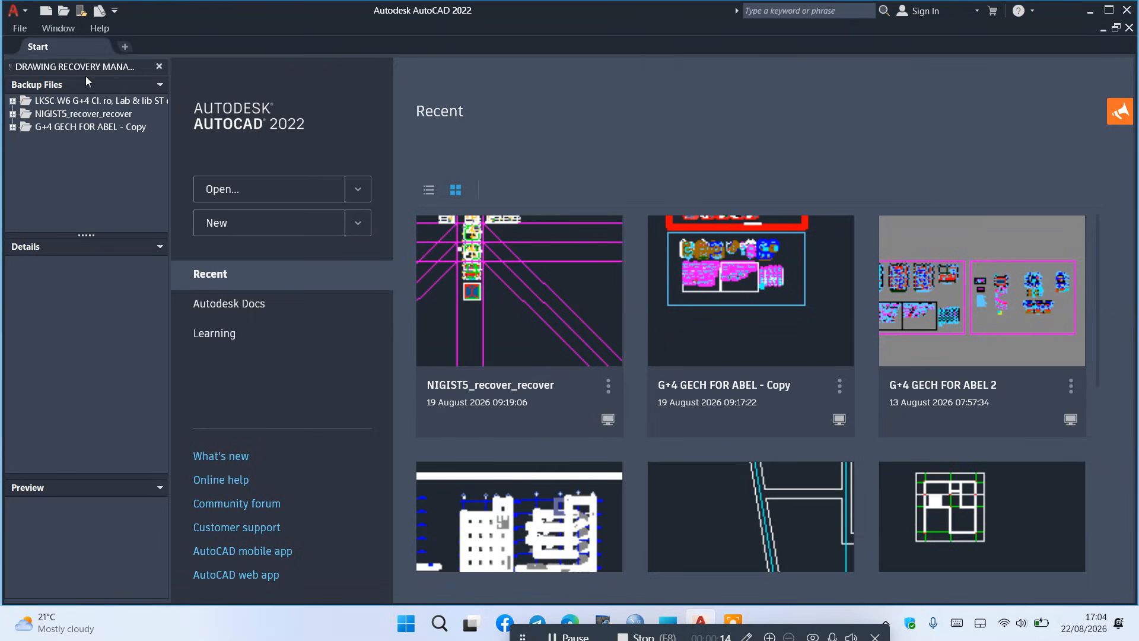
pyautogui.click(19, 28)
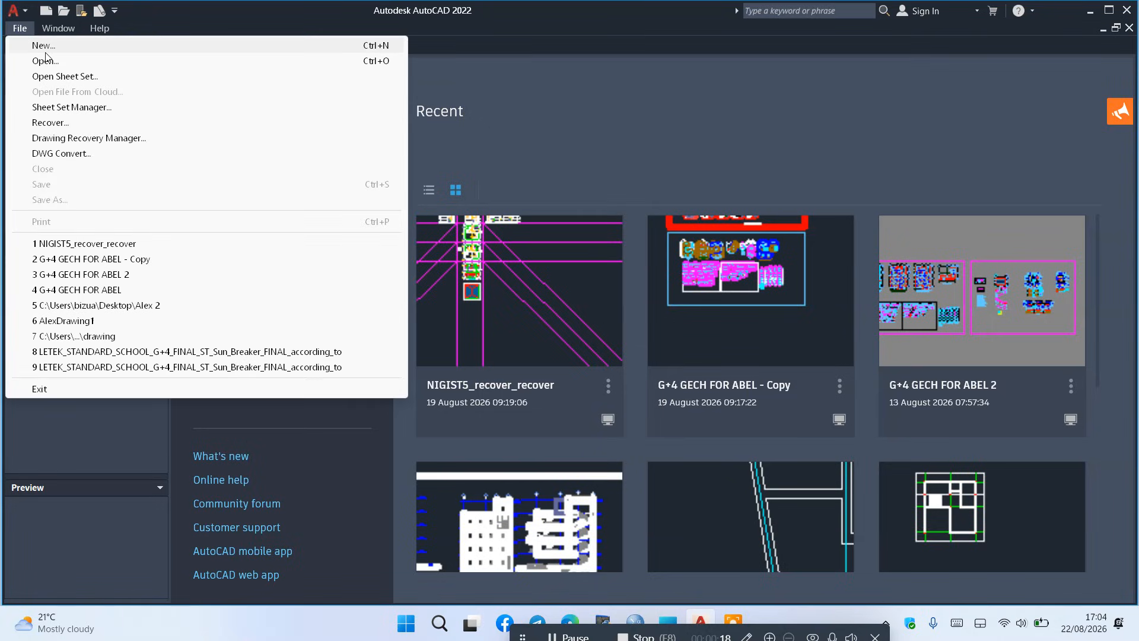
pyautogui.click(208, 19)
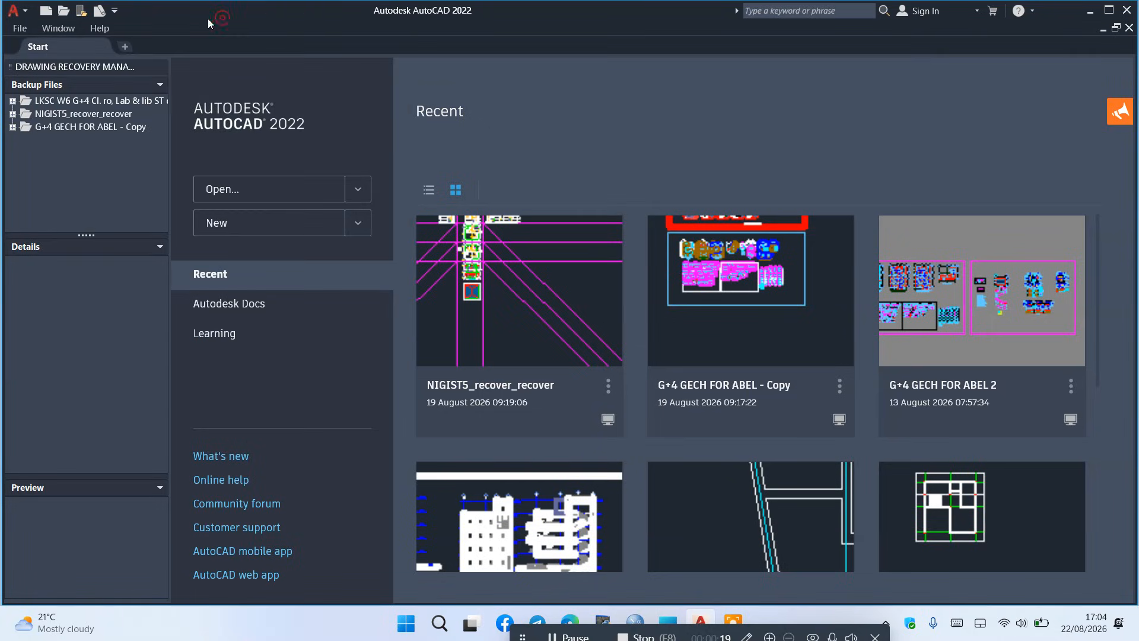
pyautogui.click(47, 13)
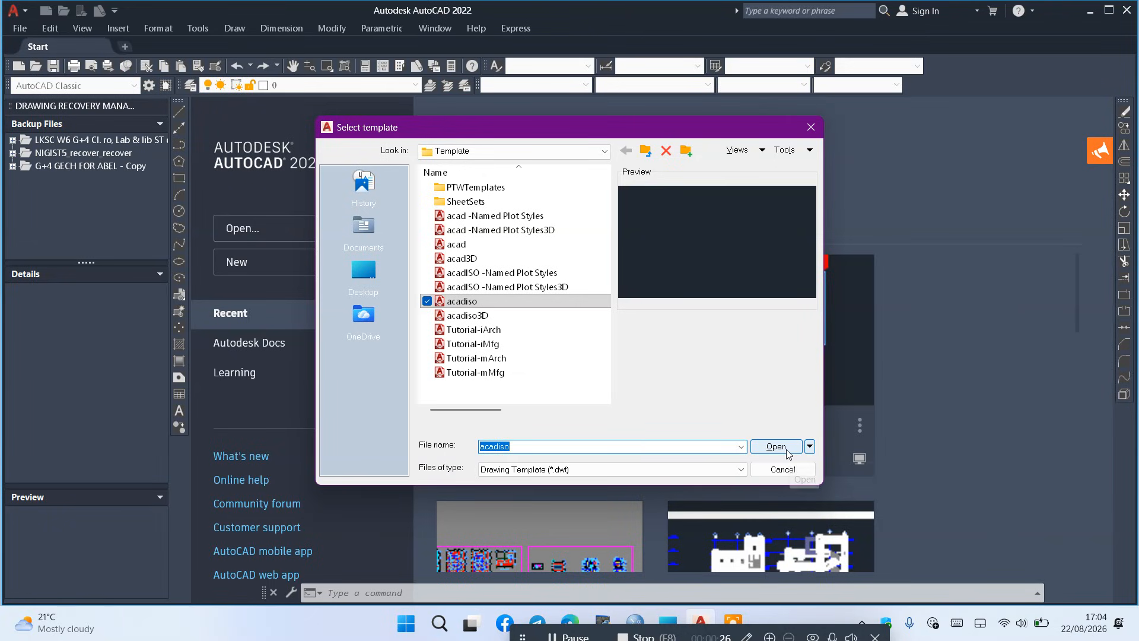
pyautogui.click(811, 127)
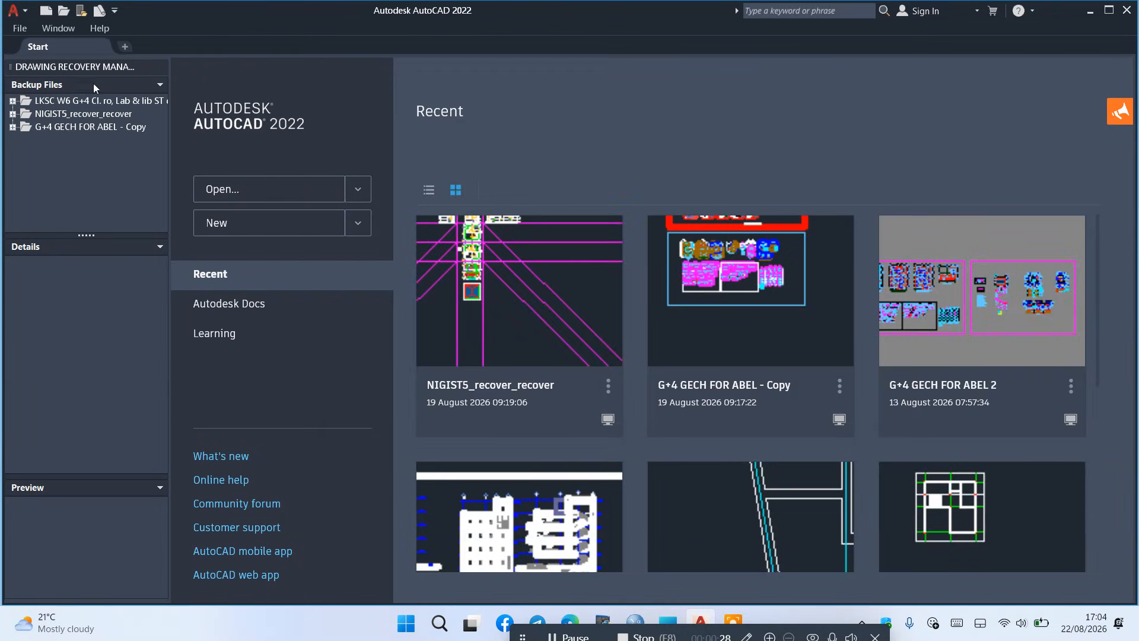
# Create a new blank drawing
pyautogui.click(125, 46)
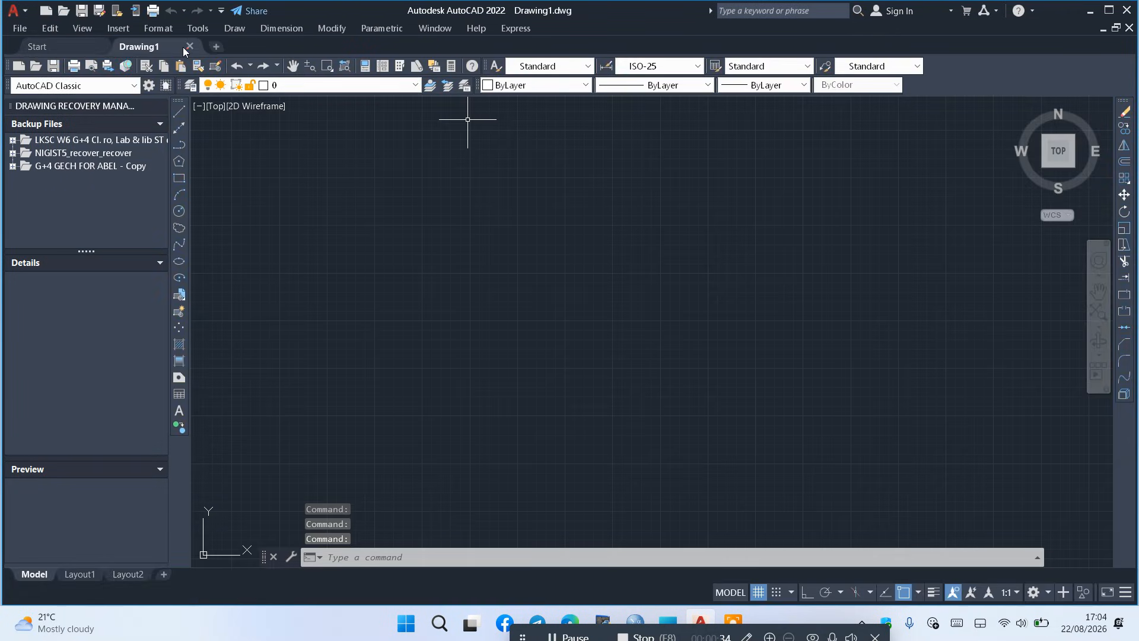
pyautogui.click(71, 48)
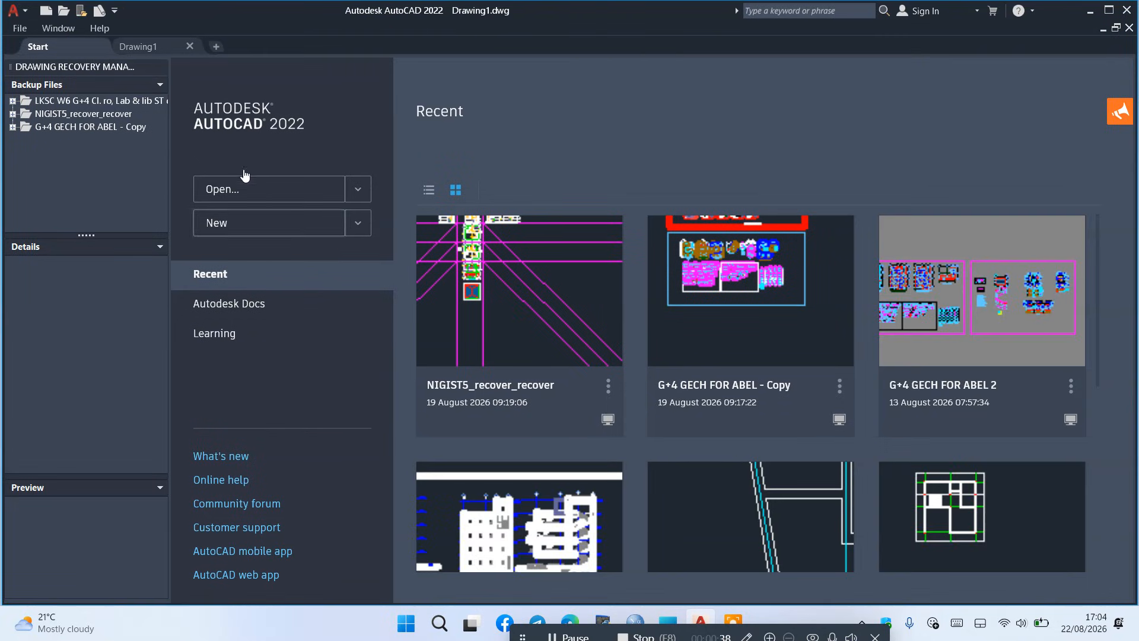
pyautogui.click(21, 30)
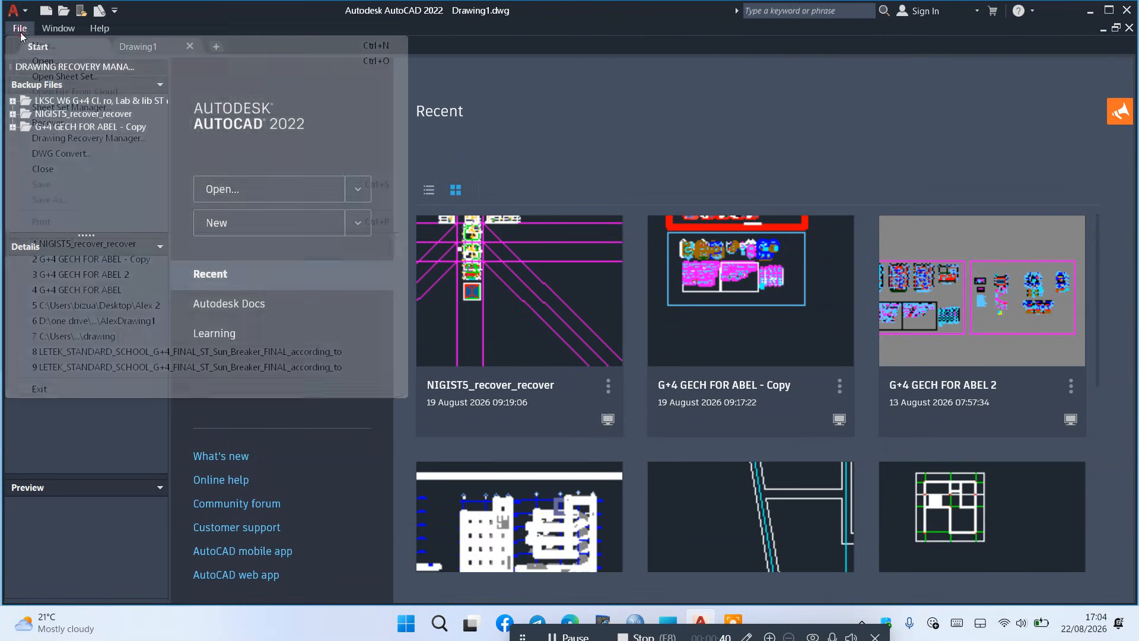
pyautogui.click(257, 26)
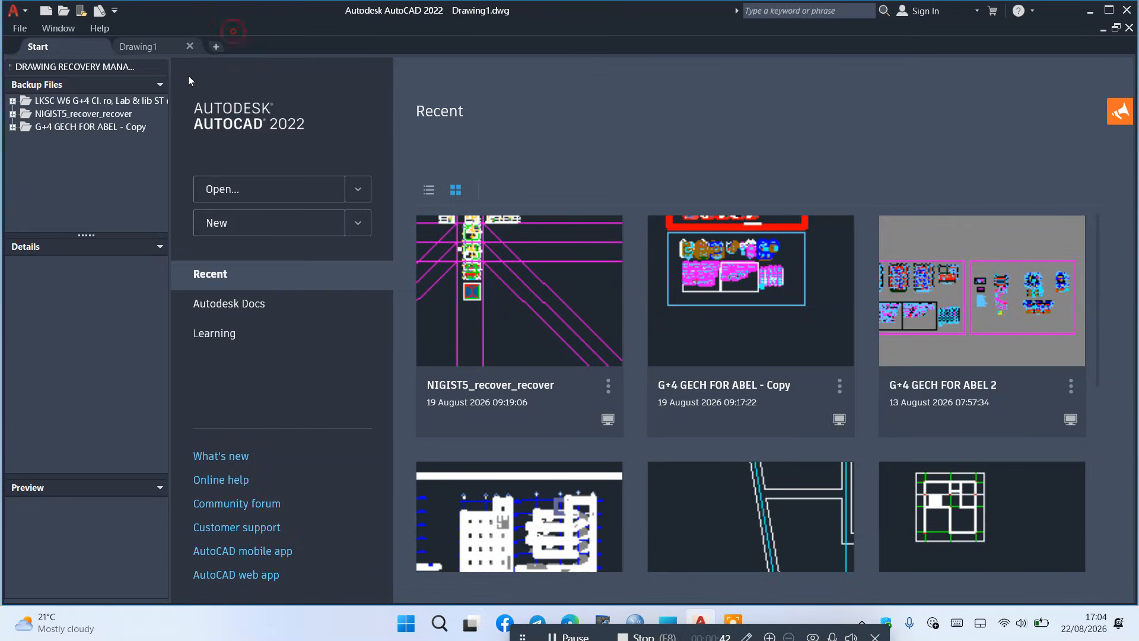
pyautogui.click(145, 46)
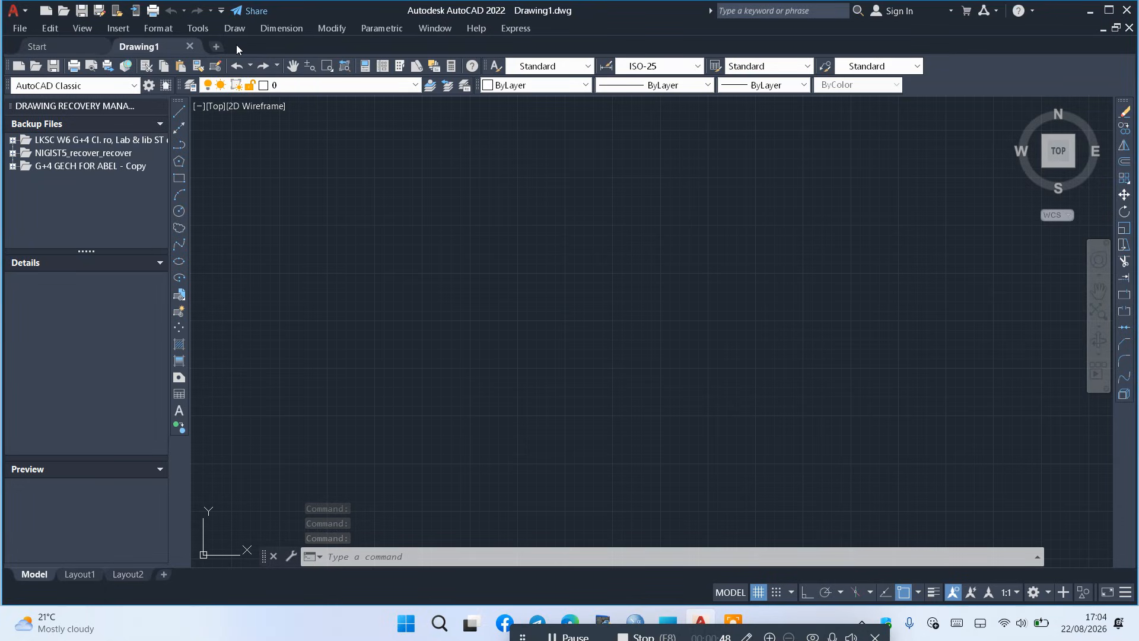
pyautogui.click(216, 46)
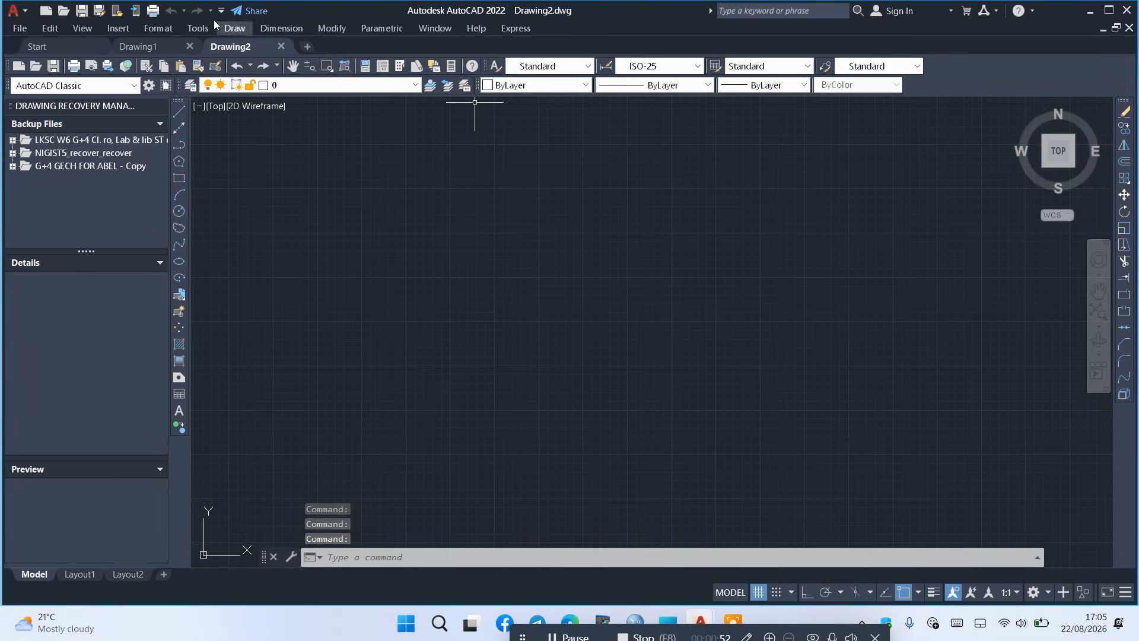
pyautogui.click(282, 46)
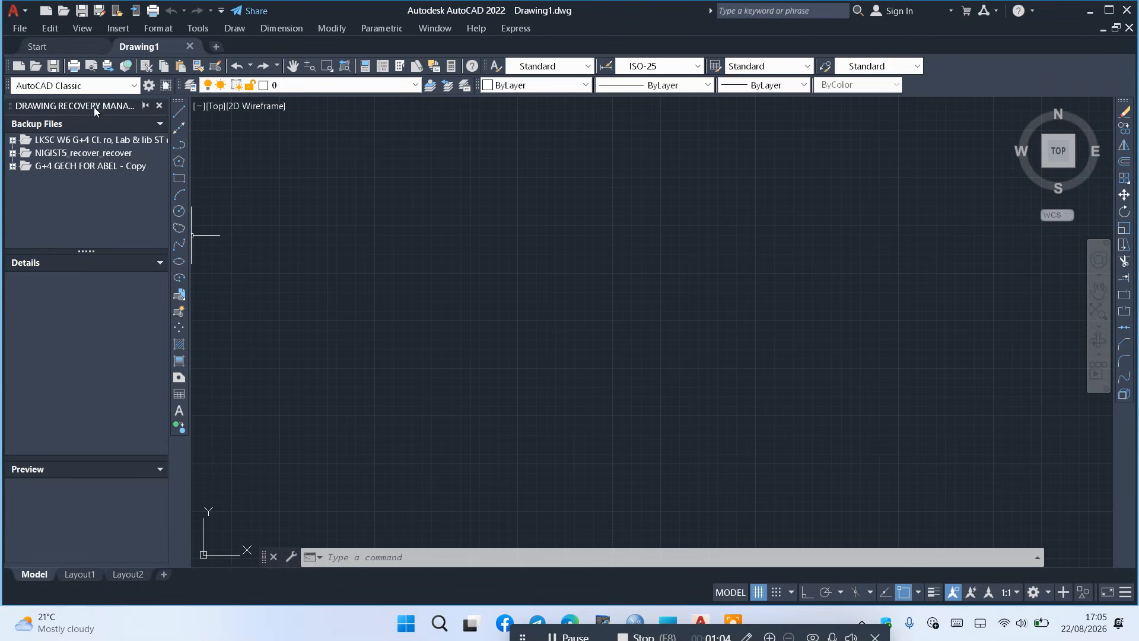
# Close the Drawing Recovery Manager palette, then undock and close the Draw toolbar
pyautogui.click(159, 105)
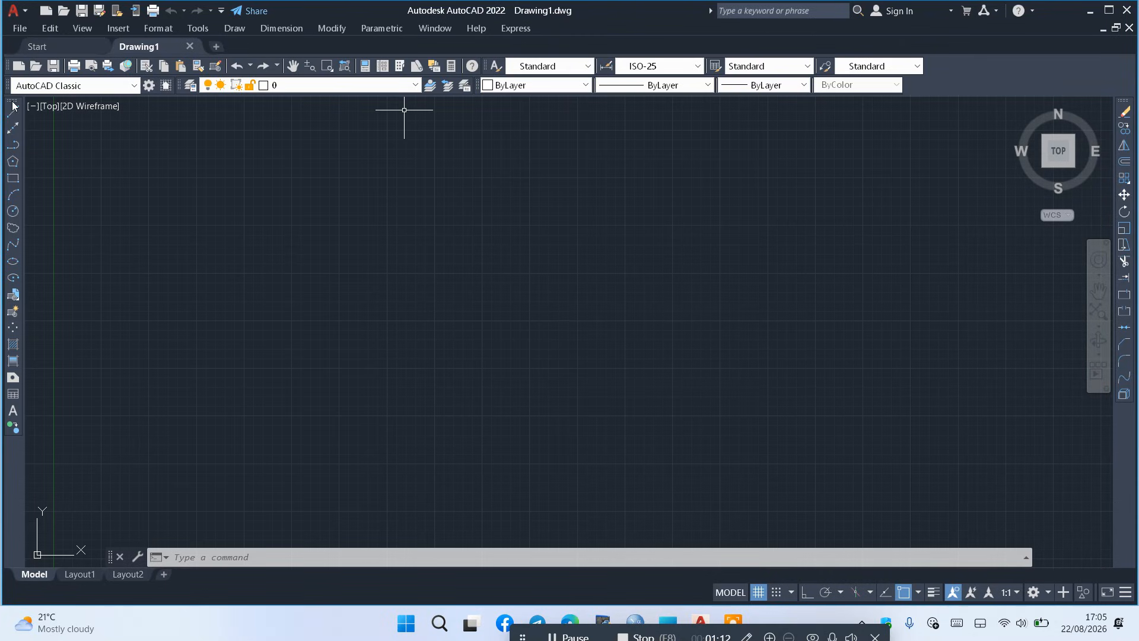
pyautogui.moveTo(14, 105); pyautogui.dragTo(497, 346)
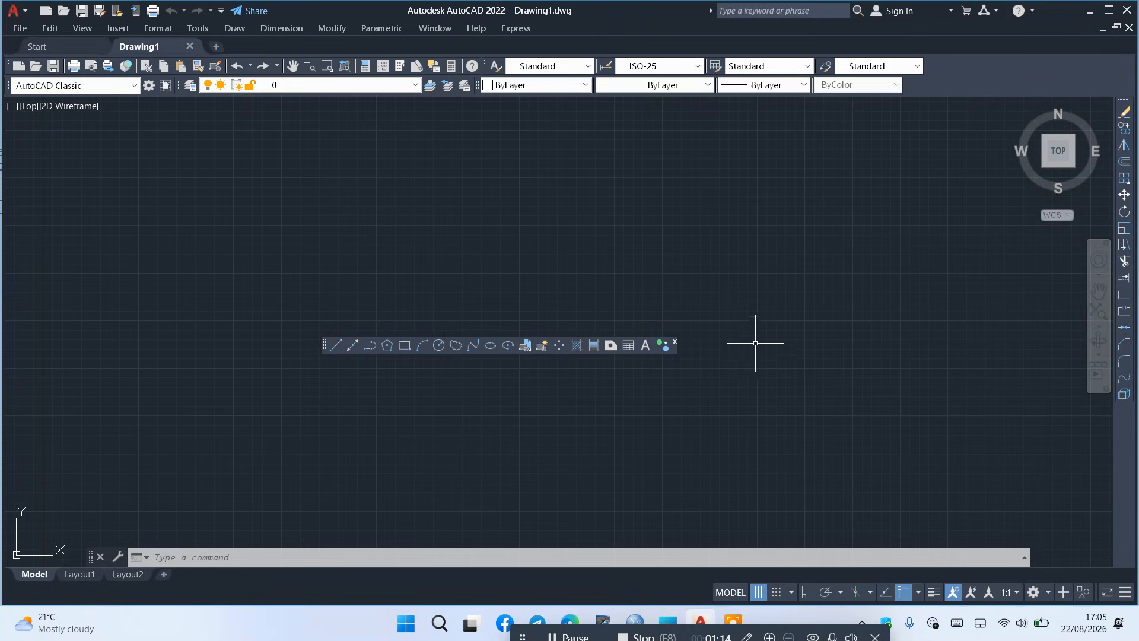
pyautogui.click(675, 345)
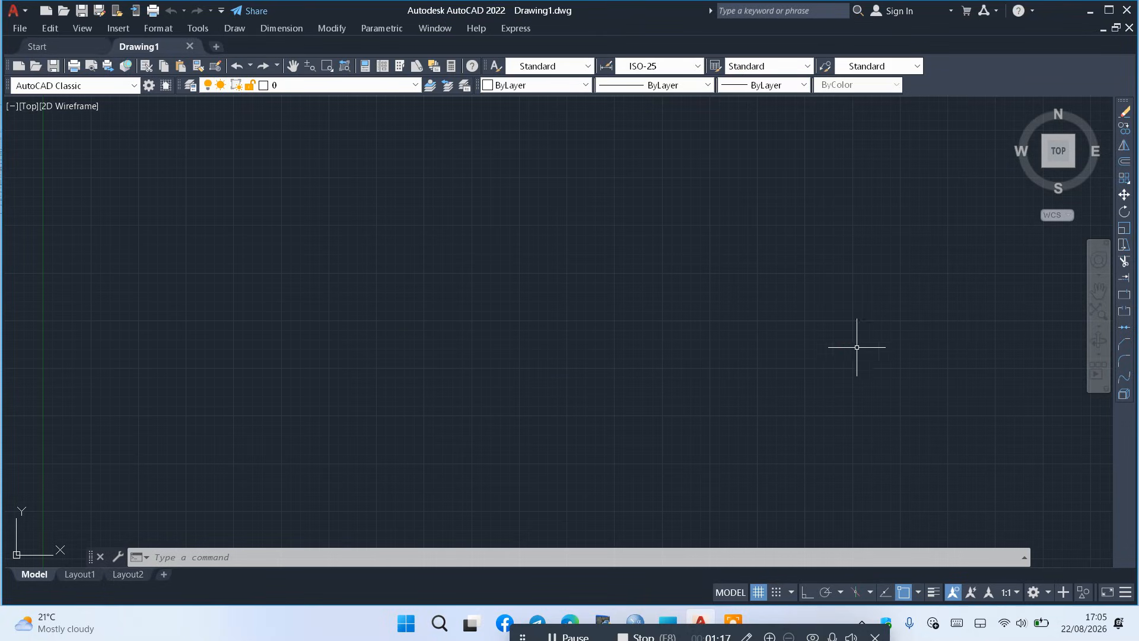
# Show the Draw toolbar again and dock it vertically along the left edge of the drawing area
pyautogui.rightClick(1131, 177)
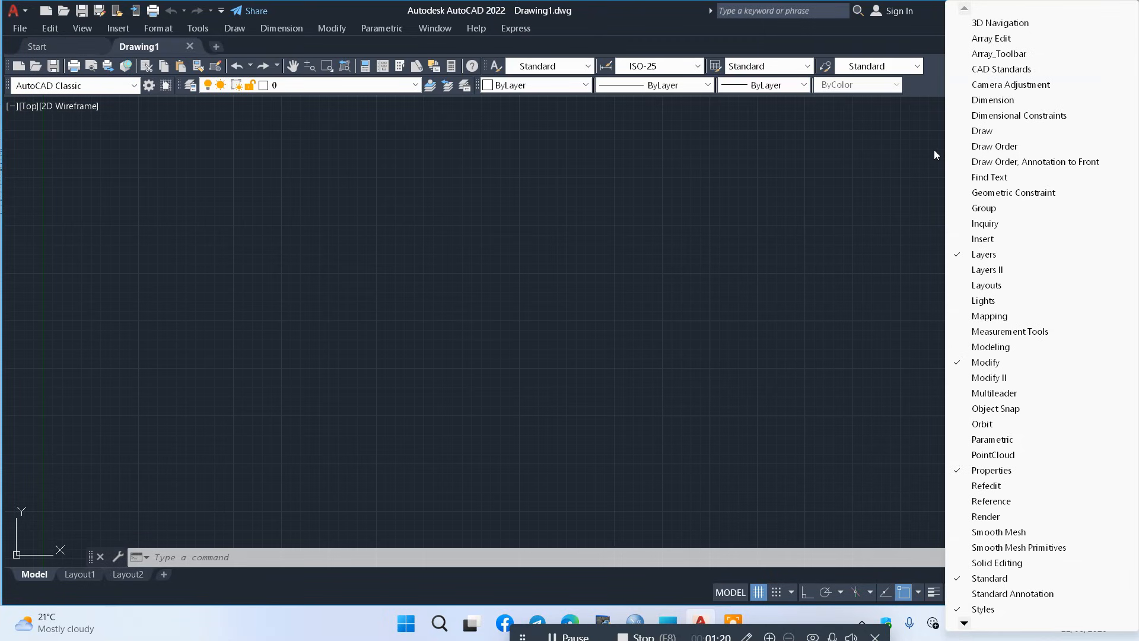
pyautogui.click(984, 134)
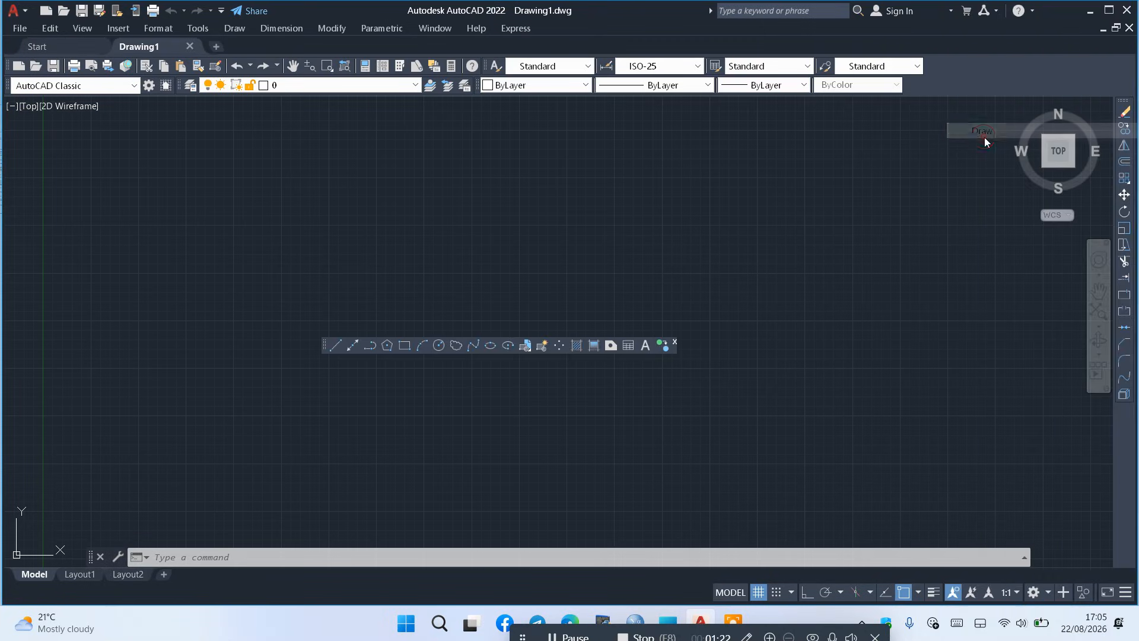
pyautogui.click(320, 346)
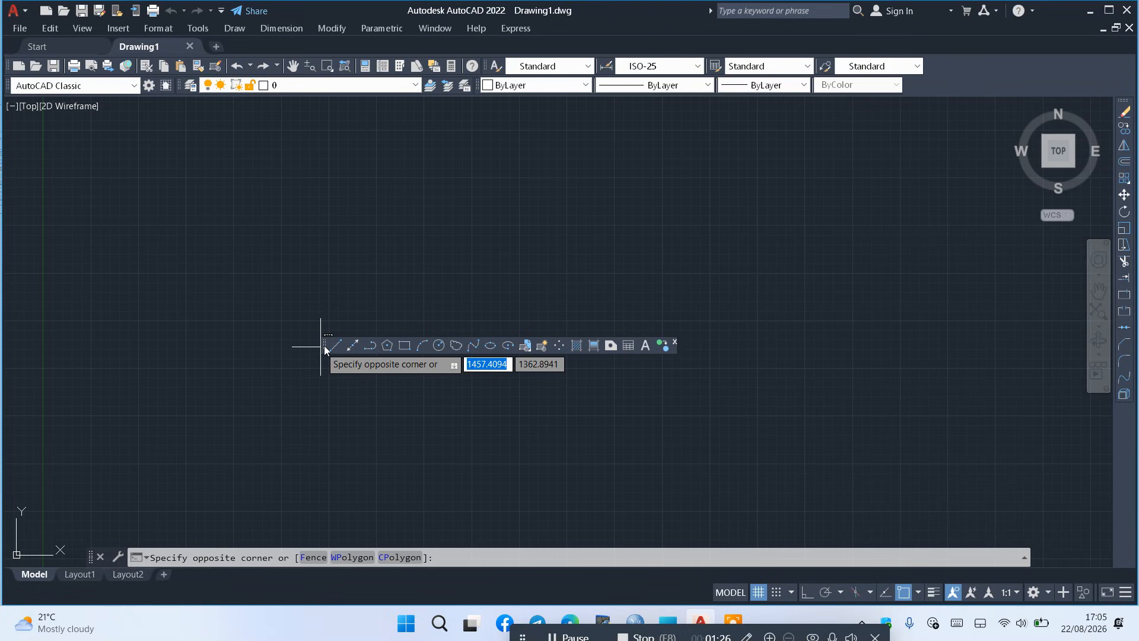
pyautogui.moveTo(324, 345)
pyautogui.mouseDown()
pyautogui.moveTo(204, 311)
pyautogui.moveTo(1, 193)
pyautogui.moveTo(1, 336)
pyautogui.moveTo(14, 304)
pyautogui.mouseUp()
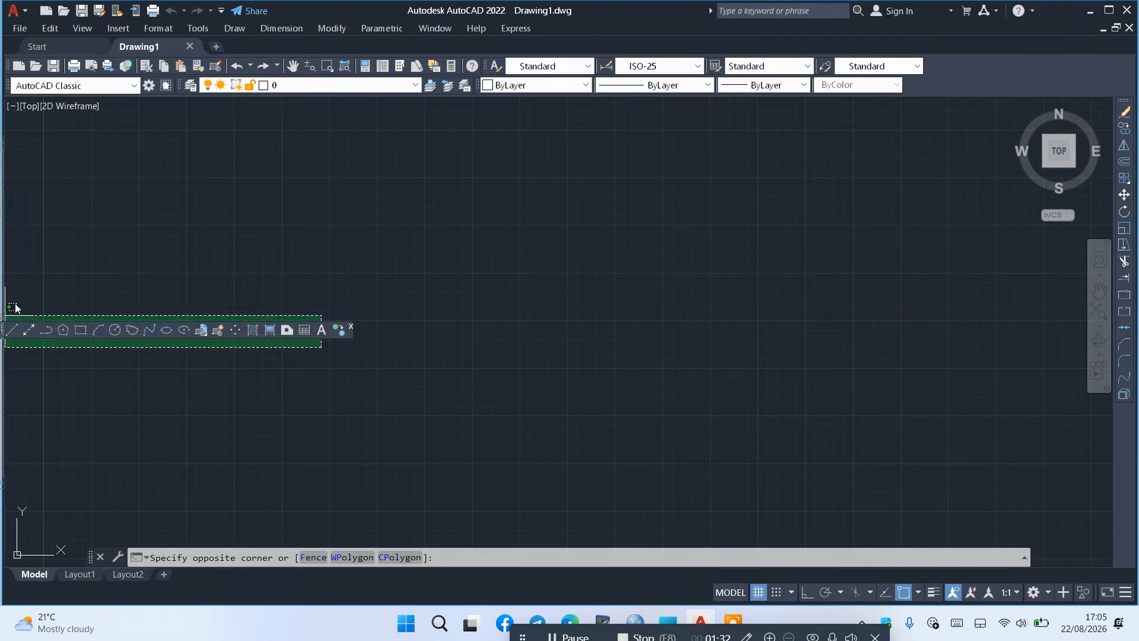
pyautogui.click(57, 252)
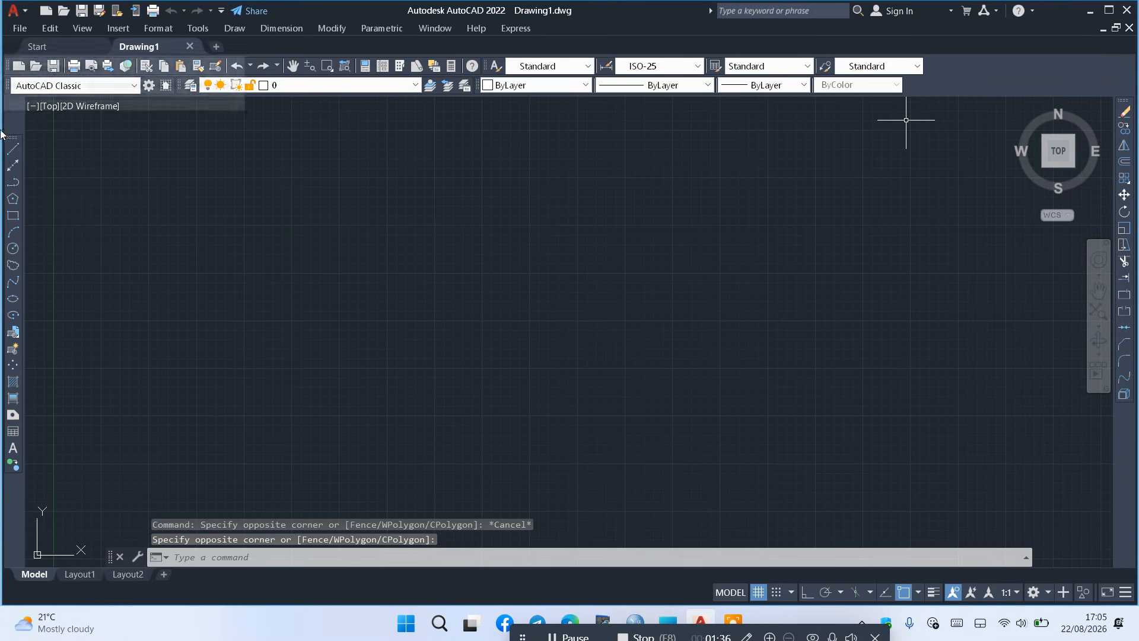
# Switch the workspace to Drafting & Annotation and back to AutoCAD Classic
pyautogui.click(1048, 592)
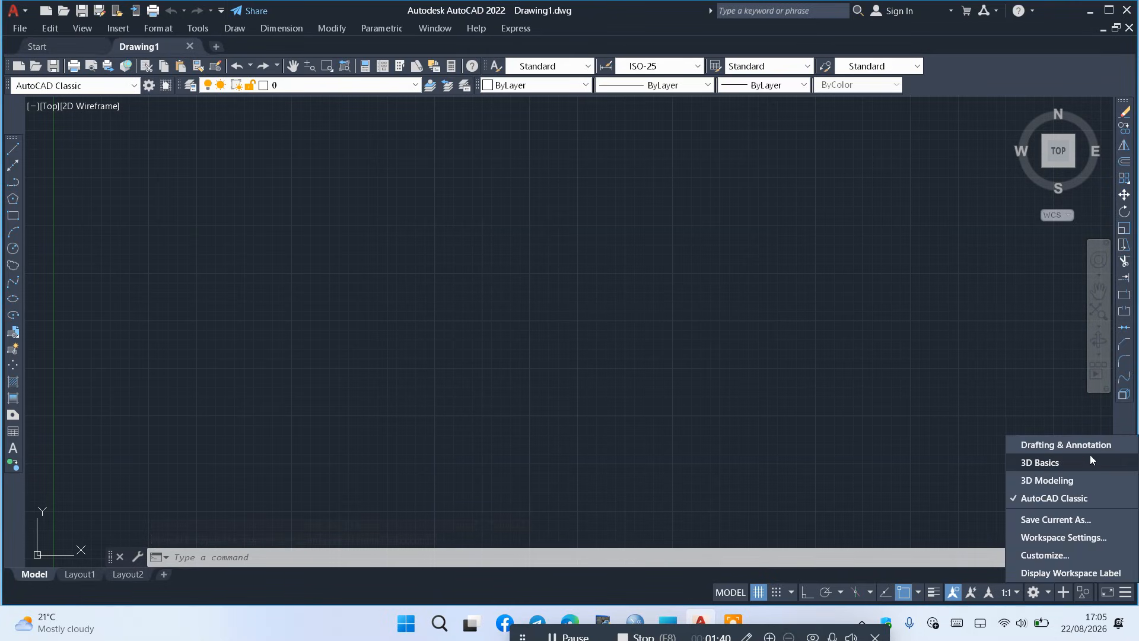
pyautogui.click(1066, 445)
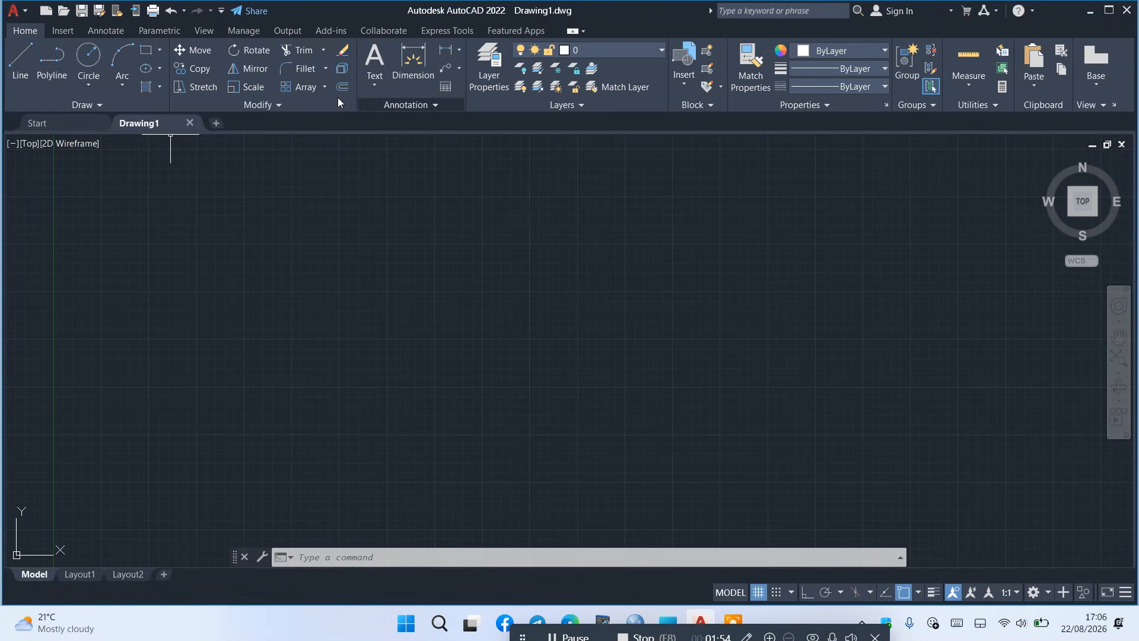
pyautogui.click(1045, 593)
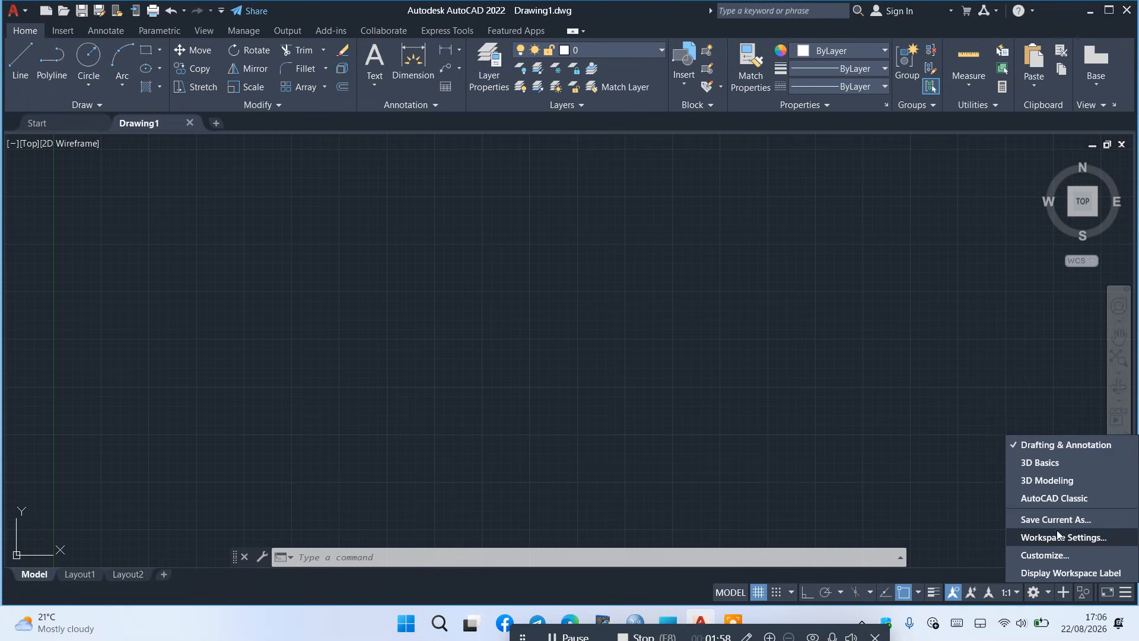
pyautogui.click(1061, 499)
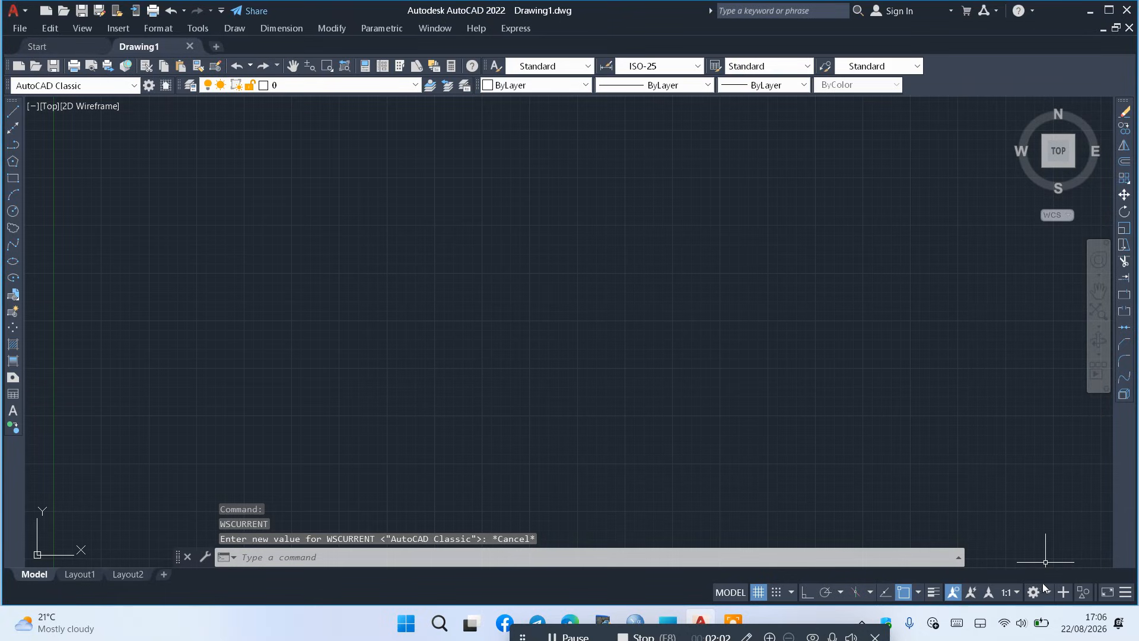
# Switch the workspace to 3D Basics and from there to Drafting & Annotation
pyautogui.click(1046, 592)
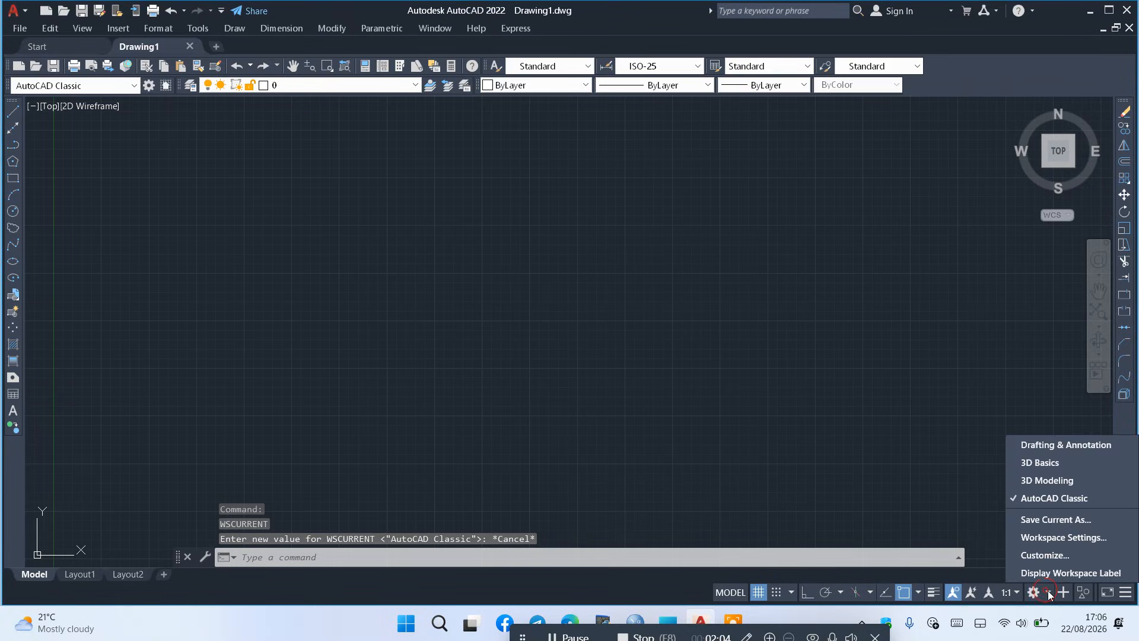
pyautogui.click(1071, 474)
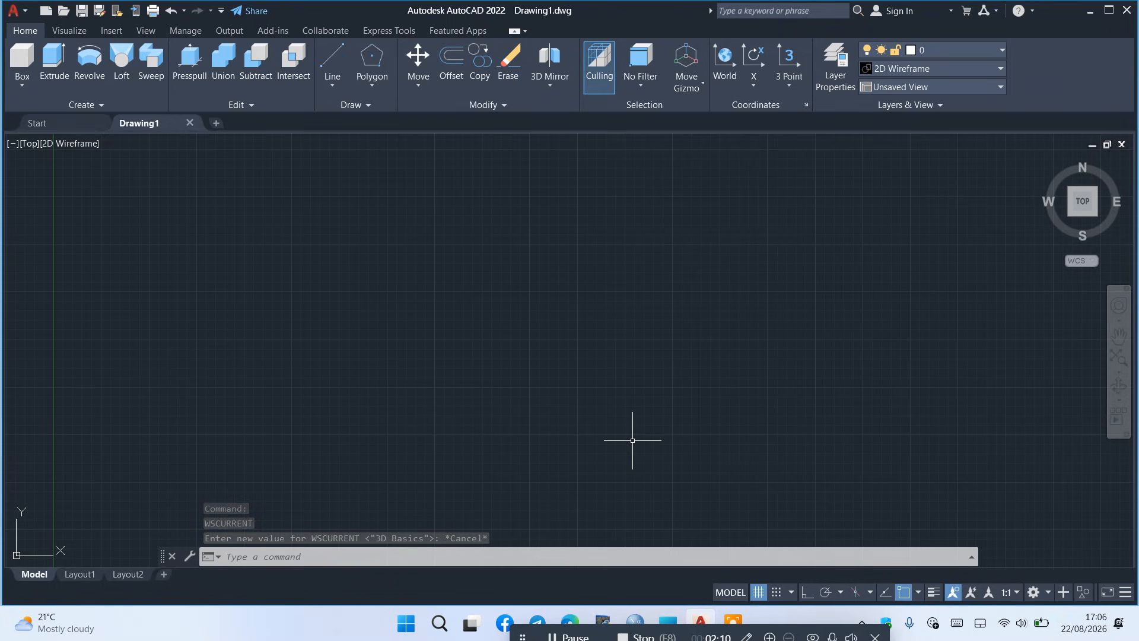
pyautogui.click(1049, 592)
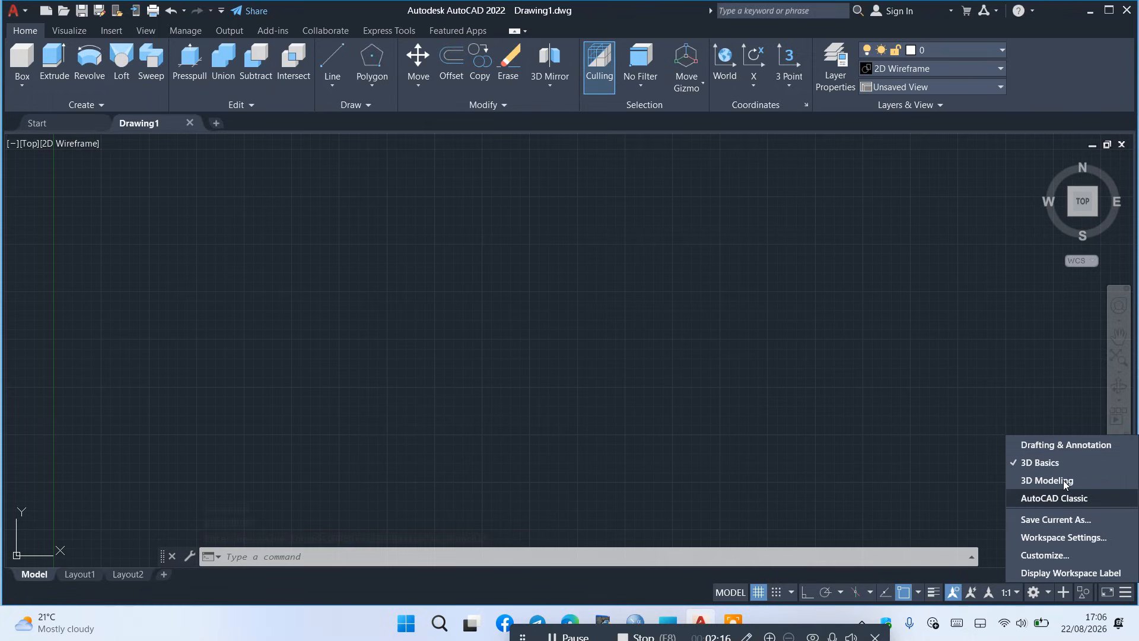
pyautogui.click(1032, 445)
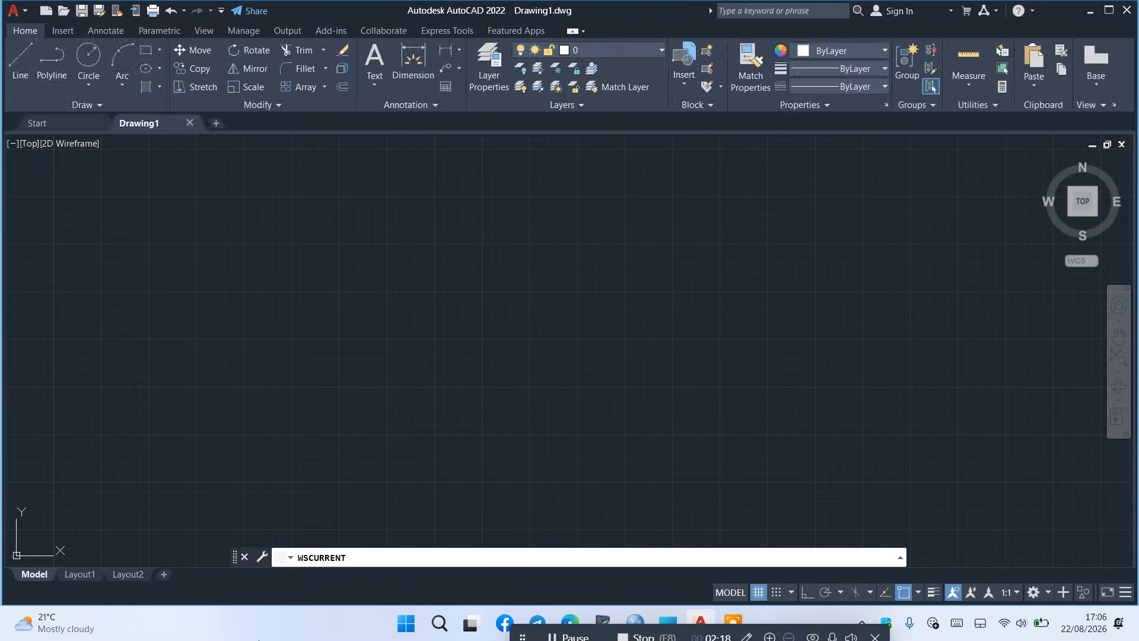
pyautogui.press('Escape')
# Run the -TOOLBAR command for the DRAW toolbar with the SHOW option
pyautogui.click(360, 561)
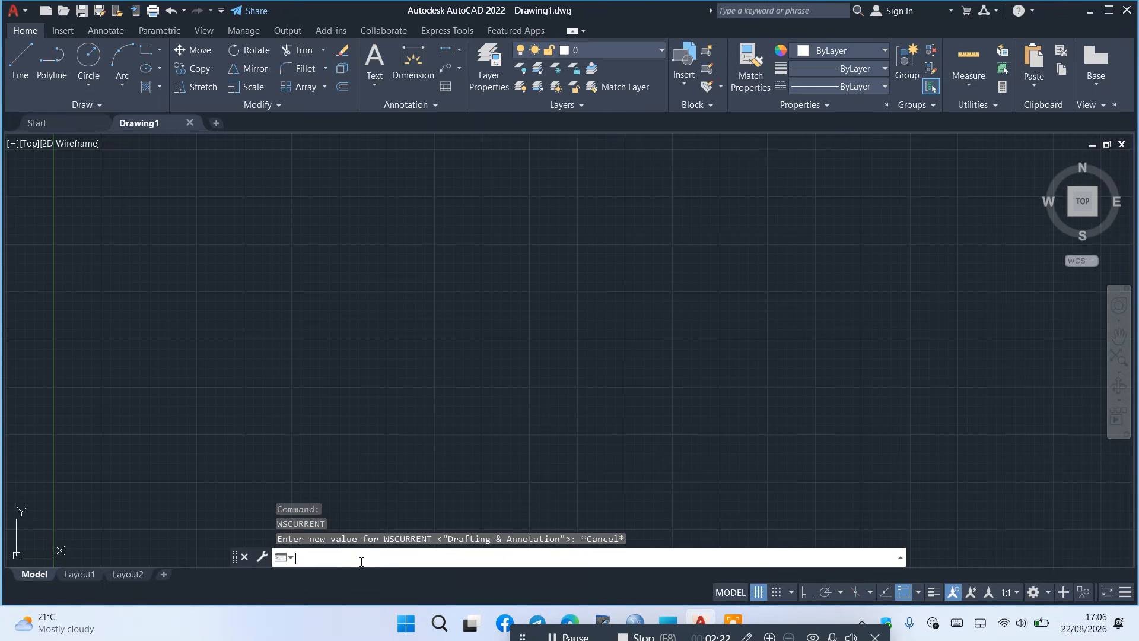
pyautogui.write('-TOO')
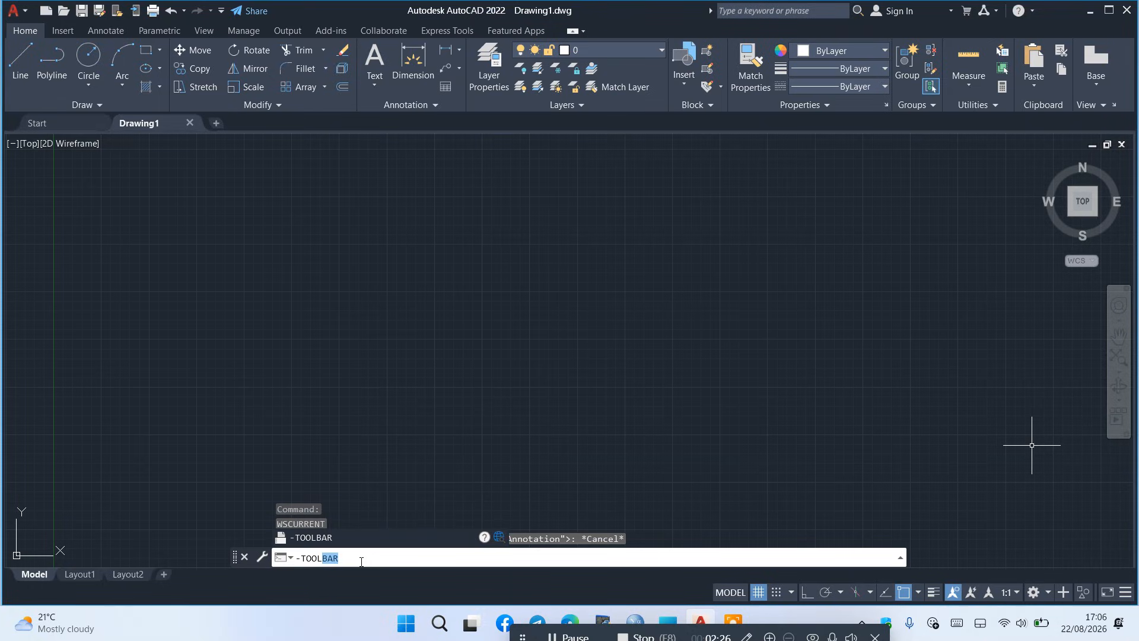
pyautogui.write('L')
pyautogui.press('Return')
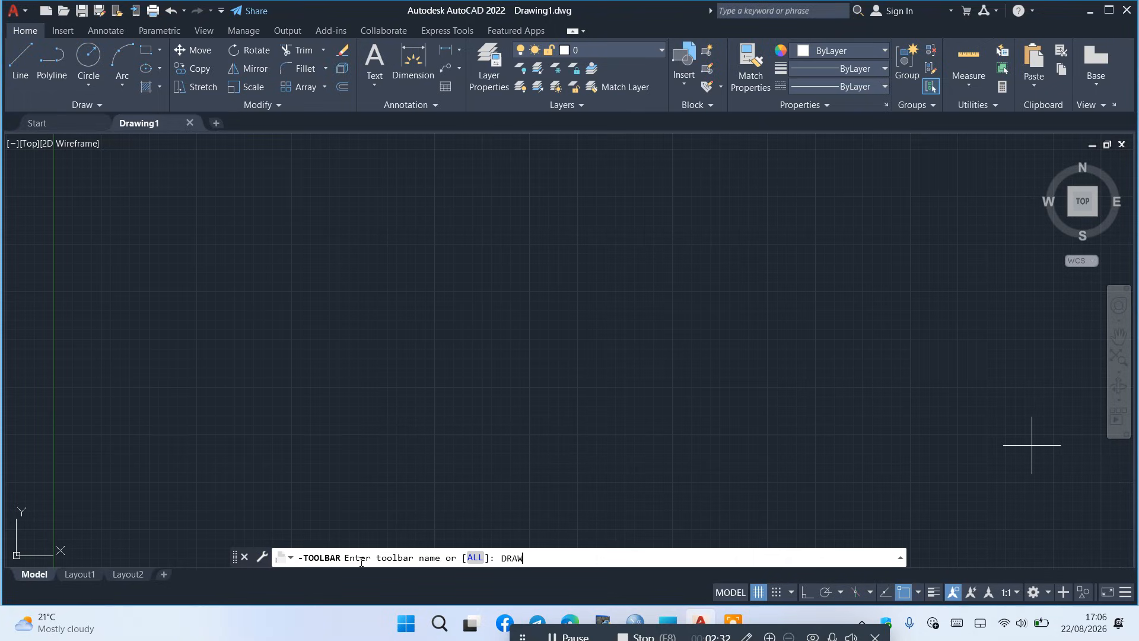
pyautogui.press('Return')
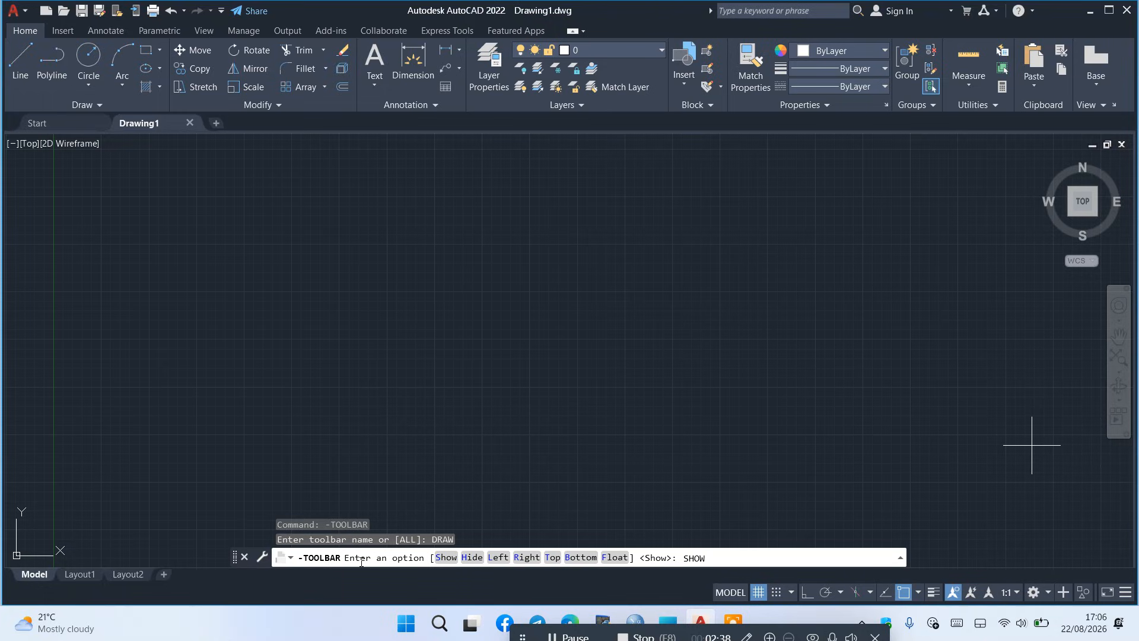
pyautogui.press('Return')
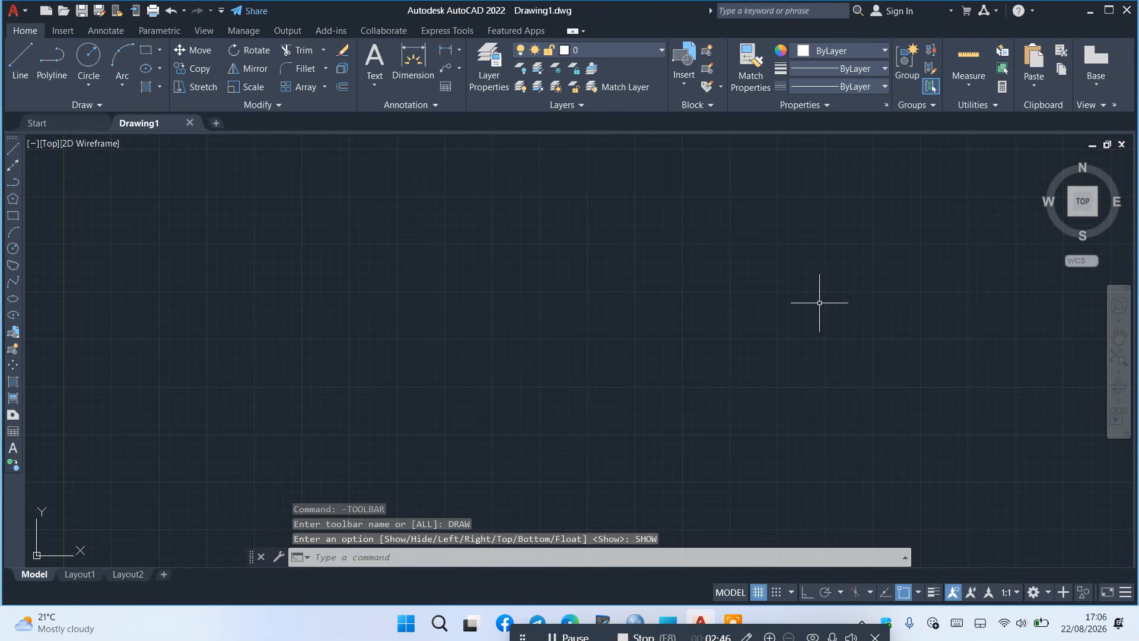
# Show the Modify toolbar alongside the Draw toolbar in the Drafting & Annotation workspace
pyautogui.rightClick(8, 225)
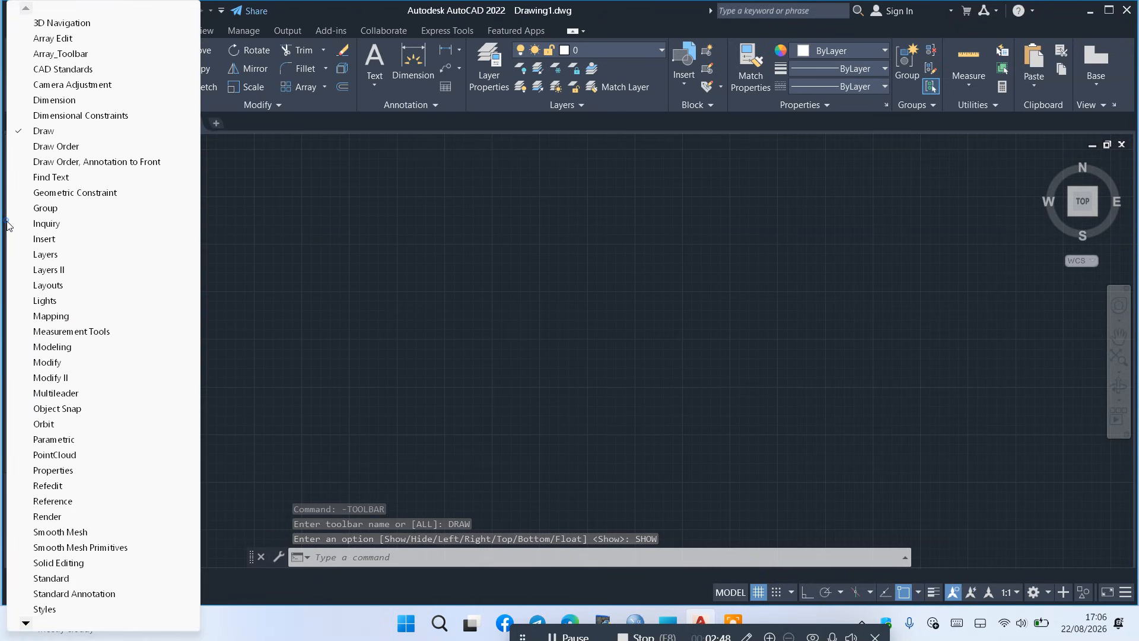
pyautogui.click(57, 366)
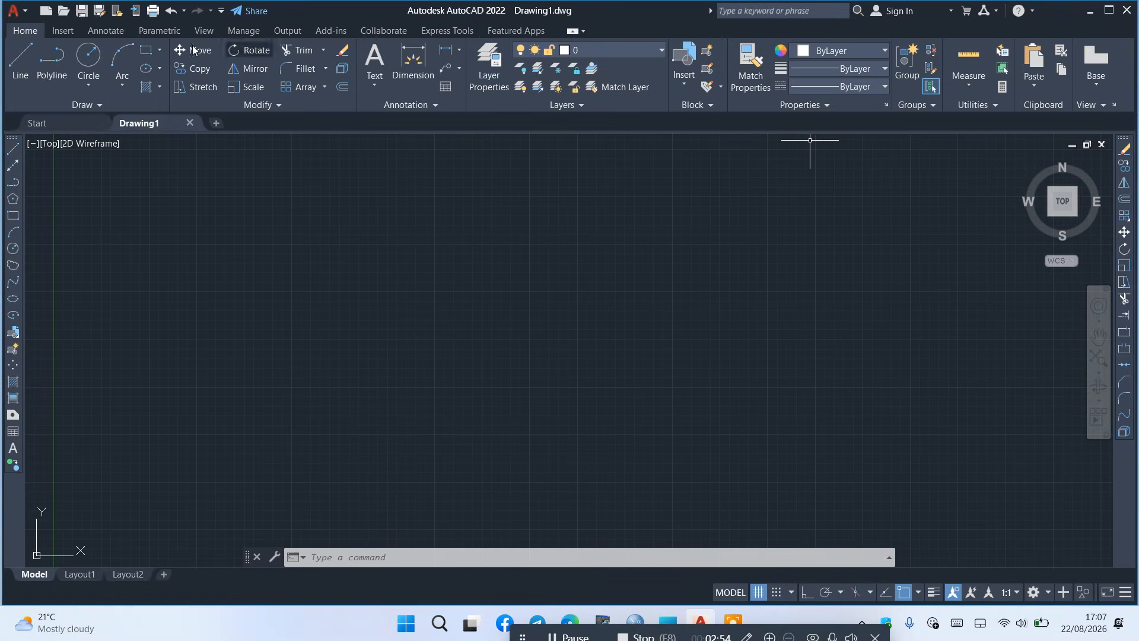
# Show the Standard toolbar above the drawing area and shift it along its row toward the middle
pyautogui.rightClick(17, 303)
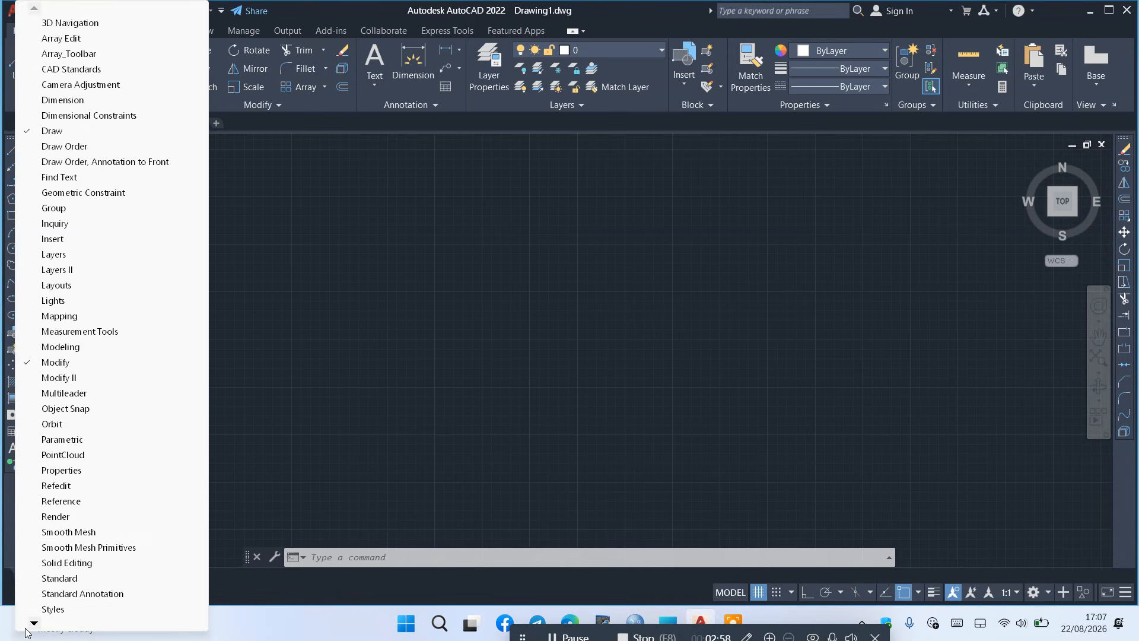
pyautogui.click(63, 578)
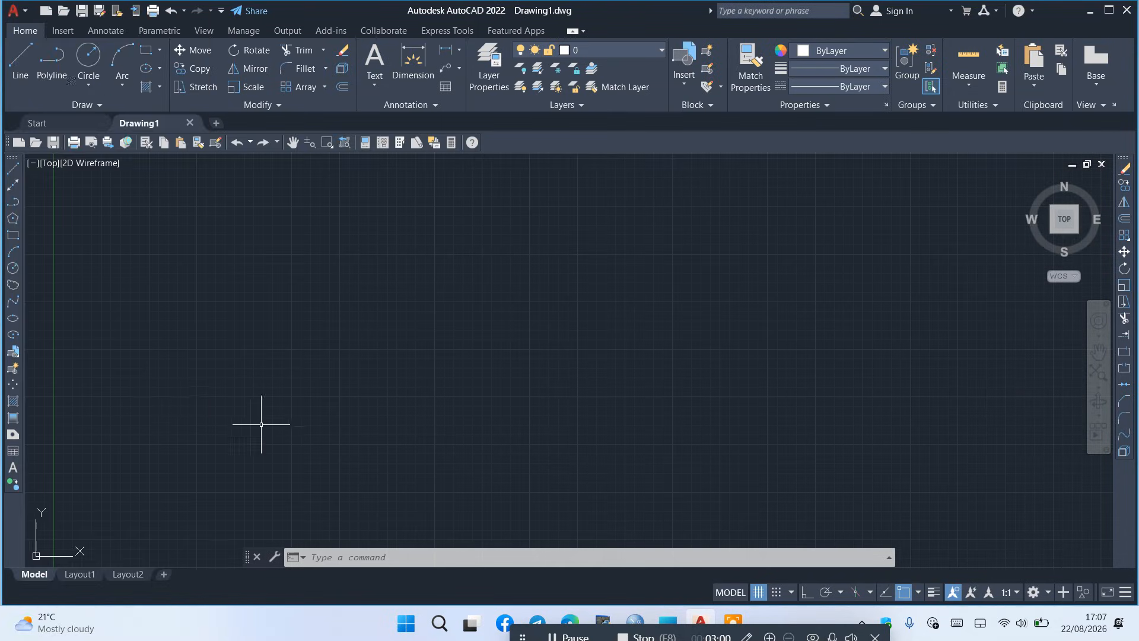
pyautogui.moveTo(10, 145); pyautogui.dragTo(337, 142)
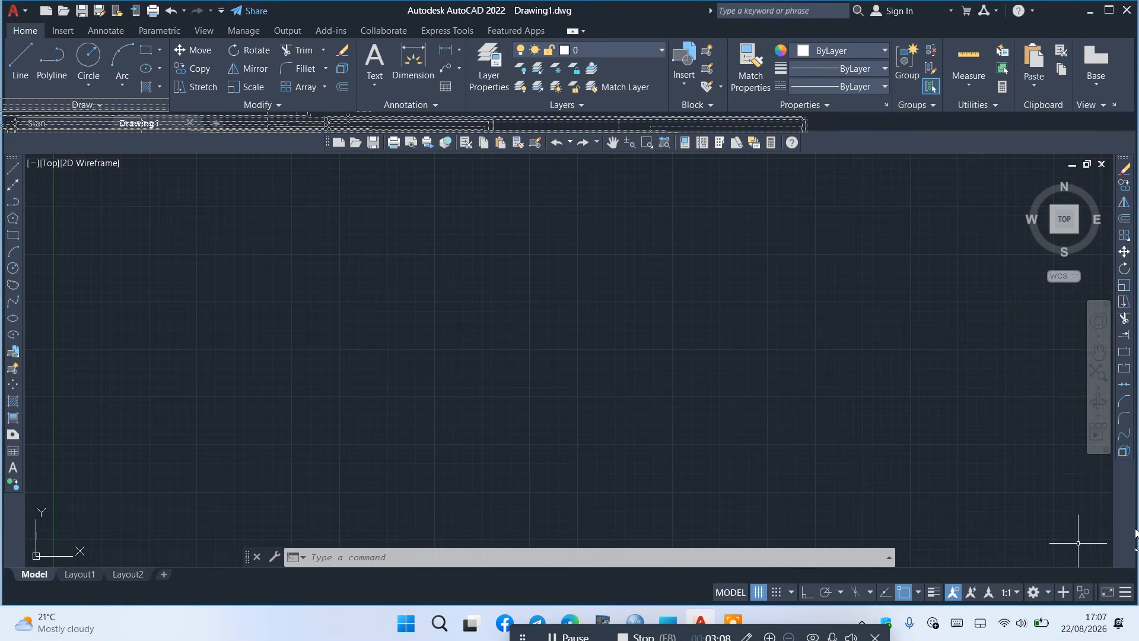
# Switch the workspace from Drafting & Annotation to AutoCAD Classic
pyautogui.click(1047, 592)
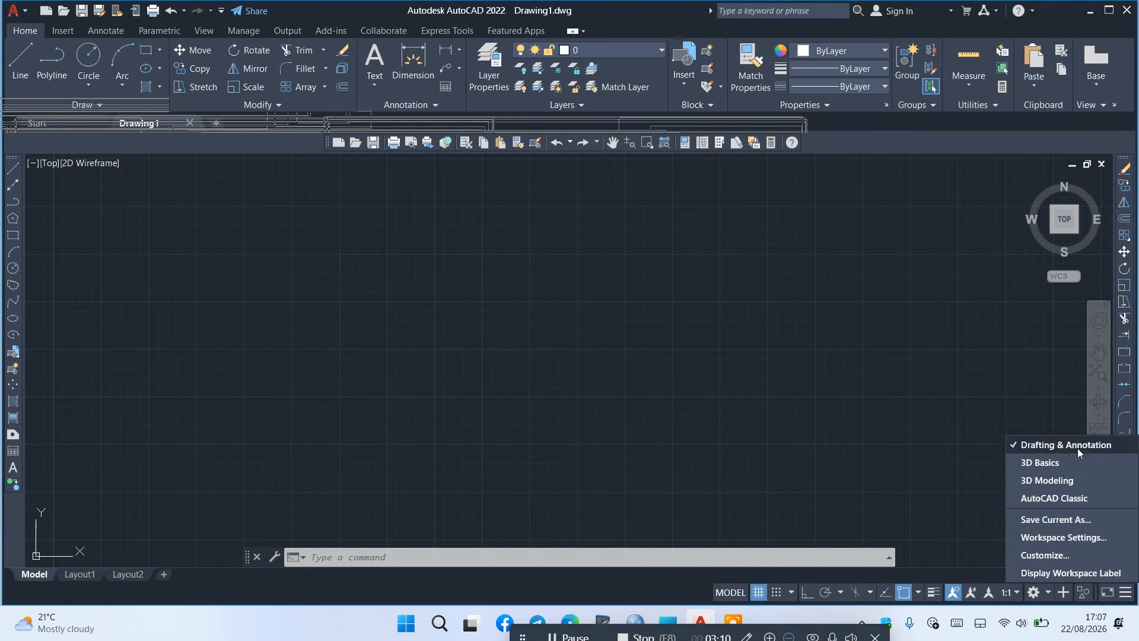
pyautogui.click(1059, 499)
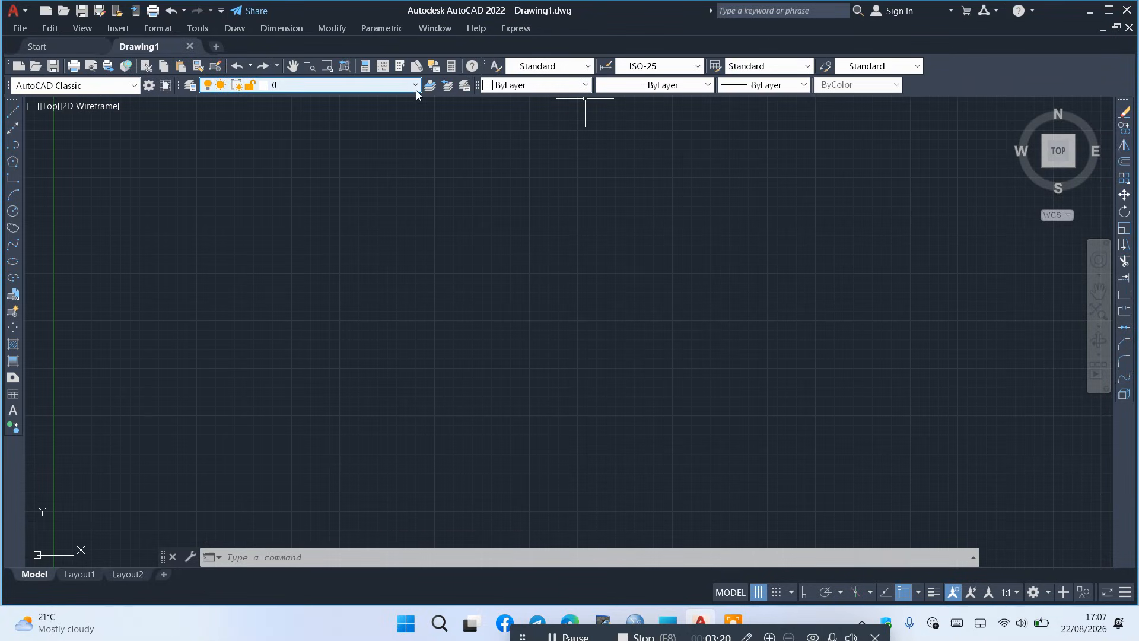
# Hide the menu bar and show it again in the AutoCAD Classic workspace
pyautogui.click(222, 11)
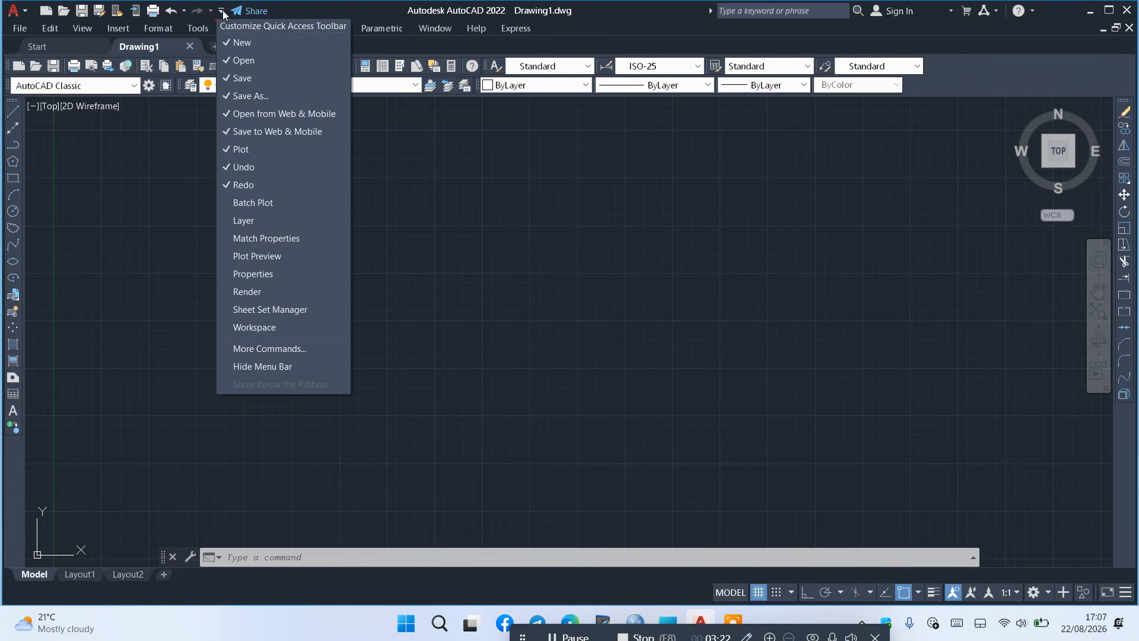
pyautogui.click(283, 367)
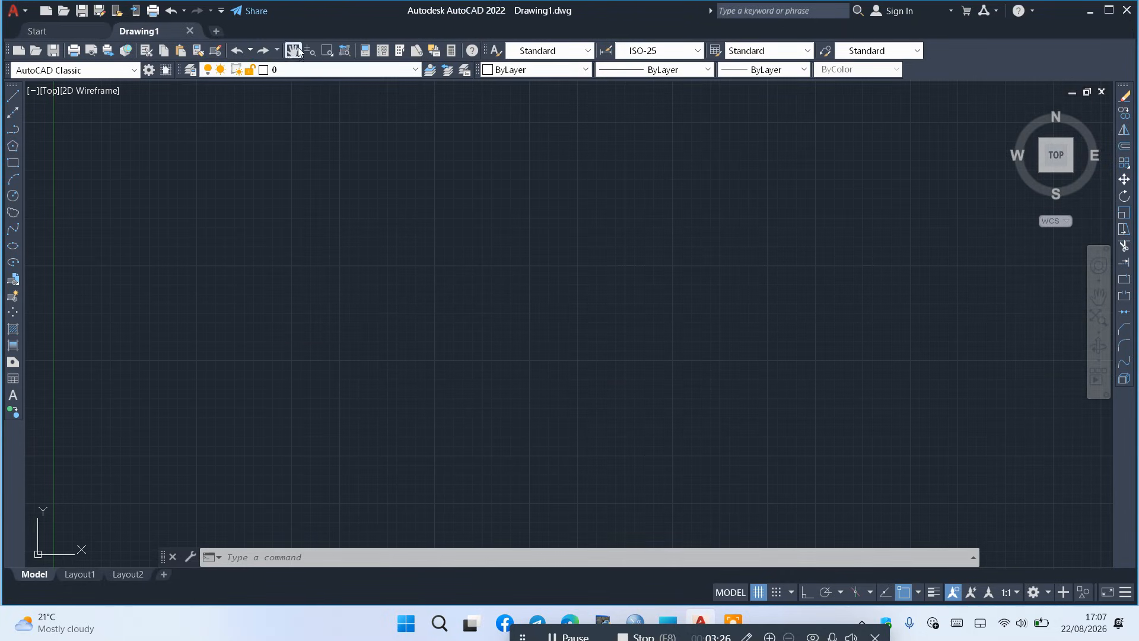
pyautogui.click(220, 11)
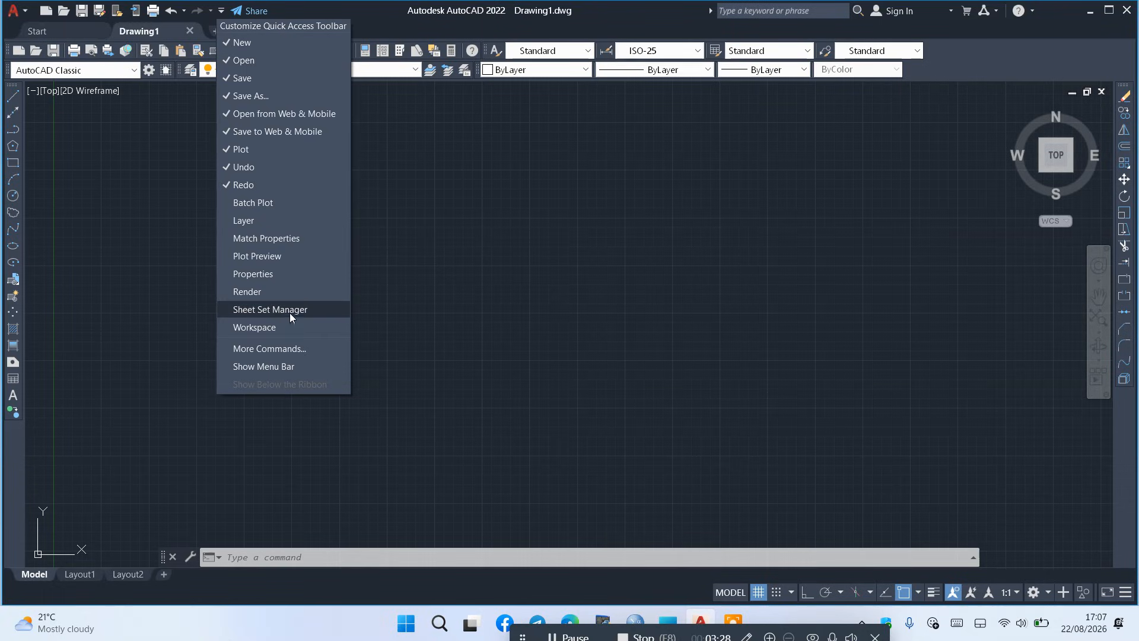
pyautogui.click(279, 367)
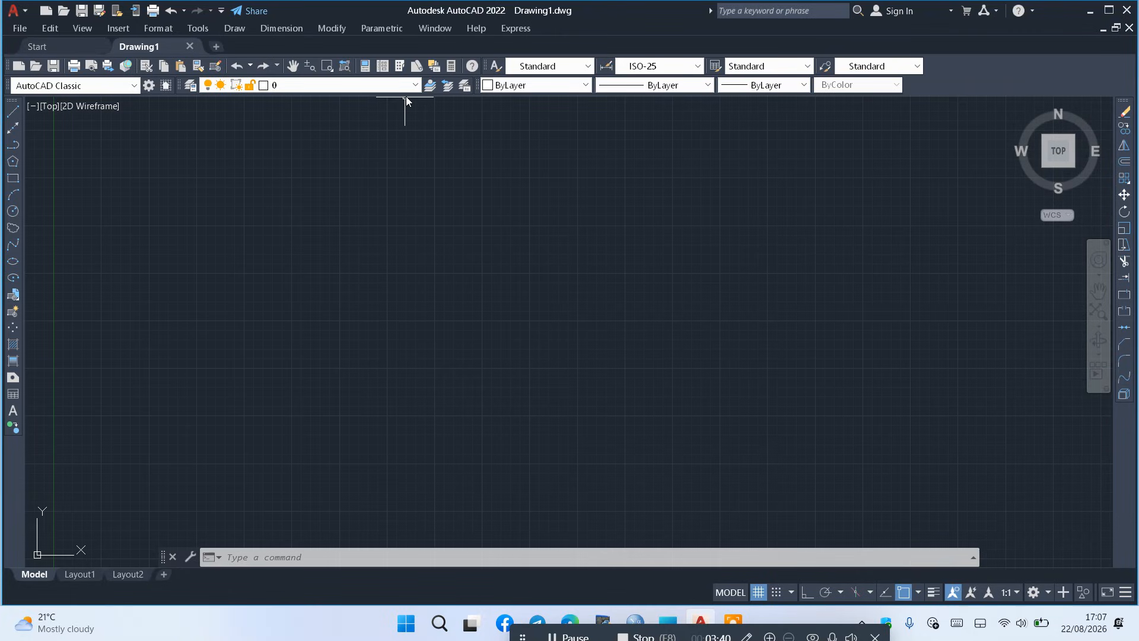
# Configure the drawing units with a length precision of 0.00 and an insertion scale in Centimeters
pyautogui.click(159, 28)
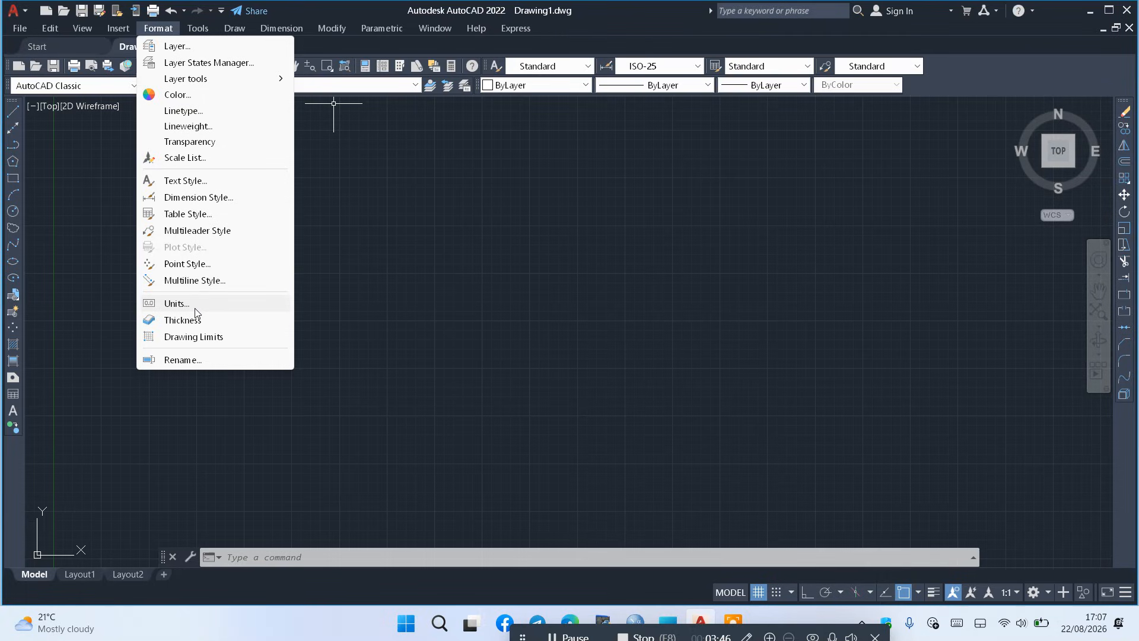
pyautogui.click(412, 323)
pyautogui.click(386, 312)
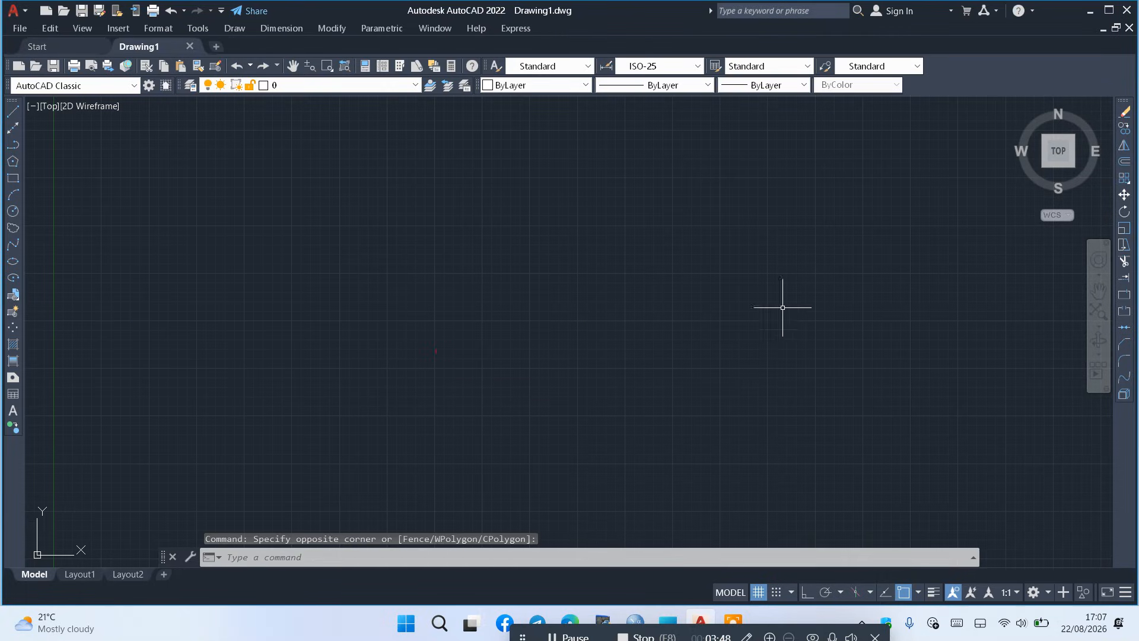
pyautogui.write('UN')
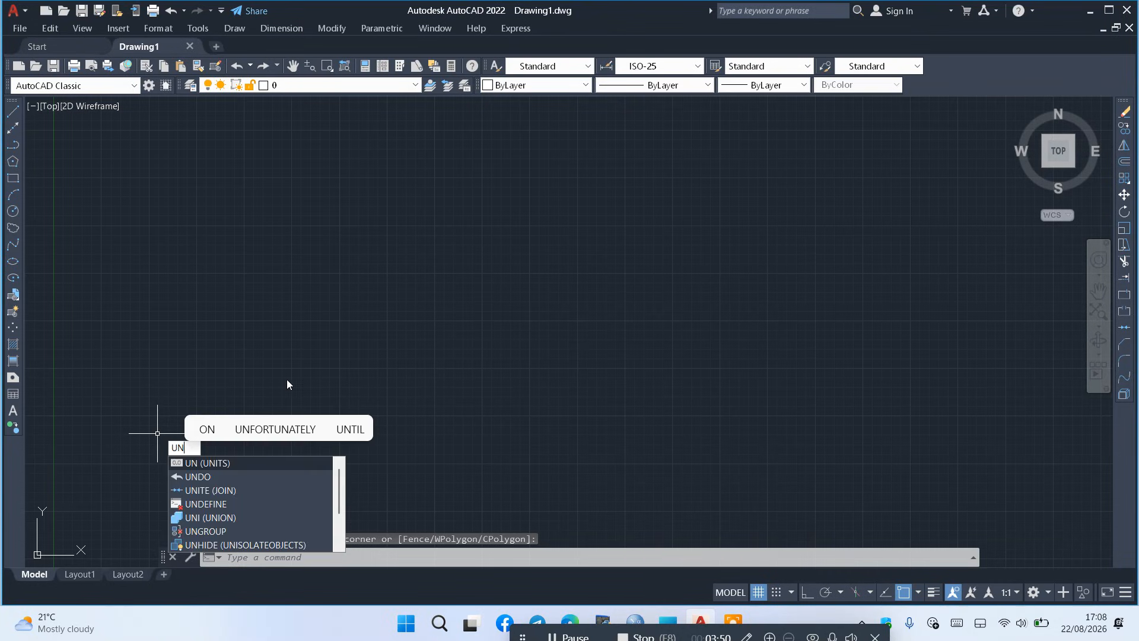
pyautogui.press('Return')
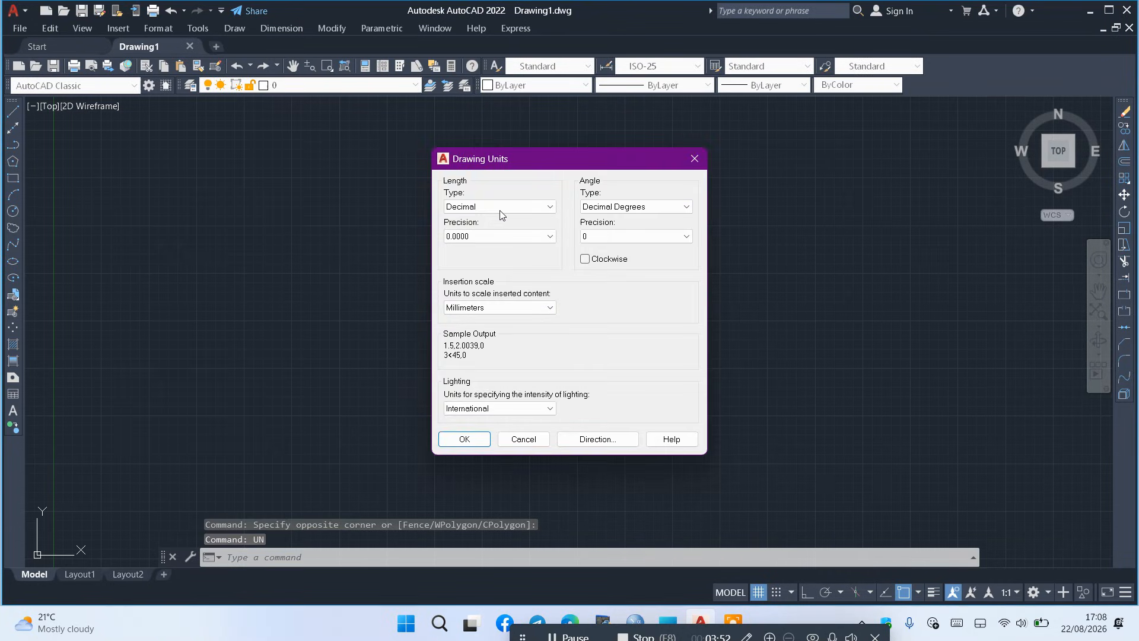
pyautogui.click(507, 236)
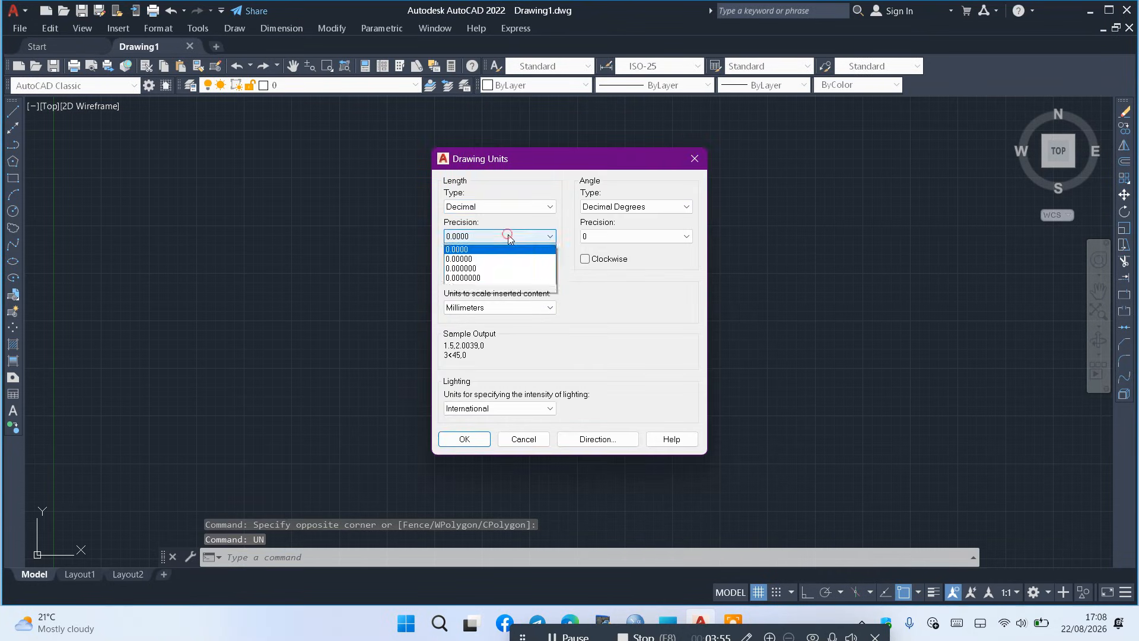
pyautogui.click(466, 268)
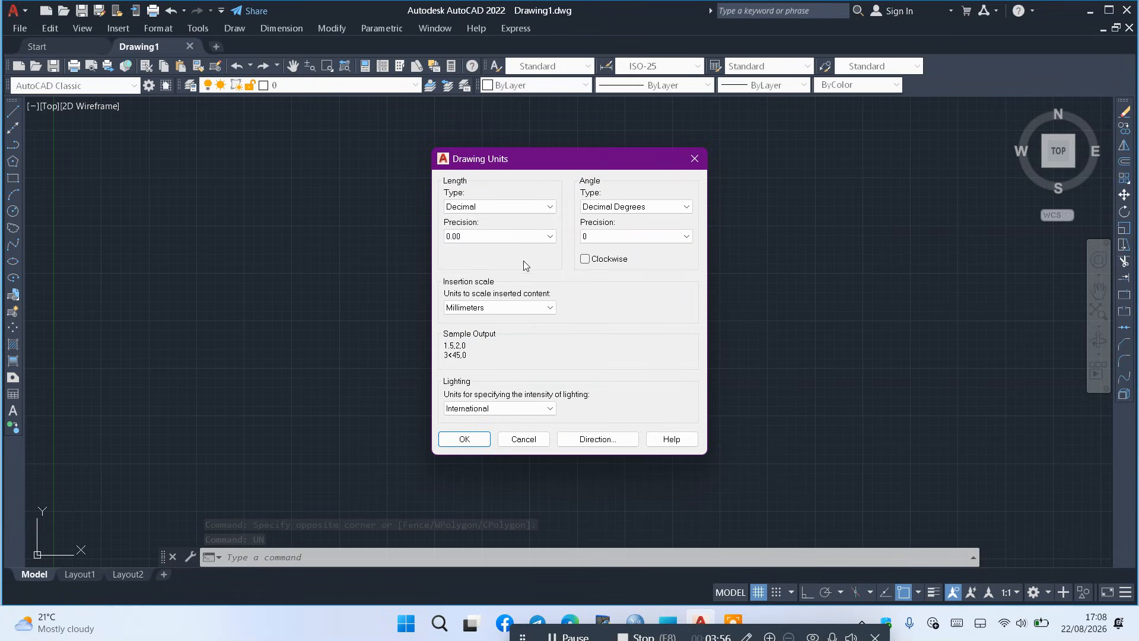
pyautogui.click(534, 308)
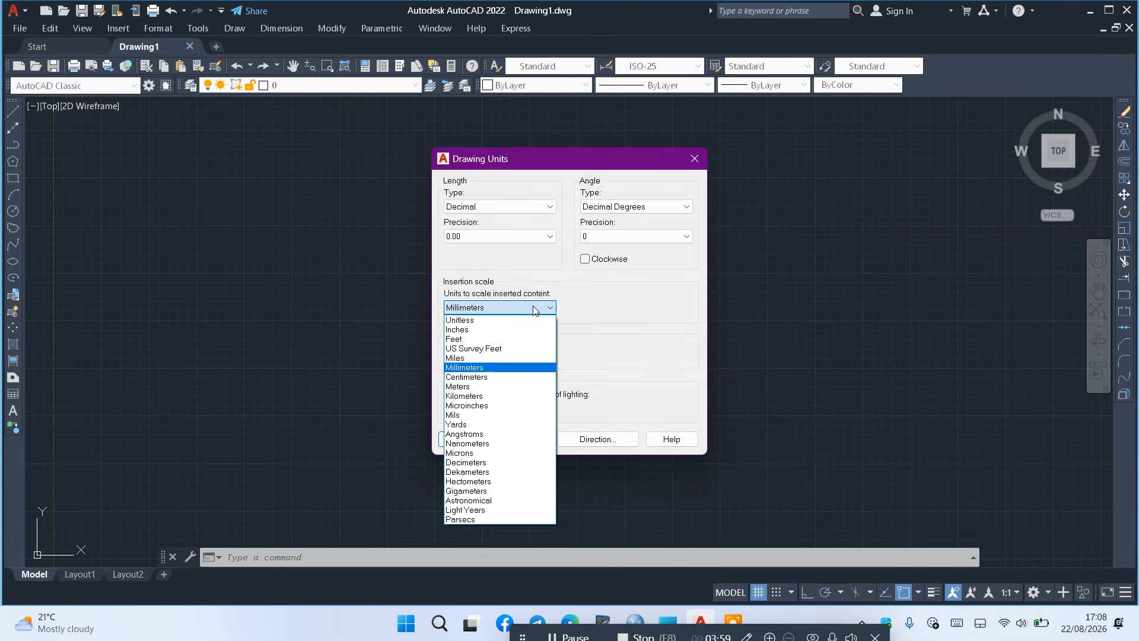
pyautogui.click(493, 378)
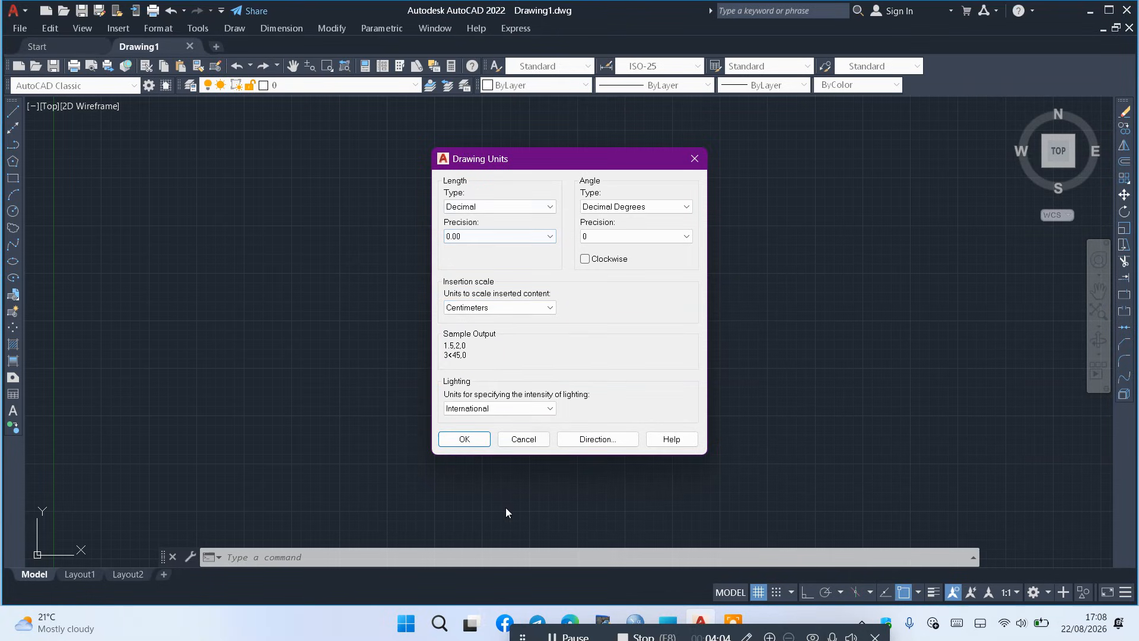
pyautogui.click(478, 442)
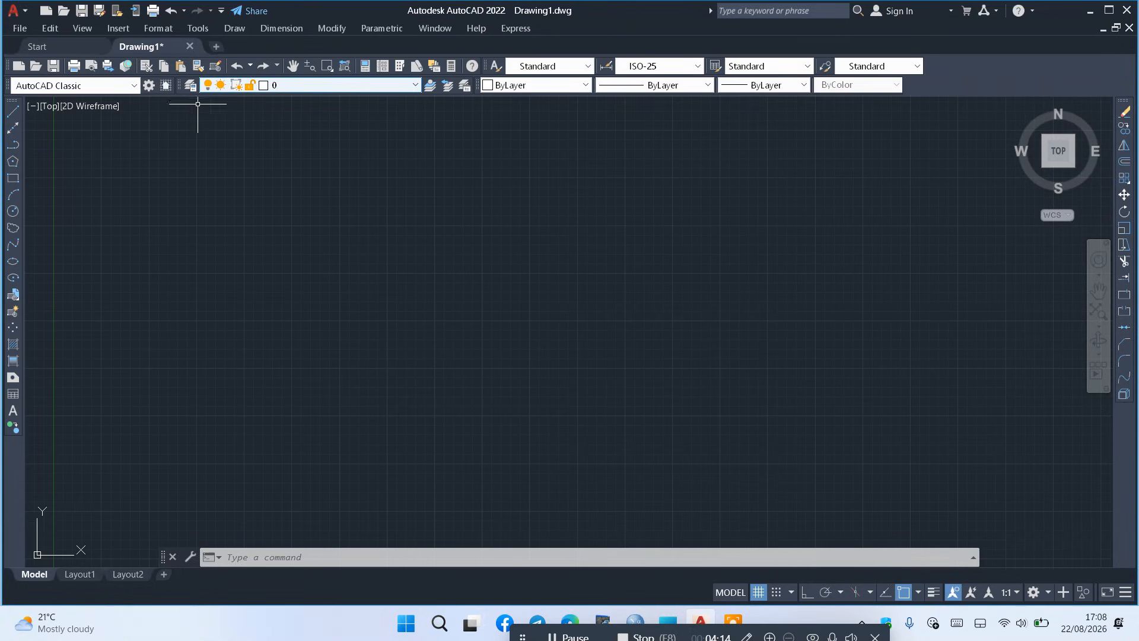
# Create eight new layers frozen in all viewports in the Layer Properties Manager
pyautogui.click(190, 87)
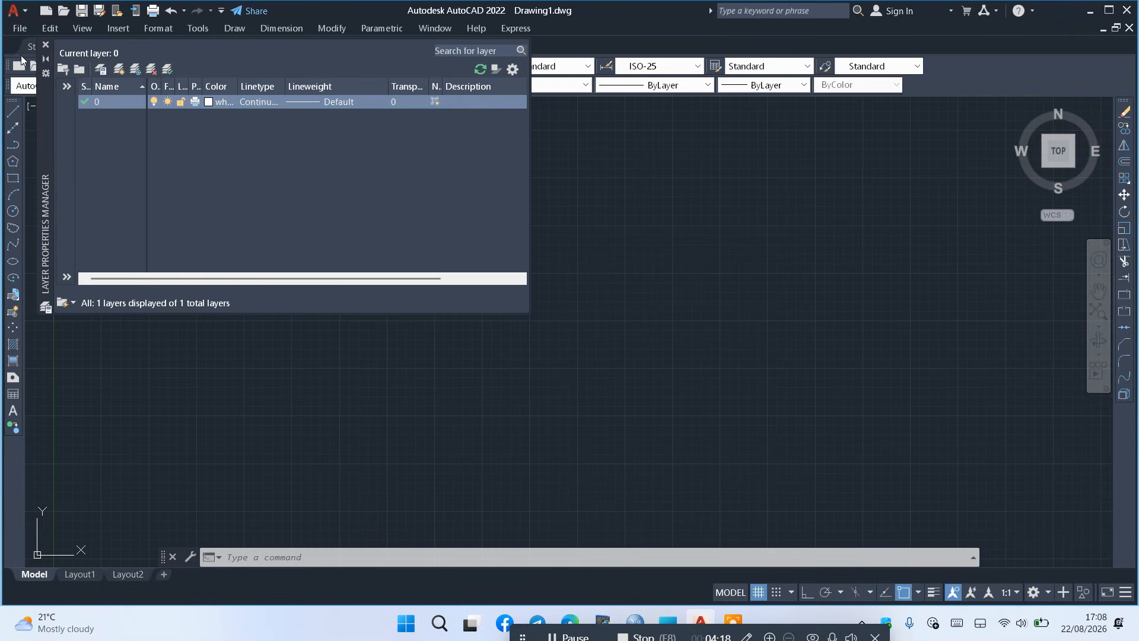
pyautogui.click(46, 44)
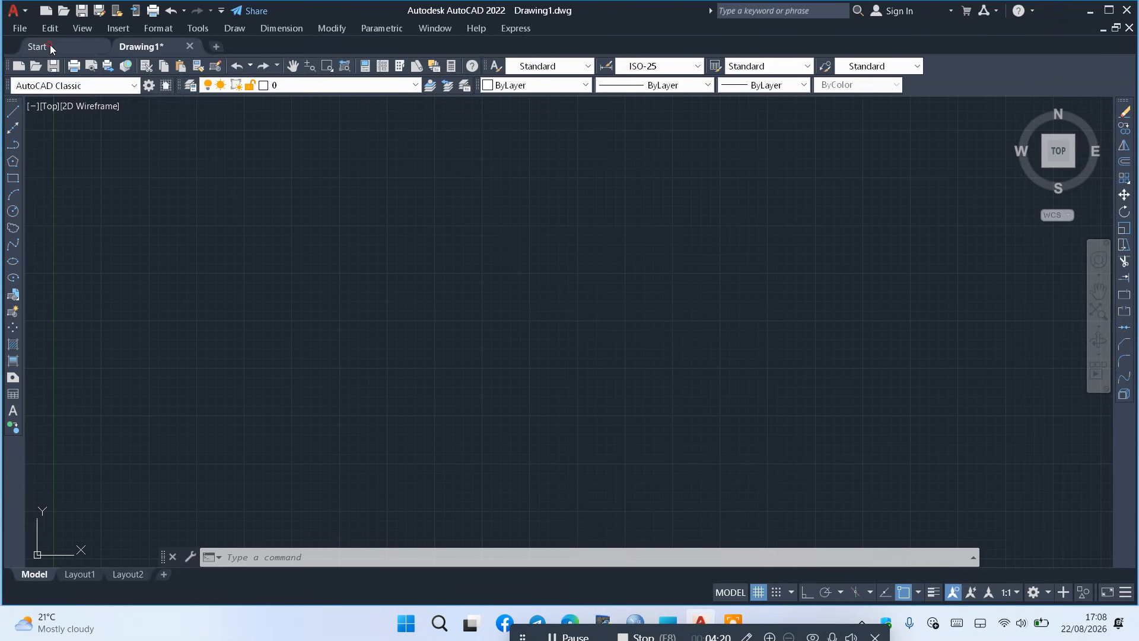
pyautogui.click(158, 29)
pyautogui.click(181, 44)
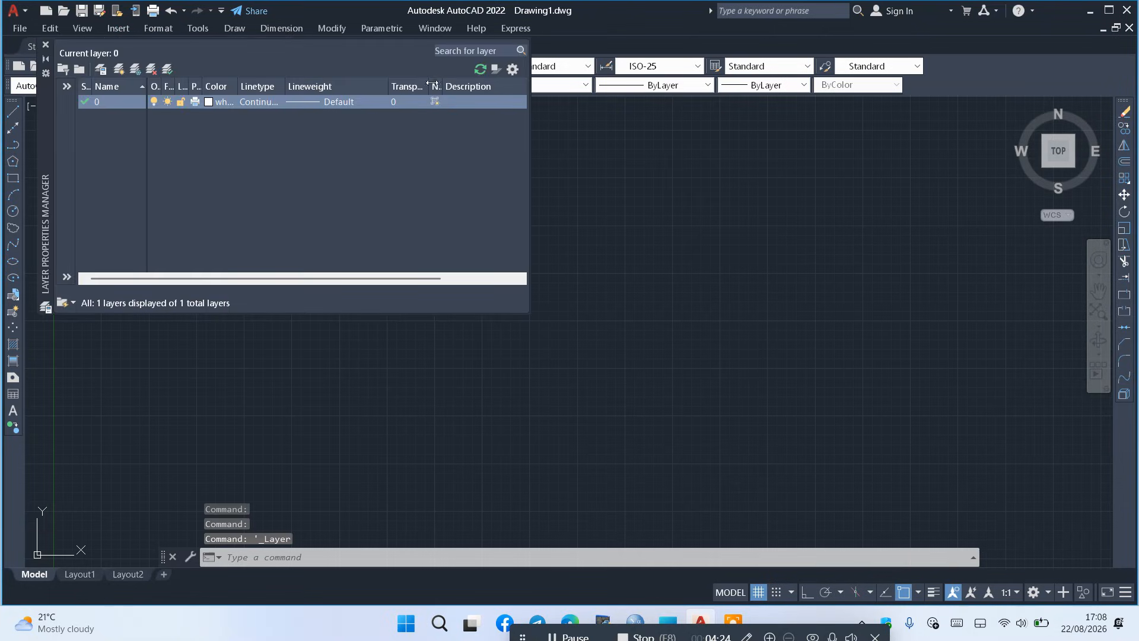
pyautogui.click(137, 73)
pyautogui.click(138, 72)
pyautogui.click(138, 73)
pyautogui.click(138, 72)
pyautogui.click(138, 72)
pyautogui.click(137, 73)
pyautogui.click(137, 72)
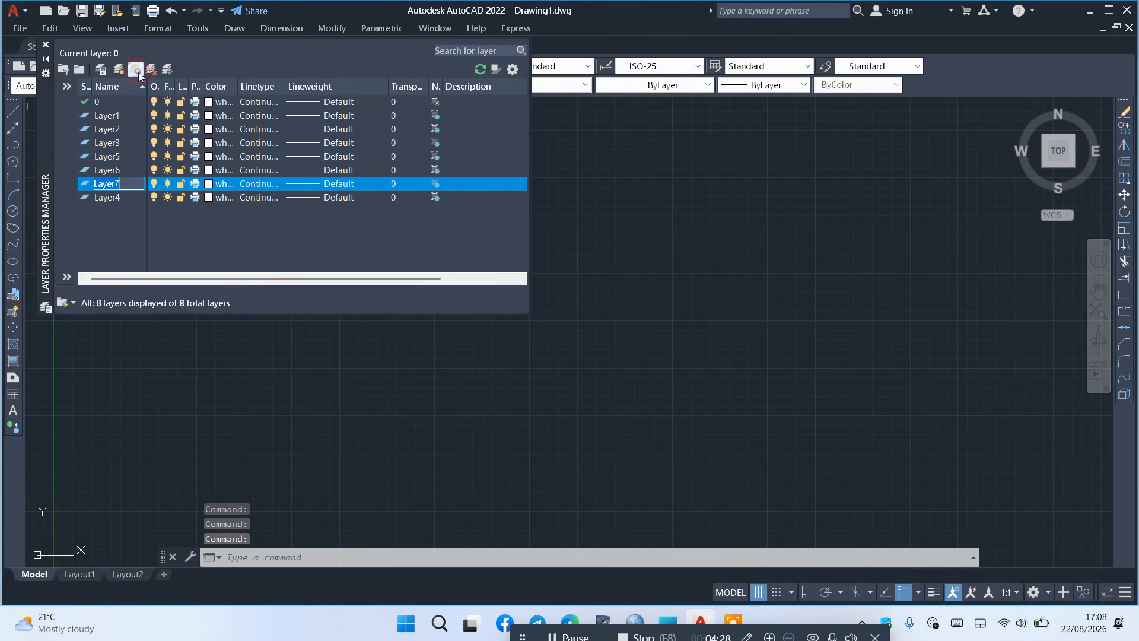
pyautogui.click(137, 73)
# Make Layer1 the current layer and rename it WALL
pyautogui.click(113, 129)
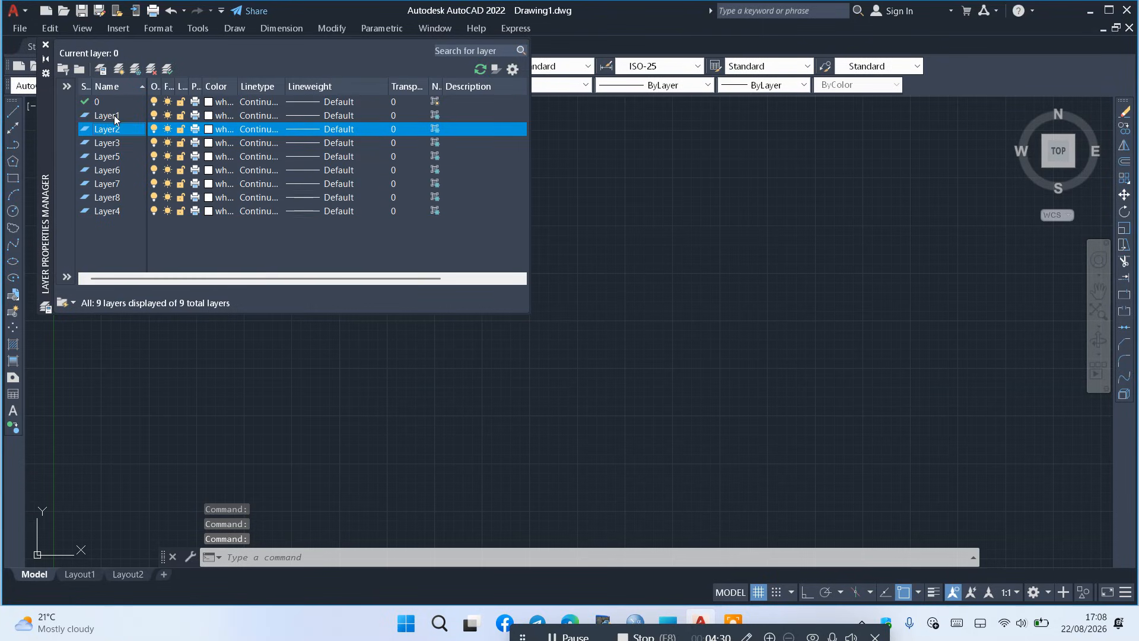
pyautogui.doubleClick(116, 119)
pyautogui.click(116, 116)
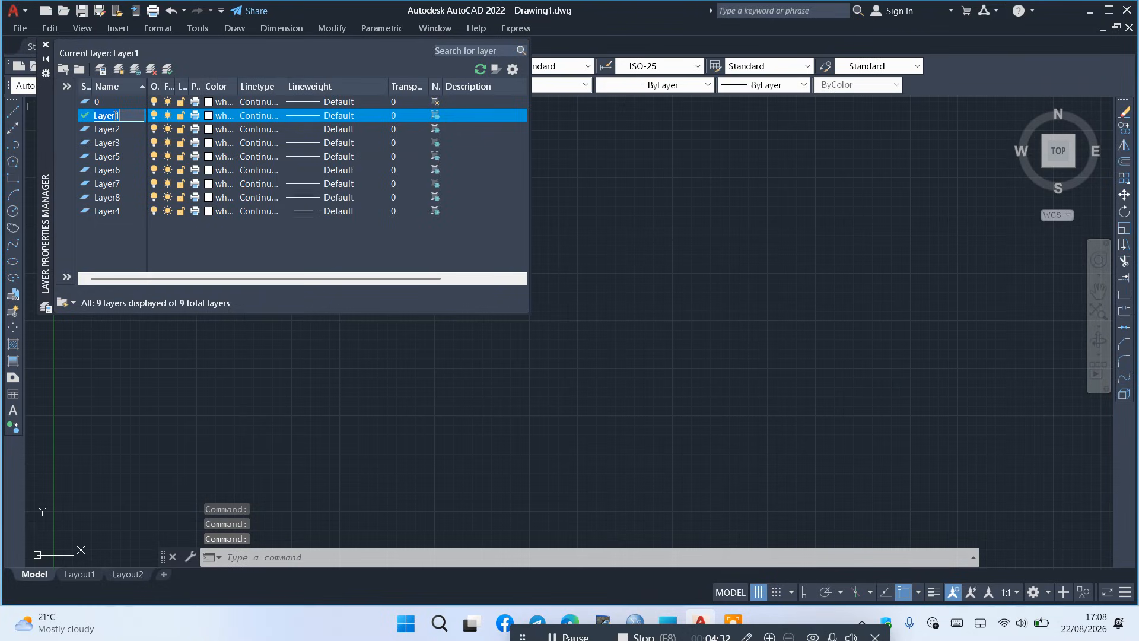
pyautogui.write('WALL')
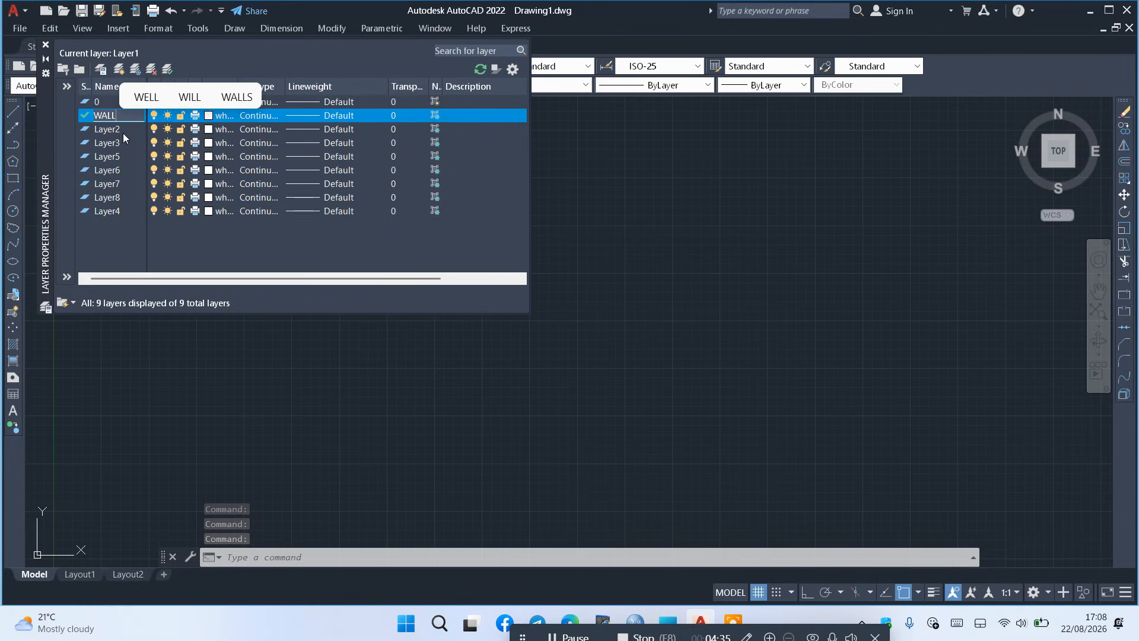
# Rename Layer2 as COLUMN and Layer3 as DOOR
pyautogui.click(117, 130)
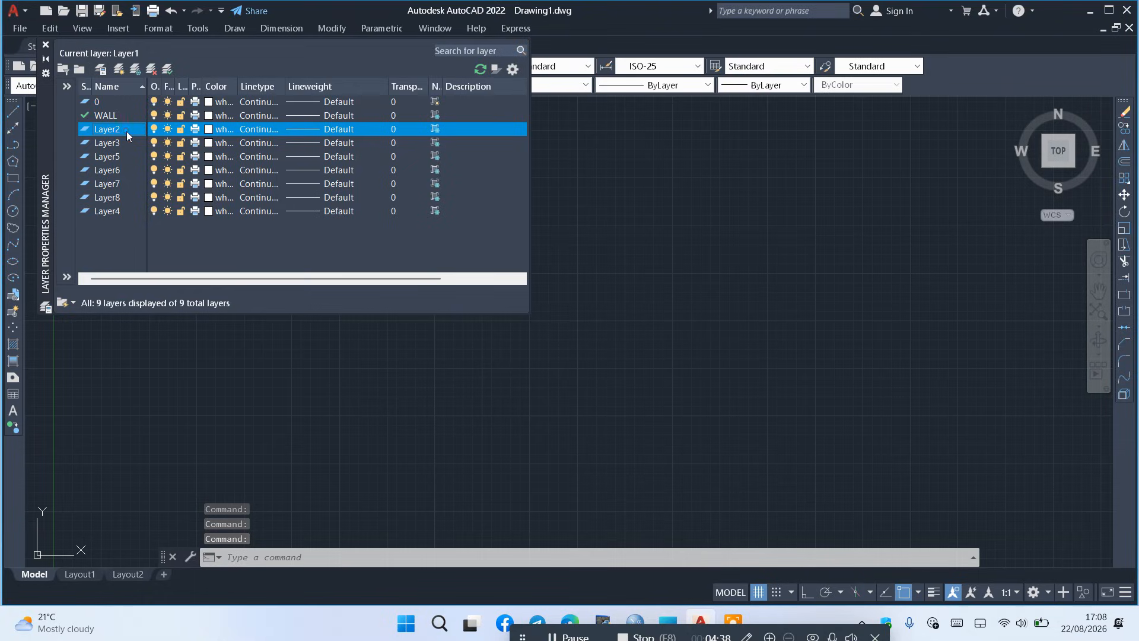
pyautogui.click(126, 131)
pyautogui.write('C')
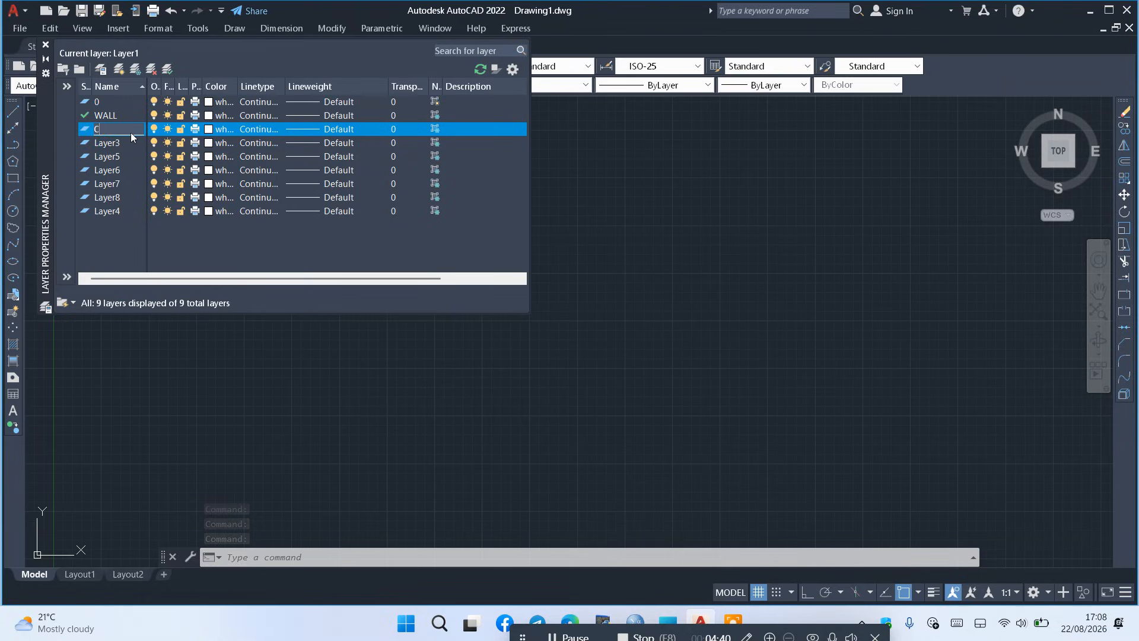
pyautogui.write('OLUMN')
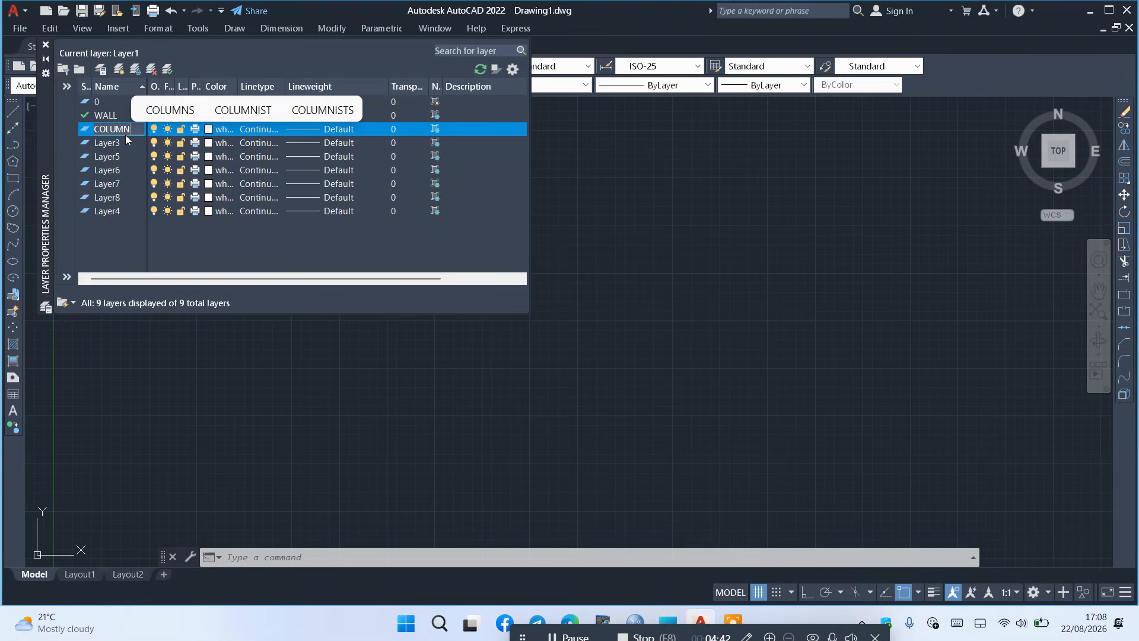
pyautogui.click(111, 142)
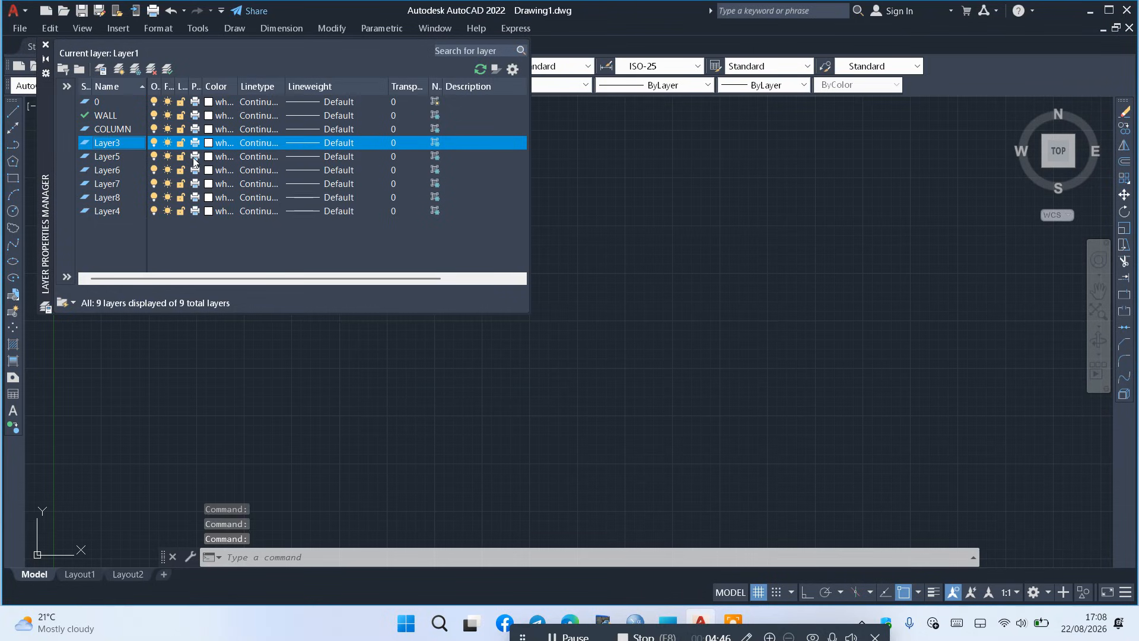
pyautogui.click(104, 141)
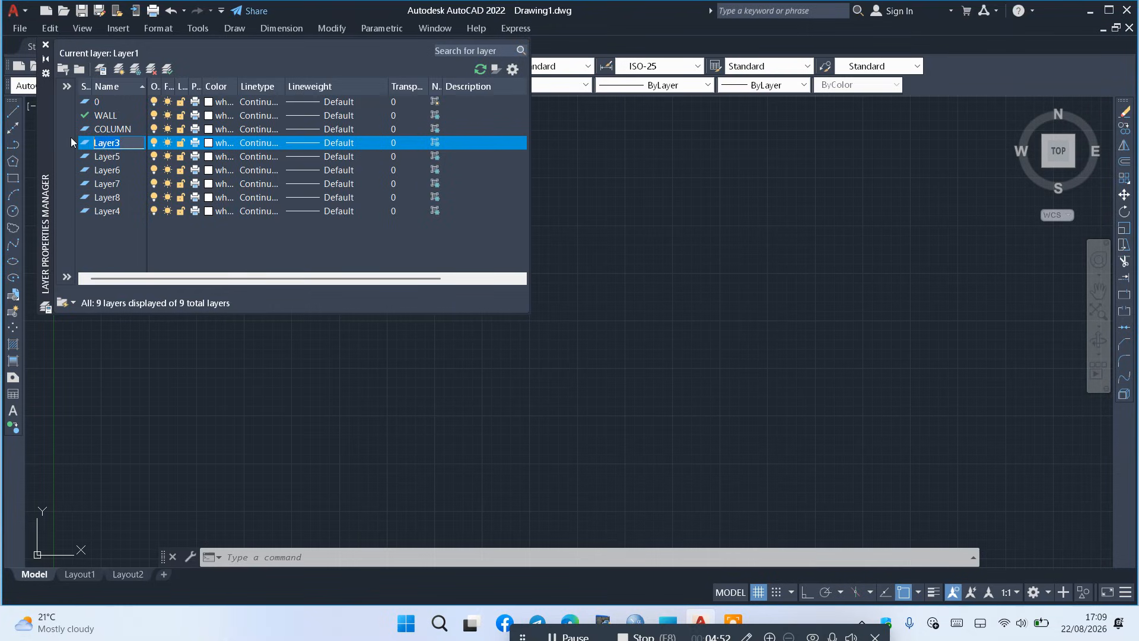
pyautogui.write('DOOR')
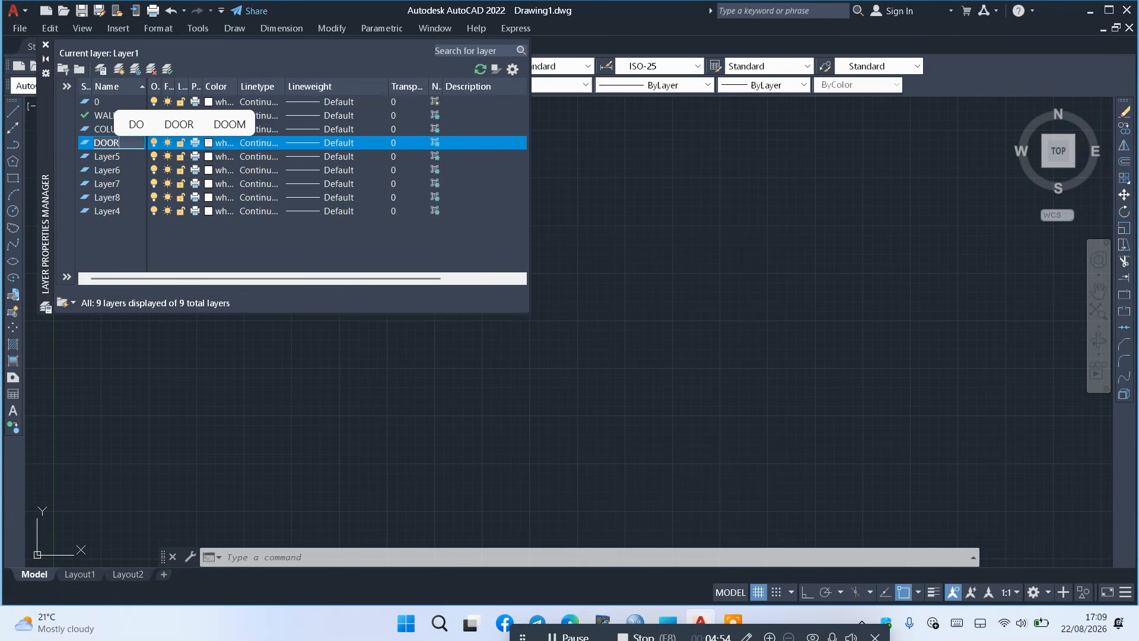
# Rename Layer5 as WINDOW and select Layer6
pyautogui.click(109, 158)
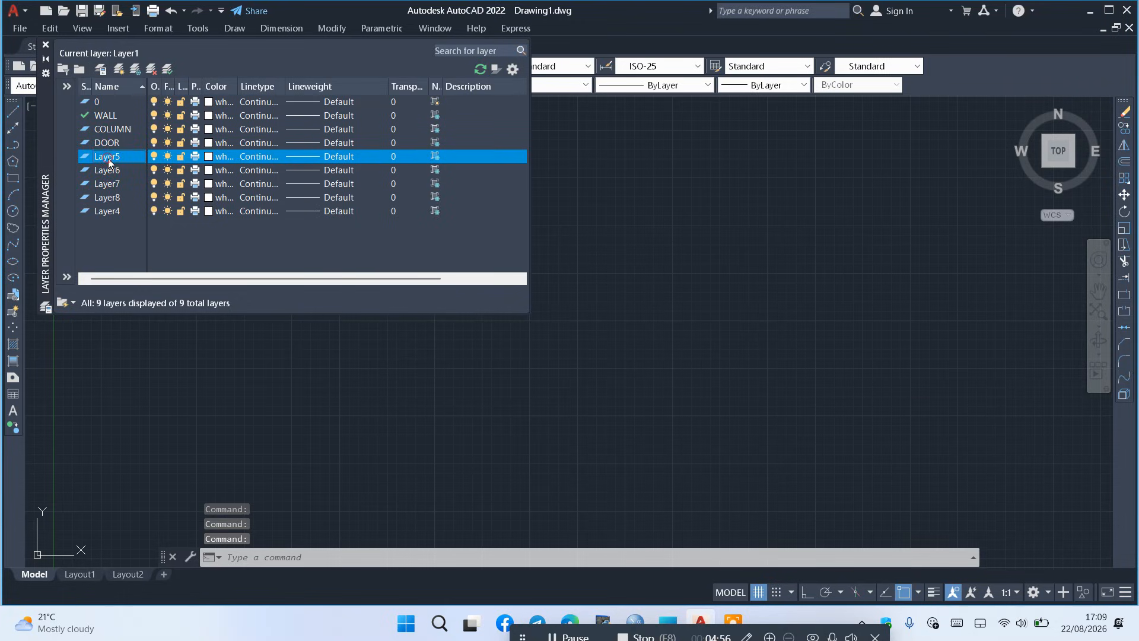
pyautogui.click(108, 159)
pyautogui.write('W')
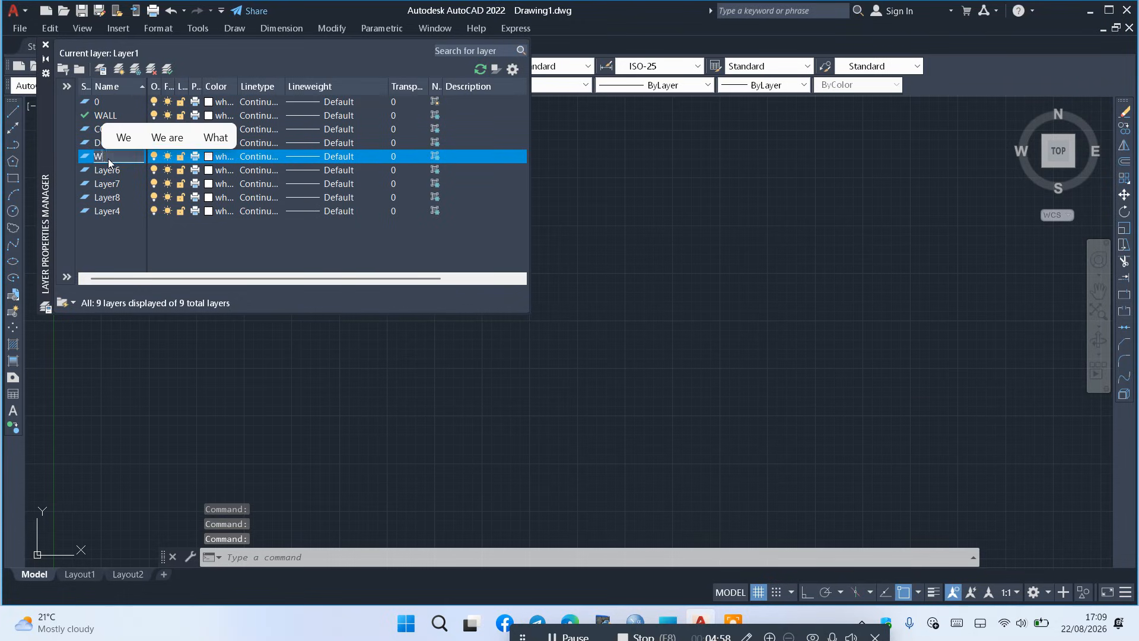
pyautogui.write('INDOW')
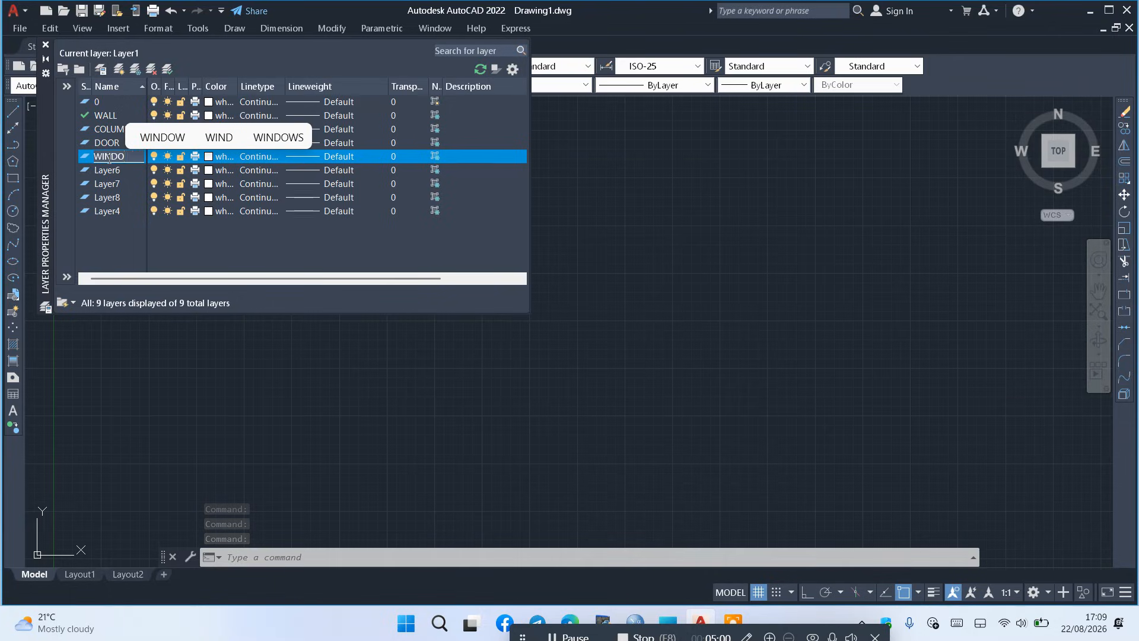
pyautogui.click(104, 172)
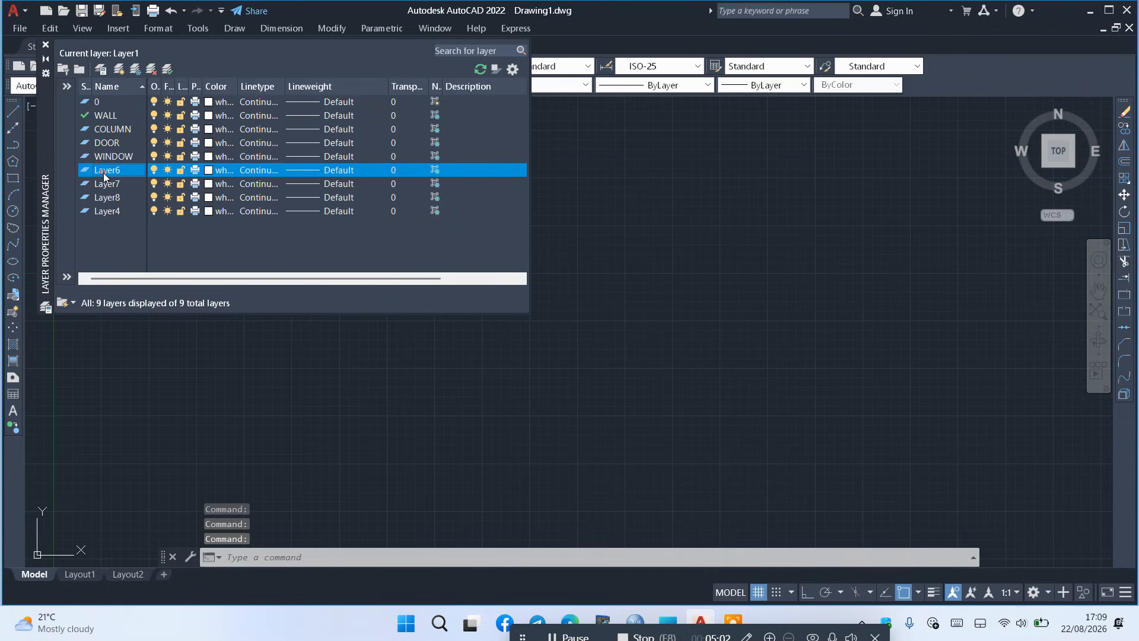
# Rename Layer6 as CENTERLINE and Layer7 as TEXT in the layer list
pyautogui.click(104, 172)
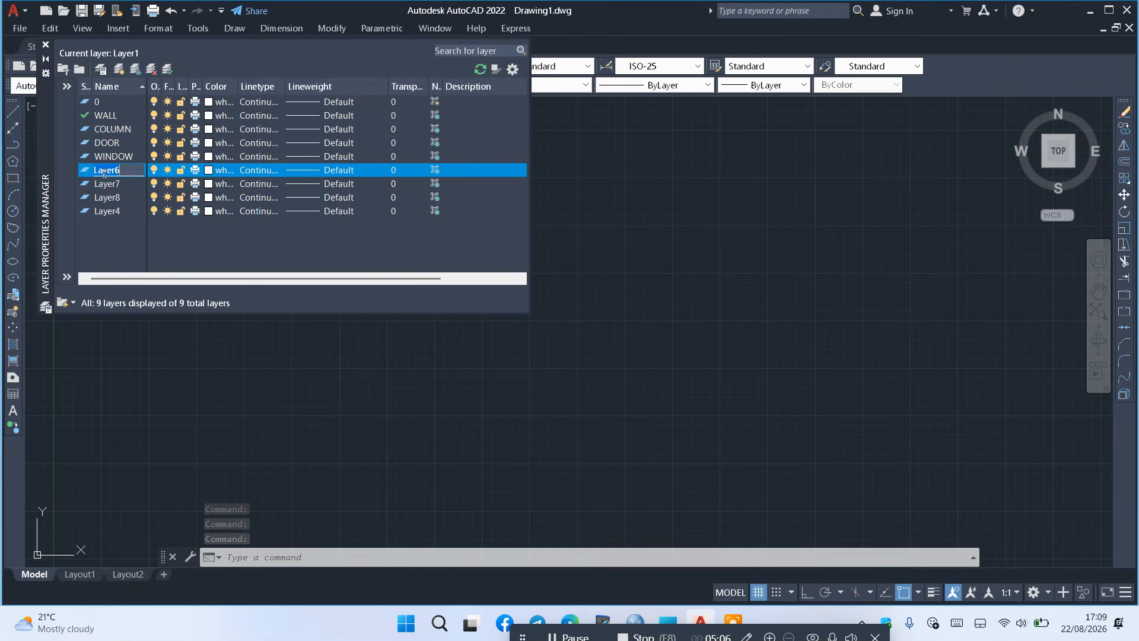
pyautogui.write('CENTE')
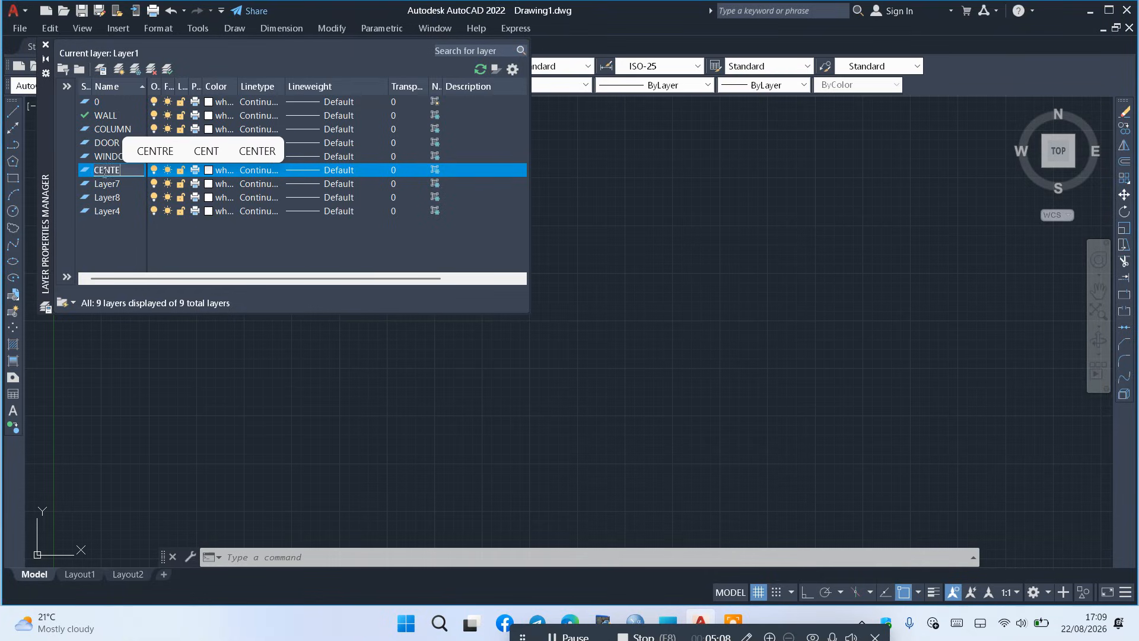
pyautogui.write('RLIN')
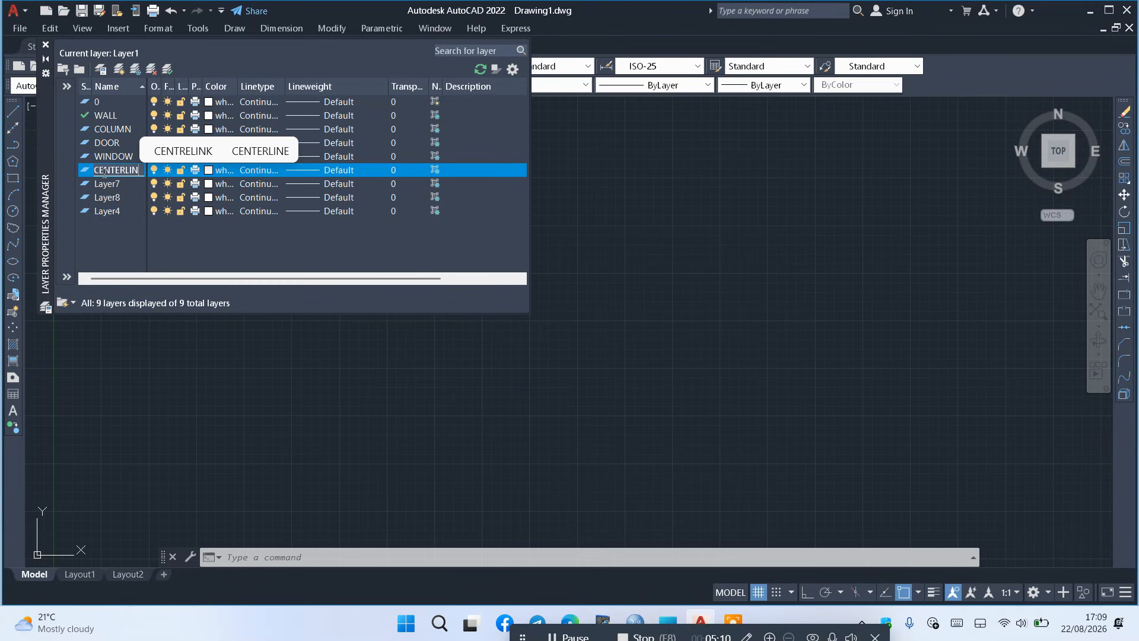
pyautogui.write('E')
pyautogui.click(105, 189)
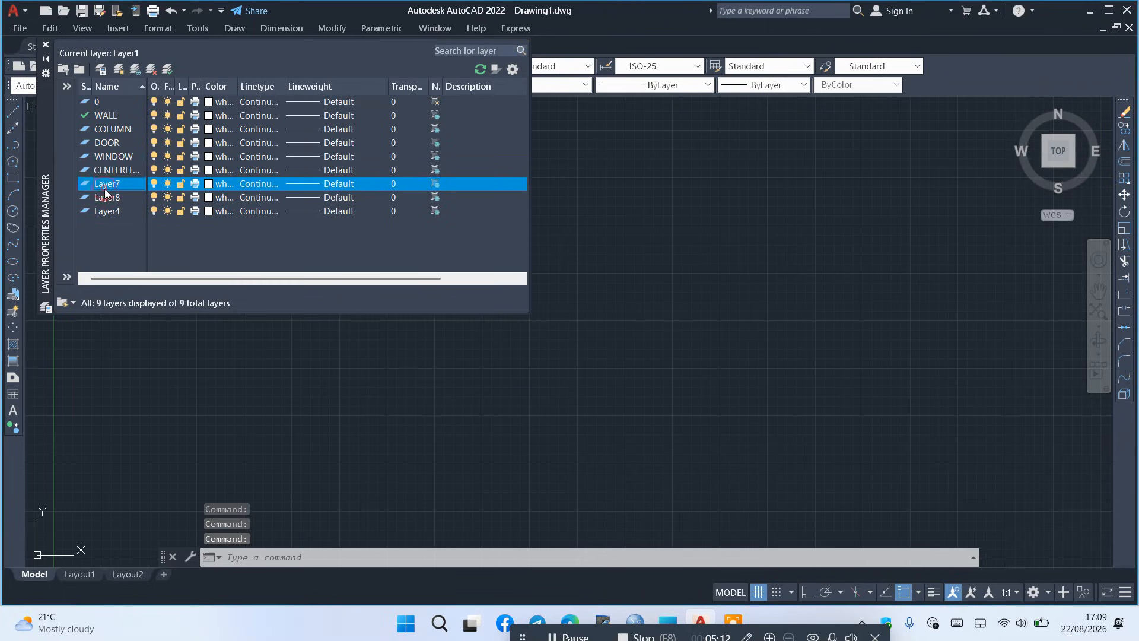
pyautogui.click(106, 189)
pyautogui.write('T')
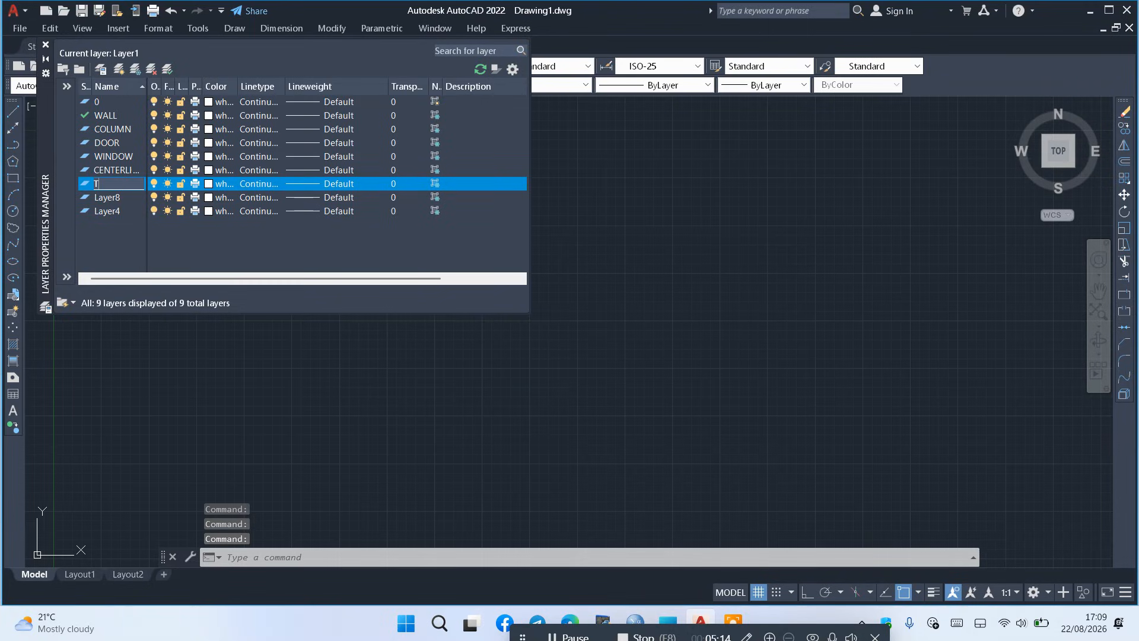
pyautogui.write('EXT')
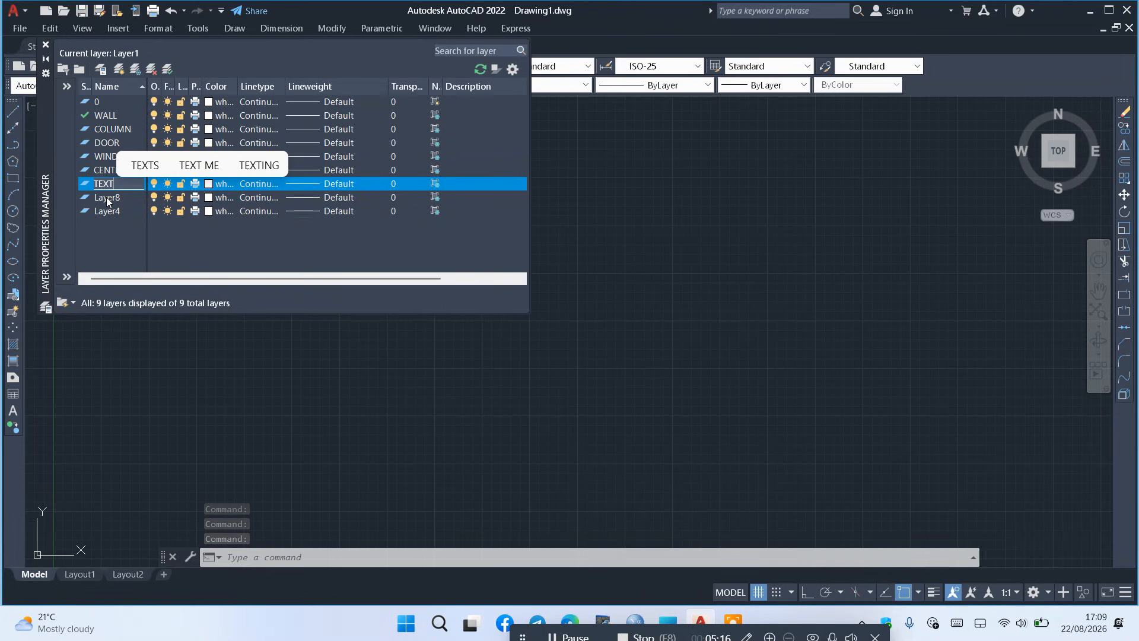
# Rename Layer8 as FURNITURE and Layer4 as DIMENSIONLINE in the layer list
pyautogui.click(106, 197)
pyautogui.click(106, 197)
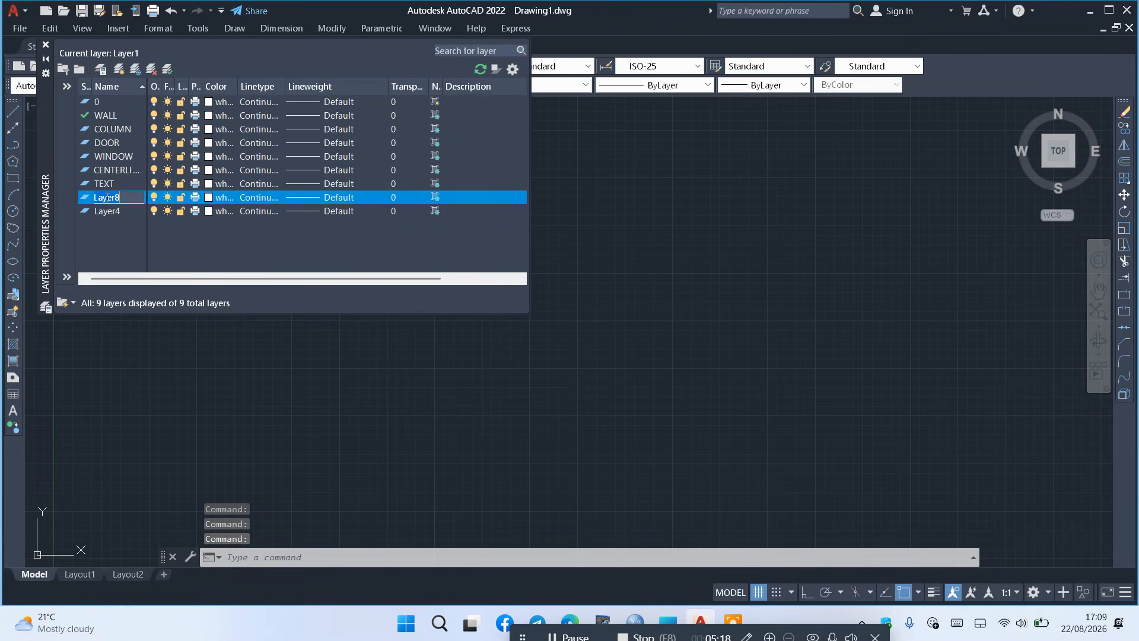
pyautogui.write('FUR')
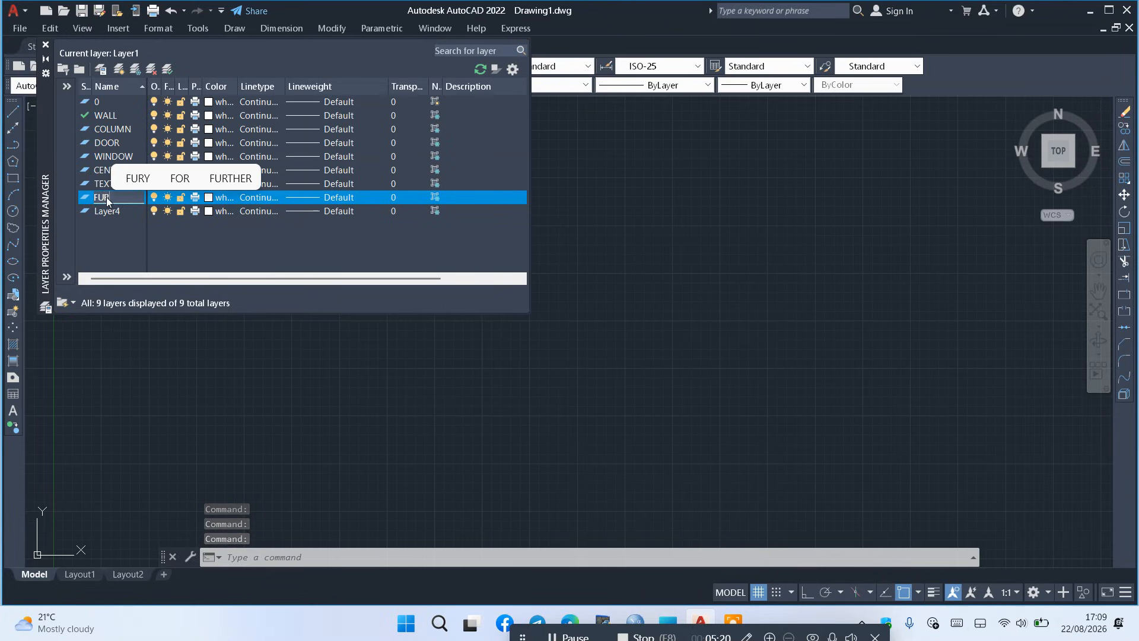
pyautogui.write('NITURE')
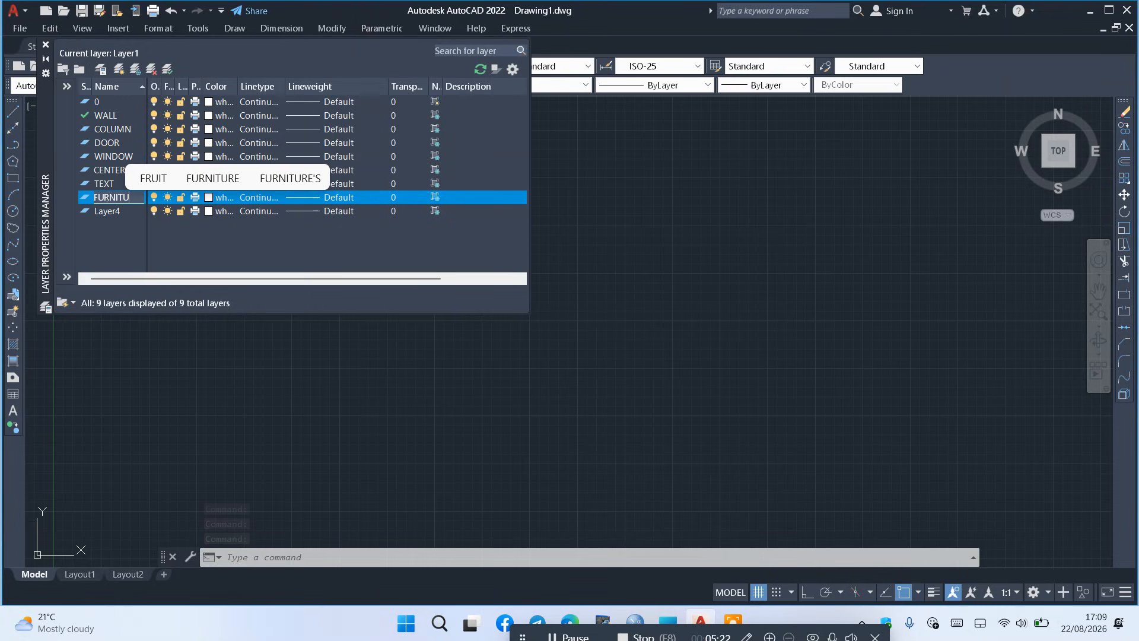
pyautogui.click(108, 216)
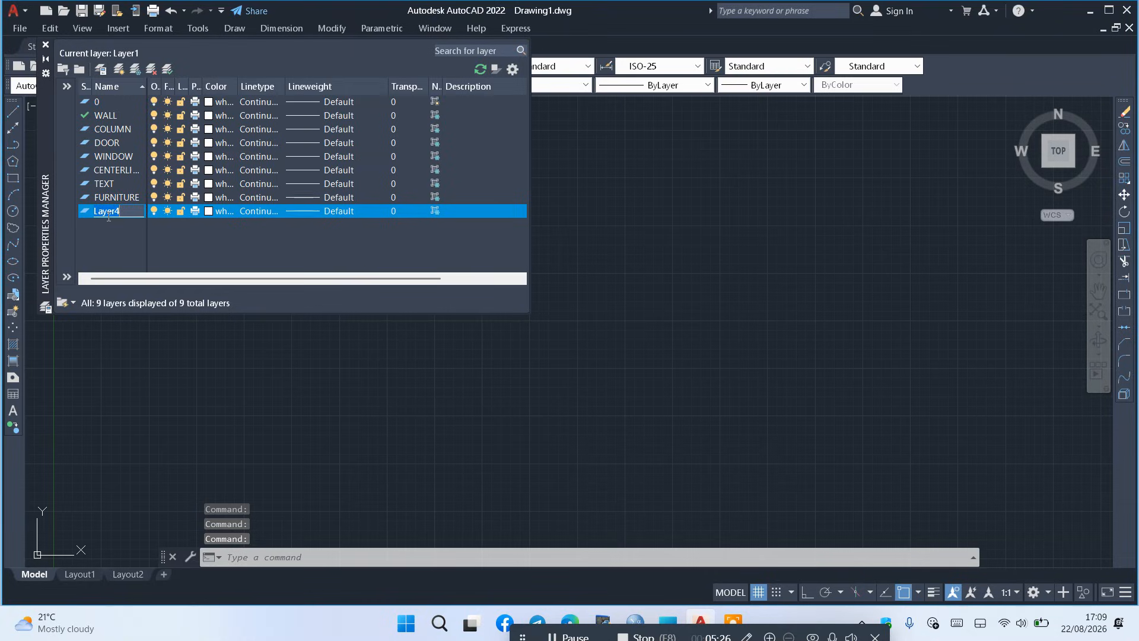
pyautogui.write('DIMEC')
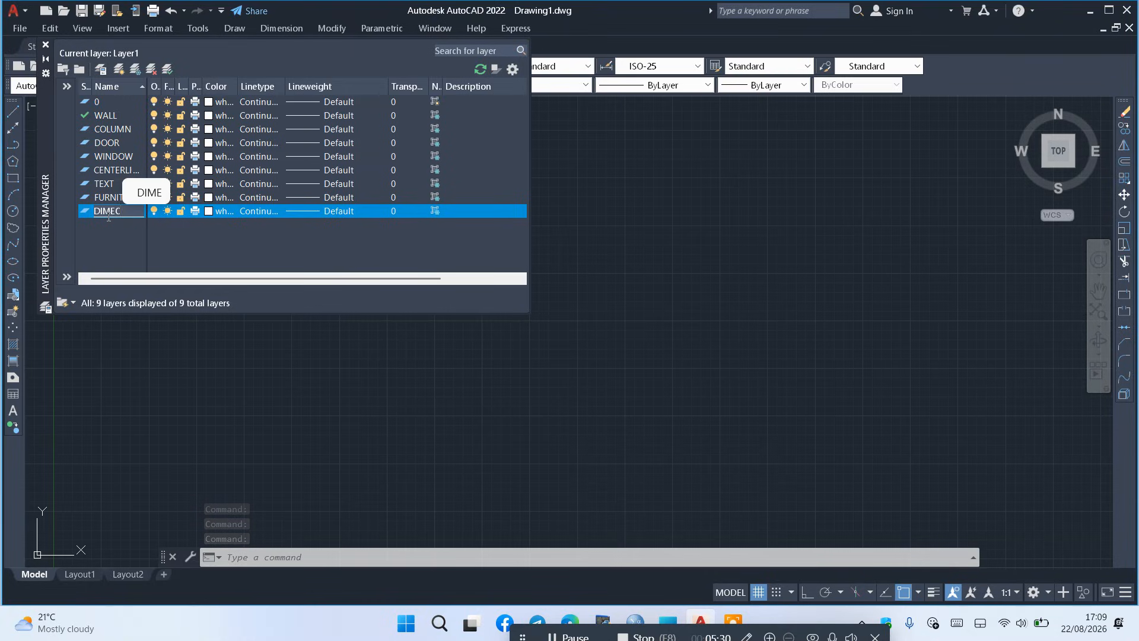
pyautogui.press('BackSpace')
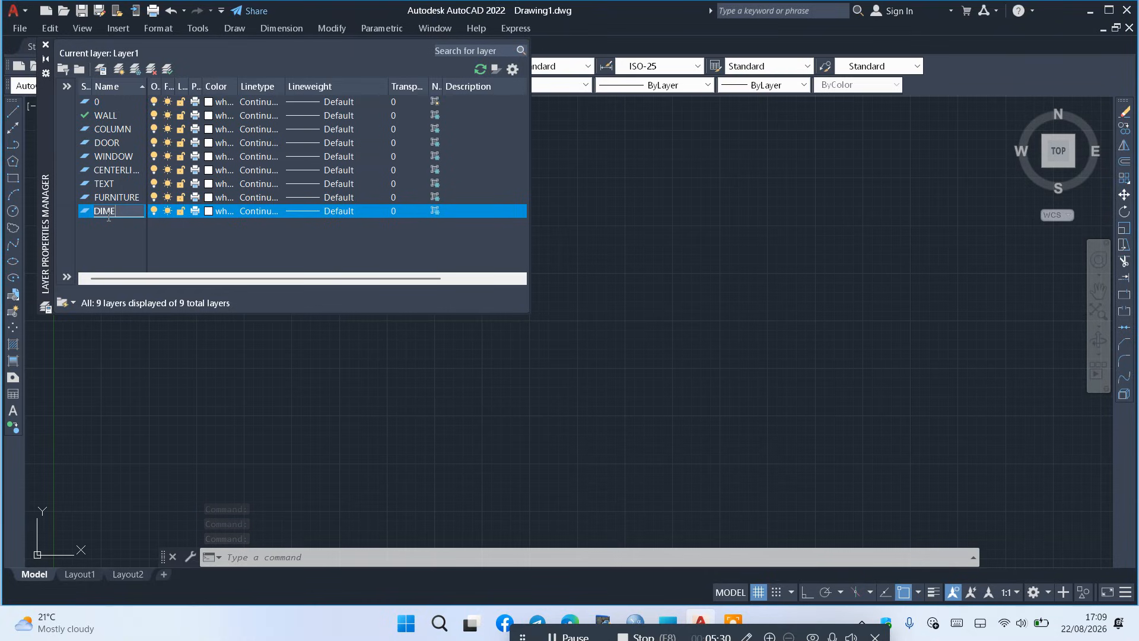
pyautogui.write('NSIONLINE')
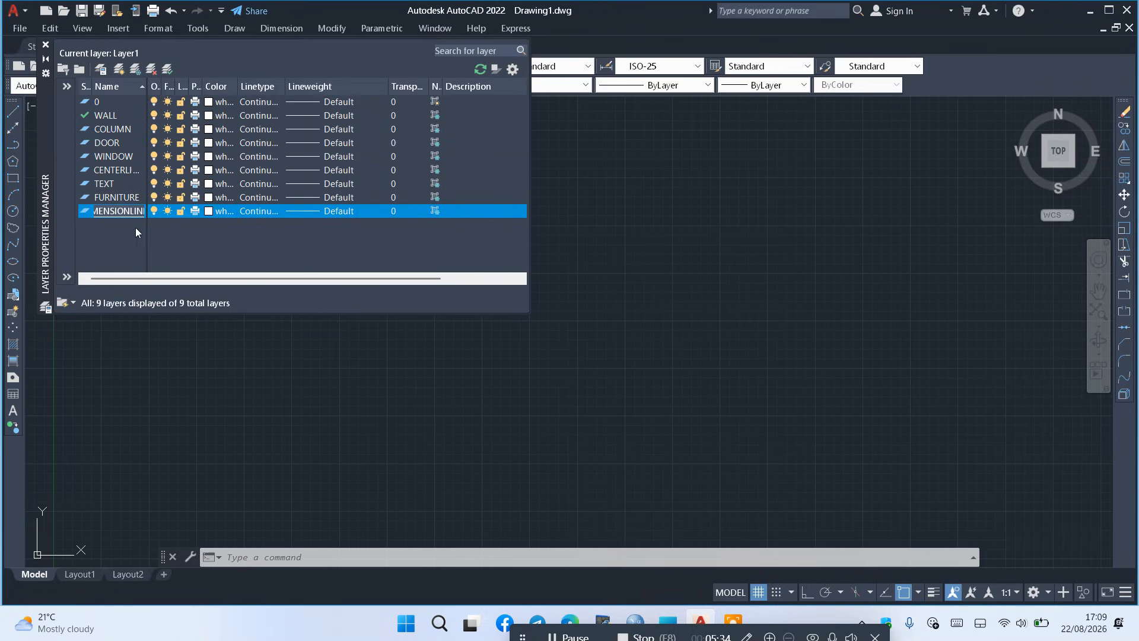
pyautogui.press('Return')
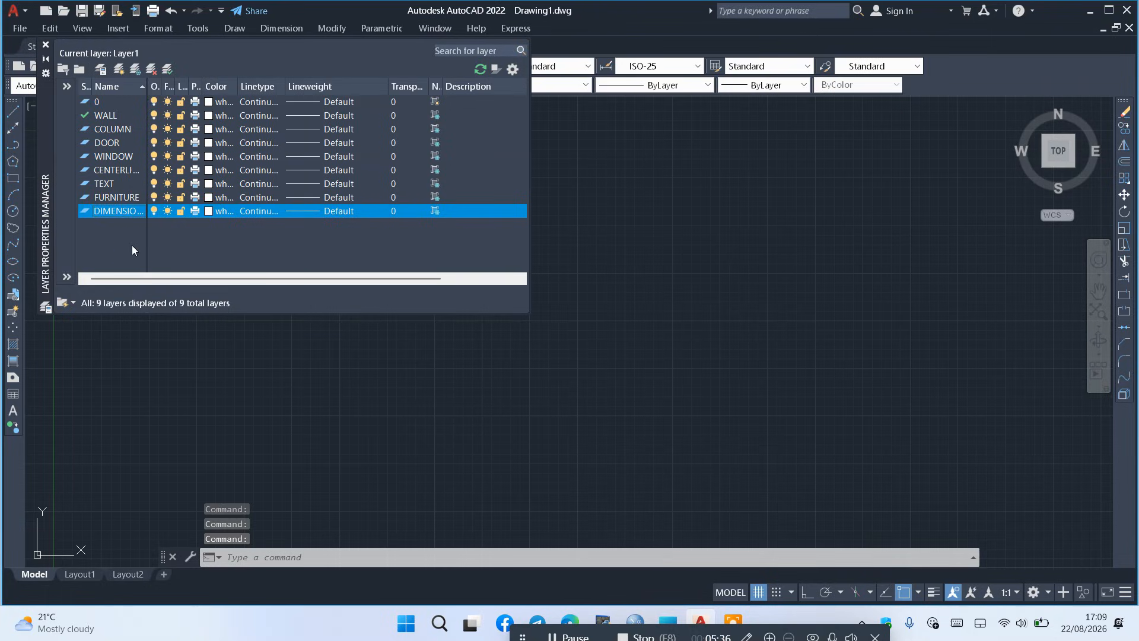
# Create two extra layers frozen in all viewports and delete both of them
pyautogui.click(136, 69)
pyautogui.click(136, 69)
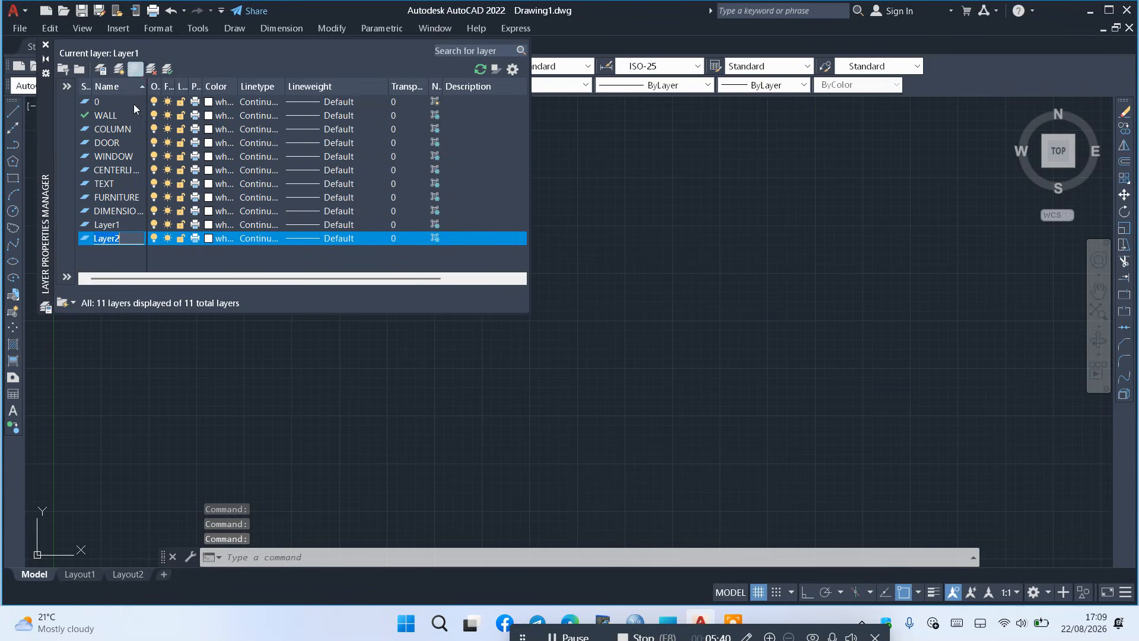
pyautogui.click(151, 70)
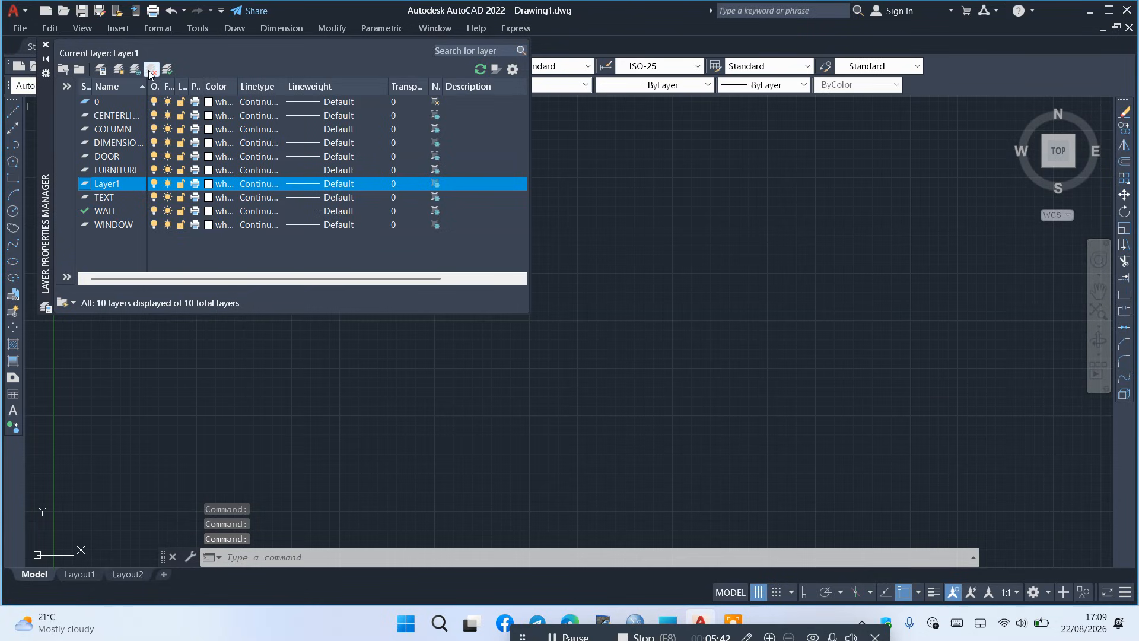
pyautogui.click(151, 70)
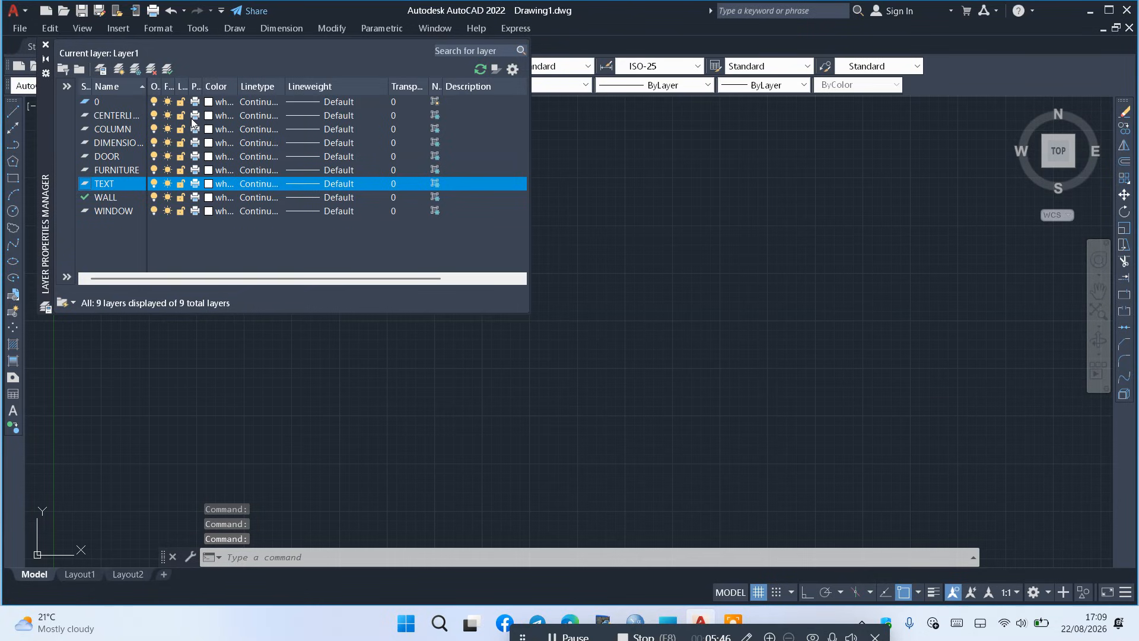
# Set the CENTERLINE layer's color to index 140 and the COLUMN layer's color to index 212
pyautogui.click(216, 116)
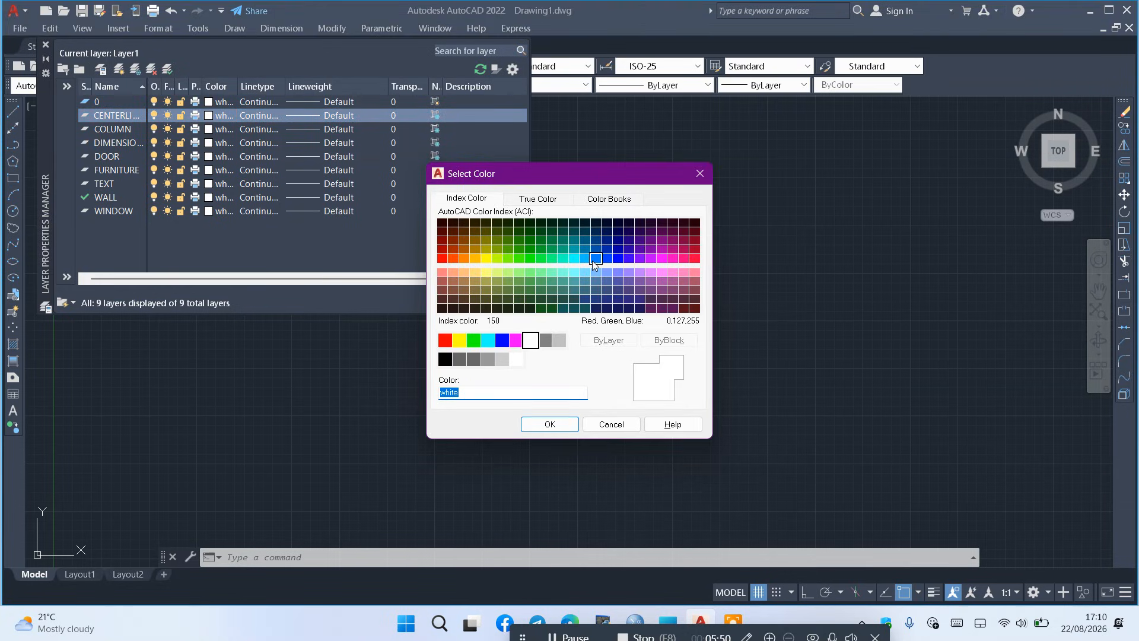
pyautogui.click(585, 259)
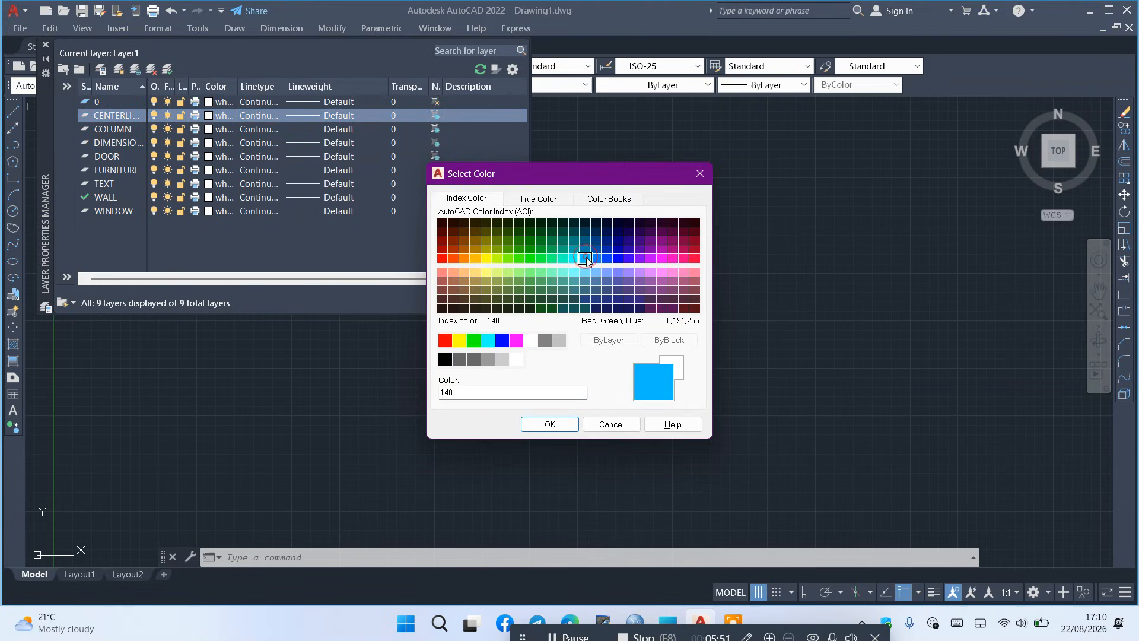
pyautogui.click(549, 425)
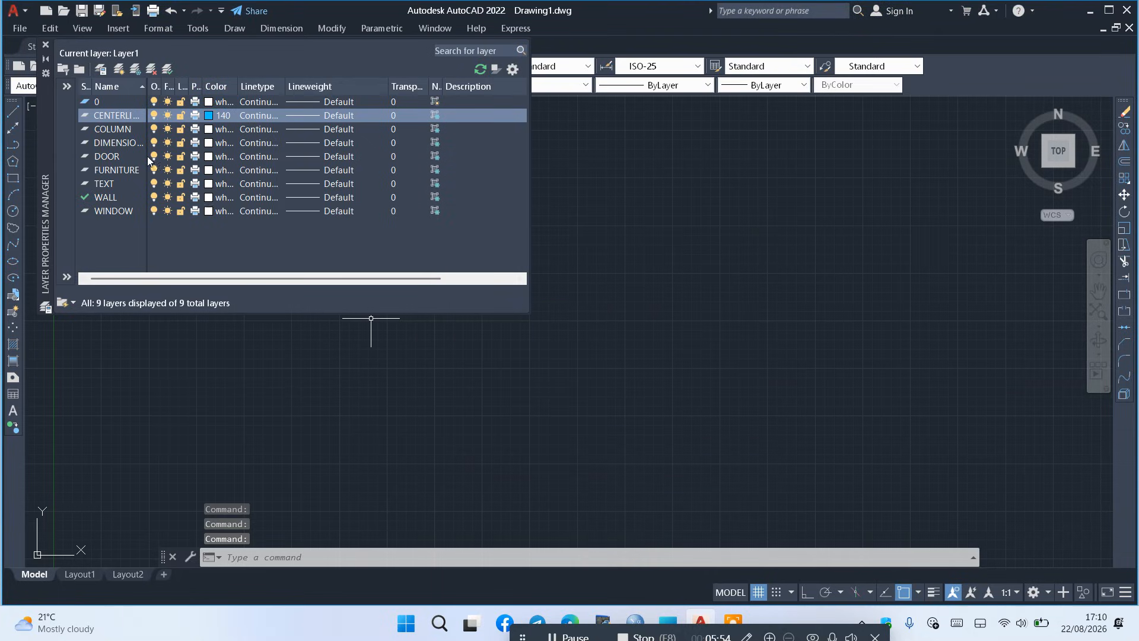
pyautogui.click(209, 129)
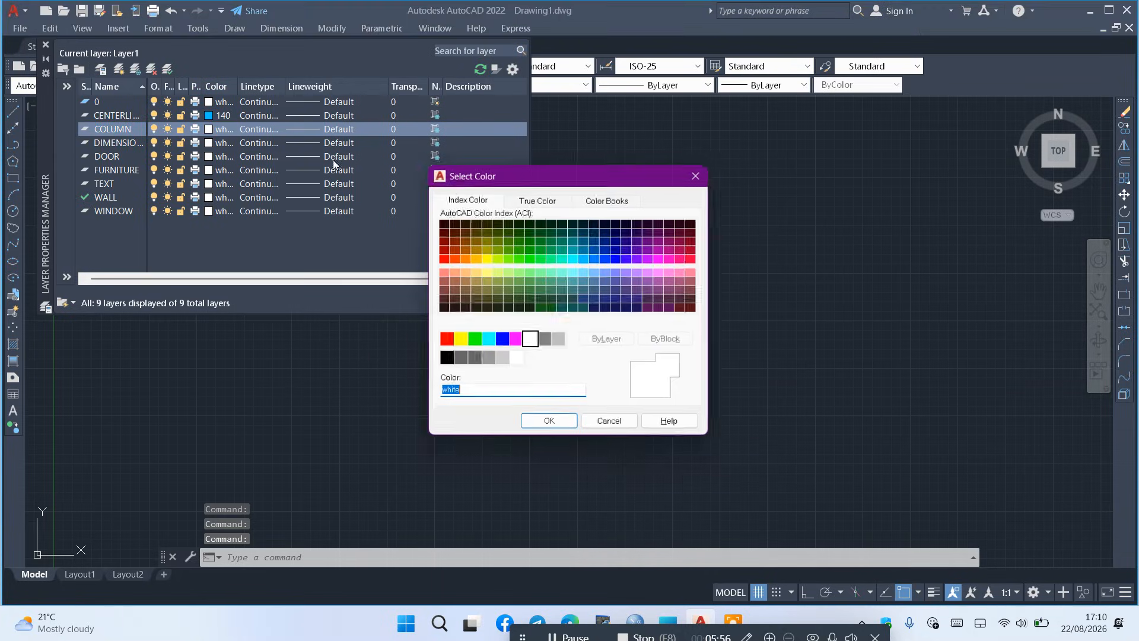
pyautogui.click(661, 250)
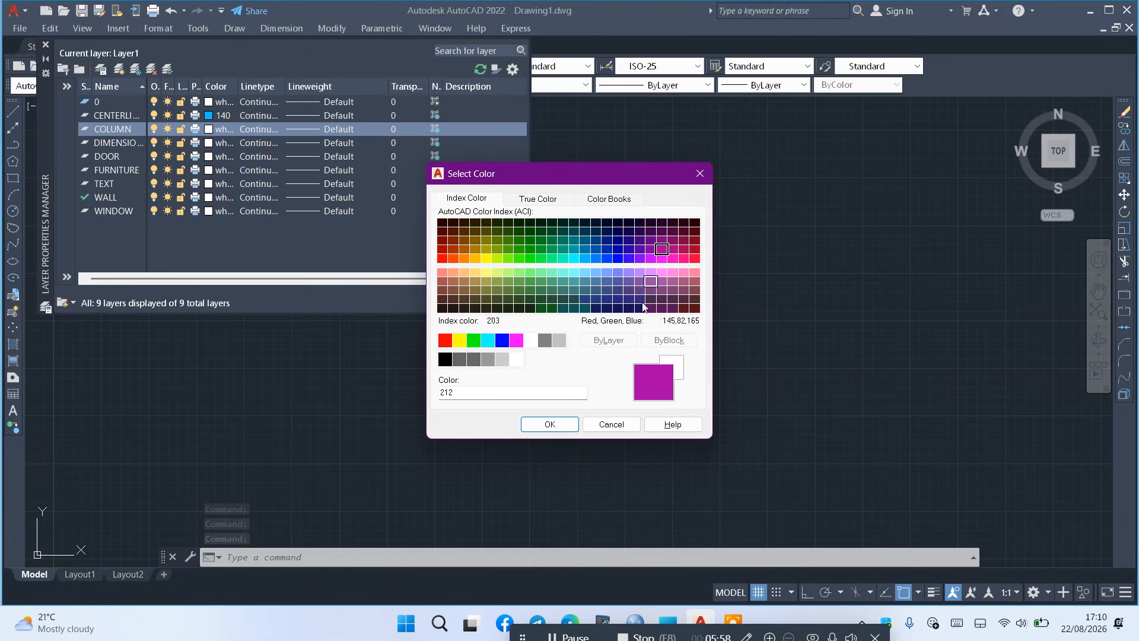
pyautogui.click(565, 423)
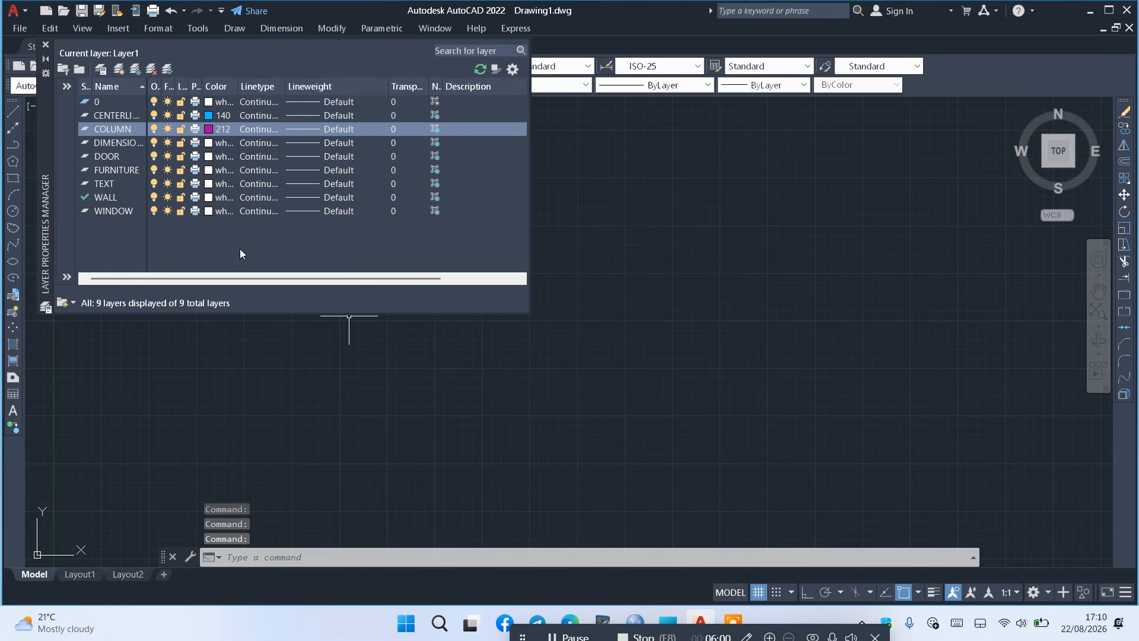
# Set the DIMENSIONLINE layer's color to index 100 and the DOOR layer's color to index 40
pyautogui.click(209, 143)
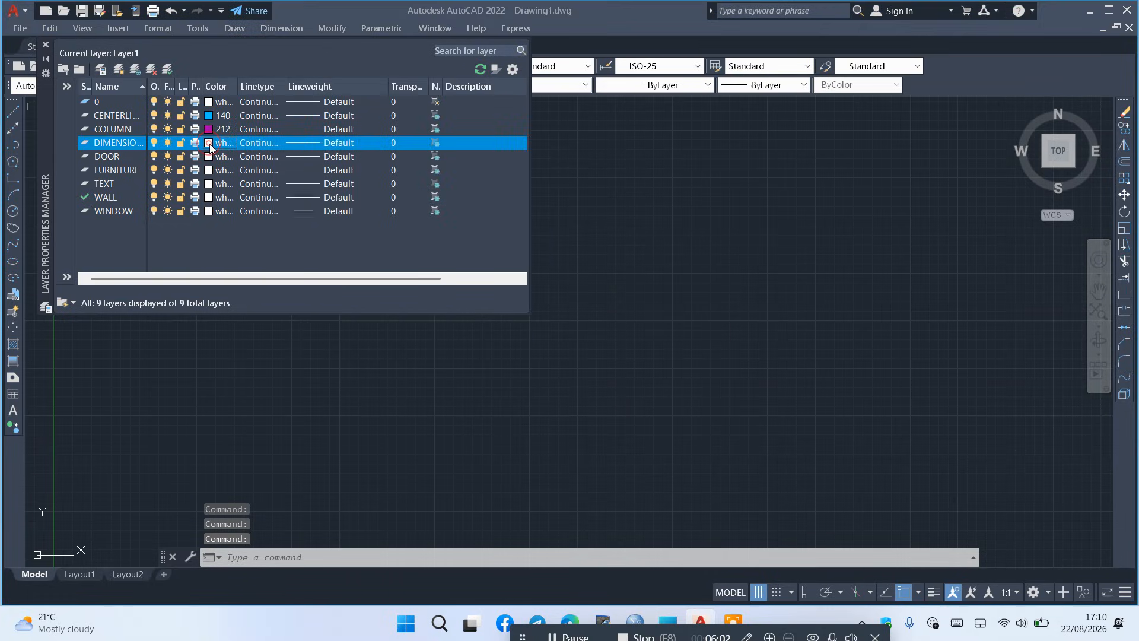
pyautogui.click(541, 259)
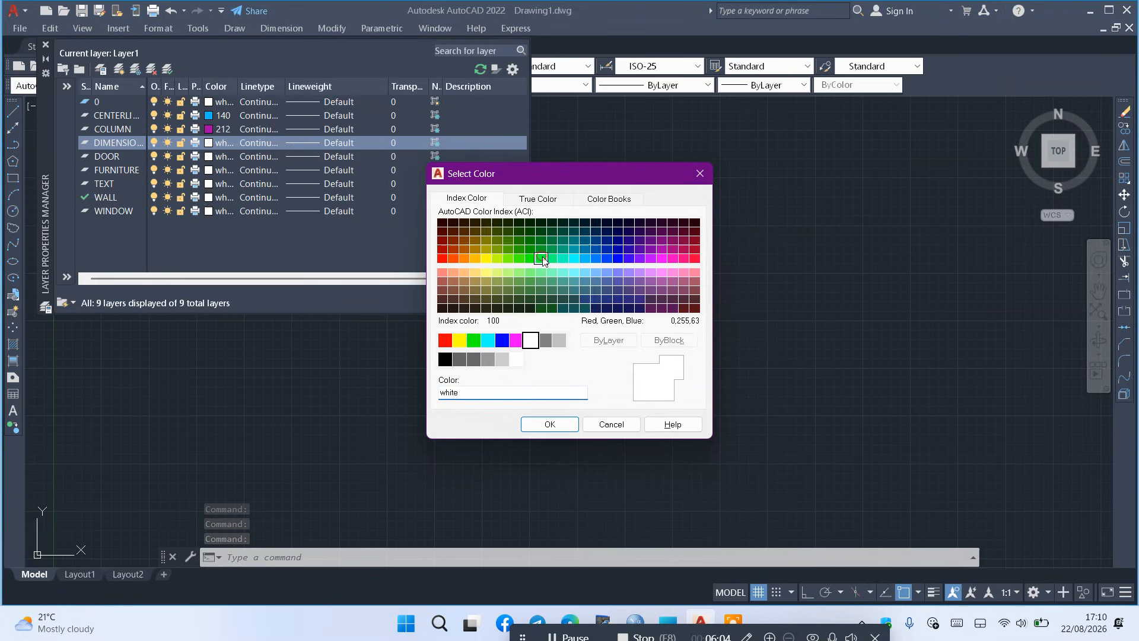
pyautogui.click(560, 424)
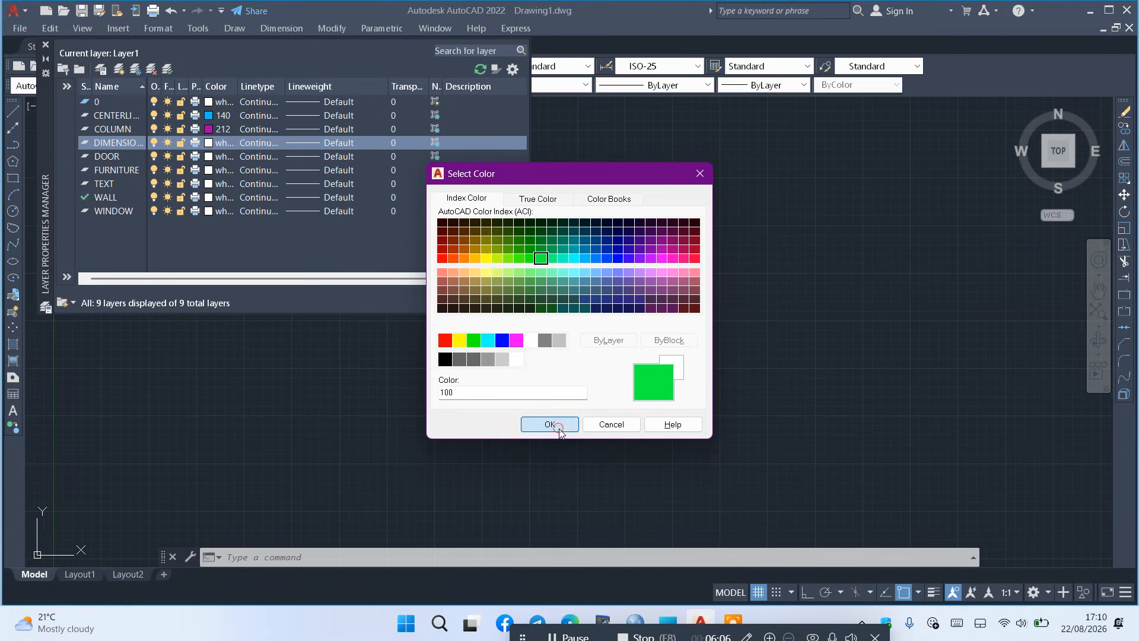
pyautogui.click(209, 157)
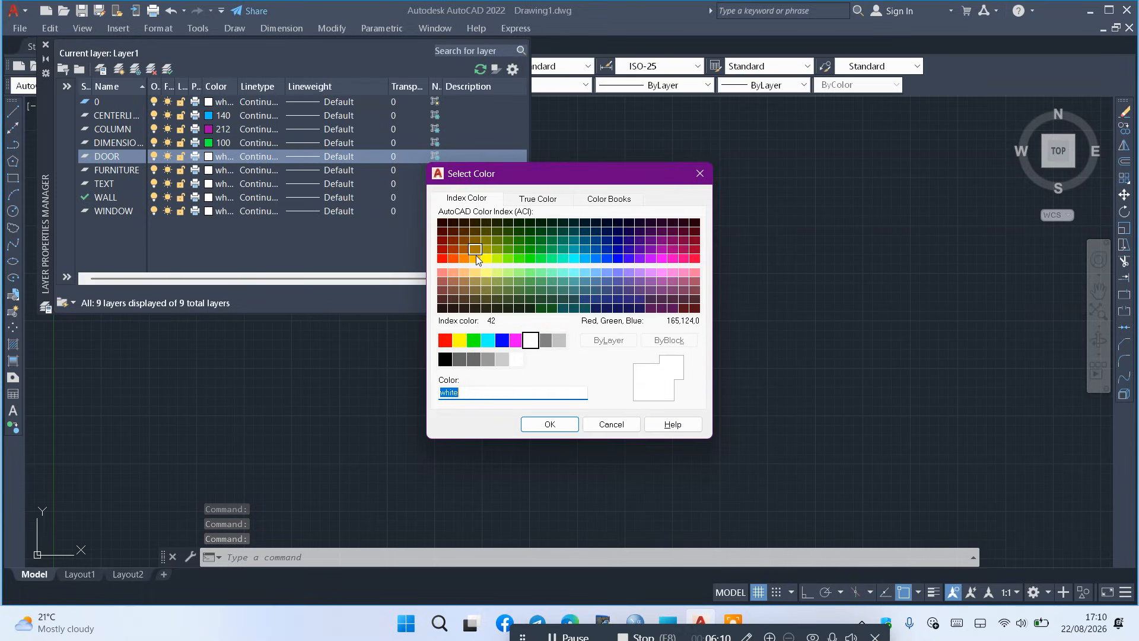
pyautogui.click(476, 255)
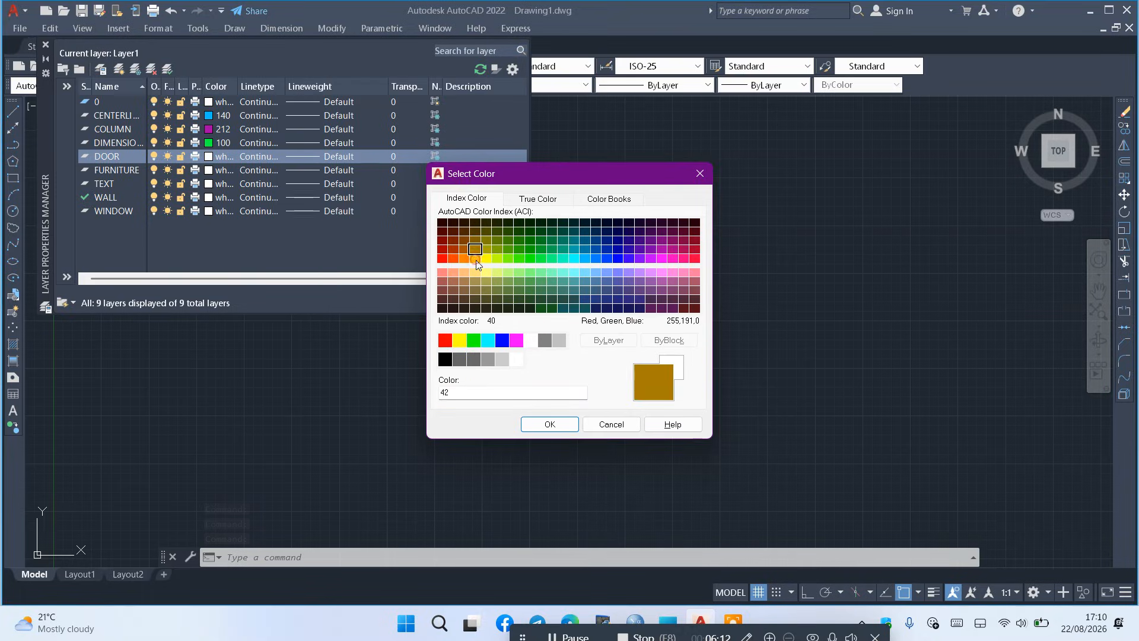
pyautogui.click(476, 259)
pyautogui.click(553, 423)
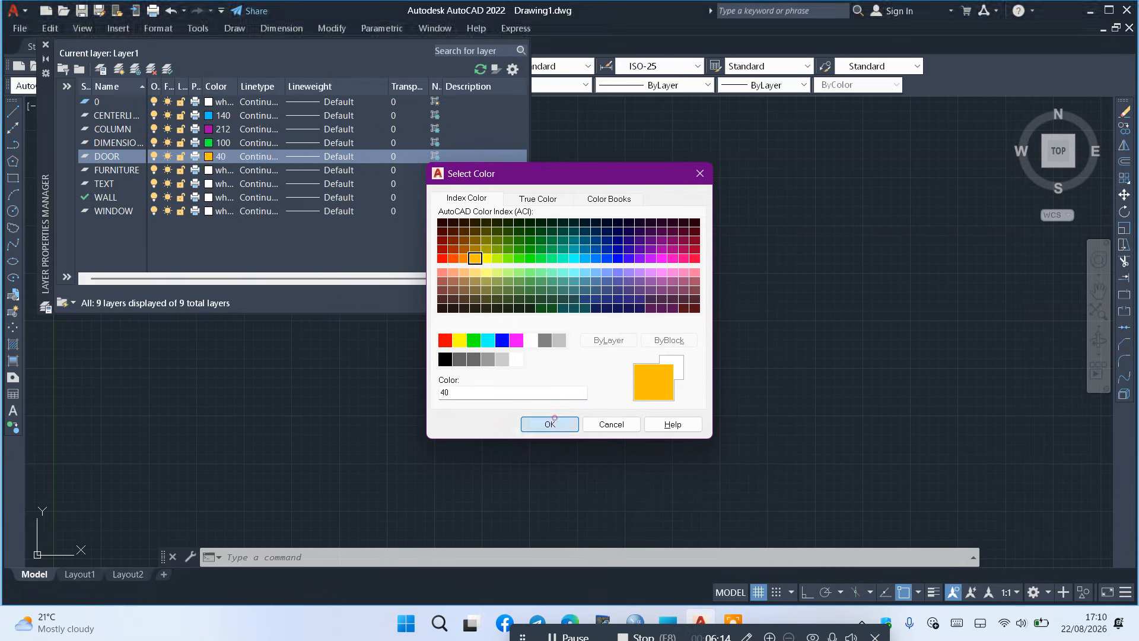
# Set the FURNITURE layer's color to index 40 and the TEXT layer's color to index 160
pyautogui.click(209, 171)
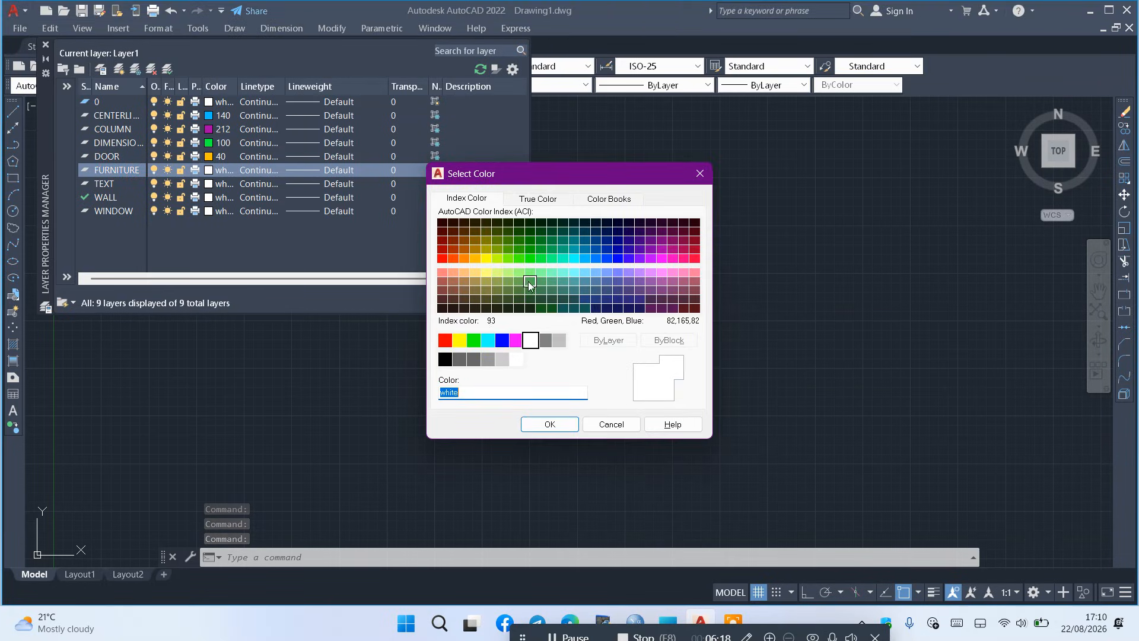
pyautogui.click(475, 259)
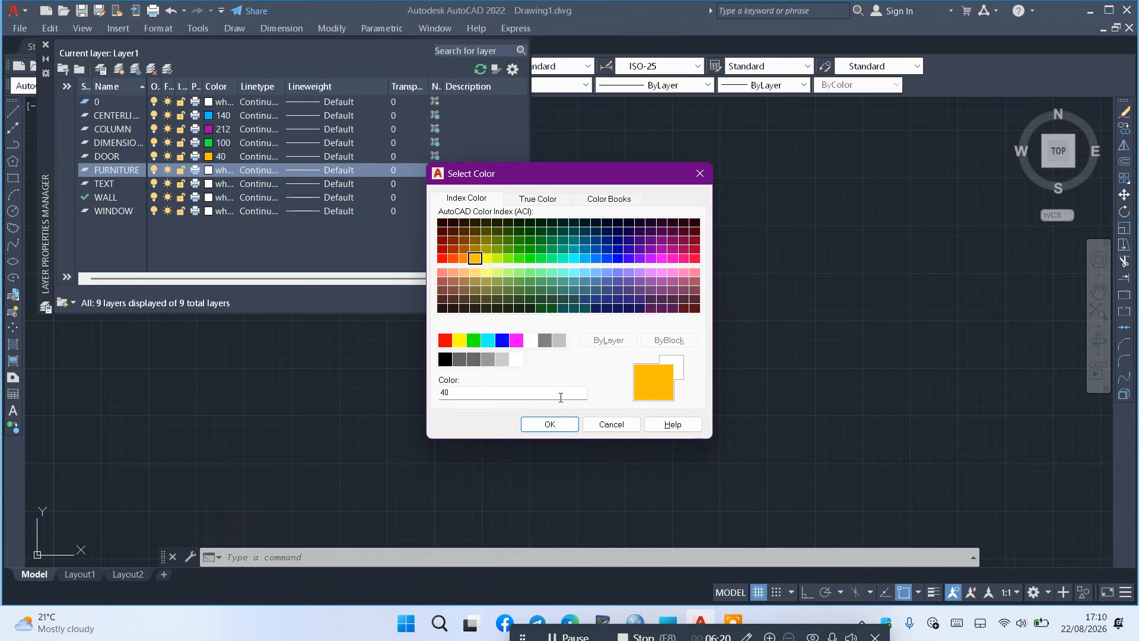
pyautogui.click(550, 424)
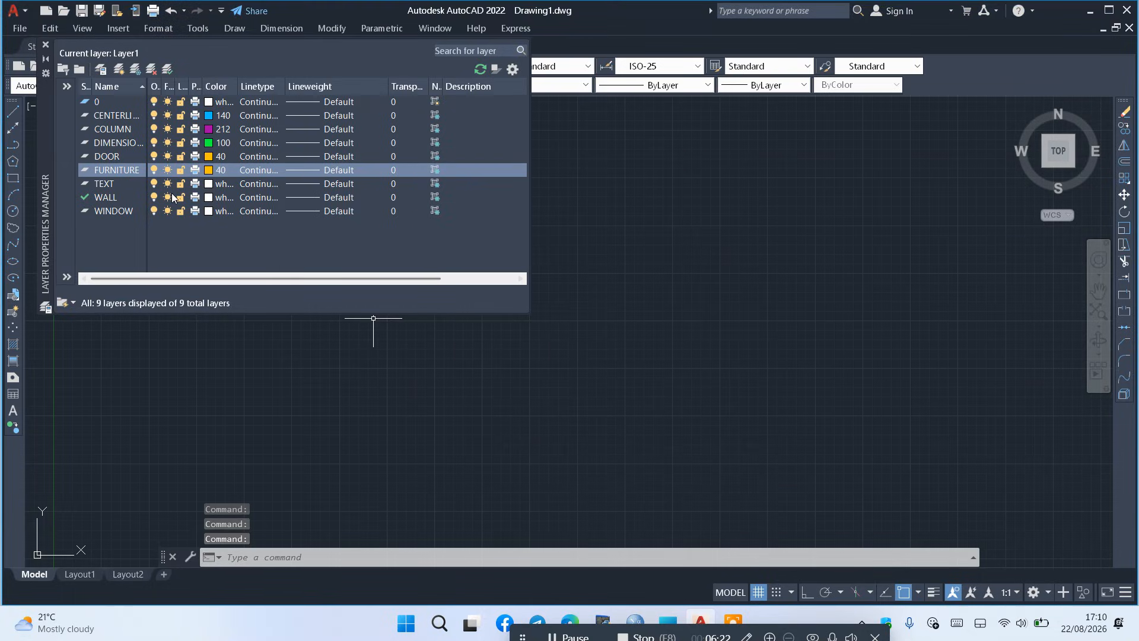
pyautogui.click(209, 184)
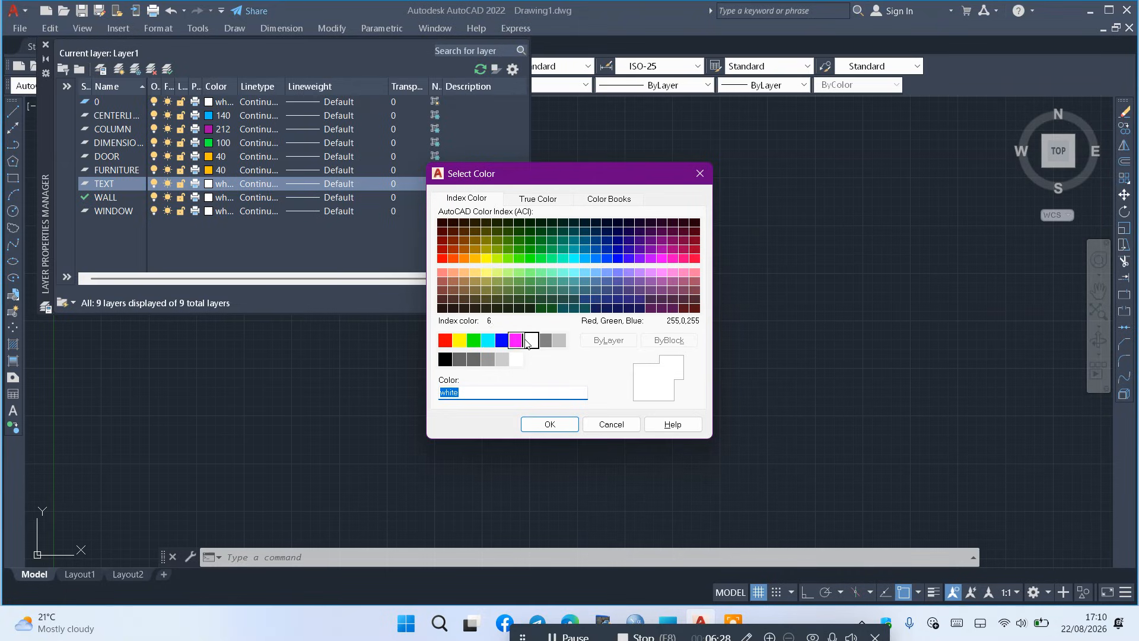
pyautogui.click(606, 260)
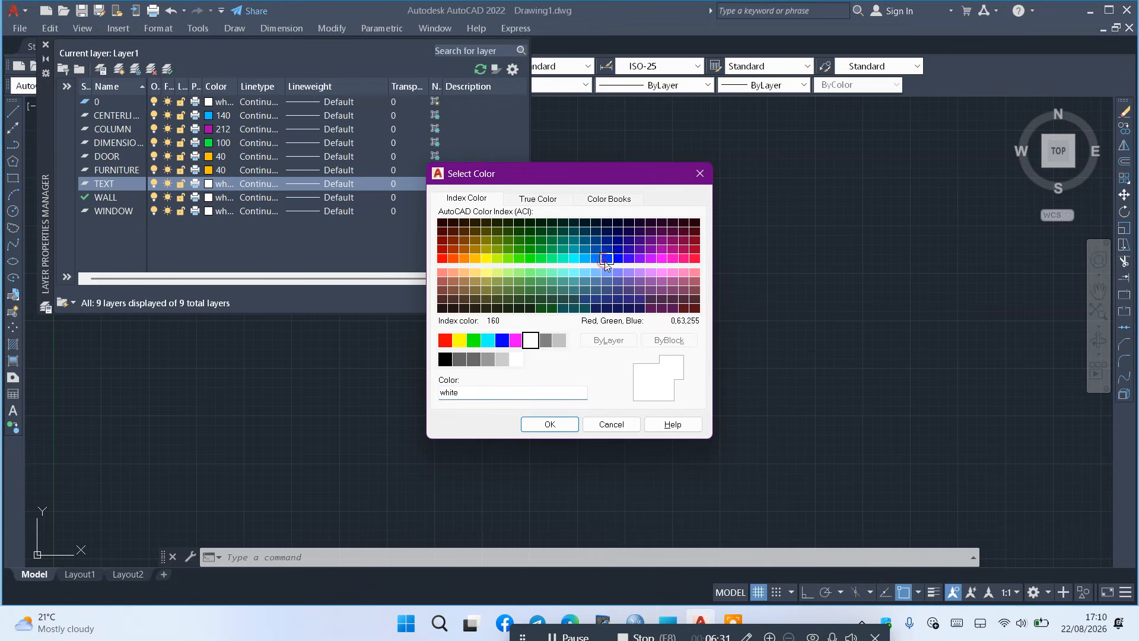
pyautogui.click(549, 422)
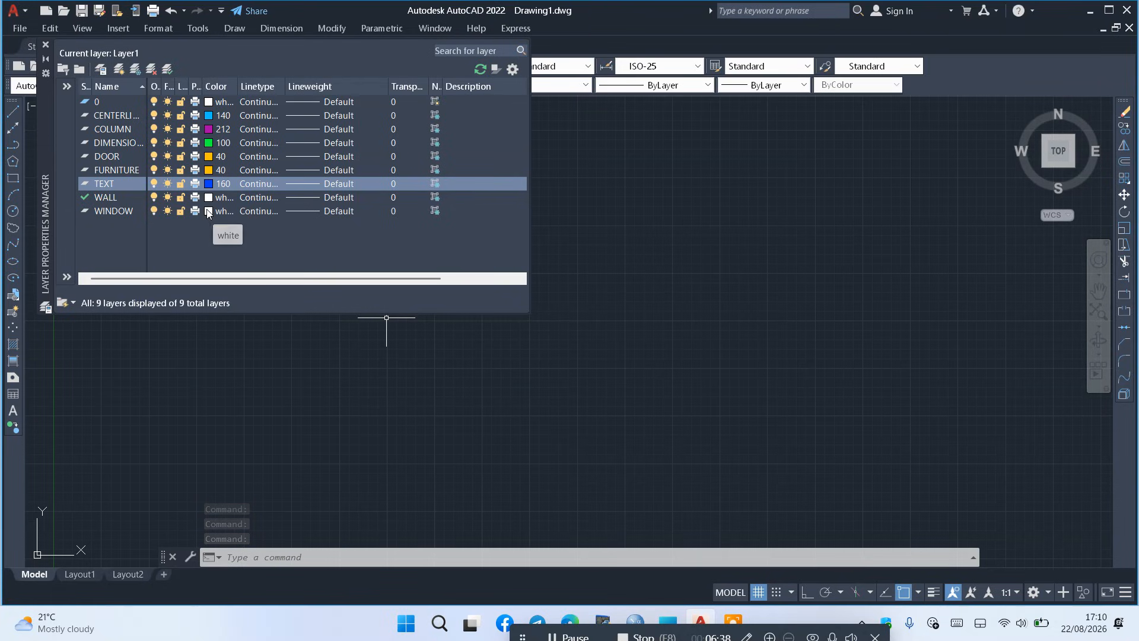
# Set the WINDOW layer's color to index 40
pyautogui.click(208, 212)
pyautogui.click(209, 211)
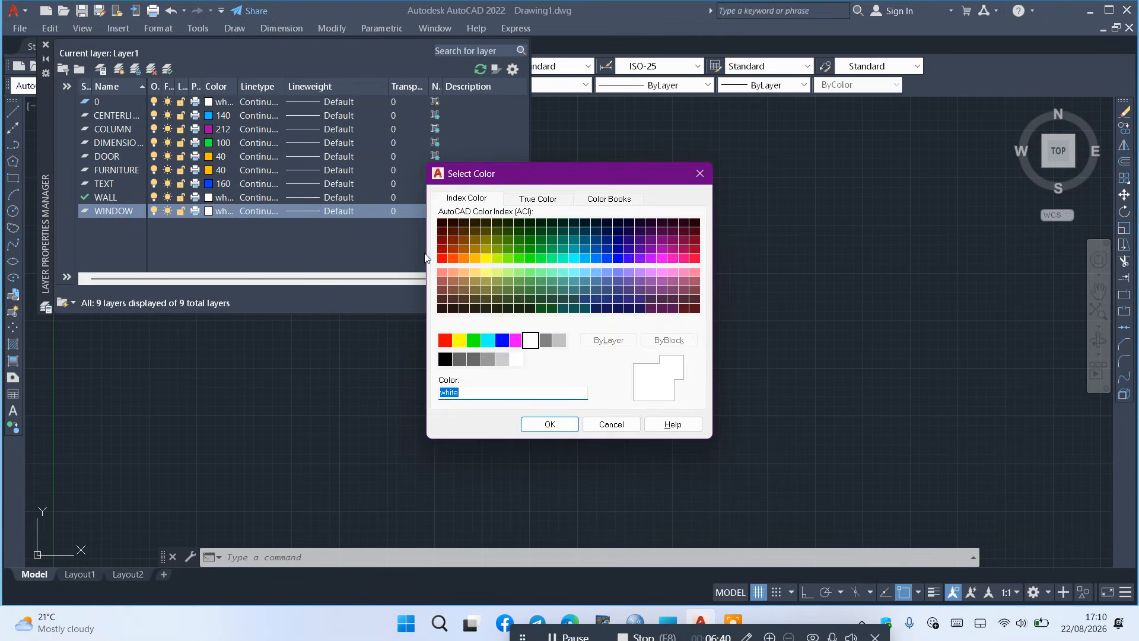
pyautogui.click(474, 259)
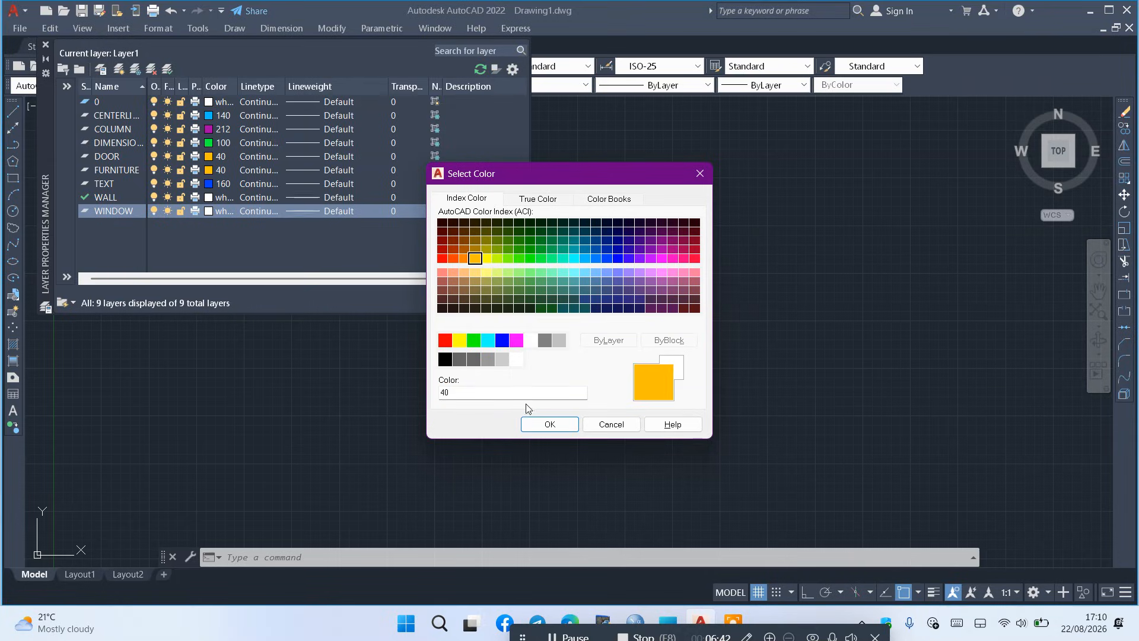
pyautogui.click(550, 424)
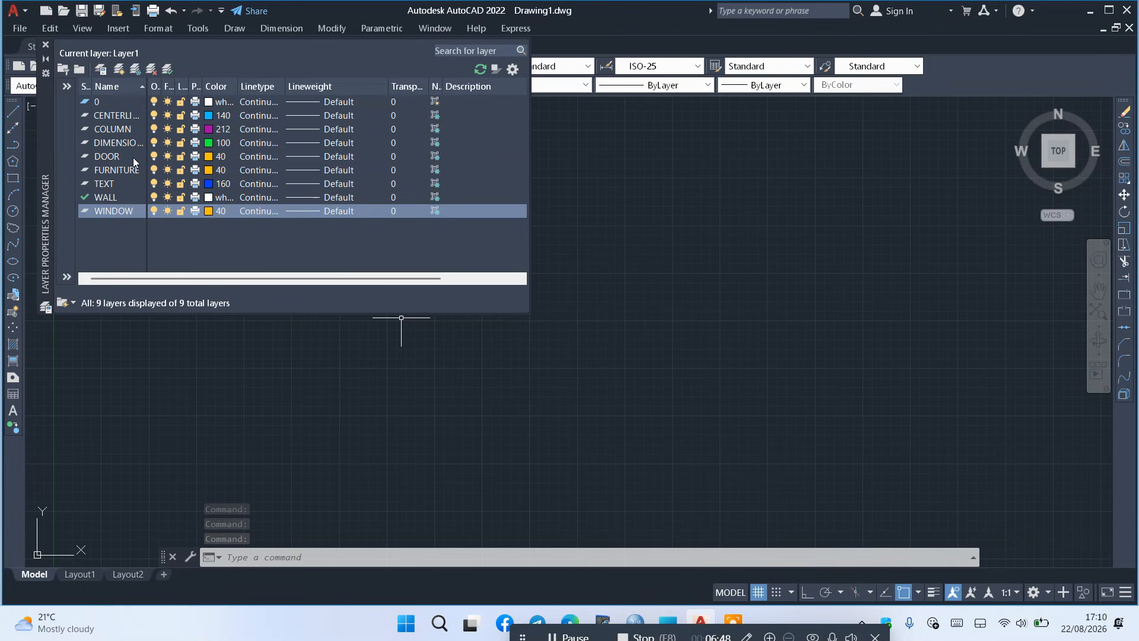
# Load the CENTER linetype from acadiso.lin and assign it to the CENTERLINE layer
pyautogui.click(262, 120)
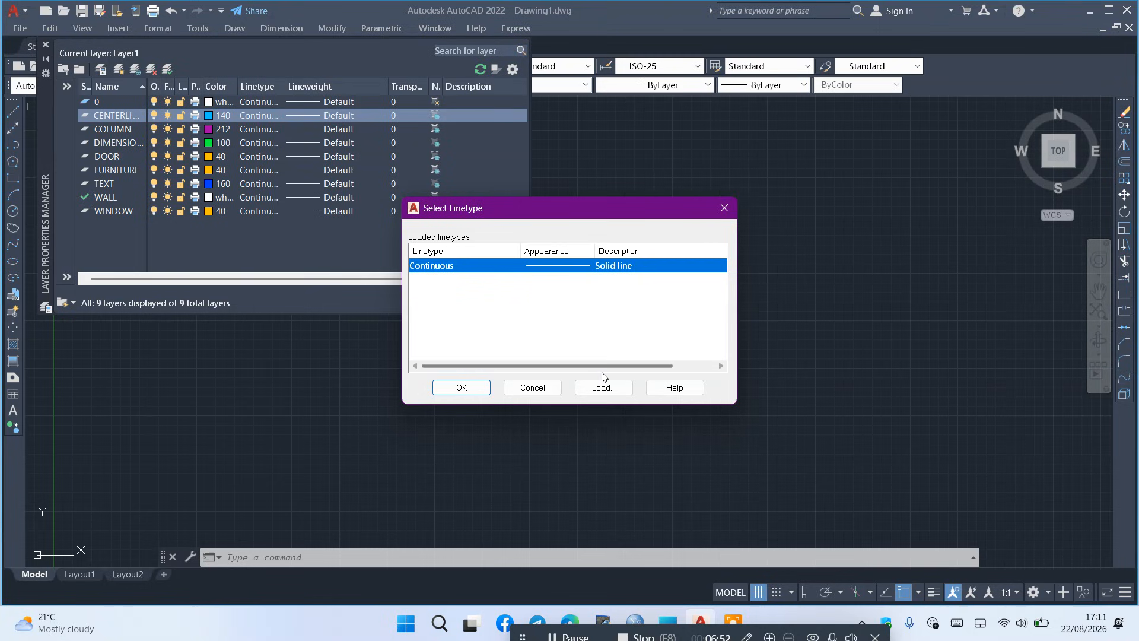
pyautogui.click(603, 387)
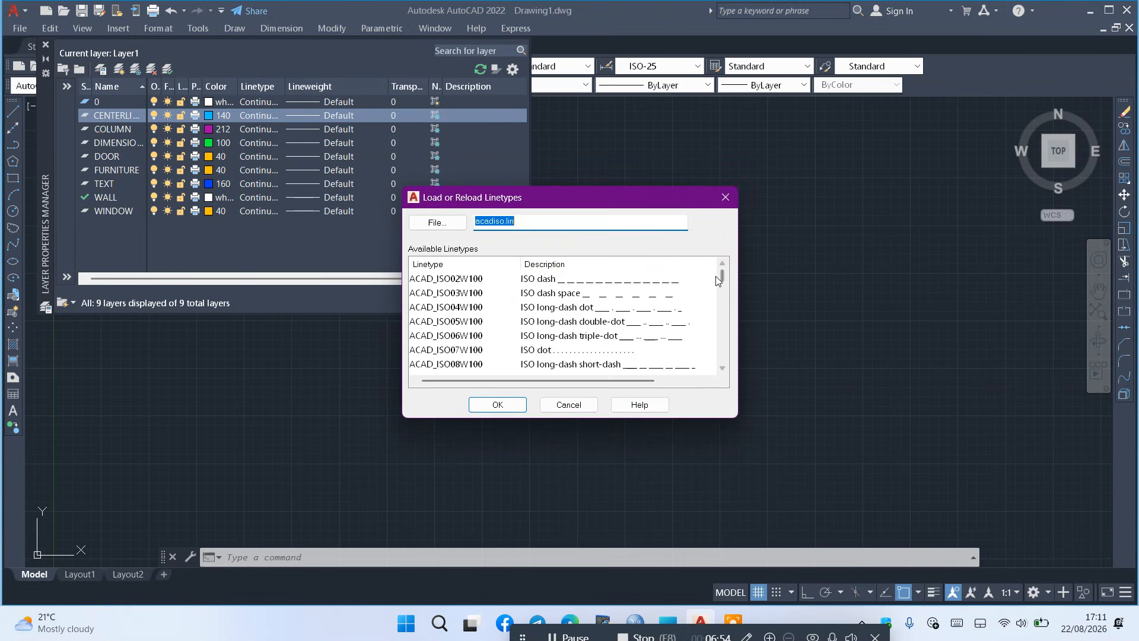
pyautogui.moveTo(721, 277); pyautogui.dragTo(720, 305)
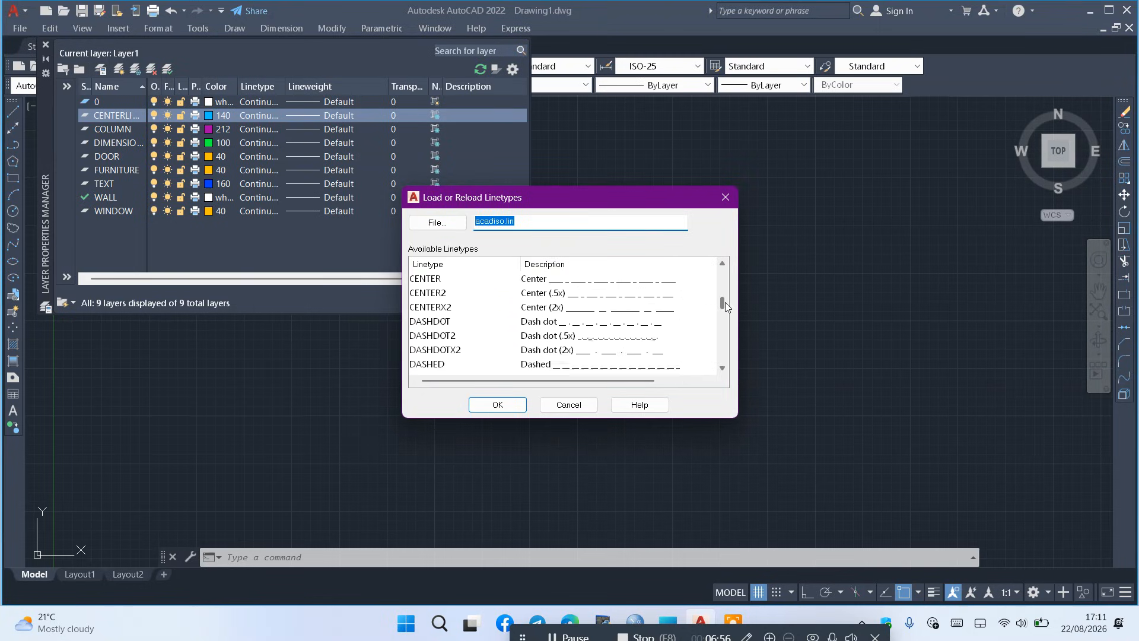
pyautogui.doubleClick(427, 279)
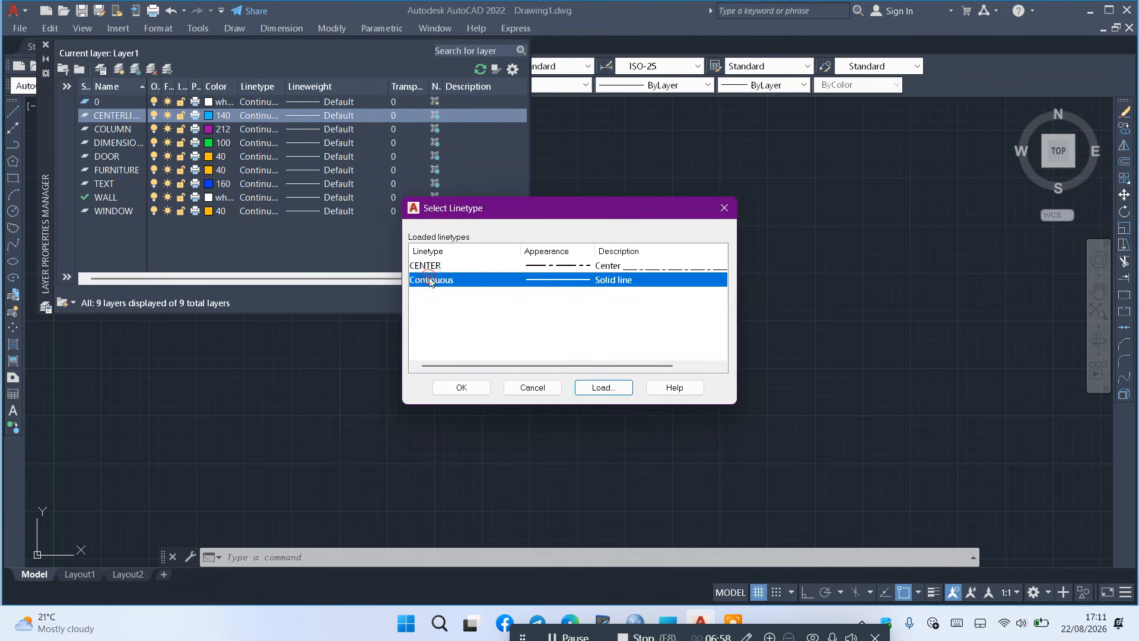
pyautogui.click(563, 267)
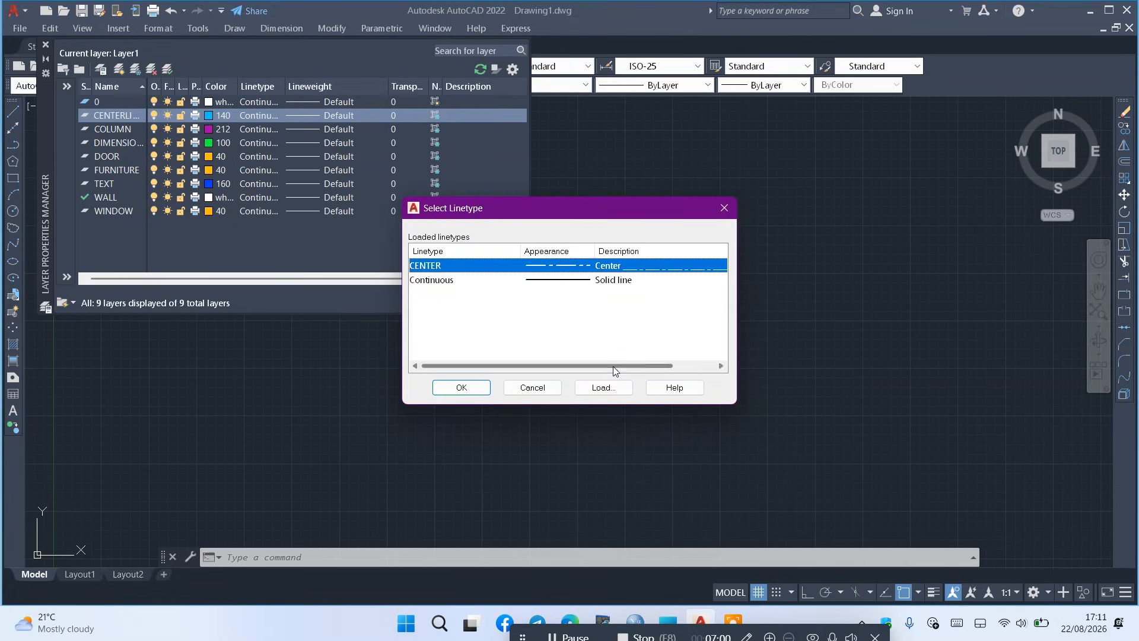
pyautogui.click(462, 388)
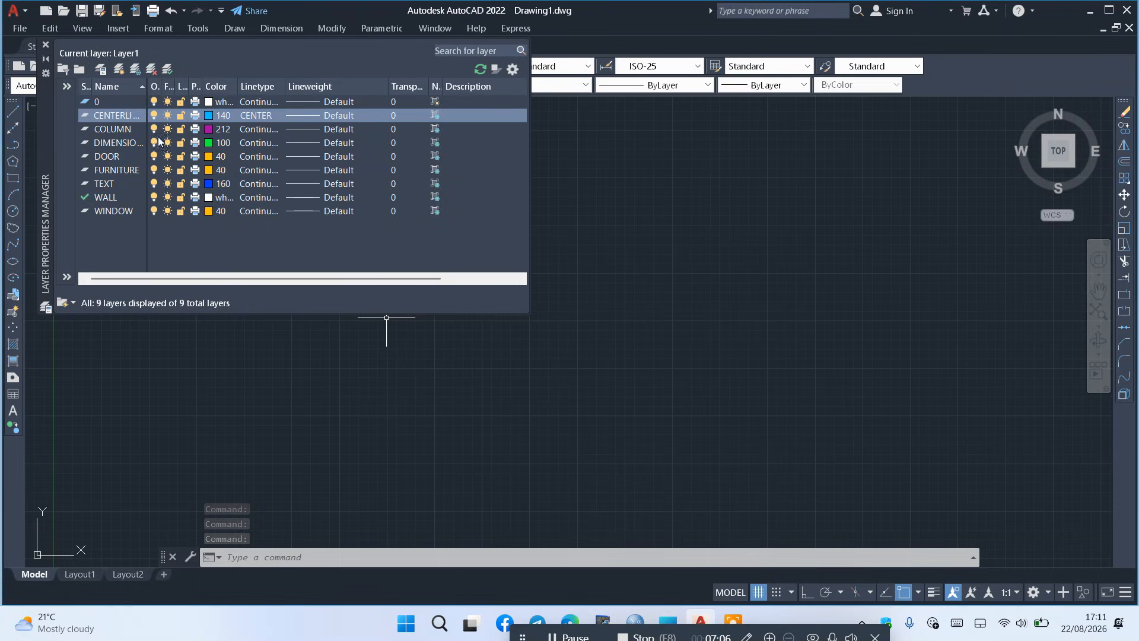
# Set the COLUMN layer's lineweight to 0.30 mm
pyautogui.click(307, 129)
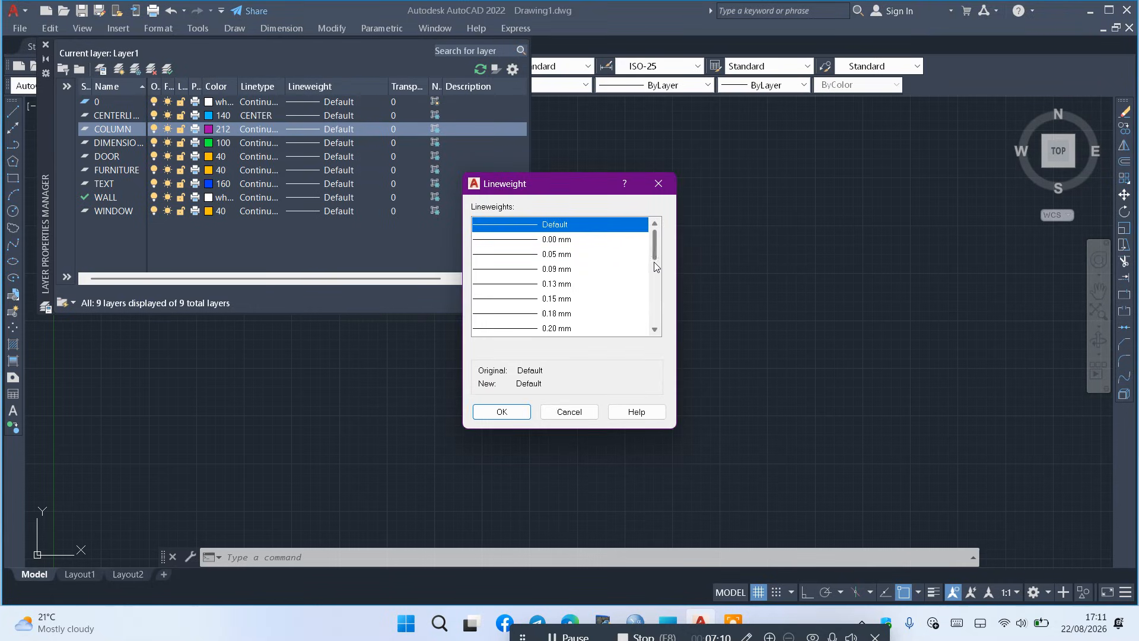
pyautogui.moveTo(654, 259); pyautogui.dragTo(653, 280)
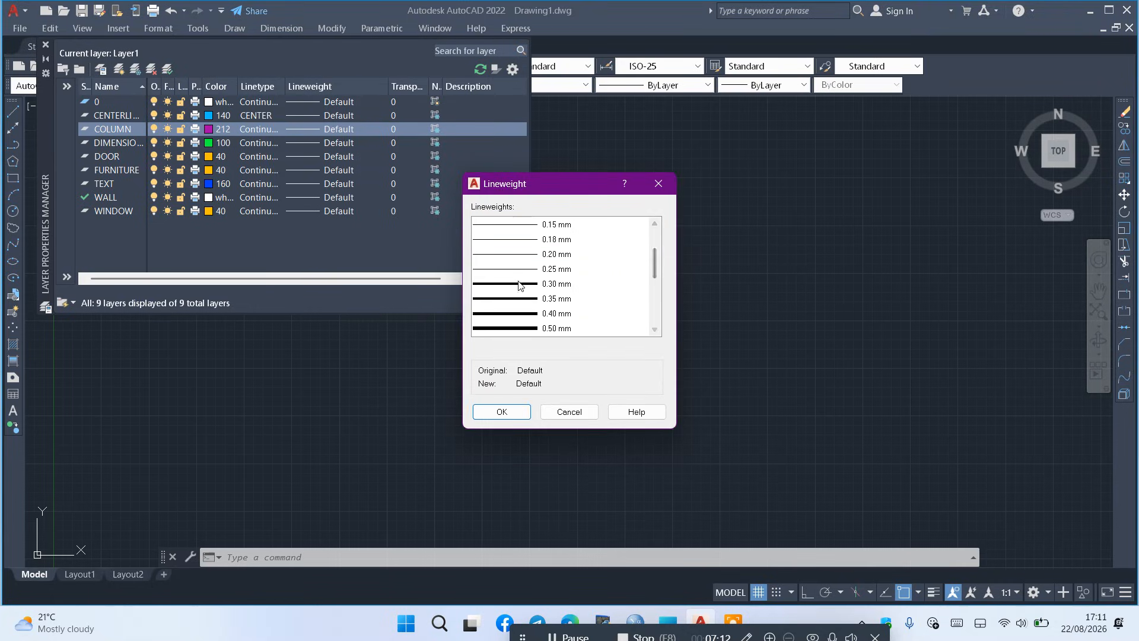
pyautogui.click(518, 285)
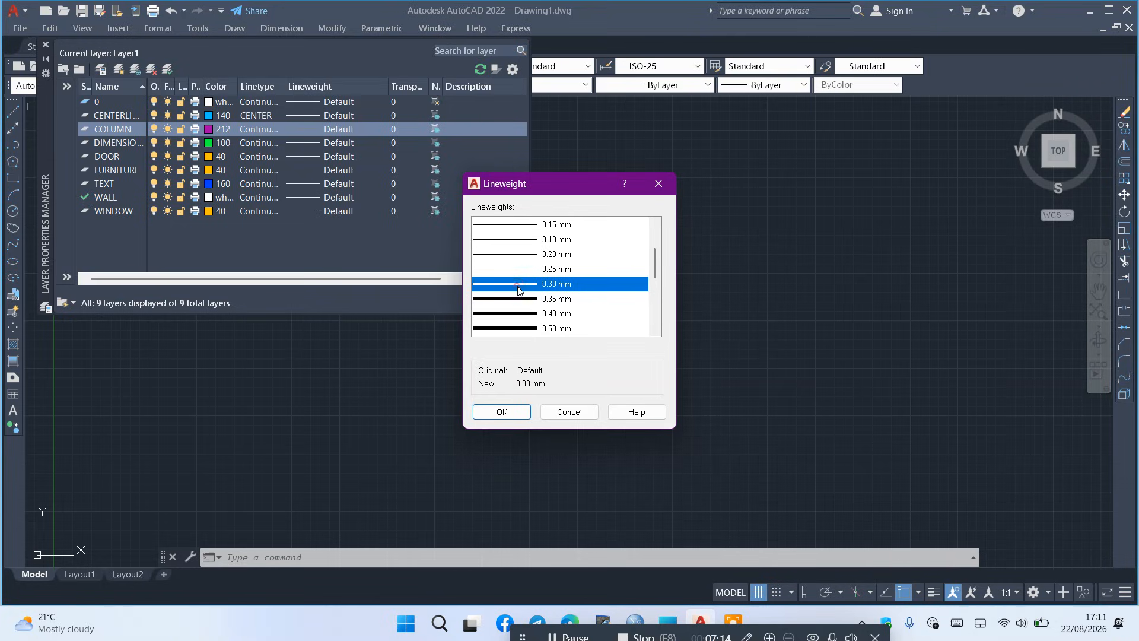
pyautogui.press('Return')
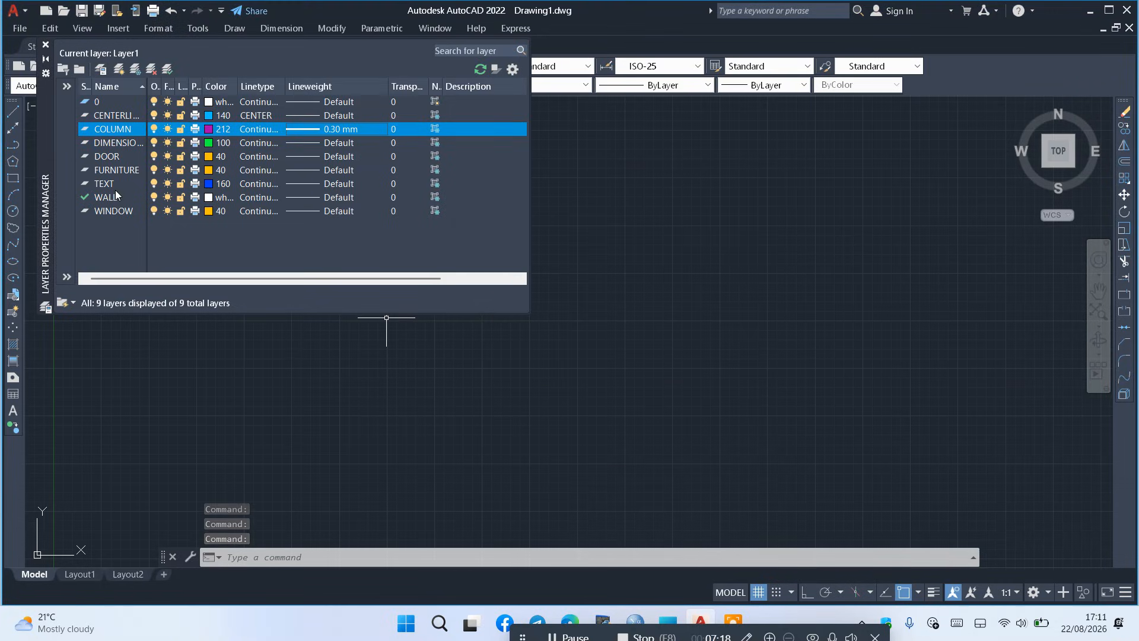
# Set the WALL layer's lineweight to 0.35 mm and close the layer manager
pyautogui.click(298, 197)
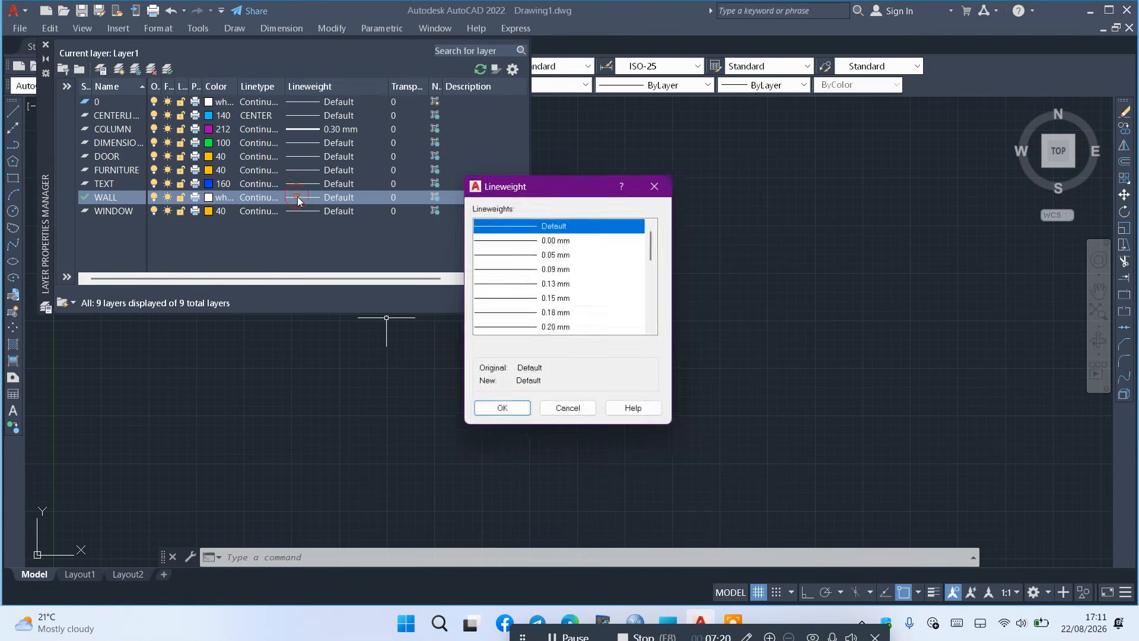
pyautogui.scroll(-3, 655, 263)
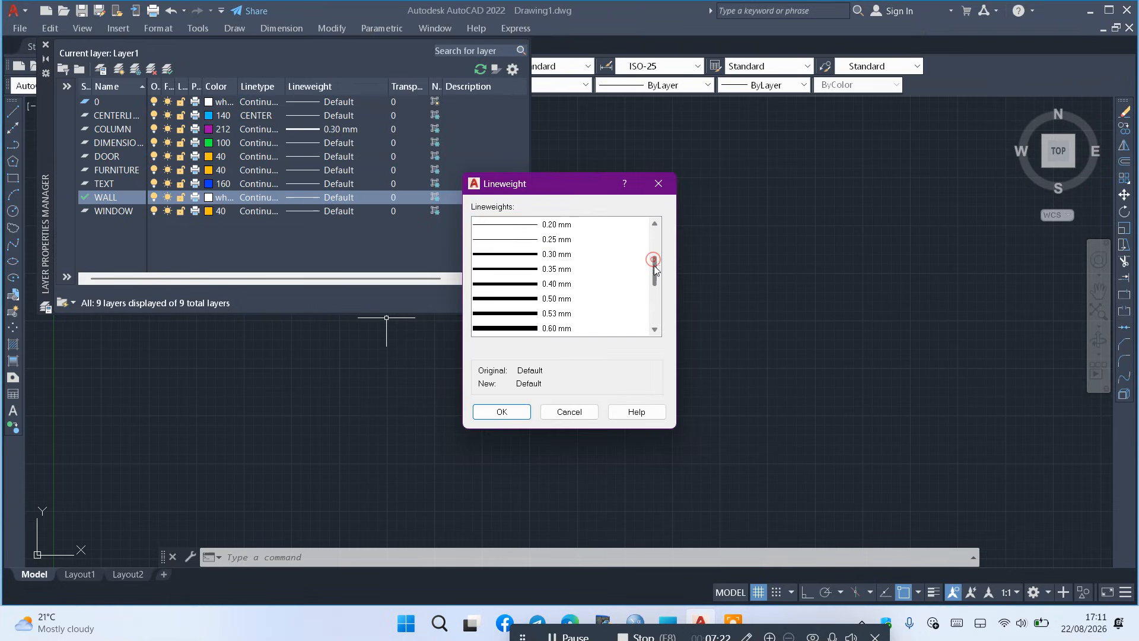
pyautogui.click(514, 268)
pyautogui.doubleClick(514, 268)
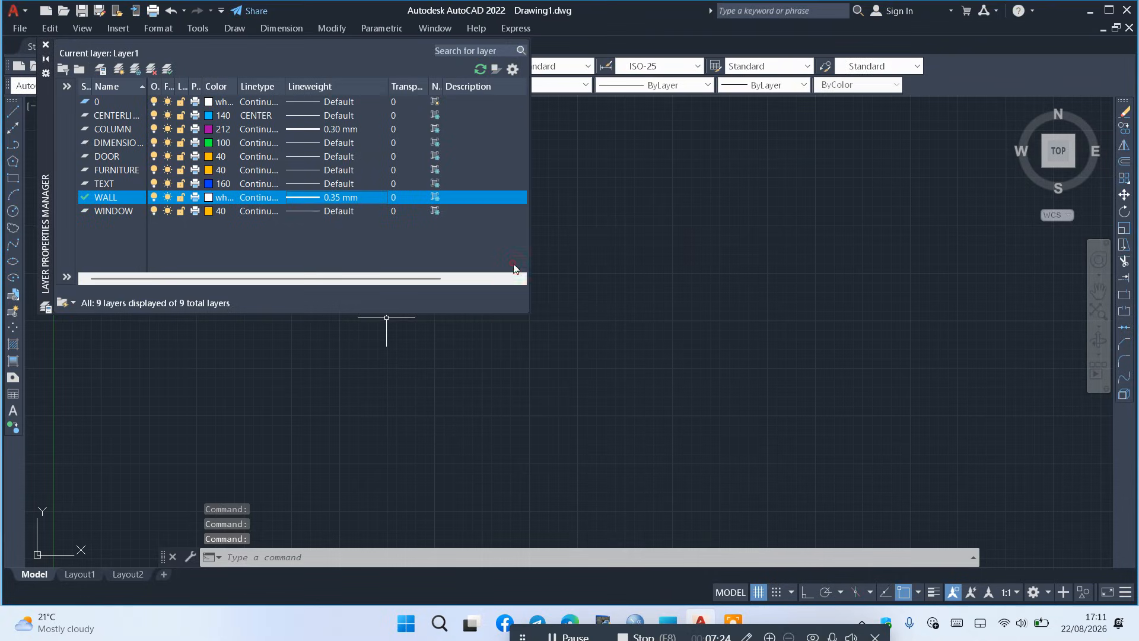
pyautogui.click(46, 45)
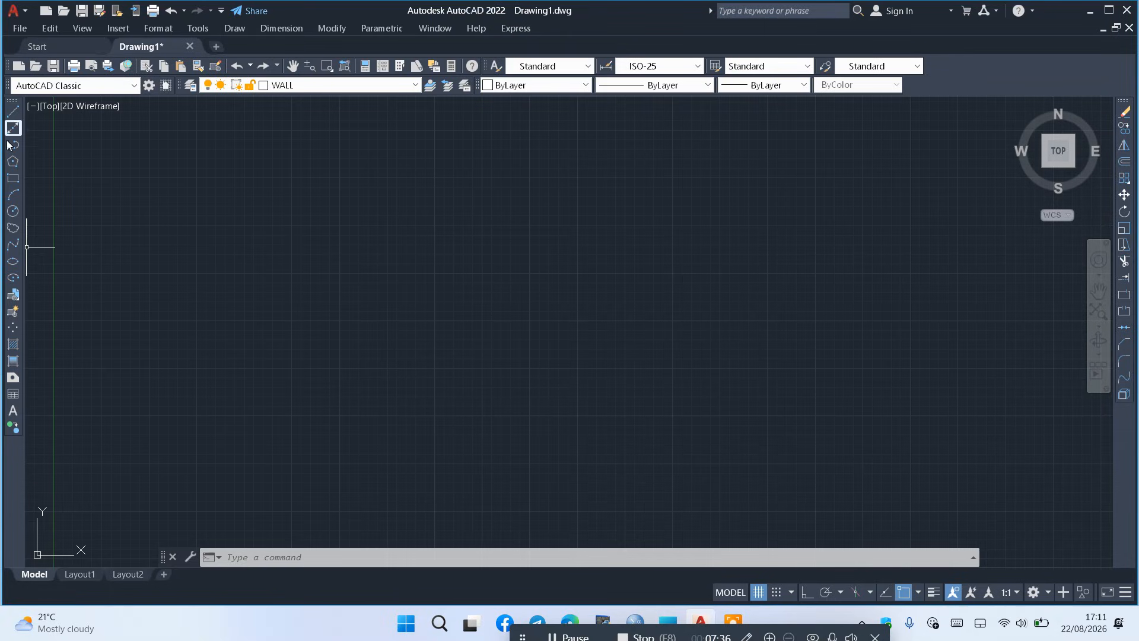
# Draw a horizontal line 1600 long toward the east on the WALL layer, with Ortho mode turned on
pyautogui.click(13, 111)
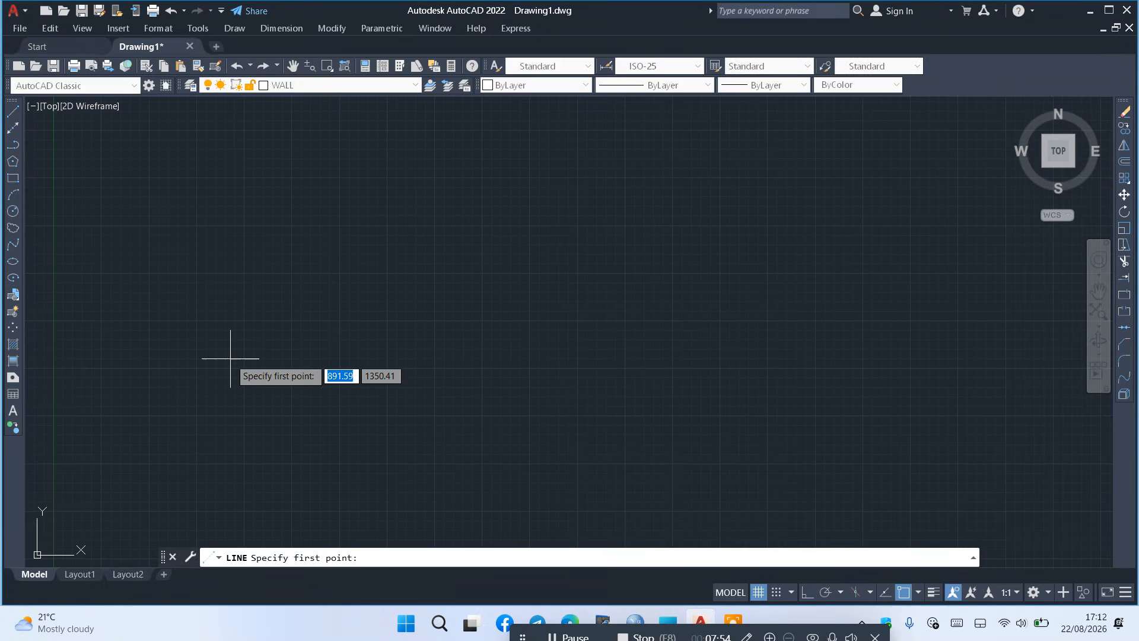
pyautogui.click(197, 417)
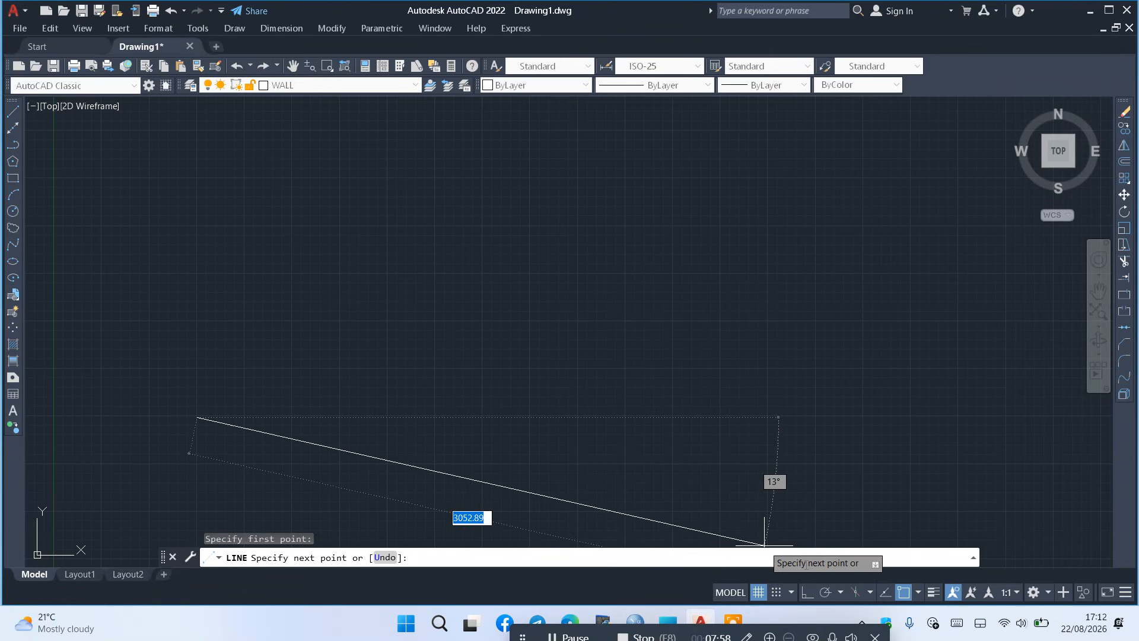
pyautogui.click(807, 592)
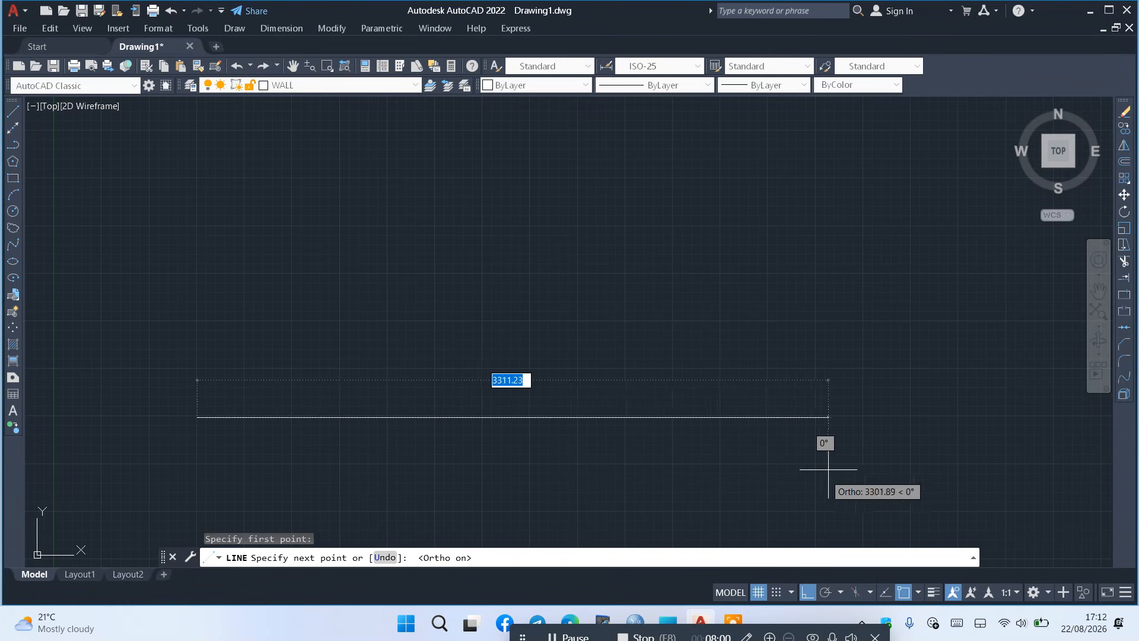
pyautogui.write('16')
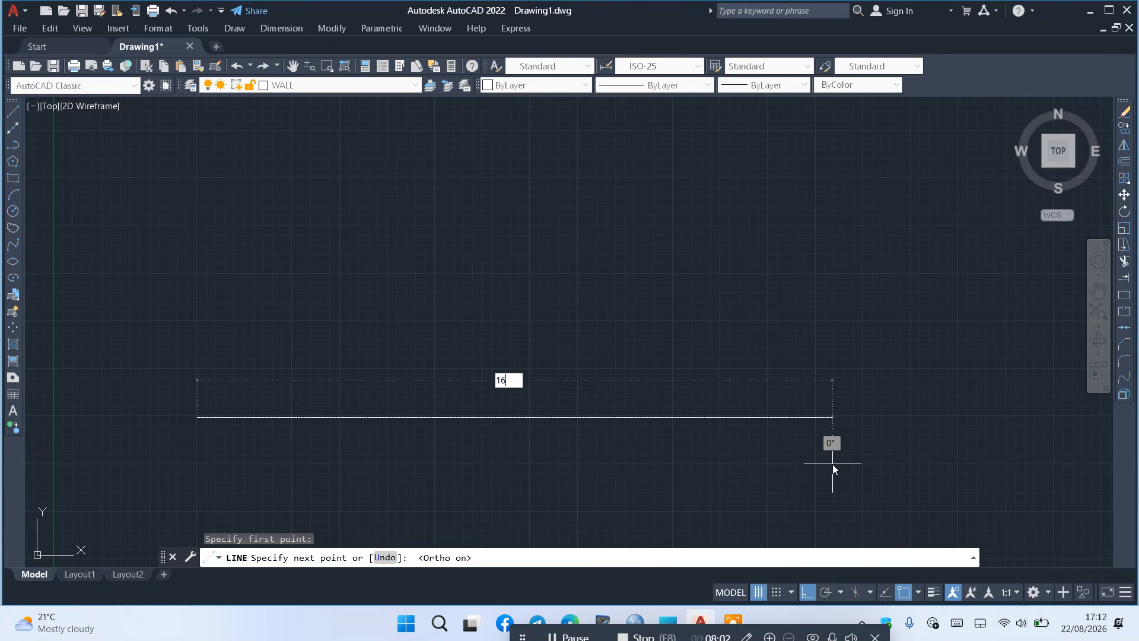
pyautogui.write('00')
pyautogui.press('Return')
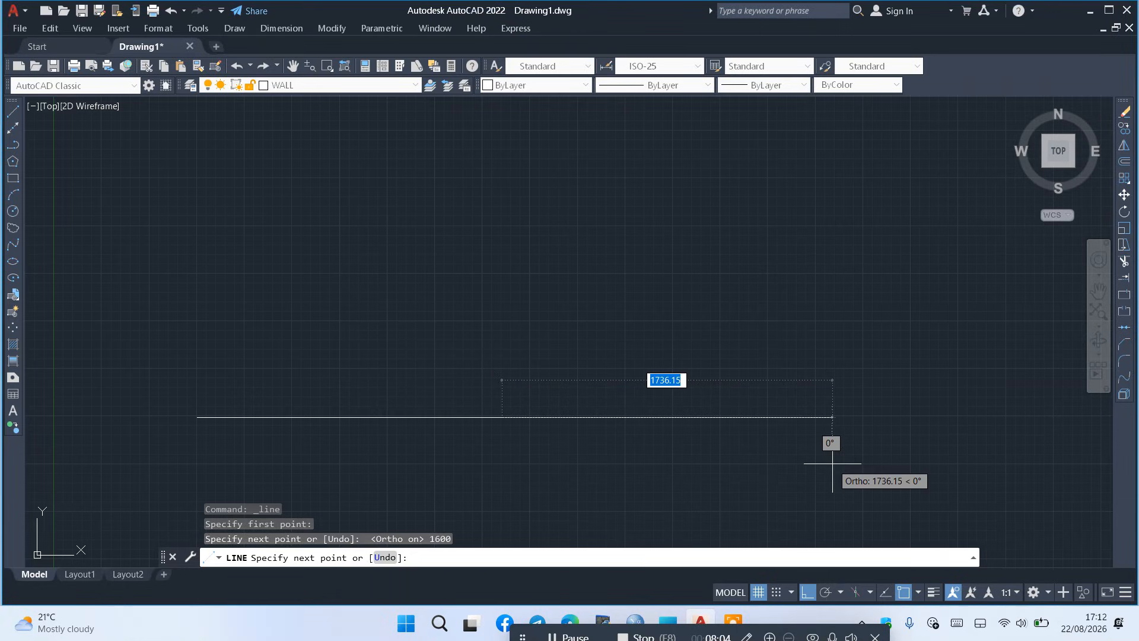
pyautogui.press('Escape')
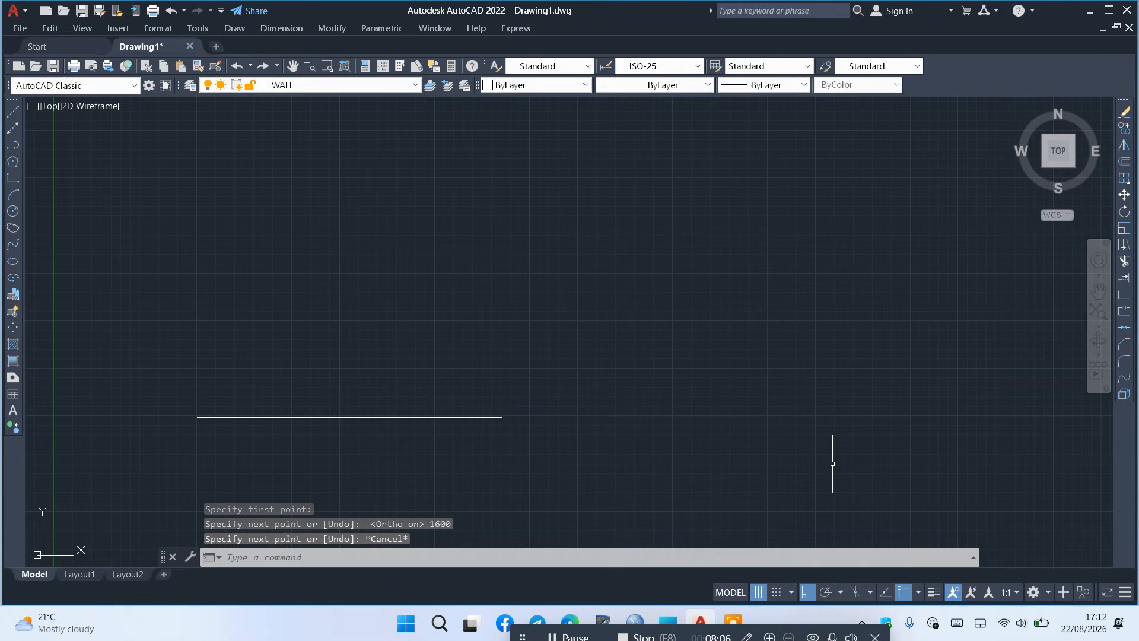
# Draw a vertical line 1600 long upward from the east endpoint of the horizontal wall line
pyautogui.click(13, 112)
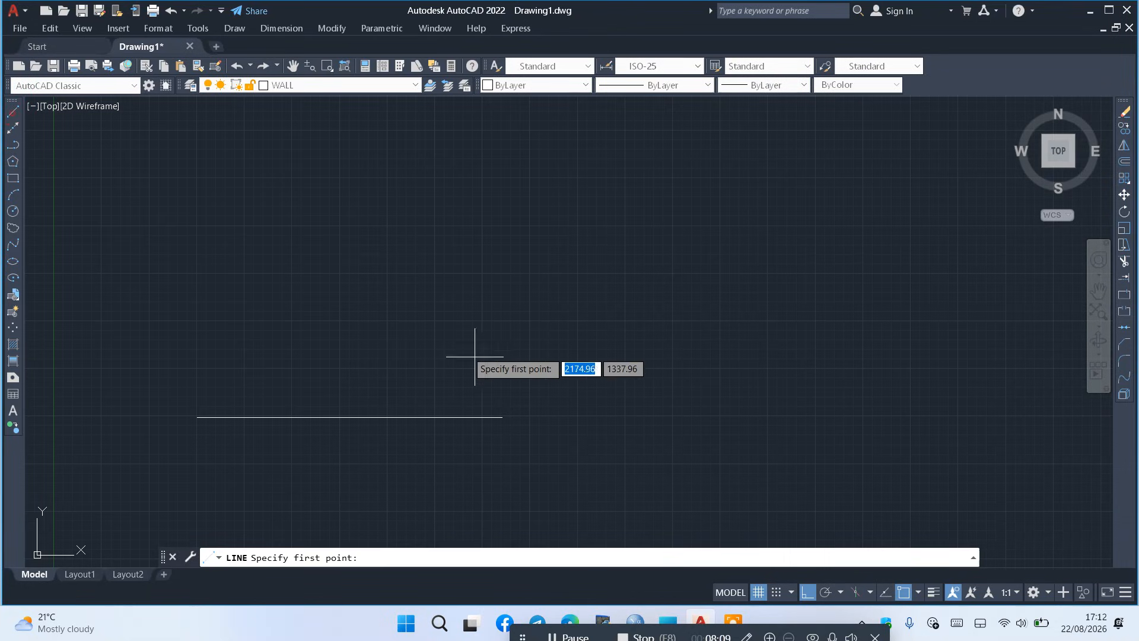
pyautogui.click(502, 417)
pyautogui.write('1')
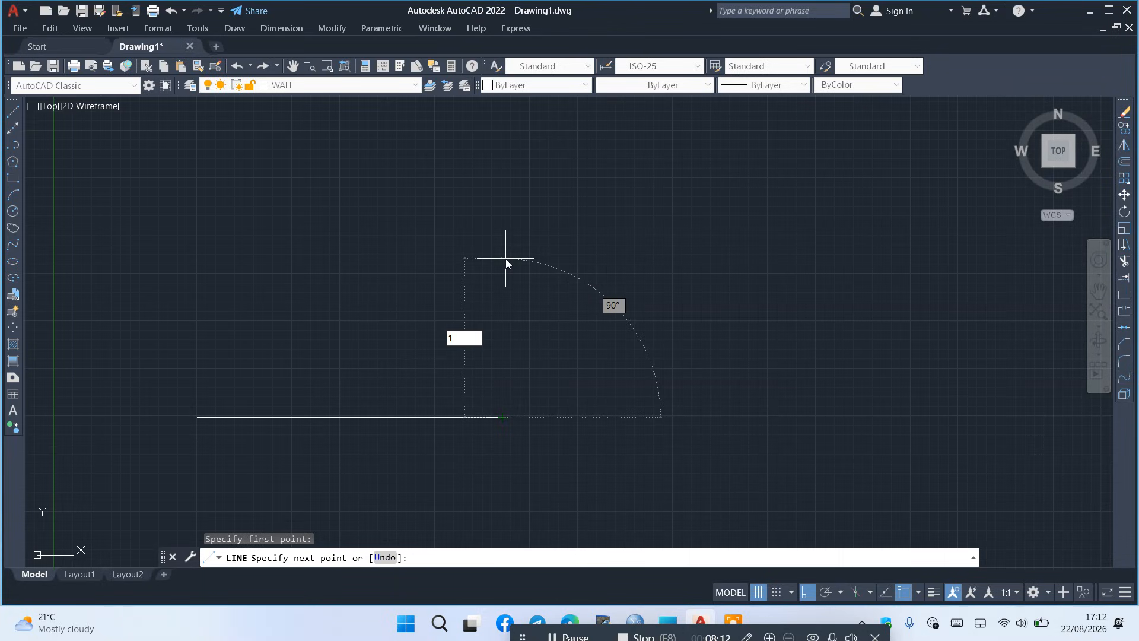
pyautogui.write('600')
pyautogui.press('Return')
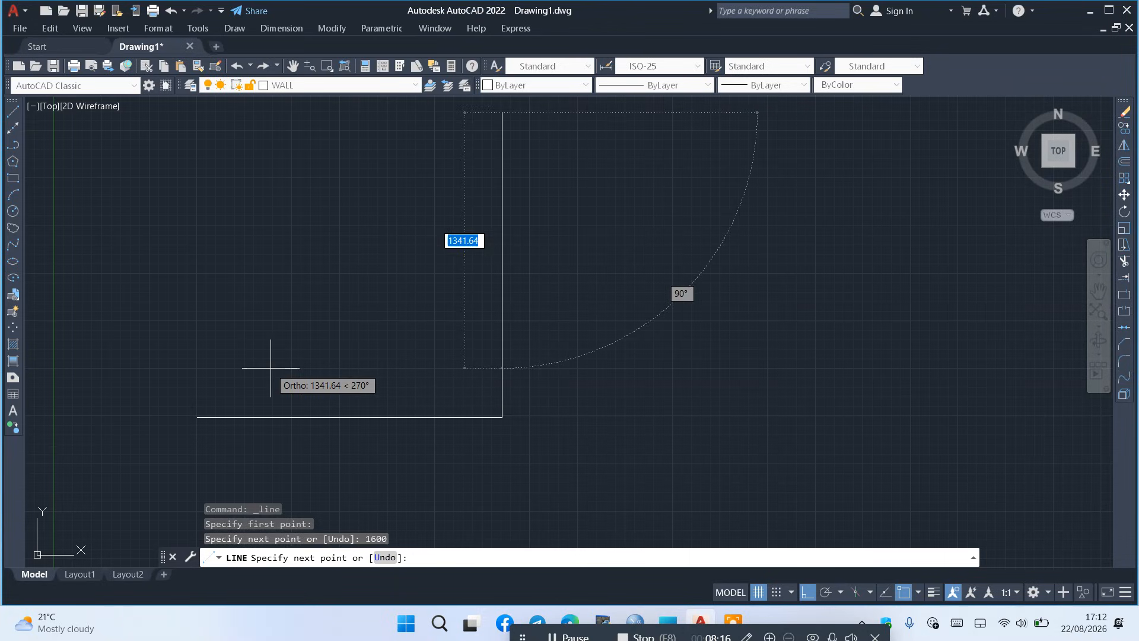
pyautogui.press('Escape')
pyautogui.scroll(-2, 271, 368)
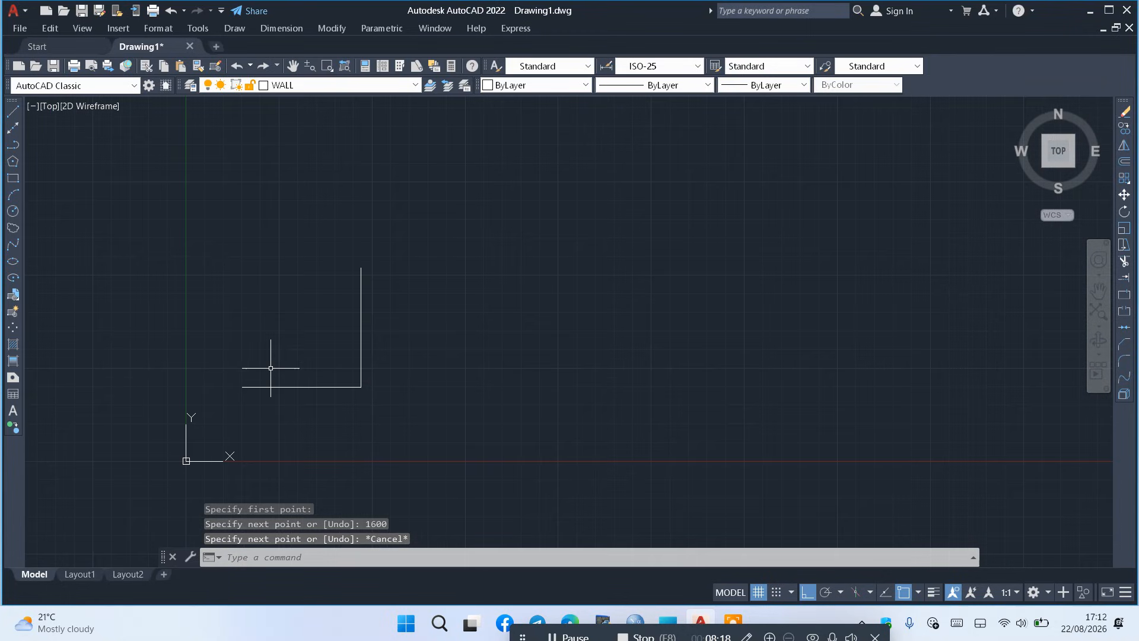
pyautogui.scroll(4, 271, 368)
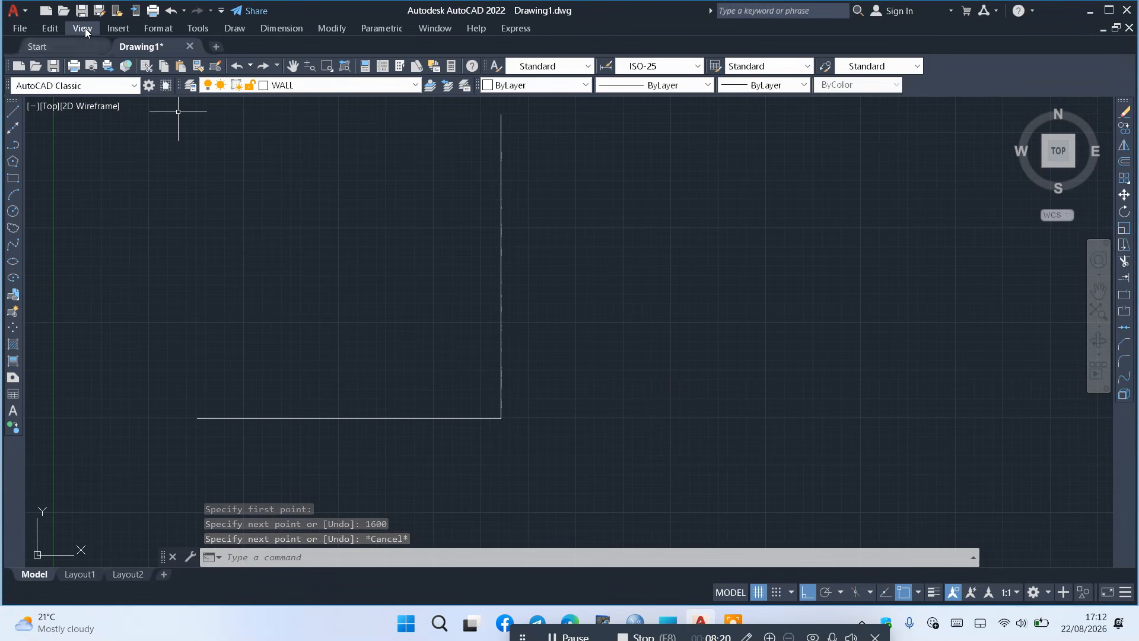
# Close the square with a 1600 line westward from the vertical line's upper end and a 1600 line down to the first line's start
pyautogui.click(12, 111)
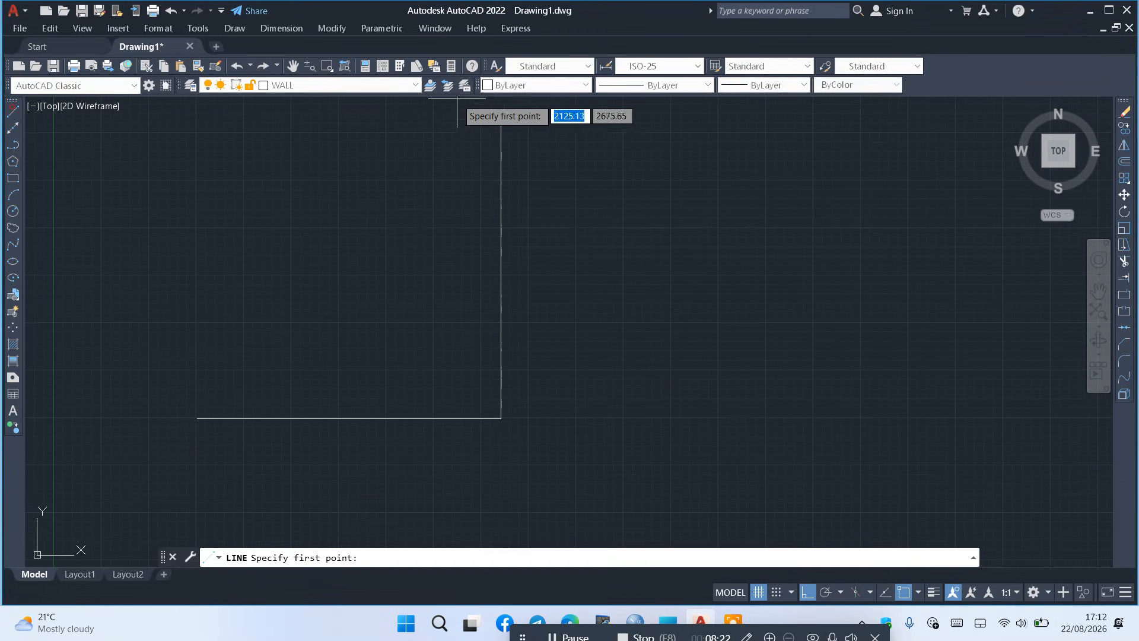
pyautogui.click(500, 115)
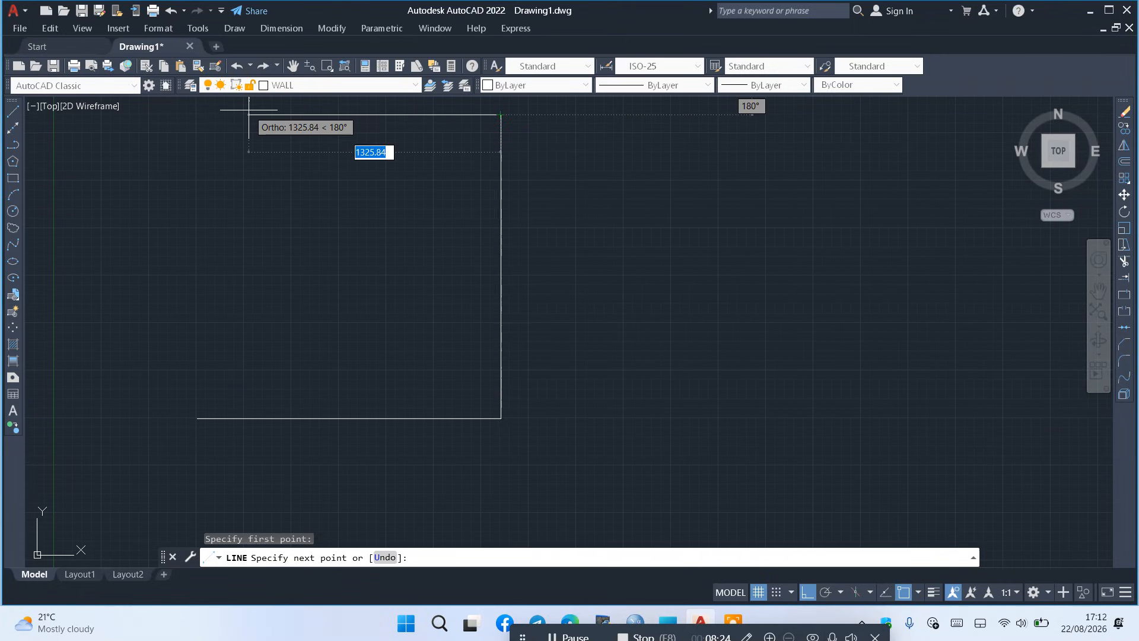
pyautogui.write('1600')
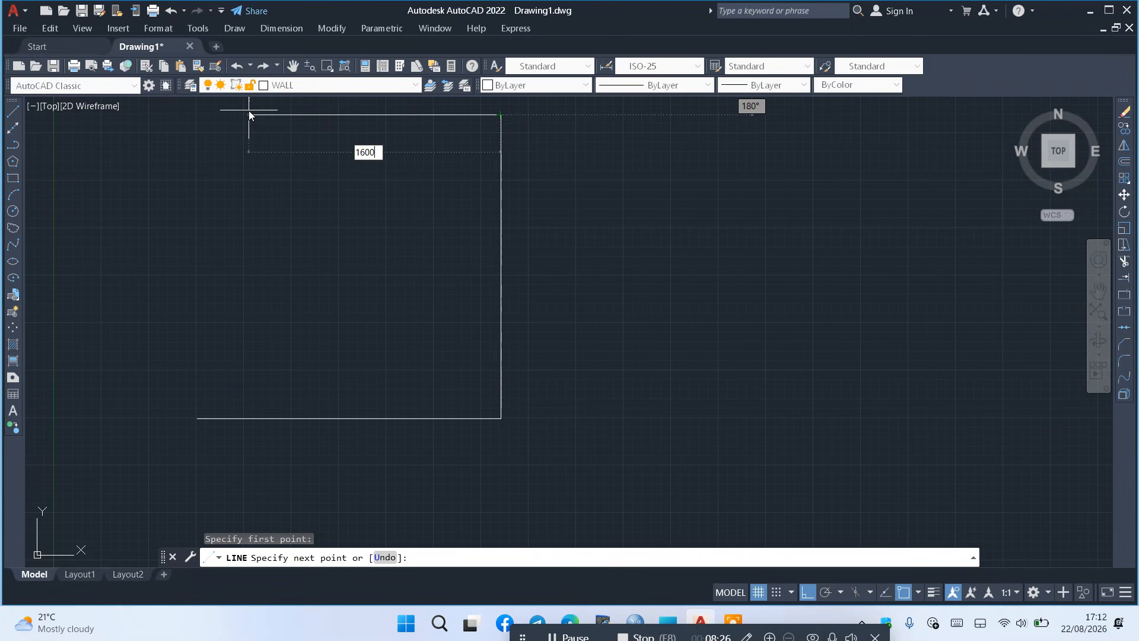
pyautogui.press('Return')
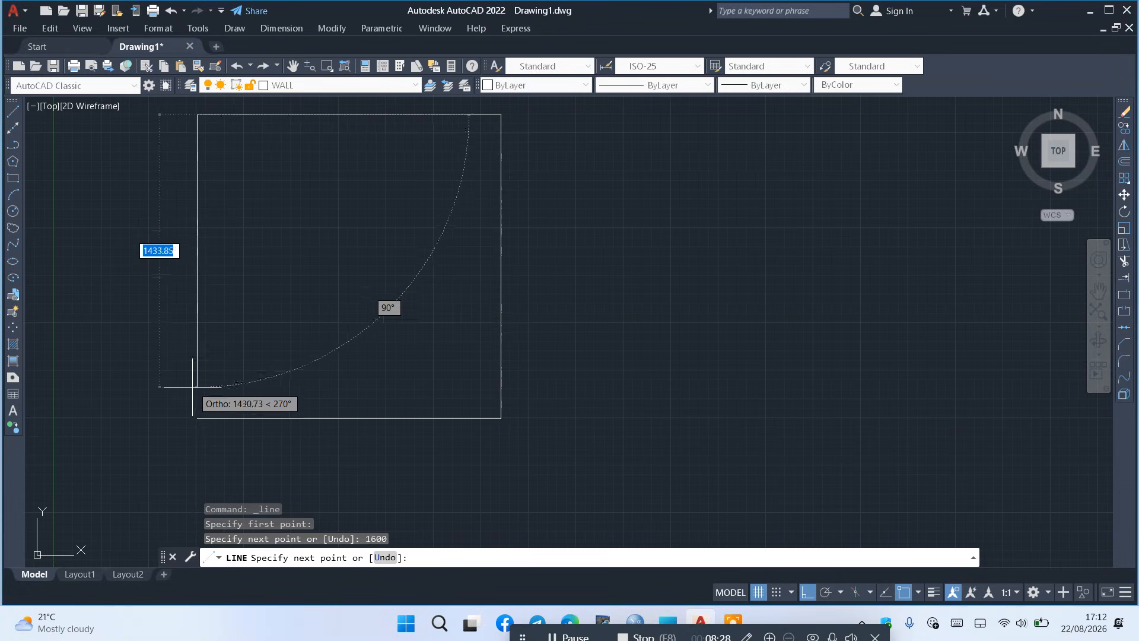
pyautogui.write('1600')
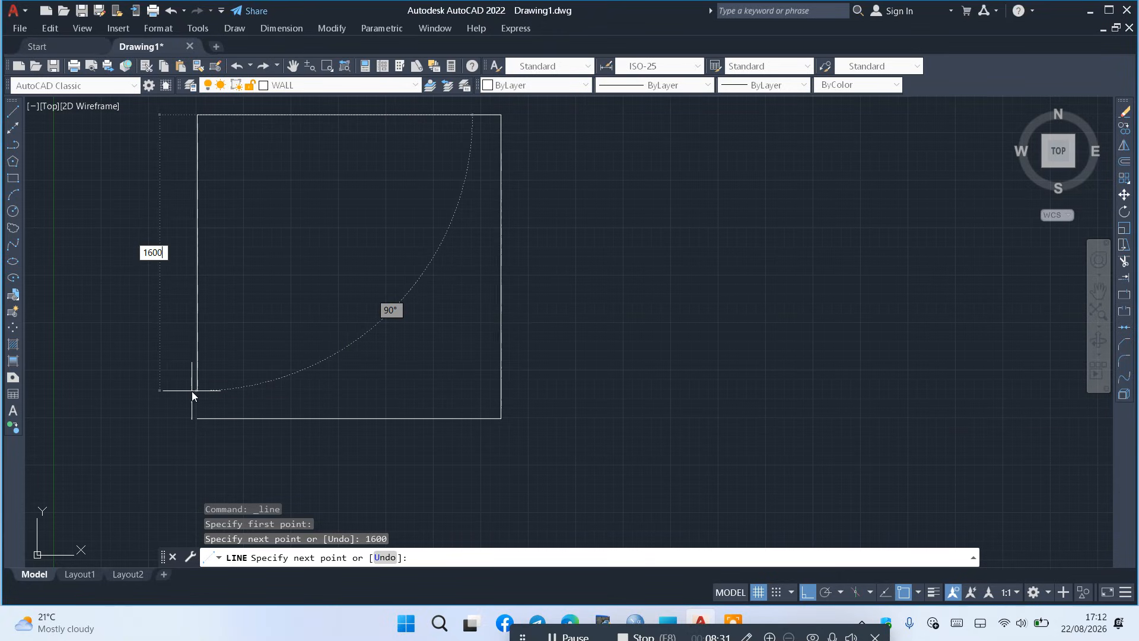
pyautogui.press('Return')
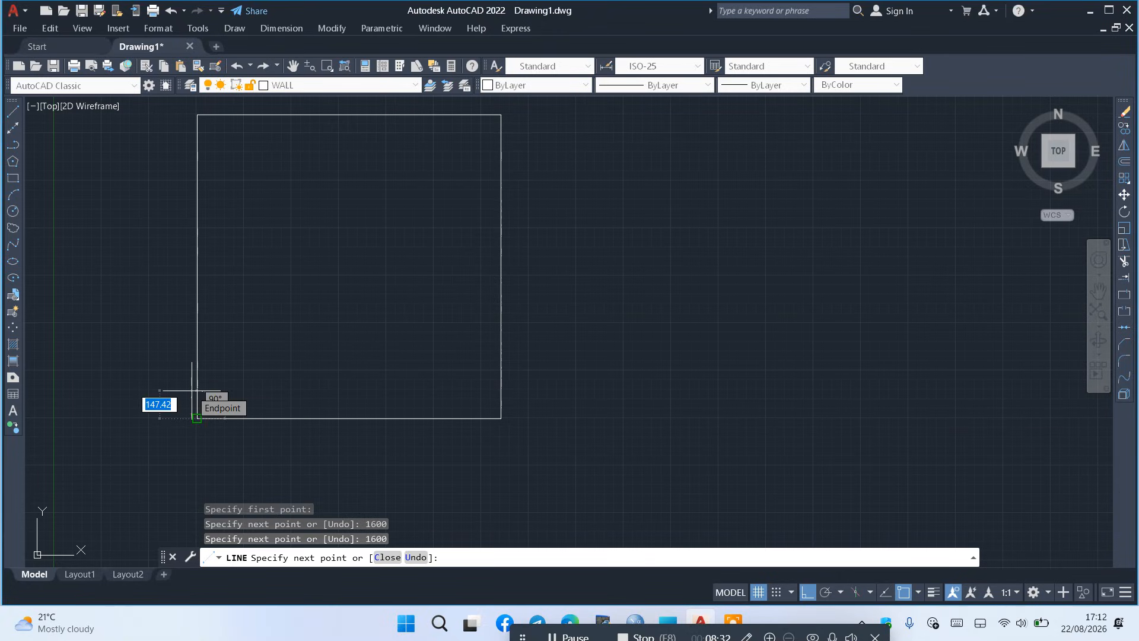
pyautogui.press('Escape')
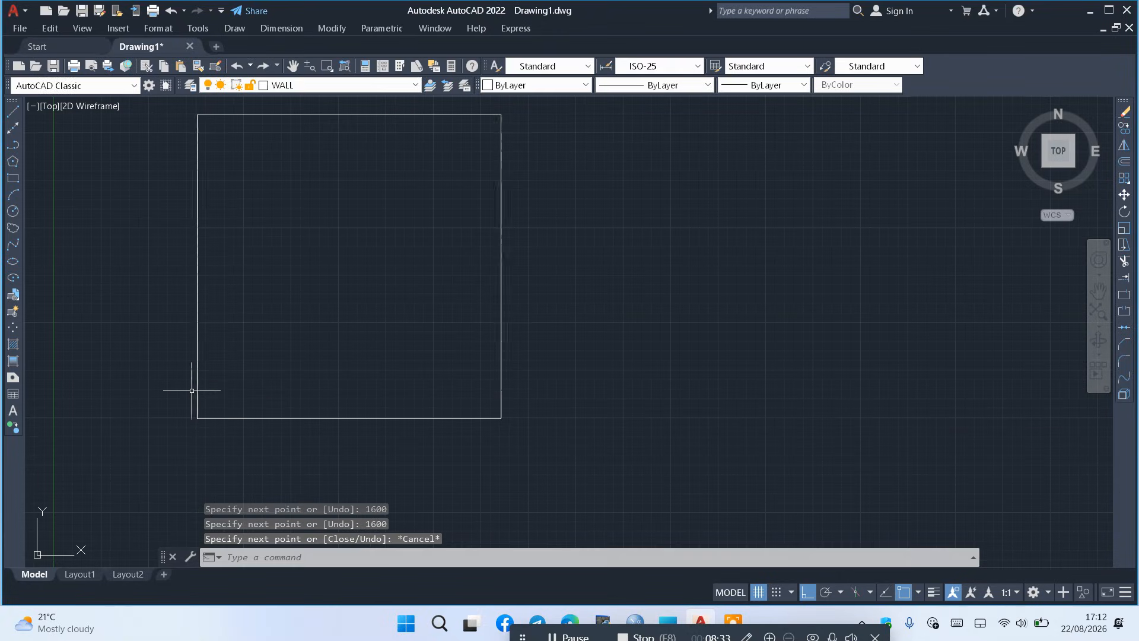
# Draw a line from point 1000,1000 to the relative point 10000,15000
pyautogui.click(14, 118)
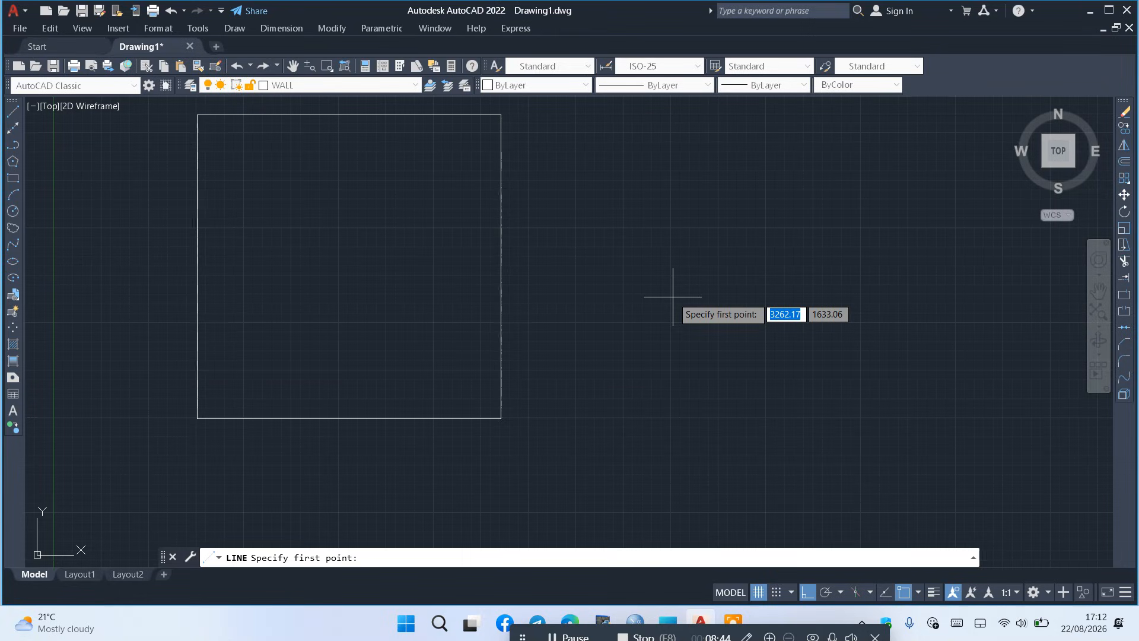
pyautogui.write('1000')
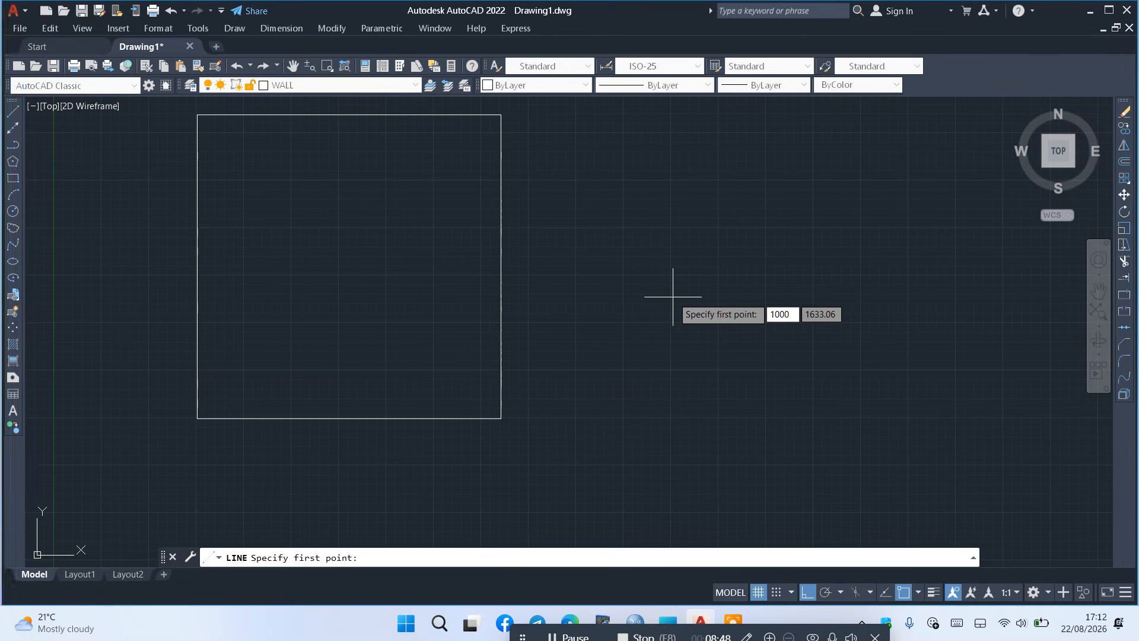
pyautogui.press('Tab')
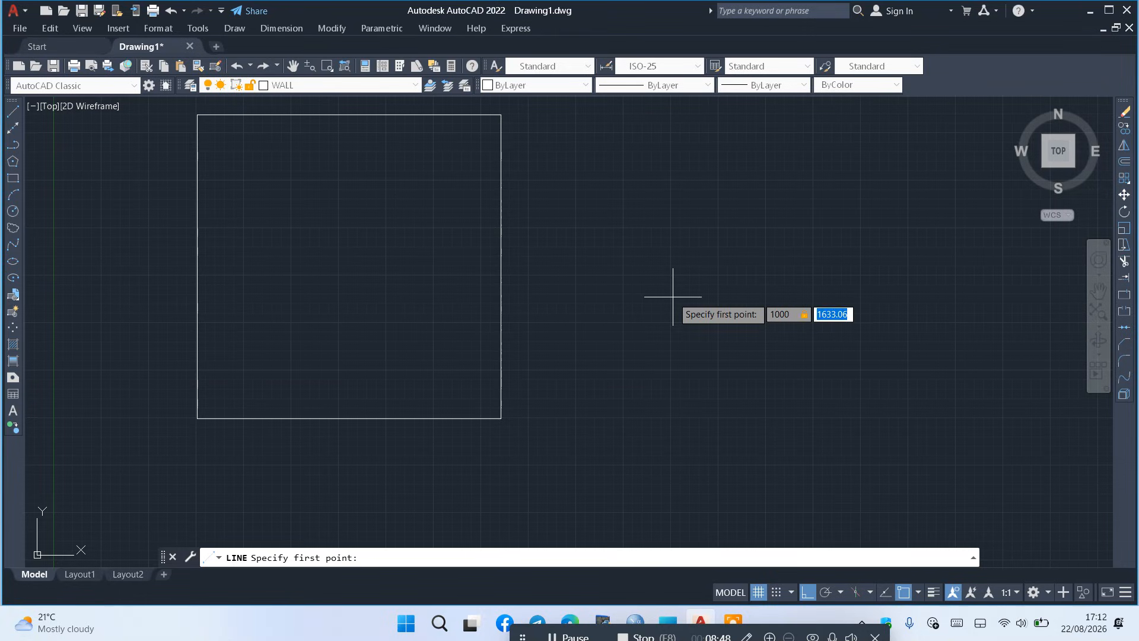
pyautogui.write('1000')
pyautogui.press('Return')
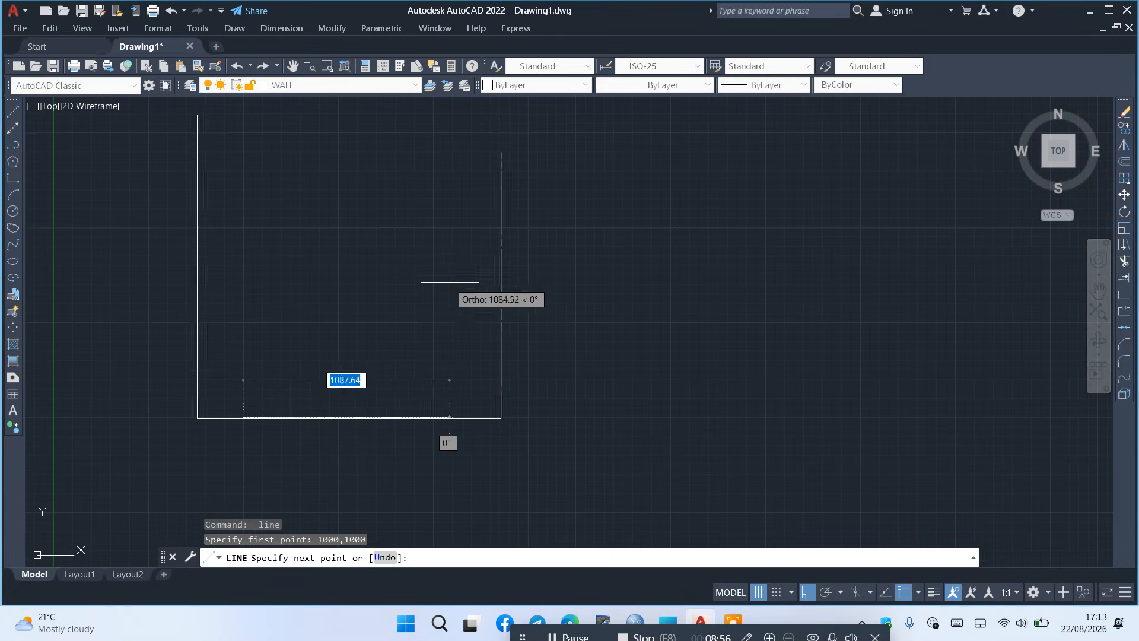
pyautogui.write('1')
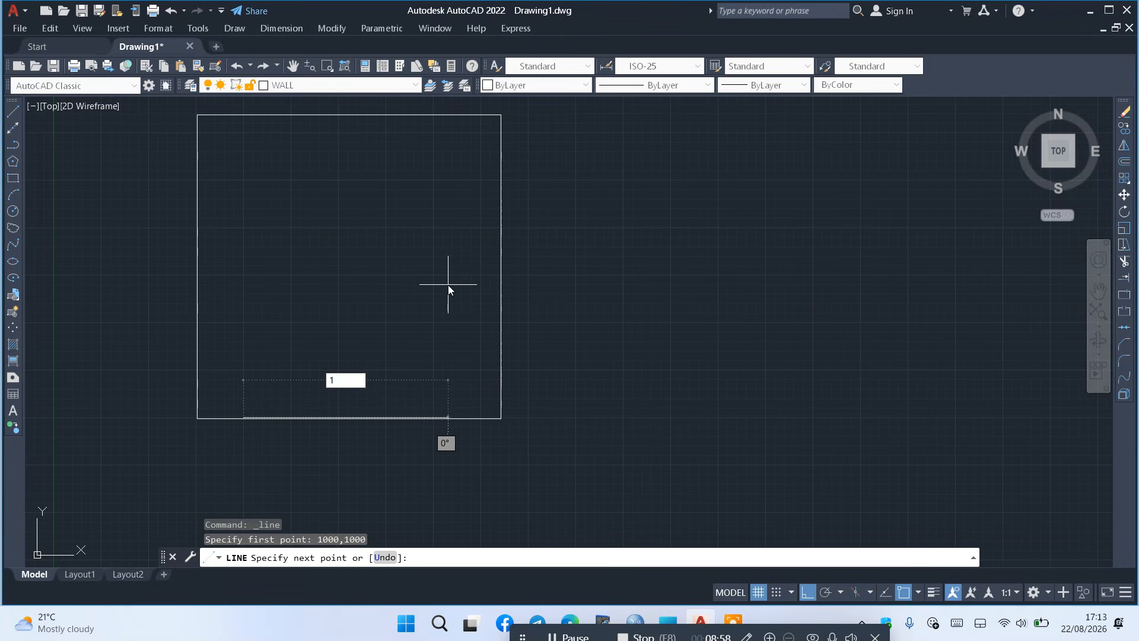
pyautogui.write('0000')
pyautogui.press('Tab')
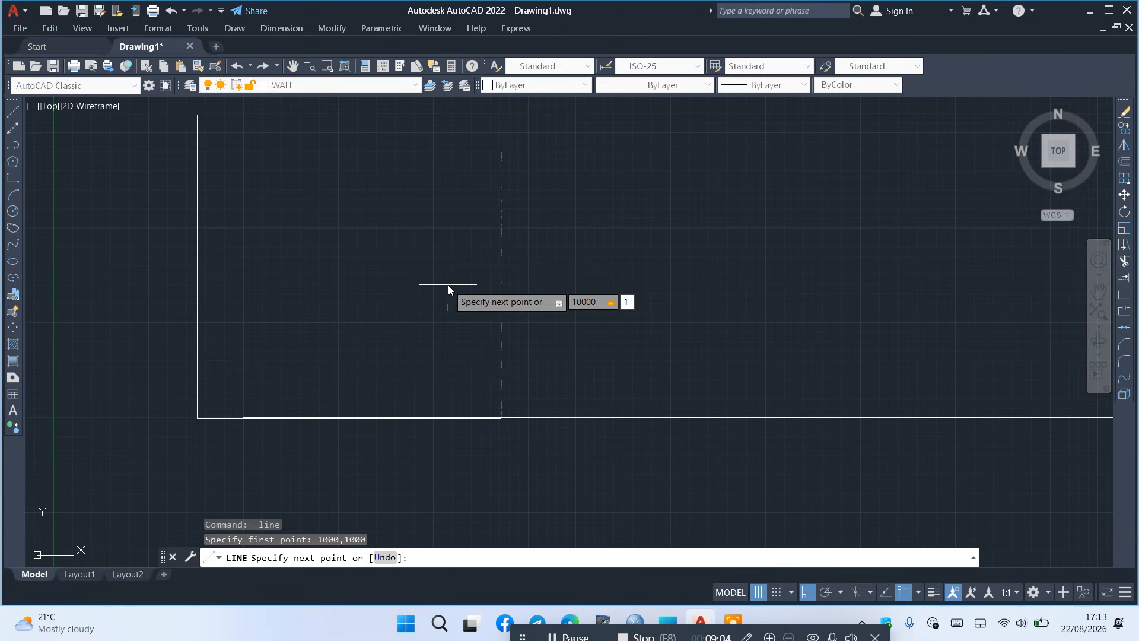
pyautogui.write('15000')
pyautogui.press('Return')
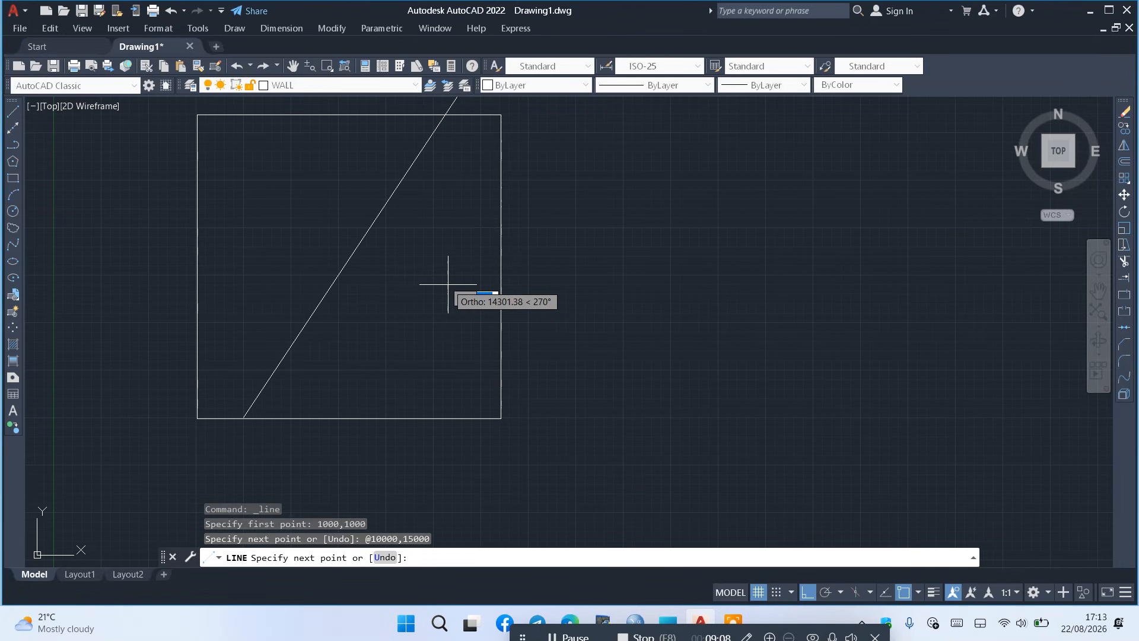
pyautogui.scroll(-5, 448, 284)
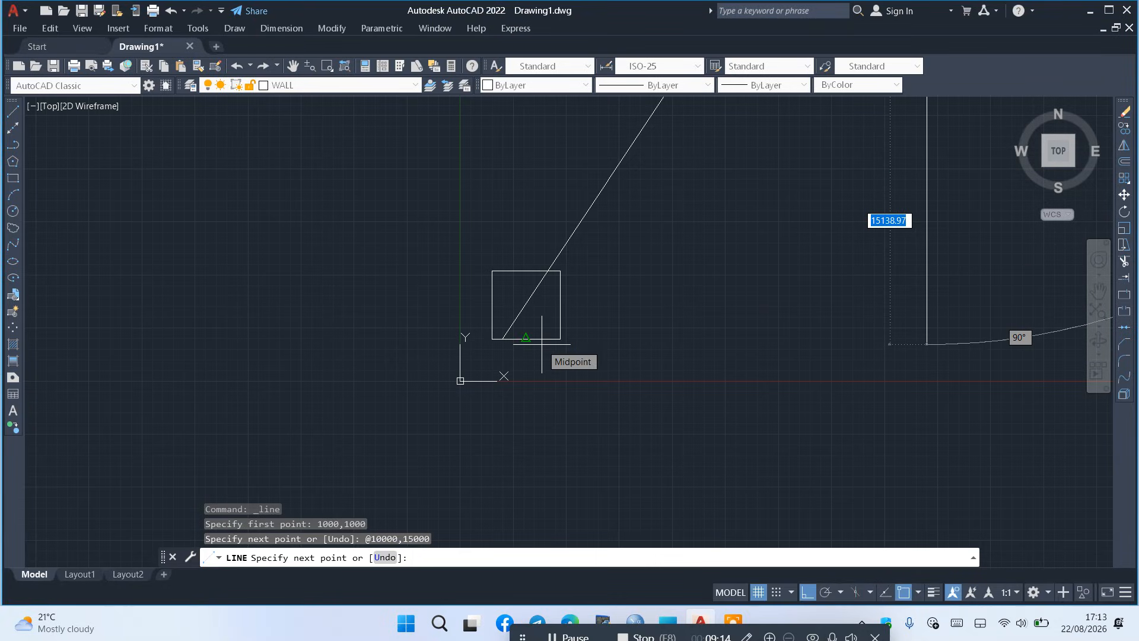
# End the line command and erase the long diagonal line
pyautogui.press('Escape')
pyautogui.moveTo(636, 190)
pyautogui.mouseDown()
pyautogui.moveTo(631, 173)
pyautogui.moveTo(561, 170)
pyautogui.mouseUp()
pyautogui.press('Delete')
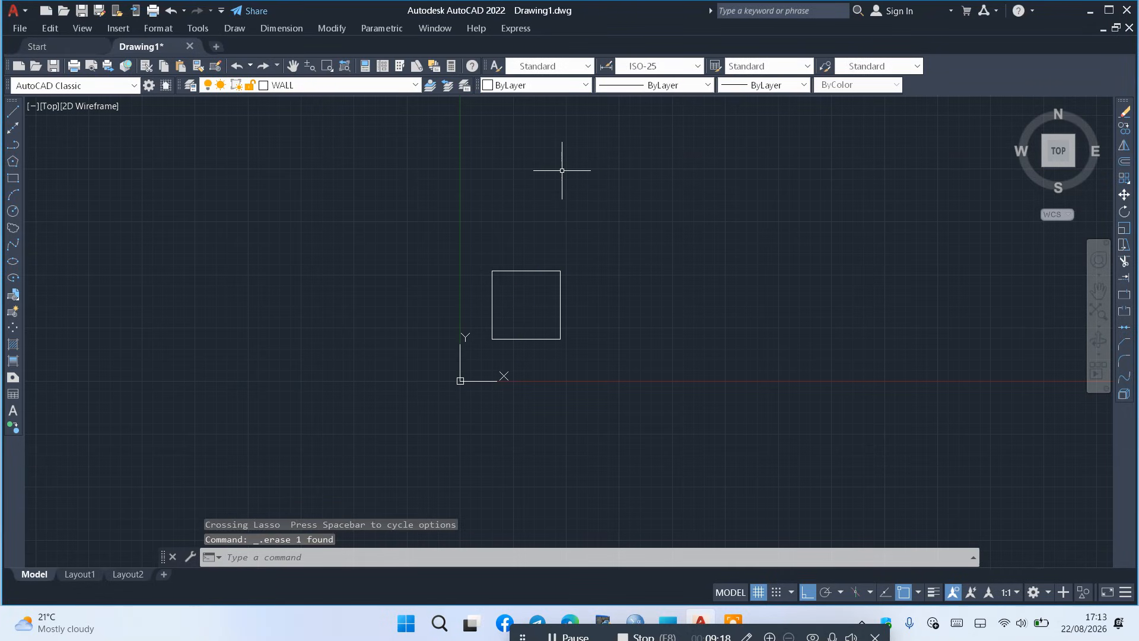
# Offset all four sides of the wall square 200 inward
pyautogui.scroll(4, 562, 268)
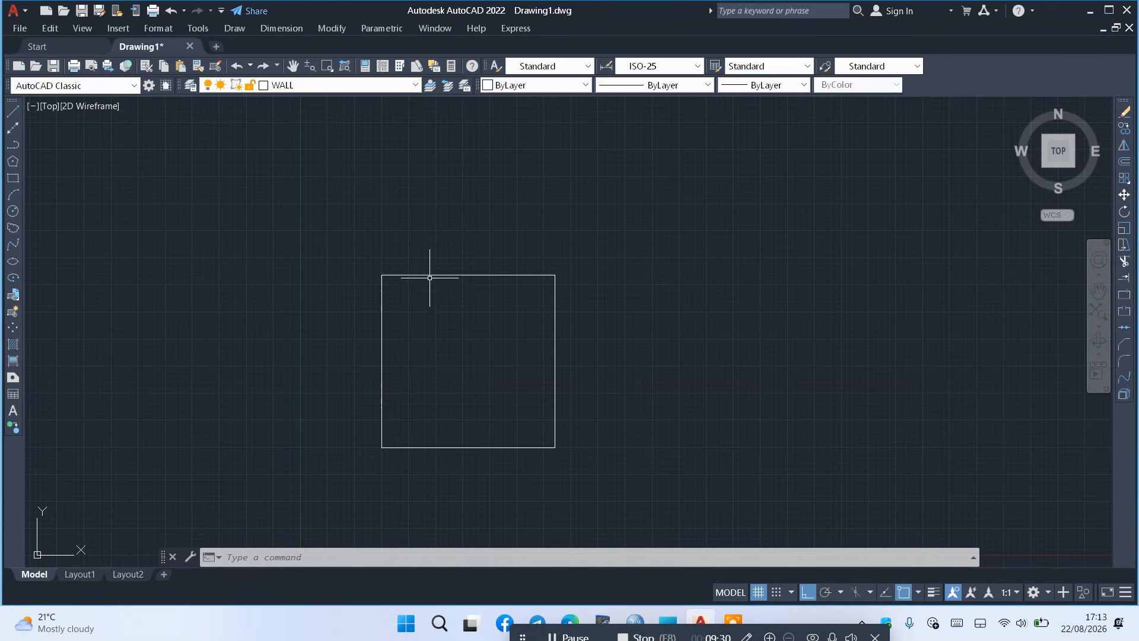
pyautogui.click(1124, 166)
pyautogui.write('100')
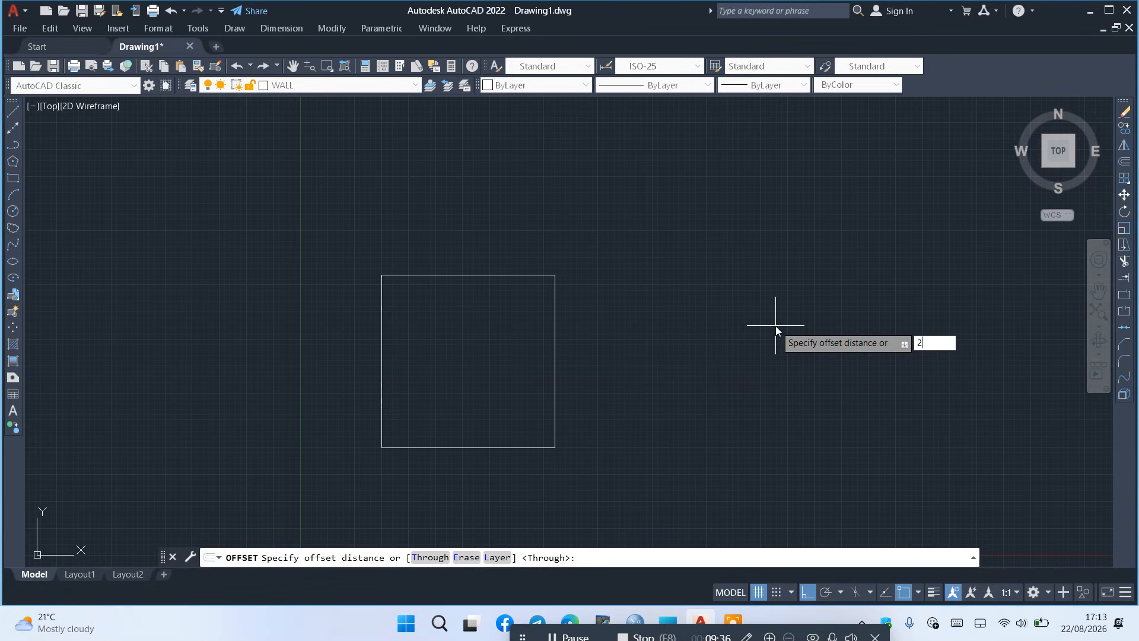
pyautogui.press('Return')
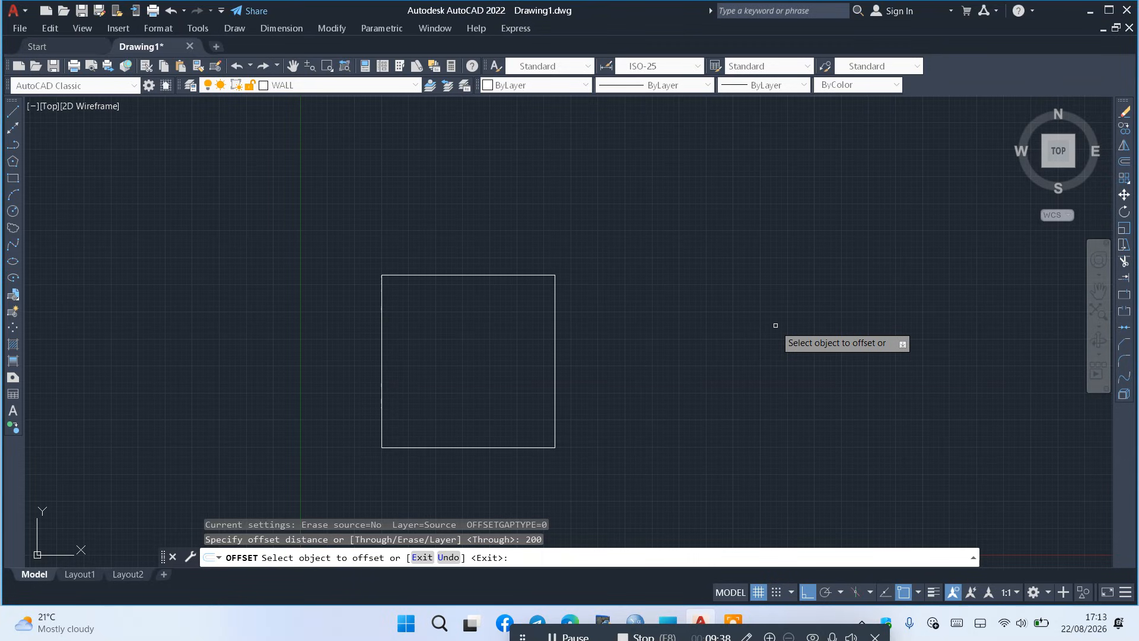
pyautogui.click(554, 302)
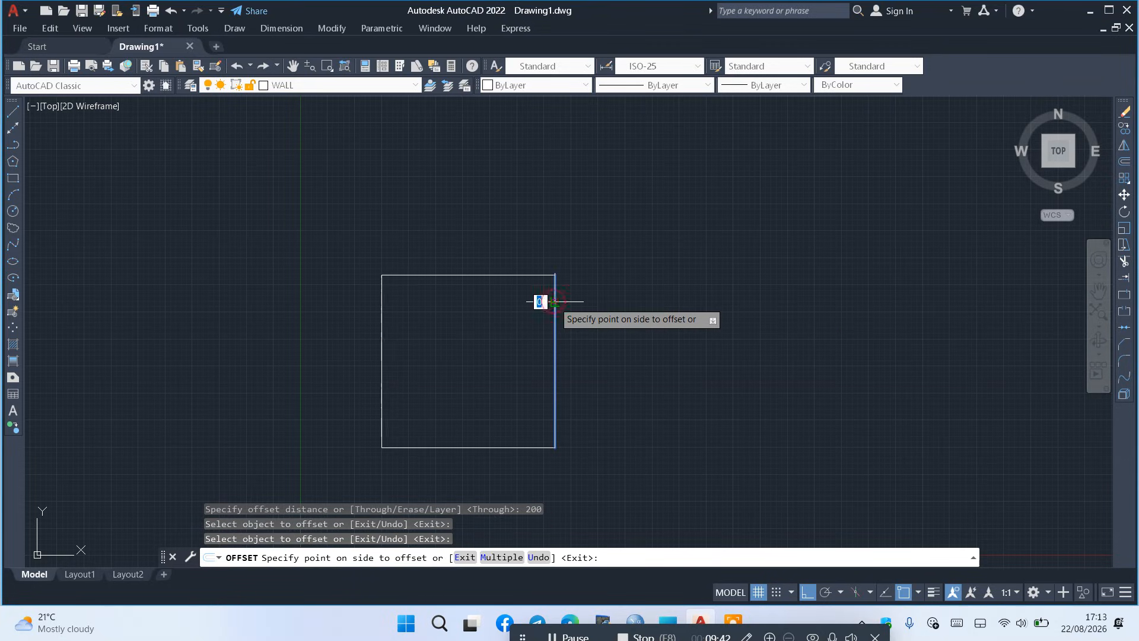
pyautogui.click(510, 318)
pyautogui.click(488, 274)
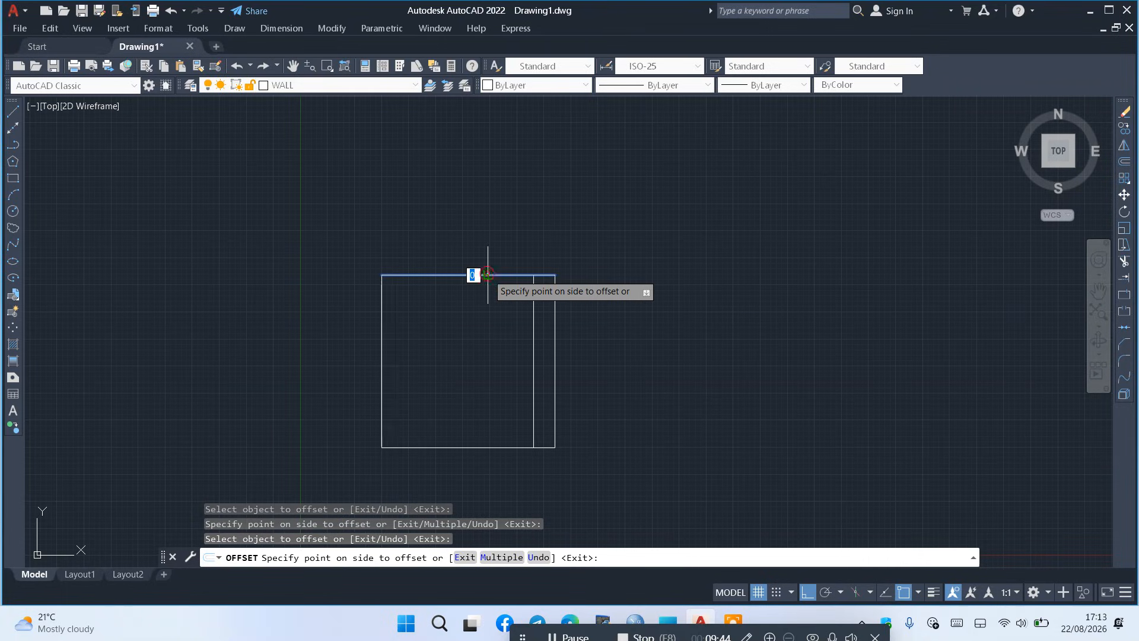
pyautogui.click(463, 322)
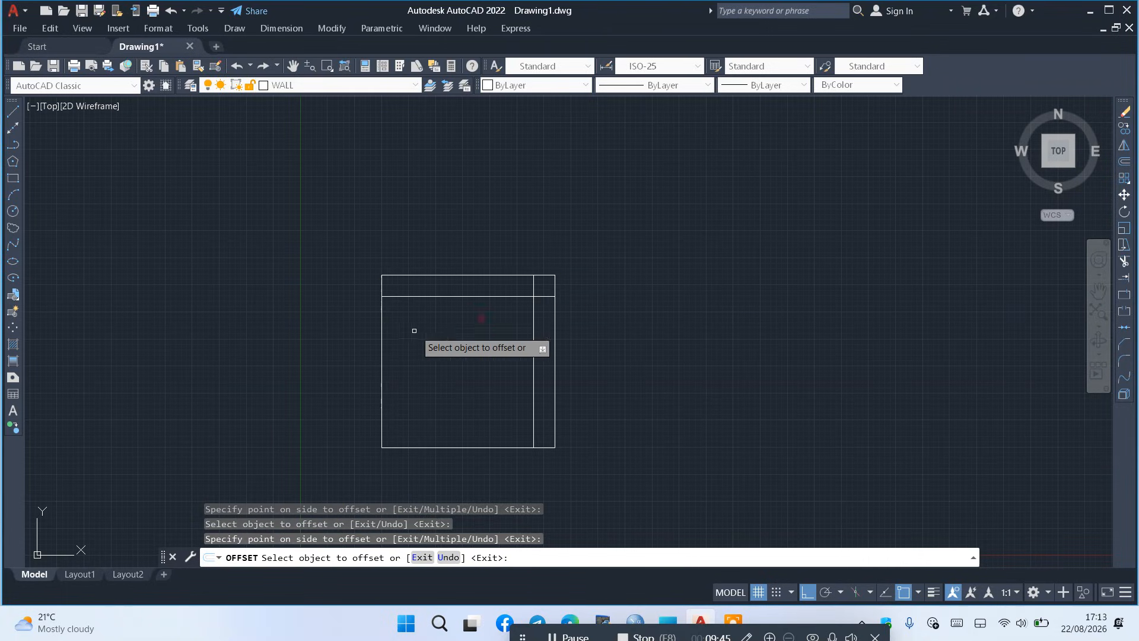
pyautogui.click(384, 328)
pyautogui.click(460, 333)
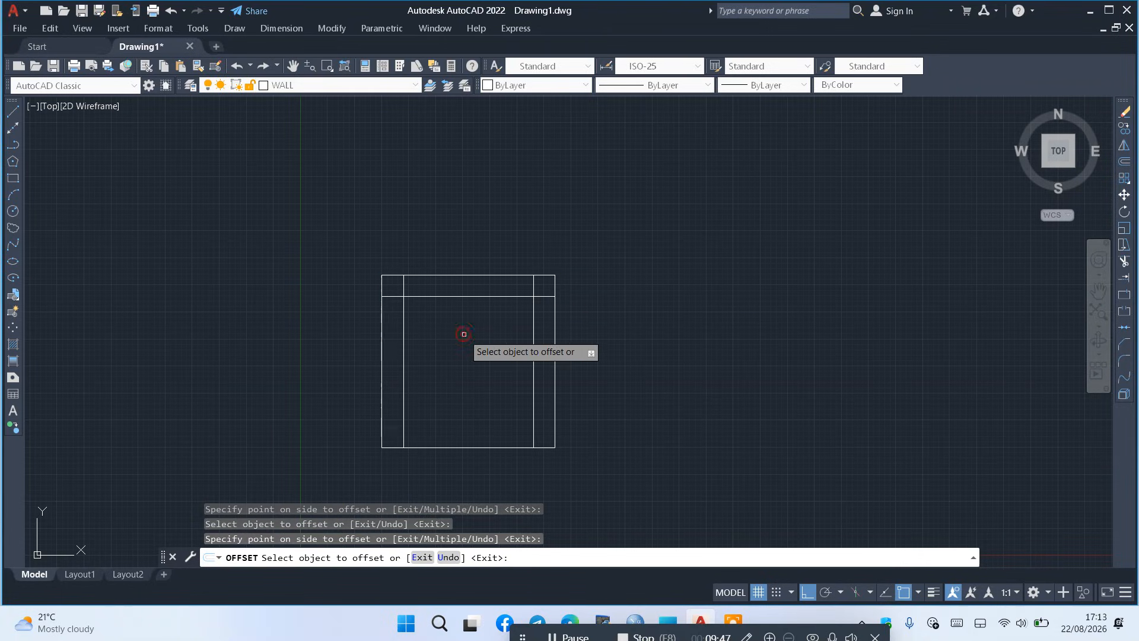
pyautogui.click(472, 448)
pyautogui.click(470, 389)
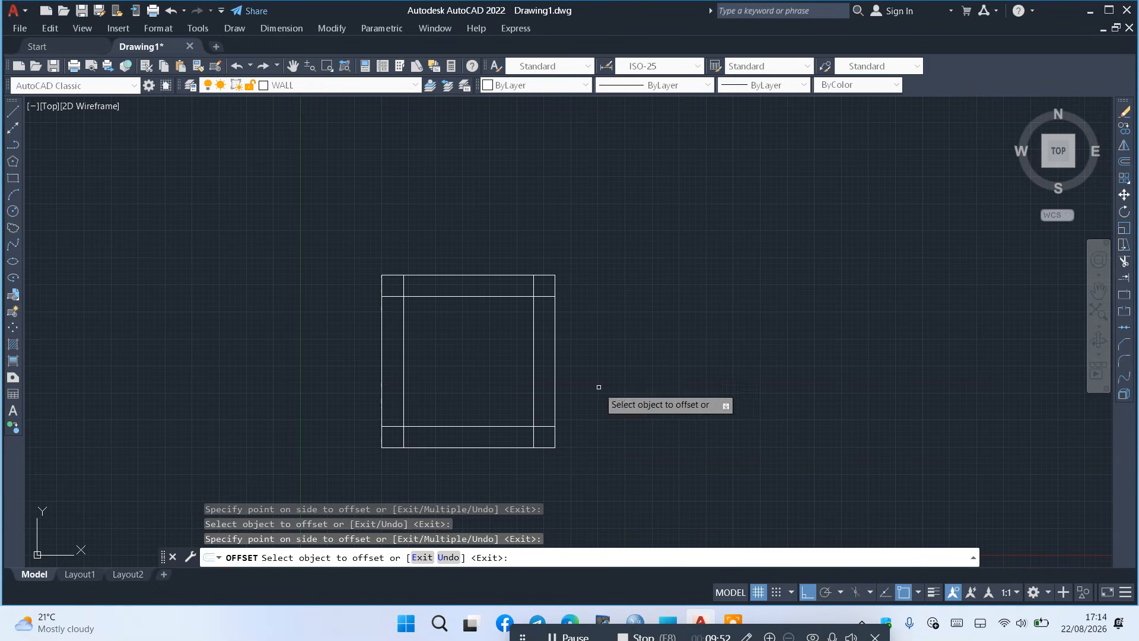
# Trim the overhanging ends of the offset lines at all four corners to leave a closed inner square
pyautogui.click(1123, 262)
pyautogui.click(547, 288)
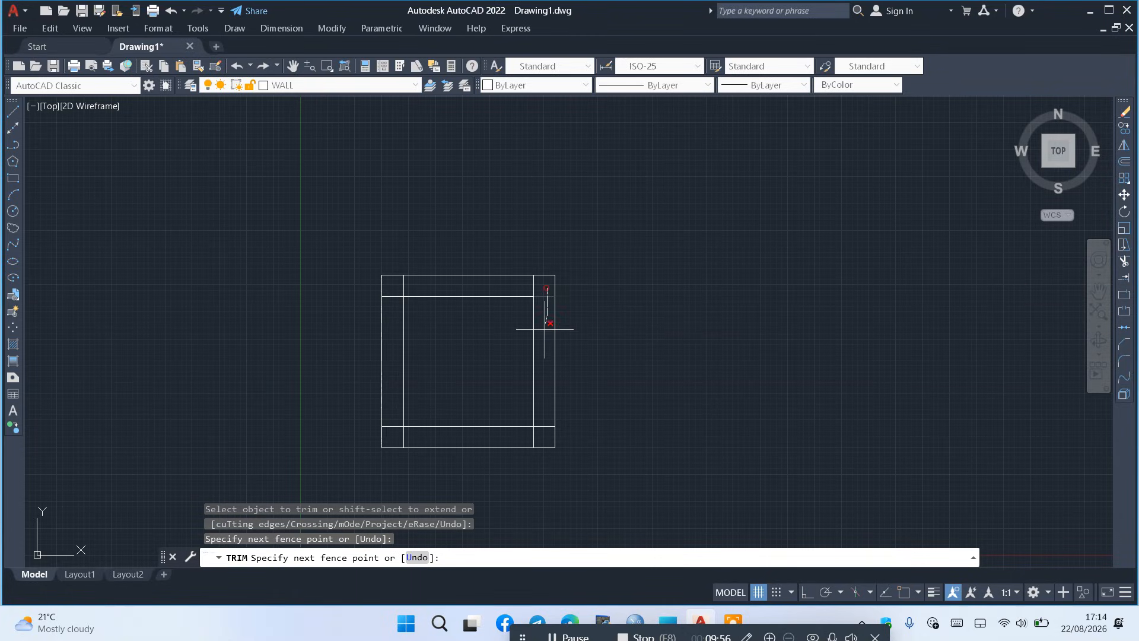
pyautogui.click(545, 331)
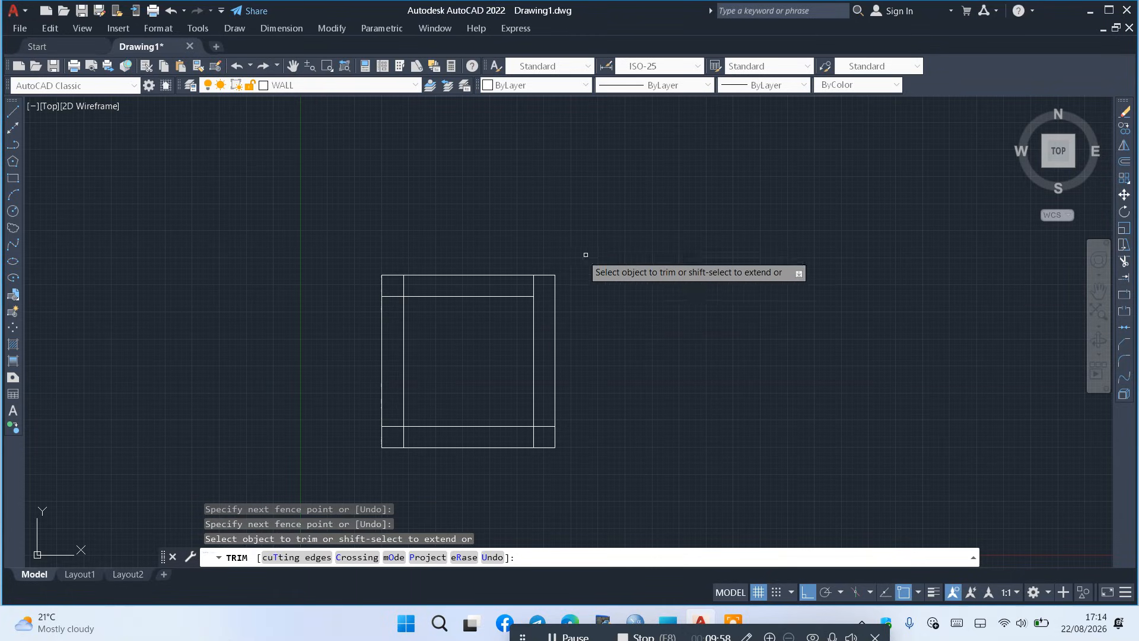
pyautogui.moveTo(540, 284)
pyautogui.mouseDown()
pyautogui.moveTo(395, 279)
pyautogui.moveTo(394, 431)
pyautogui.moveTo(448, 436)
pyautogui.mouseUp()
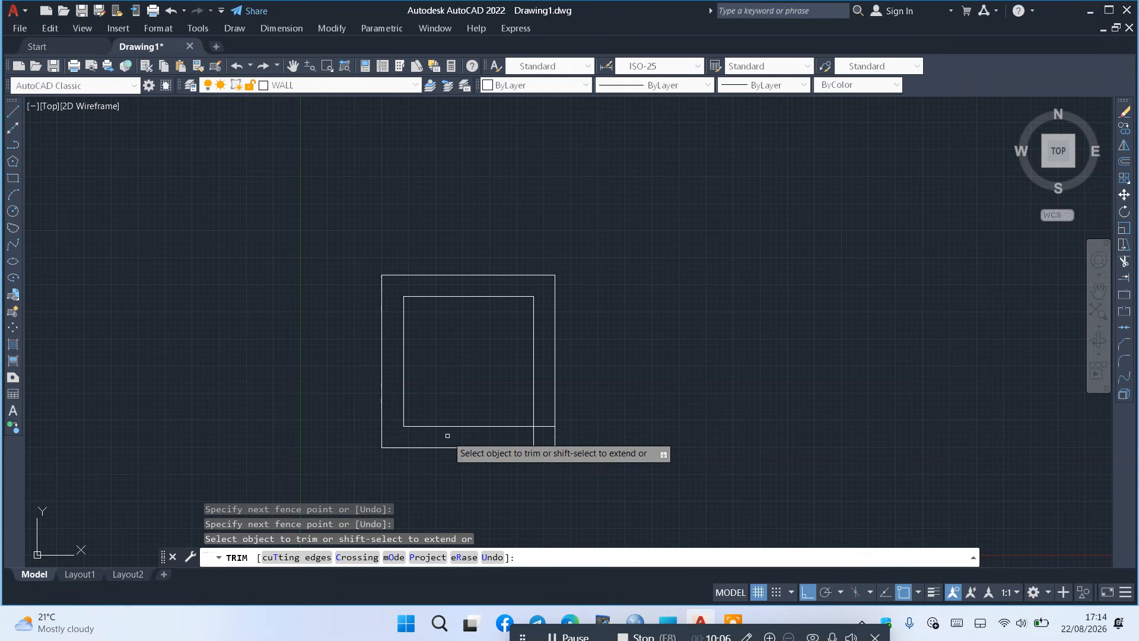
pyautogui.moveTo(541, 418); pyautogui.dragTo(541, 433)
pyautogui.press('Return')
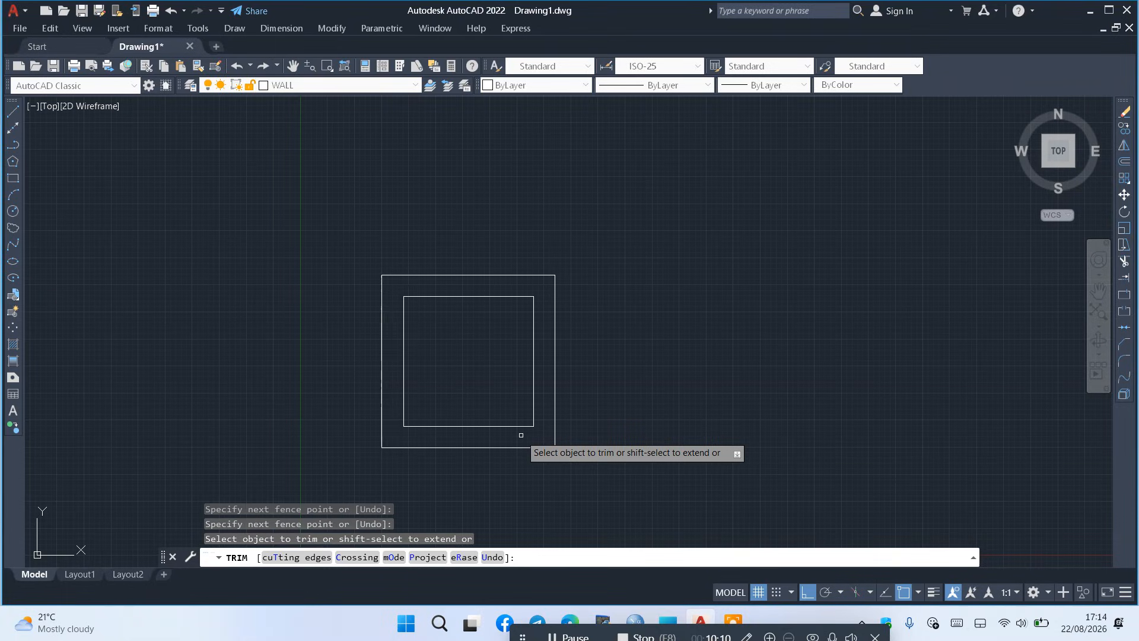
pyautogui.press('Escape')
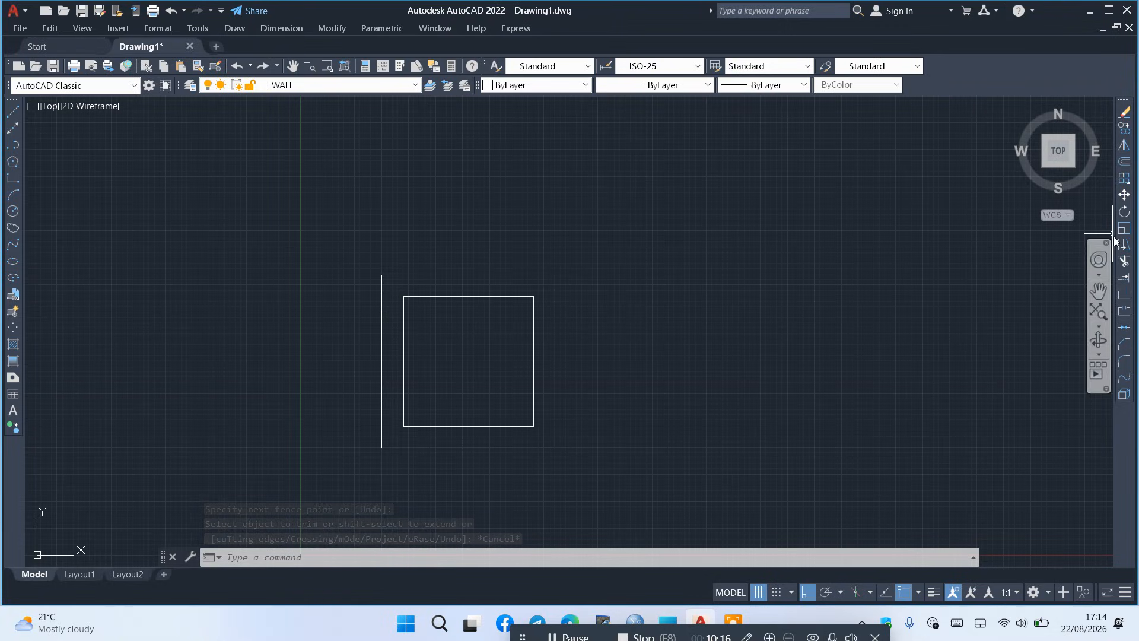
# Extend the inner square's top and right lines to the outer outline at the upper-right corner, and trim the extensions off again
pyautogui.click(1125, 280)
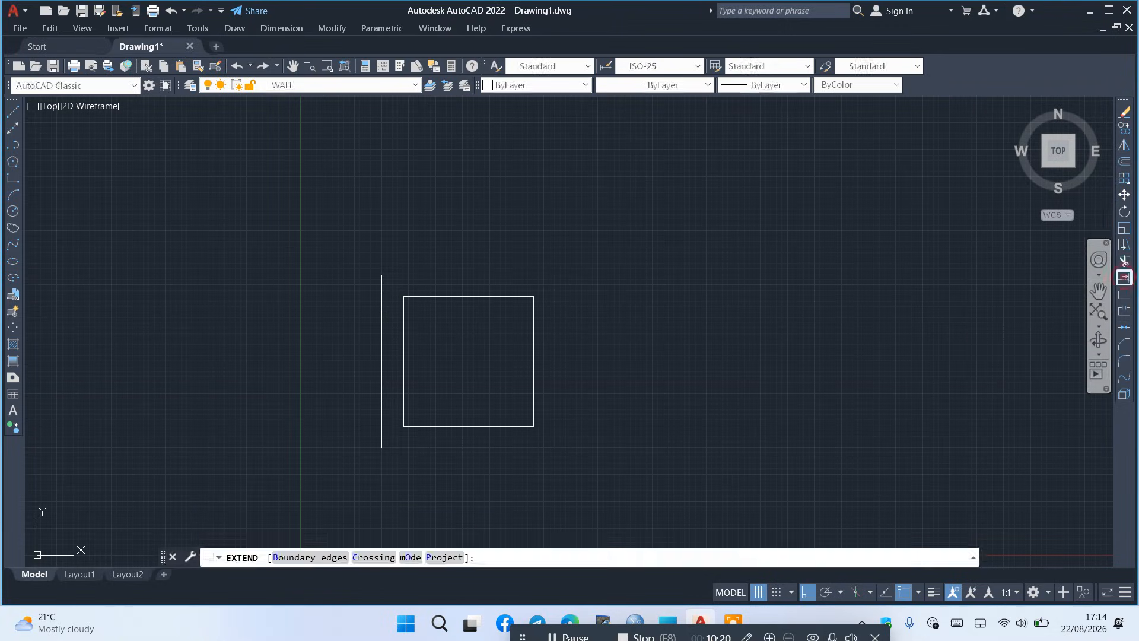
pyautogui.click(532, 310)
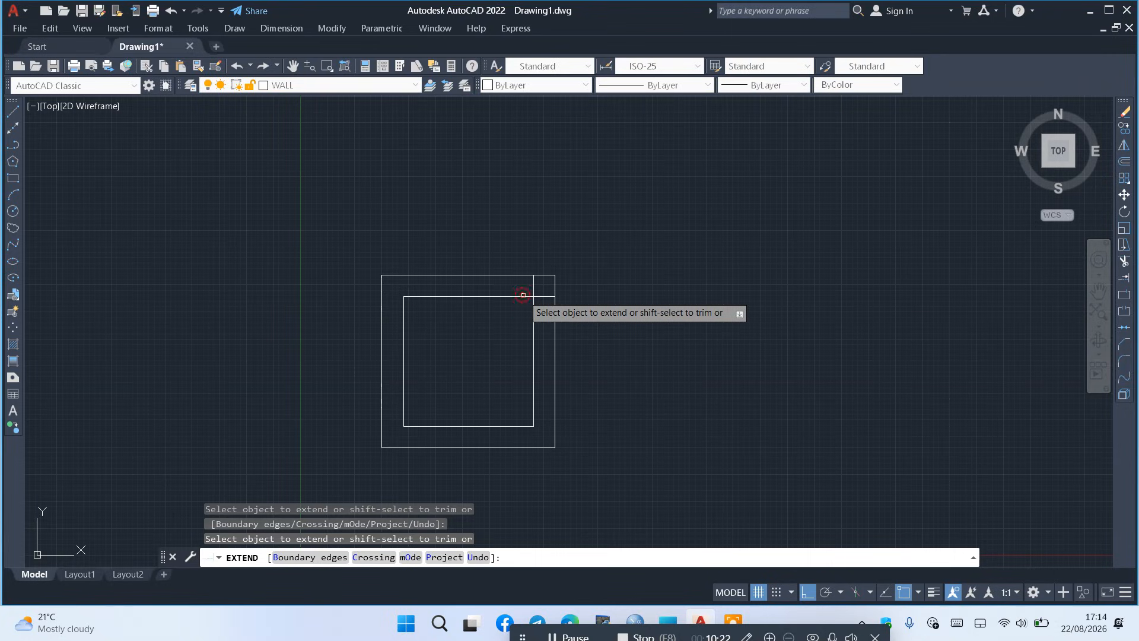
pyautogui.click(1125, 261)
pyautogui.moveTo(548, 289); pyautogui.dragTo(549, 315)
pyautogui.click(549, 316)
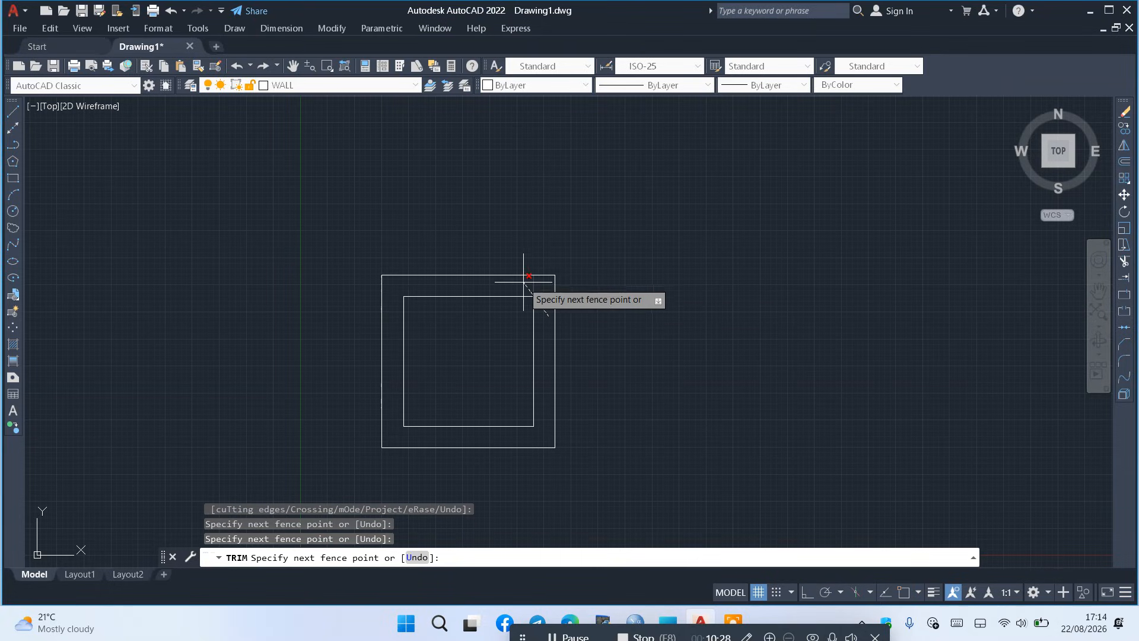
pyautogui.press('Return')
pyautogui.press('Escape')
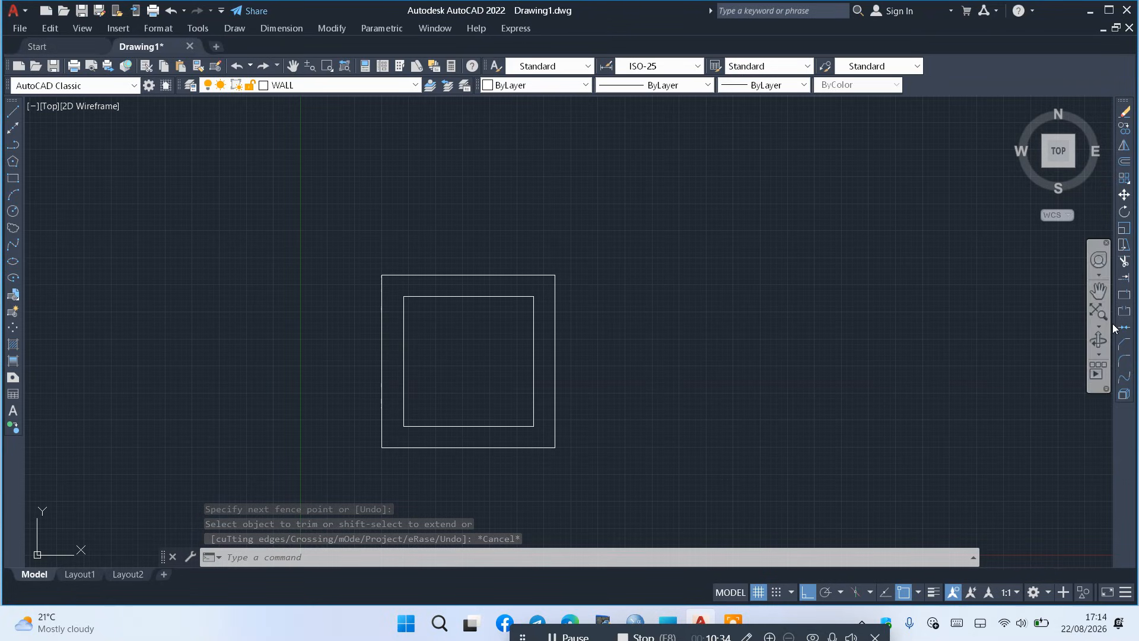
# Offset all four sides of the inner square 20 inward
pyautogui.click(1124, 161)
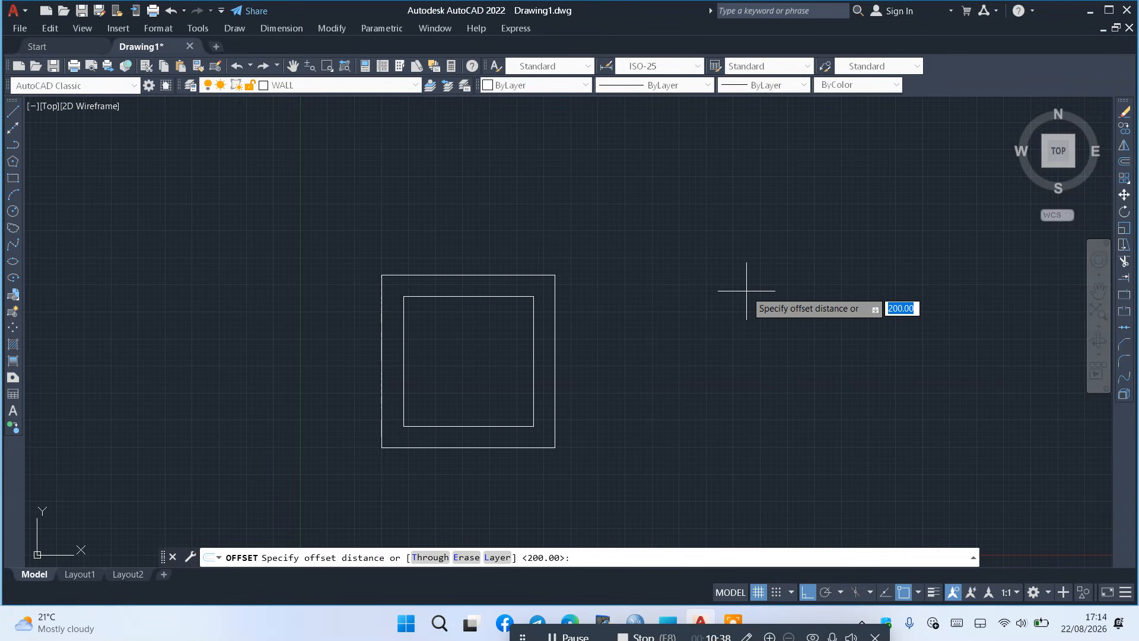
pyautogui.write('20')
pyautogui.press('Return')
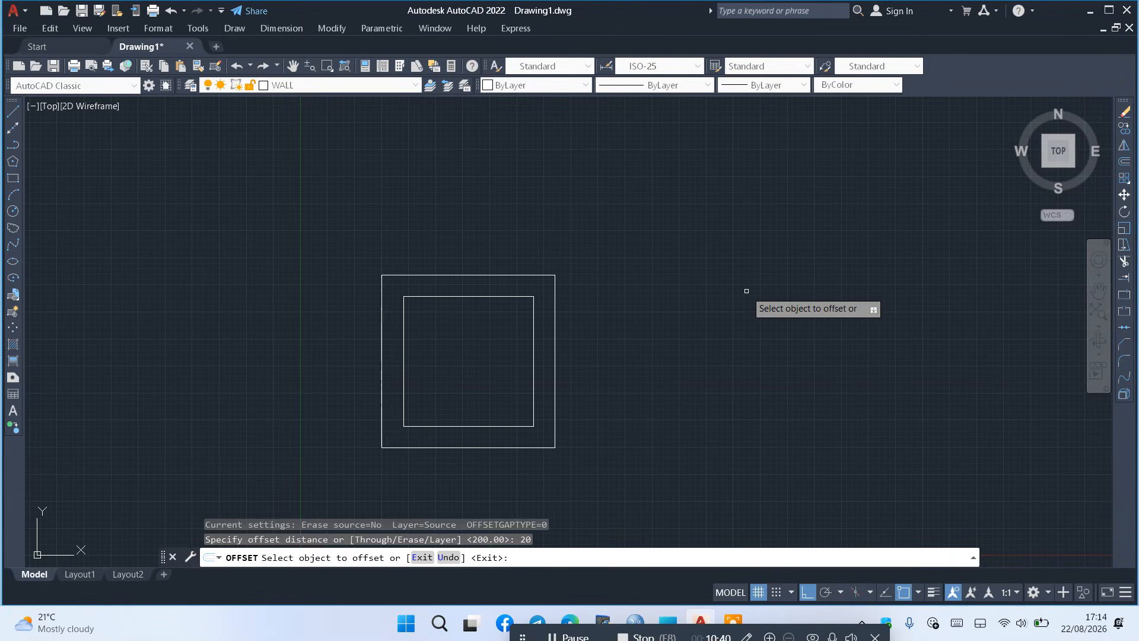
pyautogui.click(513, 296)
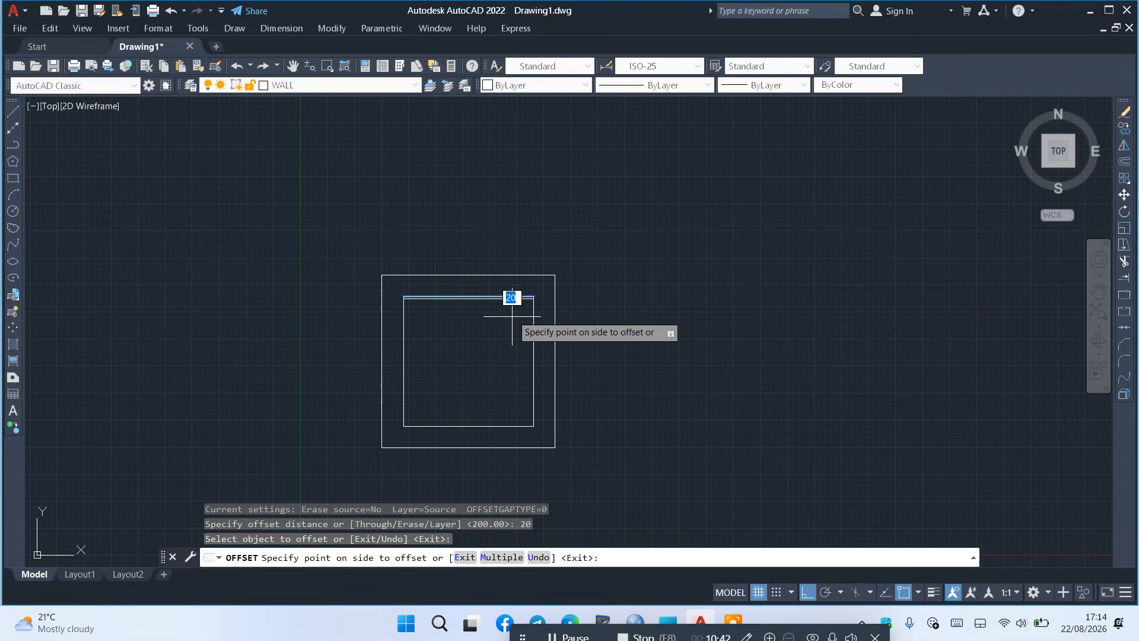
pyautogui.click(512, 318)
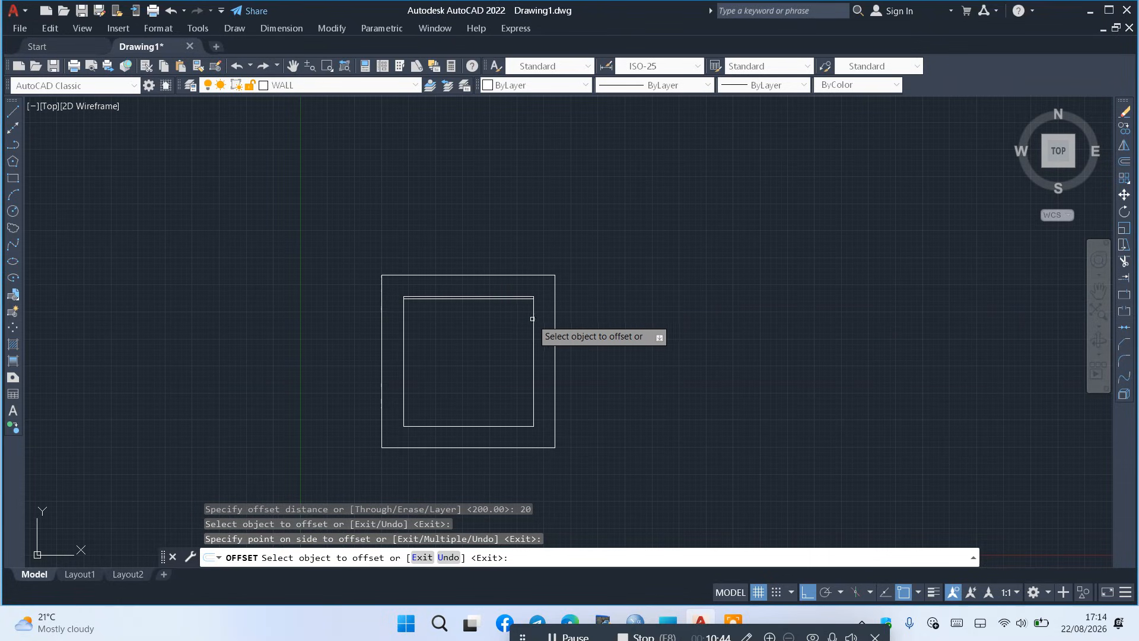
pyautogui.click(533, 317)
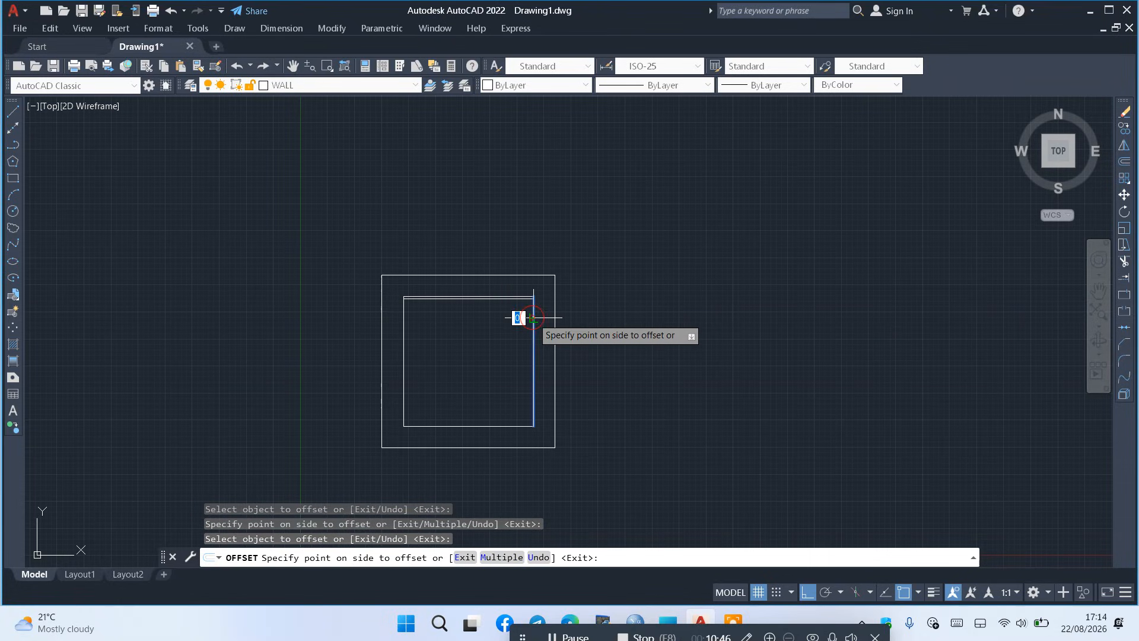
pyautogui.click(461, 334)
pyautogui.click(472, 426)
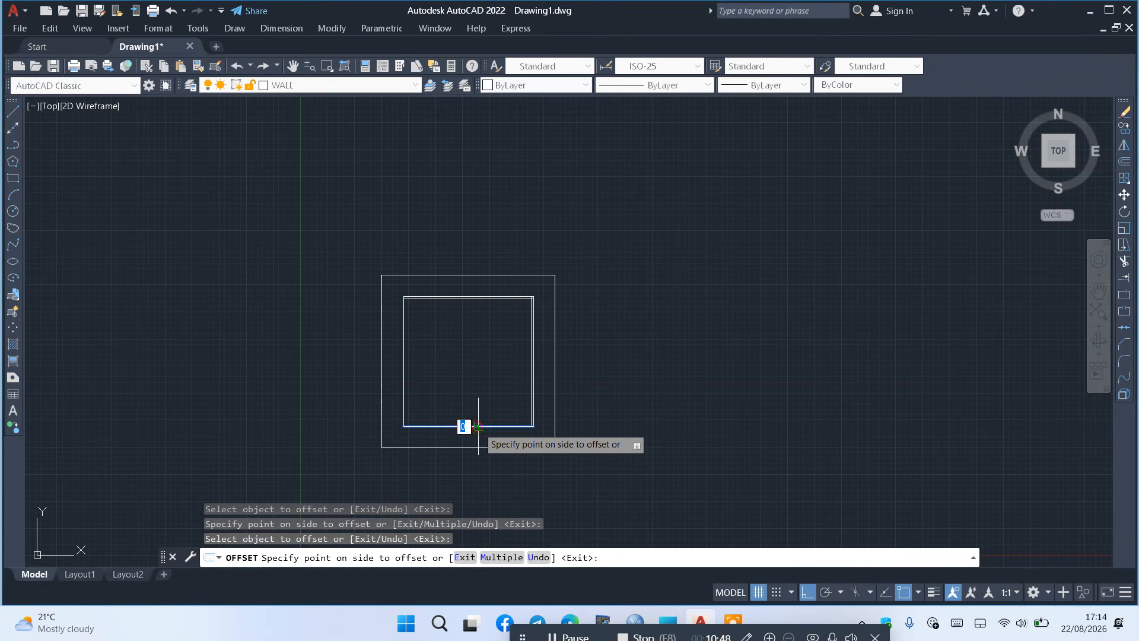
pyautogui.click(466, 364)
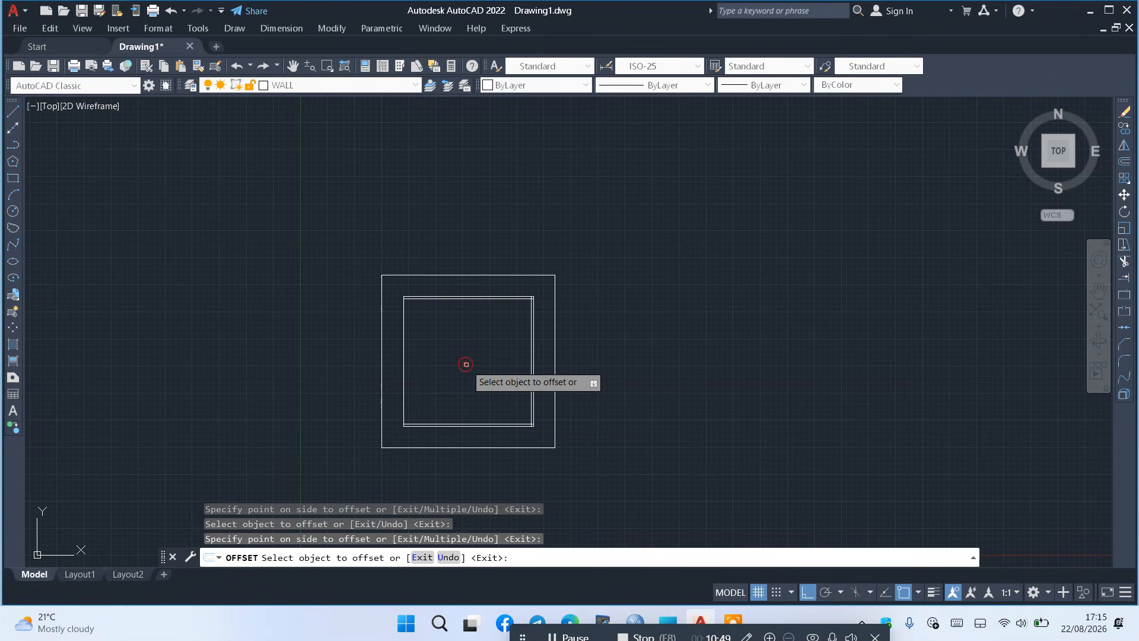
pyautogui.click(403, 360)
pyautogui.click(456, 355)
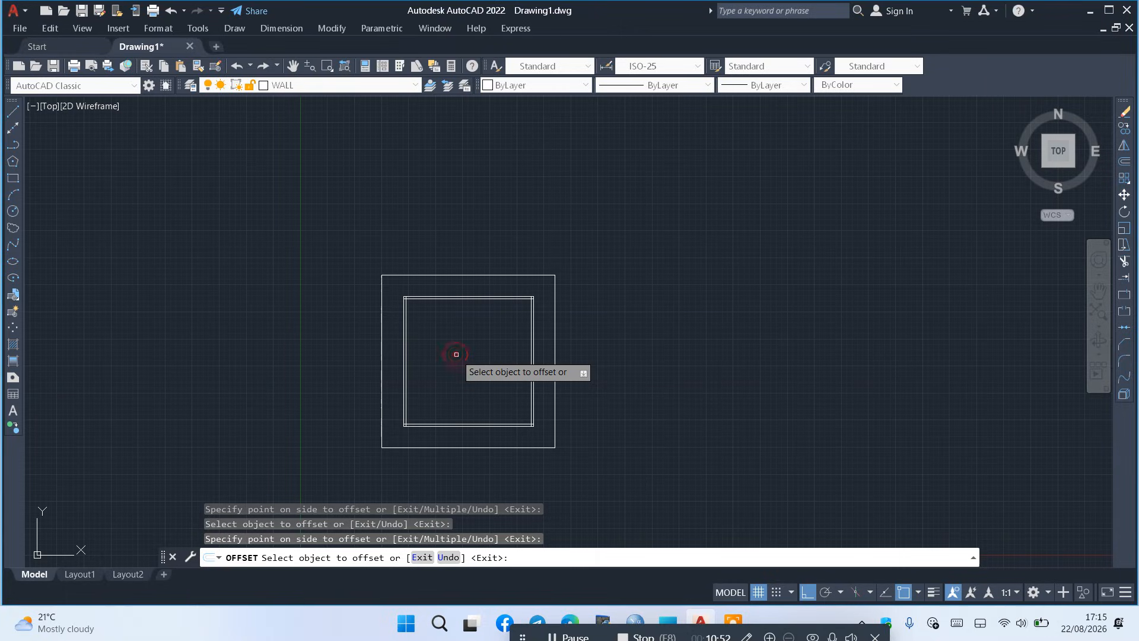
pyautogui.scroll(2, 456, 354)
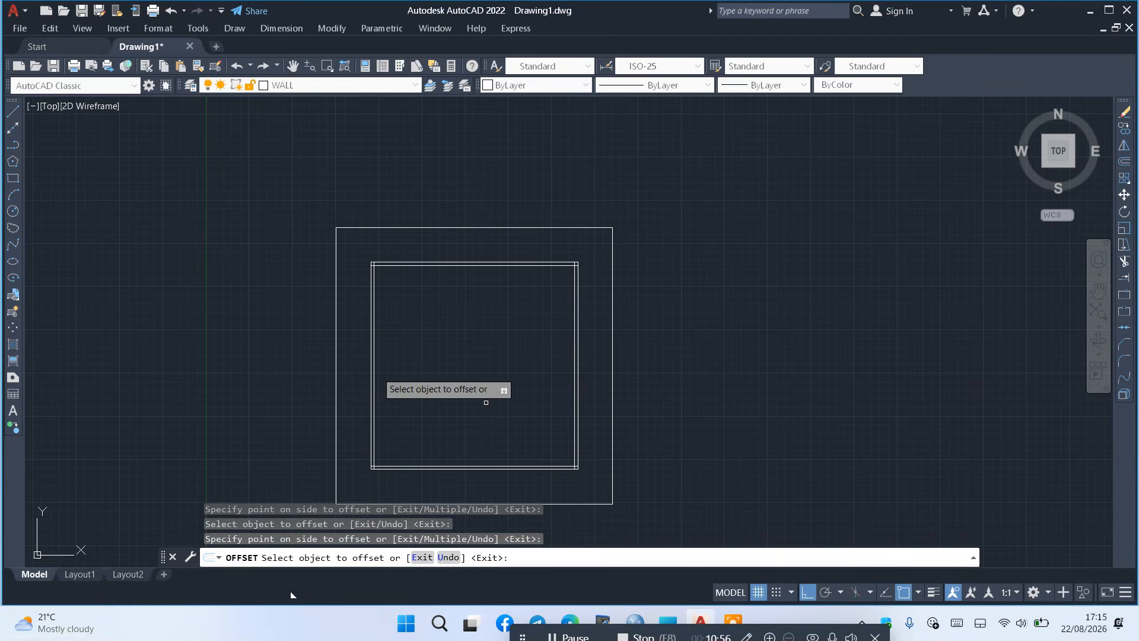
# End the Offset command on the inner square's sides
pyautogui.scroll(2, 560, 488)
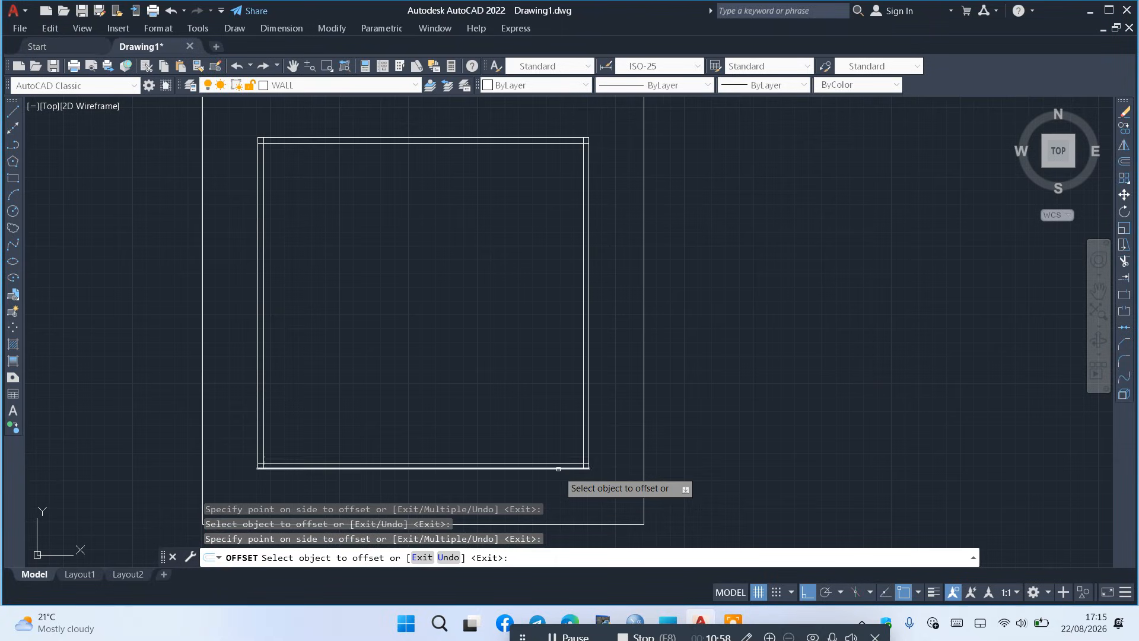
pyautogui.scroll(2, 638, 381)
pyautogui.scroll(-4, 618, 234)
pyautogui.scroll(2, 634, 211)
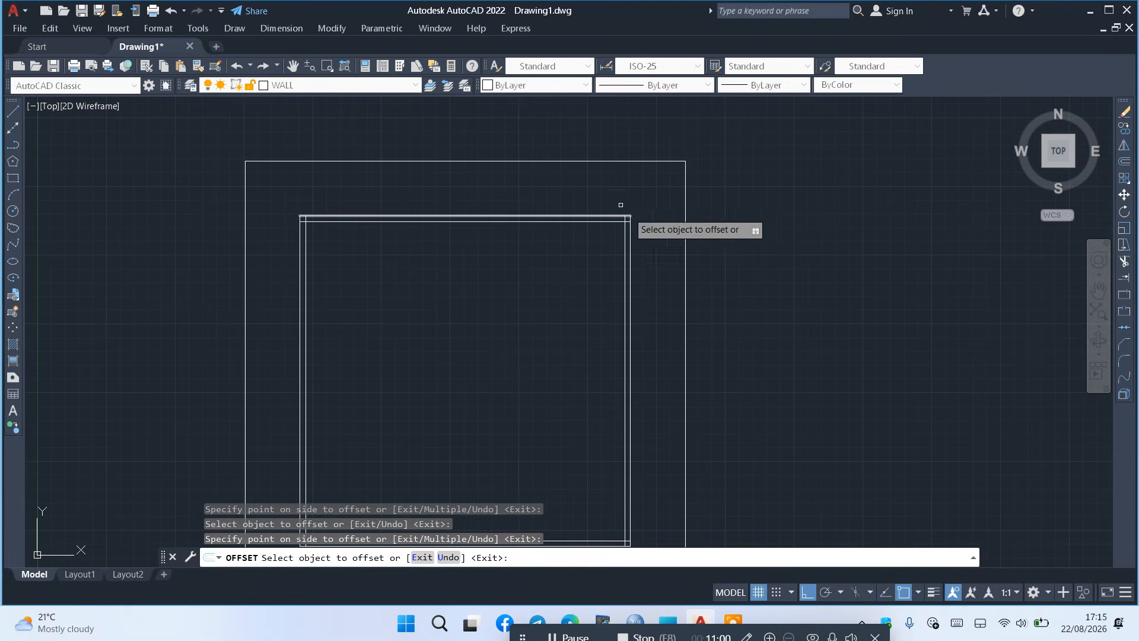
pyautogui.rightClick(428, 247)
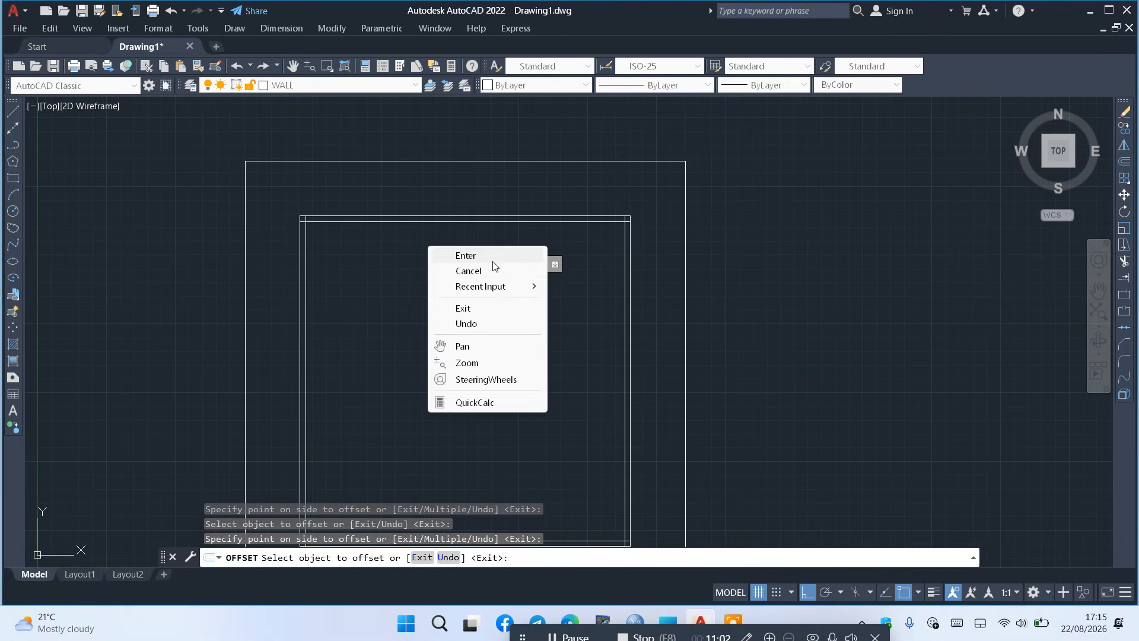
pyautogui.click(490, 256)
# Select the four lines of the outer square and assign them to layer 0
pyautogui.scroll(-2, 493, 259)
pyautogui.click(359, 157)
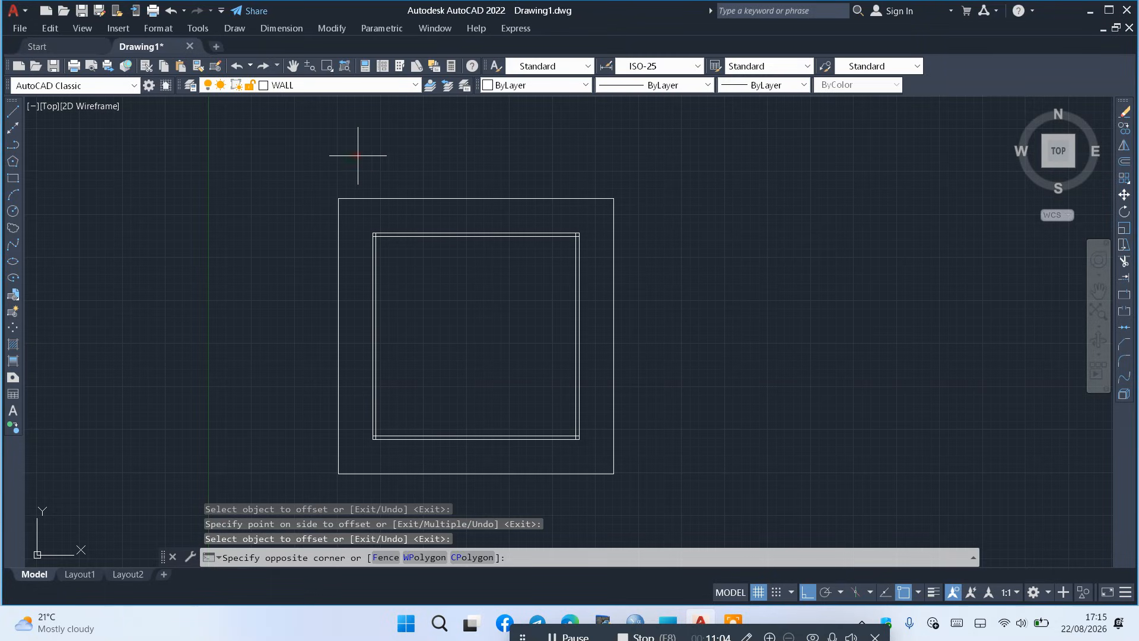
pyautogui.click(305, 267)
pyautogui.click(714, 298)
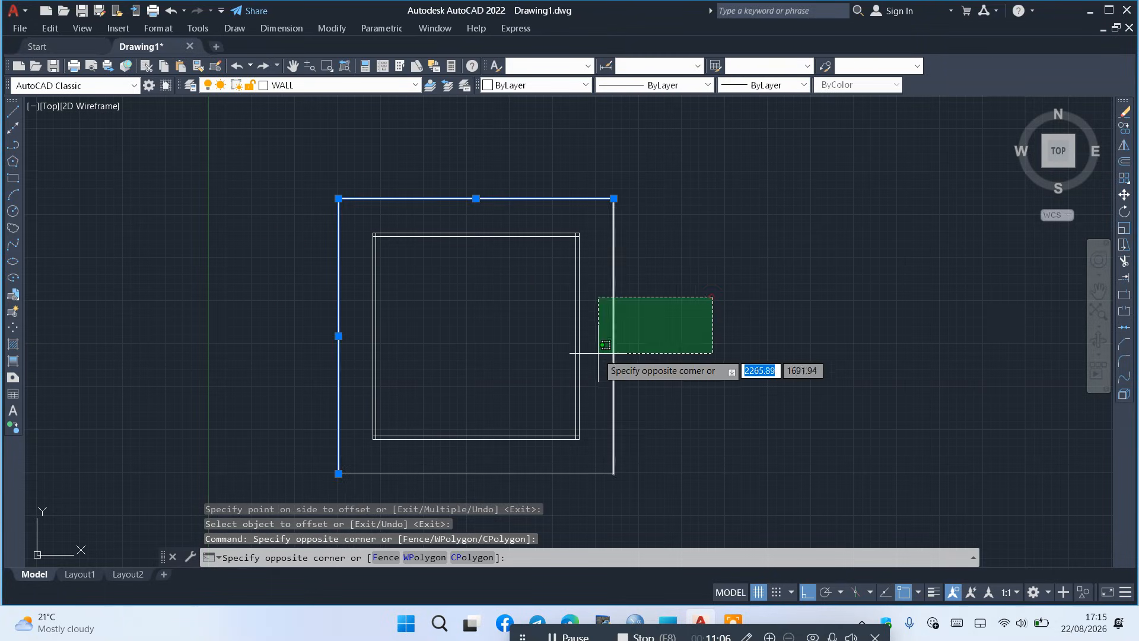
pyautogui.click(595, 358)
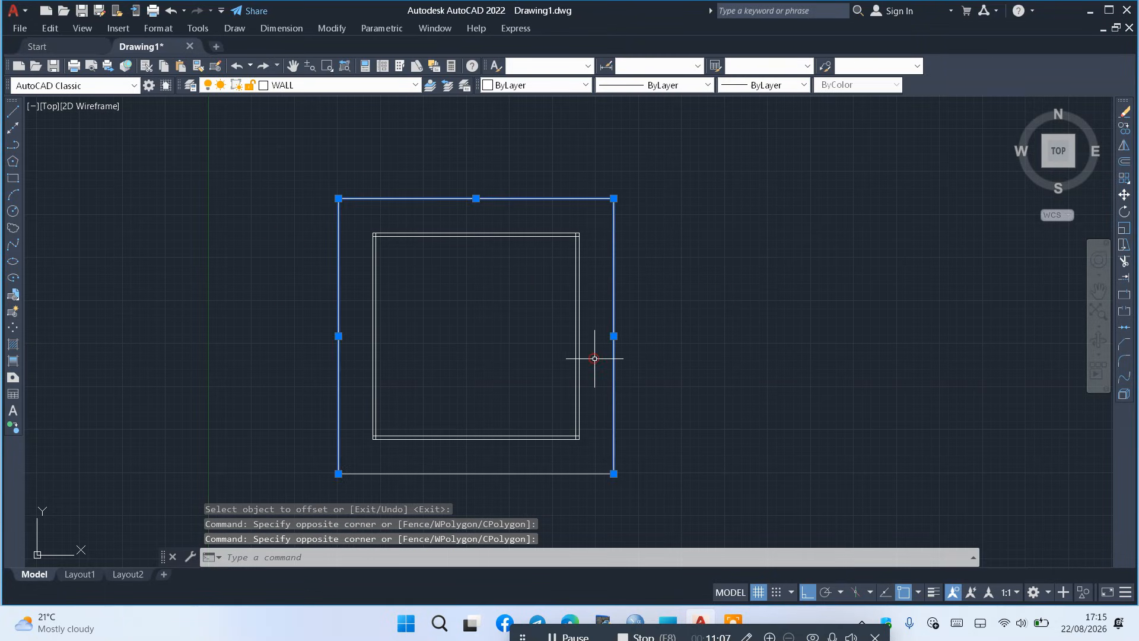
pyautogui.click(585, 459)
pyautogui.click(554, 479)
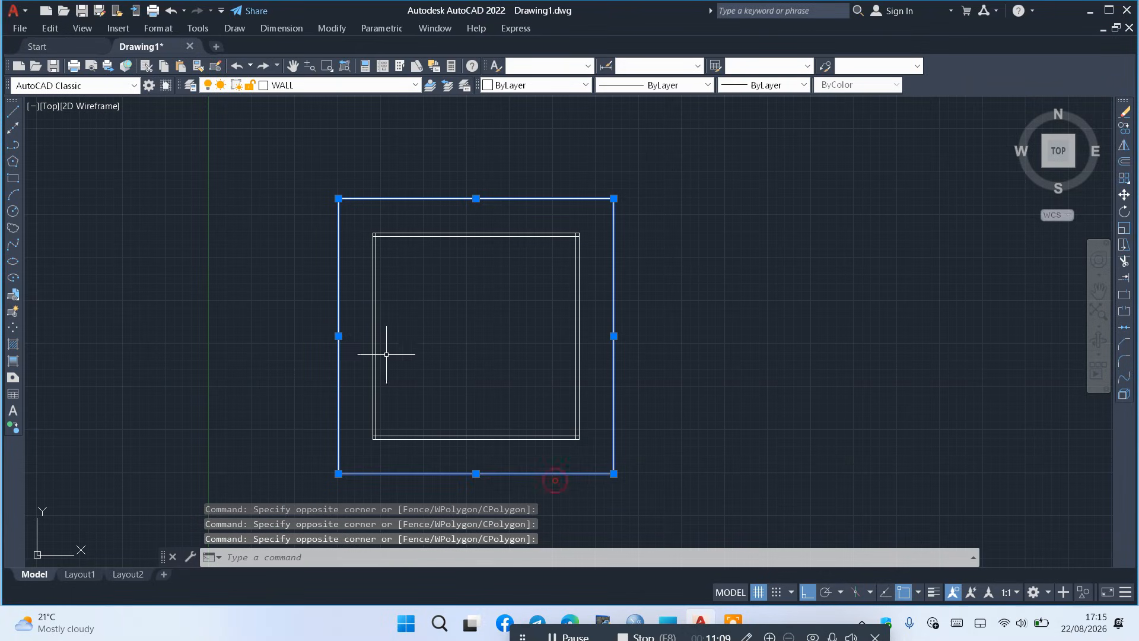
pyautogui.click(364, 85)
pyautogui.click(285, 98)
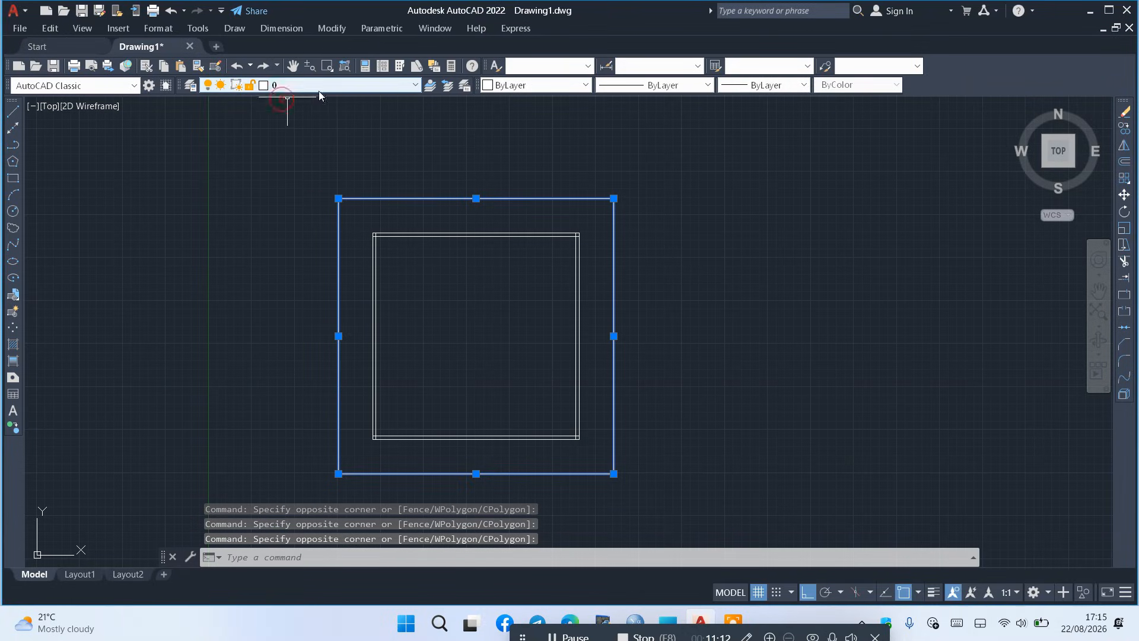
pyautogui.press('Escape')
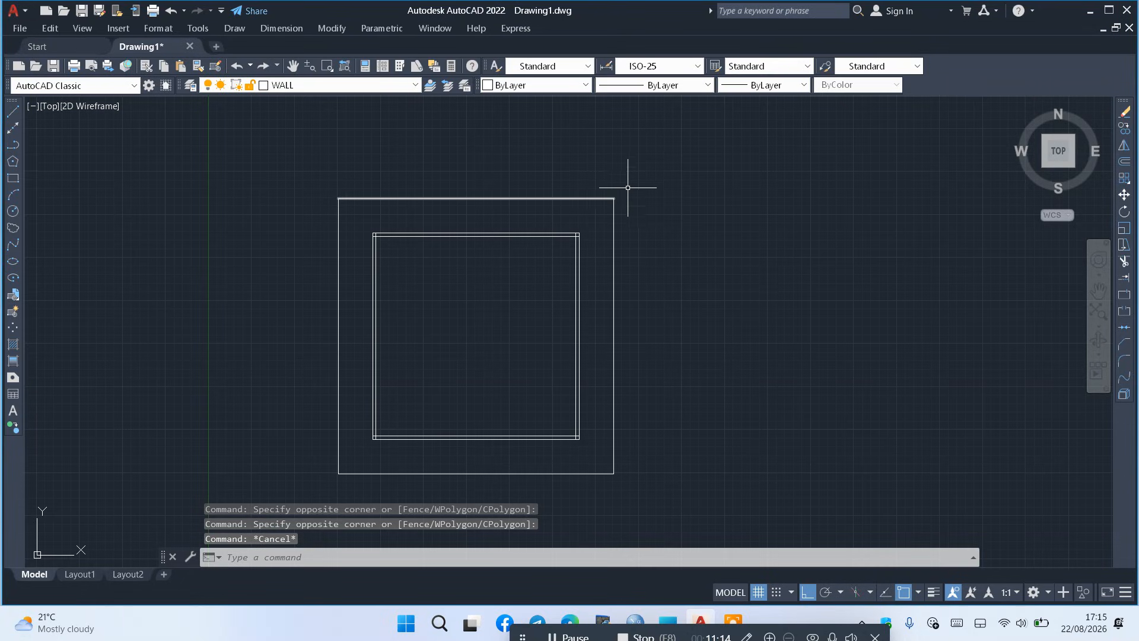
# Select all lines of the inner double square and assign them to the WALL layer
pyautogui.click(580, 224)
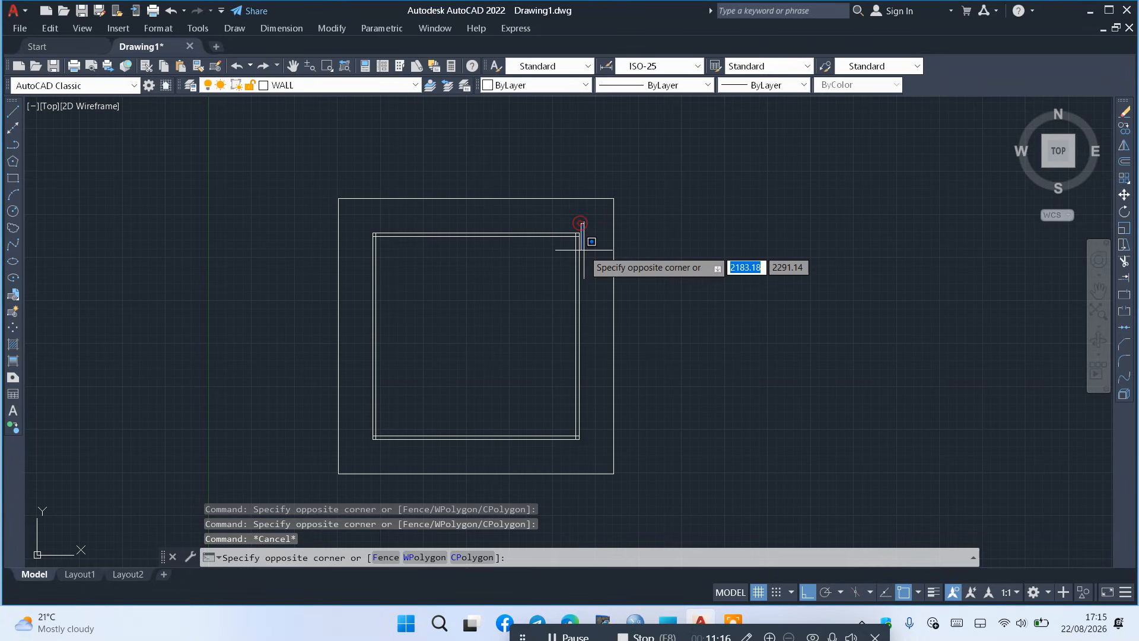
pyautogui.click(376, 436)
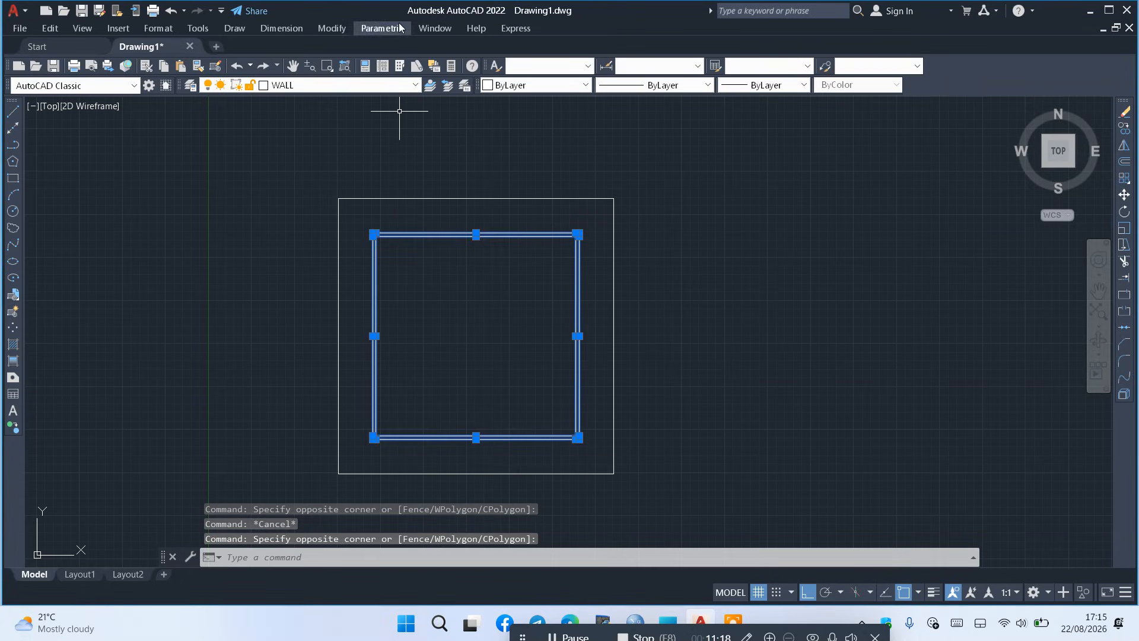
pyautogui.click(392, 91)
pyautogui.click(310, 178)
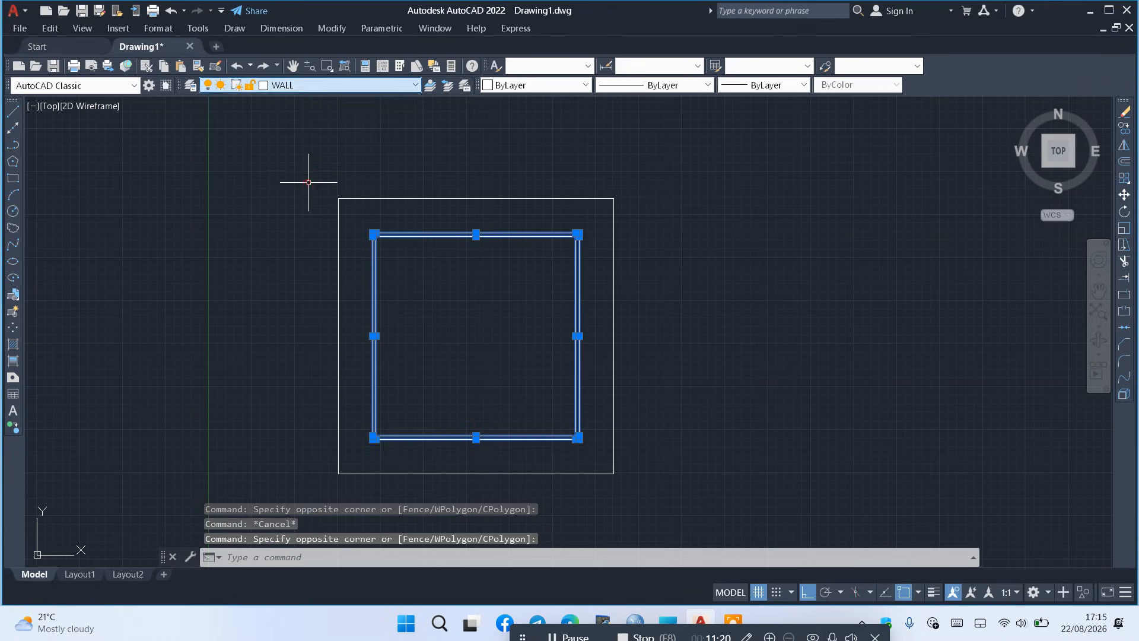
pyautogui.press('Escape')
pyautogui.scroll(-1, 540, 250)
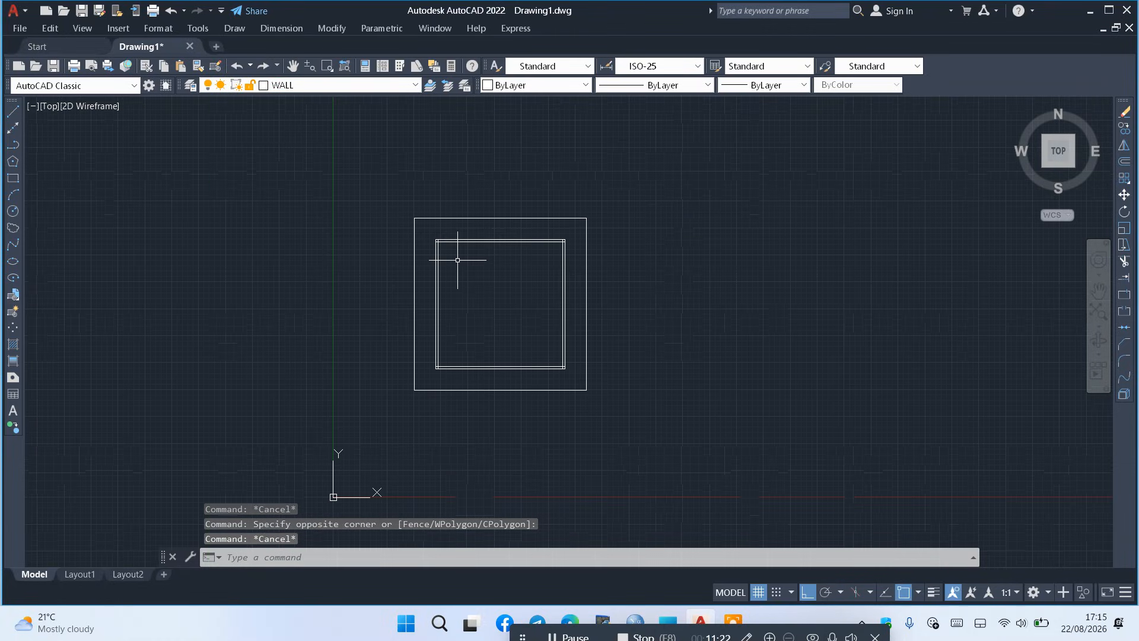
pyautogui.scroll(2, 500, 270)
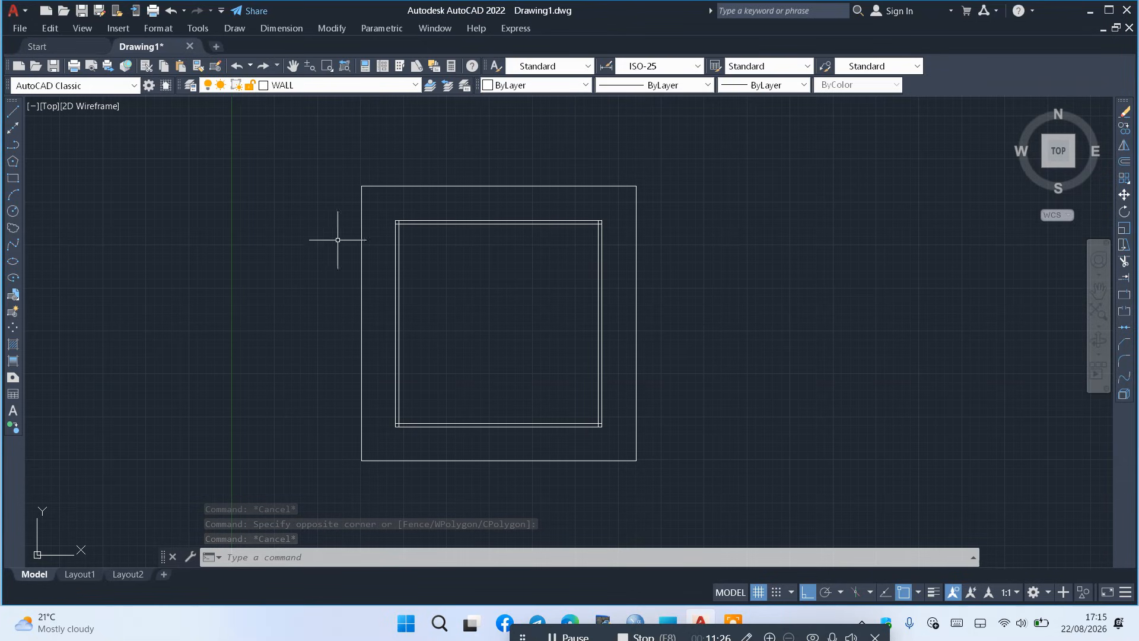
pyautogui.click(380, 85)
pyautogui.click(386, 86)
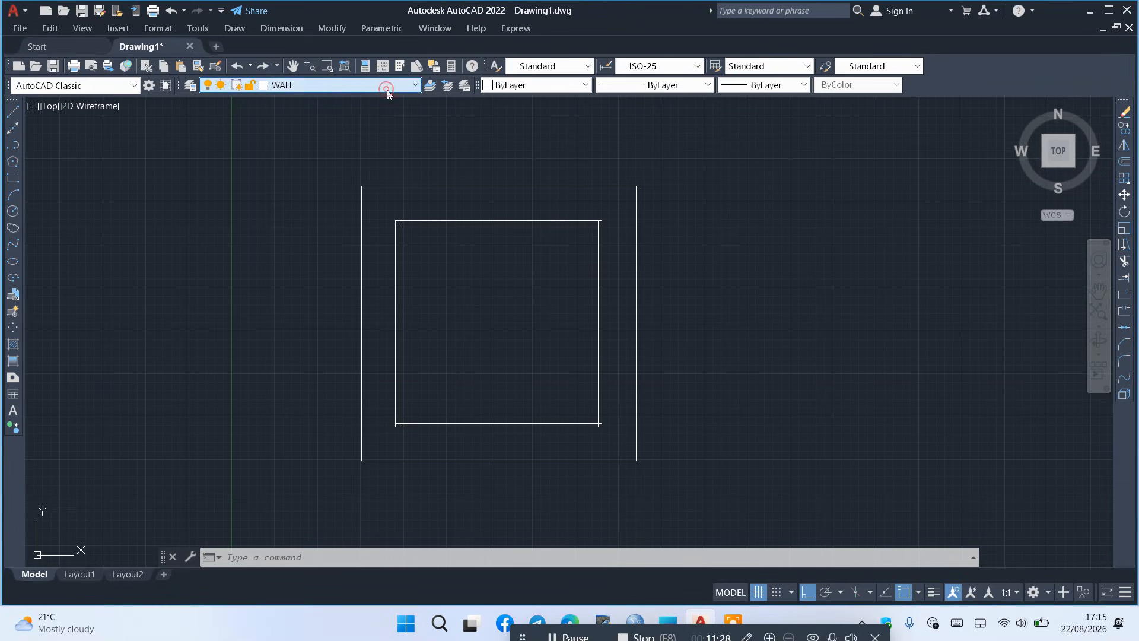
pyautogui.hotkey('ctrl', '2')
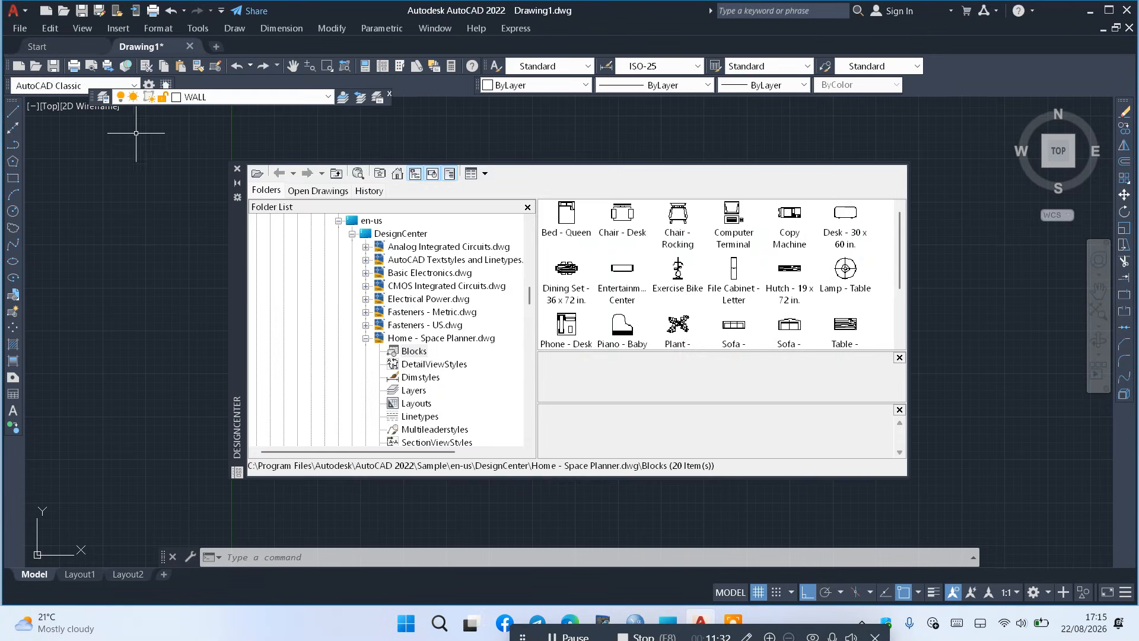
pyautogui.click(238, 170)
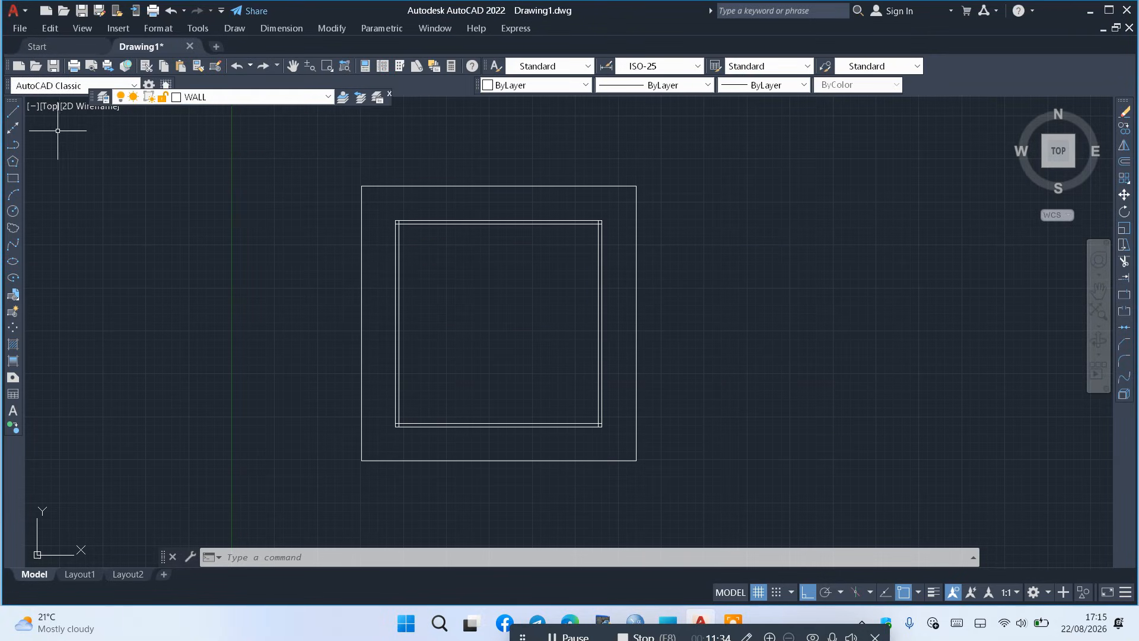
# Make CENTERLINE the current layer and place a vertical construction line through the upper-left outer corner of the inner double square
pyautogui.click(304, 98)
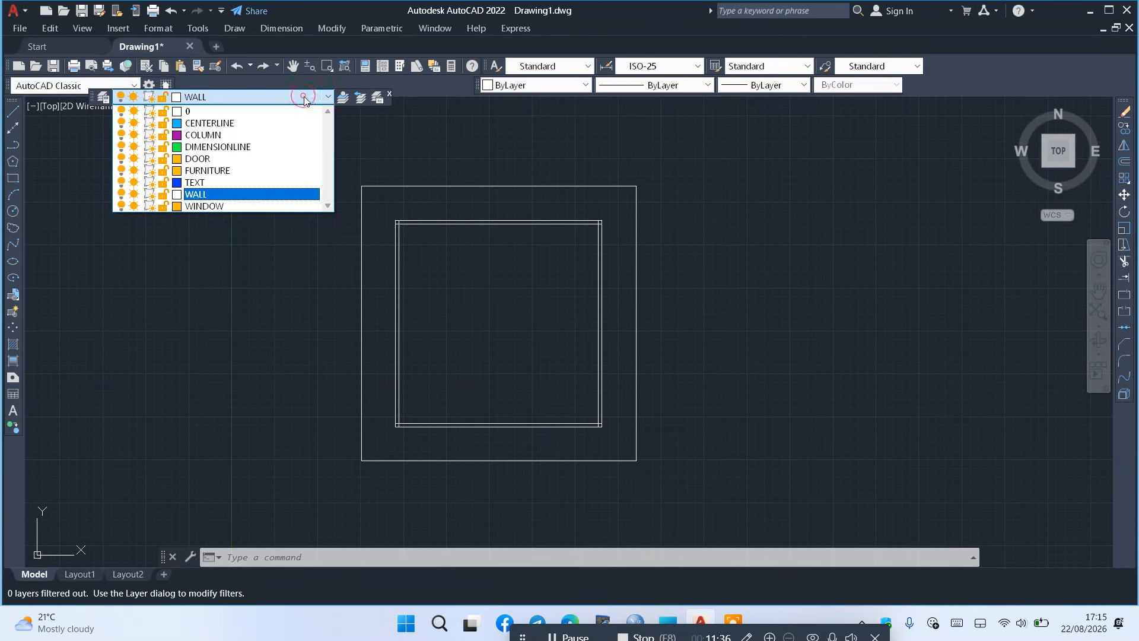
pyautogui.click(229, 126)
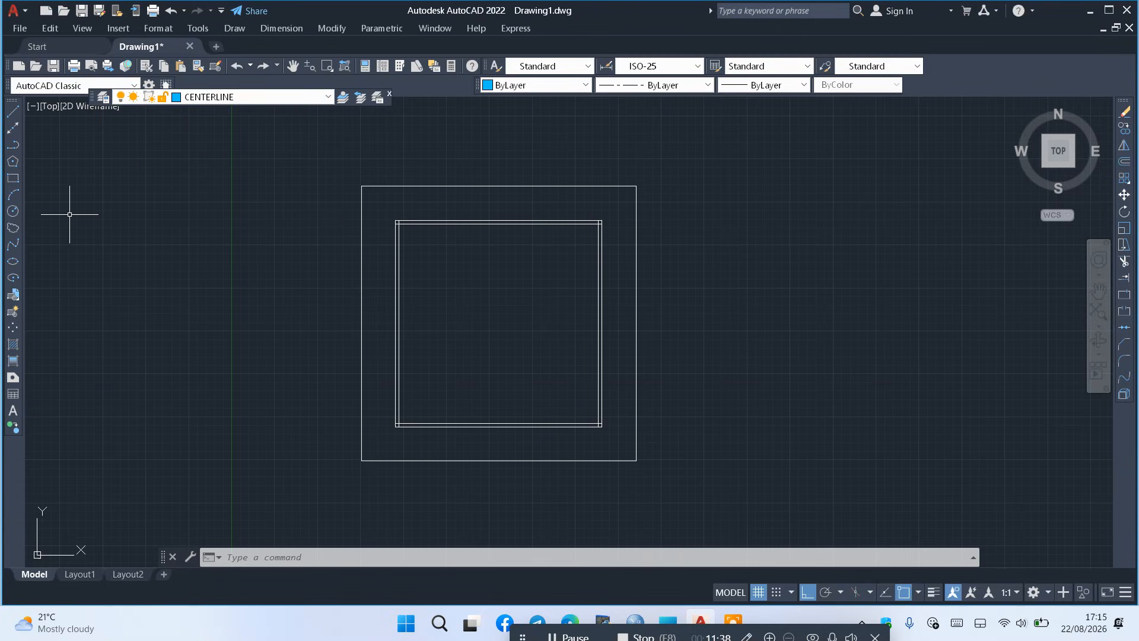
pyautogui.click(14, 126)
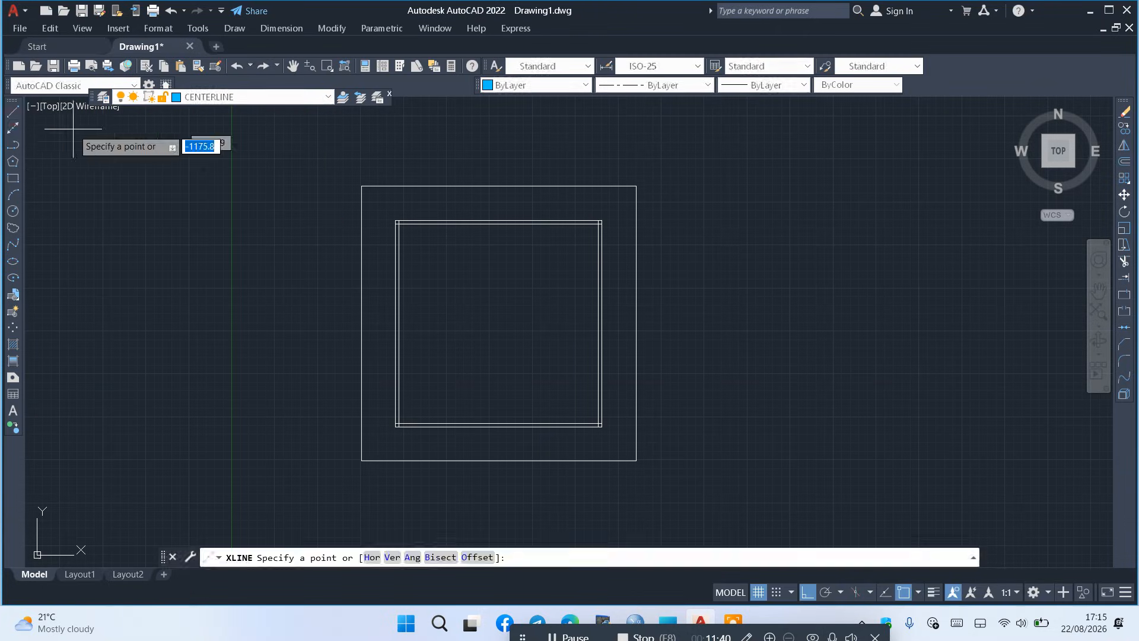
pyautogui.scroll(6, 415, 225)
pyautogui.scroll(4, 368, 212)
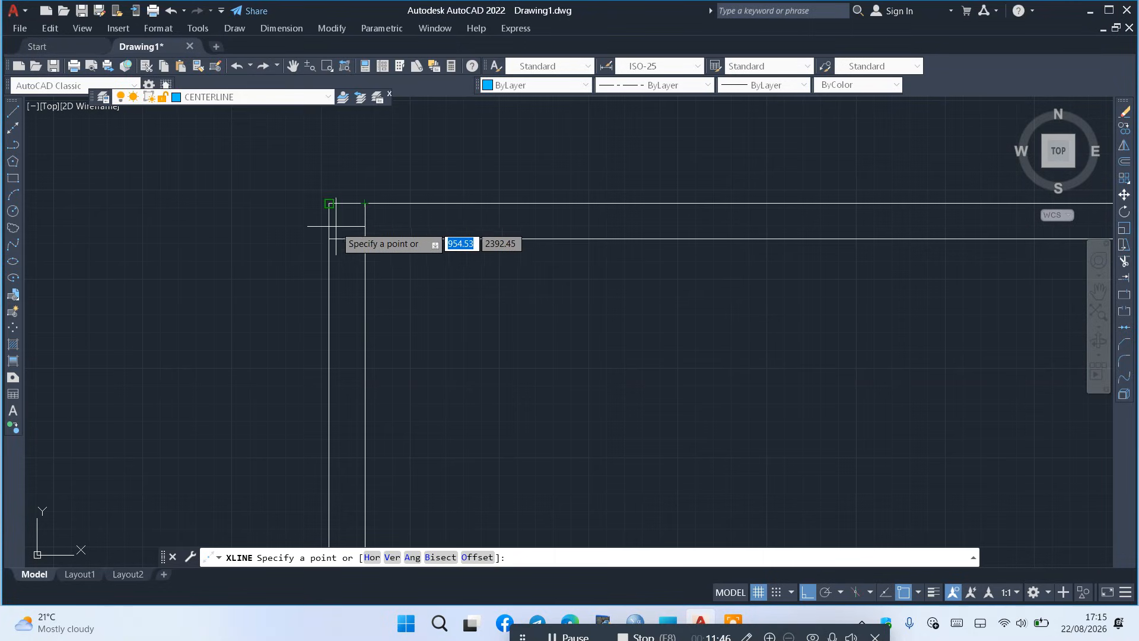
pyautogui.click(329, 204)
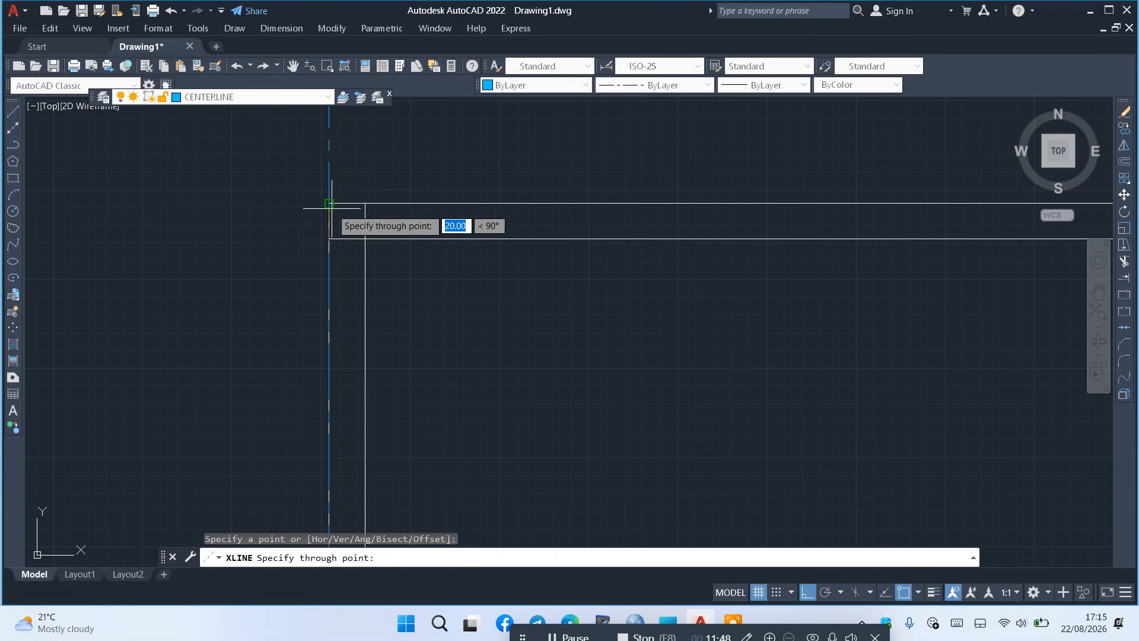
pyautogui.click(331, 205)
pyautogui.press('Return')
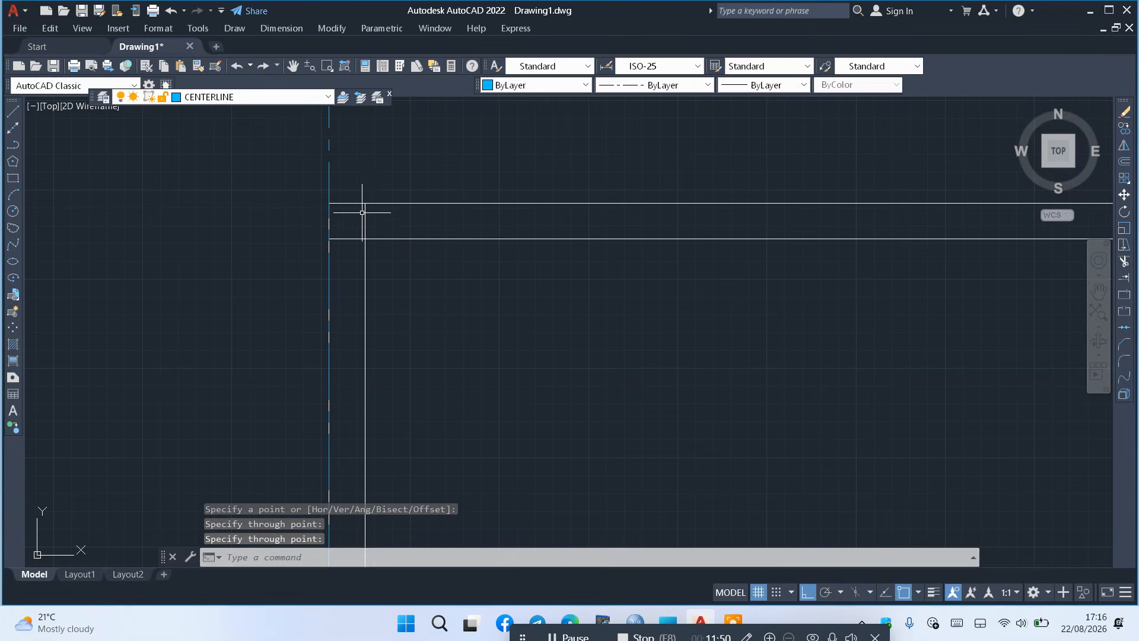
# Place a horizontal construction line through the same upper-left corner, along the top line of the inner double square
pyautogui.click(13, 129)
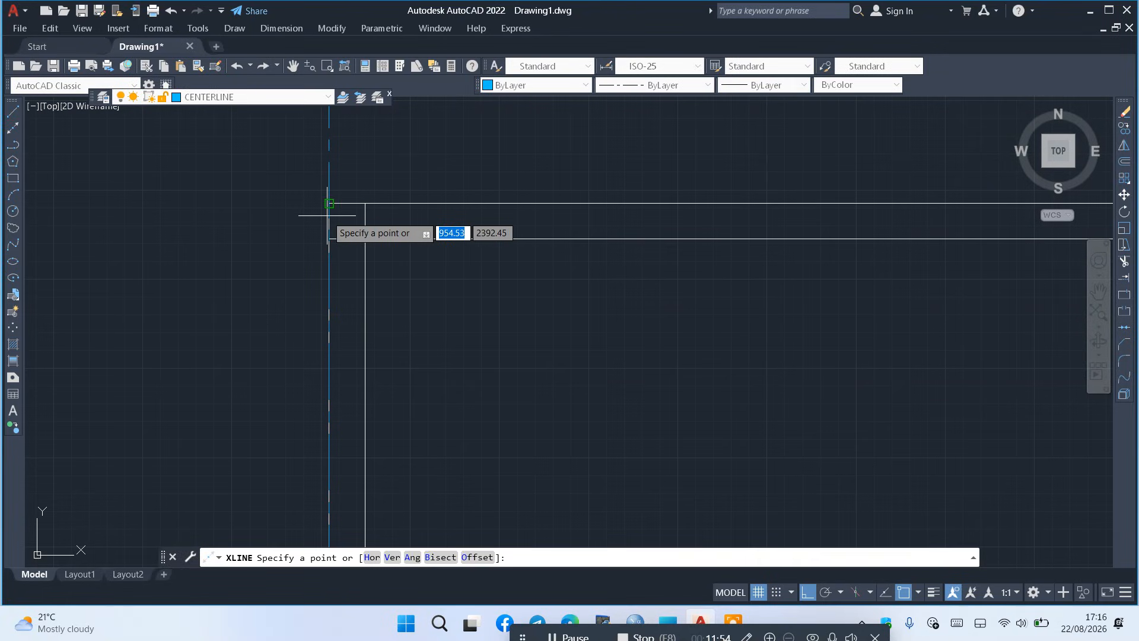
pyautogui.click(329, 205)
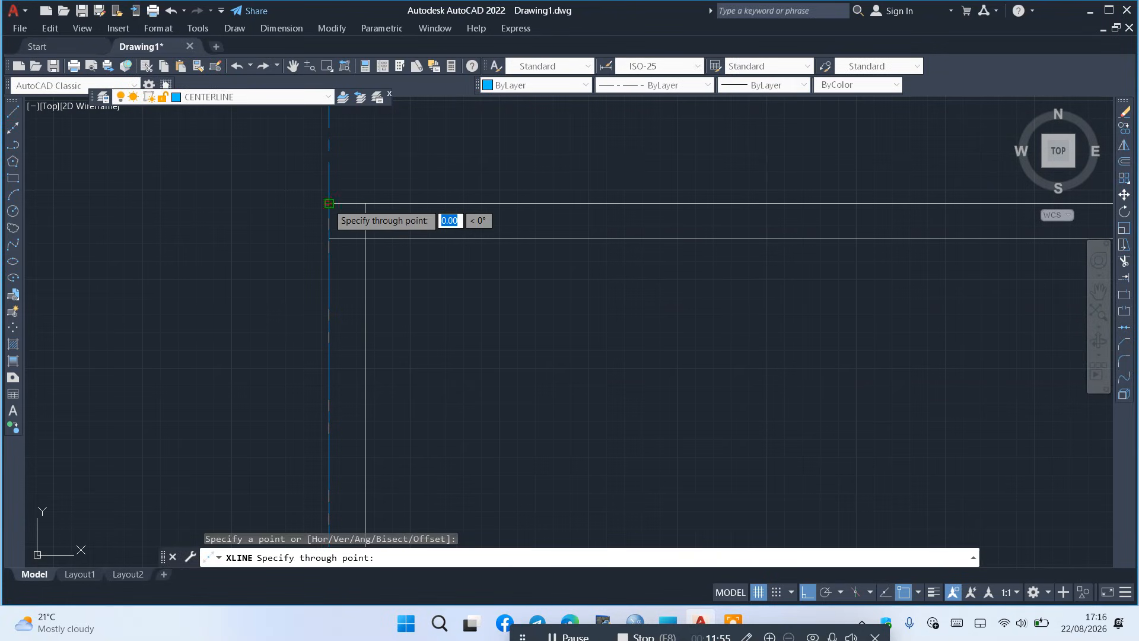
pyautogui.click(365, 203)
pyautogui.press('Return')
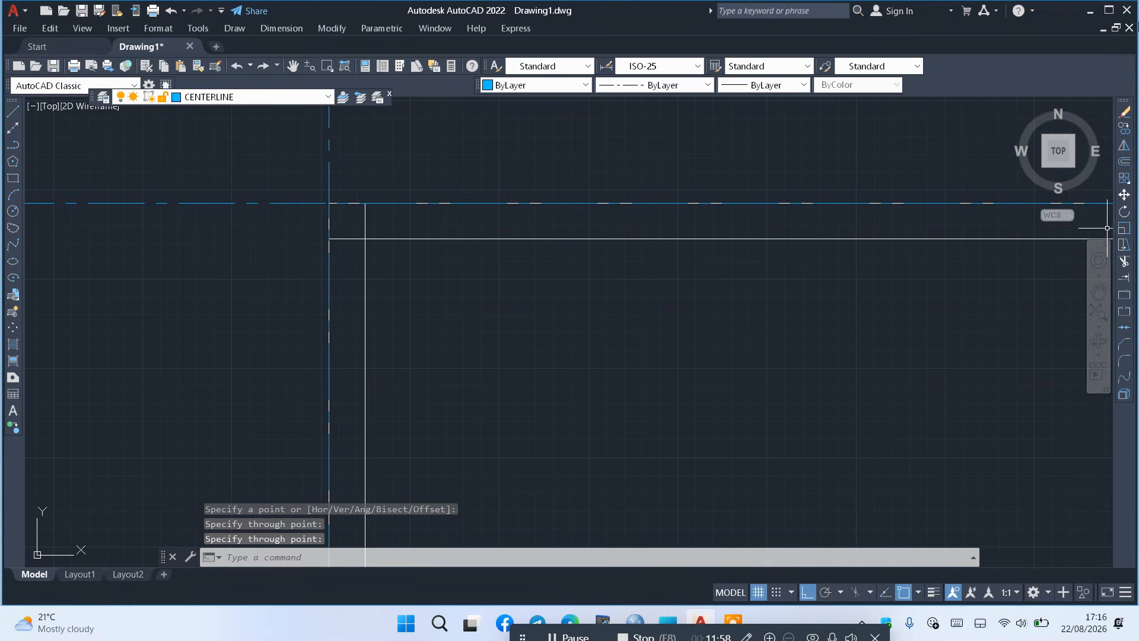
# Offset the horizontal construction line 10 downward and the vertical one 10 to the right, into the middle of the walls
pyautogui.click(1131, 165)
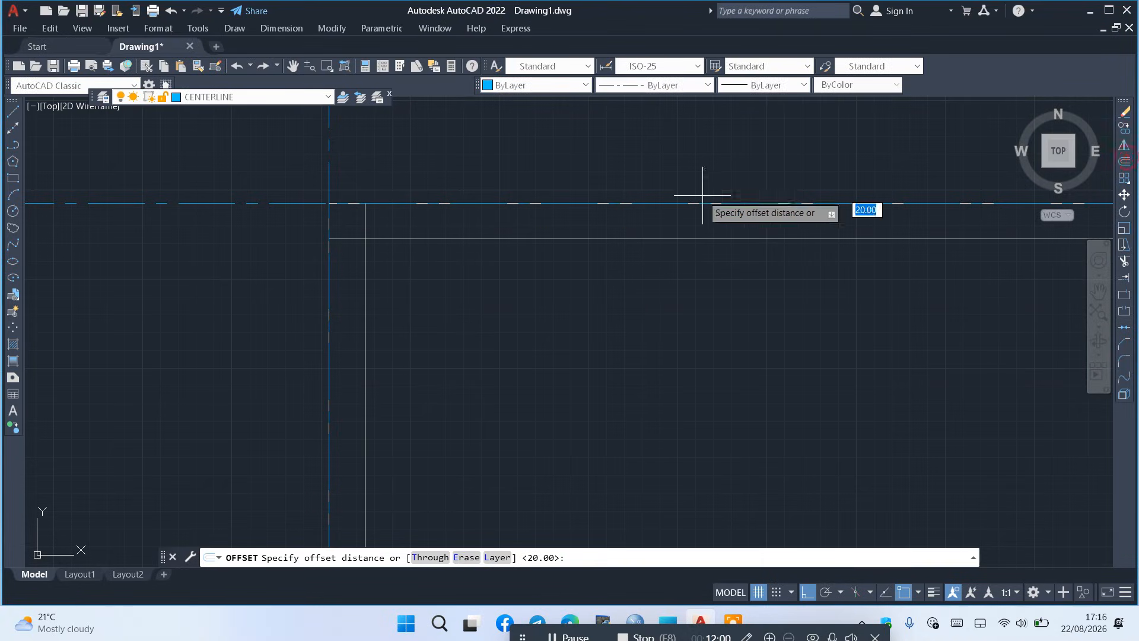
pyautogui.write('1')
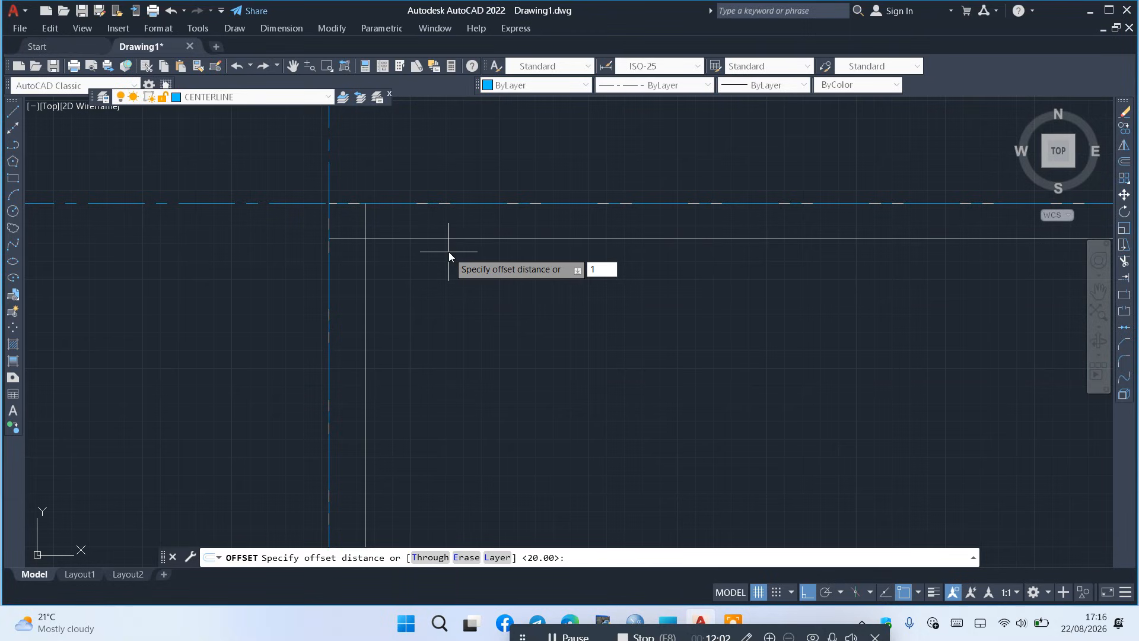
pyautogui.write('0')
pyautogui.press('Return')
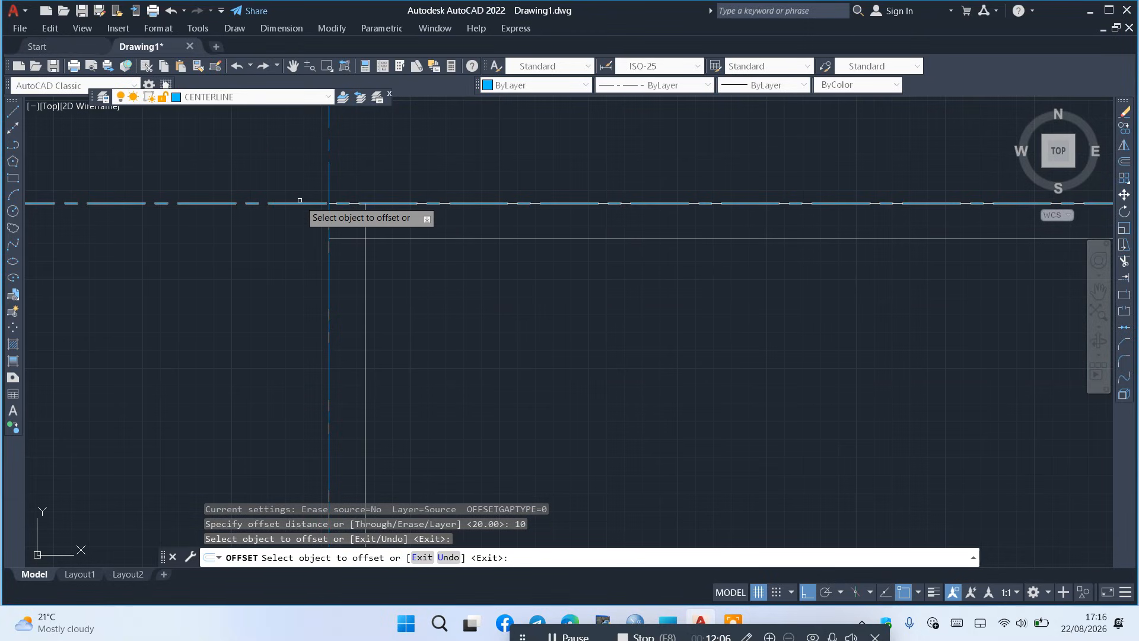
pyautogui.click(299, 202)
pyautogui.click(297, 263)
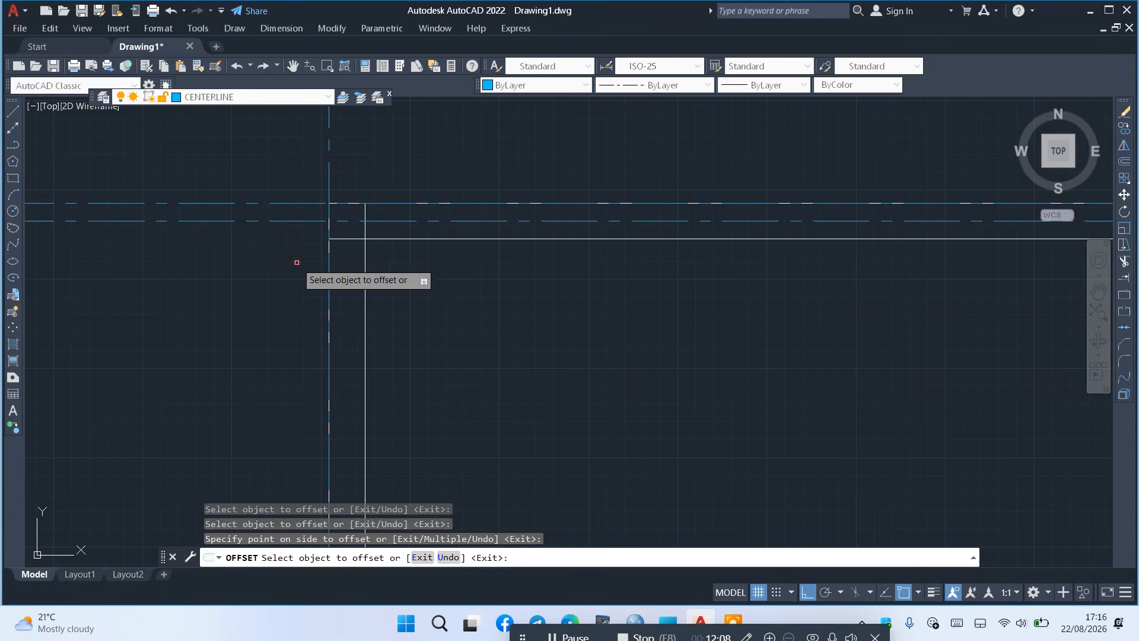
pyautogui.click(329, 174)
pyautogui.click(445, 166)
pyautogui.rightClick(430, 156)
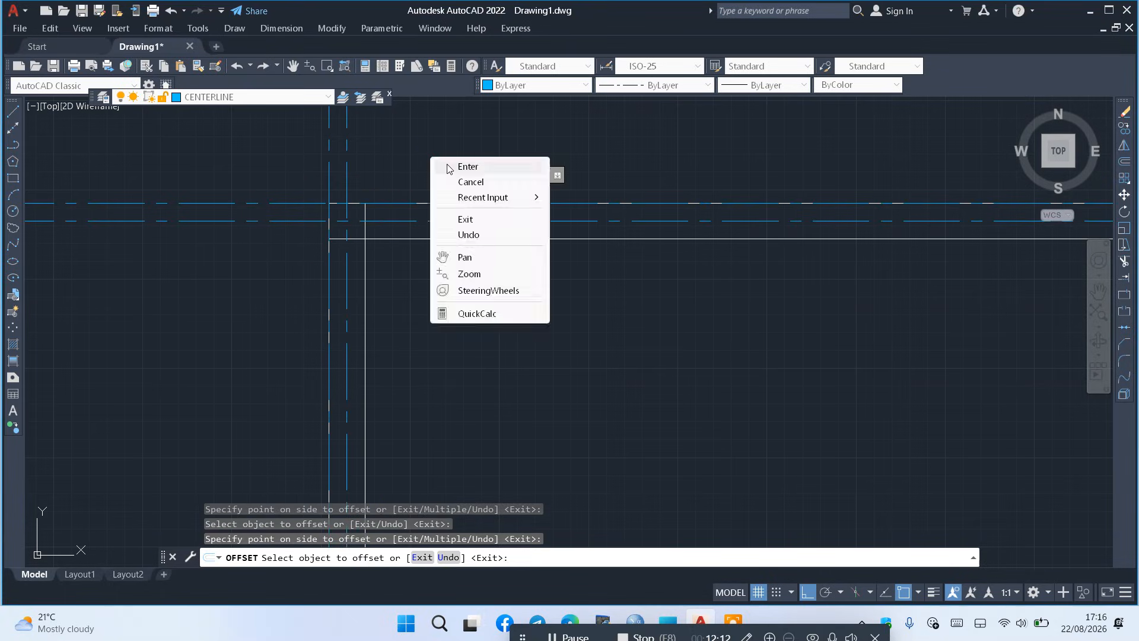
pyautogui.click(466, 167)
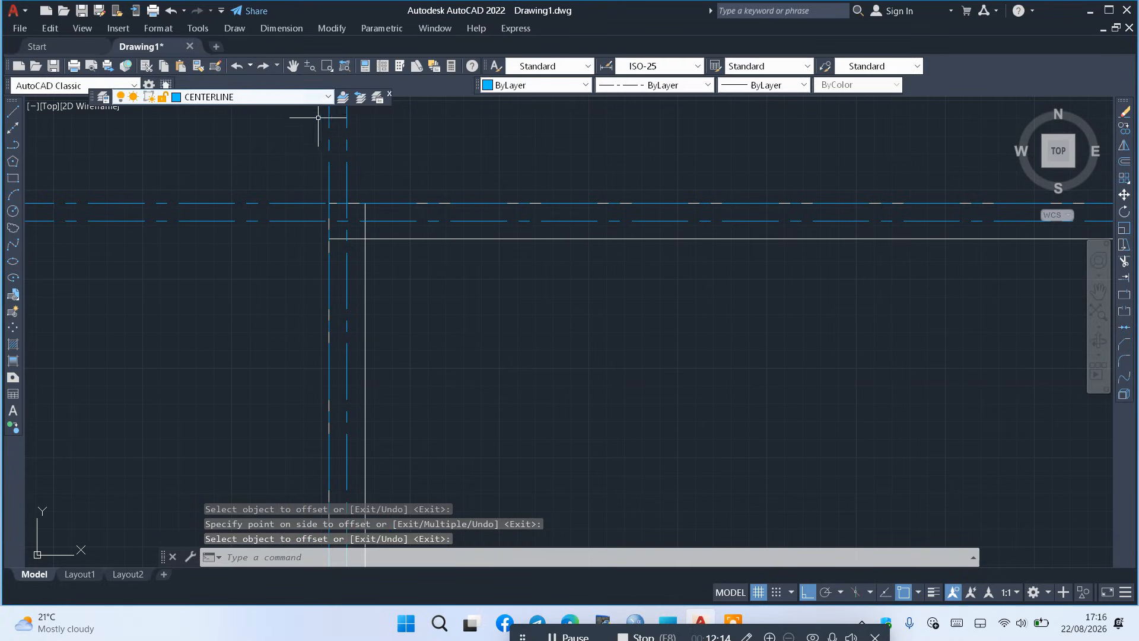
# Delete the two original construction lines on the outer wall faces, keeping only the offset centrelines
pyautogui.click(338, 148)
pyautogui.click(295, 172)
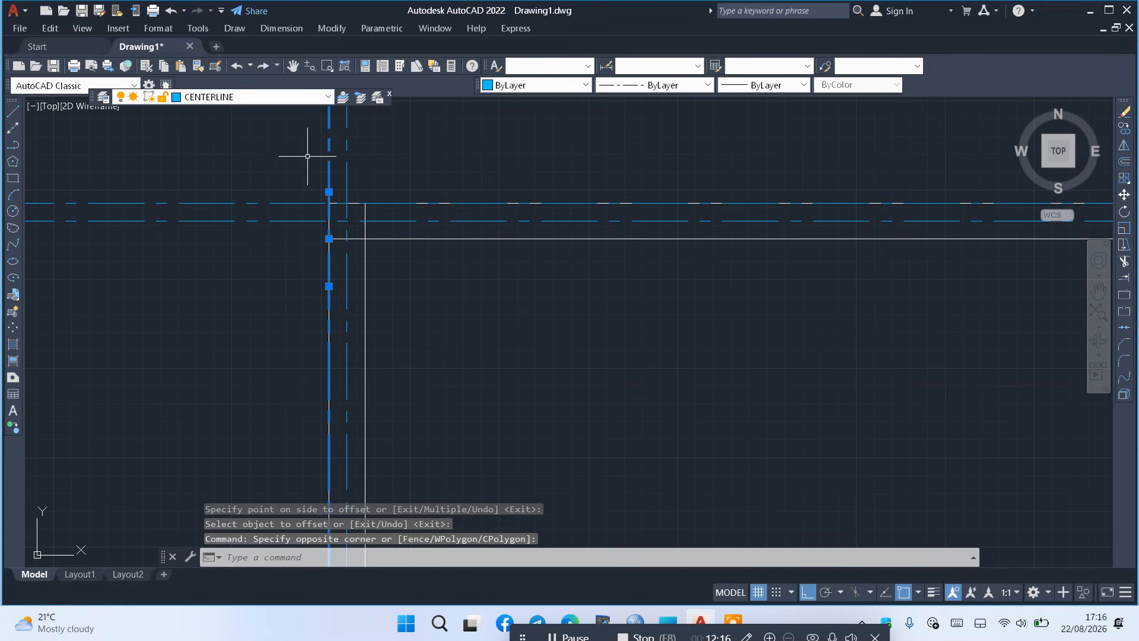
pyautogui.press('Delete')
pyautogui.click(286, 184)
pyautogui.click(223, 208)
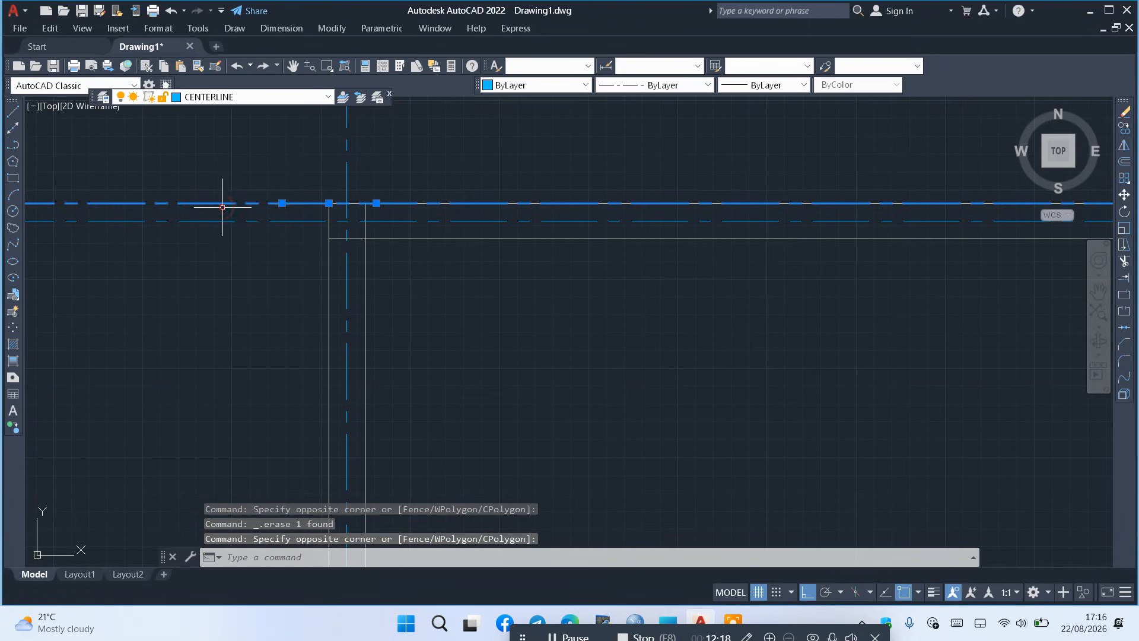
pyautogui.press('Delete')
pyautogui.scroll(-5, 267, 310)
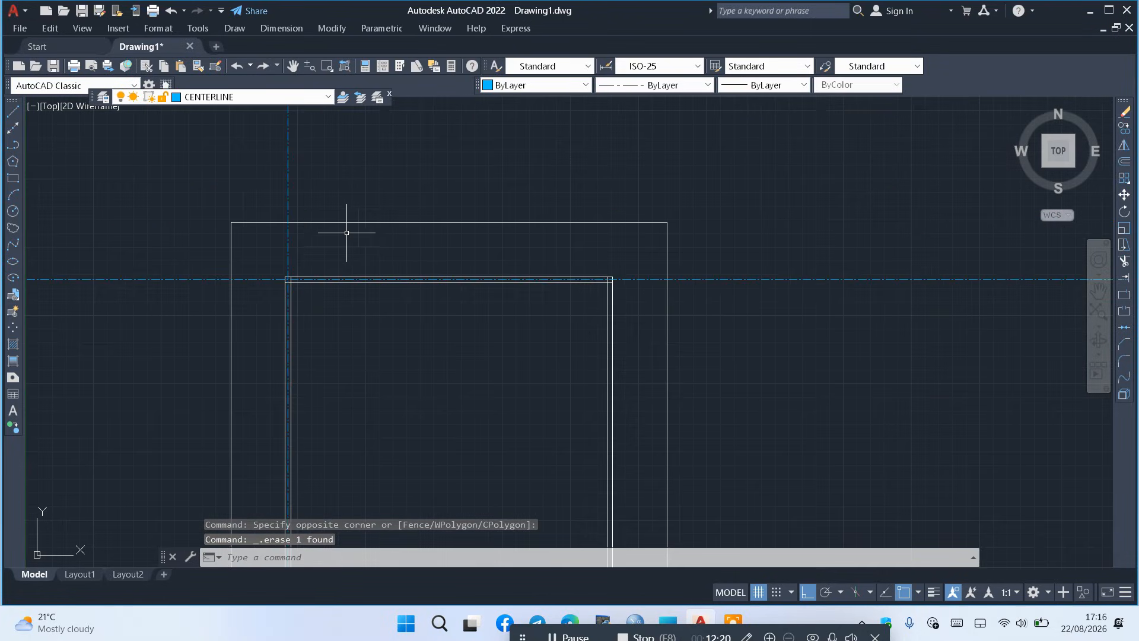
pyautogui.click(12, 129)
pyautogui.scroll(5, 620, 299)
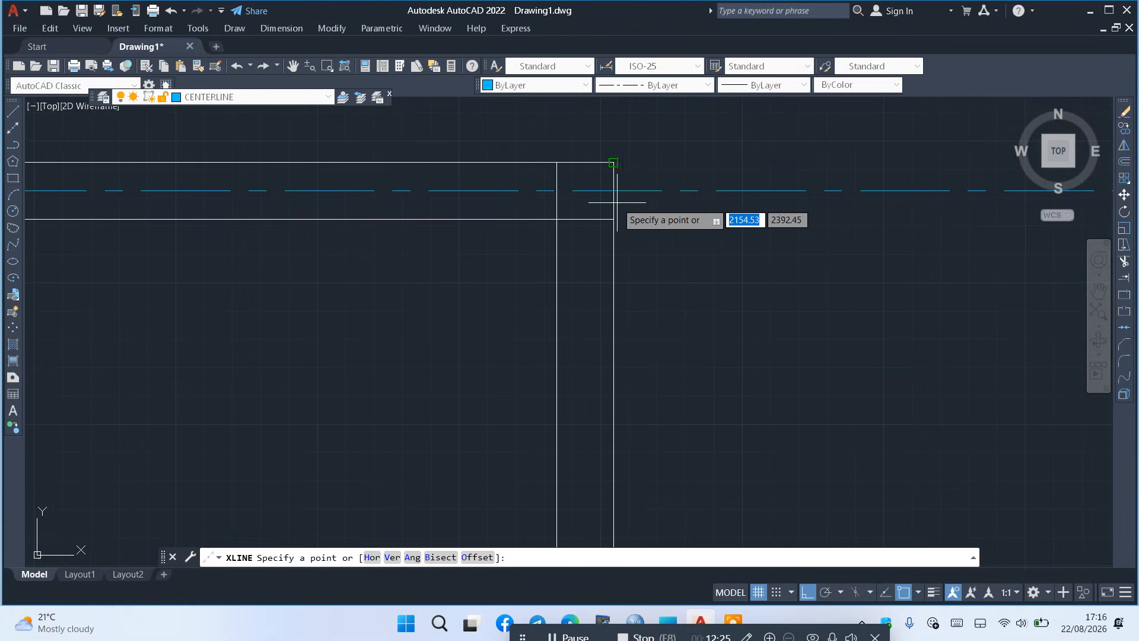
pyautogui.click(613, 162)
pyautogui.click(612, 236)
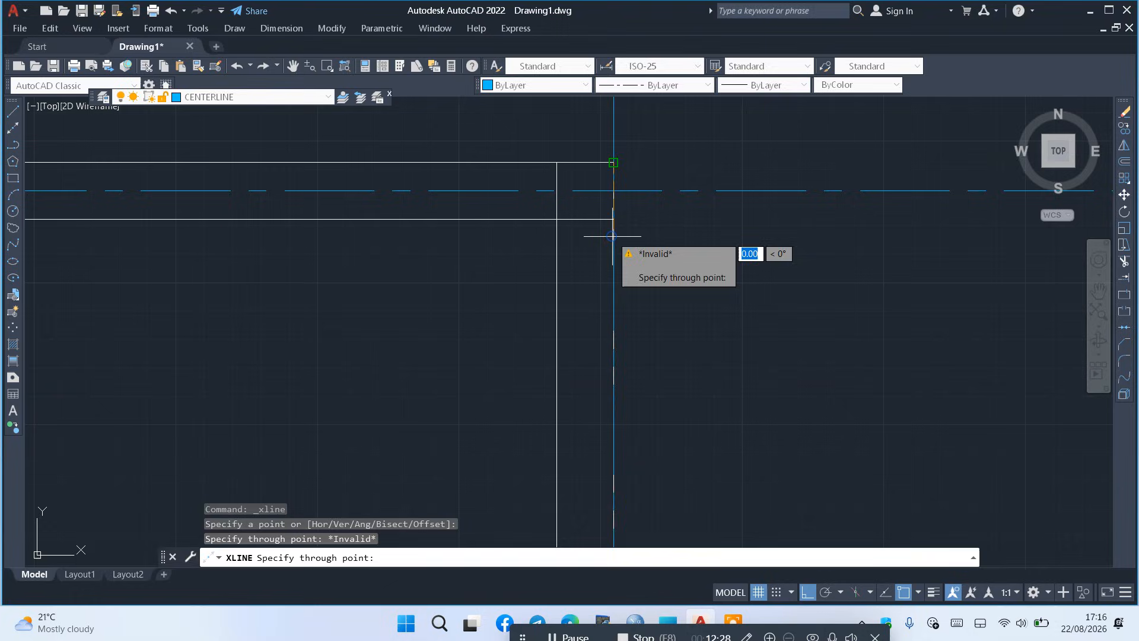
pyautogui.press('Return')
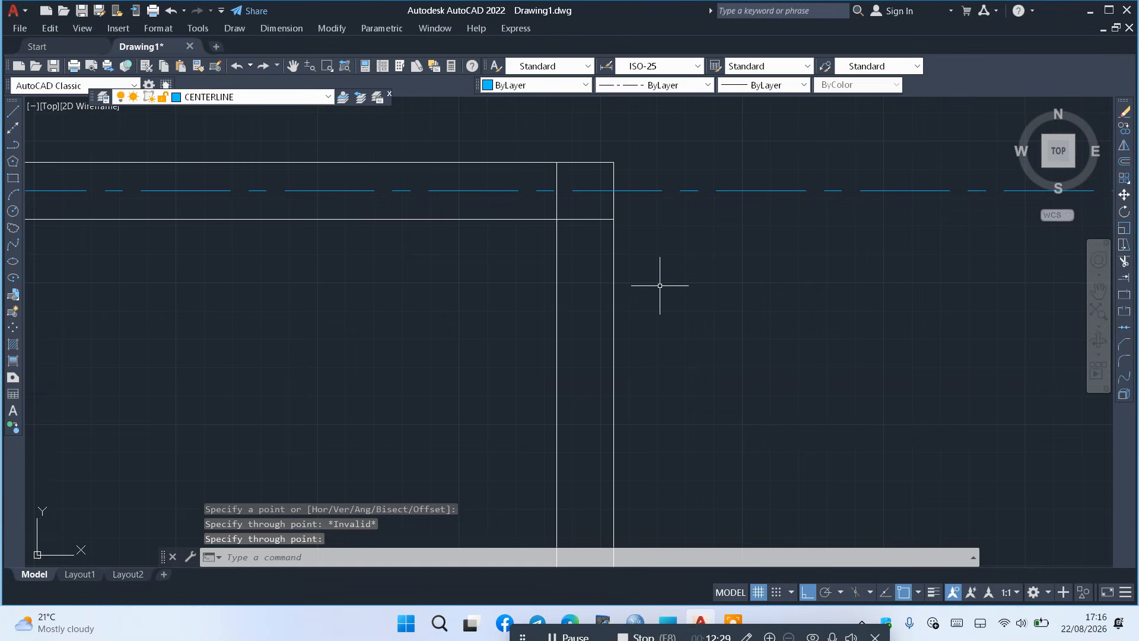
# Place a vertical construction line through the upper-right outer corner of the inner double square, along the right wall's outer face
pyautogui.click(13, 128)
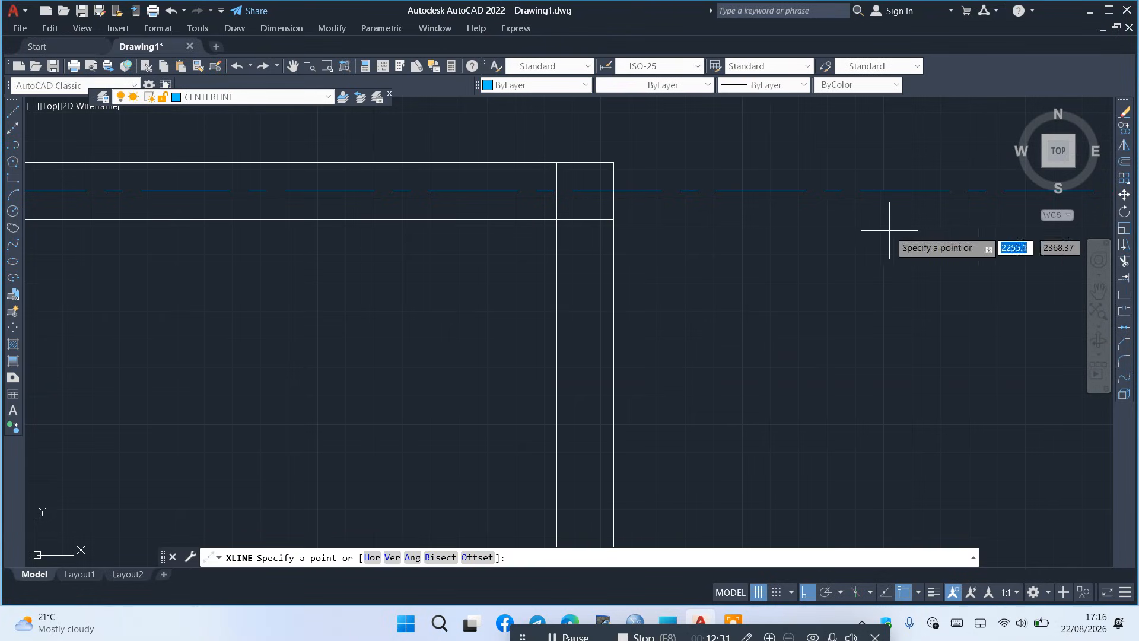
pyautogui.click(614, 219)
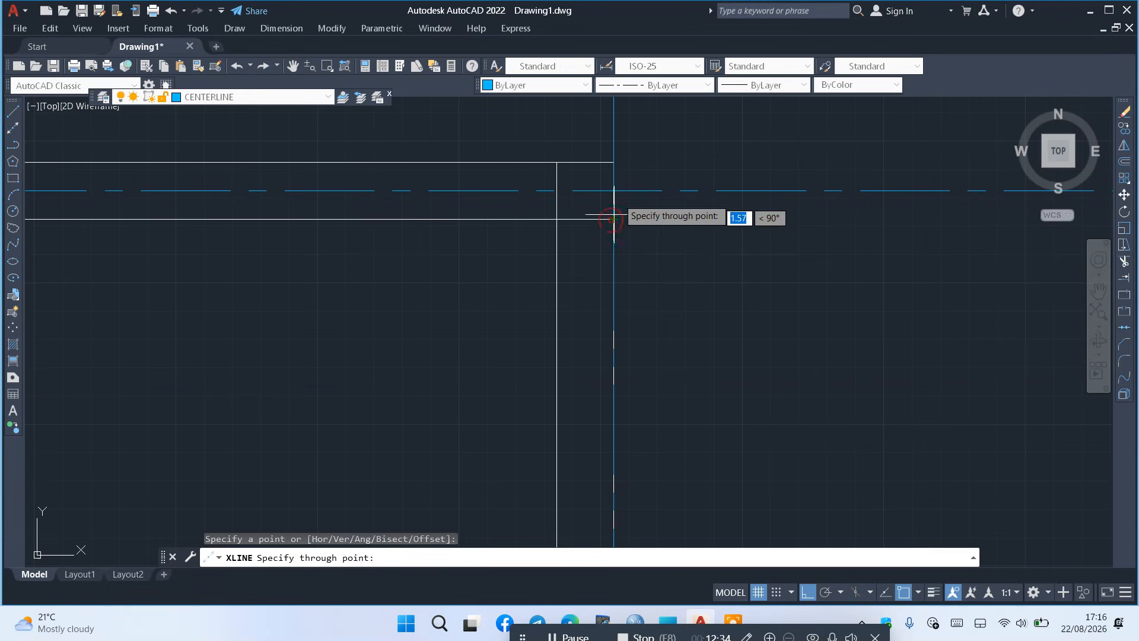
pyautogui.click(613, 162)
pyautogui.press('Return')
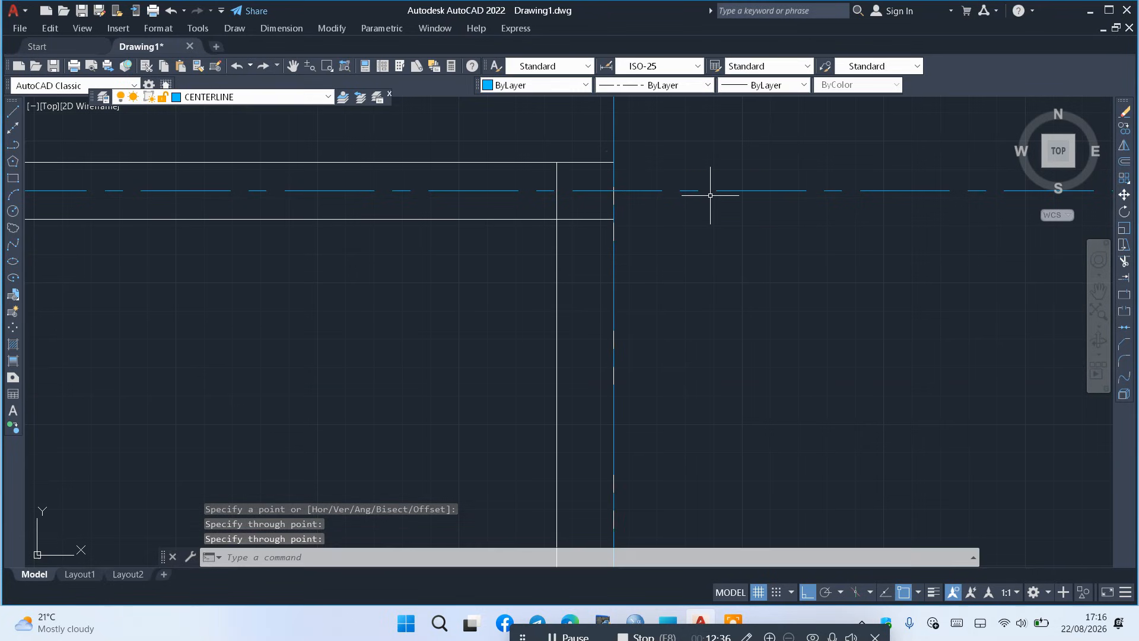
pyautogui.scroll(-4, 528, 133)
pyautogui.scroll(-5, 560, 133)
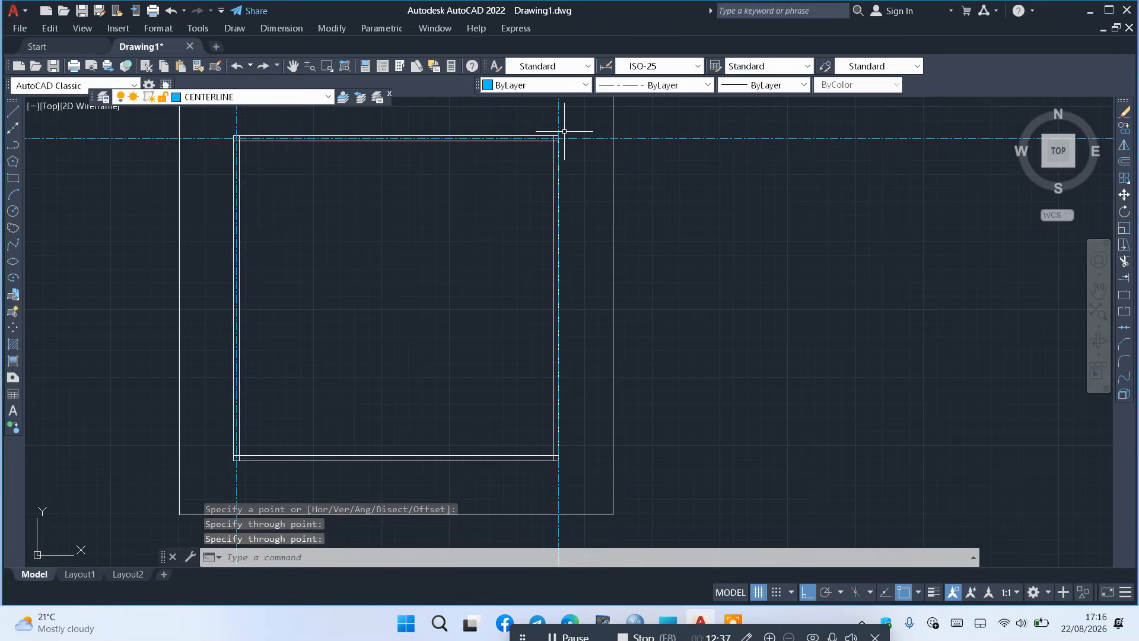
pyautogui.click(16, 126)
pyautogui.scroll(6, 633, 513)
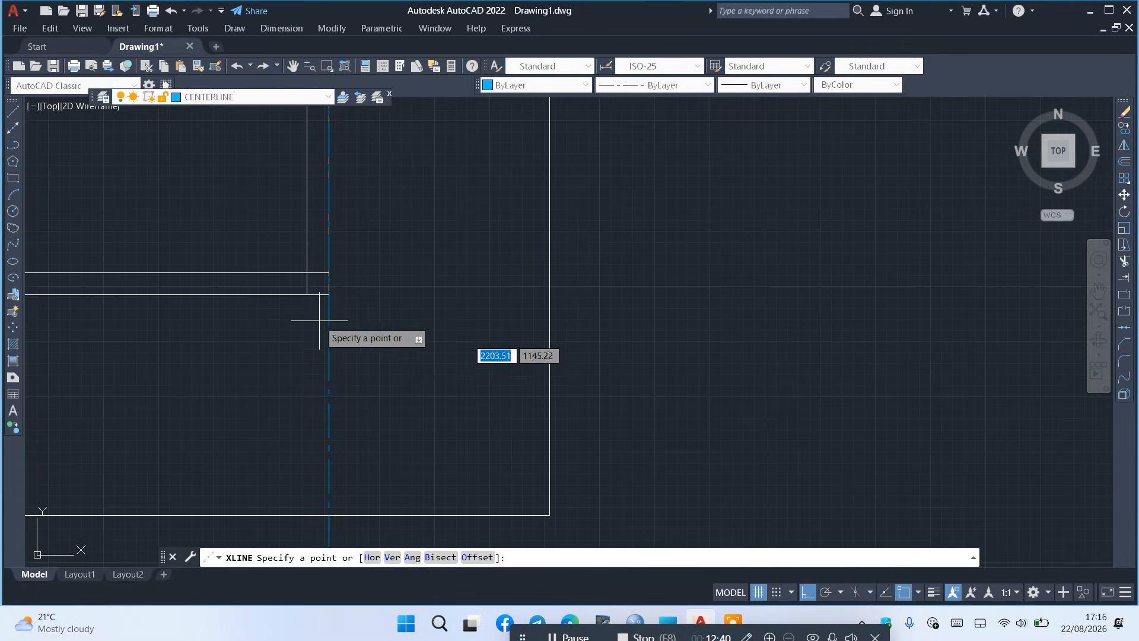
pyautogui.click(307, 295)
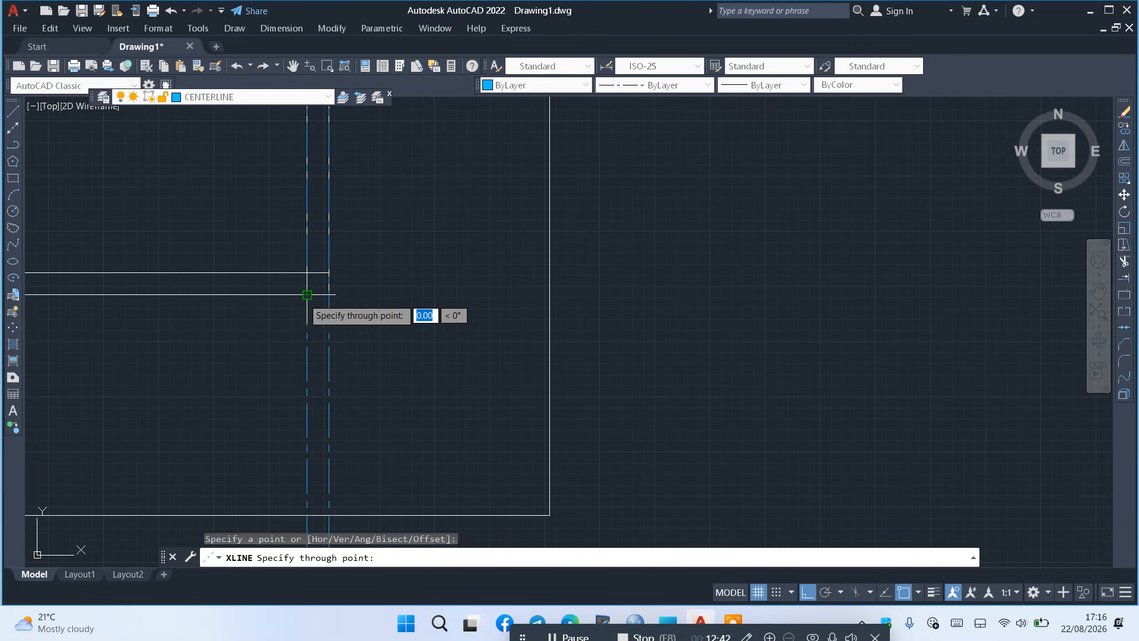
pyautogui.click(329, 294)
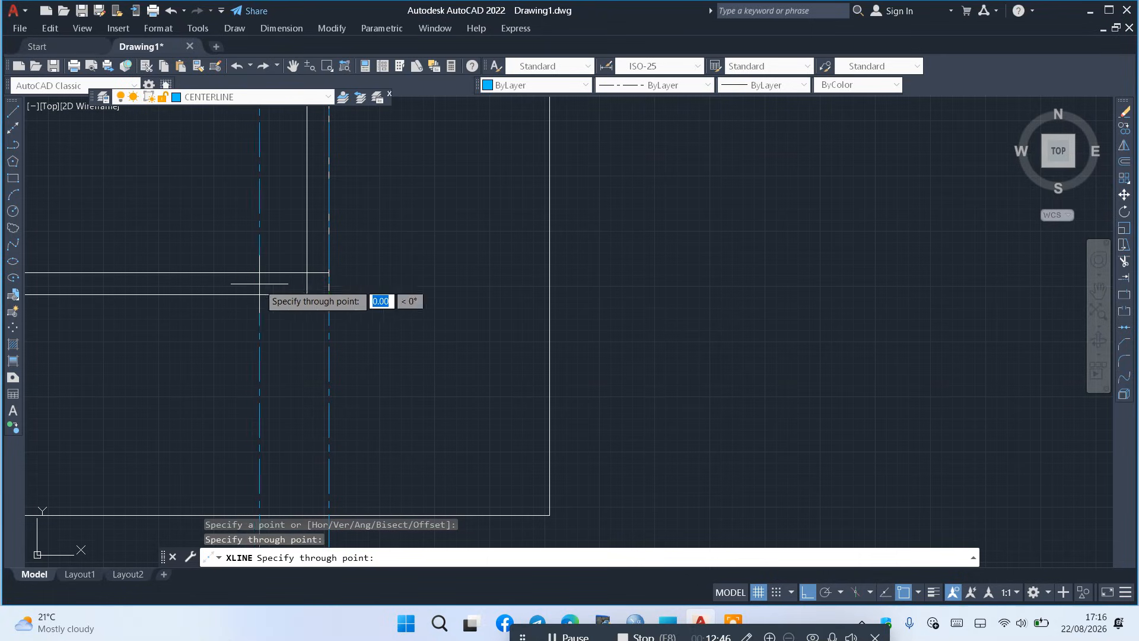
pyautogui.press('Escape')
# Place a horizontal construction line along the bottom wall's outer face, through the lower-right outer corner of the inner double square
pyautogui.click(12, 128)
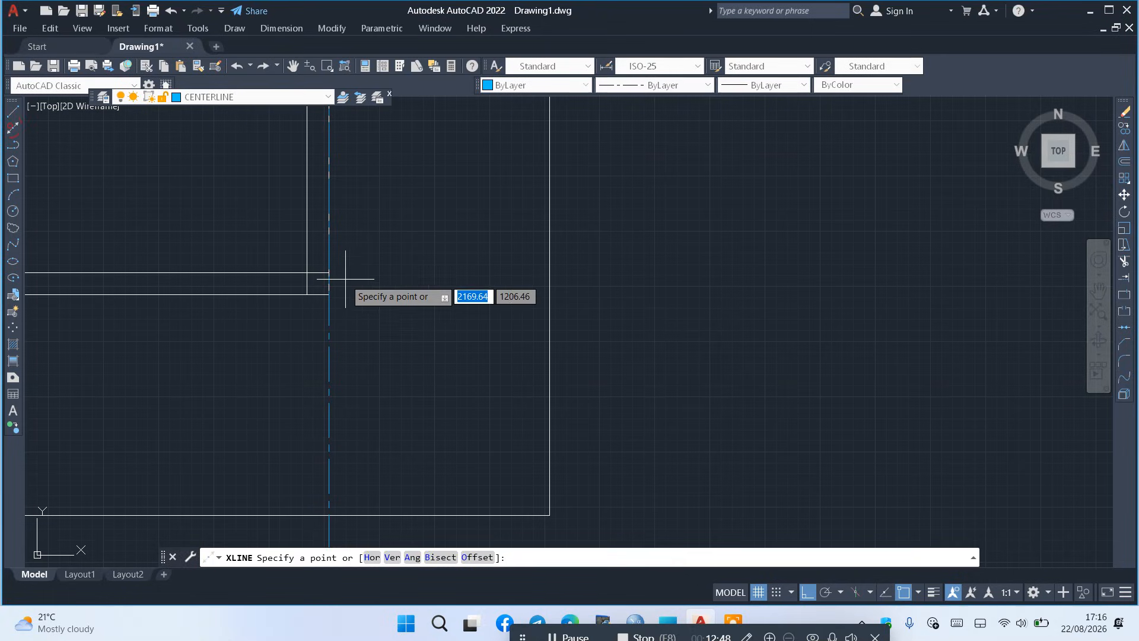
pyautogui.click(307, 295)
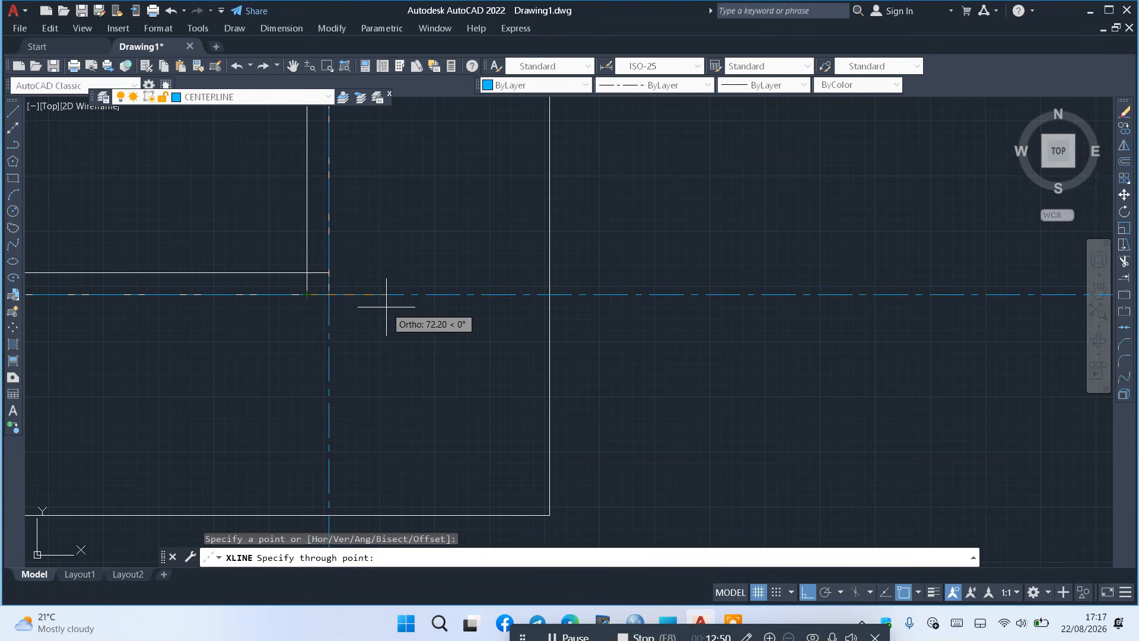
pyautogui.click(330, 295)
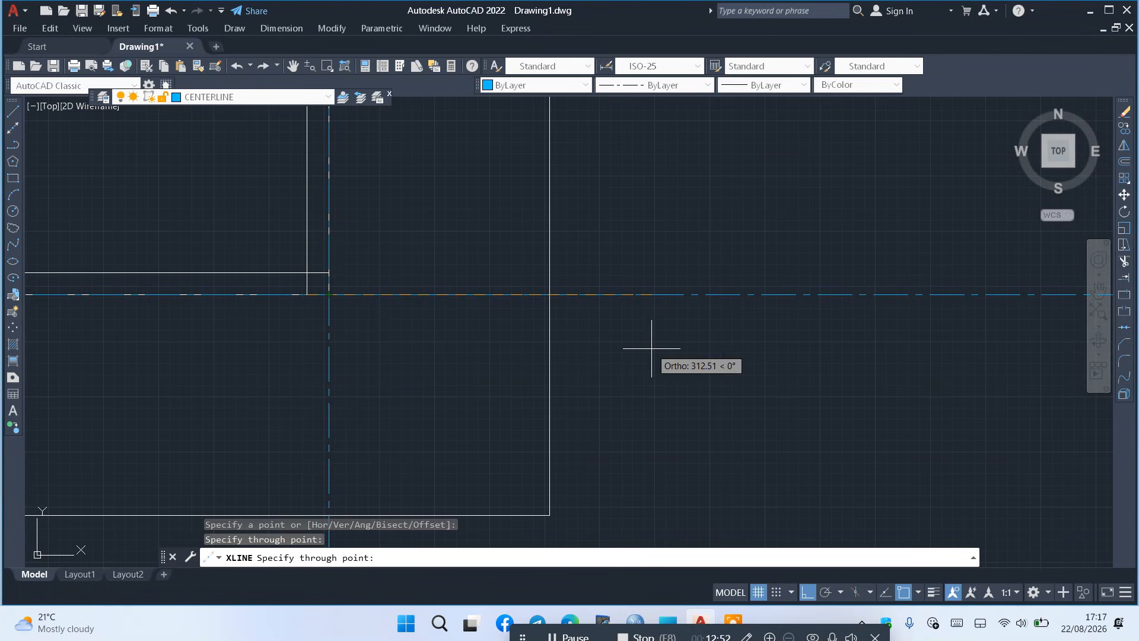
pyautogui.press('Escape')
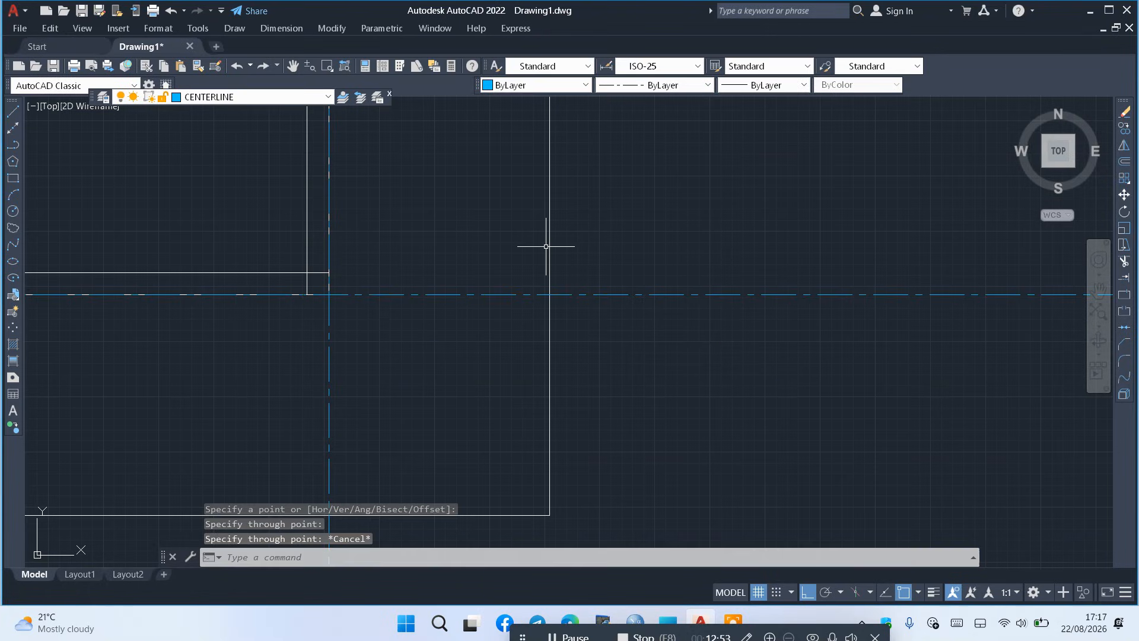
# Offset the bottom horizontal construction line 10 upward and the right vertical one 10 to the left, into the middle of the walls
pyautogui.click(1122, 166)
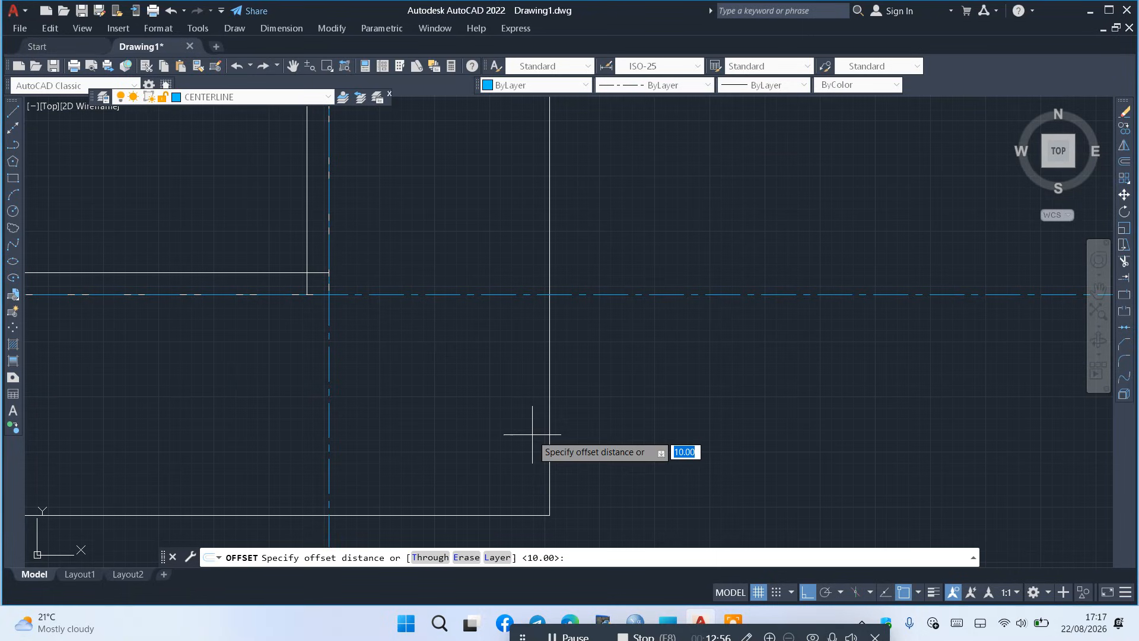
pyautogui.write('10')
pyautogui.press('Return')
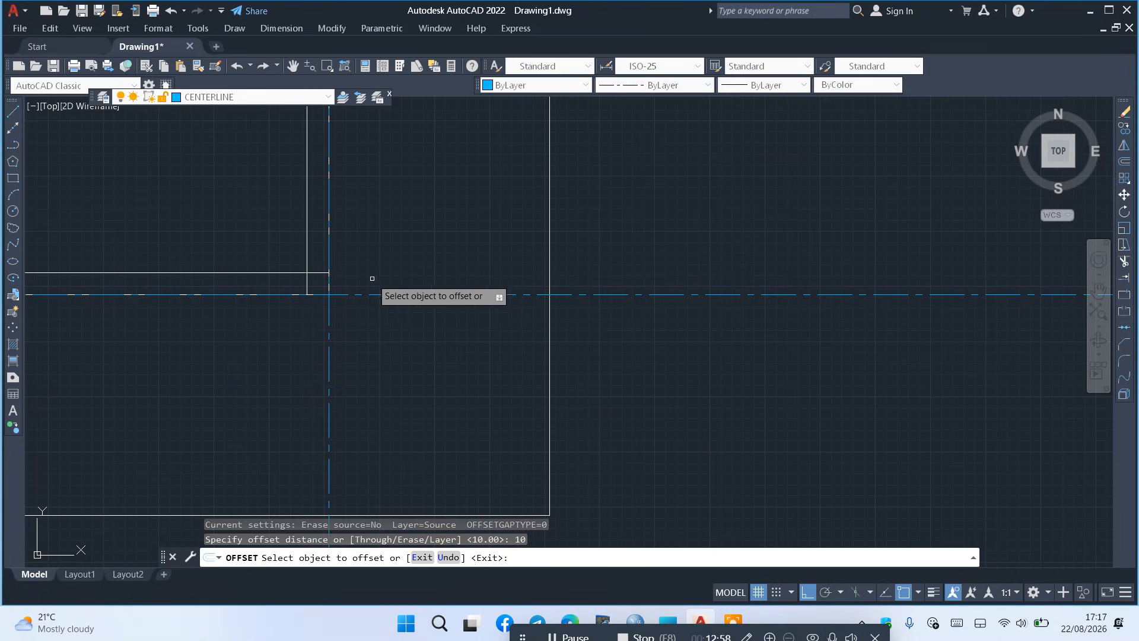
pyautogui.click(391, 293)
pyautogui.click(407, 270)
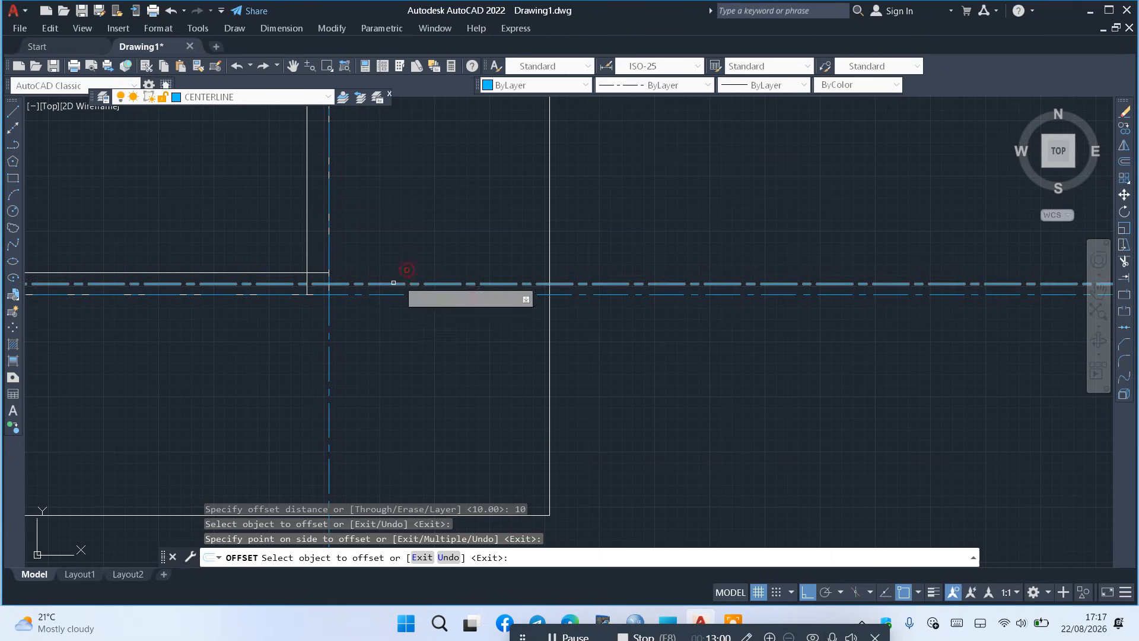
pyautogui.click(329, 203)
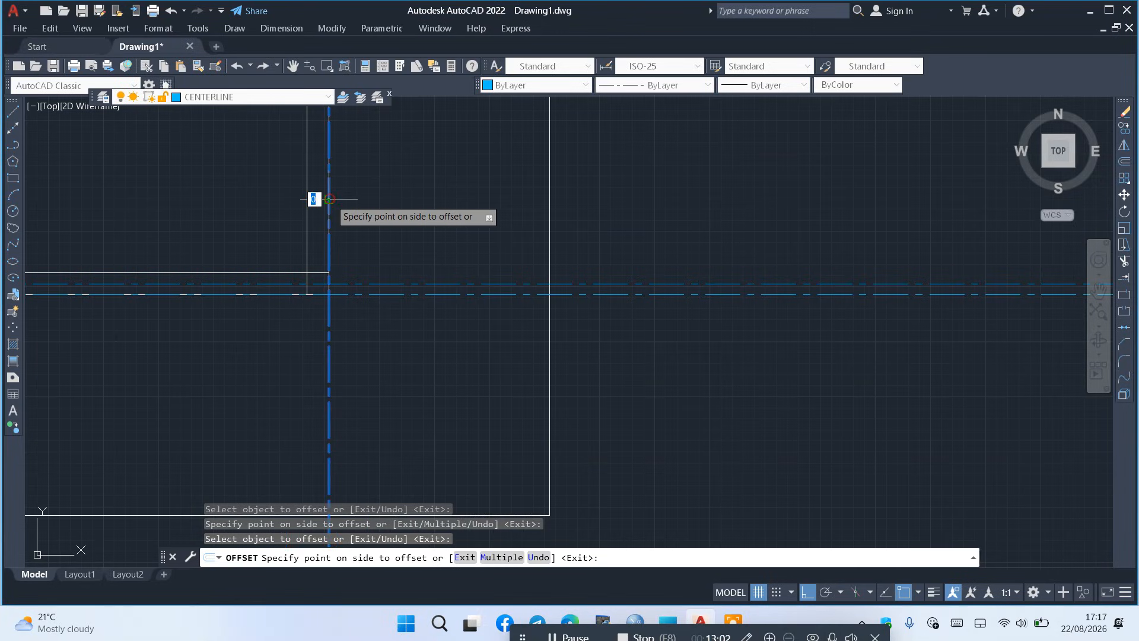
pyautogui.click(303, 201)
pyautogui.rightClick(498, 237)
pyautogui.click(520, 244)
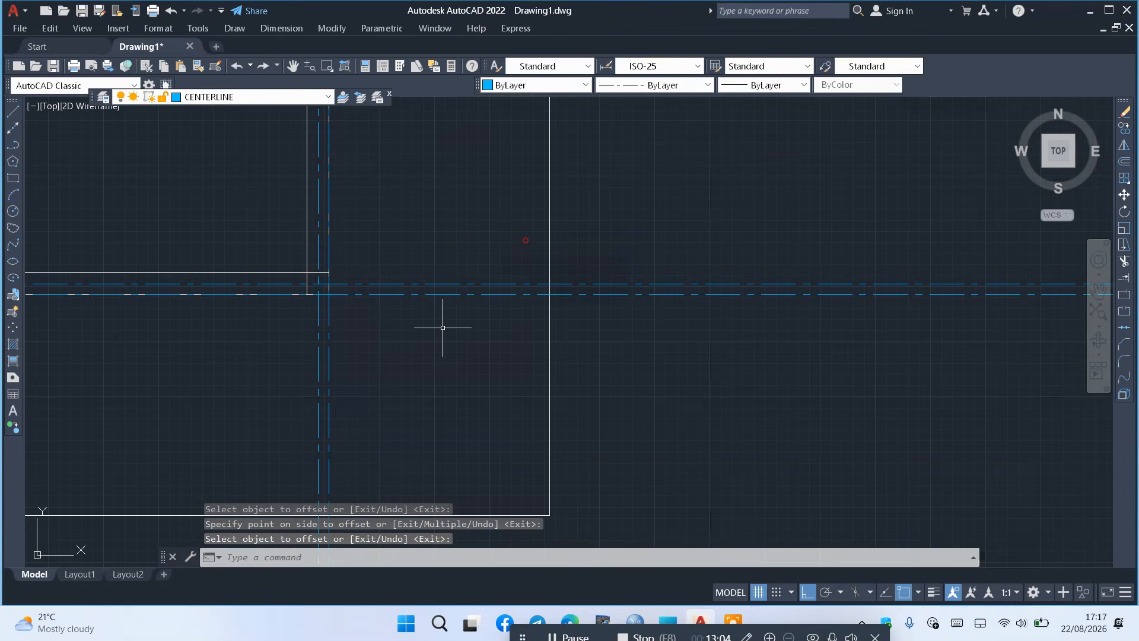
# Delete the two original construction lines on the outer faces of the bottom and right walls, keeping the offset centrelines
pyautogui.click(466, 293)
pyautogui.click(480, 322)
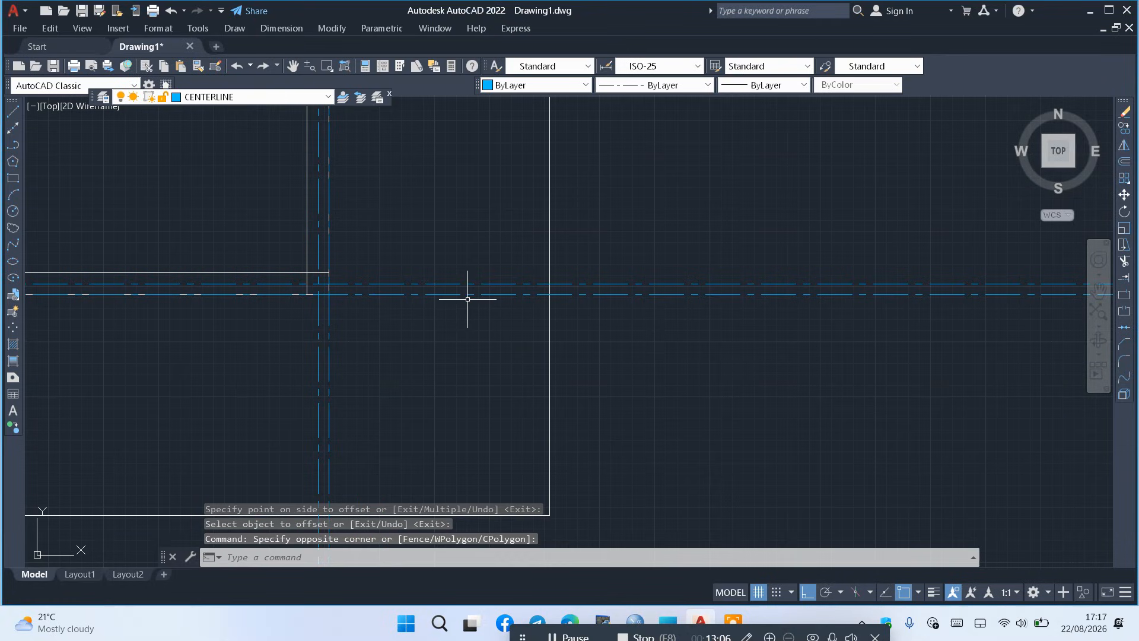
pyautogui.click(473, 294)
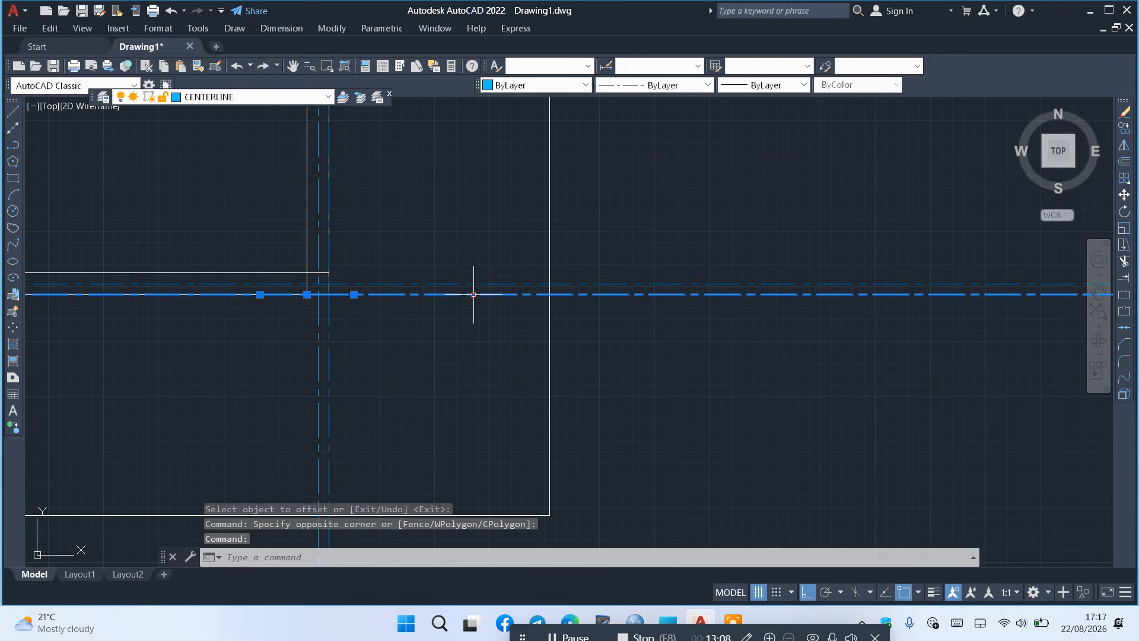
pyautogui.press('Delete')
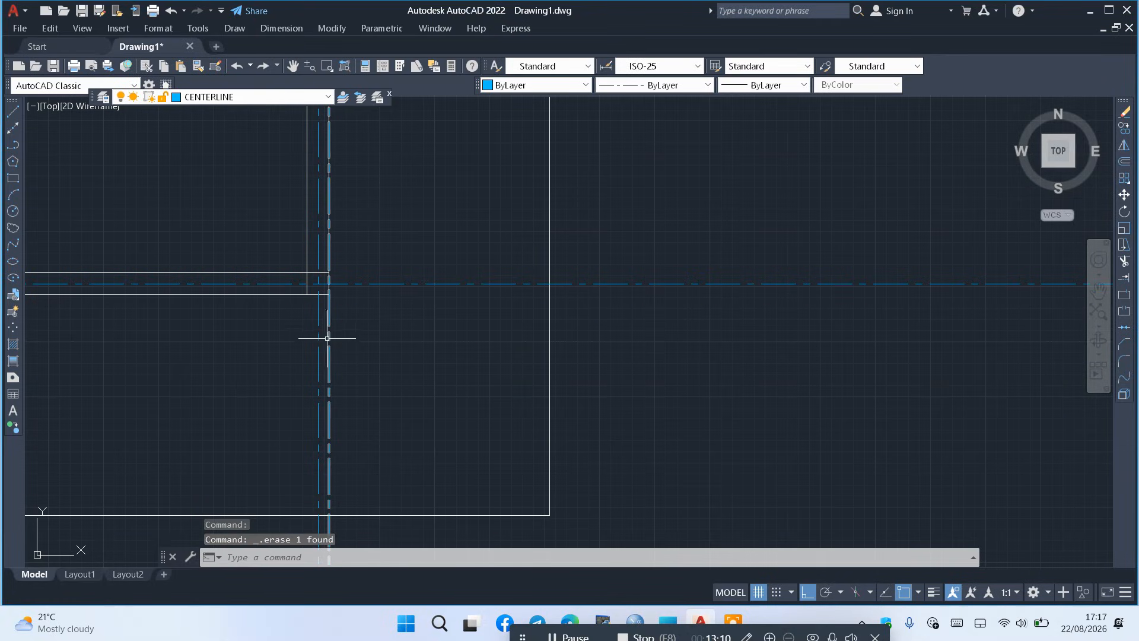
pyautogui.click(328, 338)
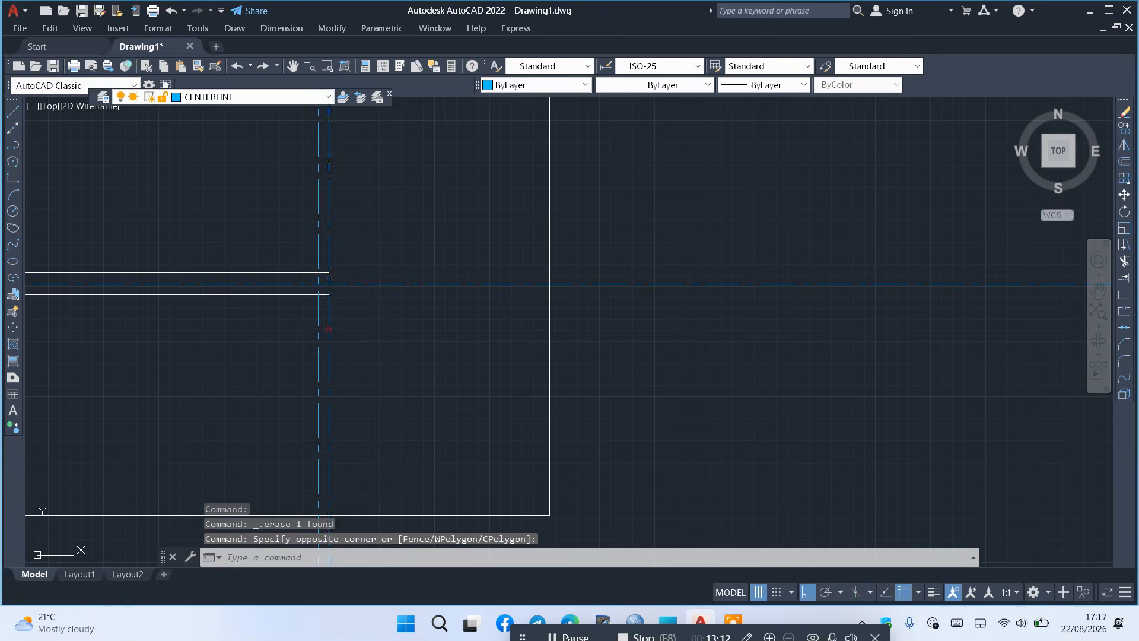
pyautogui.click(327, 325)
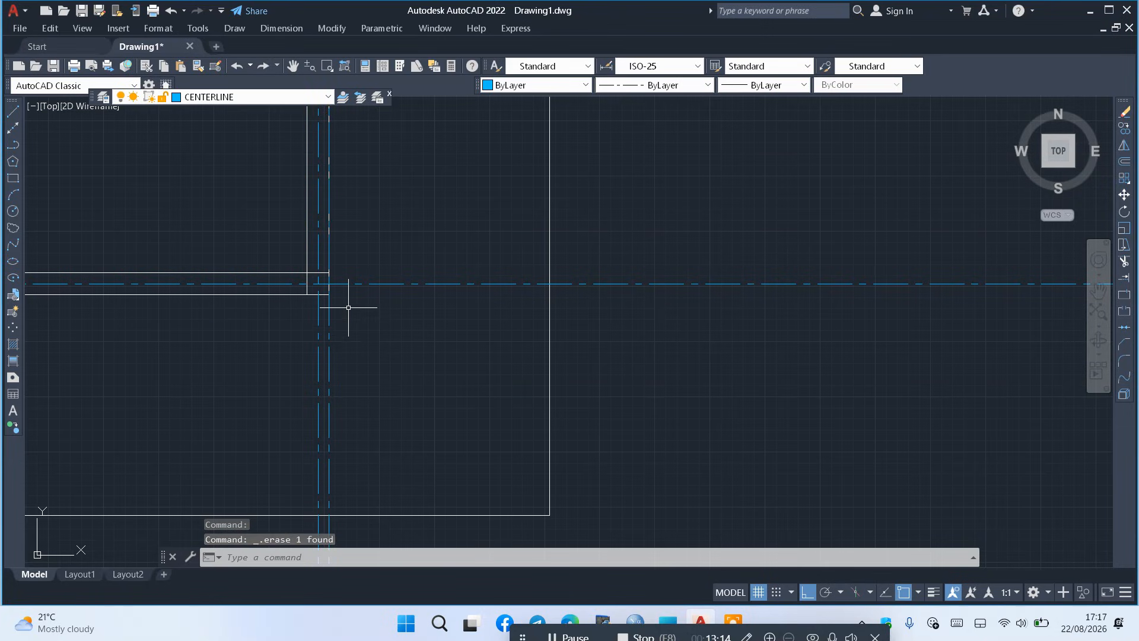
pyautogui.click(348, 307)
pyautogui.click(325, 343)
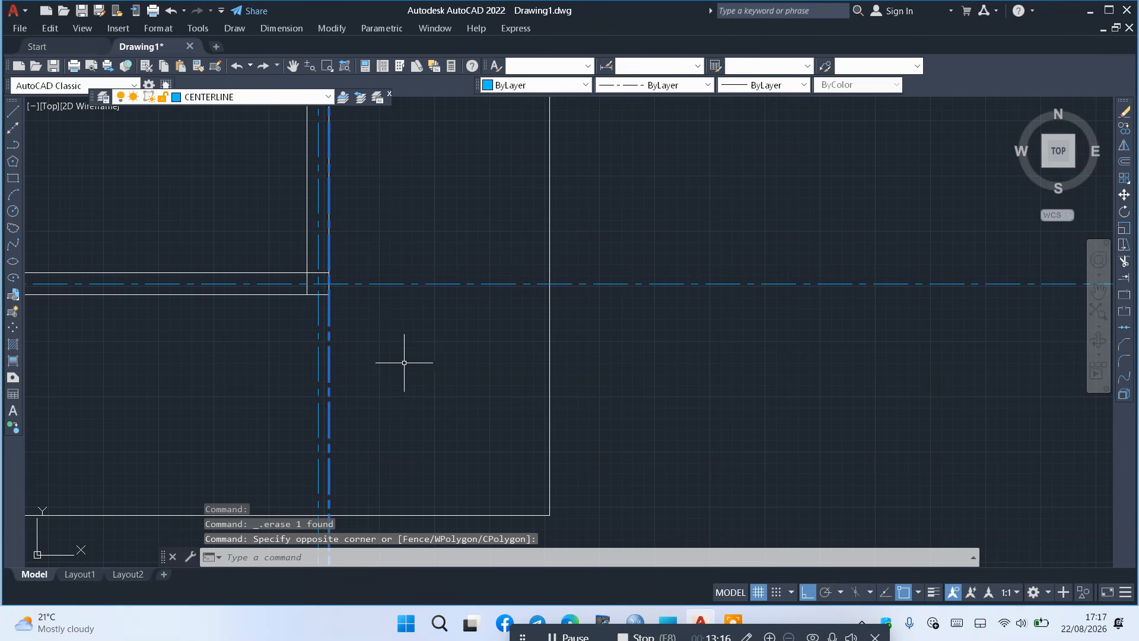
pyautogui.press('Delete')
pyautogui.scroll(-3, 410, 344)
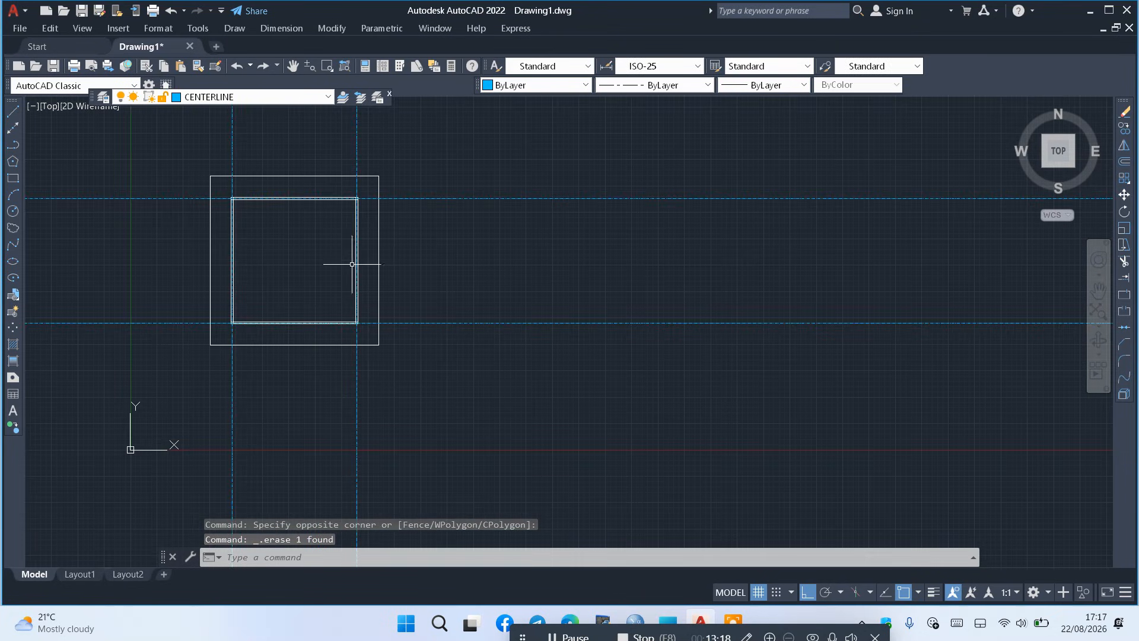
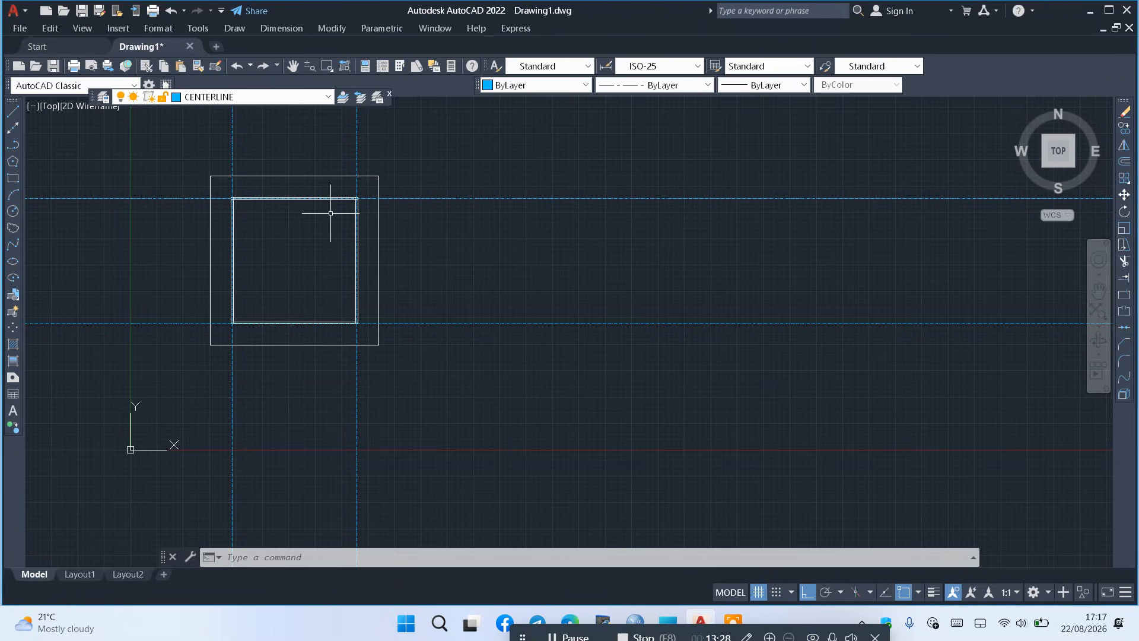
# Place a vertical construction line through the midpoint of the top wall's inner line
pyautogui.scroll(2, 238, 195)
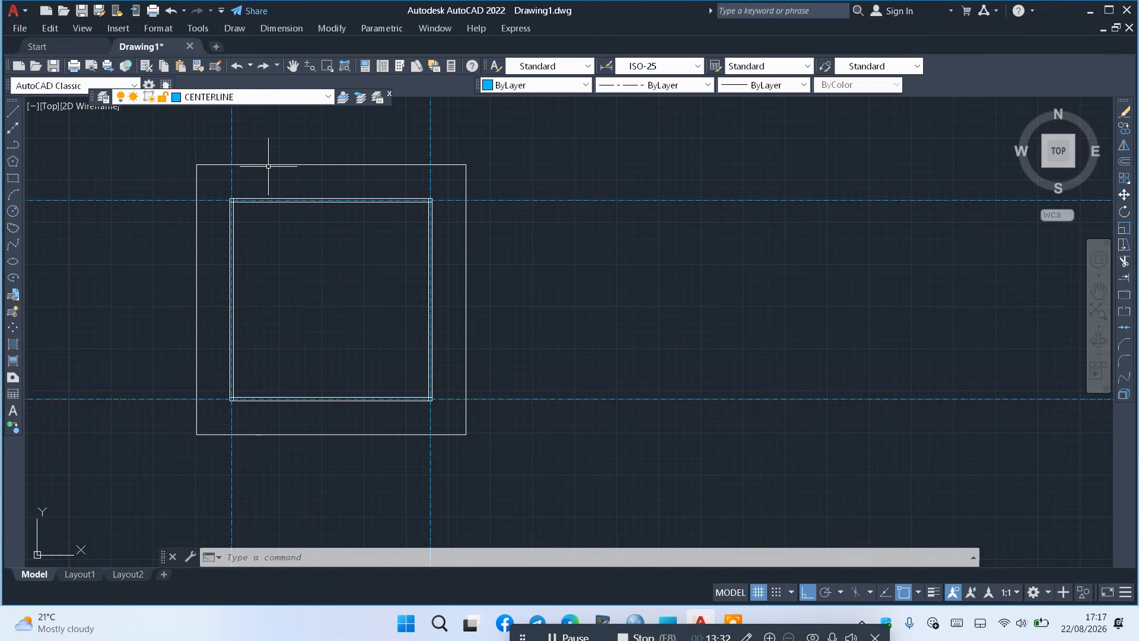
pyautogui.click(14, 131)
pyautogui.scroll(4, 330, 202)
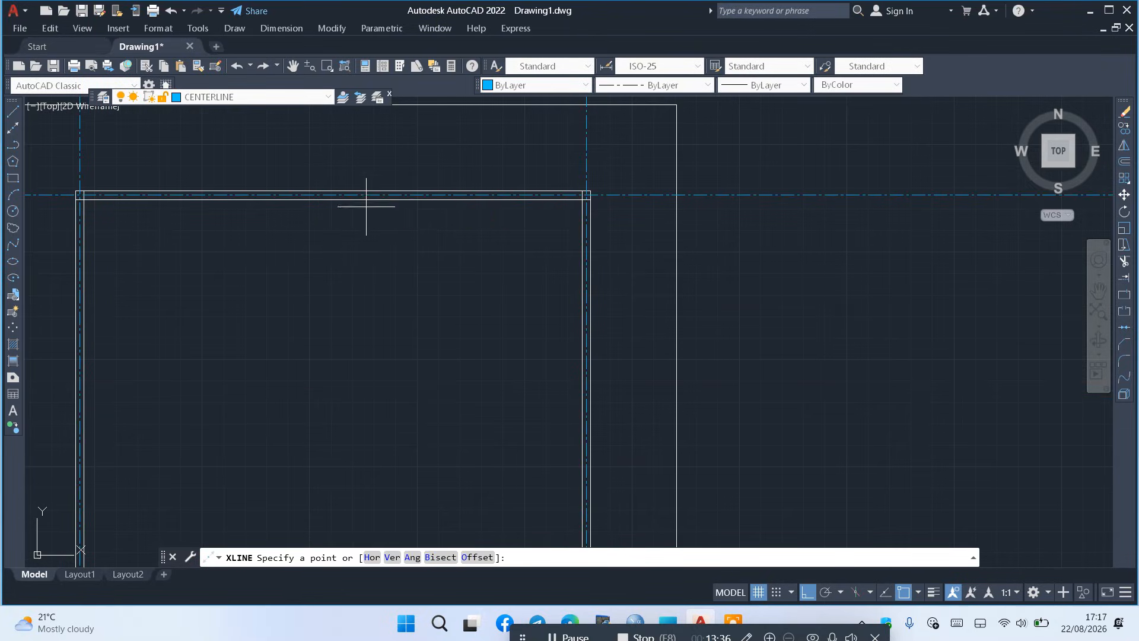
pyautogui.click(333, 197)
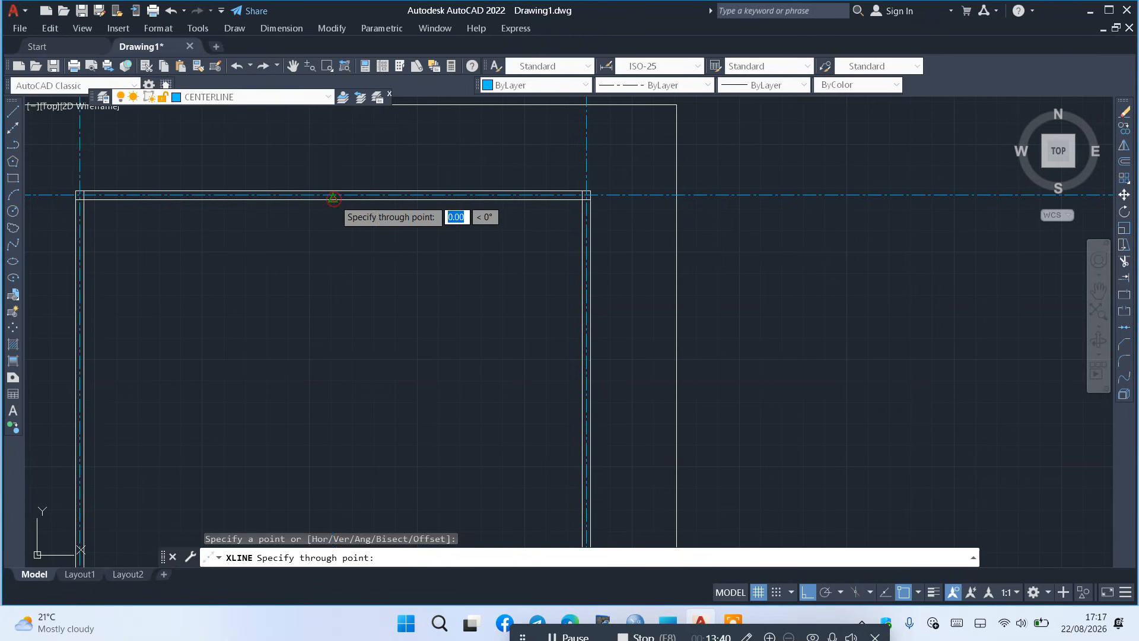
pyautogui.click(320, 283)
pyautogui.press('Return')
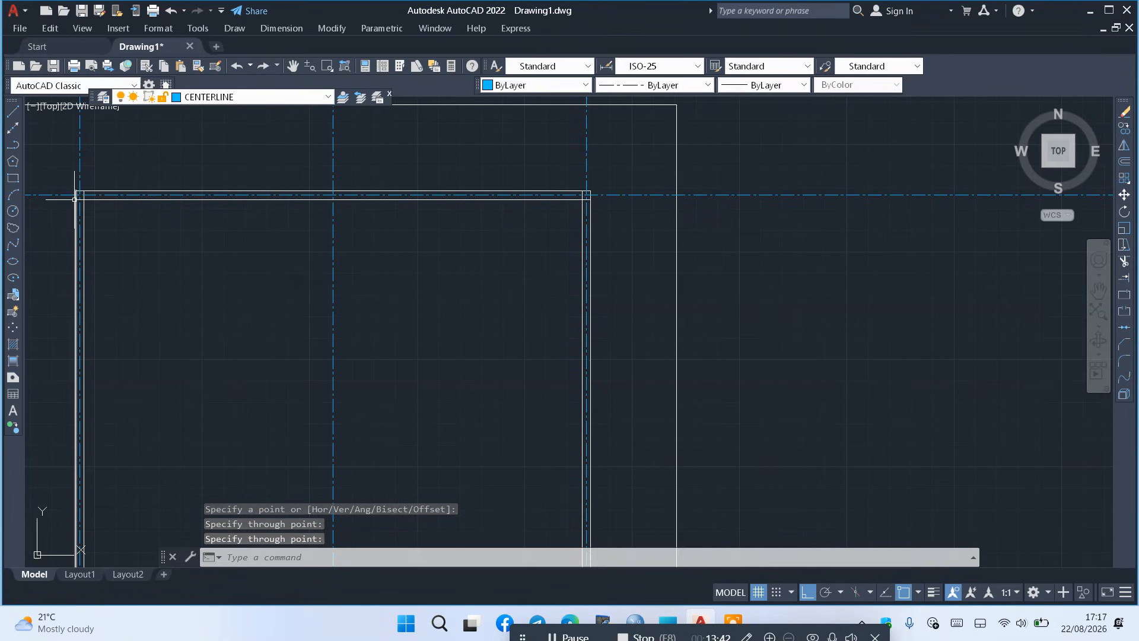
# Place a horizontal construction line through the midpoint of the left wall's inner line
pyautogui.click(18, 133)
pyautogui.scroll(-2, 181, 332)
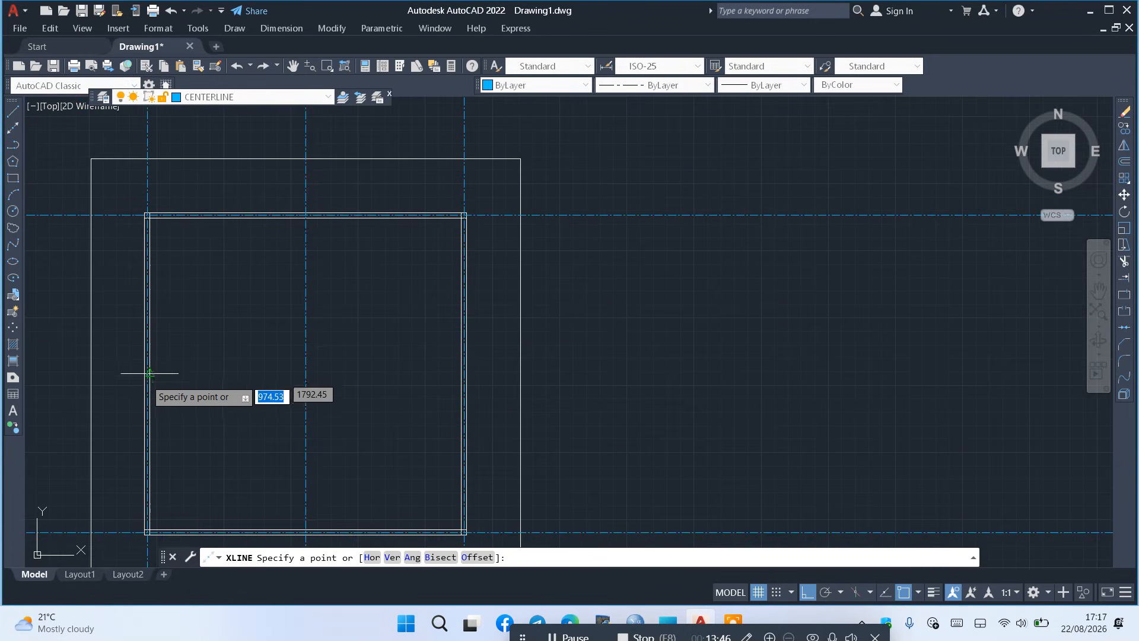
pyautogui.click(149, 373)
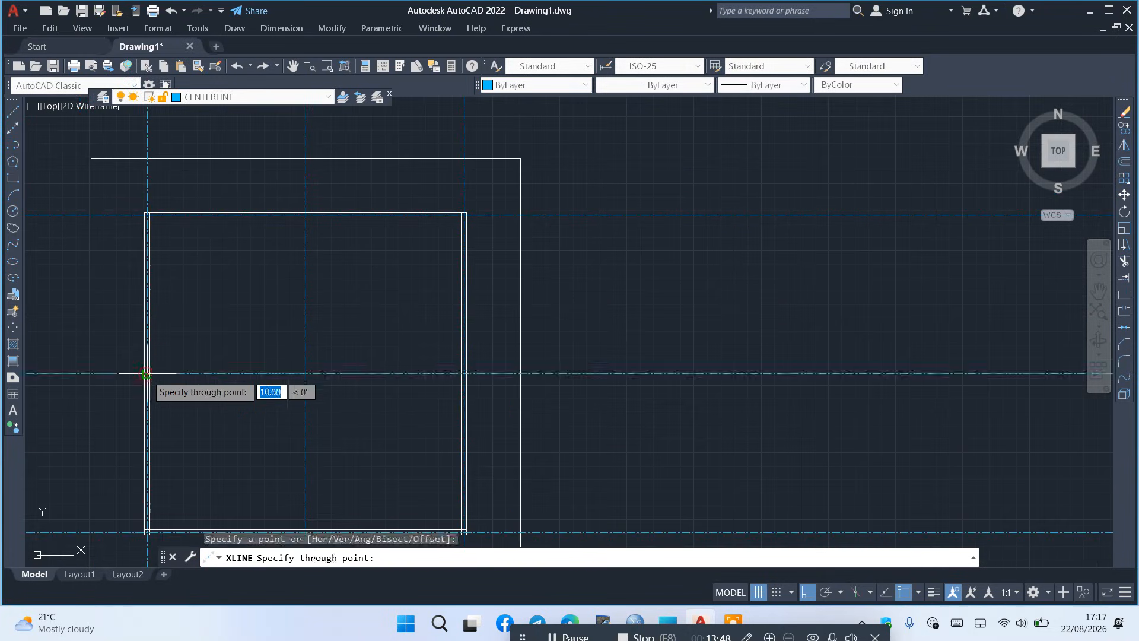
pyautogui.click(464, 386)
pyautogui.press('Return')
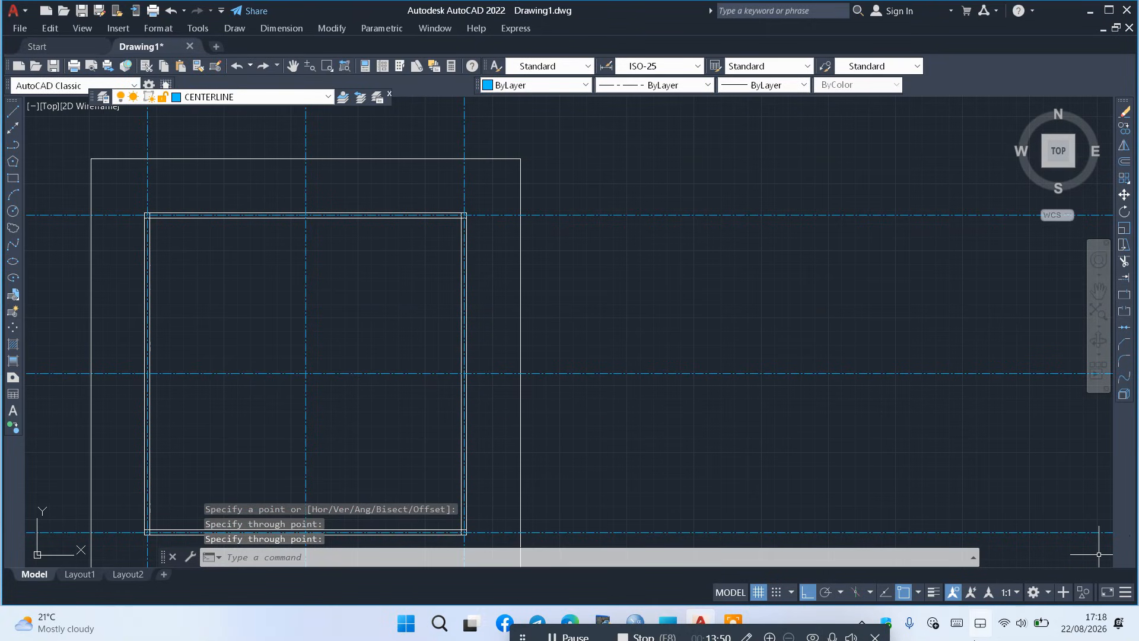
# Enable the remaining object snaps (Node, Quadrant, Insertion, Tangent, Nearest, Apparent Intersection, Parallel) and turn on object snap tracking
pyautogui.click(917, 593)
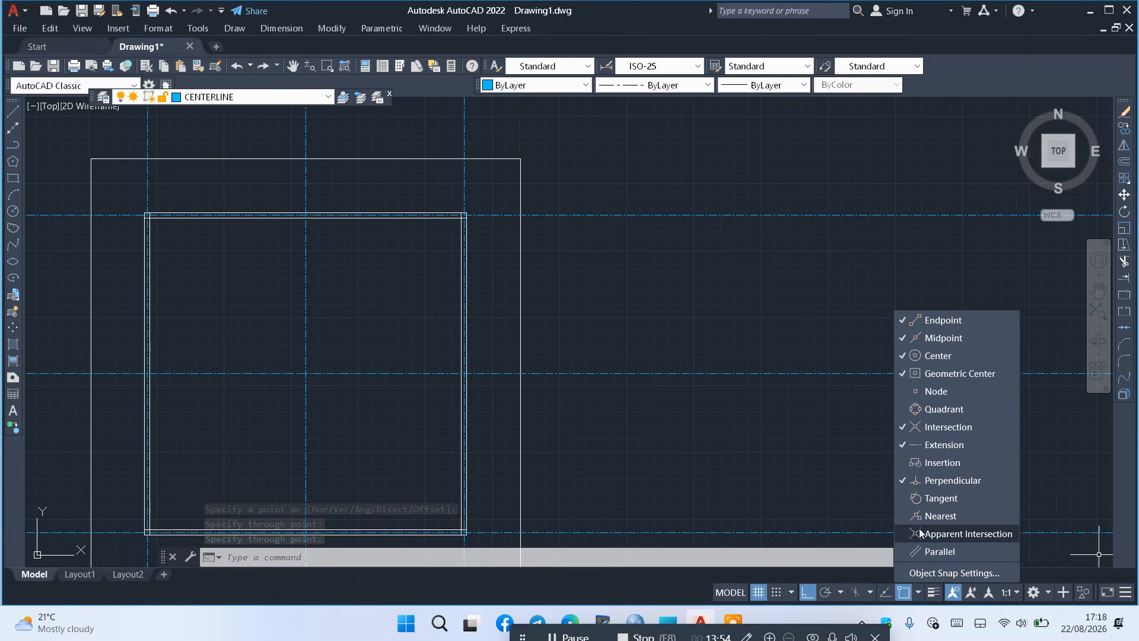
pyautogui.click(917, 391)
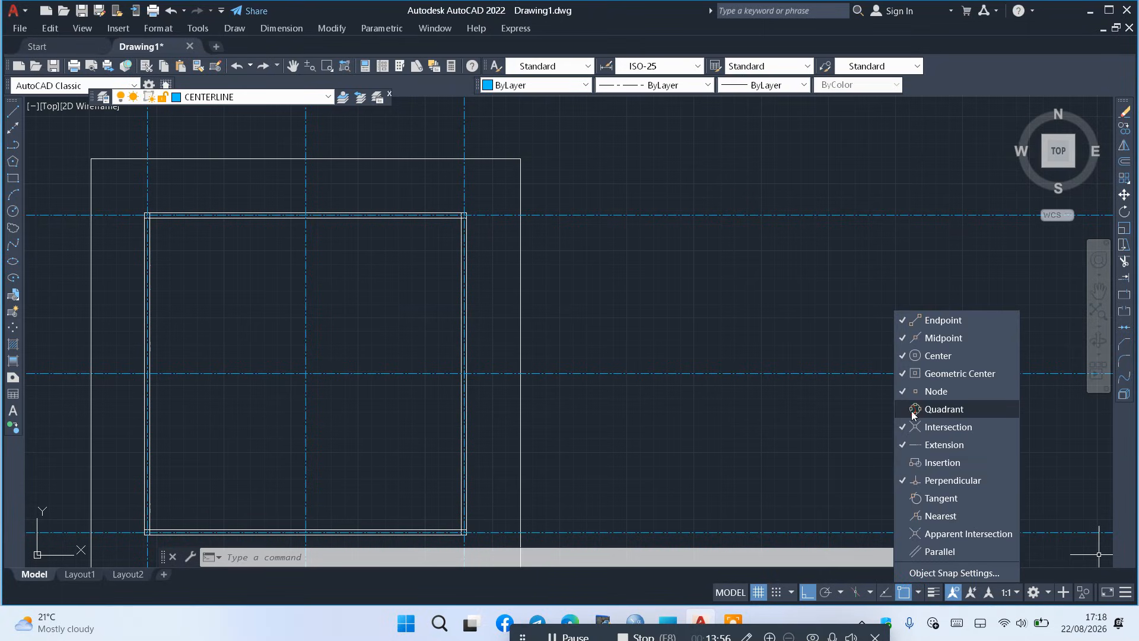
pyautogui.click(921, 409)
pyautogui.click(925, 464)
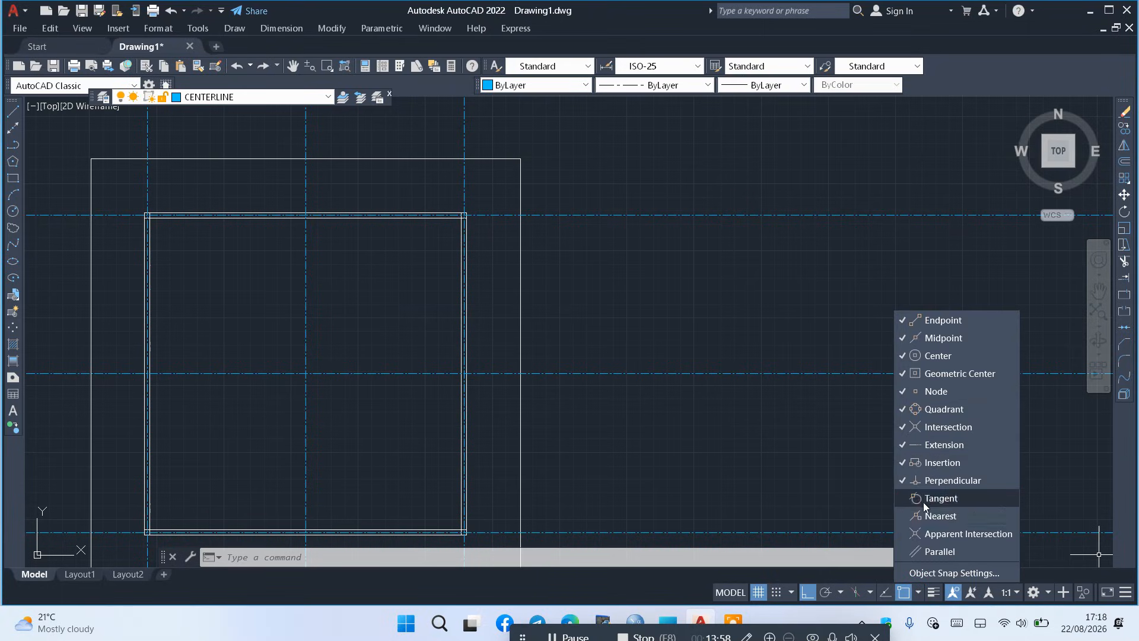
pyautogui.click(921, 516)
pyautogui.click(923, 498)
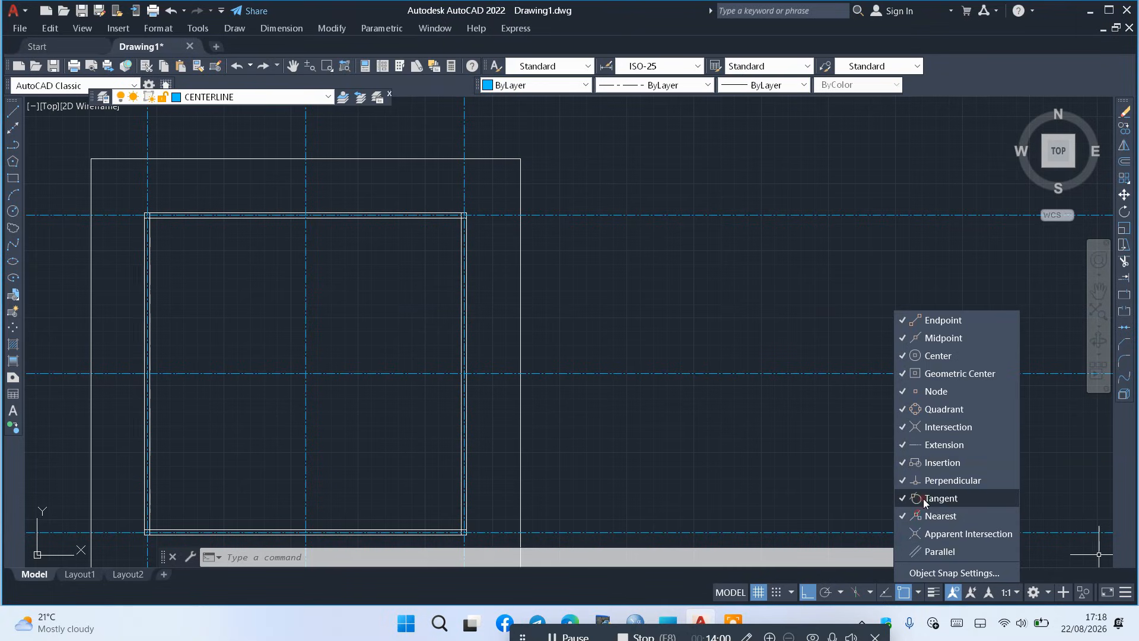
pyautogui.click(925, 532)
pyautogui.click(936, 552)
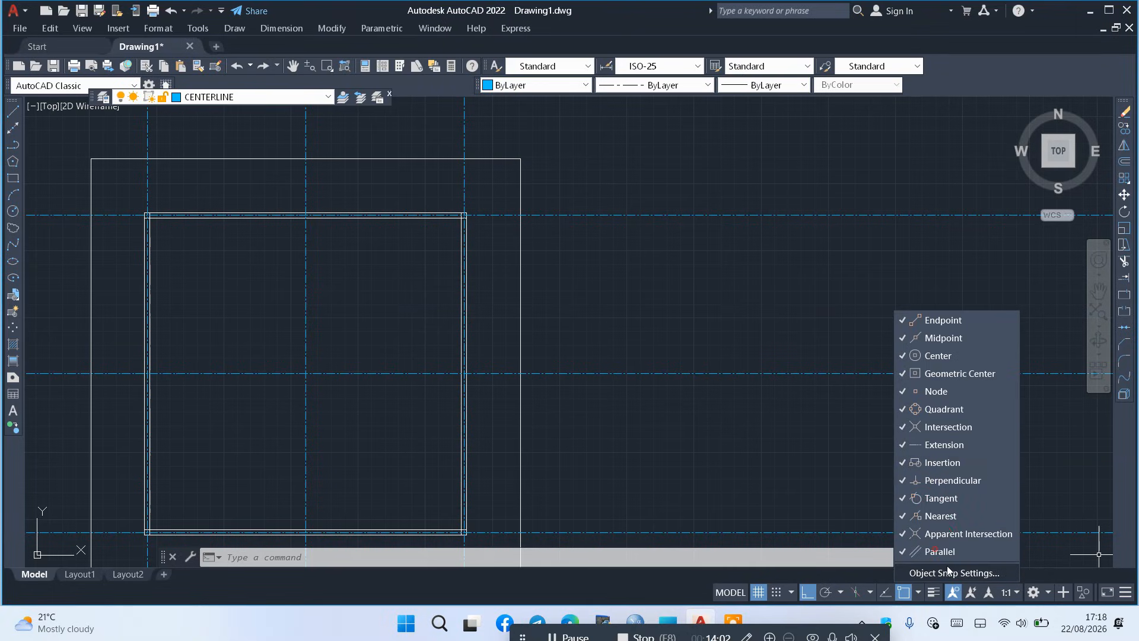
pyautogui.click(948, 571)
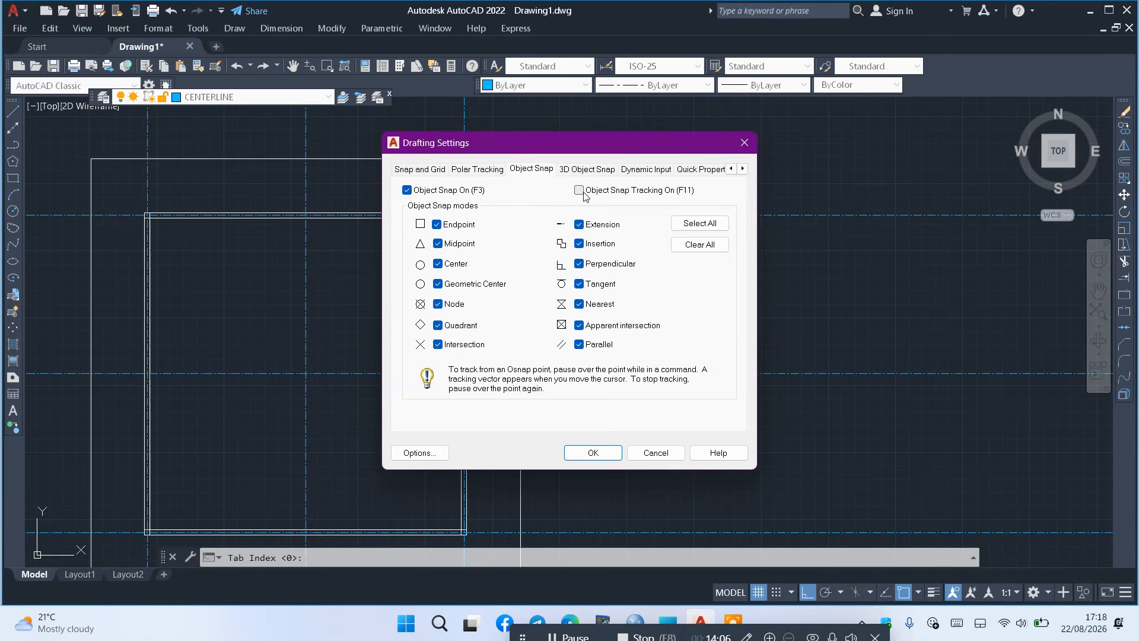
pyautogui.click(608, 458)
# Trim all horizontal and vertical centrelines back to the outer square outline on all four sides
pyautogui.scroll(-4, 421, 234)
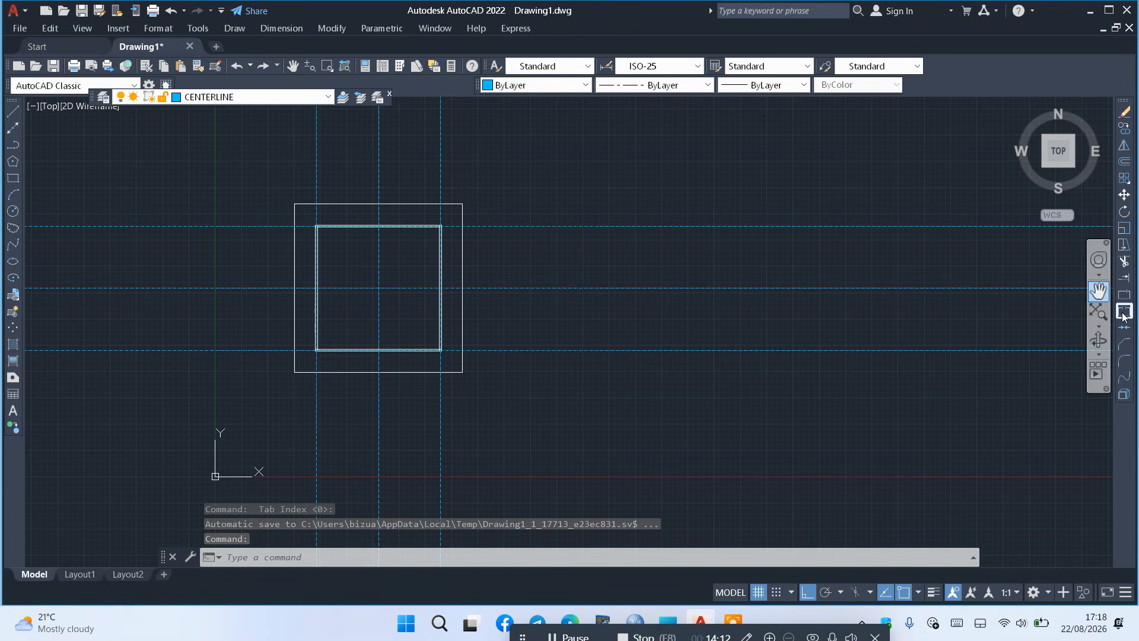
pyautogui.click(1126, 265)
pyautogui.moveTo(723, 195); pyautogui.dragTo(681, 449)
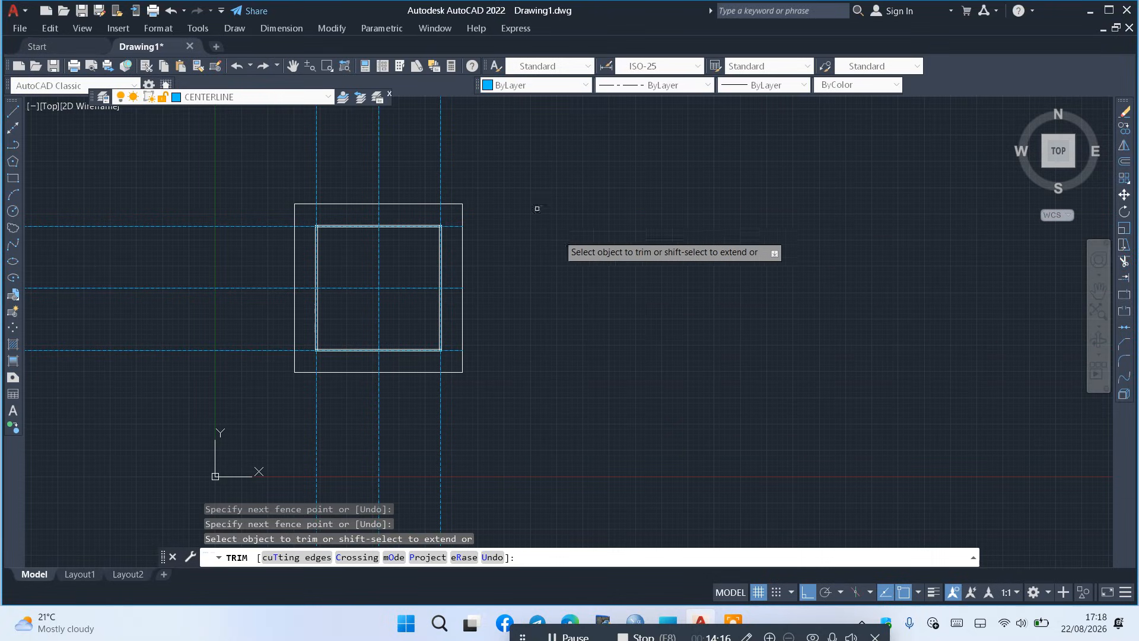
pyautogui.moveTo(460, 132)
pyautogui.mouseDown()
pyautogui.moveTo(286, 156)
pyautogui.moveTo(248, 380)
pyautogui.mouseUp()
pyautogui.moveTo(476, 403); pyautogui.dragTo(299, 432)
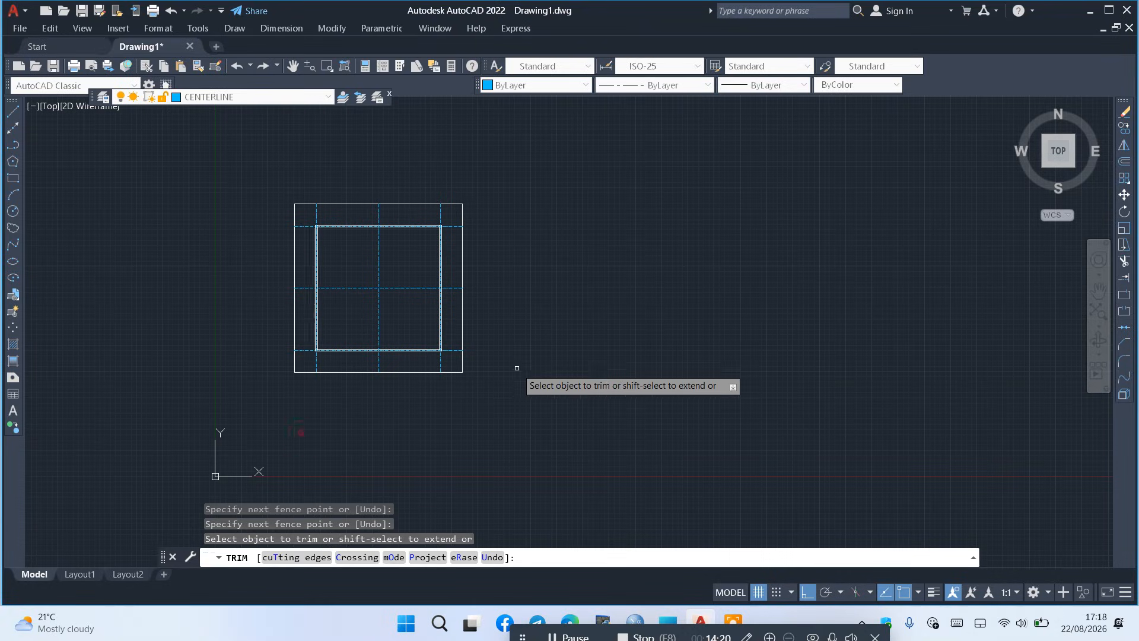
pyautogui.rightClick(517, 368)
pyautogui.click(558, 364)
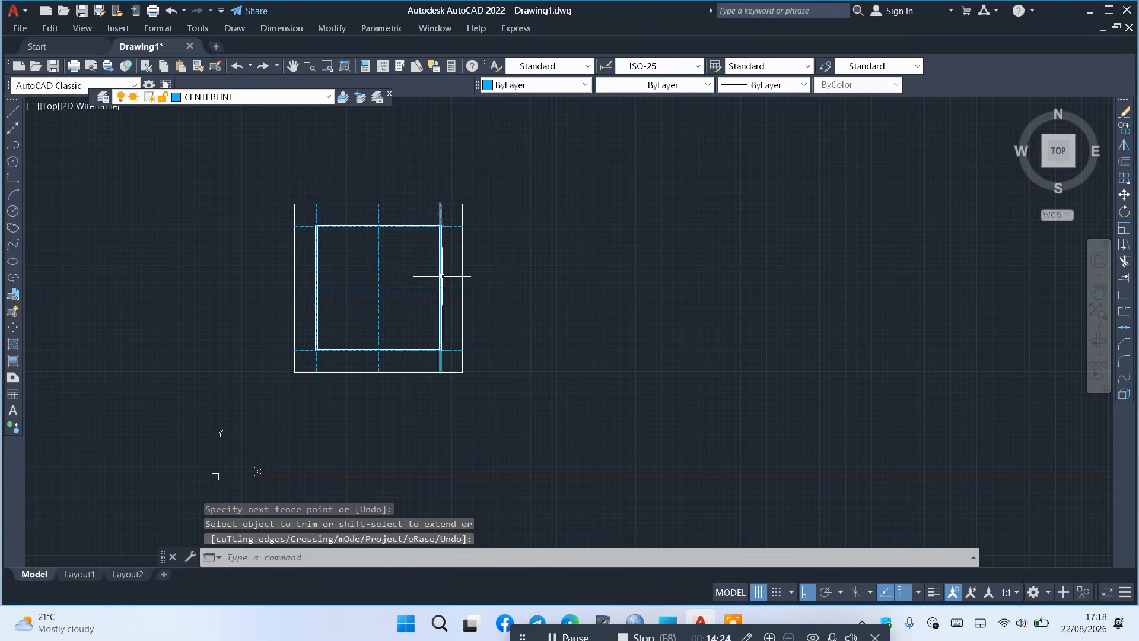
pyautogui.scroll(2, 485, 221)
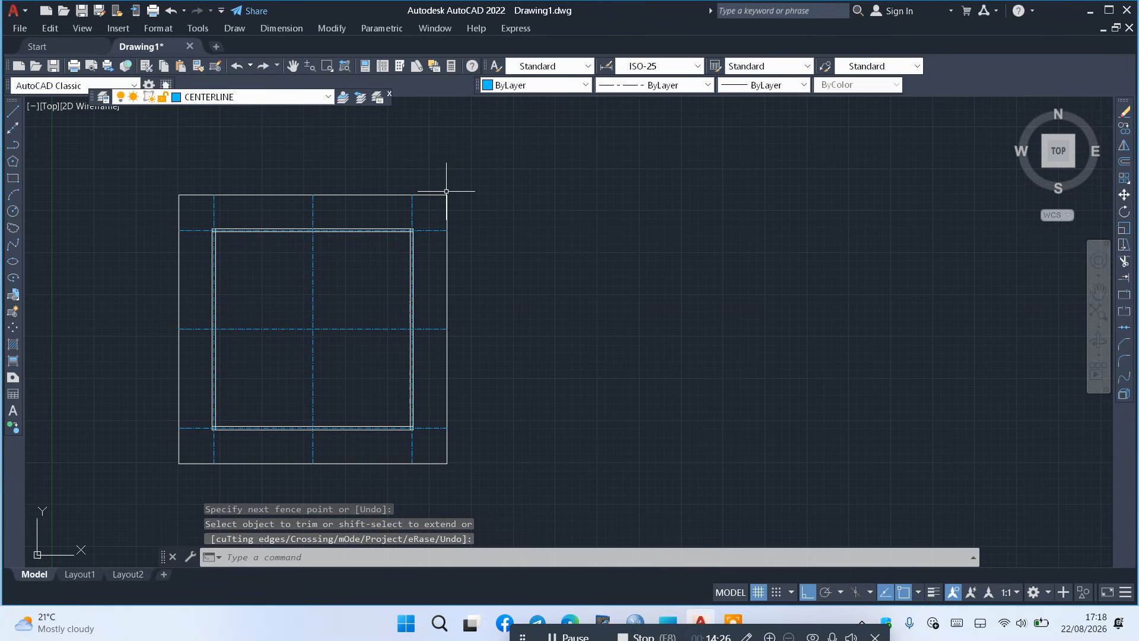
# Turn off layer 0 to hide the outer square outline around the walls
pyautogui.click(317, 101)
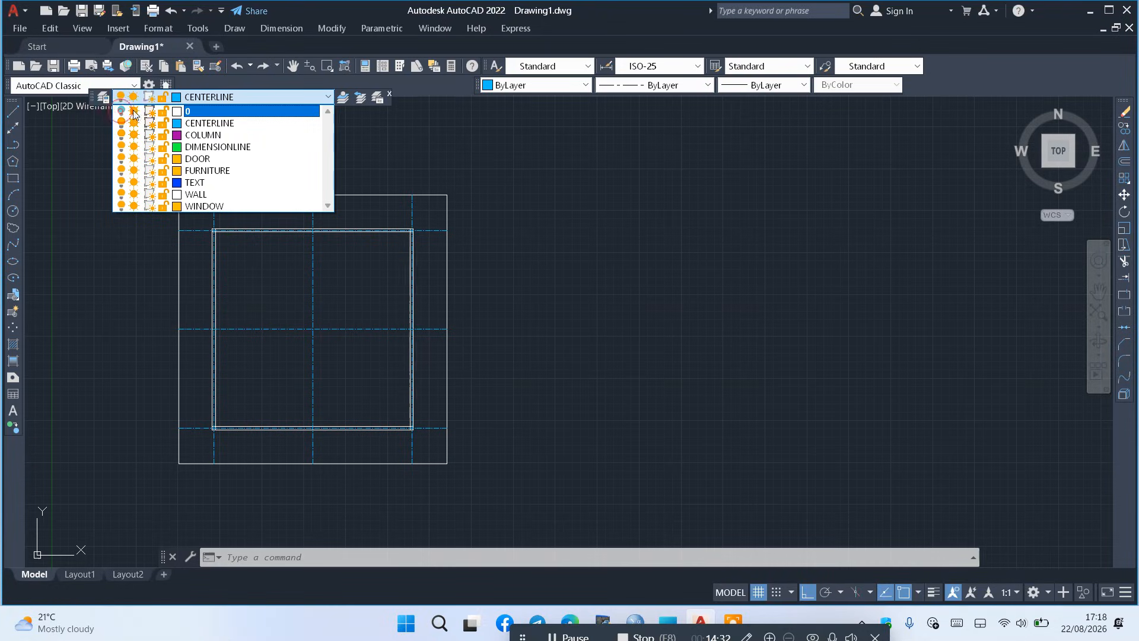
pyautogui.click(503, 243)
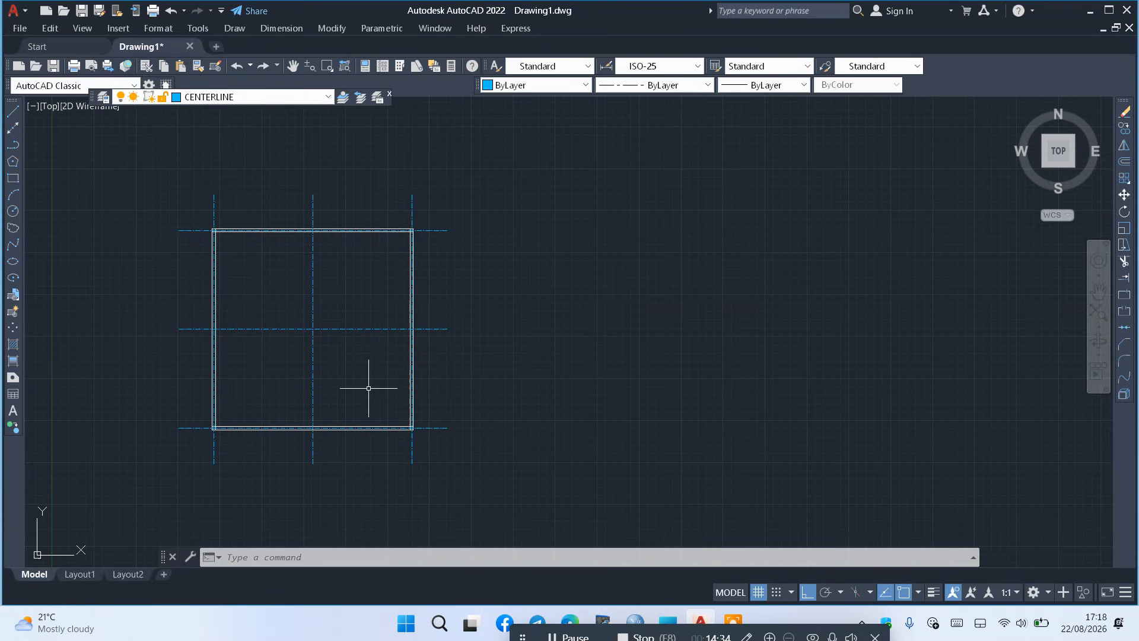
pyautogui.click(303, 101)
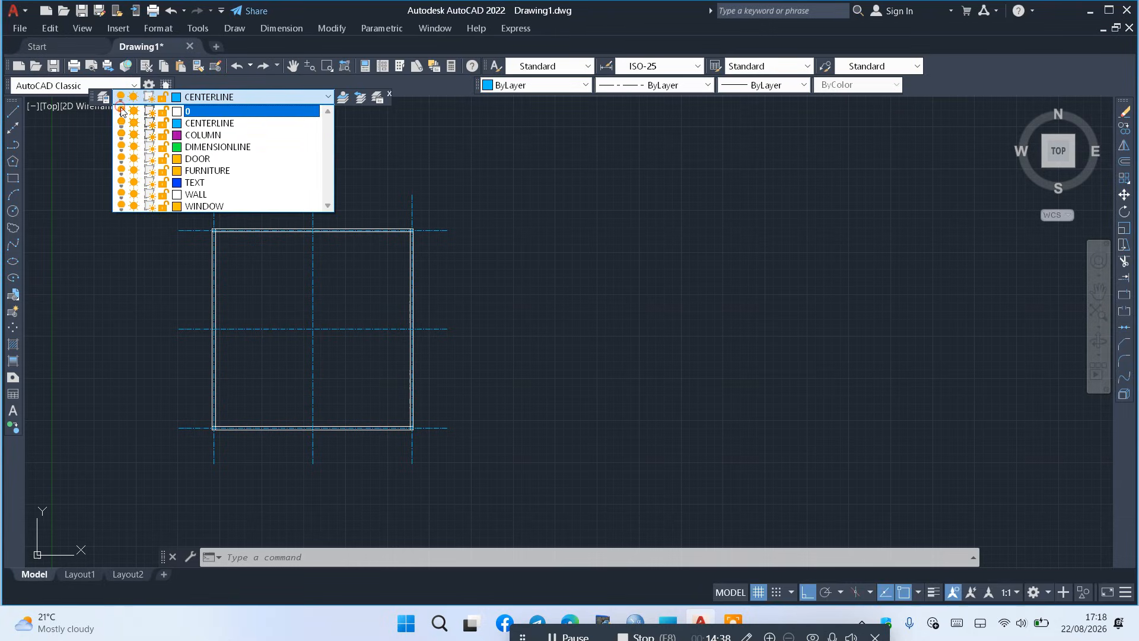
pyautogui.click(483, 212)
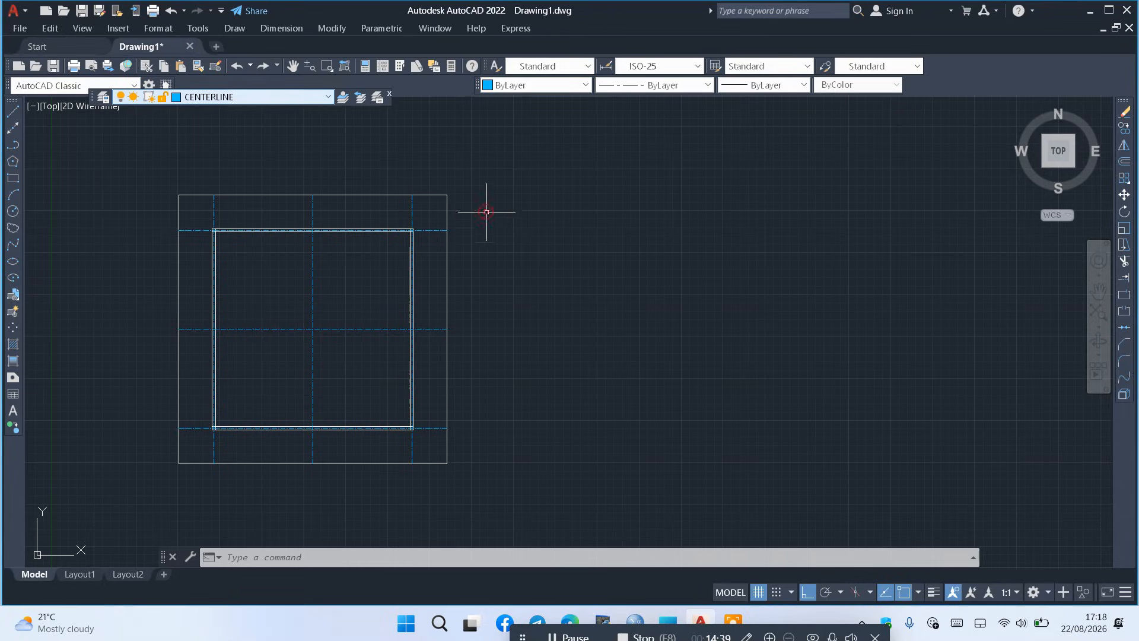
pyautogui.click(284, 97)
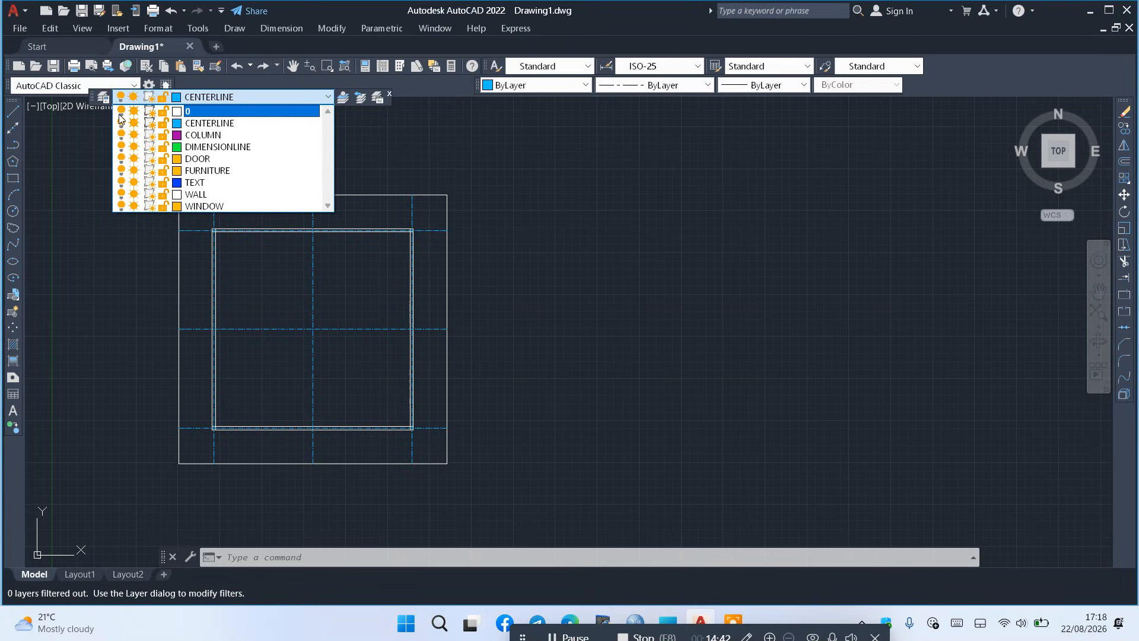
pyautogui.click(548, 269)
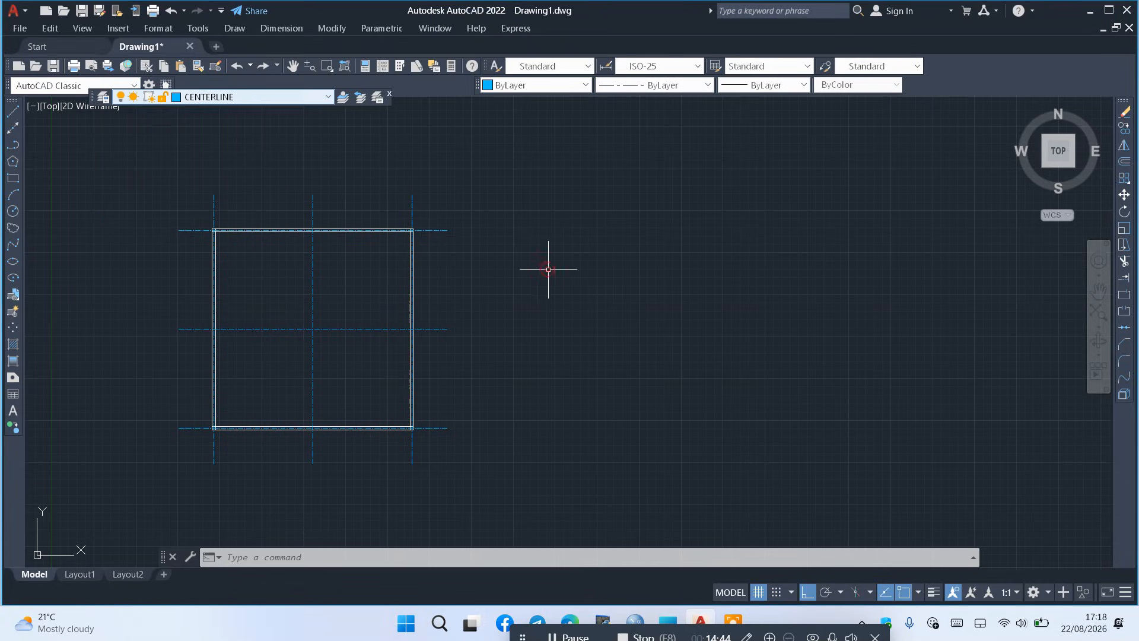
pyautogui.scroll(2, 377, 264)
pyautogui.scroll(-4, 522, 297)
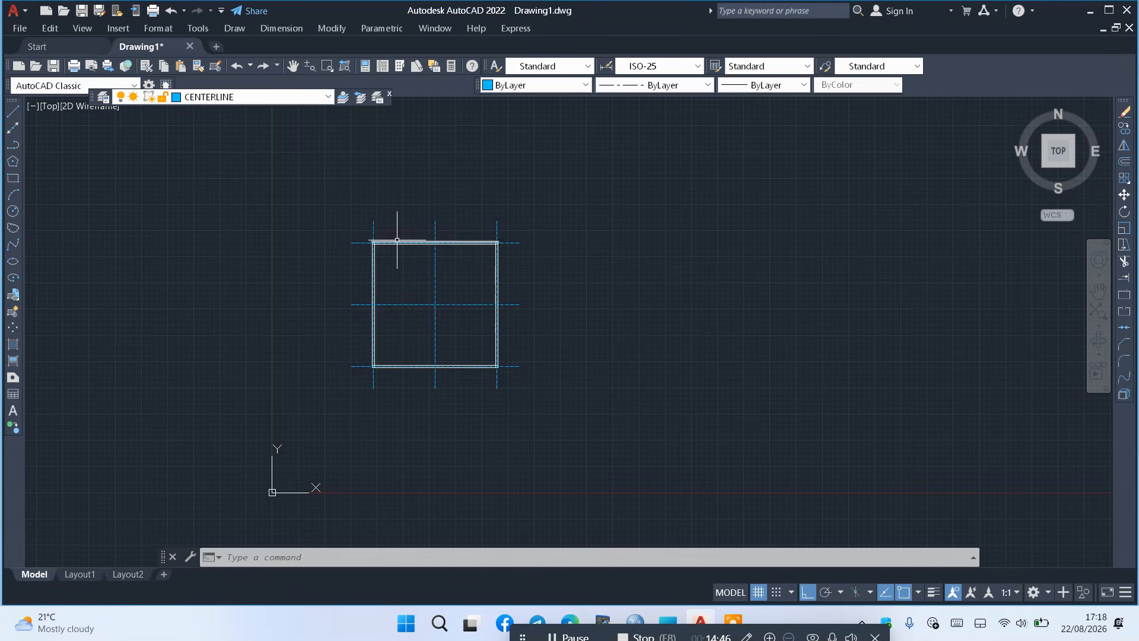
pyautogui.scroll(4, 397, 240)
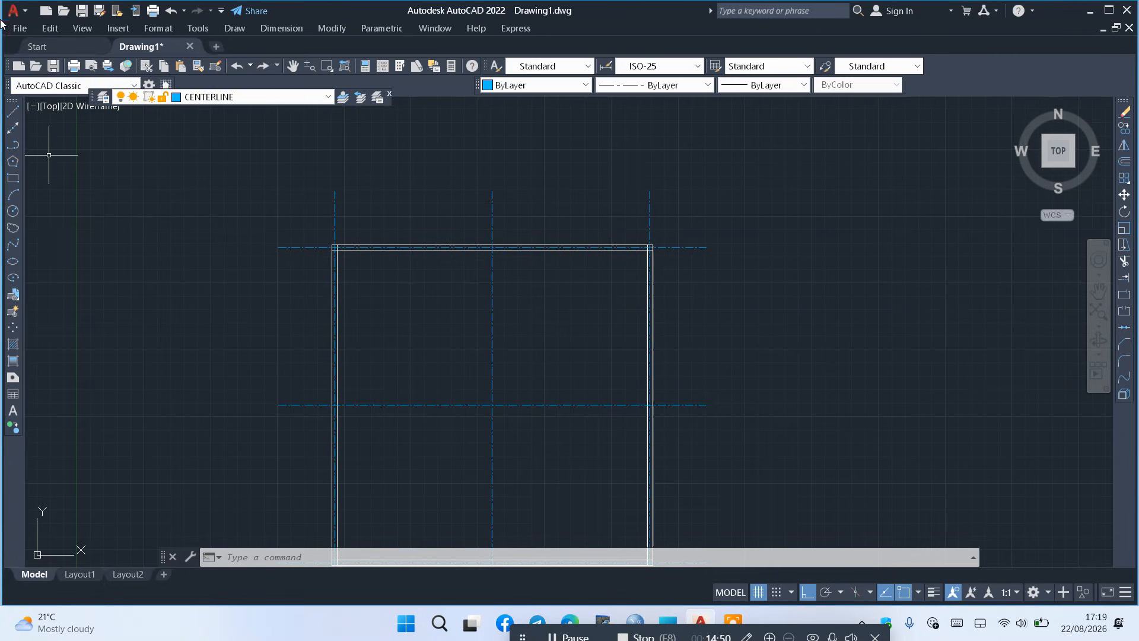
pyautogui.click(12, 411)
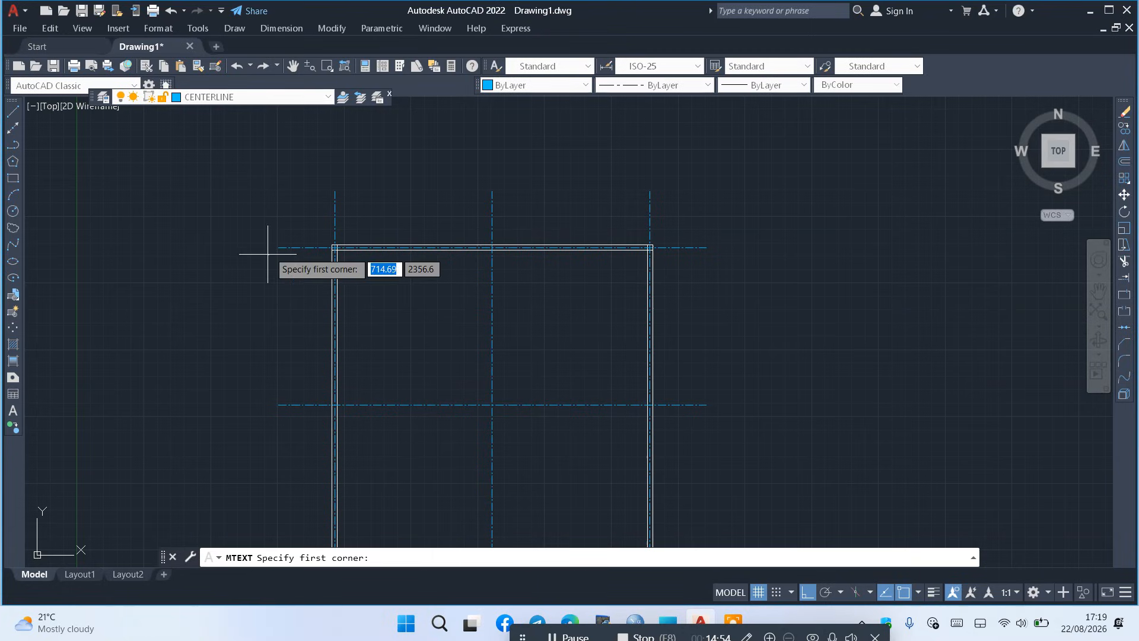
pyautogui.click(332, 184)
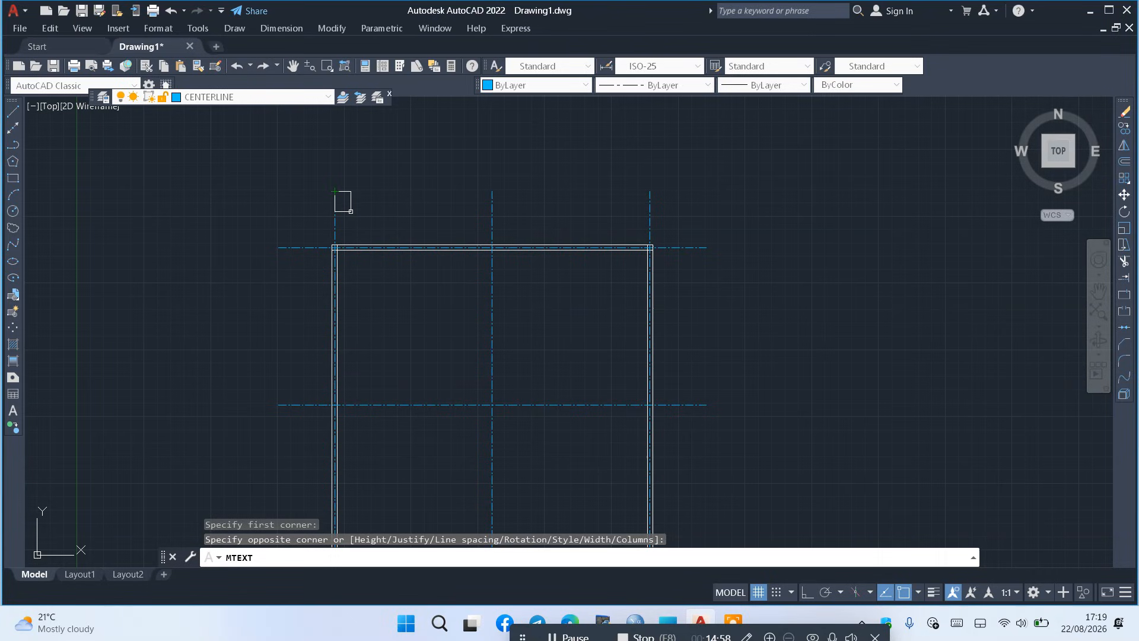
pyautogui.click(350, 211)
pyautogui.click(351, 212)
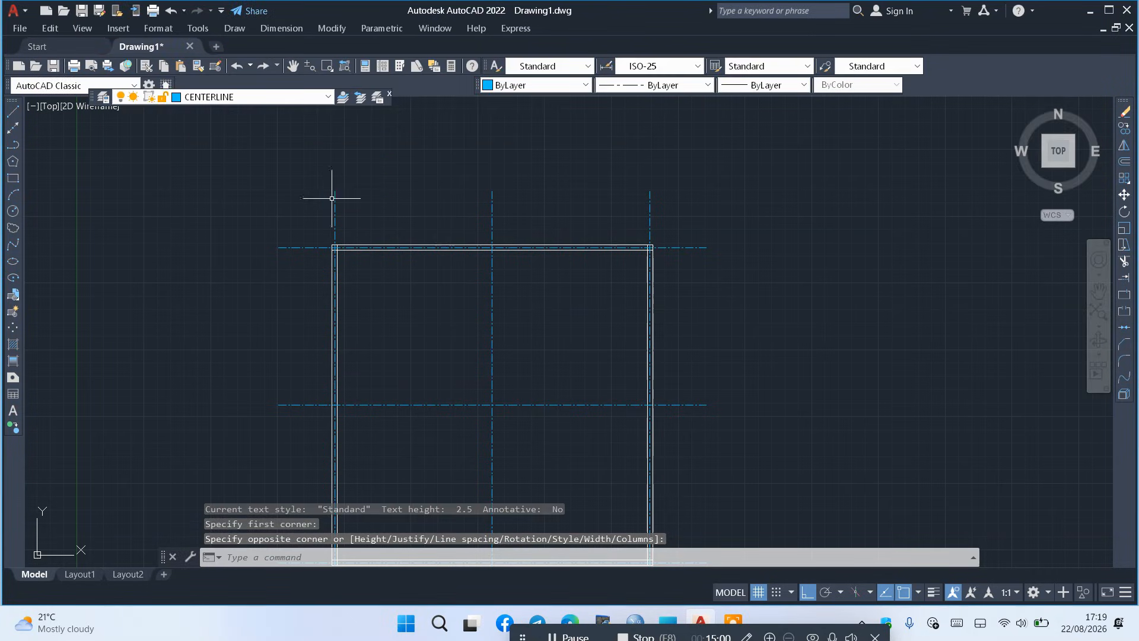
# Add the multiline text "A" in yellow Arial, height 50, at the upper end of the left vertical centreline
pyautogui.click(13, 412)
pyautogui.click(318, 181)
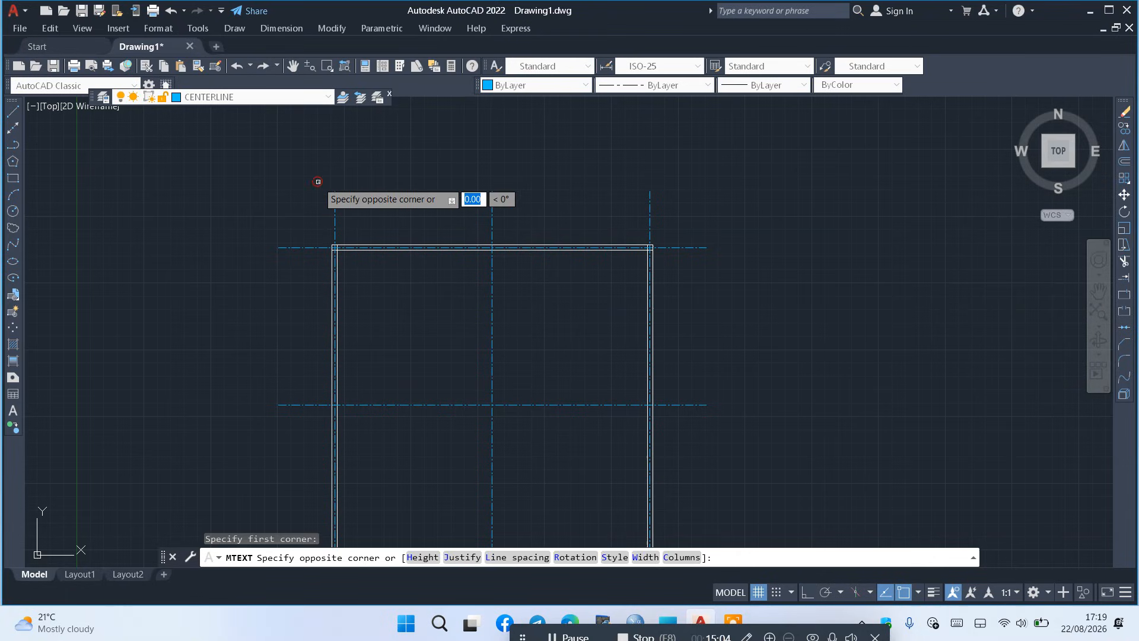
pyautogui.click(351, 204)
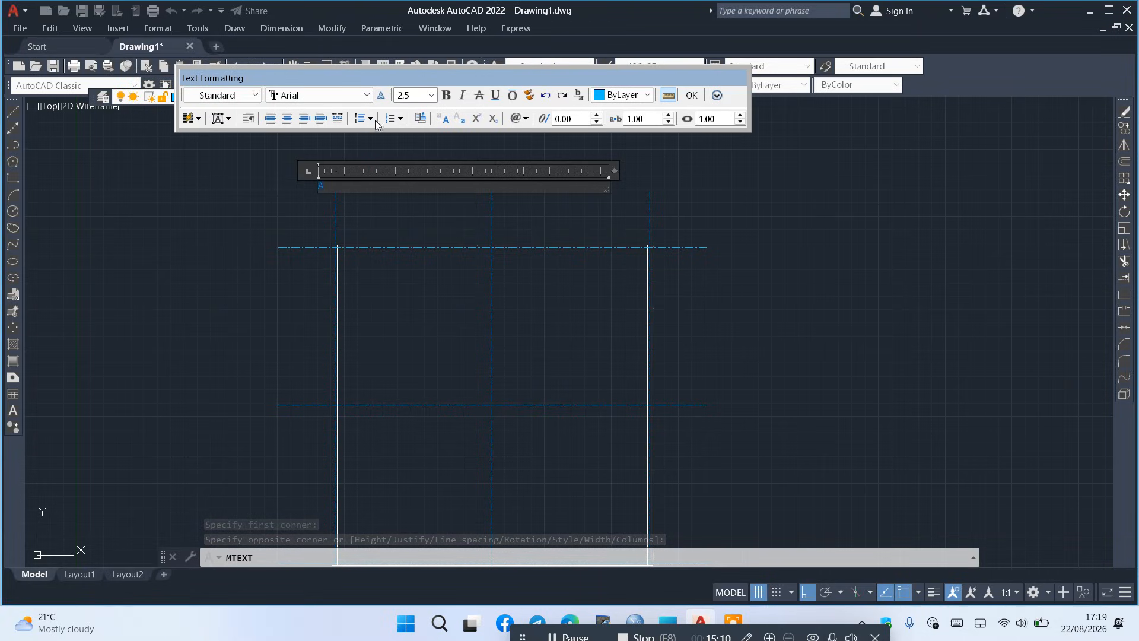
pyautogui.click(418, 94)
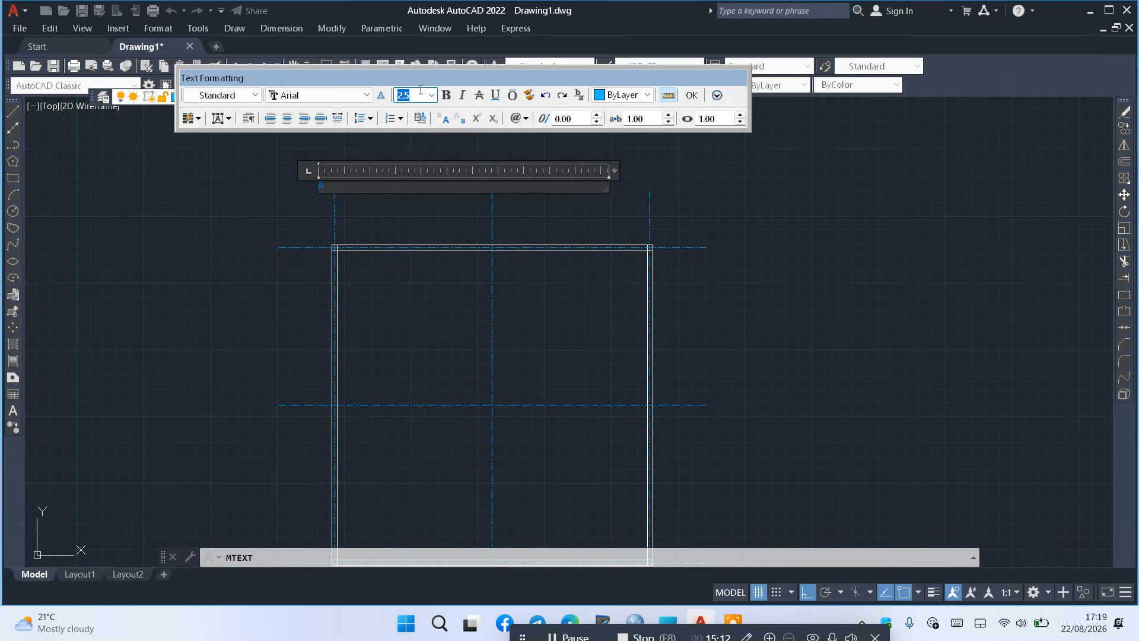
pyautogui.write('50')
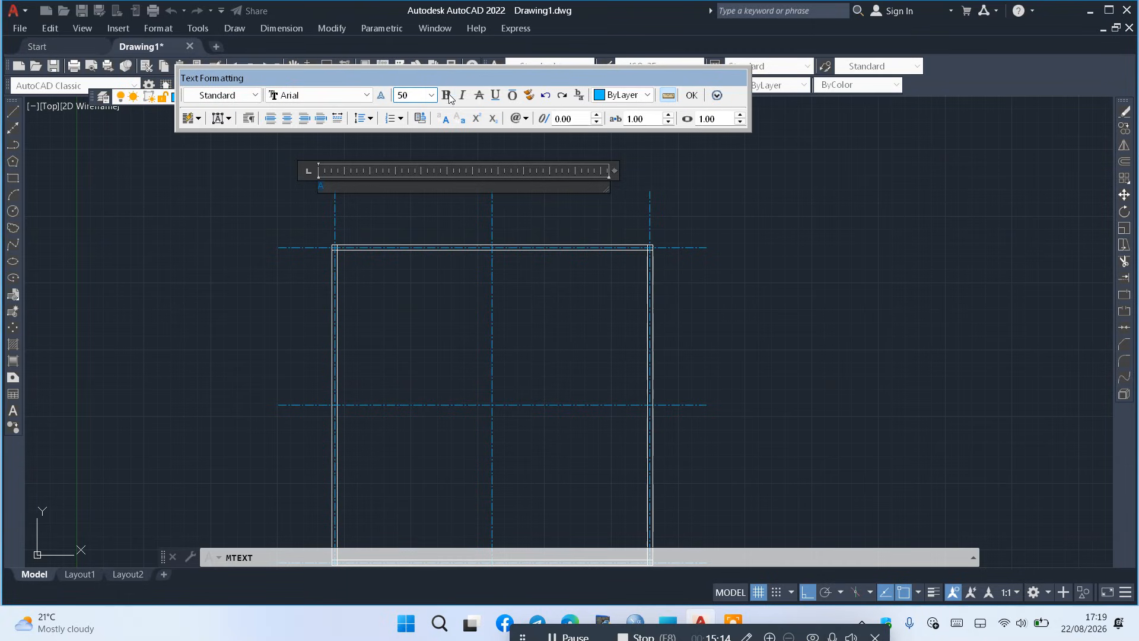
pyautogui.click(623, 95)
pyautogui.click(612, 153)
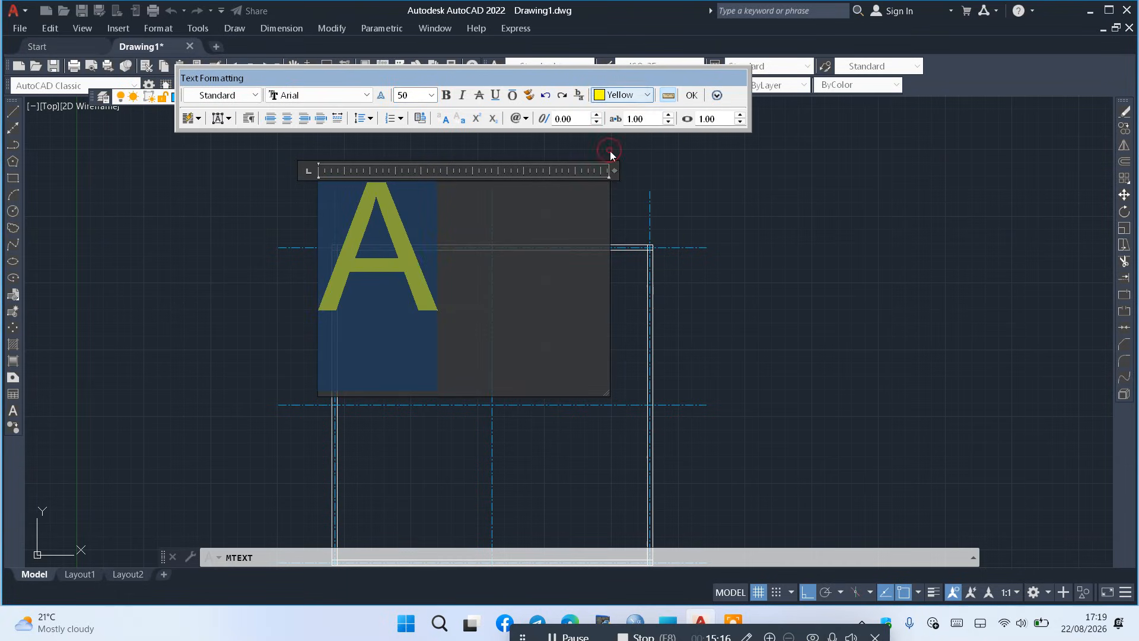
pyautogui.click(692, 96)
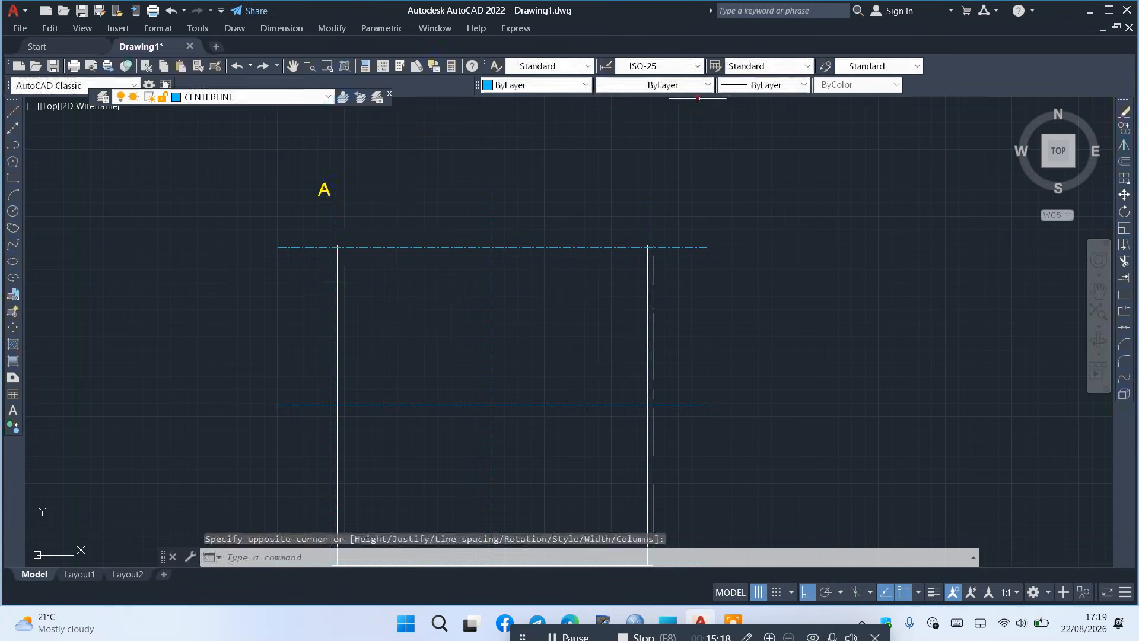
# Draw a circle centred on the letter A and large enough to enclose it
pyautogui.scroll(5, 346, 201)
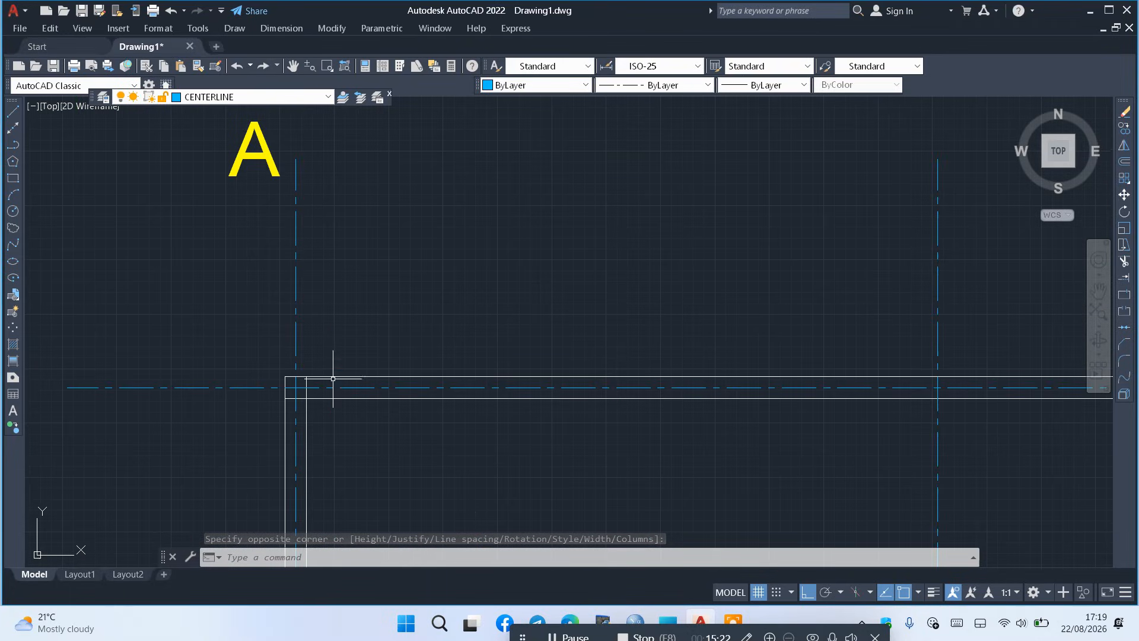
pyautogui.scroll(4, 240, 133)
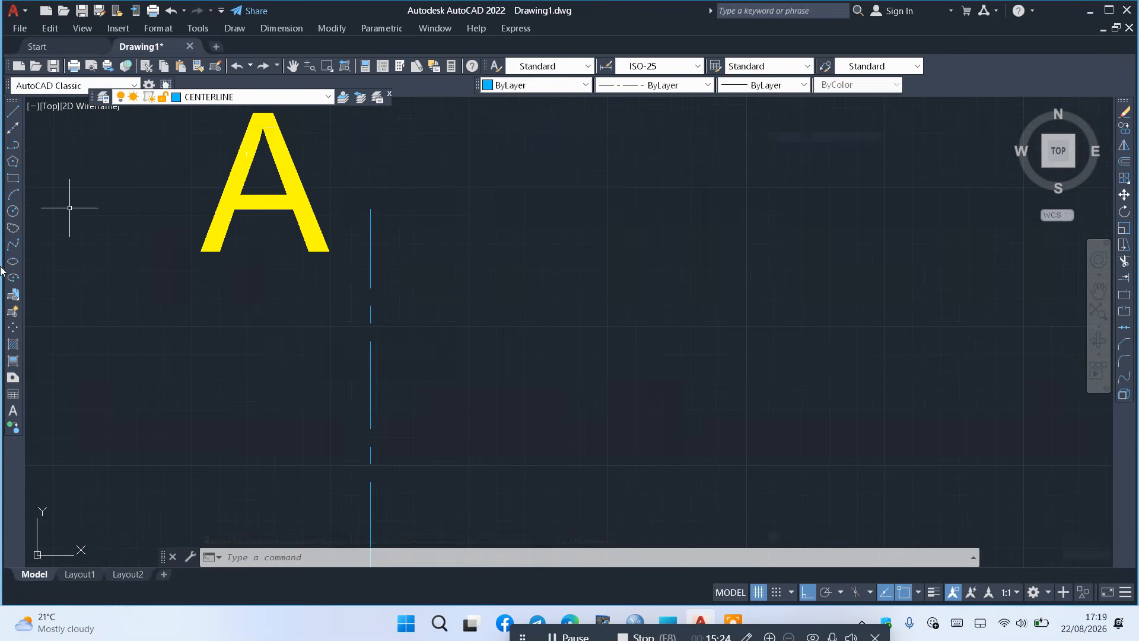
pyautogui.click(13, 212)
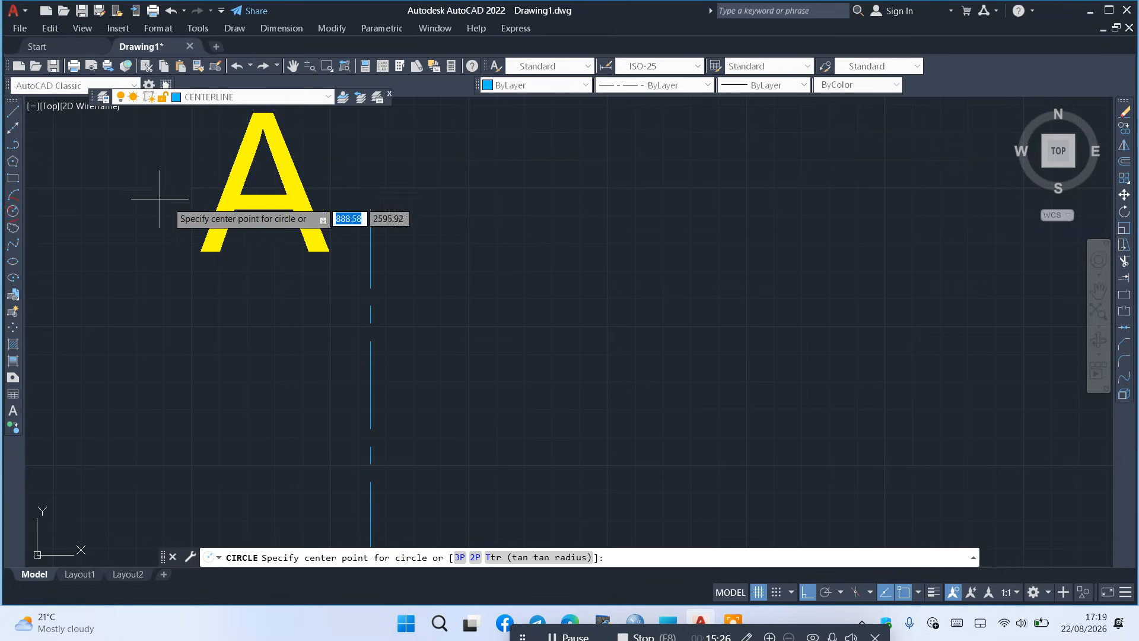
pyautogui.click(259, 190)
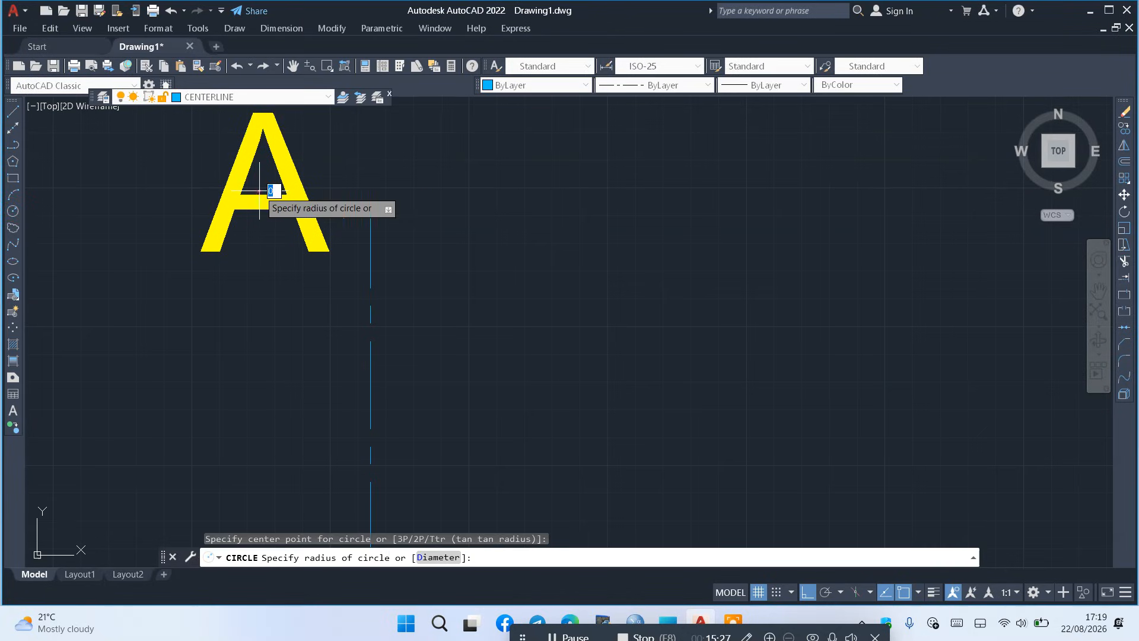
pyautogui.click(352, 267)
# Move the circled A so the circle's bottom quadrant sits on the upper end of the left vertical centreline
pyautogui.scroll(-2, 454, 231)
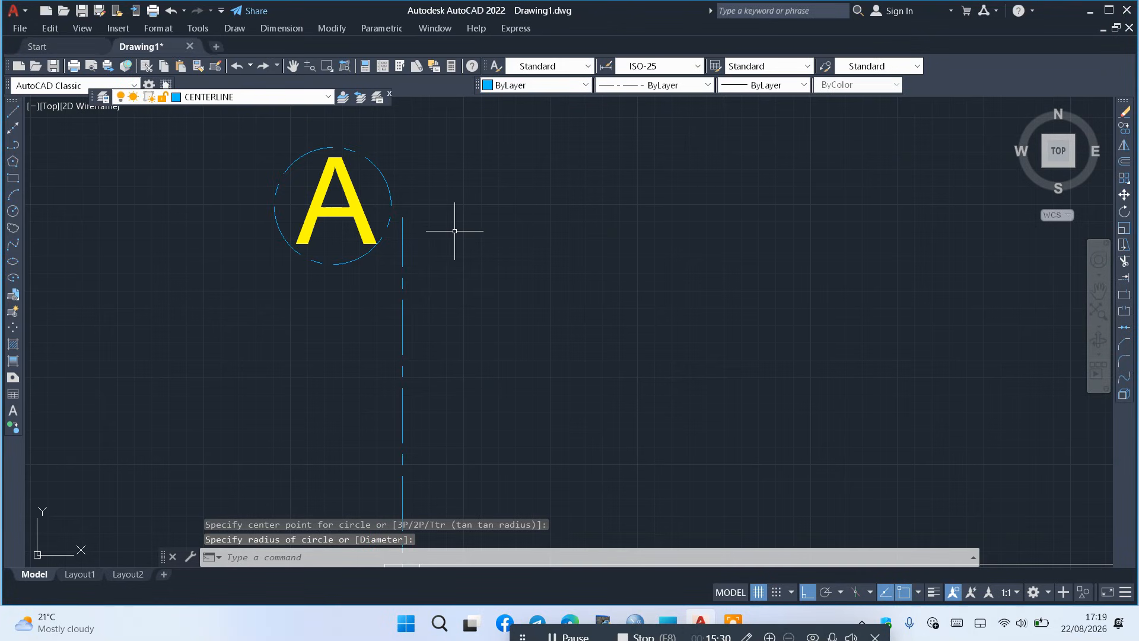
pyautogui.click(369, 131)
pyautogui.click(330, 187)
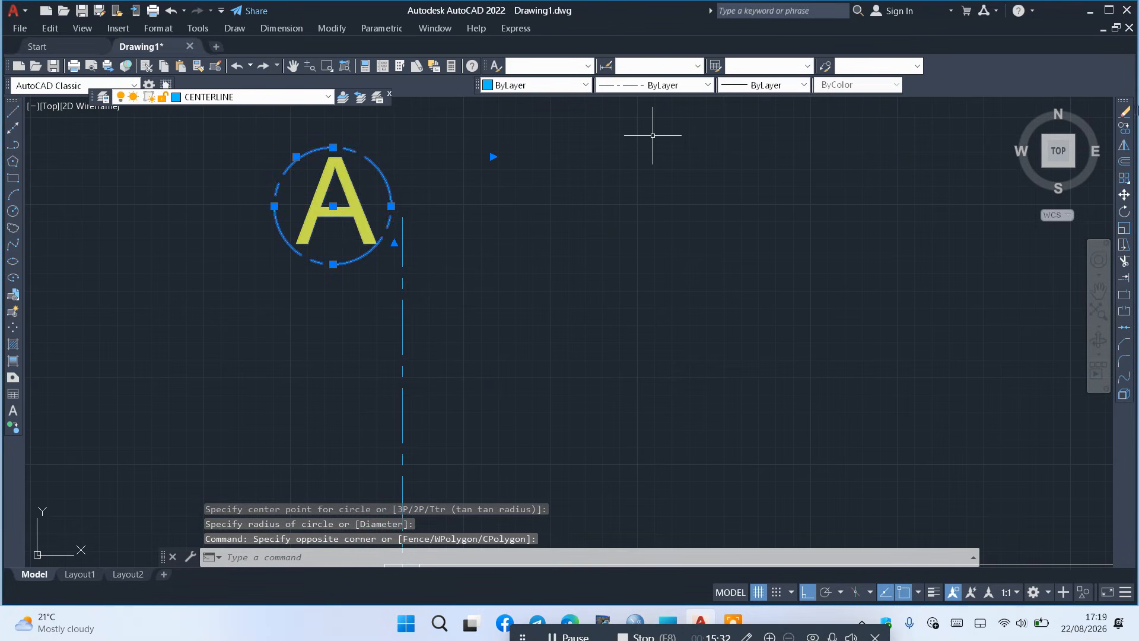
pyautogui.click(1123, 198)
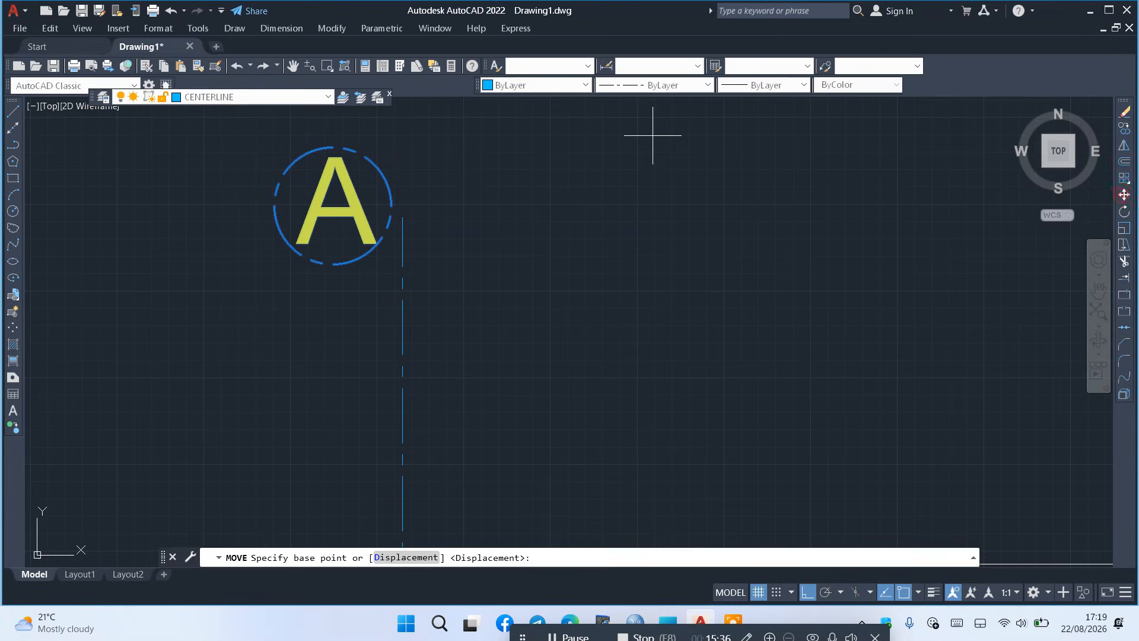
pyautogui.click(332, 261)
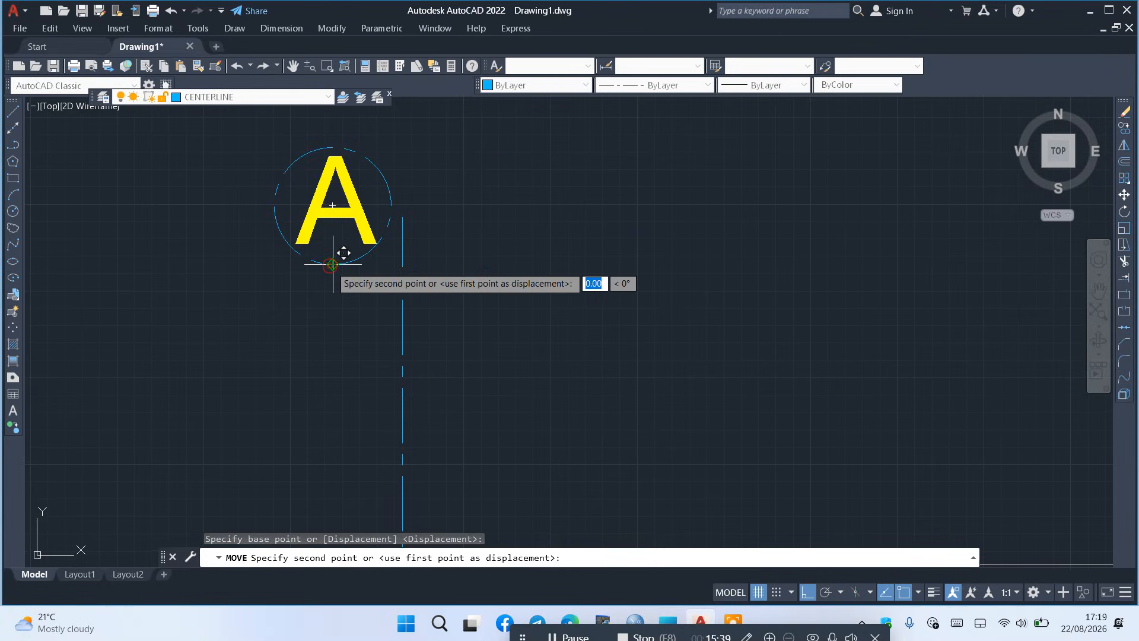
pyautogui.click(402, 208)
# Copy the circled A from its bottom quadrant to the upper ends of the middle and right vertical centrelines
pyautogui.scroll(-3, 398, 351)
pyautogui.click(470, 242)
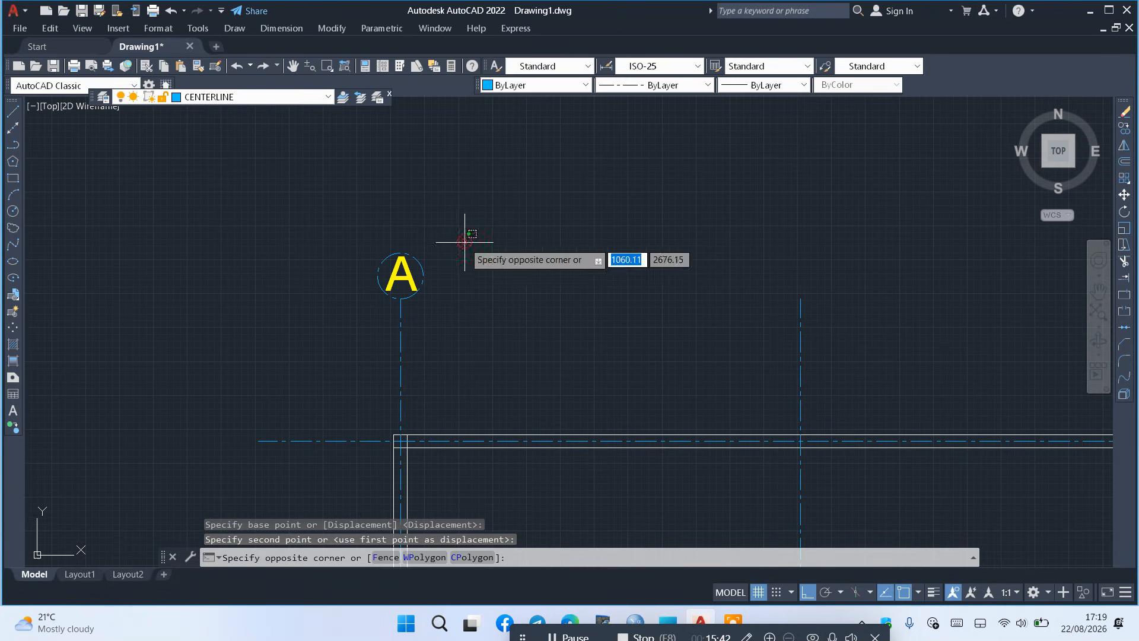
pyautogui.click(377, 284)
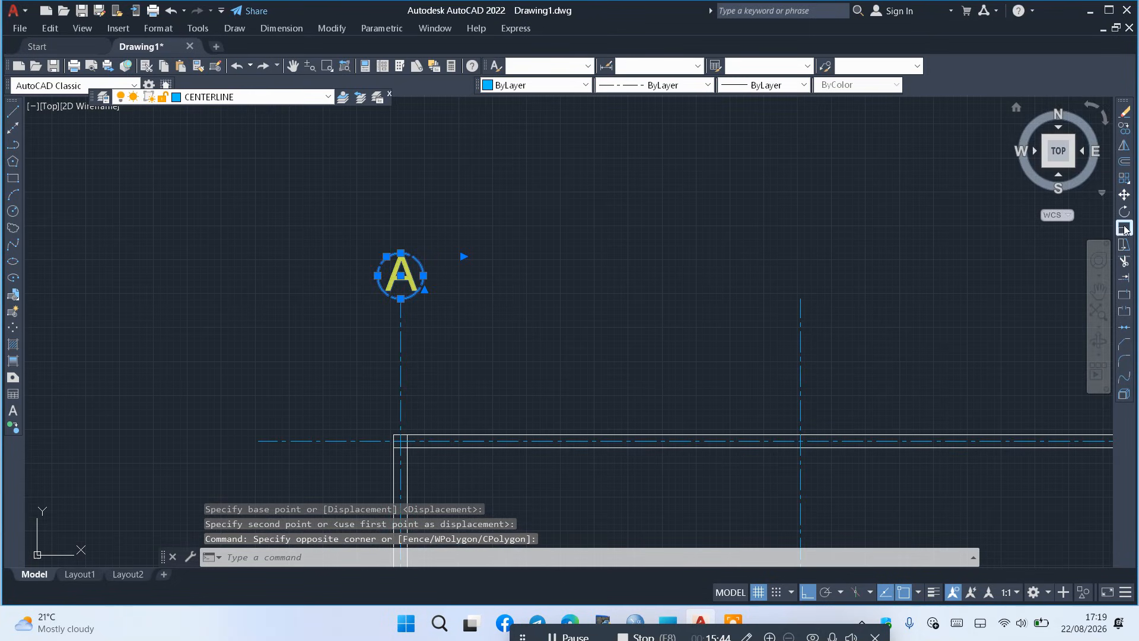
pyautogui.click(1125, 128)
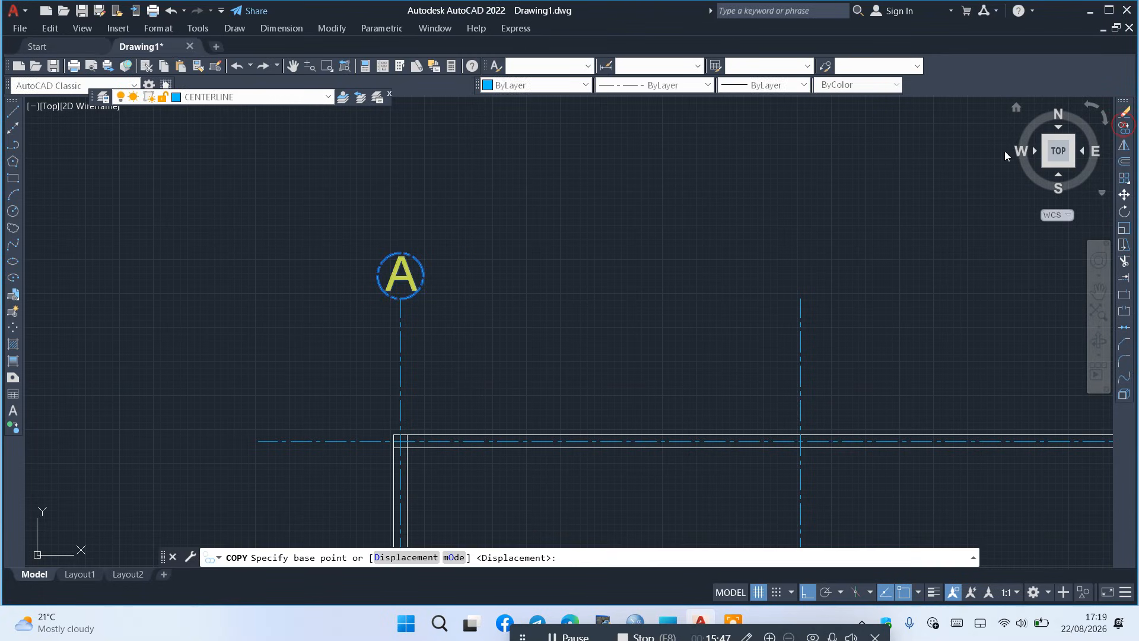
pyautogui.click(400, 298)
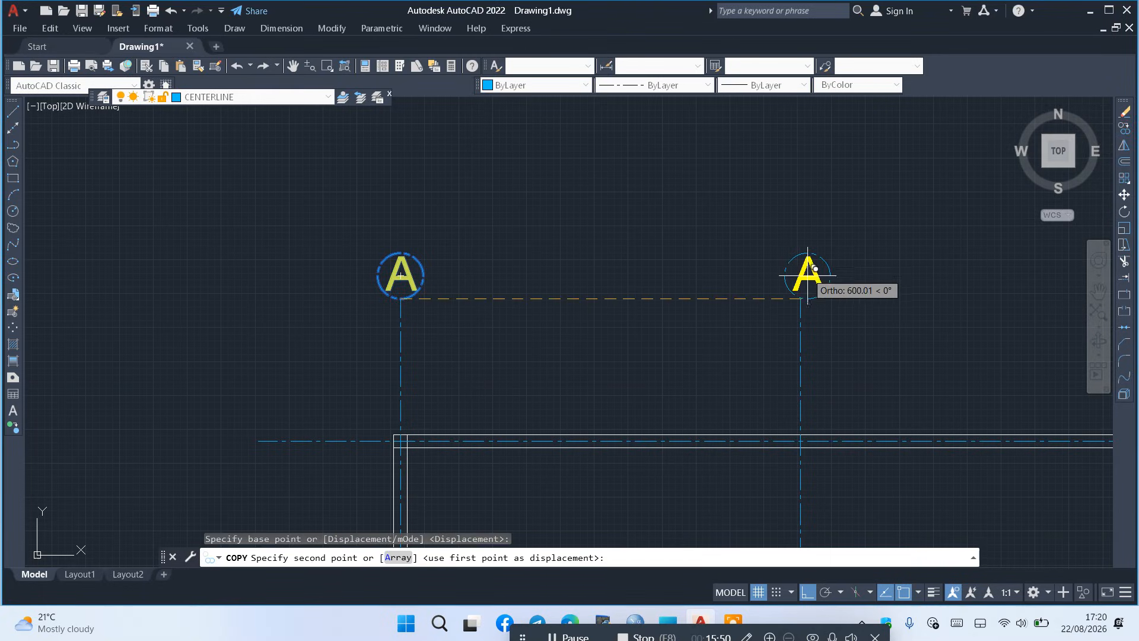
pyautogui.click(798, 298)
pyautogui.scroll(-5, 720, 264)
pyautogui.scroll(4, 728, 262)
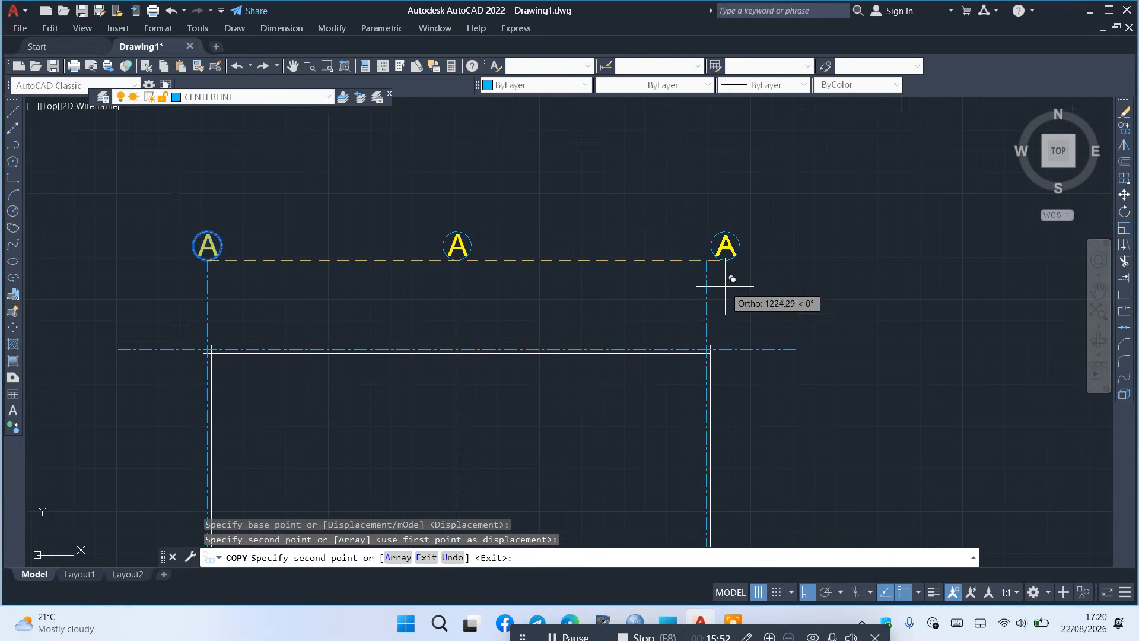
pyautogui.click(706, 259)
# With Ortho off, copy the circled A to the left ends of the three horizontal centrelines and finish the Copy command
pyautogui.scroll(-3, 765, 155)
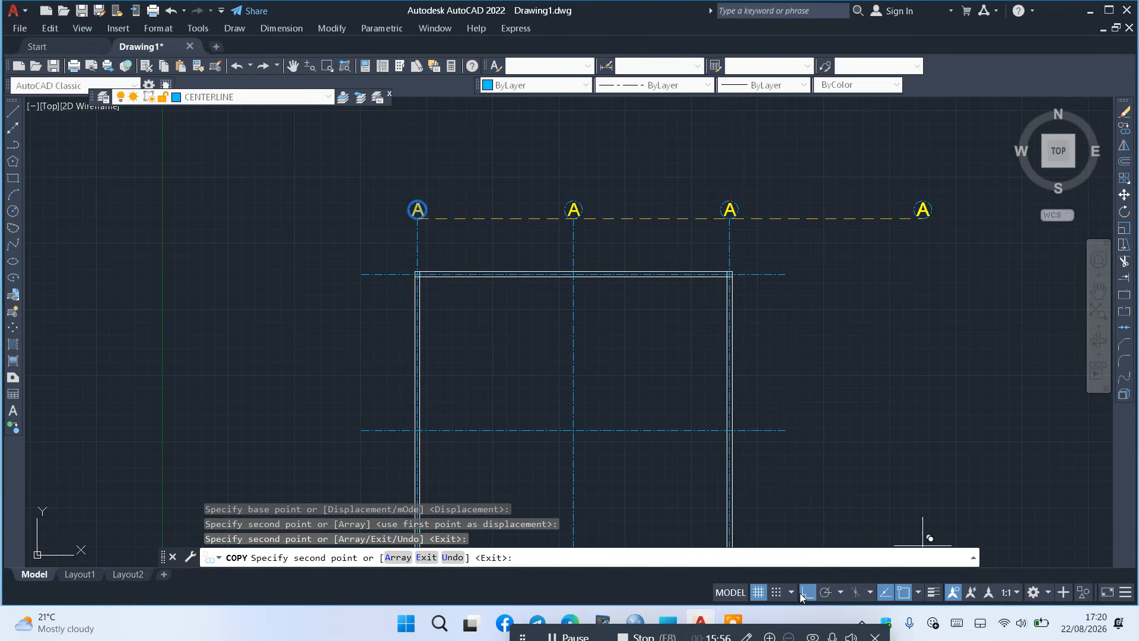
pyautogui.scroll(-4, 887, 389)
pyautogui.scroll(6, 719, 330)
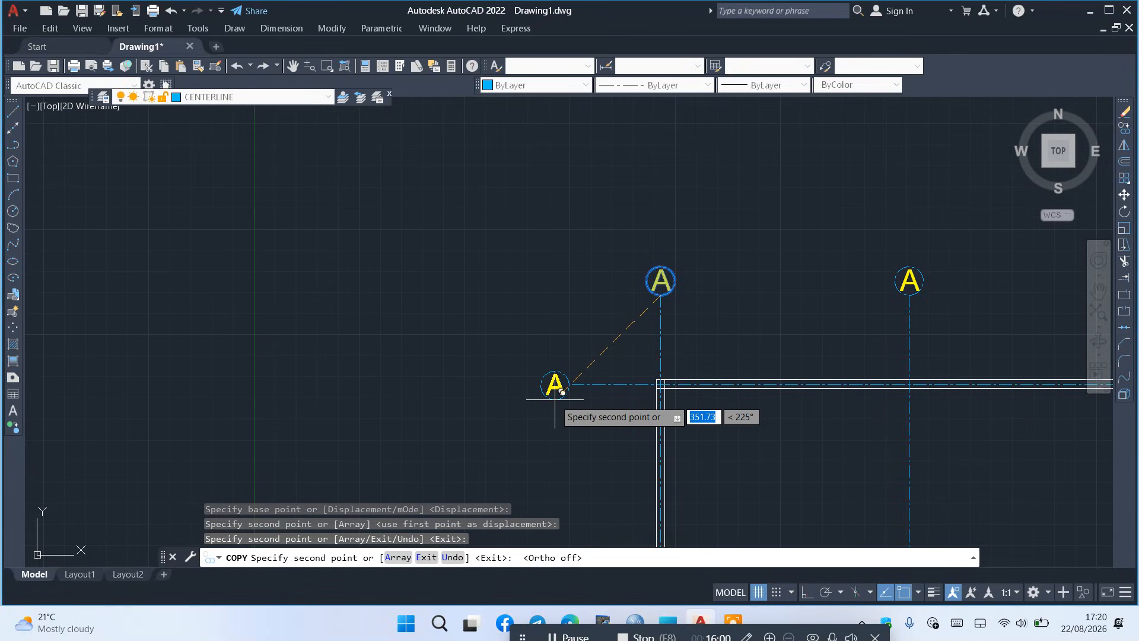
pyautogui.click(555, 386)
pyautogui.scroll(-2, 599, 362)
pyautogui.scroll(-2, 617, 294)
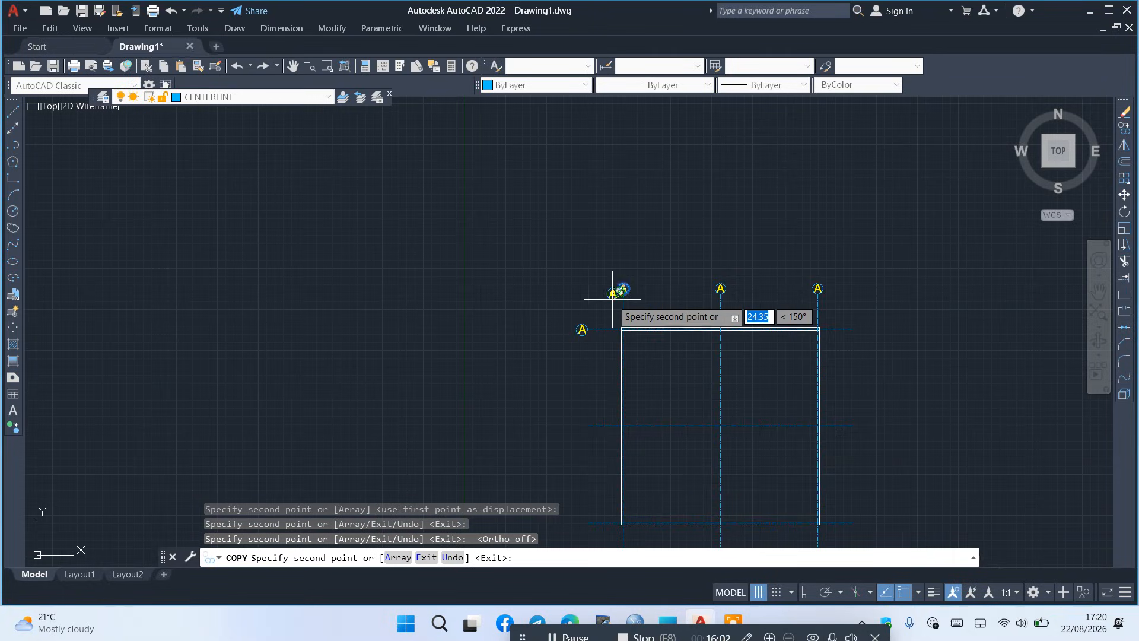
pyautogui.scroll(3, 591, 456)
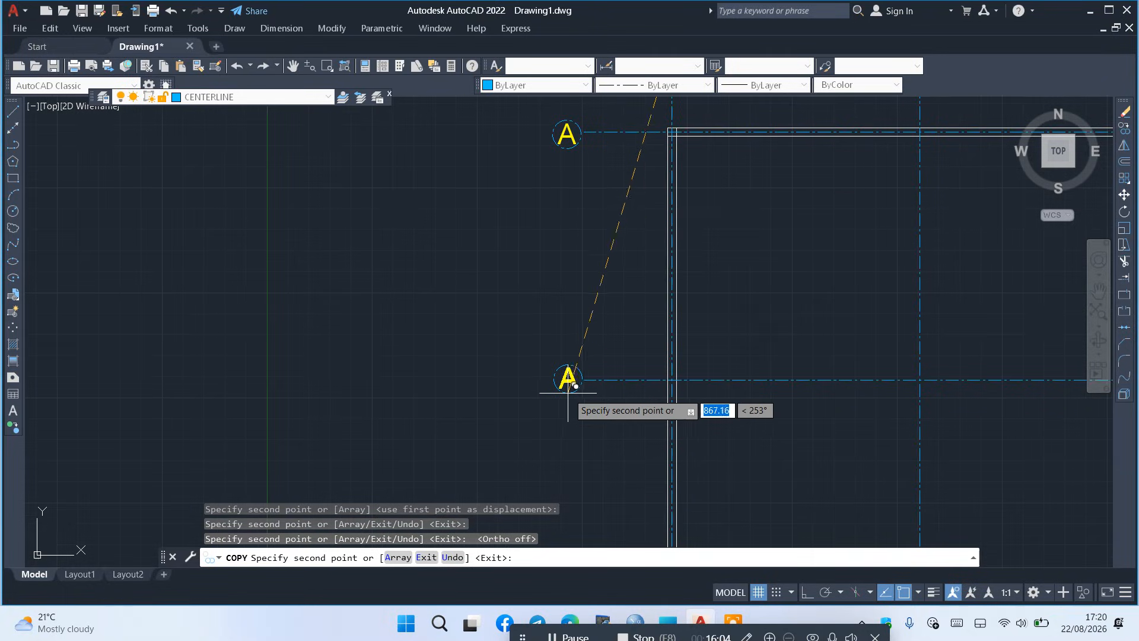
pyautogui.click(568, 393)
pyautogui.scroll(-2, 527, 181)
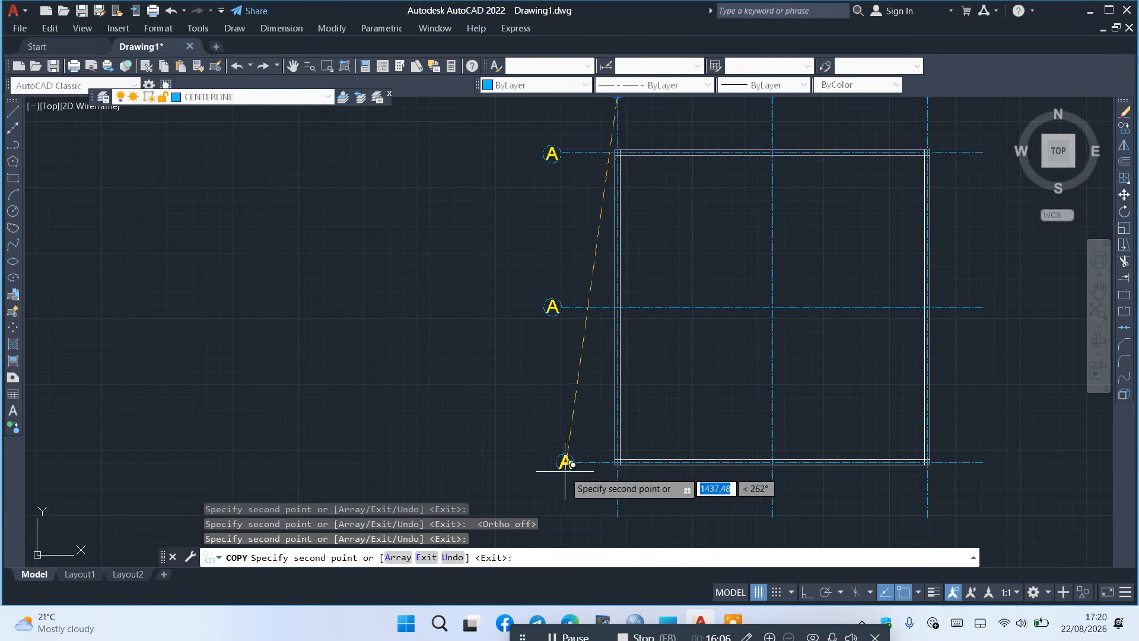
pyautogui.scroll(5, 563, 451)
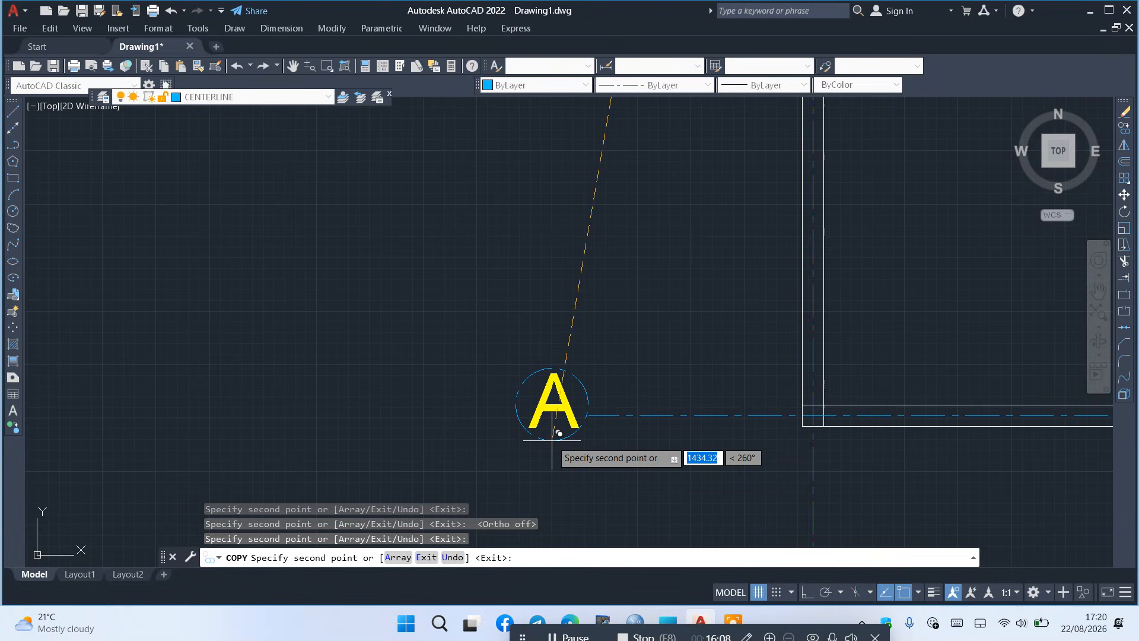
pyautogui.click(558, 440)
pyautogui.scroll(-5, 641, 344)
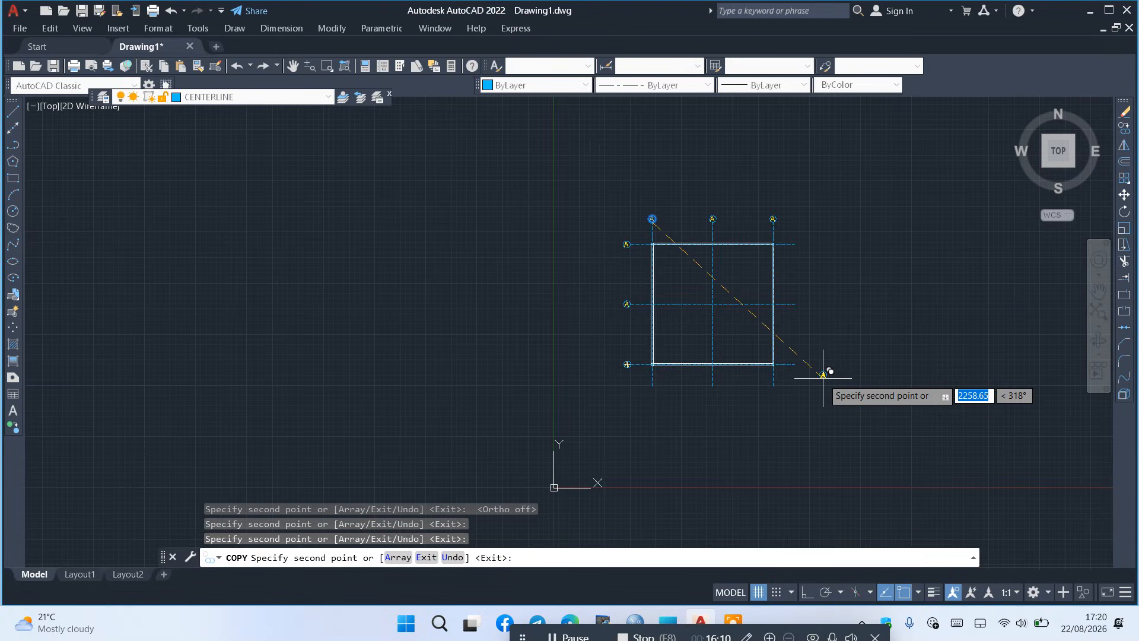
pyautogui.rightClick(845, 319)
pyautogui.click(881, 326)
# Change the letter in the circle above the middle vertical centreline to B
pyautogui.scroll(4, 704, 306)
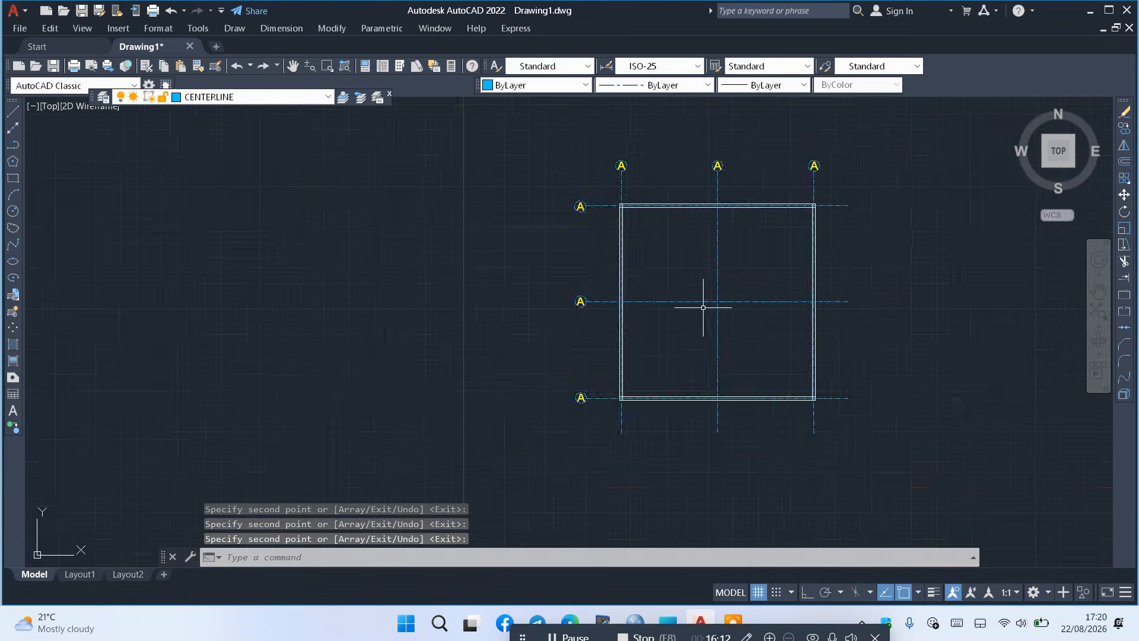
pyautogui.scroll(-4, 621, 184)
pyautogui.scroll(6, 623, 216)
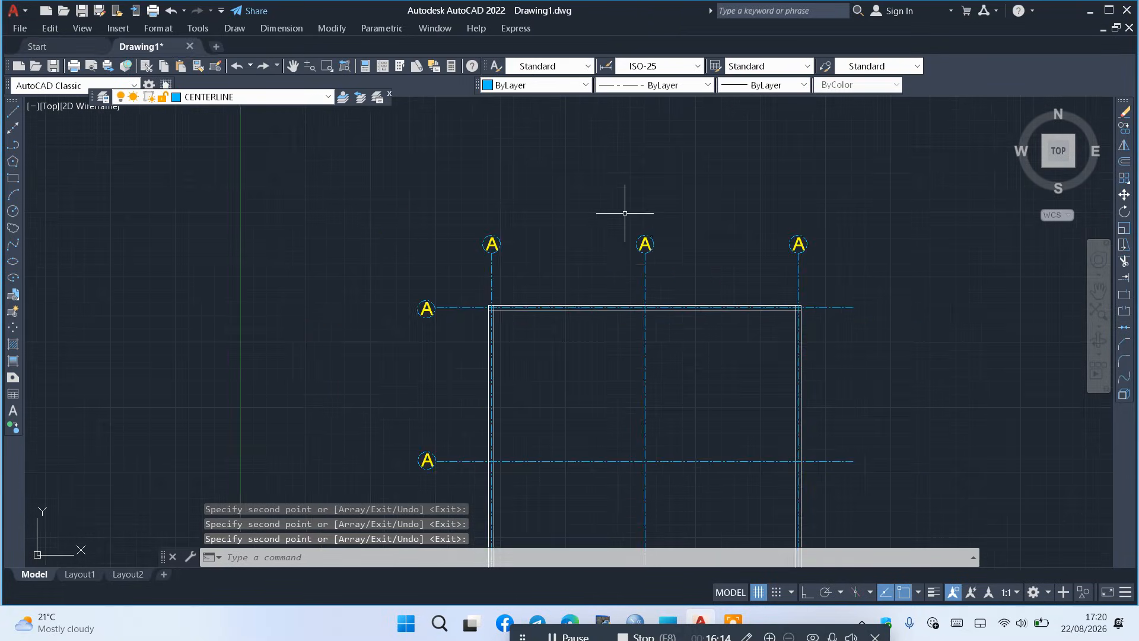
pyautogui.click(641, 232)
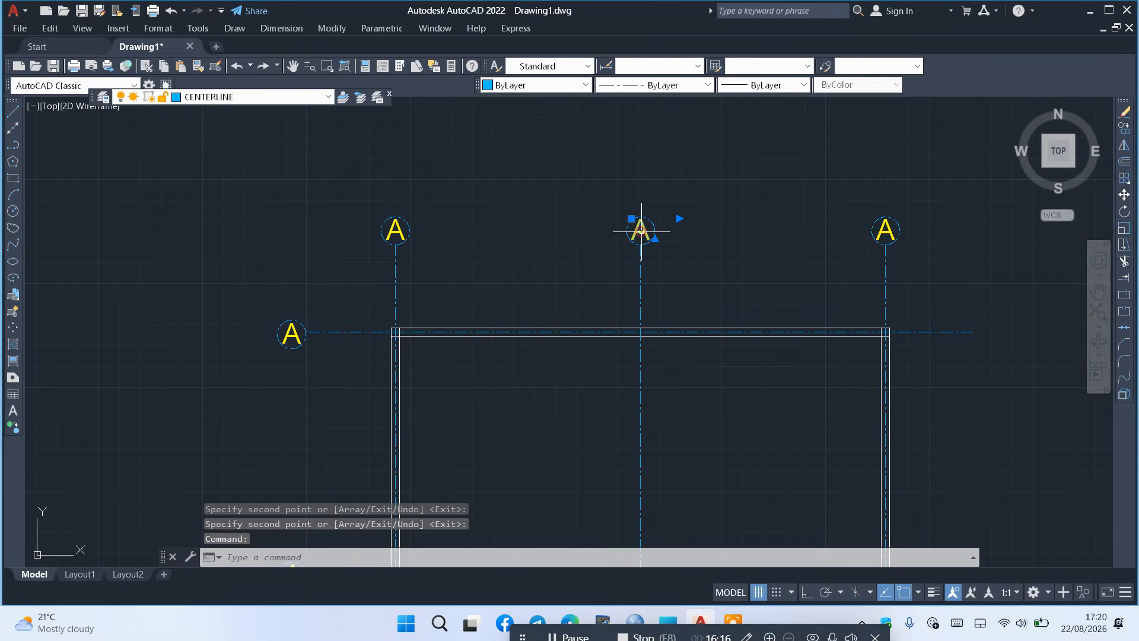
pyautogui.doubleClick(642, 231)
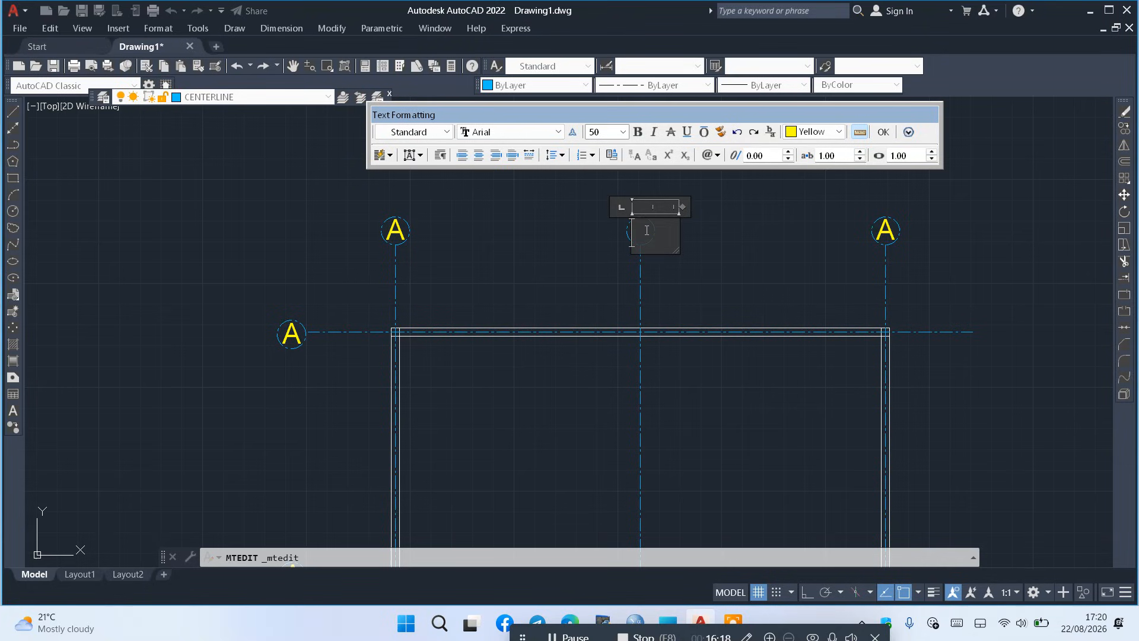
pyautogui.click(886, 237)
# Change the letter in the circle above the right vertical centreline to C
pyautogui.click(888, 231)
pyautogui.doubleClick(886, 231)
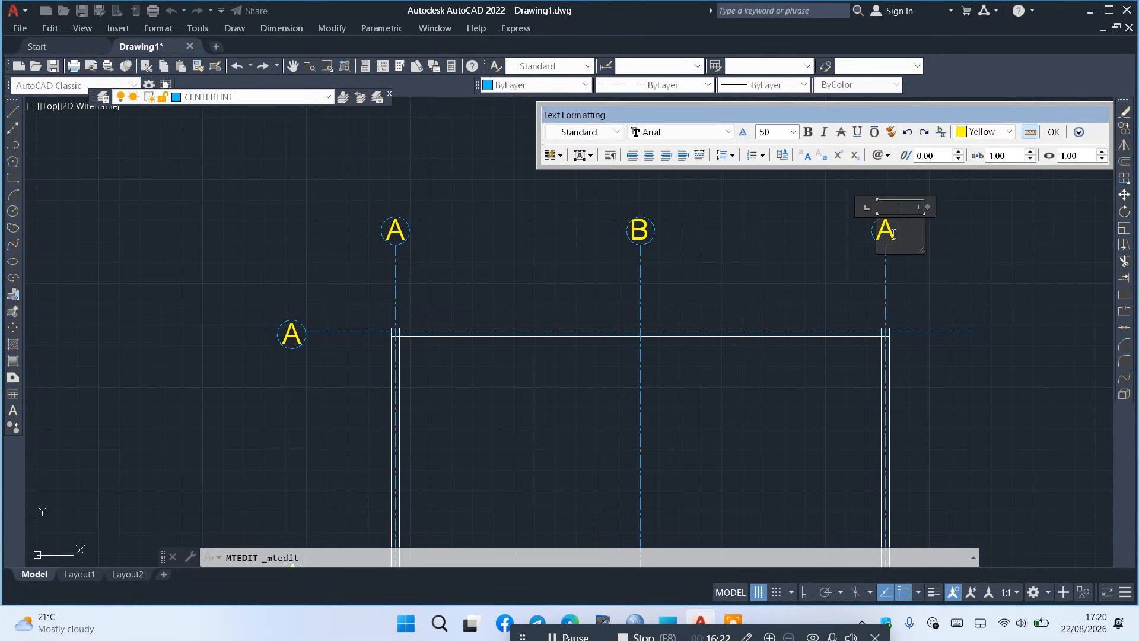
pyautogui.click(863, 232)
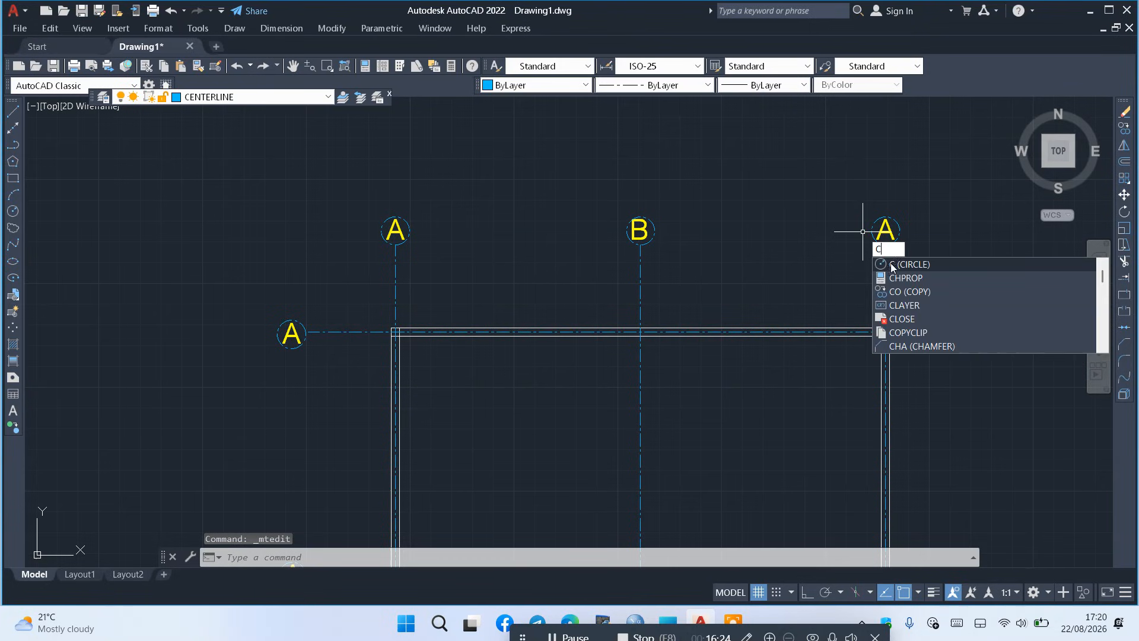
pyautogui.press('Escape')
pyautogui.doubleClick(887, 231)
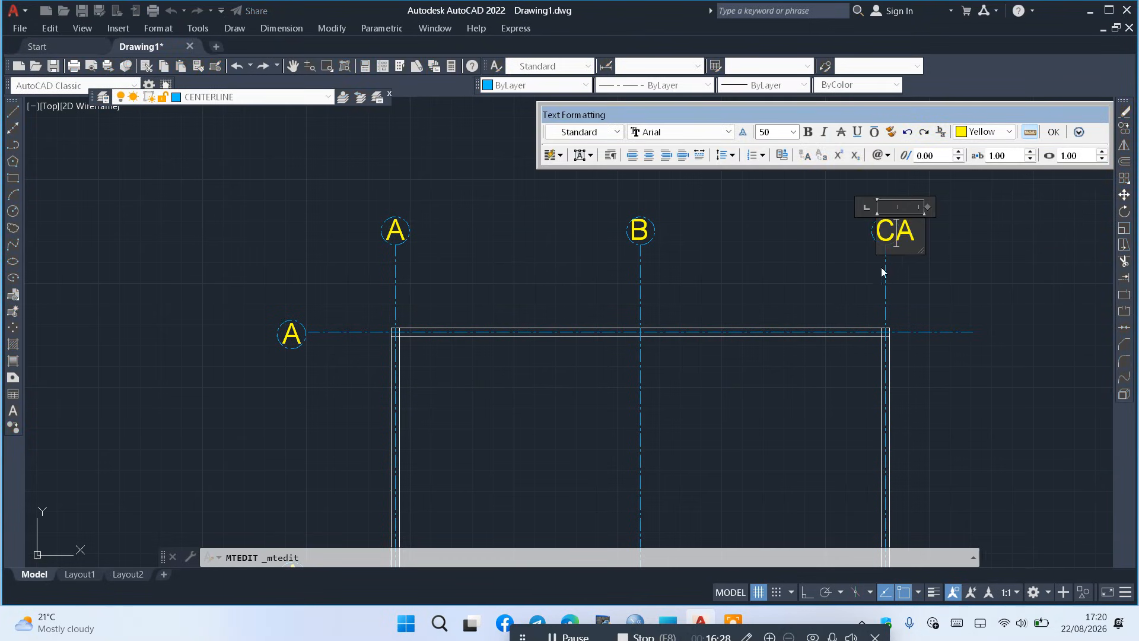
pyautogui.click(826, 309)
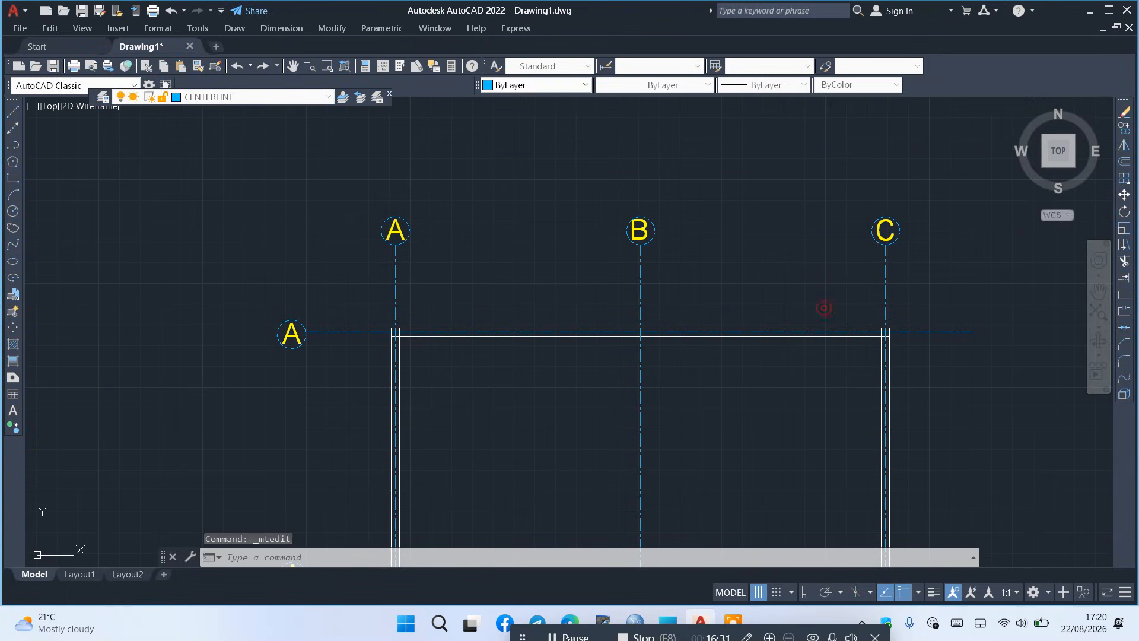
# Replace the circled A at the left end of the upper horizontal centreline with 1
pyautogui.doubleClick(293, 334)
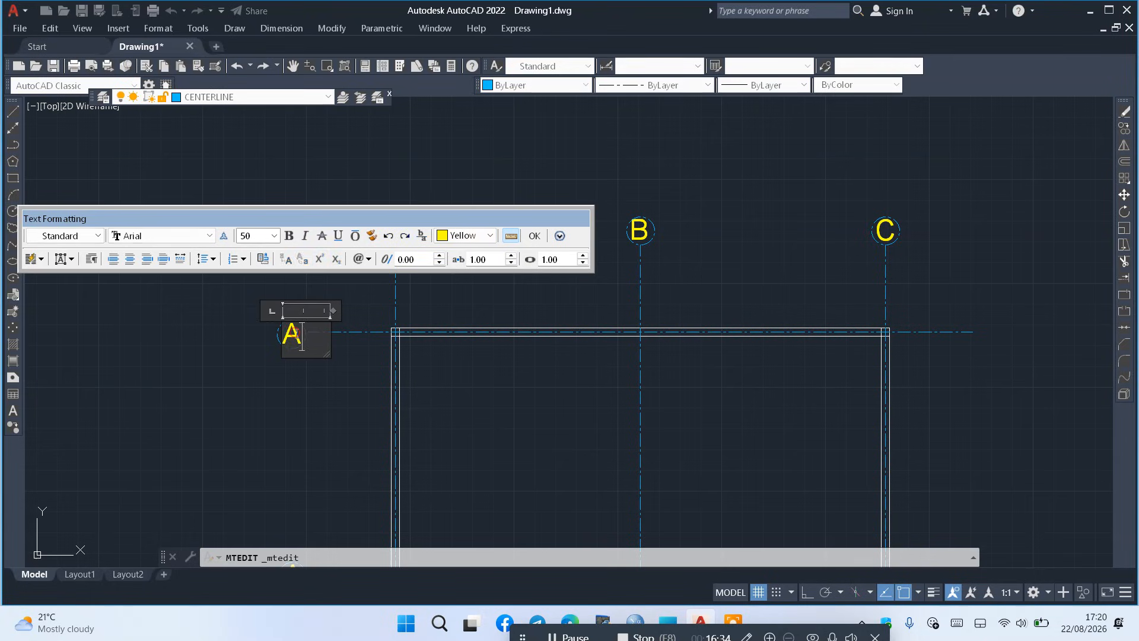
pyautogui.write('1')
pyautogui.click(306, 394)
# Replace the circled A at the left end of the middle horizontal centreline with 2
pyautogui.scroll(-3, 358, 299)
pyautogui.scroll(6, 349, 305)
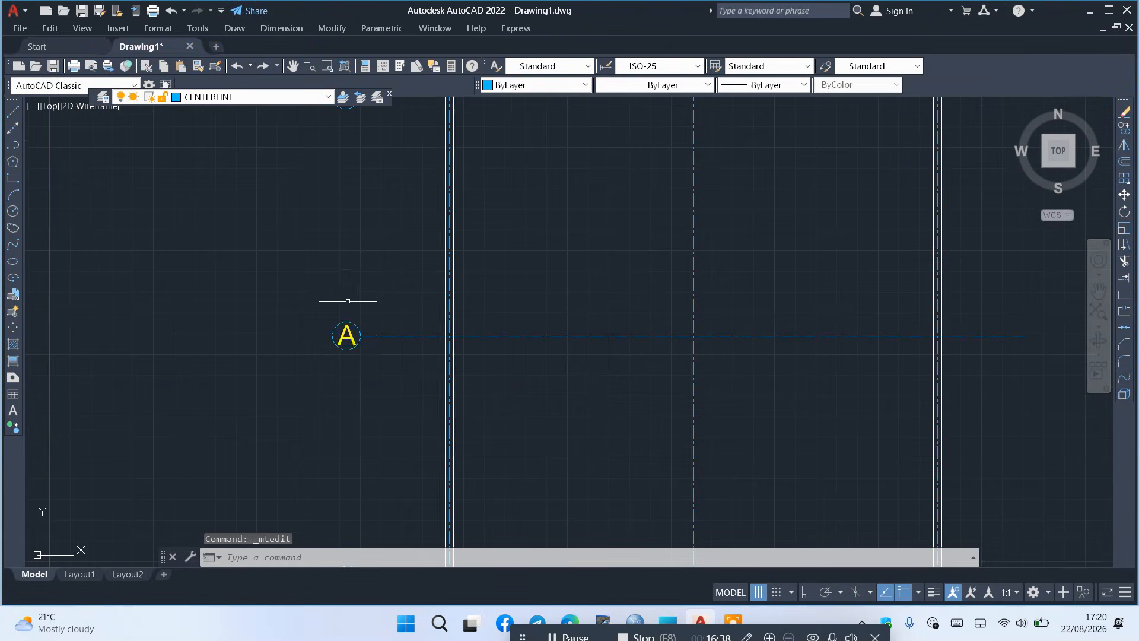
pyautogui.click(346, 341)
pyautogui.click(344, 337)
pyautogui.doubleClick(341, 337)
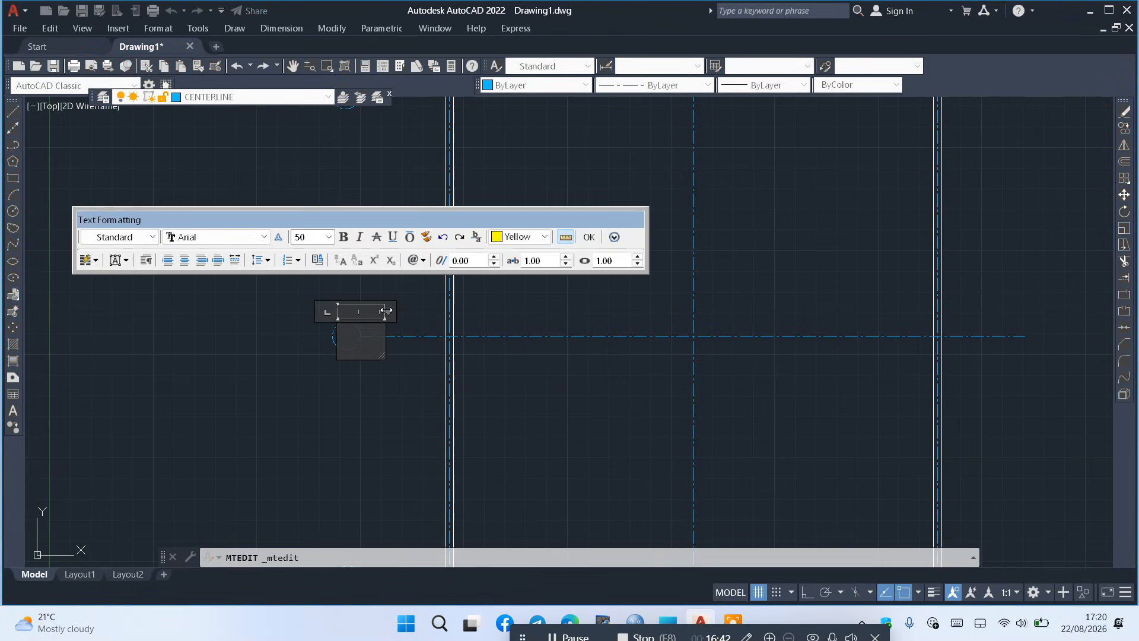
pyautogui.click(589, 238)
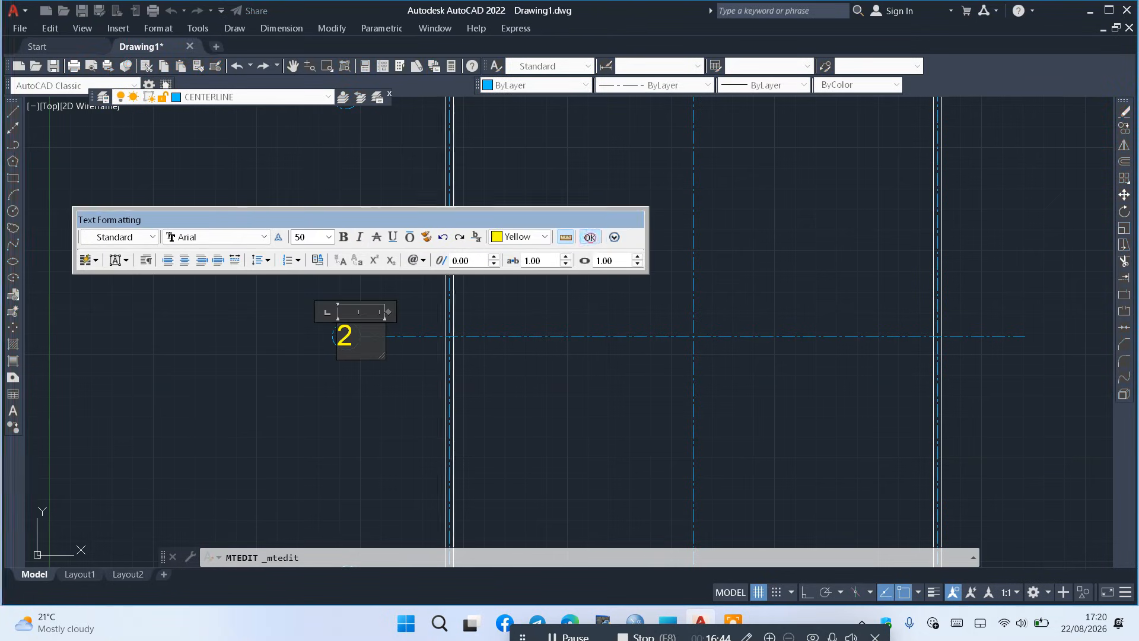
pyautogui.scroll(-5, 435, 282)
pyautogui.scroll(5, 409, 406)
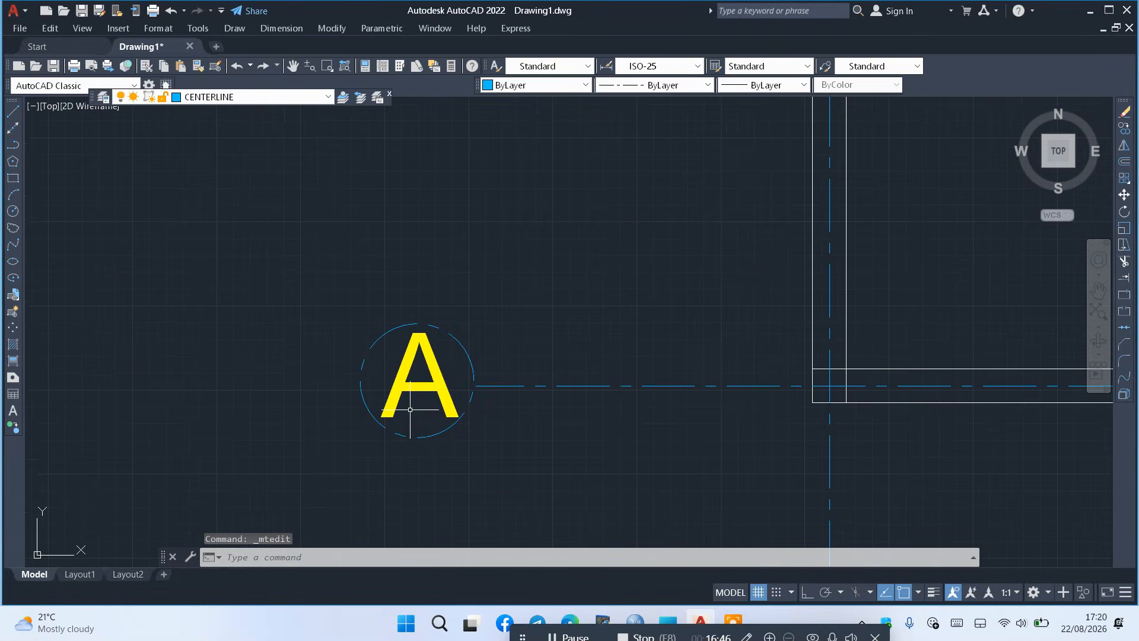
pyautogui.click(437, 382)
pyautogui.click(408, 399)
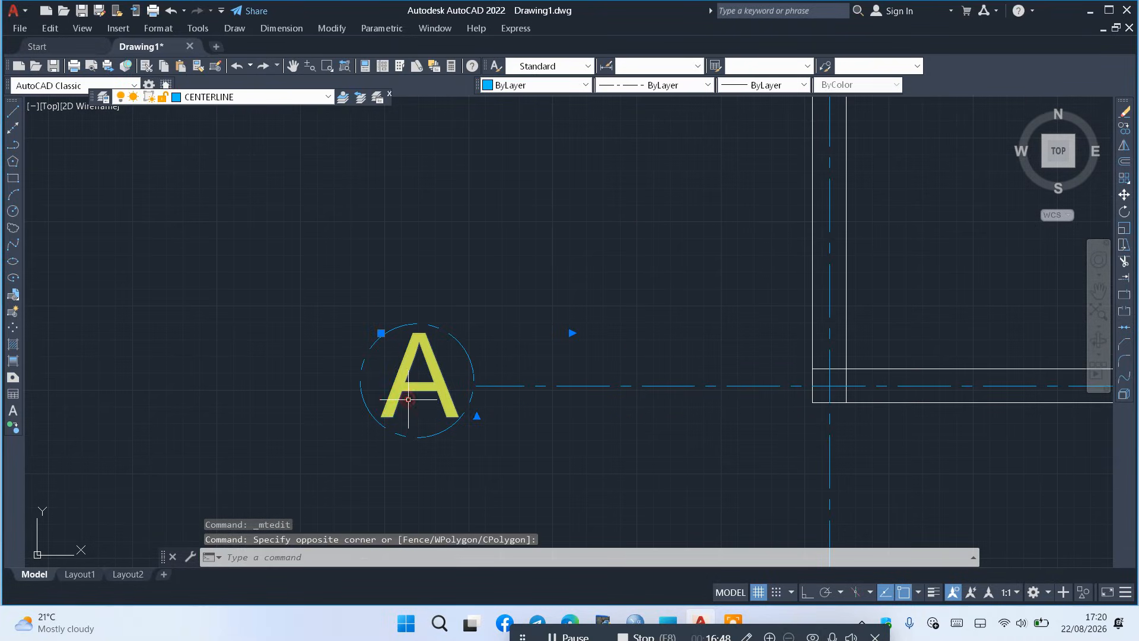
pyautogui.click(424, 378)
pyautogui.click(408, 390)
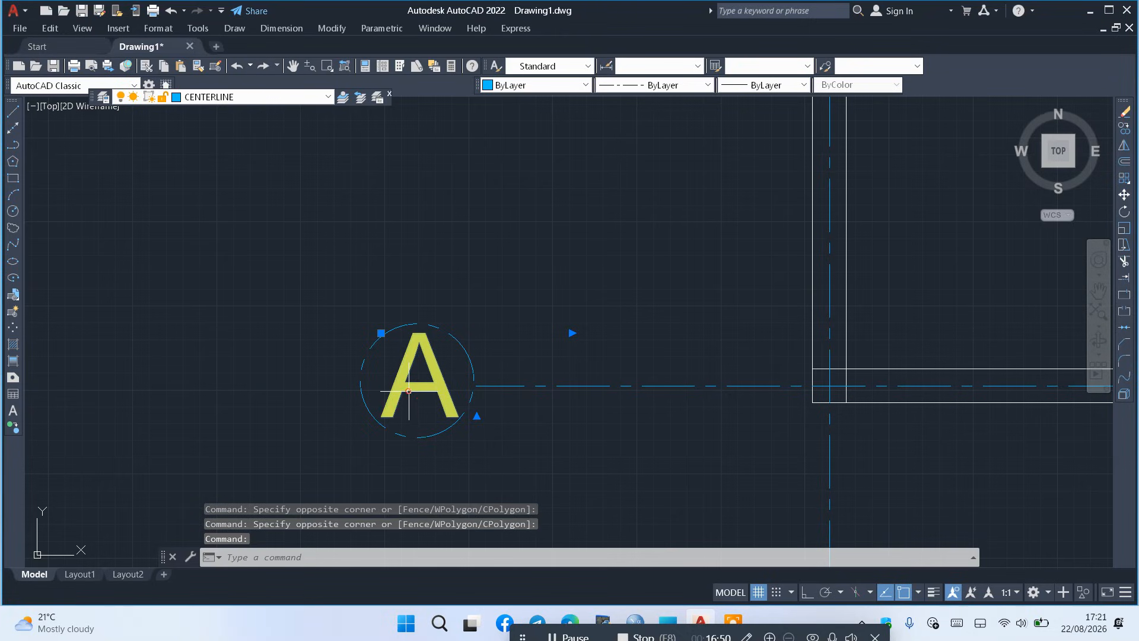
pyautogui.click(406, 388)
pyautogui.click(405, 388)
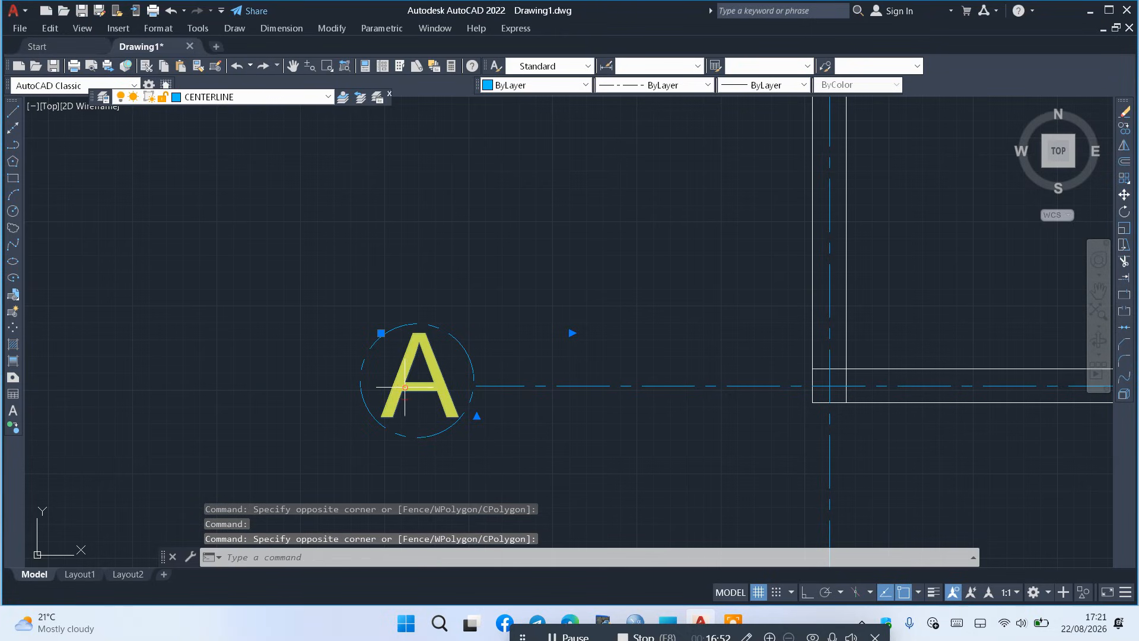
pyautogui.click(403, 385)
pyautogui.scroll(-2, 404, 385)
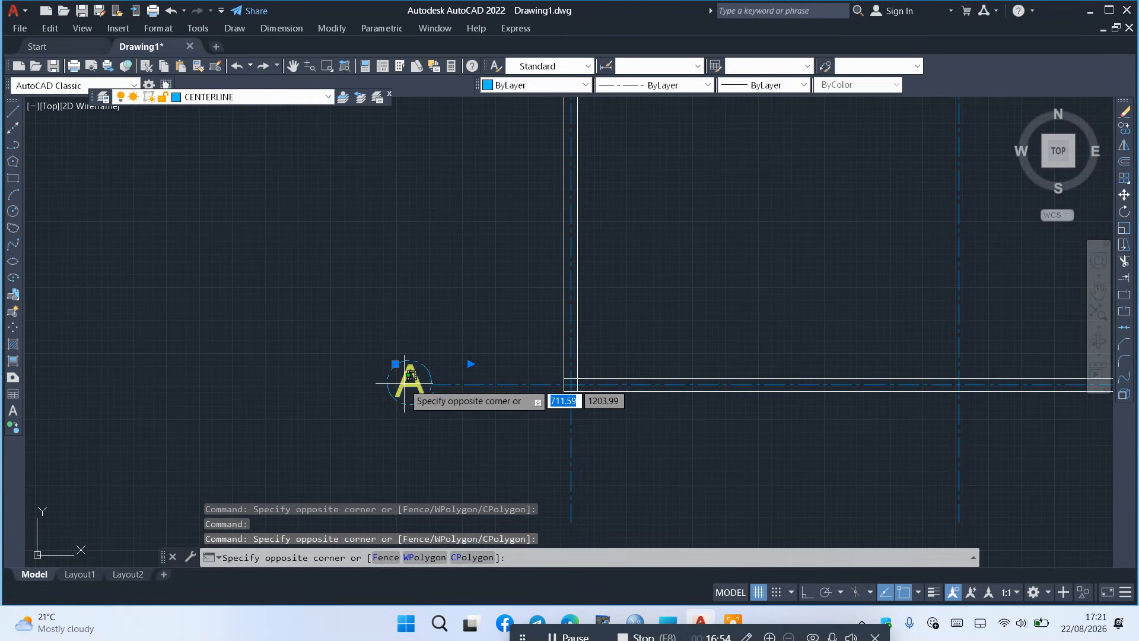
pyautogui.press('Escape')
pyautogui.press('Escape')
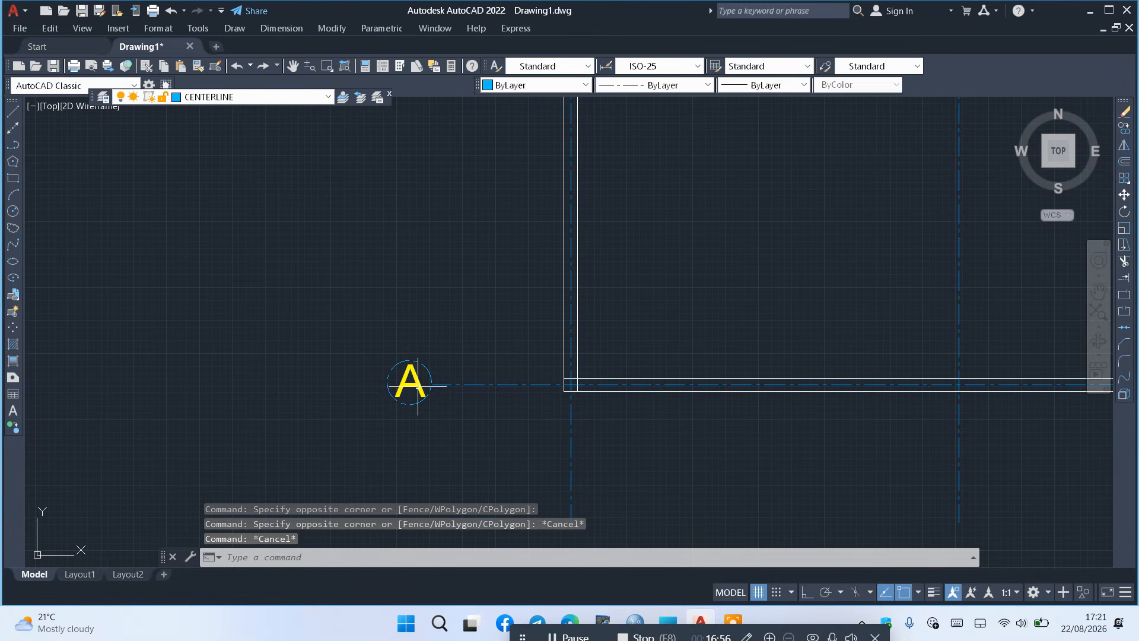
# Replace the circled A at the left end of the lower horizontal centreline with 3
pyautogui.doubleClick(415, 385)
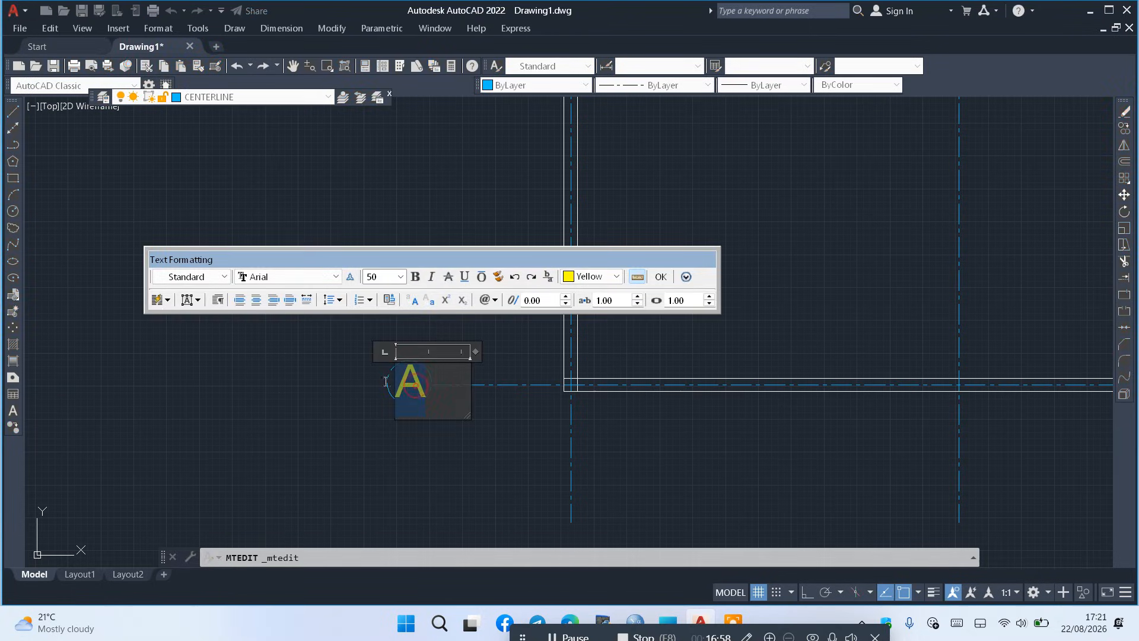
pyautogui.write('3')
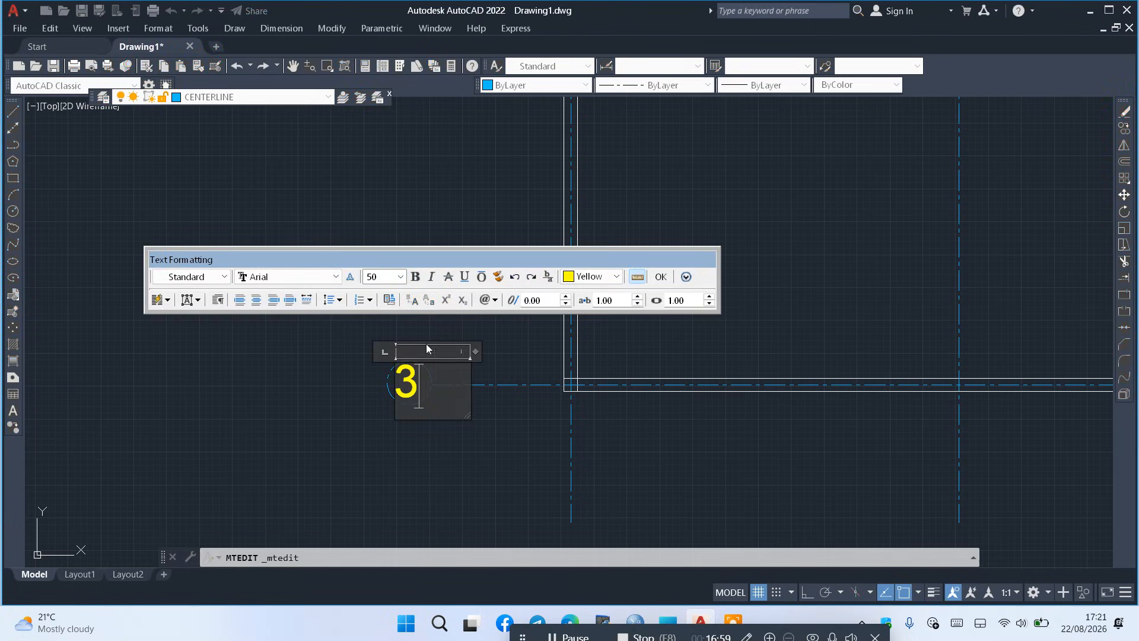
# Finish editing the grid bubble text as 3 for the lowest horizontal axis
pyautogui.click(656, 281)
pyautogui.scroll(-5, 418, 337)
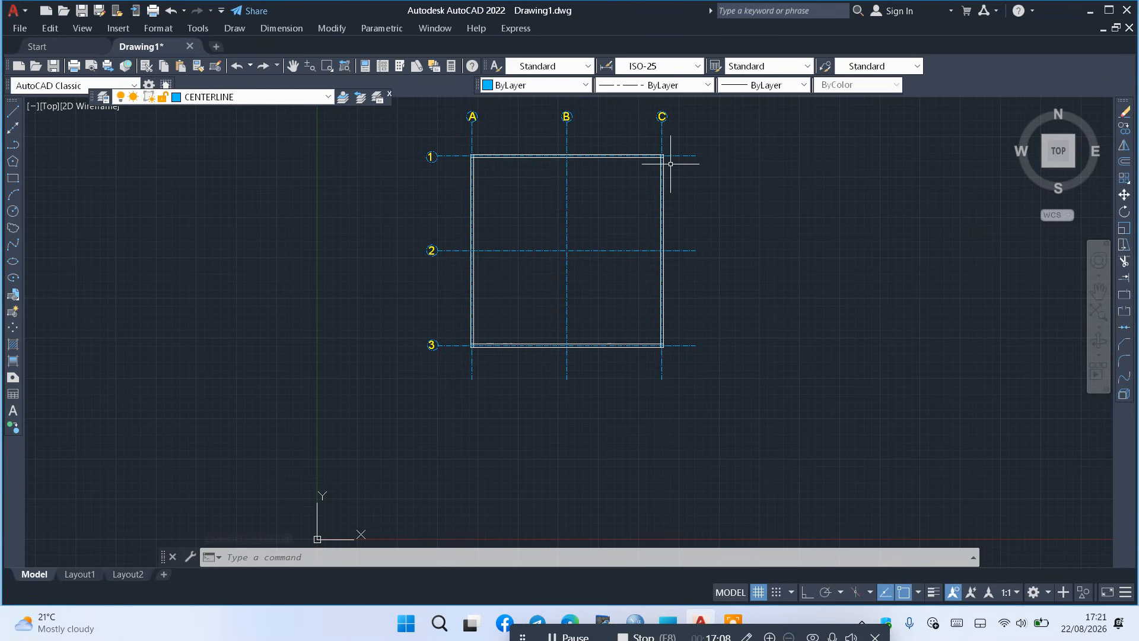
pyautogui.scroll(2, 659, 154)
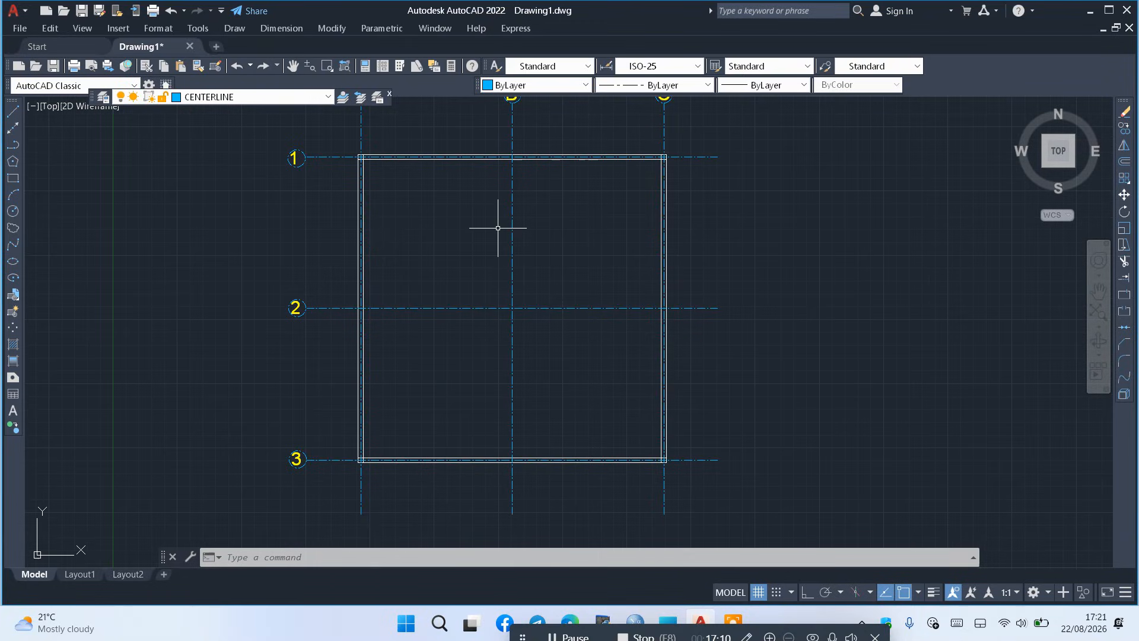
# Make the COLUMN layer current and draw a 30 by 30 square in the empty area beside the floor plan
pyautogui.click(254, 99)
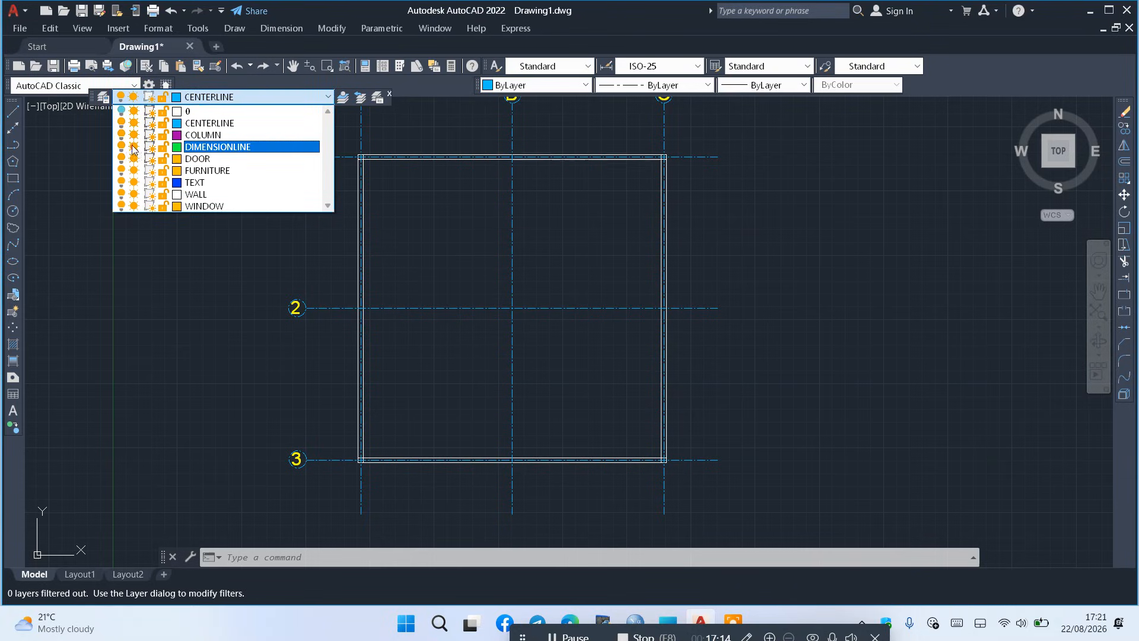
pyautogui.click(208, 135)
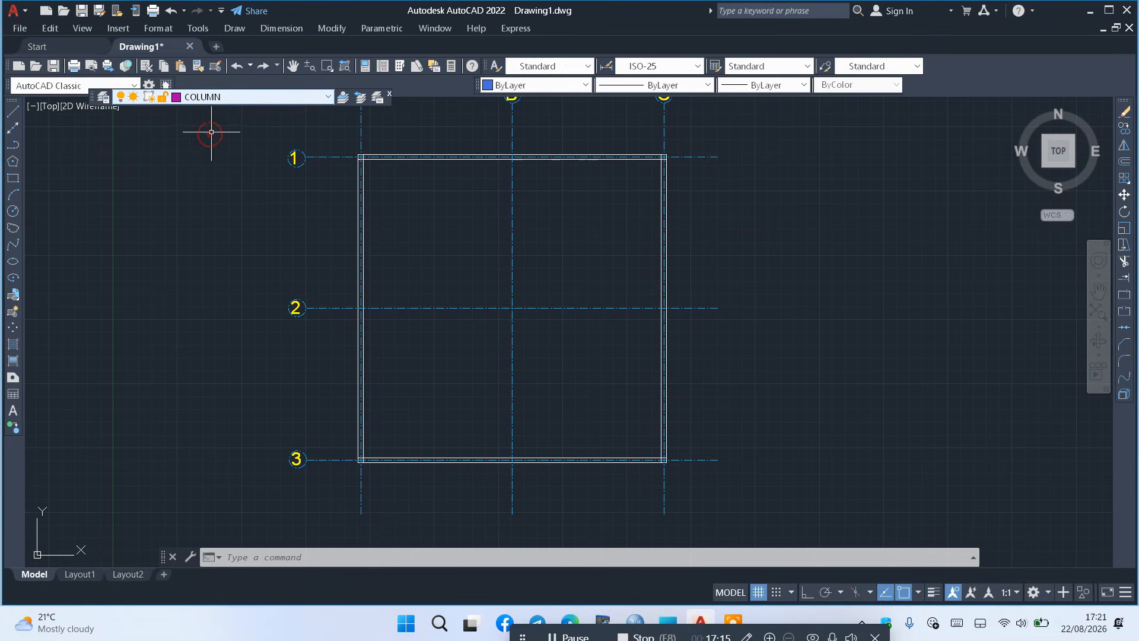
pyautogui.click(15, 179)
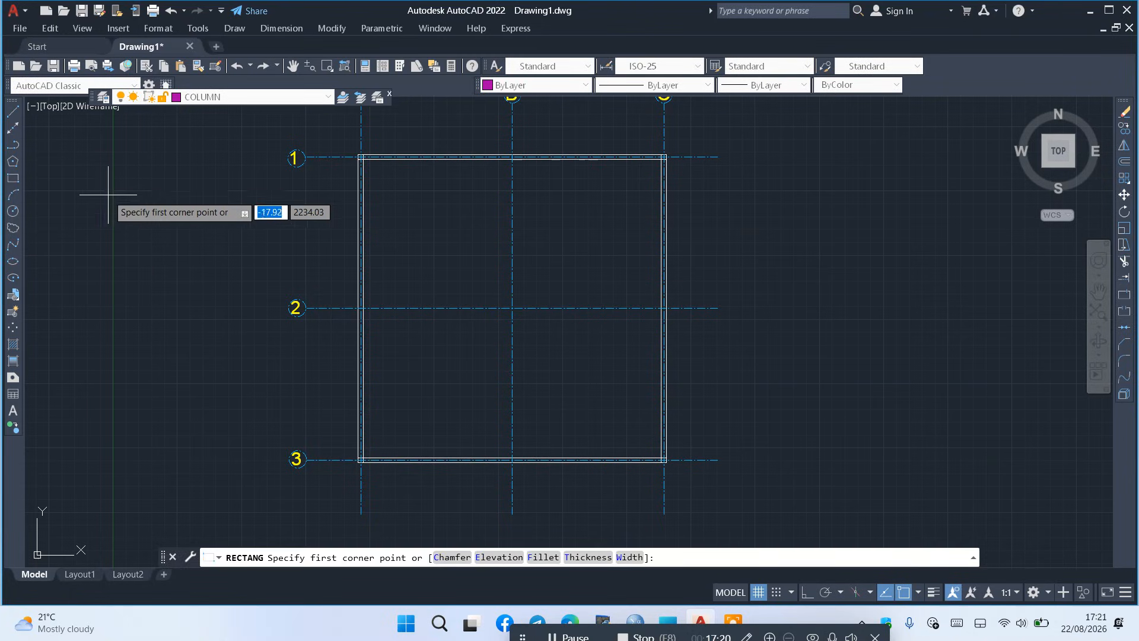
pyautogui.click(78, 187)
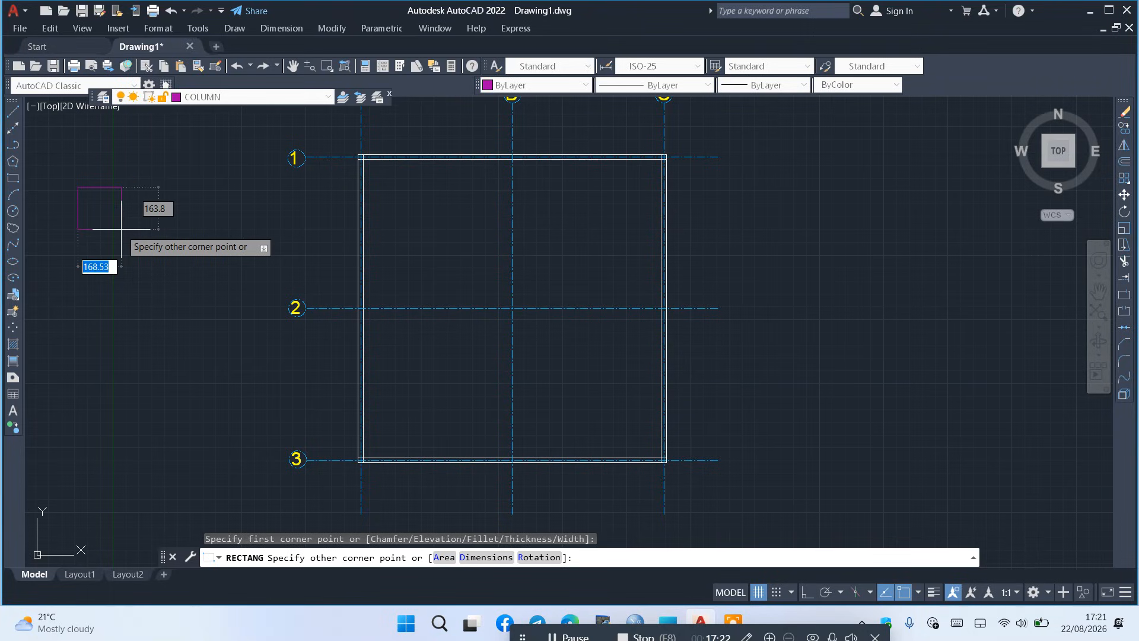
pyautogui.write('30')
pyautogui.press('Tab')
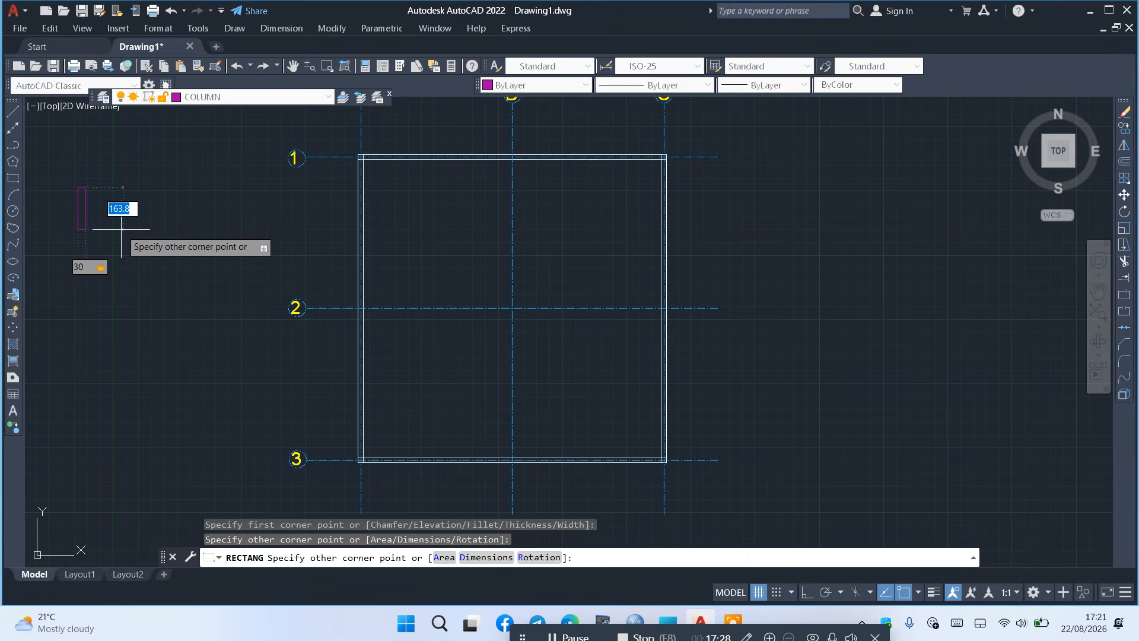
pyautogui.write('30')
pyautogui.press('Return')
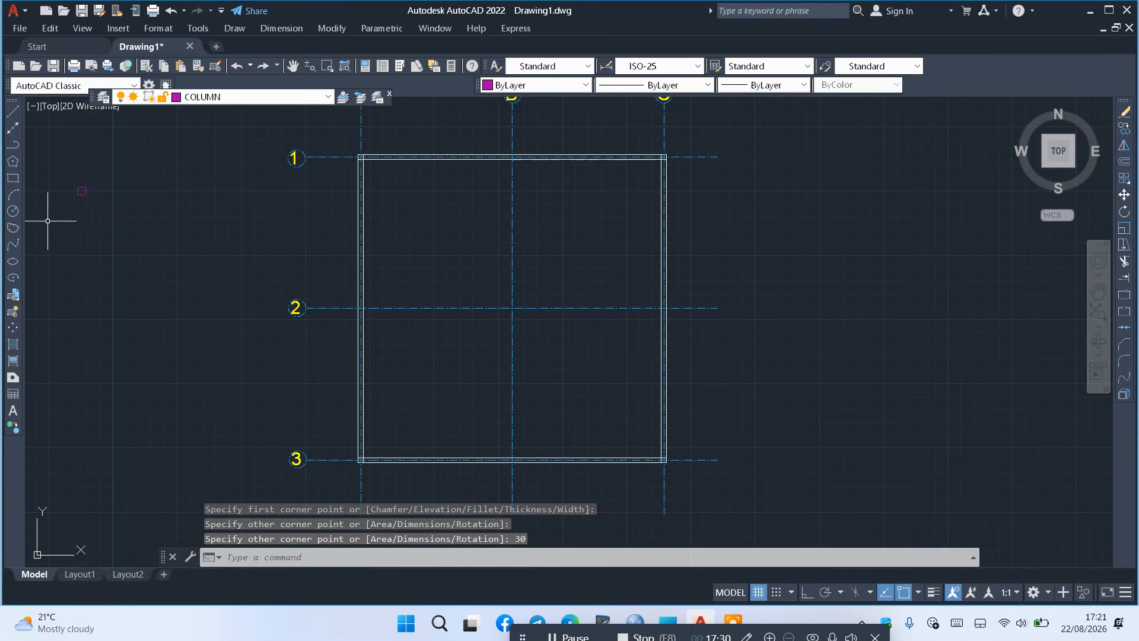
# Copy the column square from its centre to the intersection of grid lines A and 1
pyautogui.scroll(2, 119, 210)
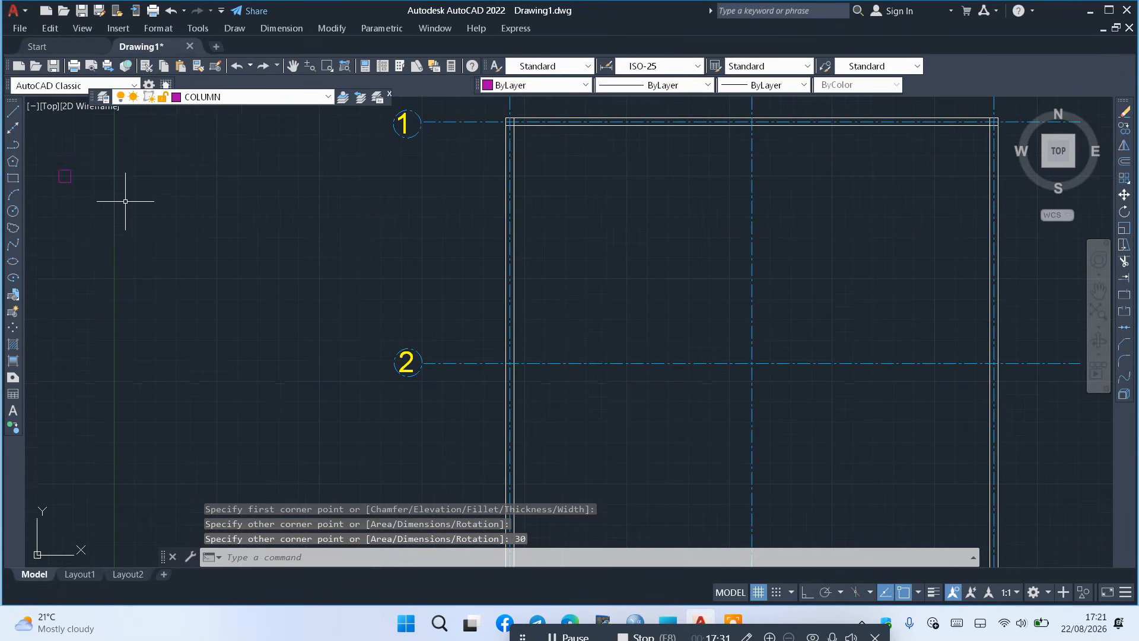
pyautogui.click(87, 150)
pyautogui.click(34, 199)
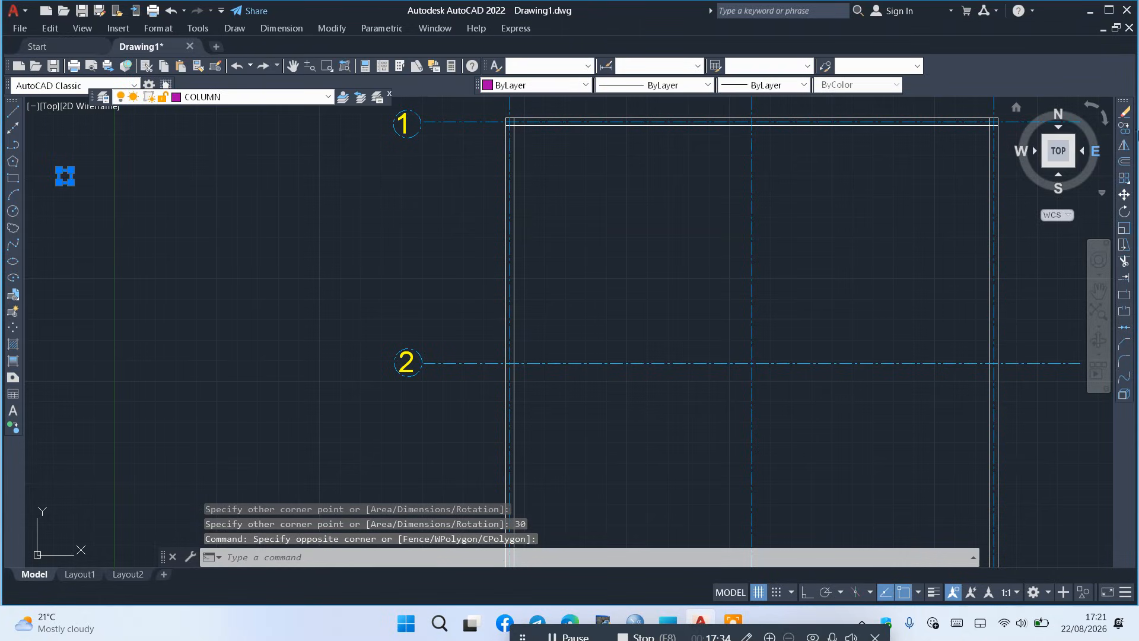
pyautogui.click(1124, 128)
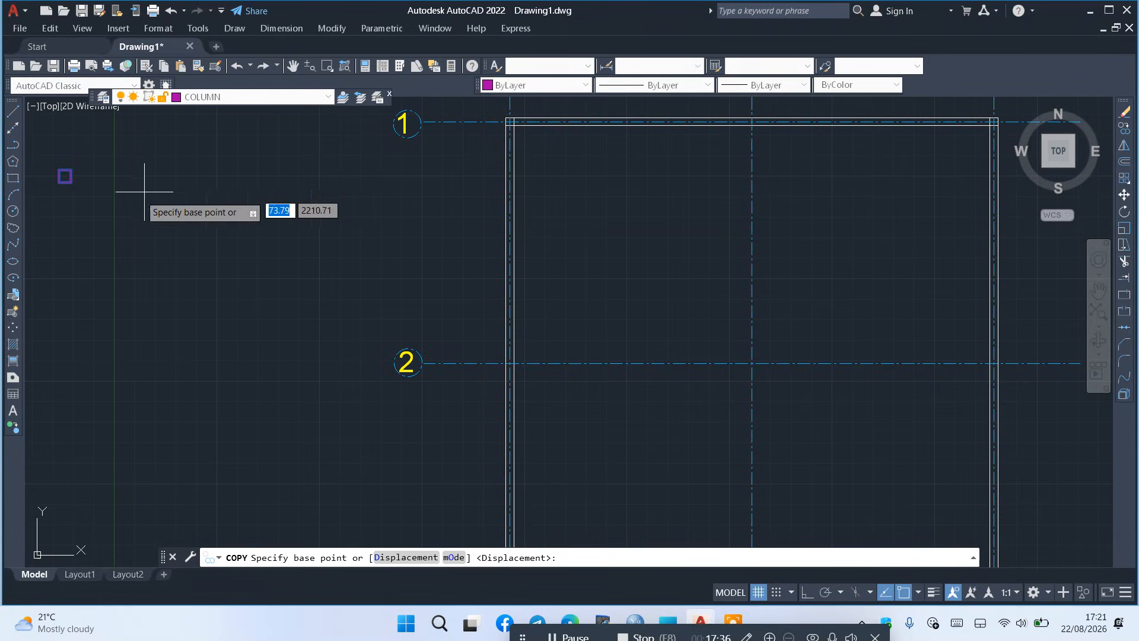
pyautogui.scroll(4, 78, 175)
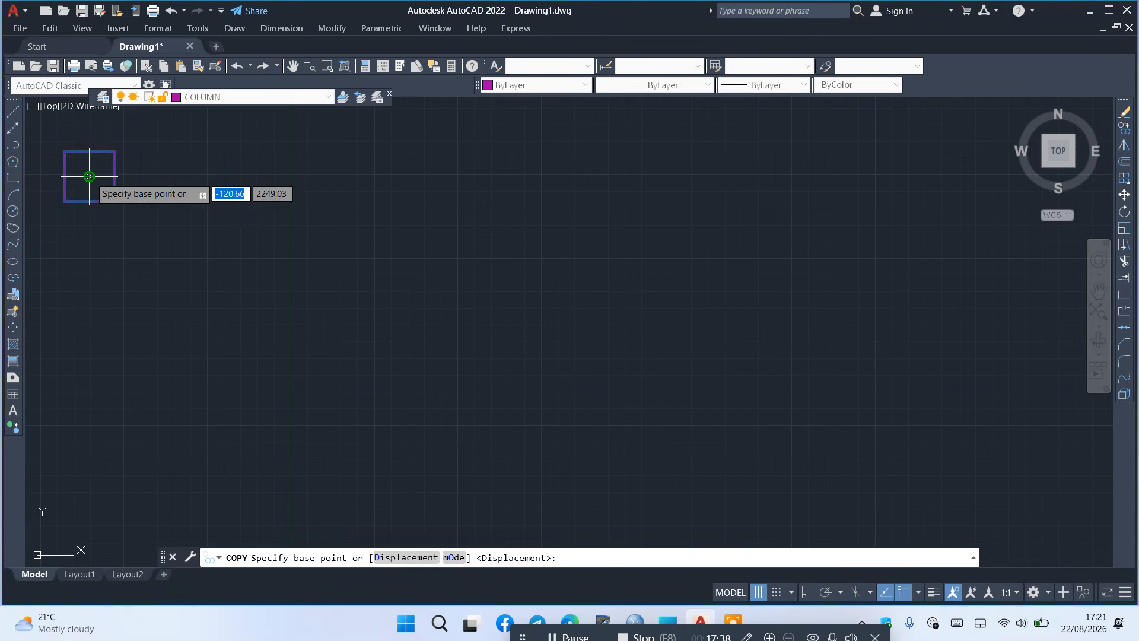
pyautogui.click(89, 176)
pyautogui.scroll(-6, 89, 176)
pyautogui.scroll(5, 371, 157)
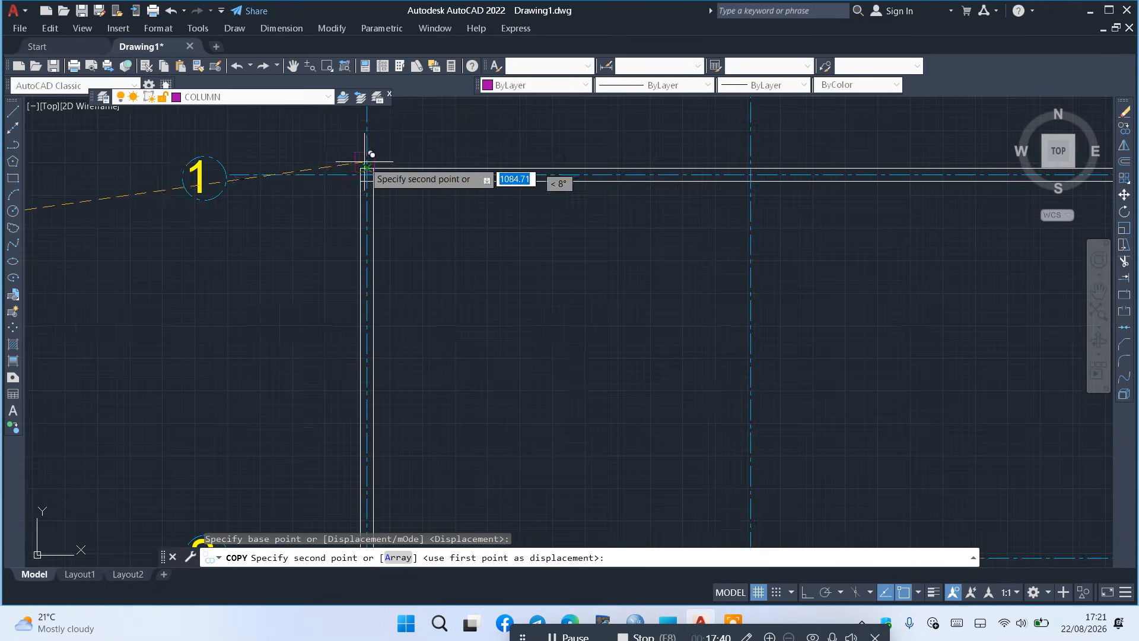
pyautogui.click(366, 172)
pyautogui.moveTo(350, 172); pyautogui.dragTo(315, 172, button='middle')
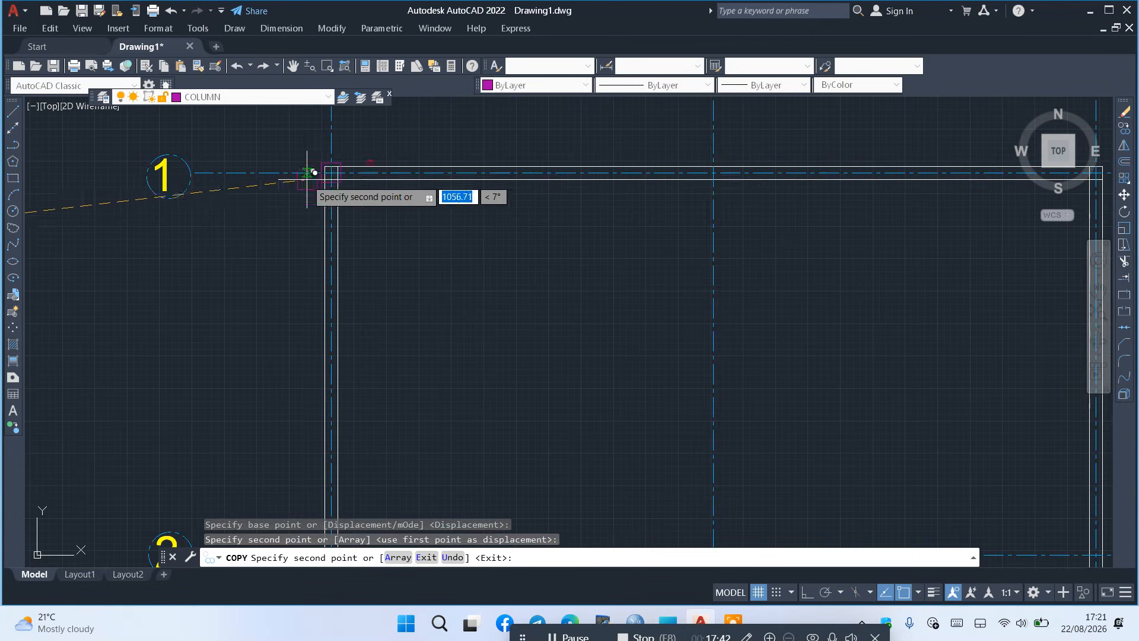
# Place further column copies on grid line 1 at its intersections with B and C
pyautogui.scroll(6, 712, 175)
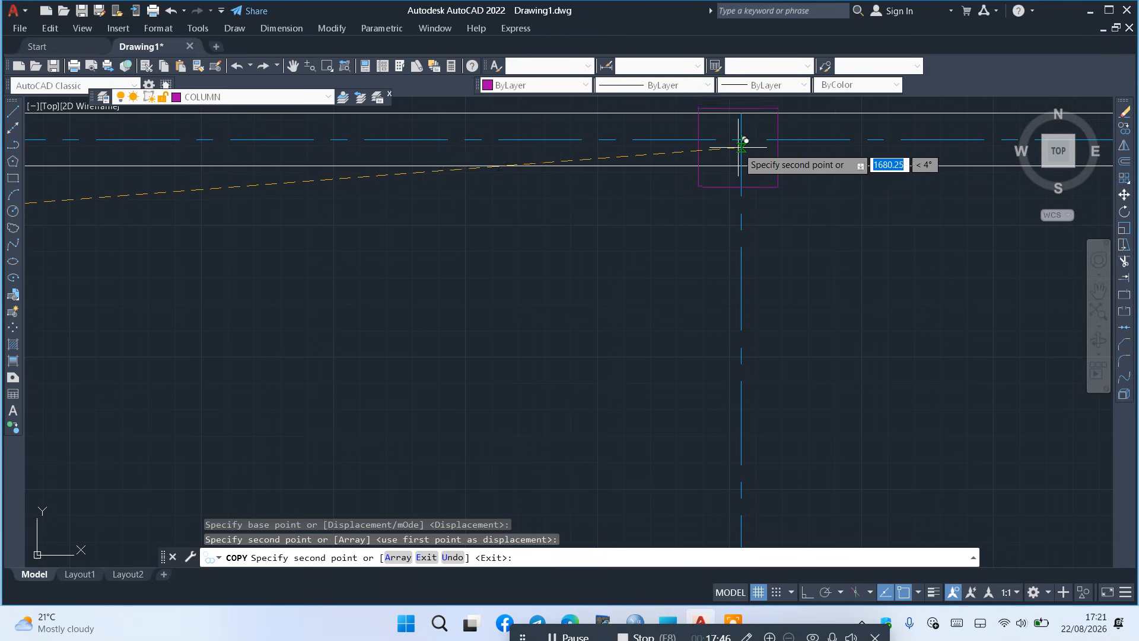
pyautogui.click(742, 139)
pyautogui.scroll(-3, 547, 207)
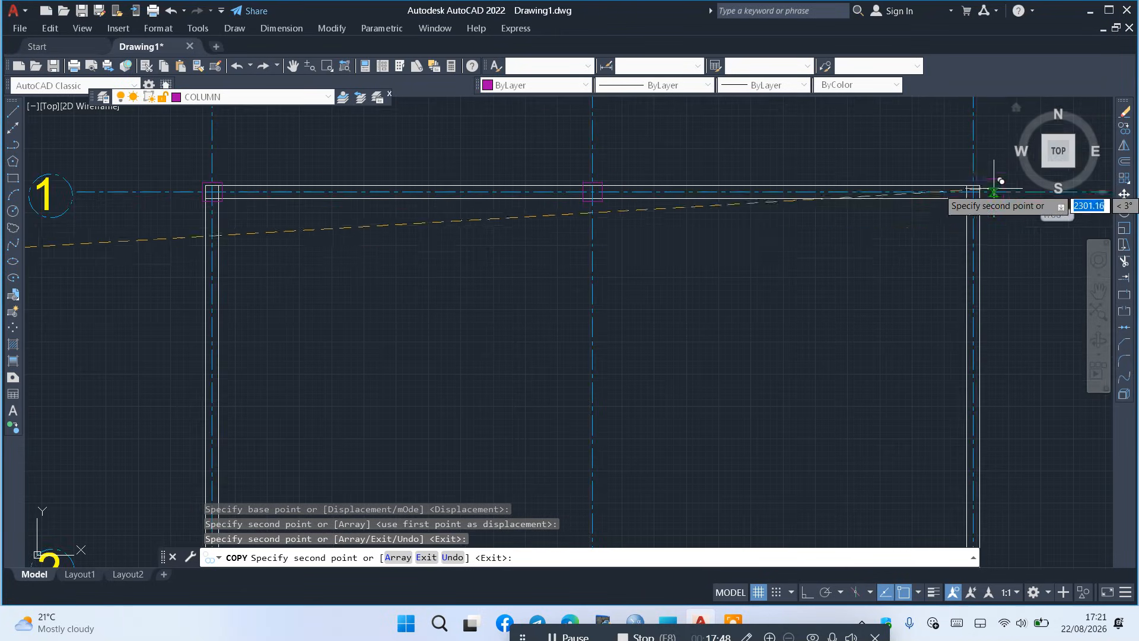
pyautogui.scroll(4, 989, 191)
pyautogui.click(887, 187)
pyautogui.scroll(-4, 821, 175)
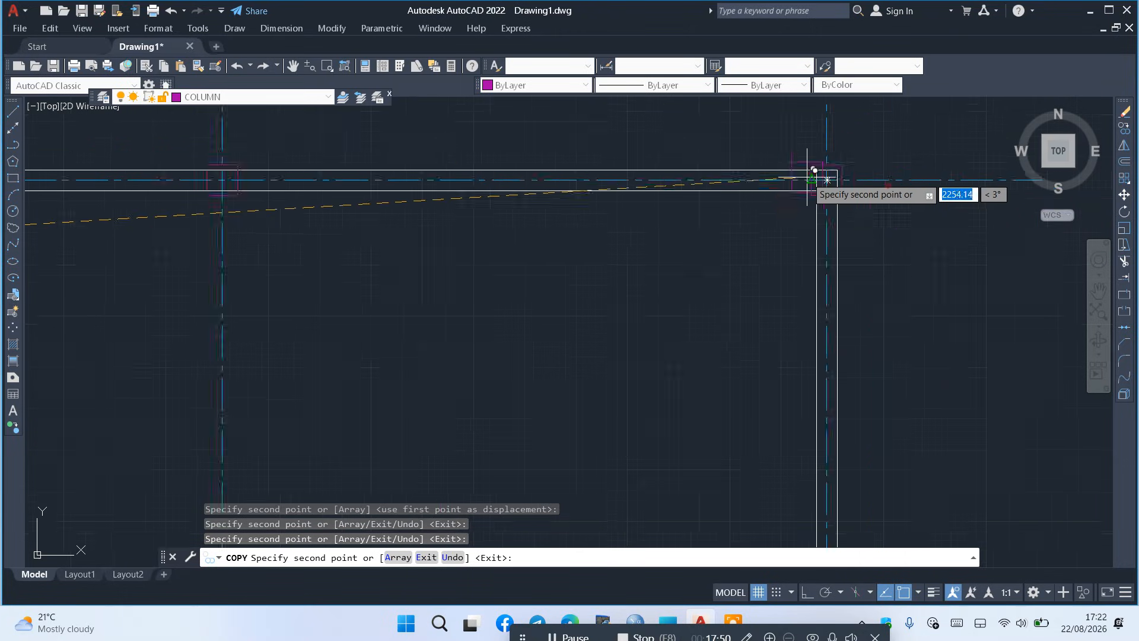
# Place column copies on grid line 2 at its intersections with C, B and A
pyautogui.scroll(4, 811, 261)
pyautogui.scroll(3, 811, 279)
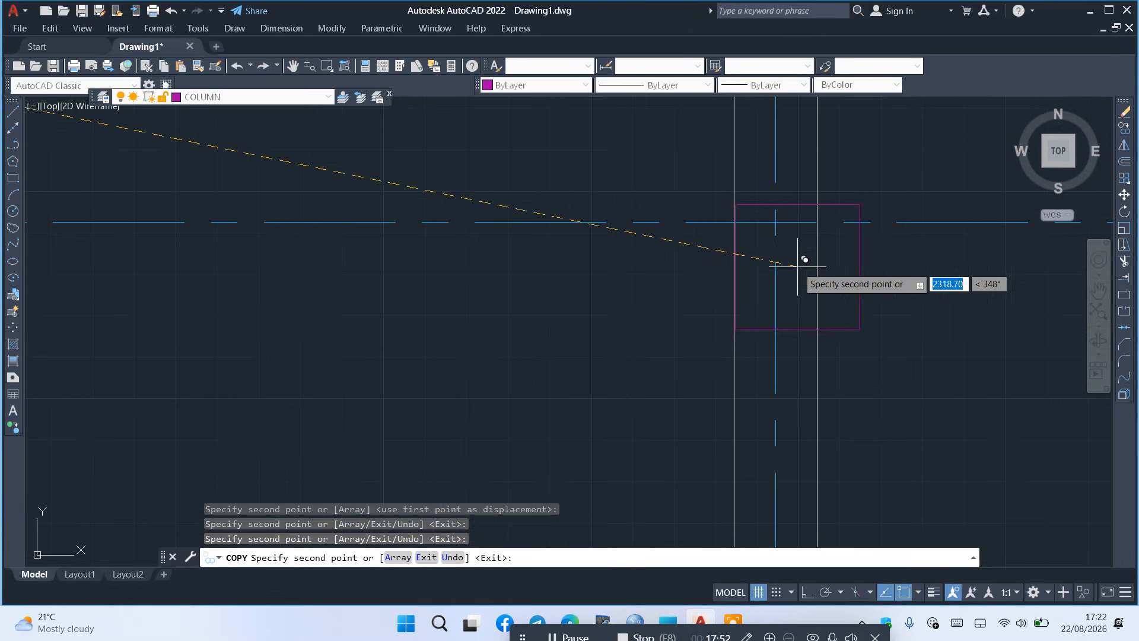
pyautogui.click(776, 221)
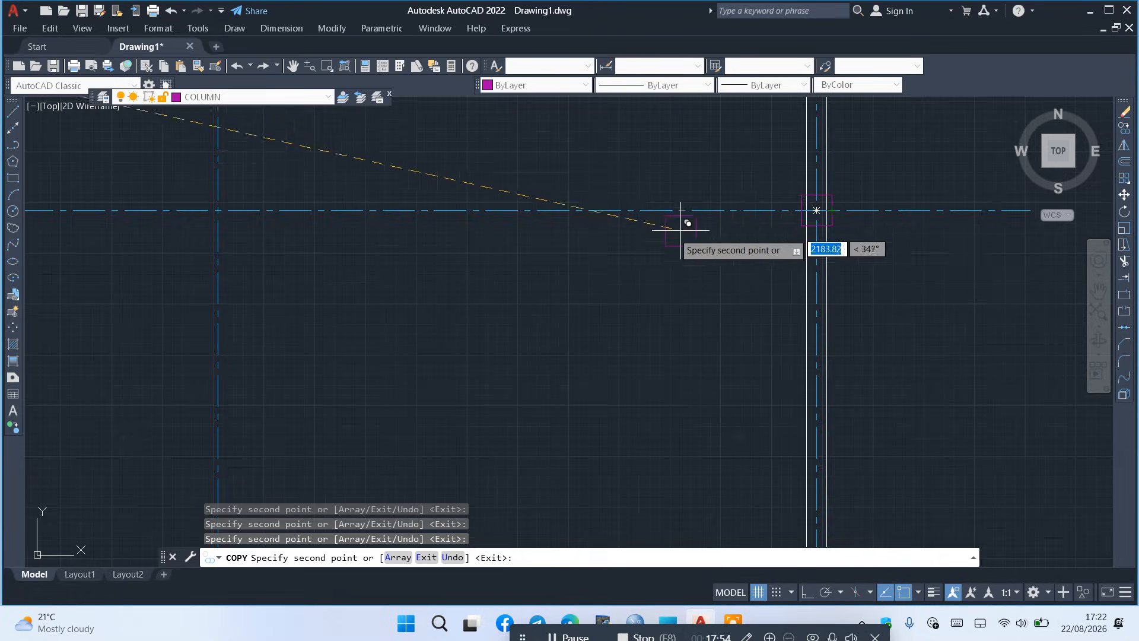
pyautogui.scroll(-3, 682, 224)
pyautogui.scroll(3, 544, 202)
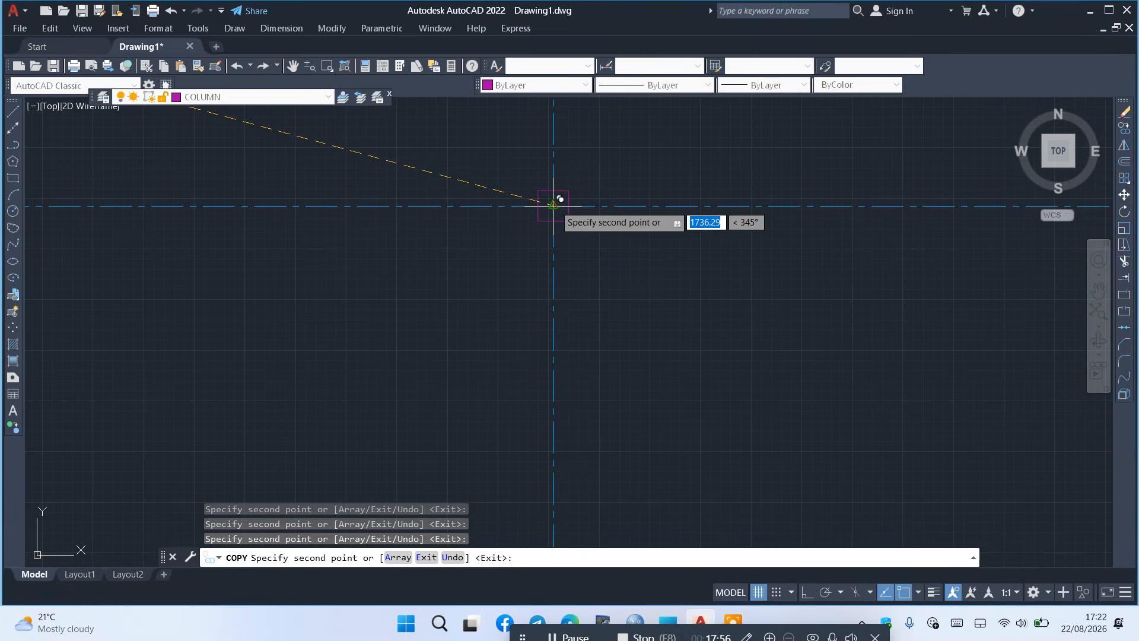
pyautogui.scroll(-3, 795, 214)
pyautogui.scroll(5, 620, 202)
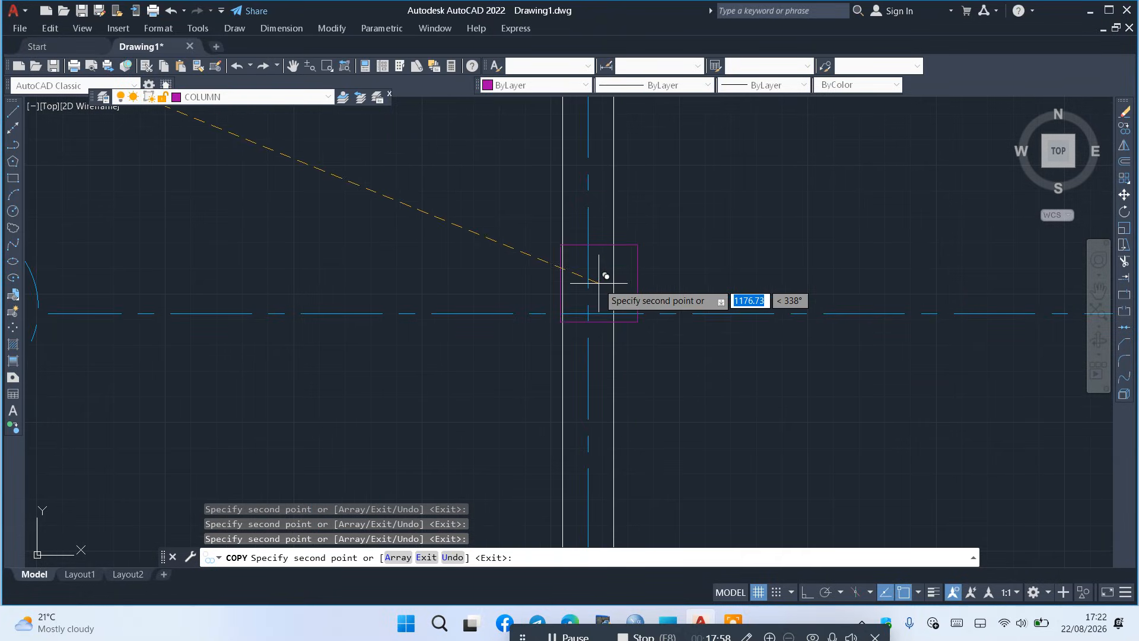
# Place column copies on grid line 3 at its intersections with A, B and C, and end the Copy command
pyautogui.scroll(-4, 590, 203)
pyautogui.scroll(4, 501, 407)
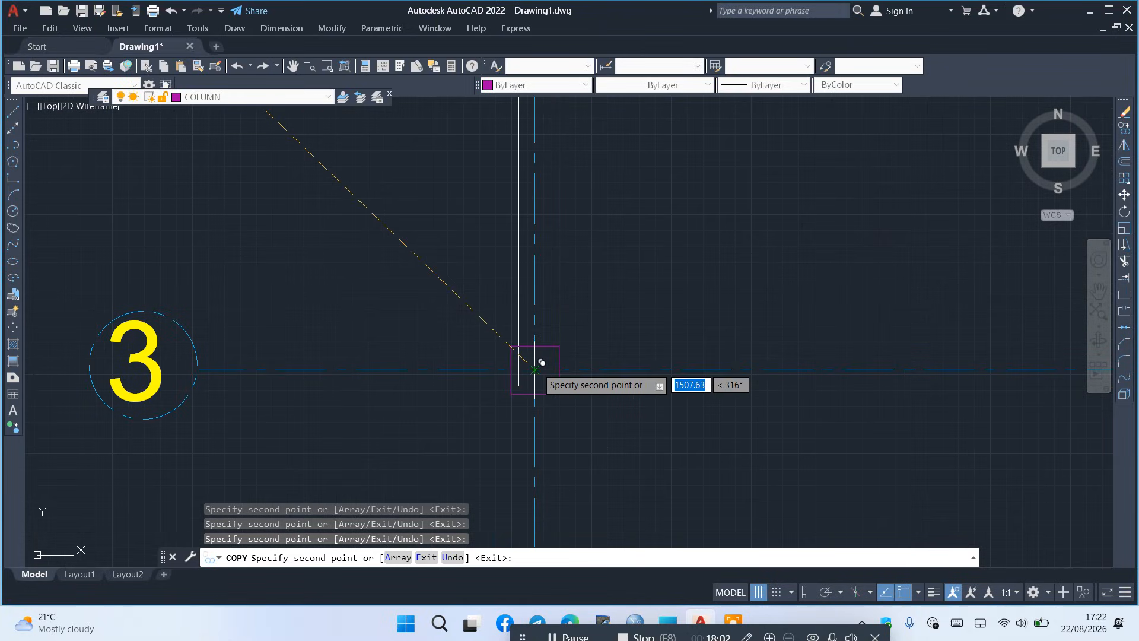
pyautogui.scroll(-4, 415, 234)
pyautogui.scroll(-2, 451, 230)
pyautogui.scroll(6, 511, 231)
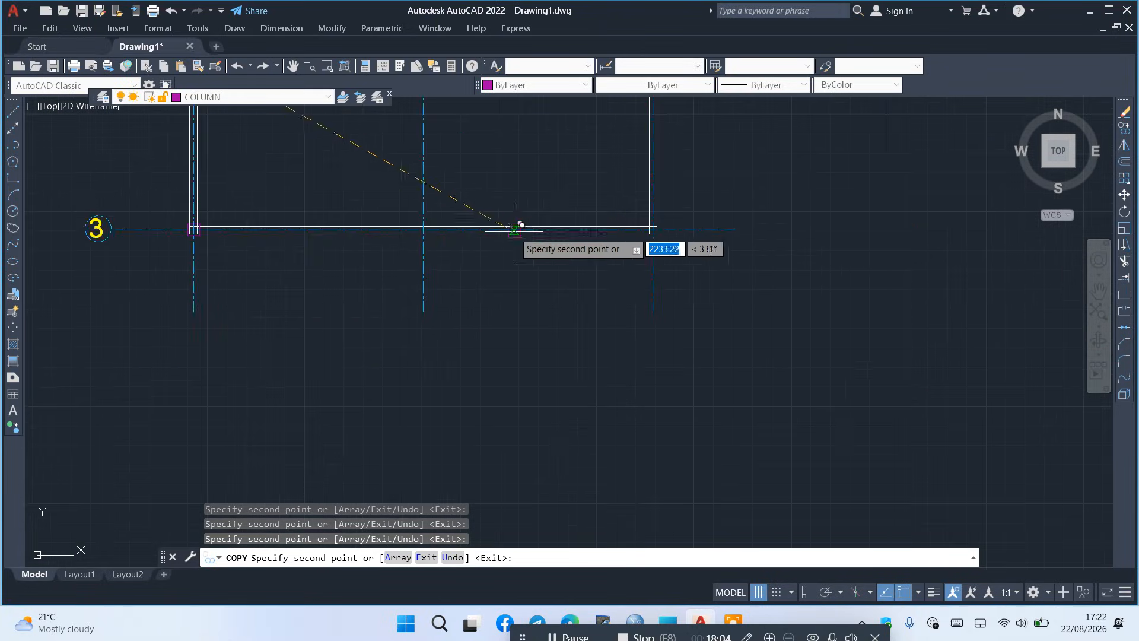
pyautogui.scroll(-5, 407, 229)
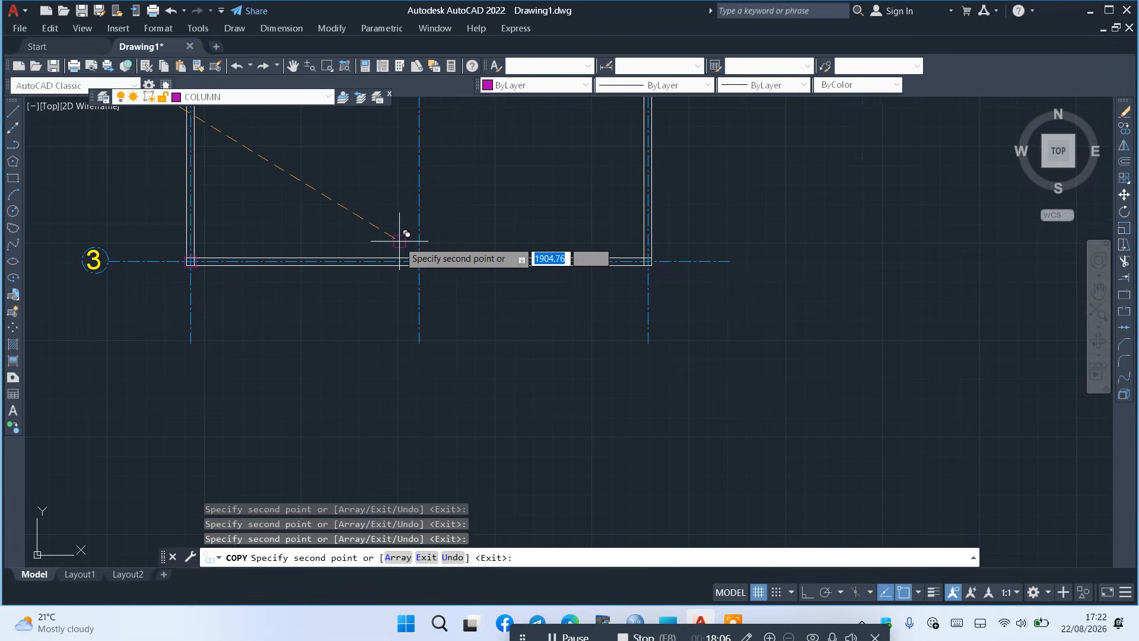
pyautogui.scroll(5, 474, 233)
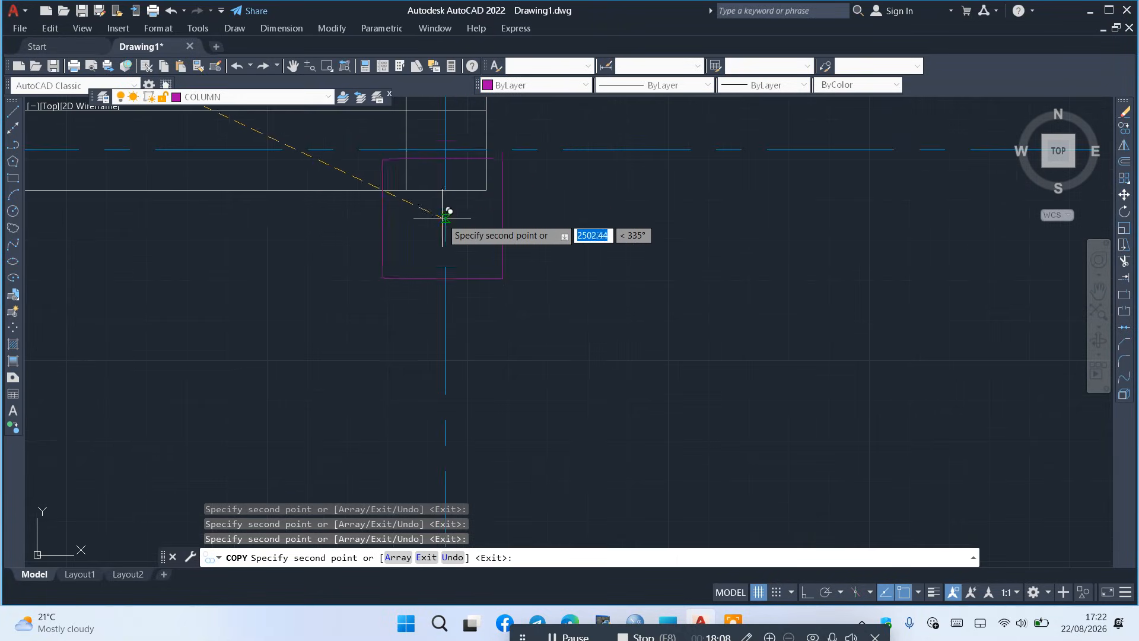
pyautogui.click(444, 150)
pyautogui.scroll(-3, 522, 279)
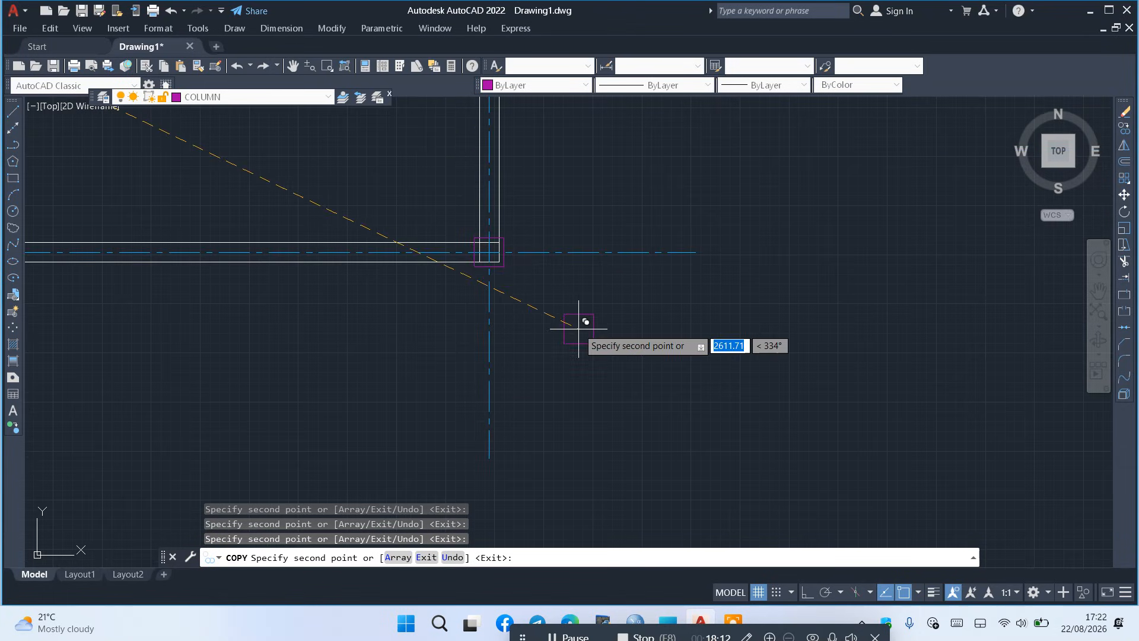
pyautogui.press('Escape')
# Delete the original column square outside the plan, and undo that deletion
pyautogui.scroll(-5, 593, 309)
pyautogui.scroll(6, 370, 198)
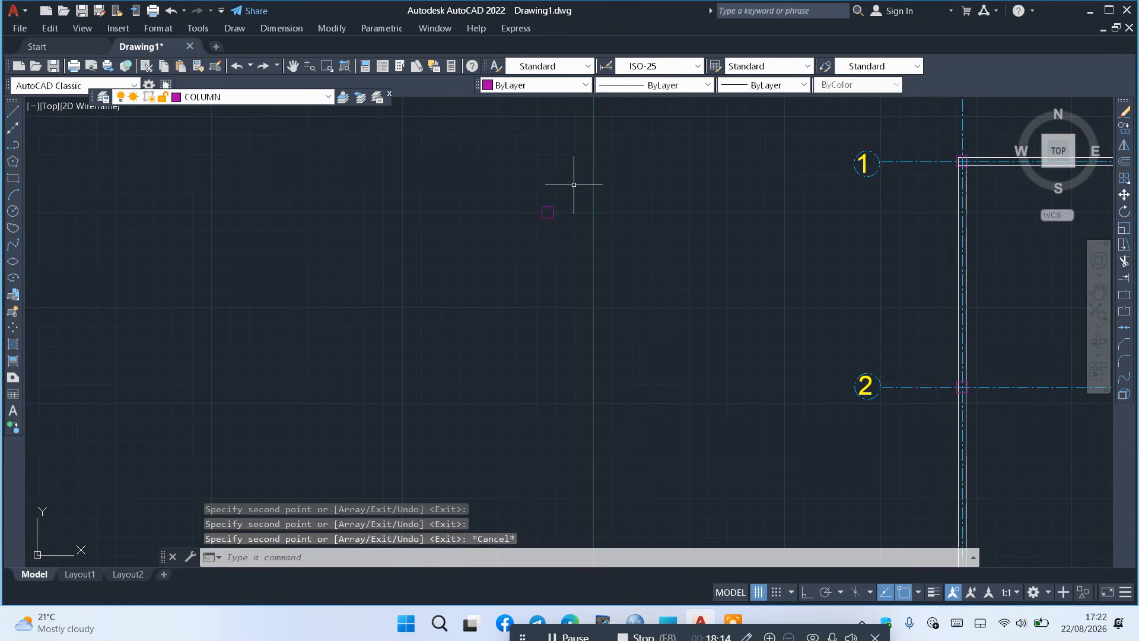
pyautogui.click(611, 185)
pyautogui.click(482, 225)
pyautogui.press('Delete')
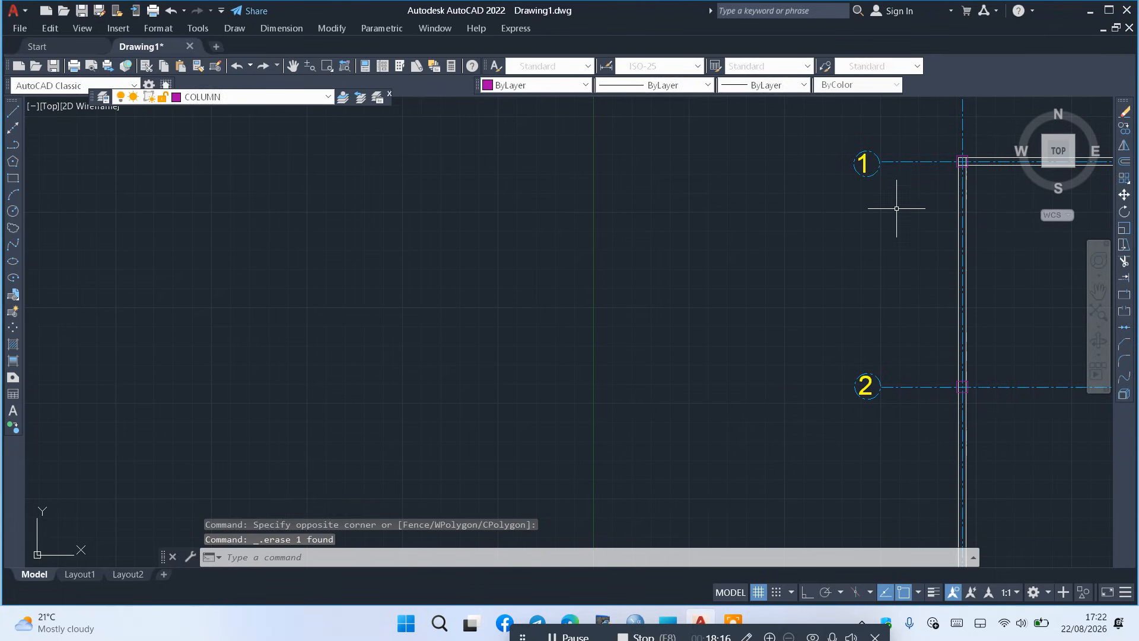
pyautogui.hotkey('ctrl', 'z')
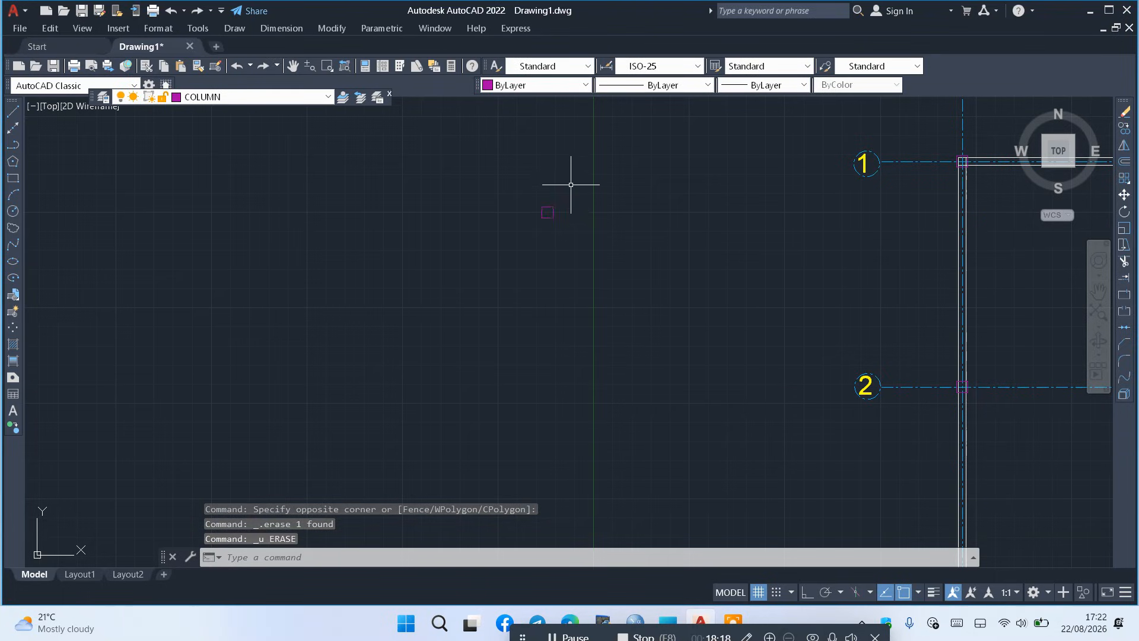
# Erase the original column square left outside the plan
pyautogui.click(571, 184)
pyautogui.click(480, 289)
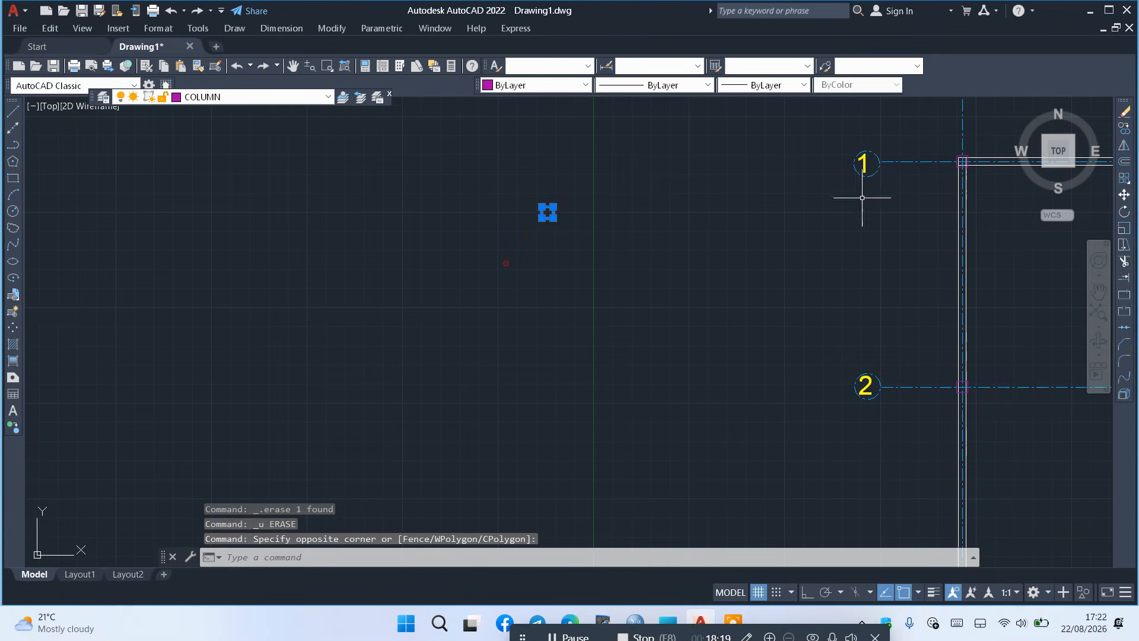
pyautogui.click(1124, 112)
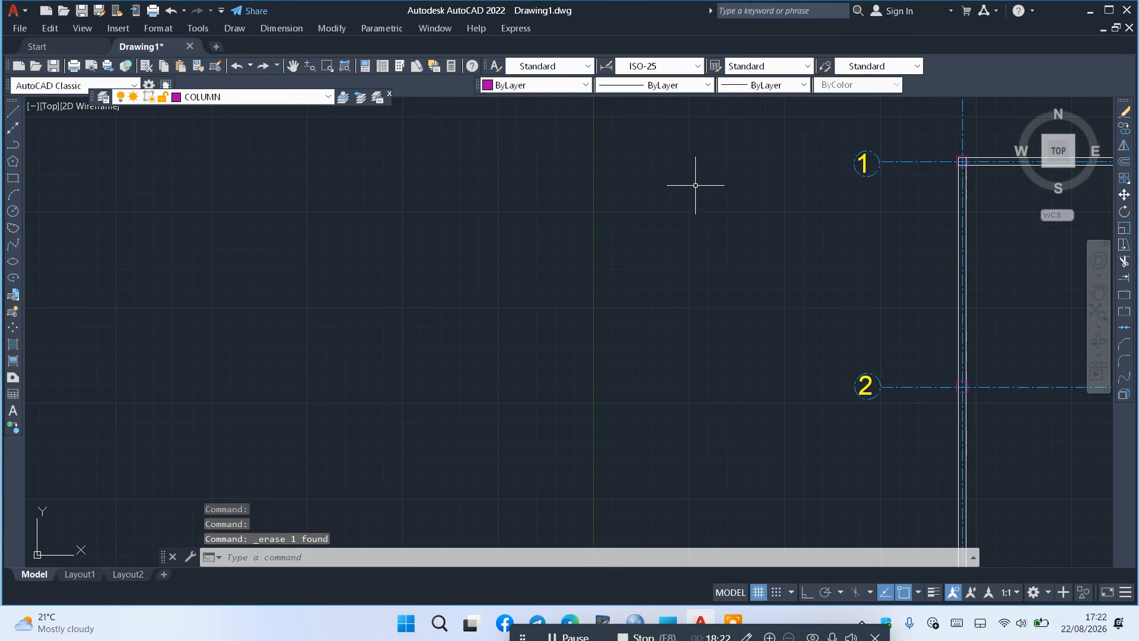
# Turn off the CENTERLINE layer to hide the grid lines and their labels
pyautogui.scroll(-4, 492, 220)
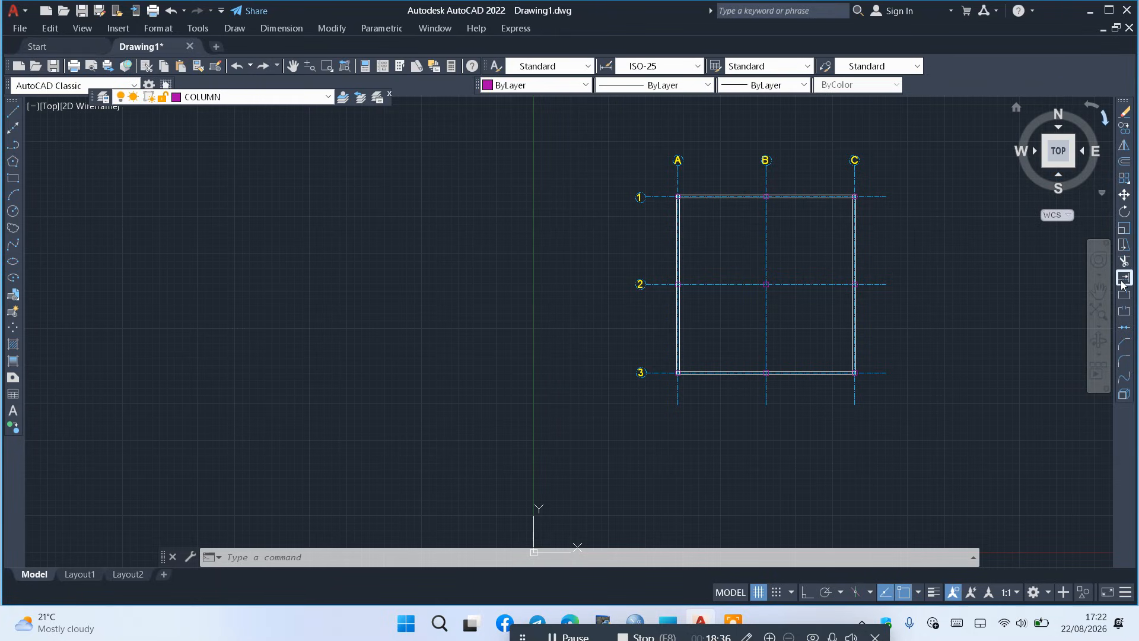
pyautogui.scroll(-1, 669, 314)
pyautogui.scroll(3, 700, 308)
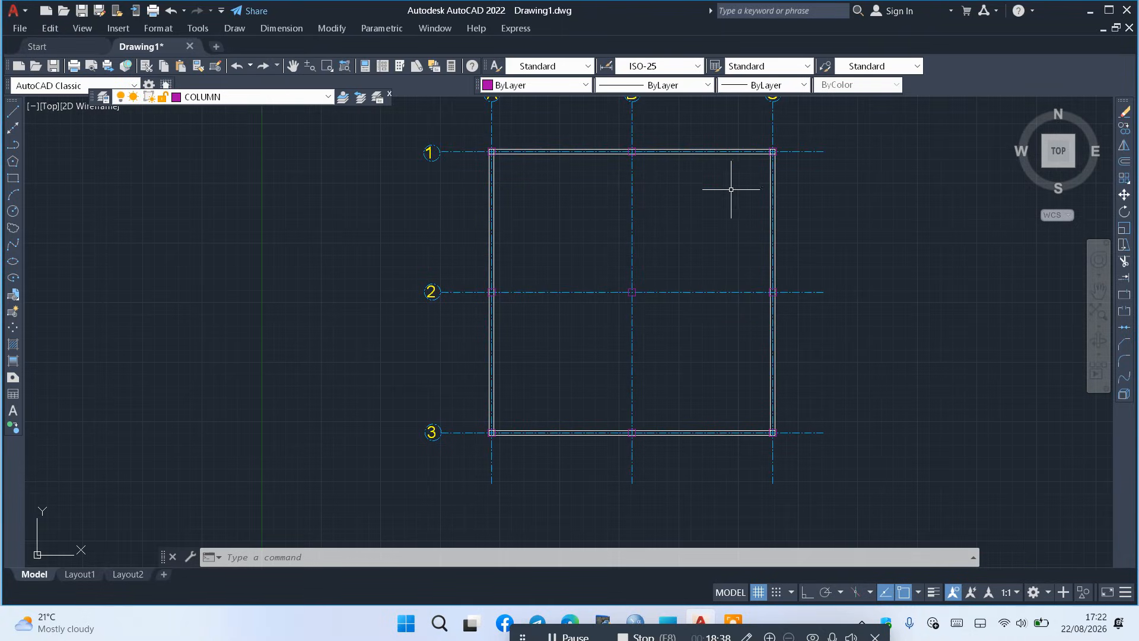
pyautogui.scroll(6, 501, 142)
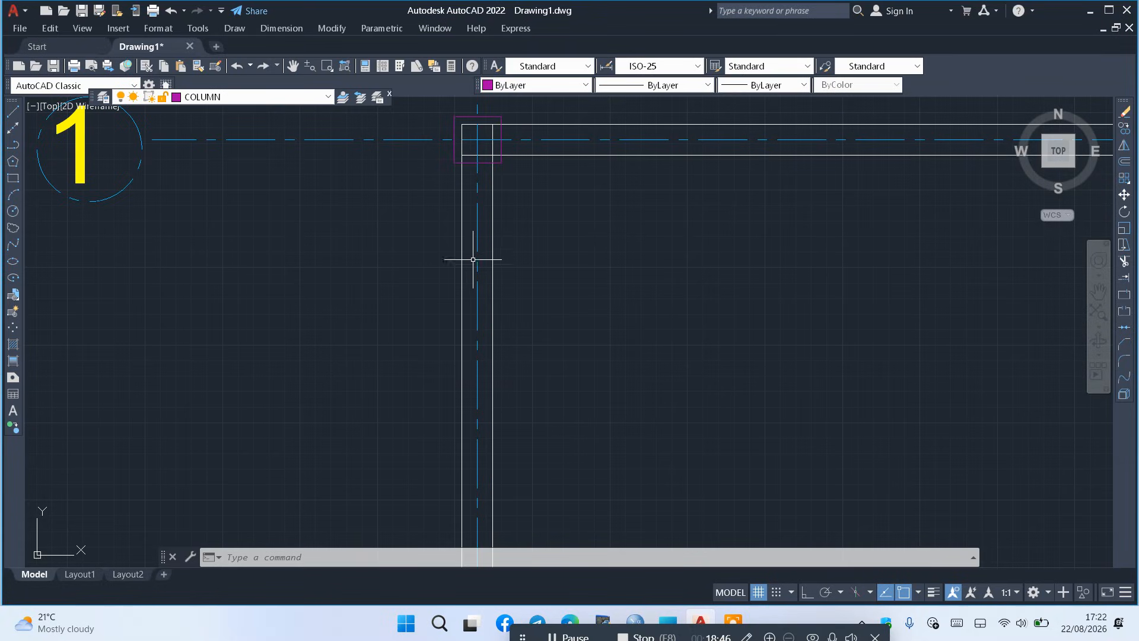
pyautogui.click(270, 97)
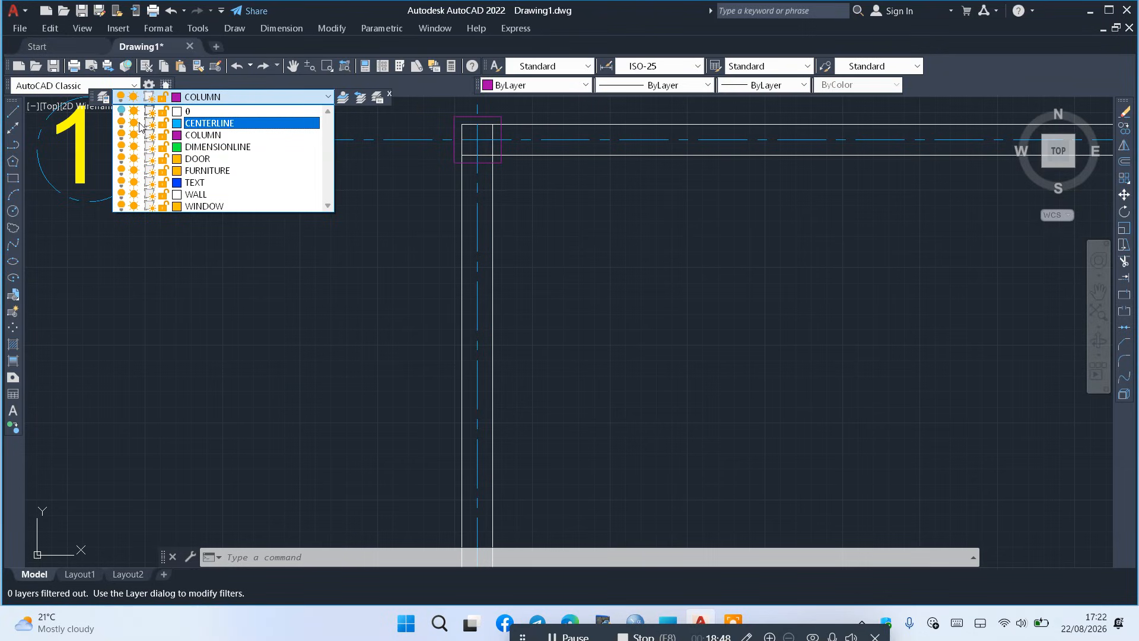
pyautogui.click(121, 122)
pyautogui.click(571, 341)
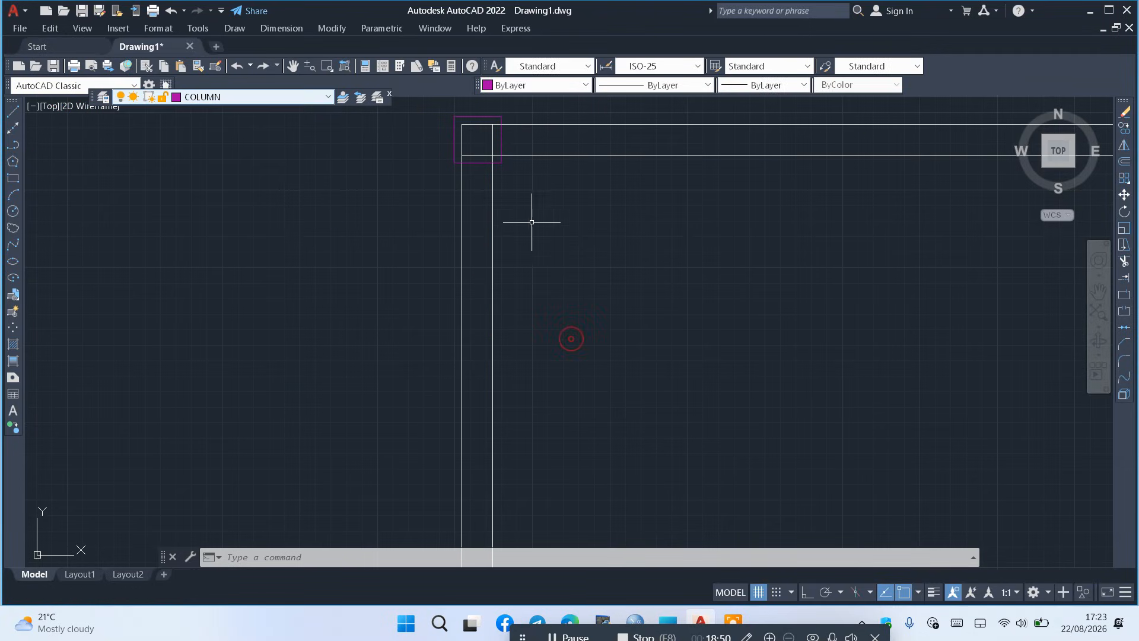
# Trim the wall lines inside the corner column at grid intersection A-1
pyautogui.scroll(-3, 441, 252)
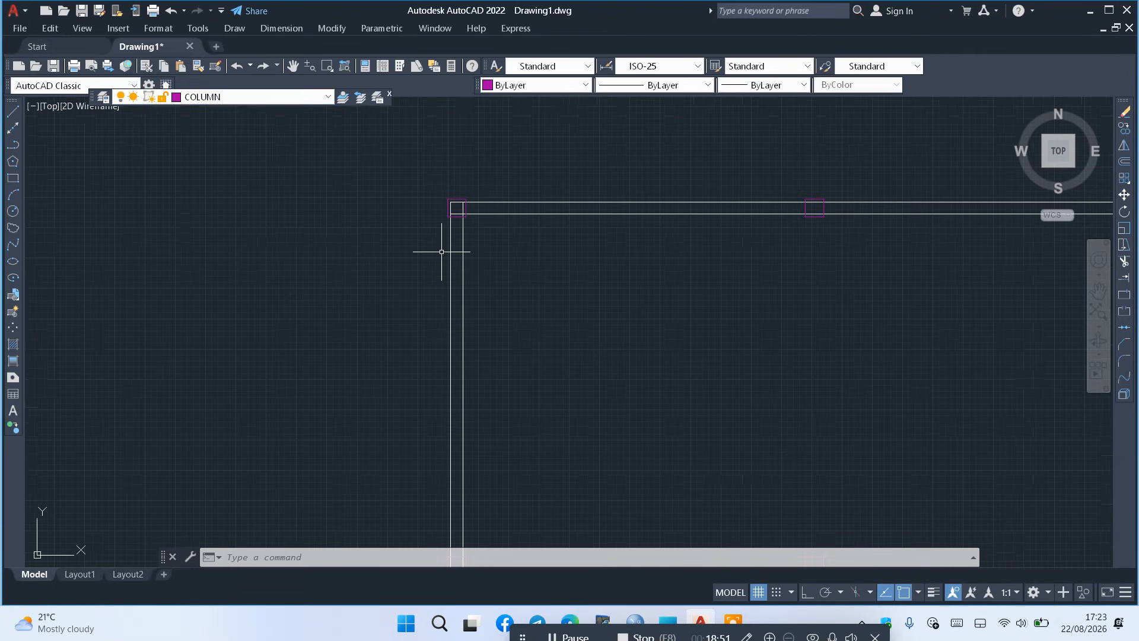
pyautogui.click(1124, 261)
pyautogui.scroll(3, 448, 223)
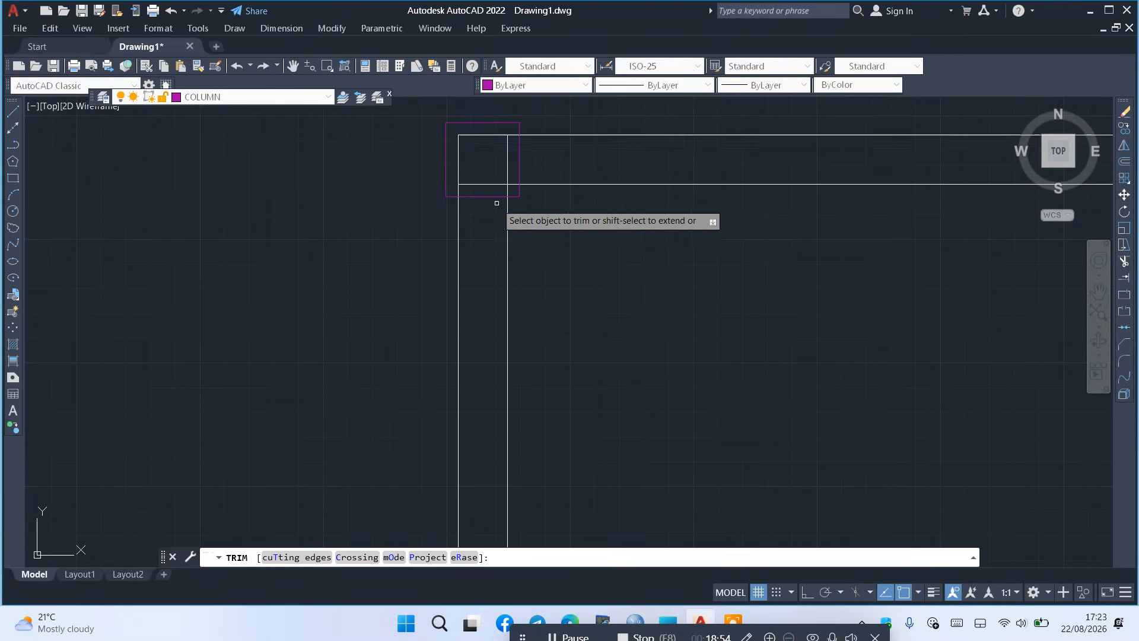
pyautogui.click(511, 129)
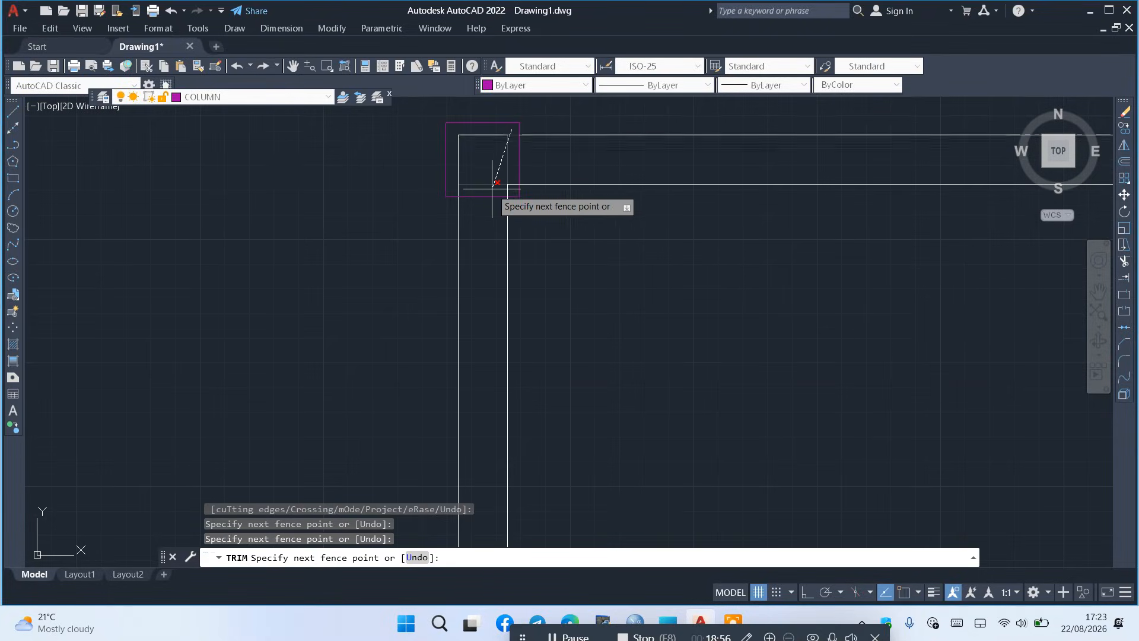
pyautogui.click(492, 189)
pyautogui.click(507, 183)
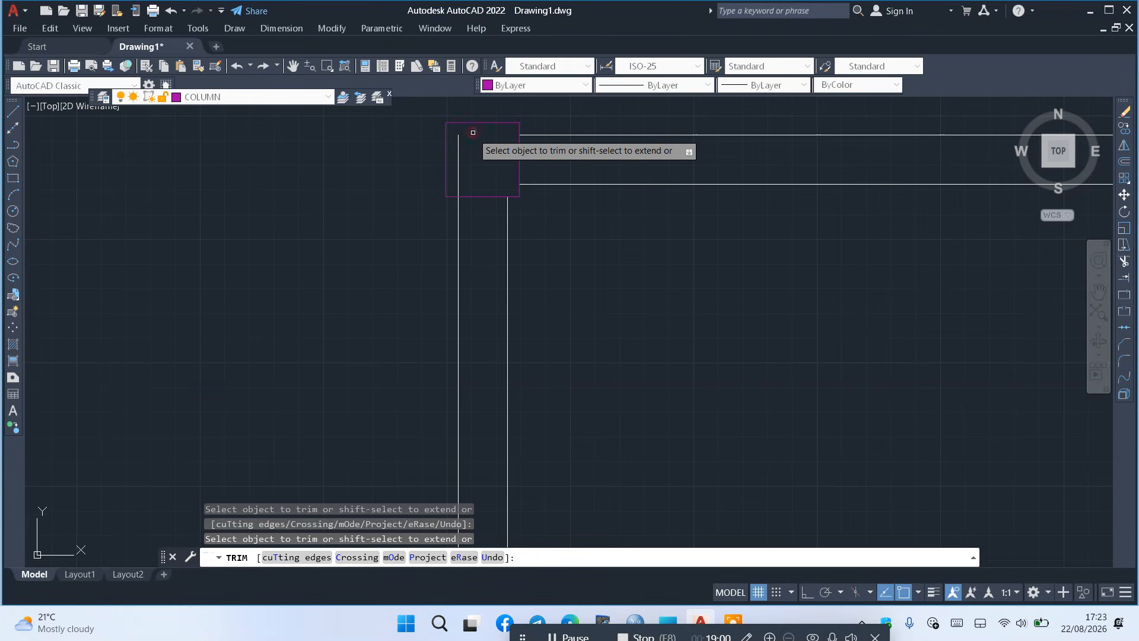
# Trim the two wall lines crossing the middle column at grid intersection B-1
pyautogui.scroll(-4, 512, 300)
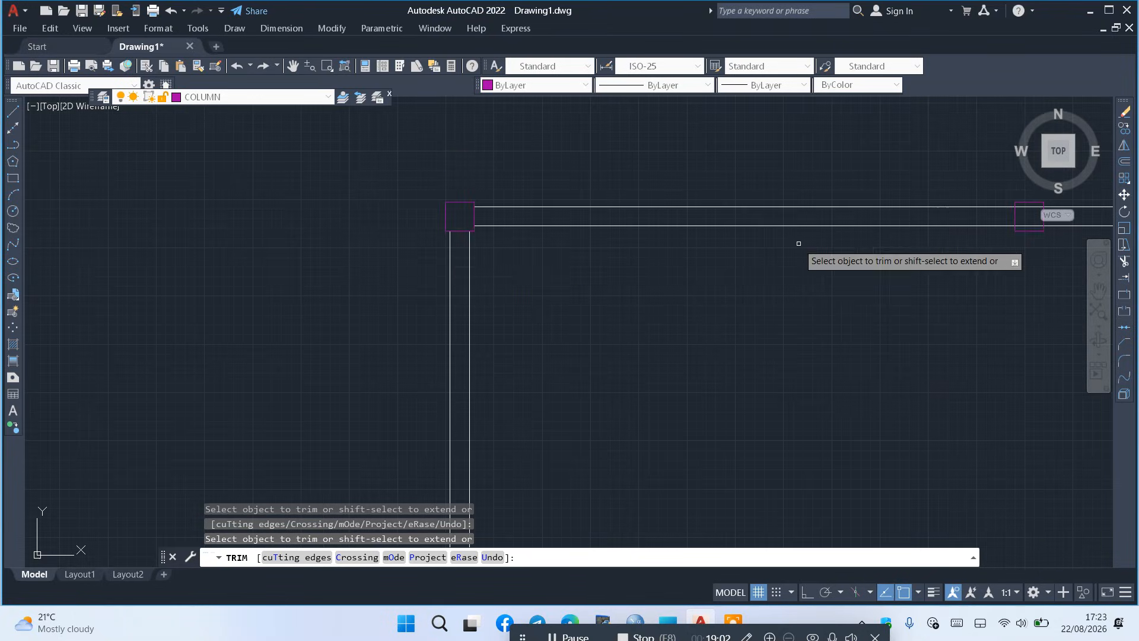
pyautogui.scroll(-4, 516, 274)
pyautogui.scroll(5, 756, 273)
pyautogui.scroll(3, 661, 199)
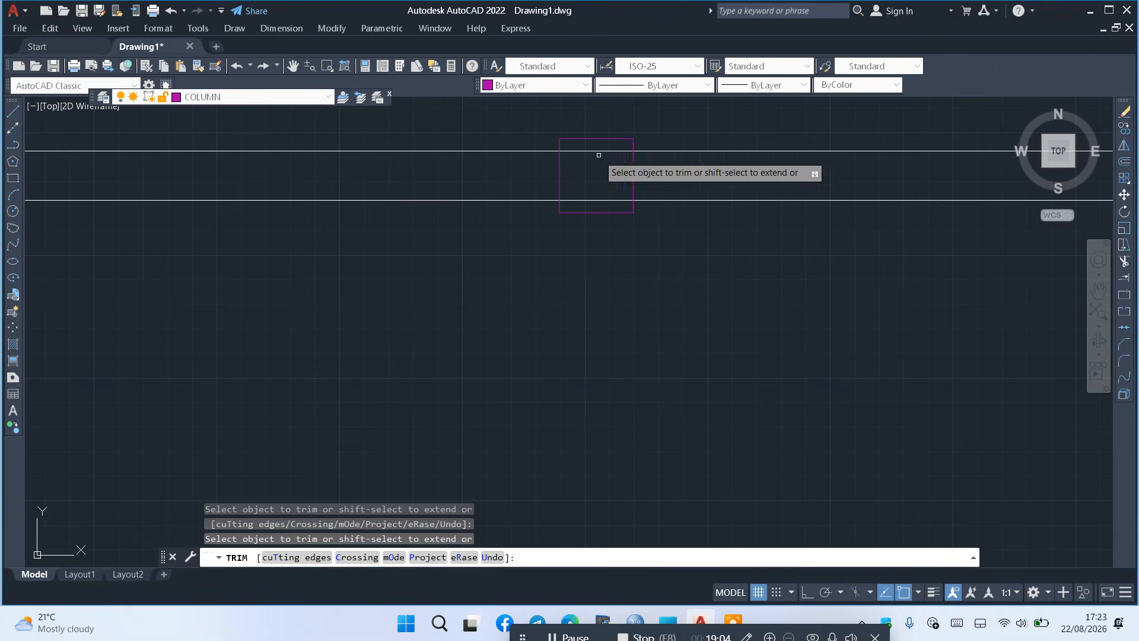
pyautogui.click(598, 145)
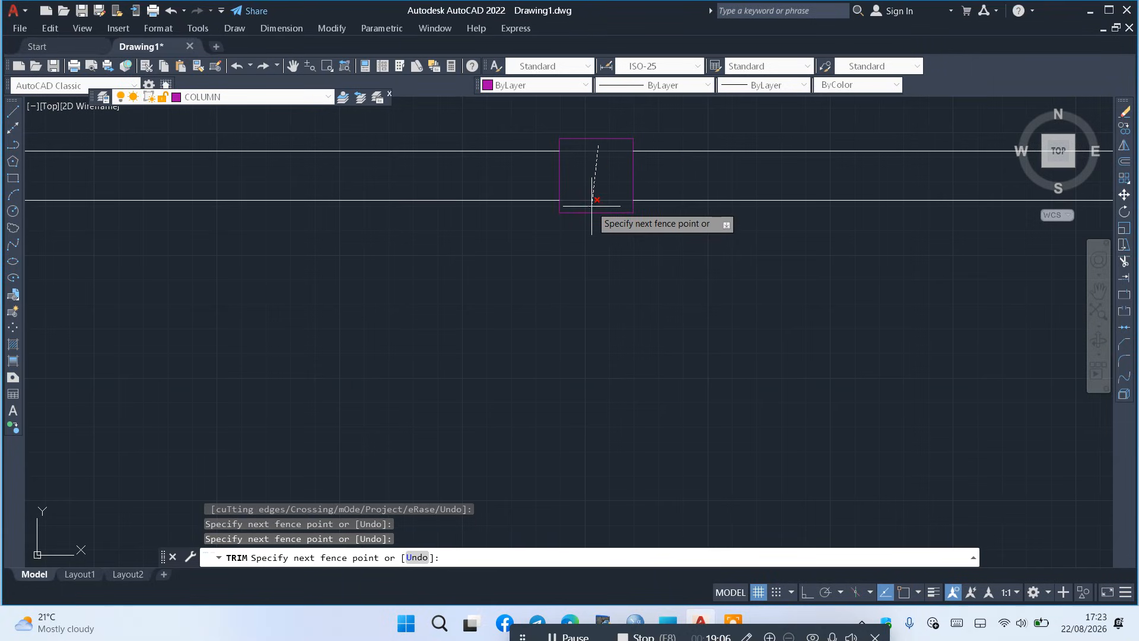
pyautogui.click(591, 206)
# Trim the horizontal and vertical wall lines inside the corner column at grid intersection C-1
pyautogui.scroll(-2, 343, 258)
pyautogui.scroll(-1, 676, 277)
pyautogui.scroll(1, 950, 273)
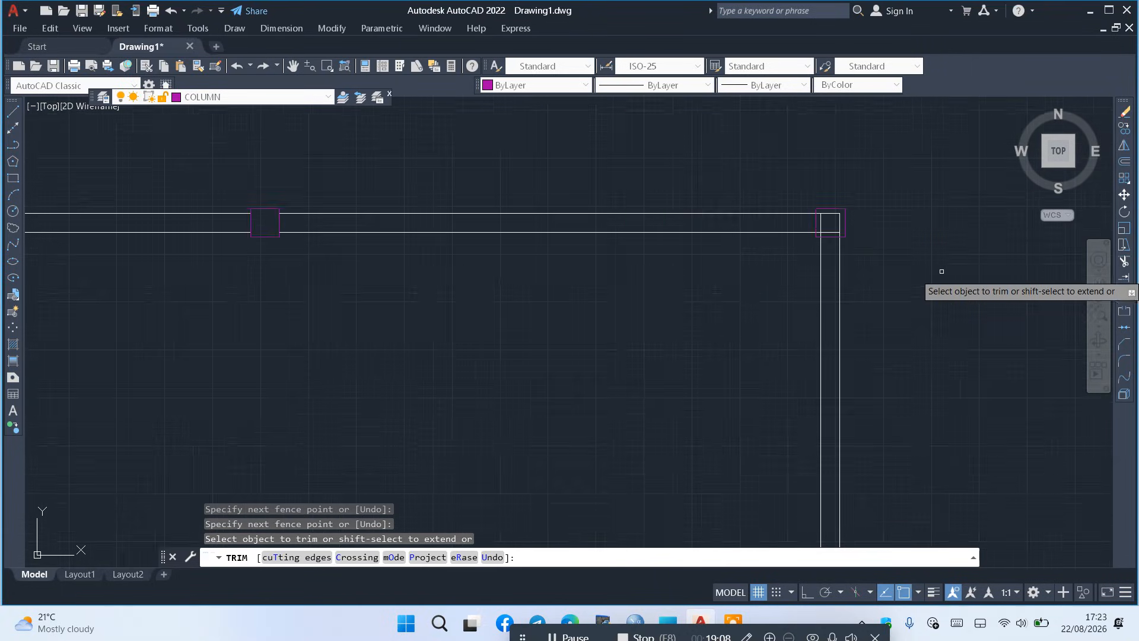
pyautogui.scroll(6, 872, 232)
pyautogui.click(720, 142)
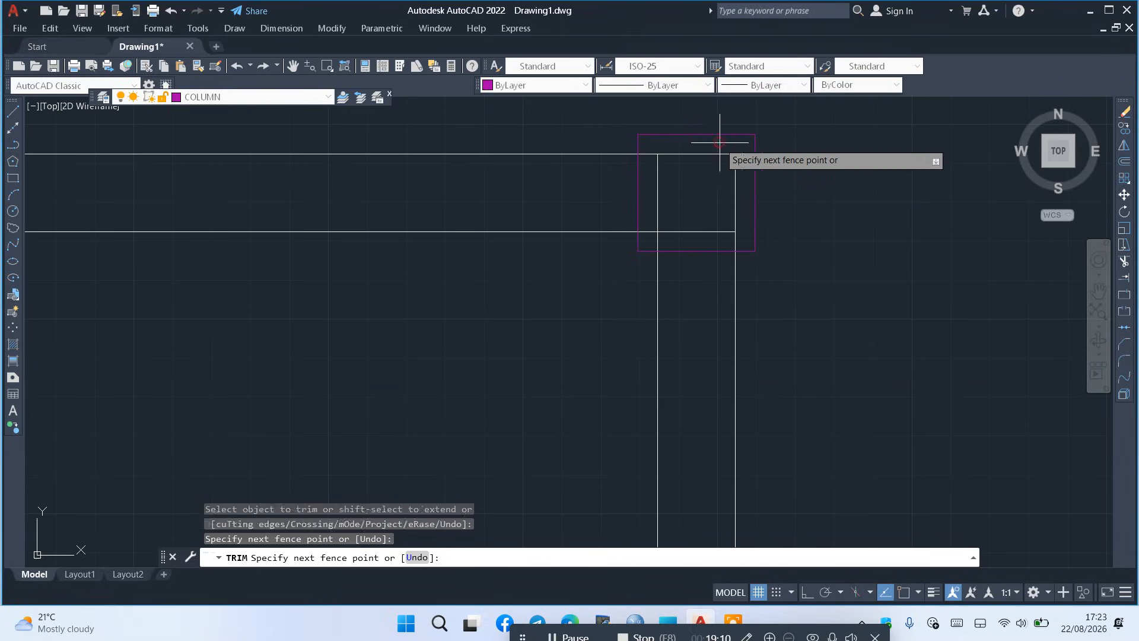
pyautogui.click(689, 234)
pyautogui.press('Return')
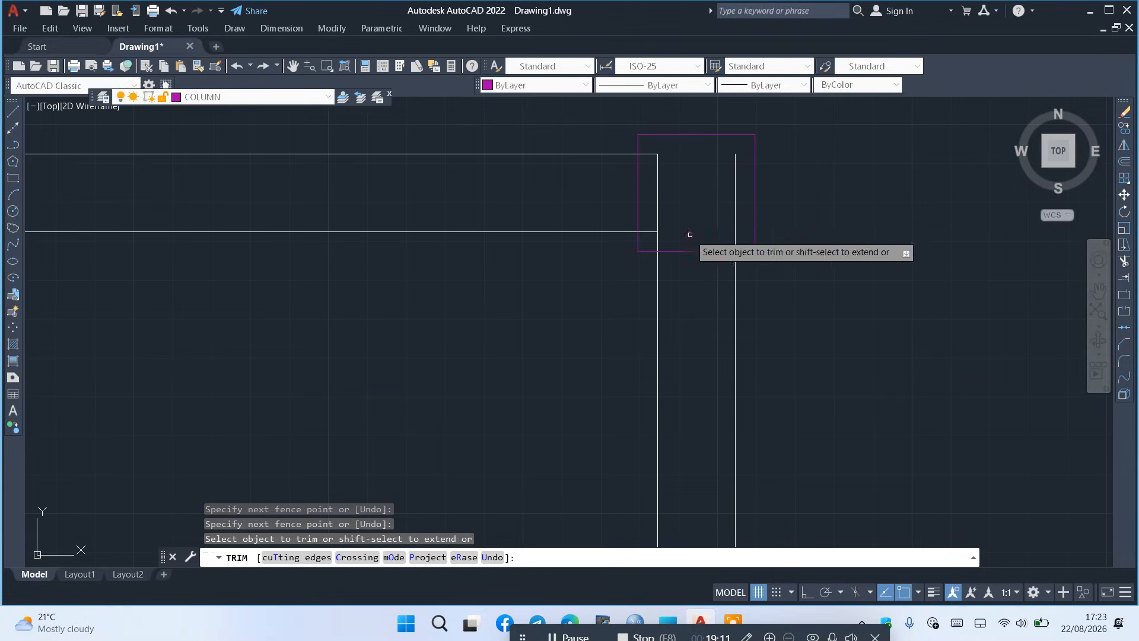
pyautogui.click(743, 182)
pyautogui.click(649, 197)
pyautogui.press('Return')
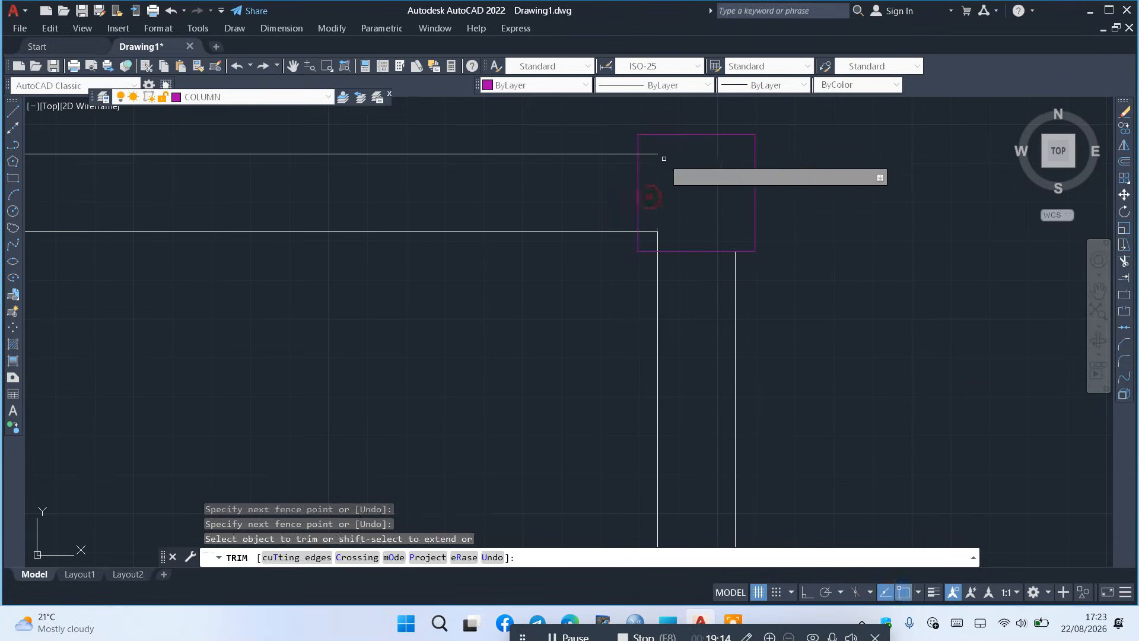
pyautogui.click(648, 145)
pyautogui.click(647, 237)
pyautogui.press('Return')
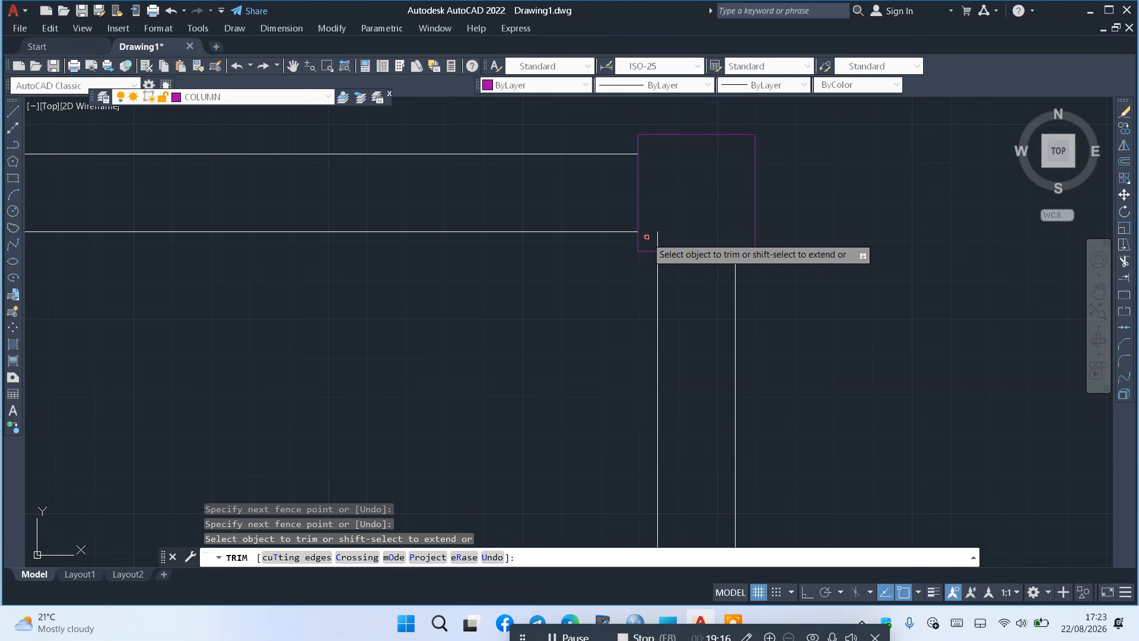
# Trim the two vertical wall lines crossing the column at grid intersection C-2
pyautogui.scroll(-10, 653, 237)
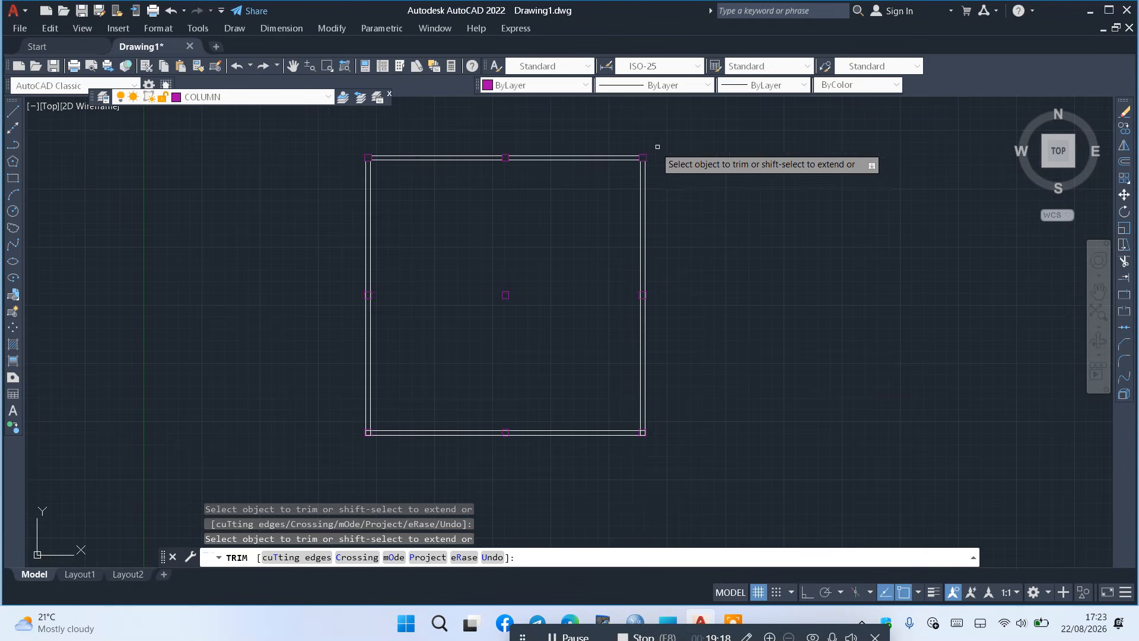
pyautogui.scroll(10, 651, 360)
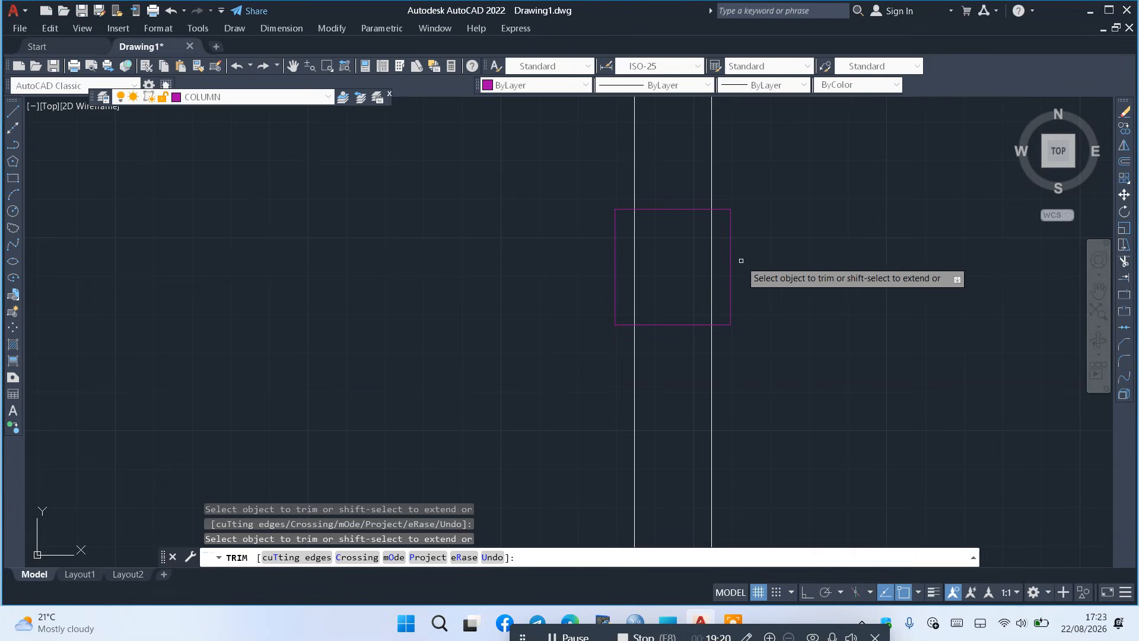
pyautogui.click(721, 248)
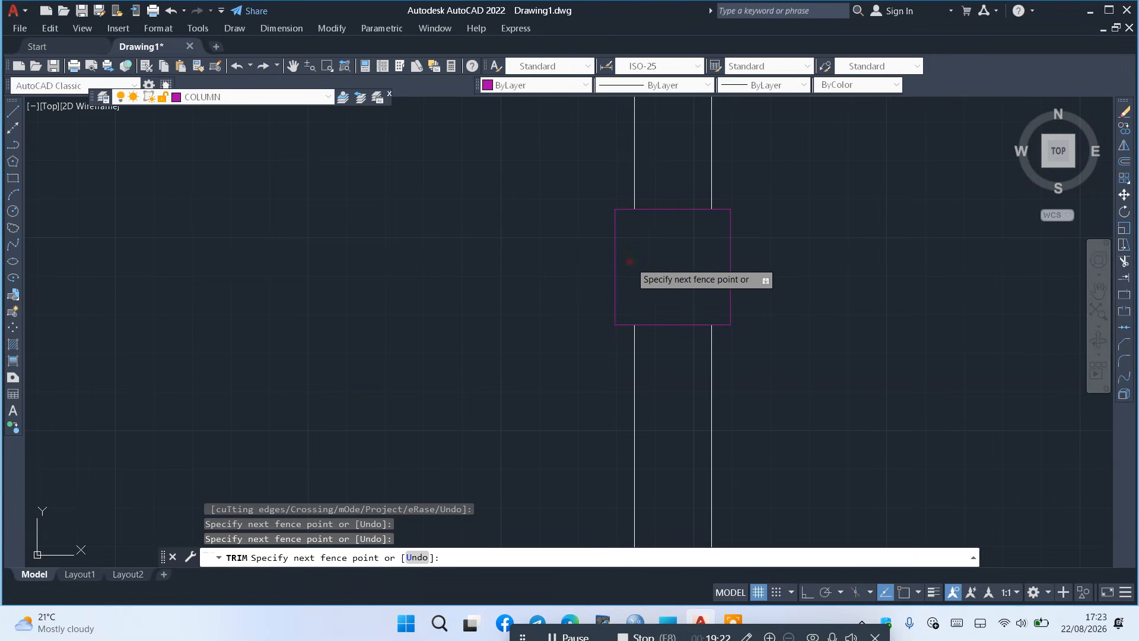
pyautogui.press('Return')
# Trim the wall lines inside the corner column at grid intersection C-3
pyautogui.scroll(-8, 683, 237)
pyautogui.scroll(8, 697, 376)
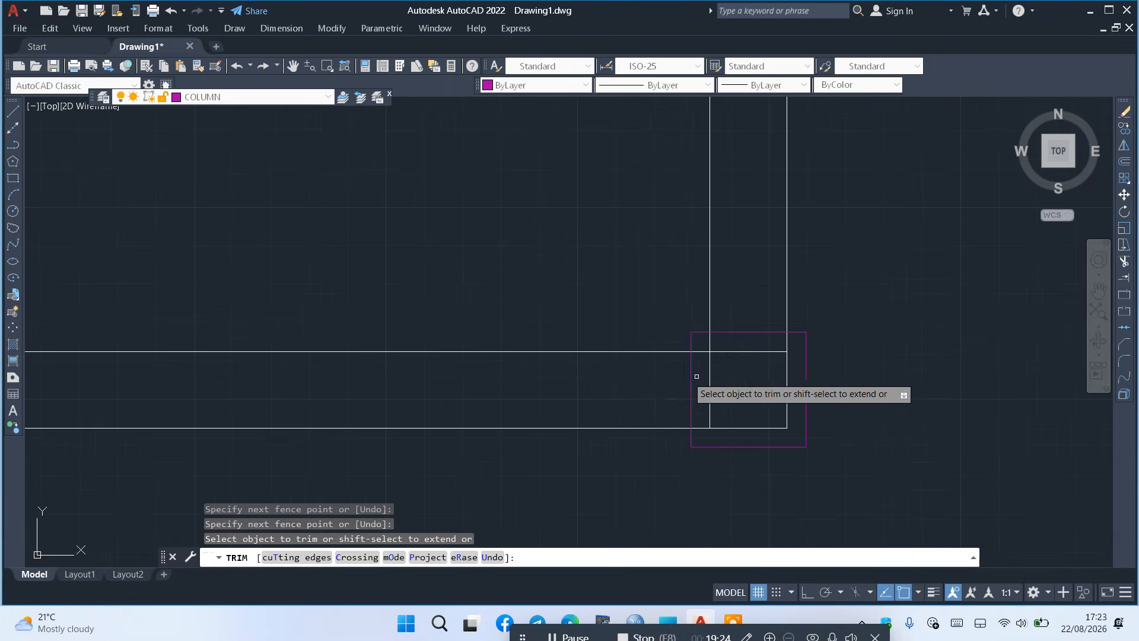
pyautogui.click(755, 341)
pyautogui.click(750, 433)
pyautogui.press('Return')
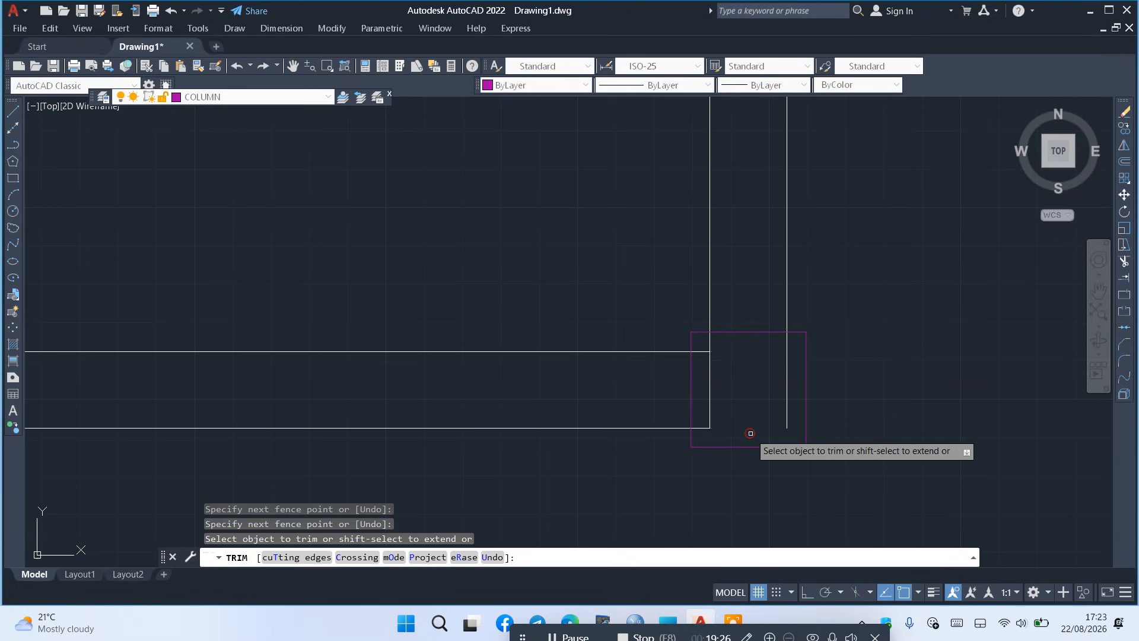
pyautogui.click(801, 359)
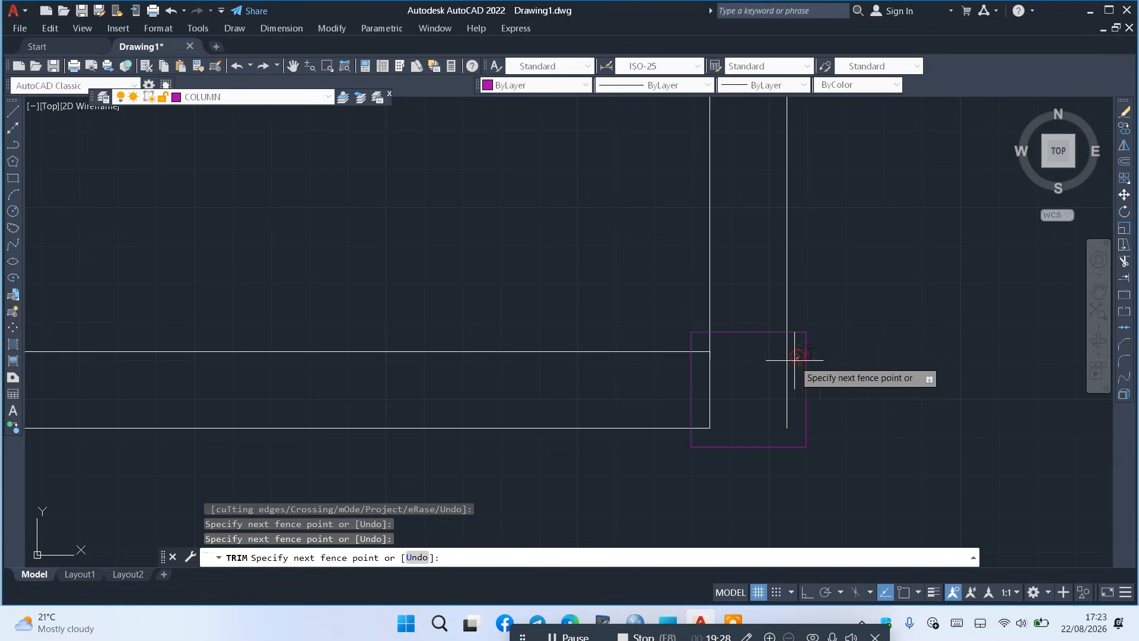
pyautogui.click(698, 429)
pyautogui.press('Return')
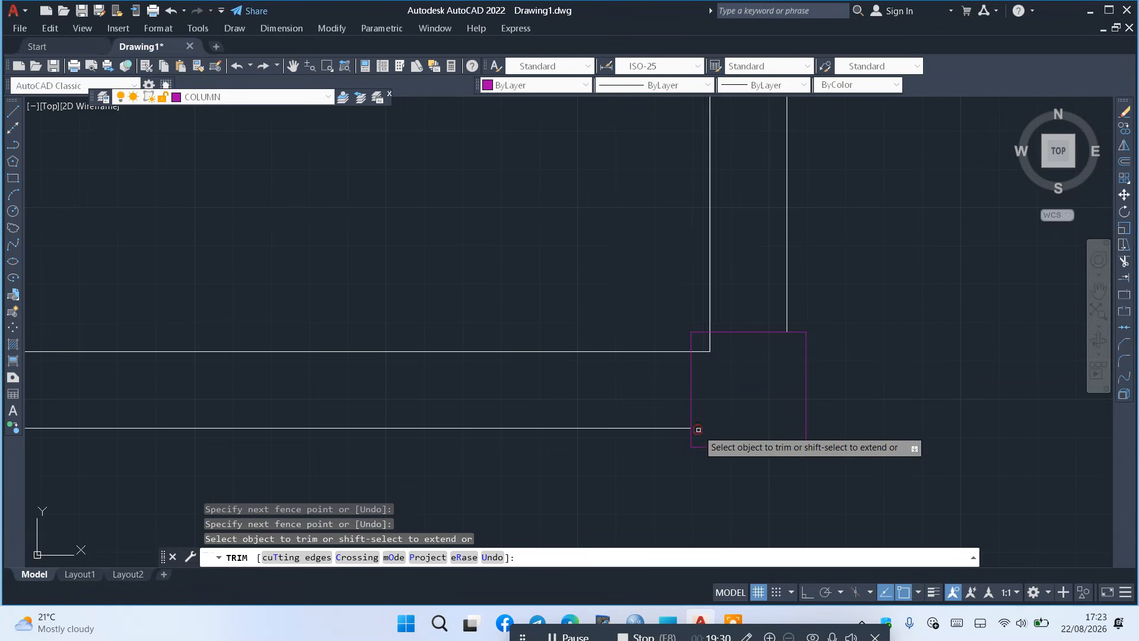
pyautogui.click(703, 351)
# Trim the two horizontal wall lines crossing the middle column at grid intersection B-3
pyautogui.scroll(-3, 769, 349)
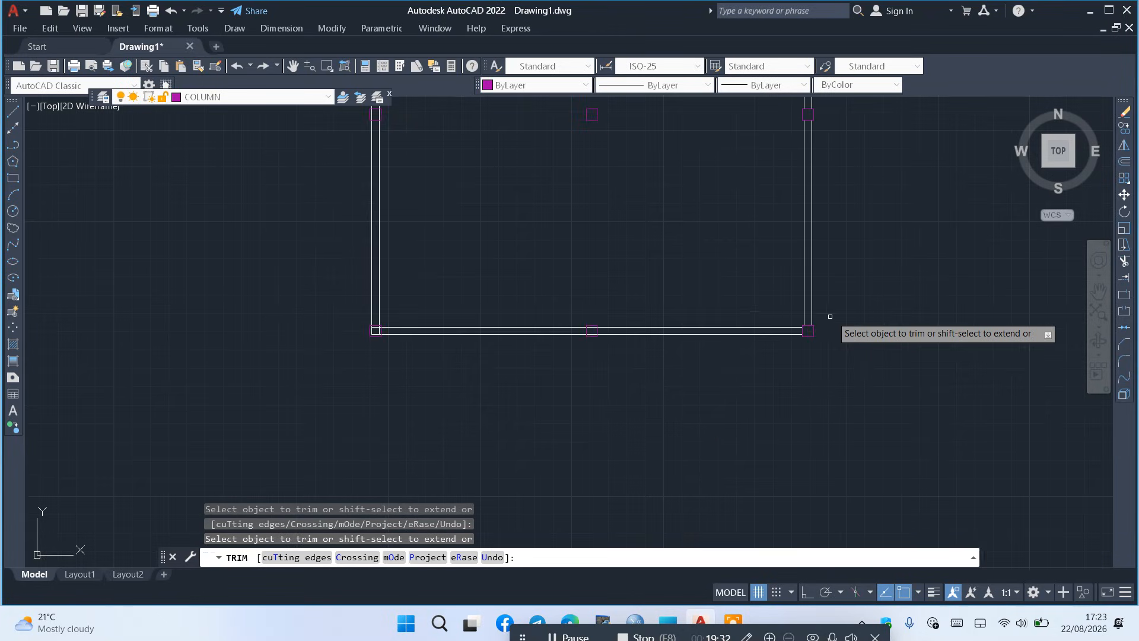
pyautogui.scroll(4, 610, 352)
pyautogui.click(539, 289)
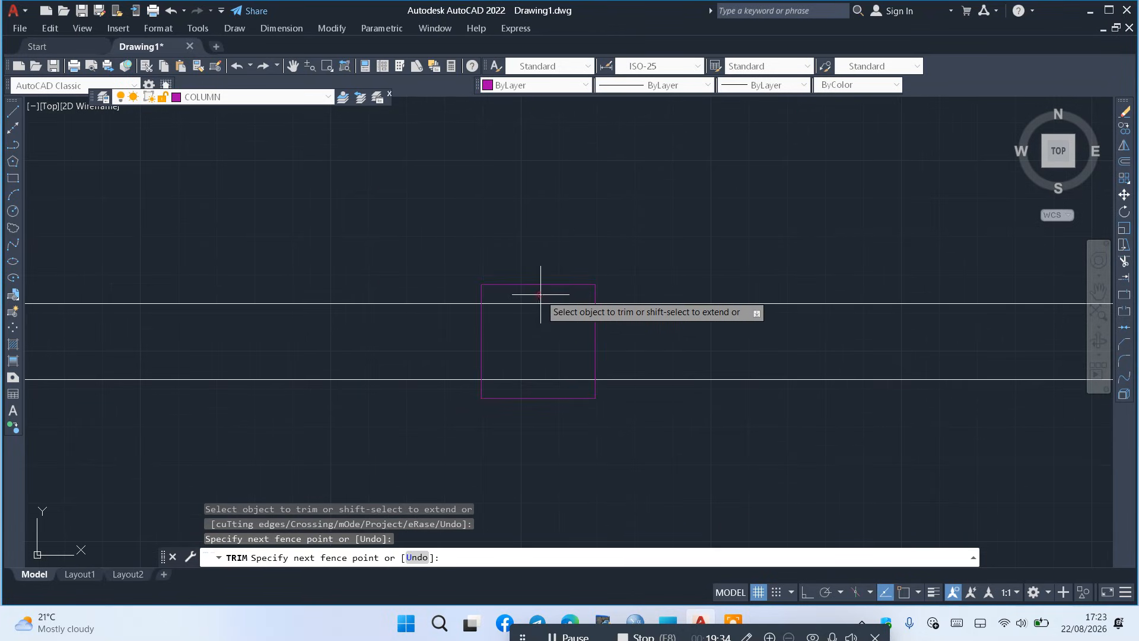
pyautogui.click(537, 380)
pyautogui.press('Return')
# Trim the wall lines inside the corner column at grid intersection A-3
pyautogui.scroll(-4, 721, 359)
pyautogui.scroll(-3, 653, 351)
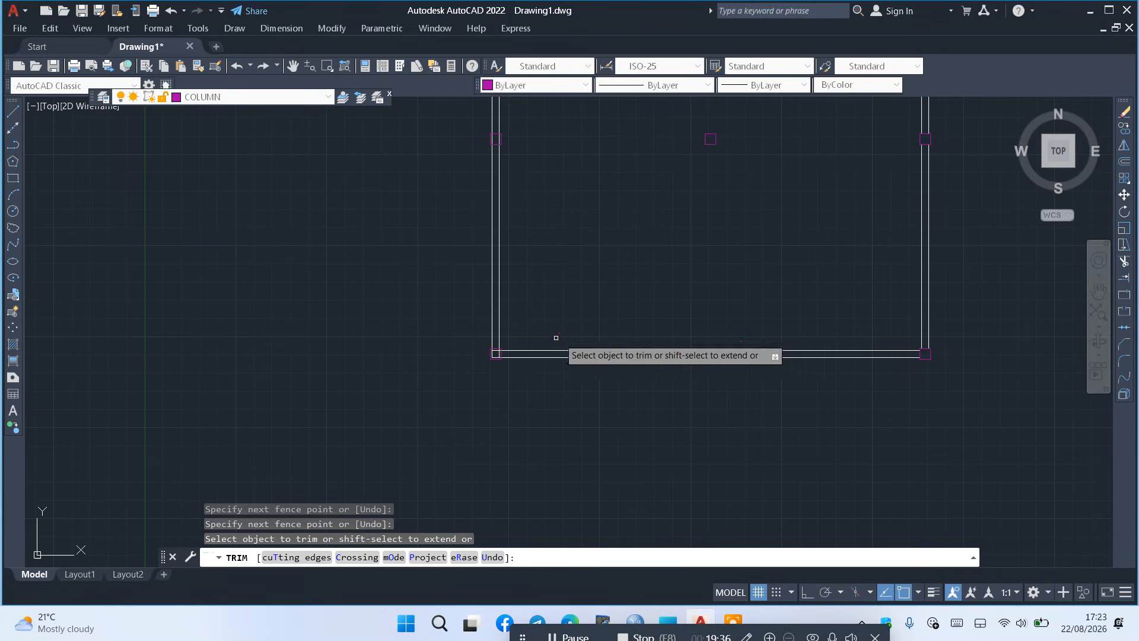
pyautogui.scroll(5, 493, 356)
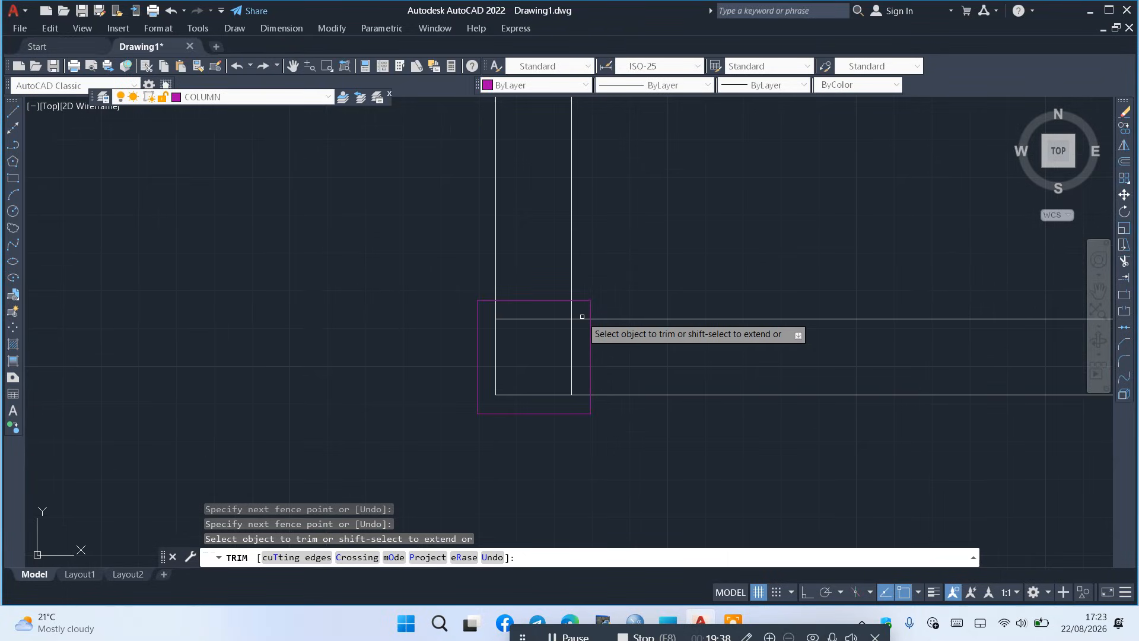
pyautogui.click(583, 316)
pyautogui.click(556, 402)
pyautogui.press('Return')
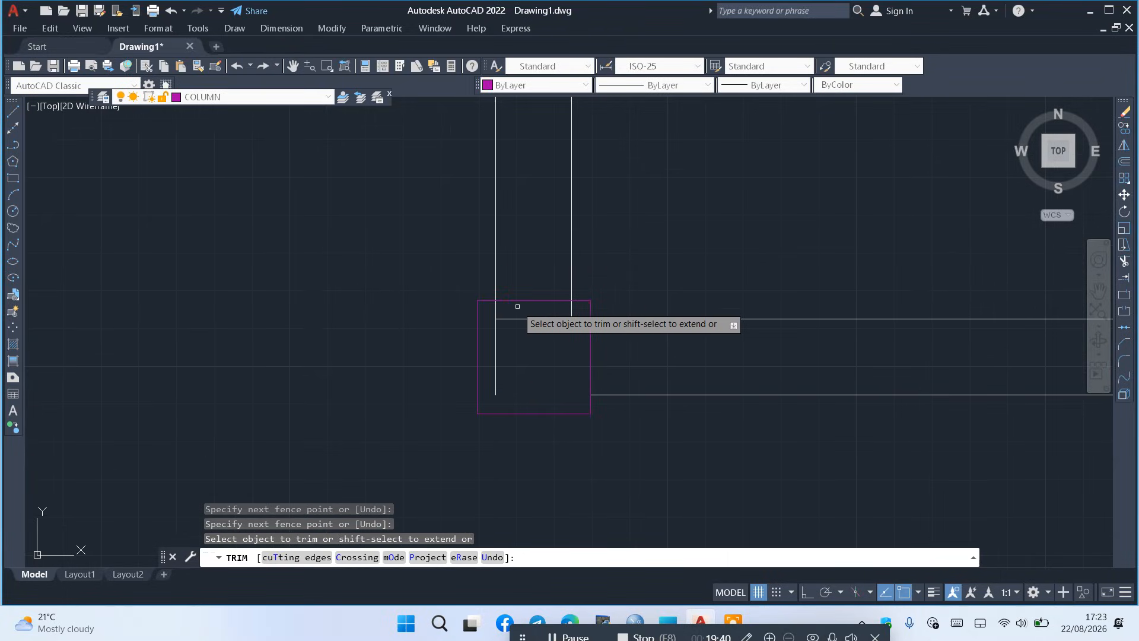
pyautogui.click(515, 305)
pyautogui.click(494, 362)
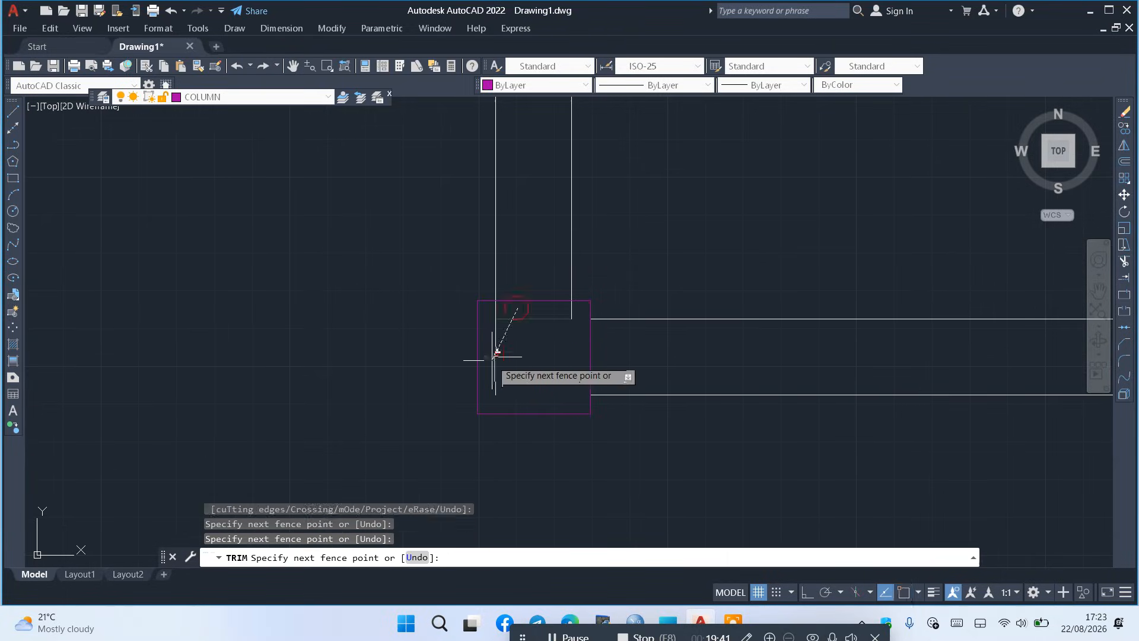
pyautogui.click(576, 309)
# Trim the two vertical wall lines crossing the column at grid intersection A-2, and end the Trim command
pyautogui.scroll(-7, 543, 365)
pyautogui.scroll(6, 575, 316)
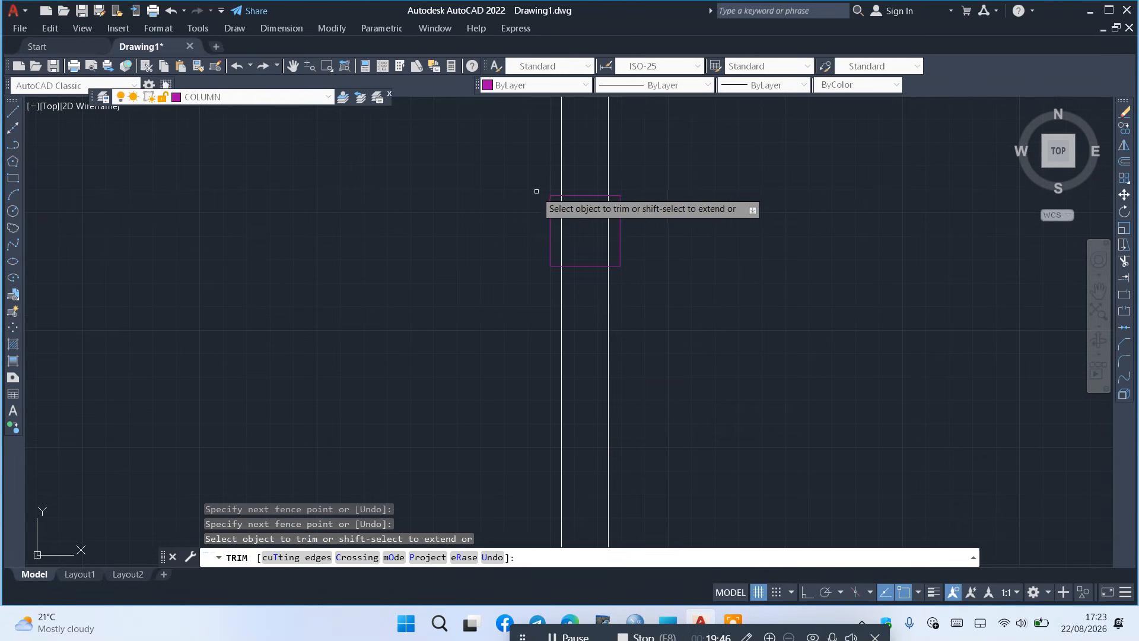
pyautogui.click(615, 231)
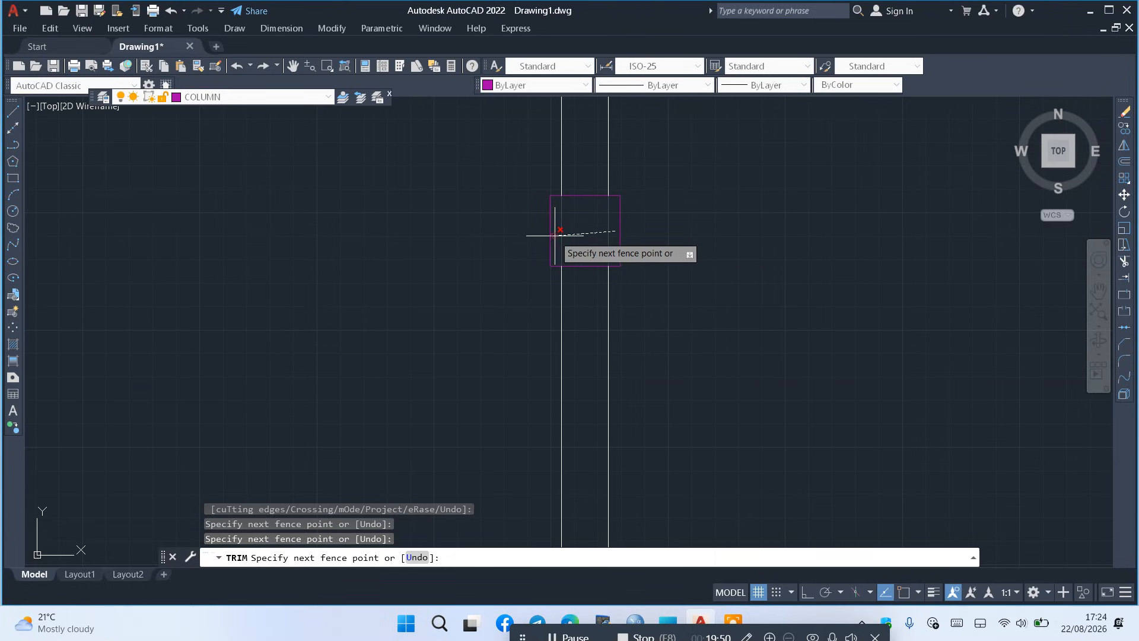
pyautogui.press('Return')
pyautogui.scroll(-5, 475, 391)
pyautogui.rightClick(633, 259)
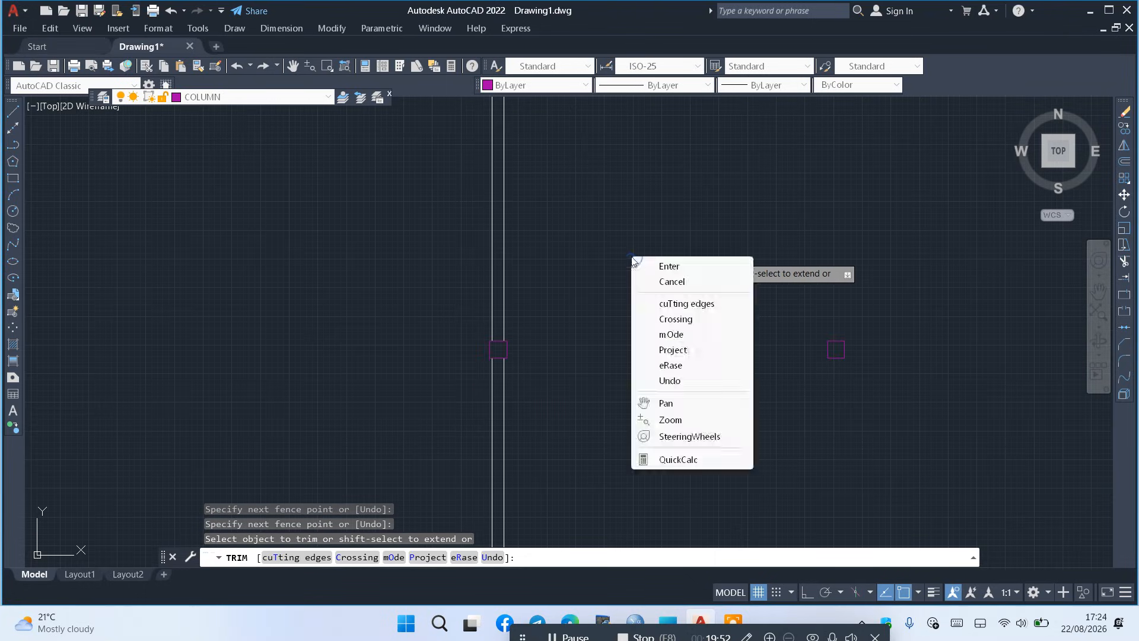
pyautogui.click(670, 266)
# Turn on the CENTERLINE layer and turn off the WALL layer
pyautogui.scroll(5, 413, 286)
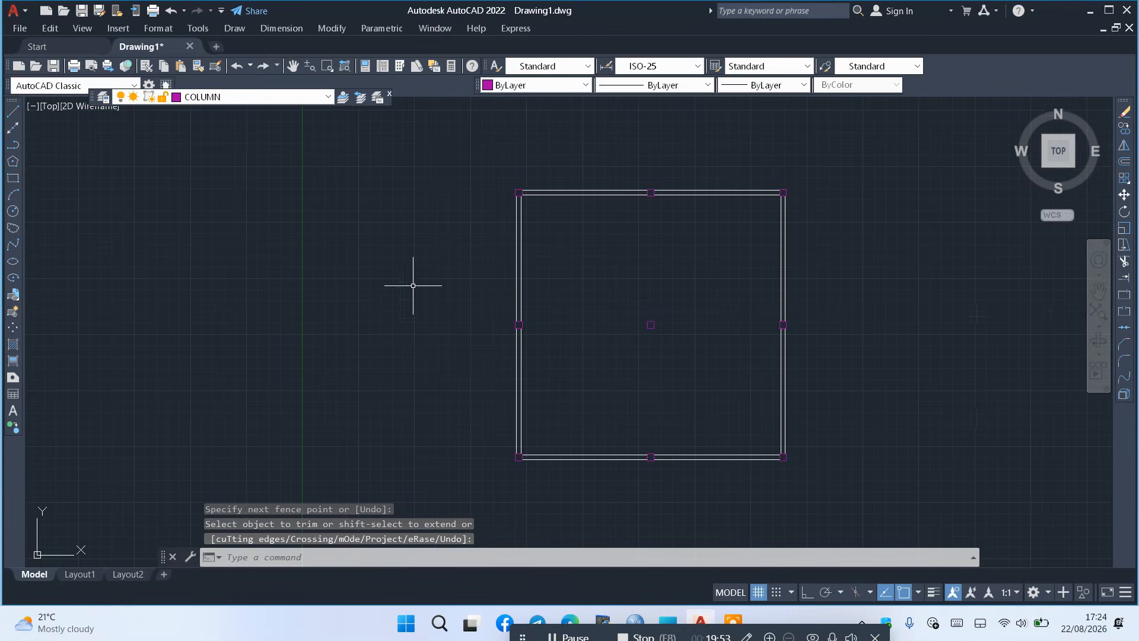
pyautogui.click(243, 93)
pyautogui.click(156, 109)
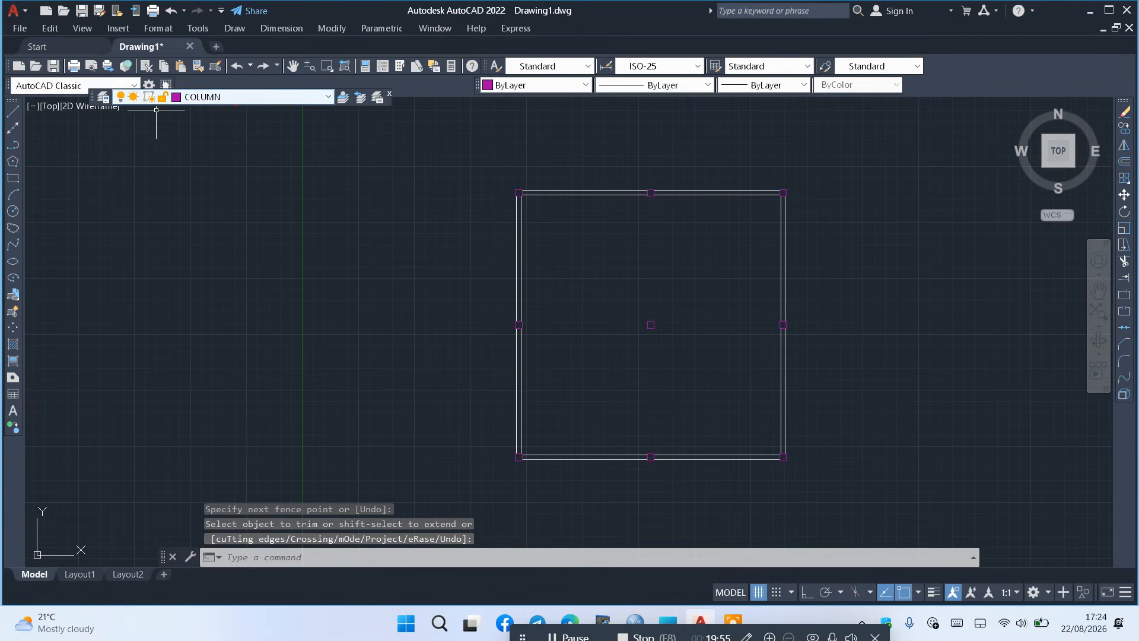
pyautogui.click(207, 96)
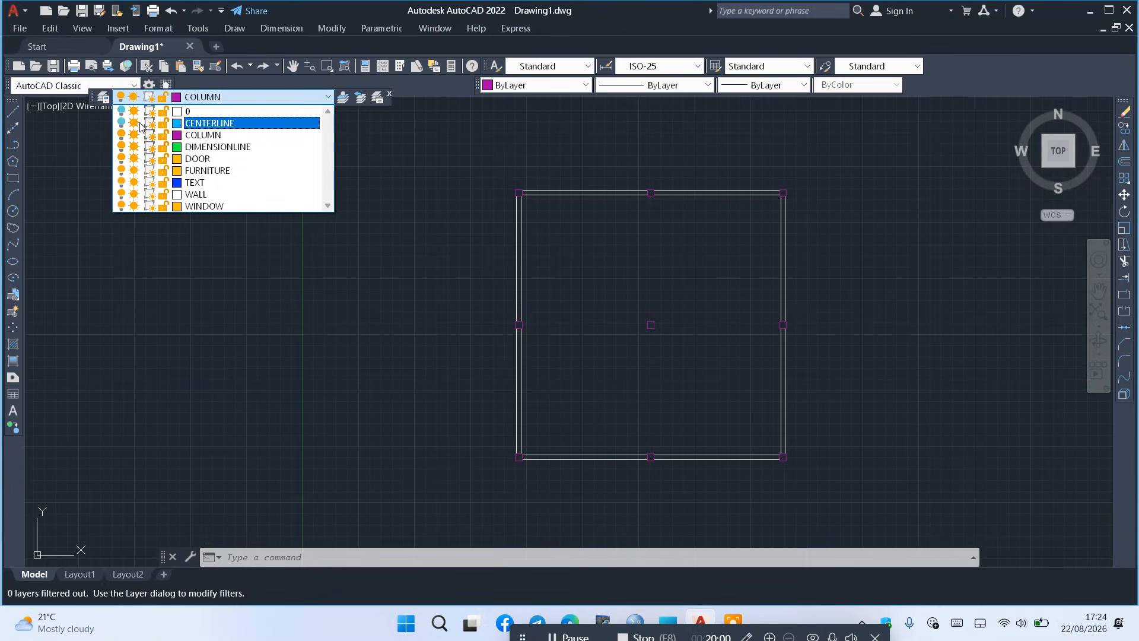
pyautogui.click(121, 123)
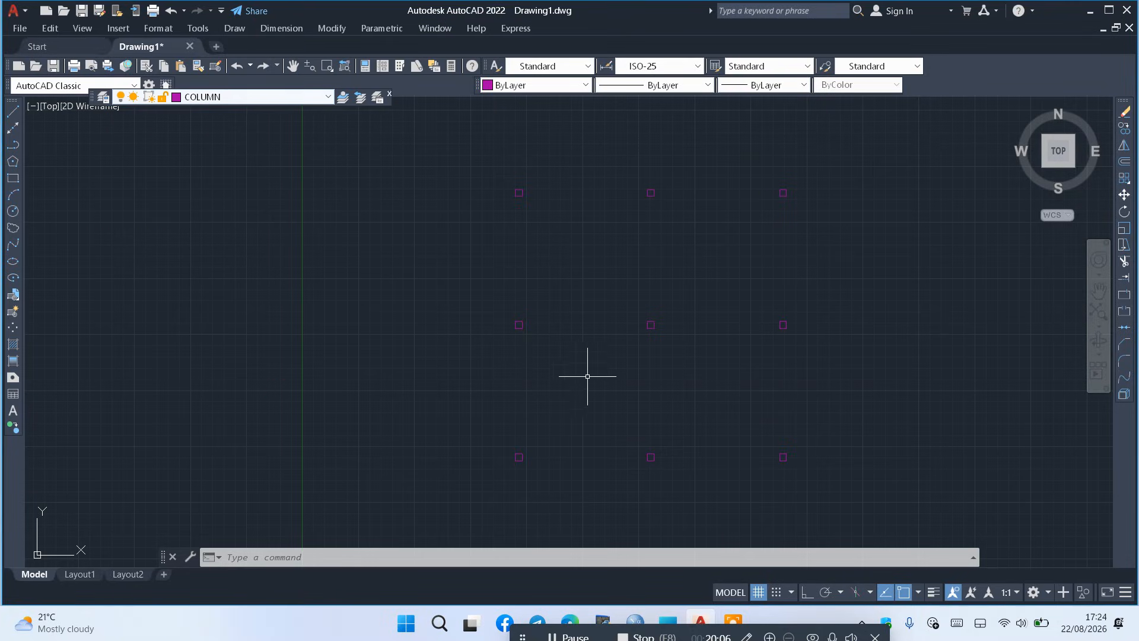
pyautogui.click(286, 98)
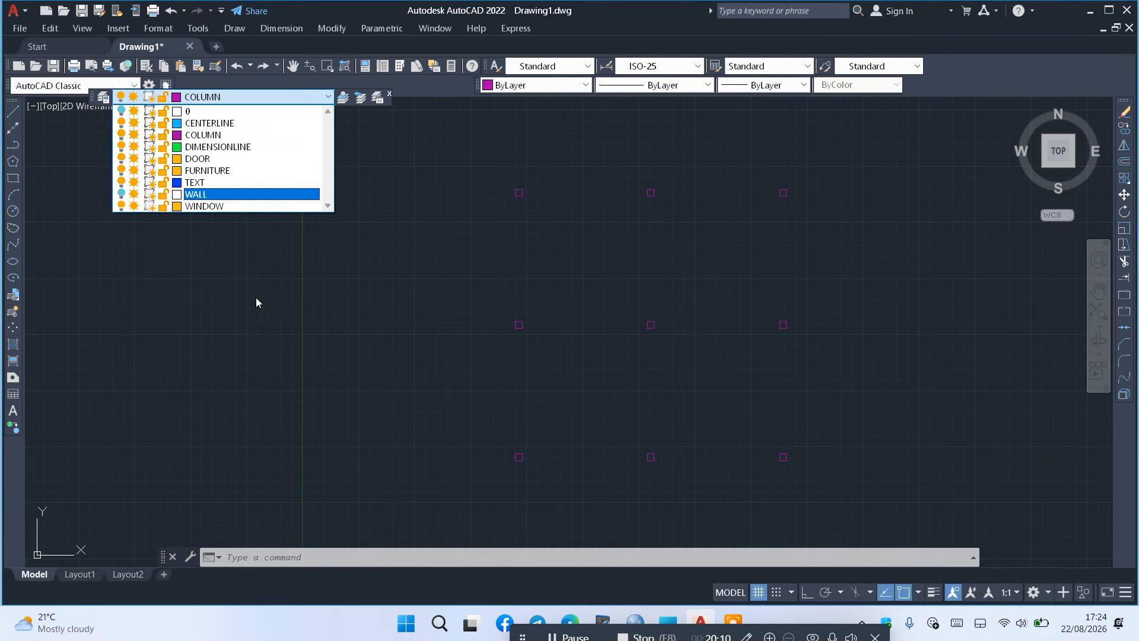
pyautogui.click(297, 356)
pyautogui.click(365, 366)
pyautogui.scroll(6, 674, 338)
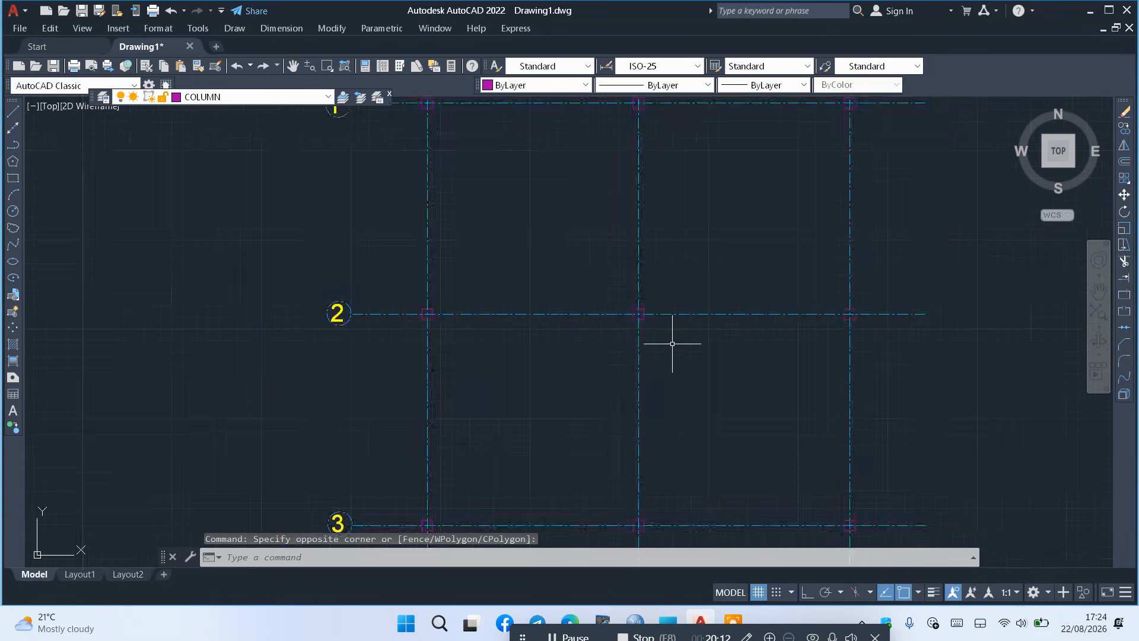
# Turn the WALL layer back on so the walls show together with the grid lines and columns
pyautogui.scroll(-8, 457, 214)
pyautogui.scroll(4, 589, 176)
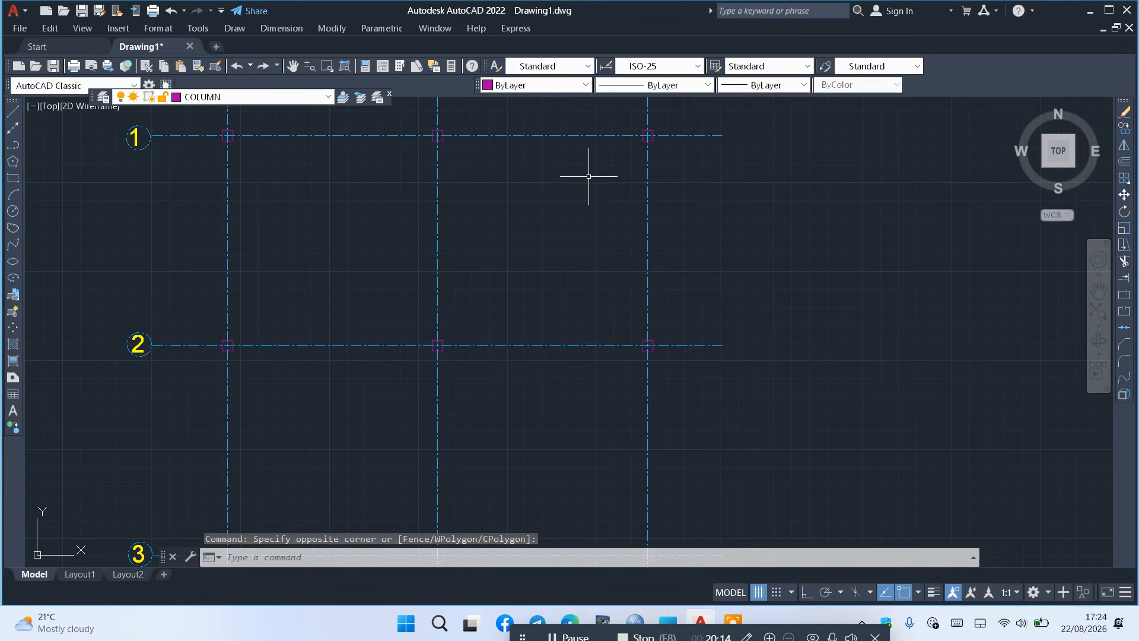
pyautogui.scroll(-2, 481, 315)
pyautogui.scroll(4, 558, 199)
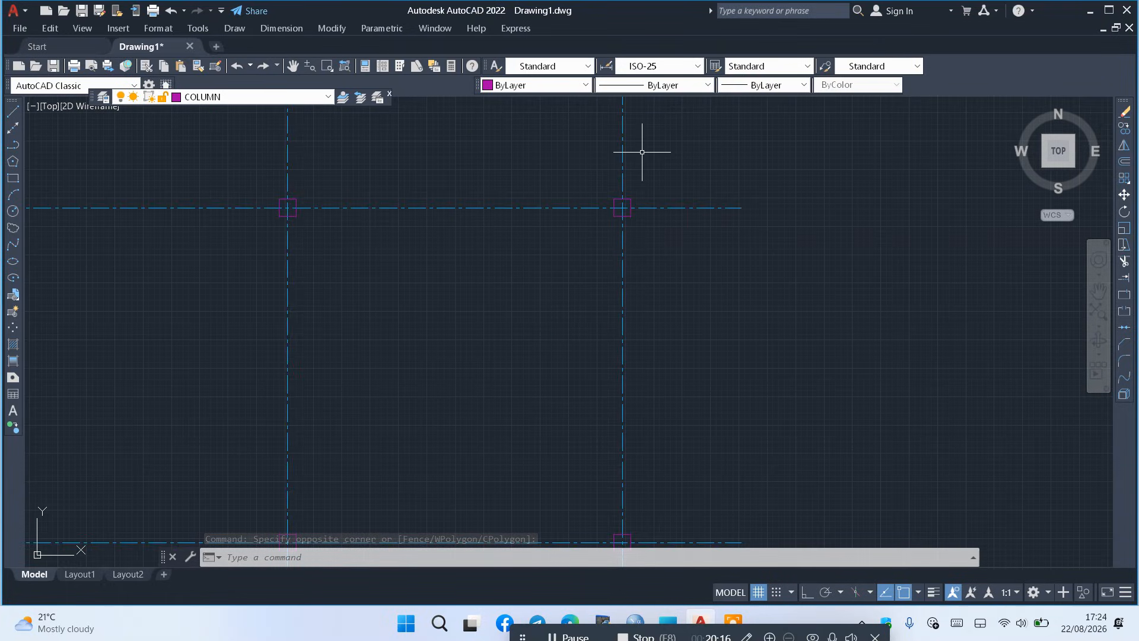
pyautogui.scroll(-4, 476, 201)
pyautogui.scroll(-2, 473, 260)
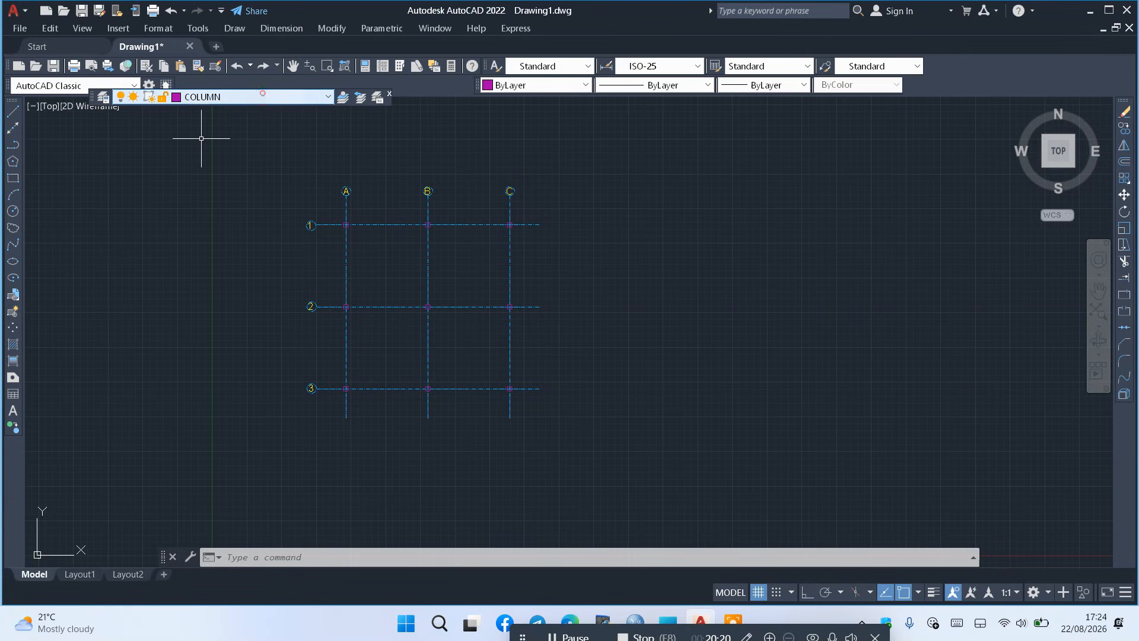
pyautogui.click(216, 98)
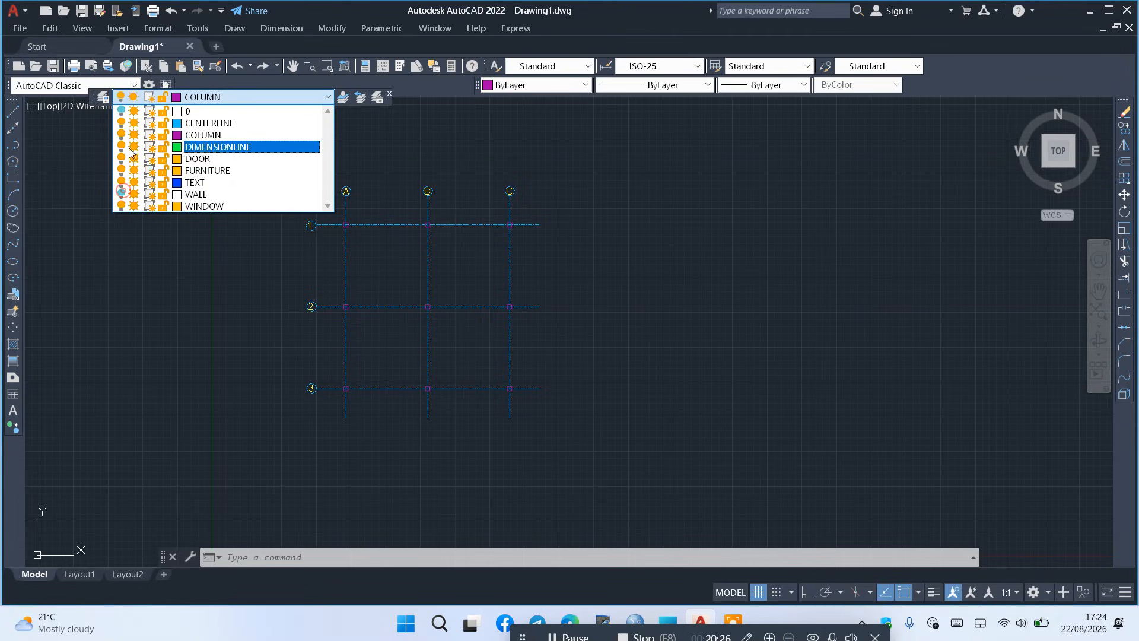
pyautogui.click(121, 194)
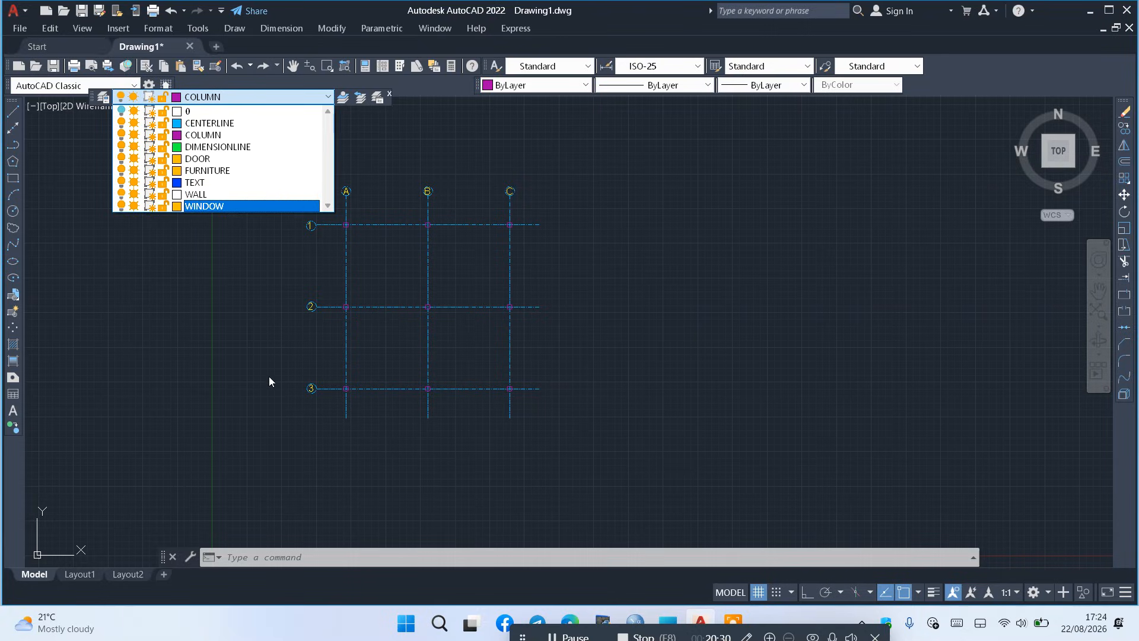
pyautogui.click(255, 364)
pyautogui.scroll(2, 553, 343)
pyautogui.scroll(2, 483, 287)
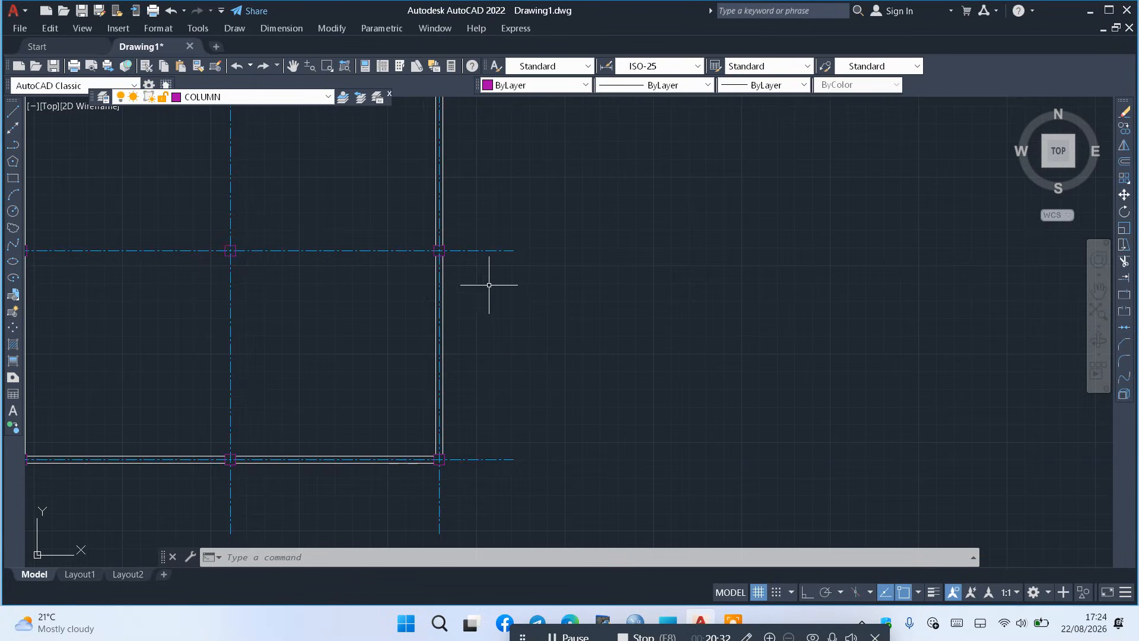
pyautogui.scroll(-4, 420, 254)
pyautogui.scroll(2, 400, 284)
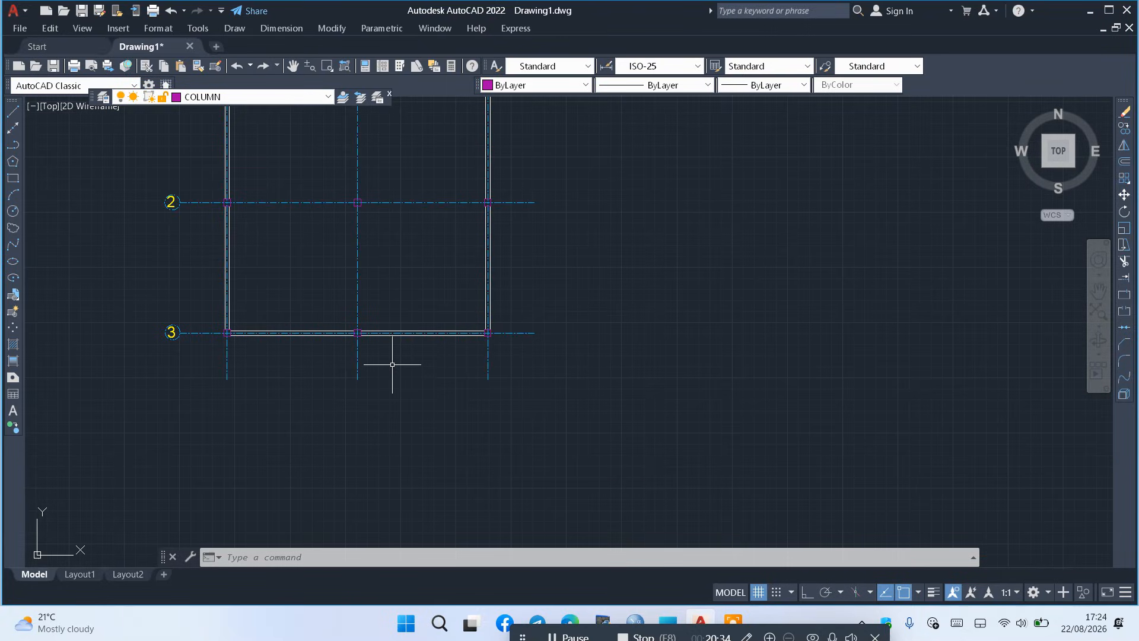
pyautogui.scroll(-2, 334, 345)
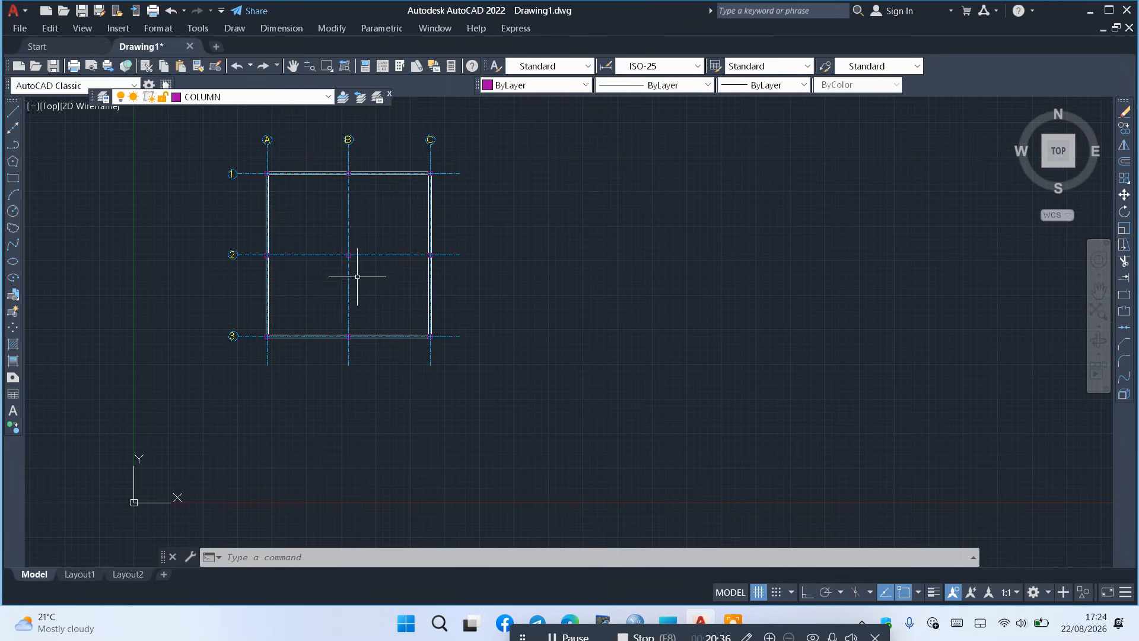
pyautogui.scroll(2, 356, 269)
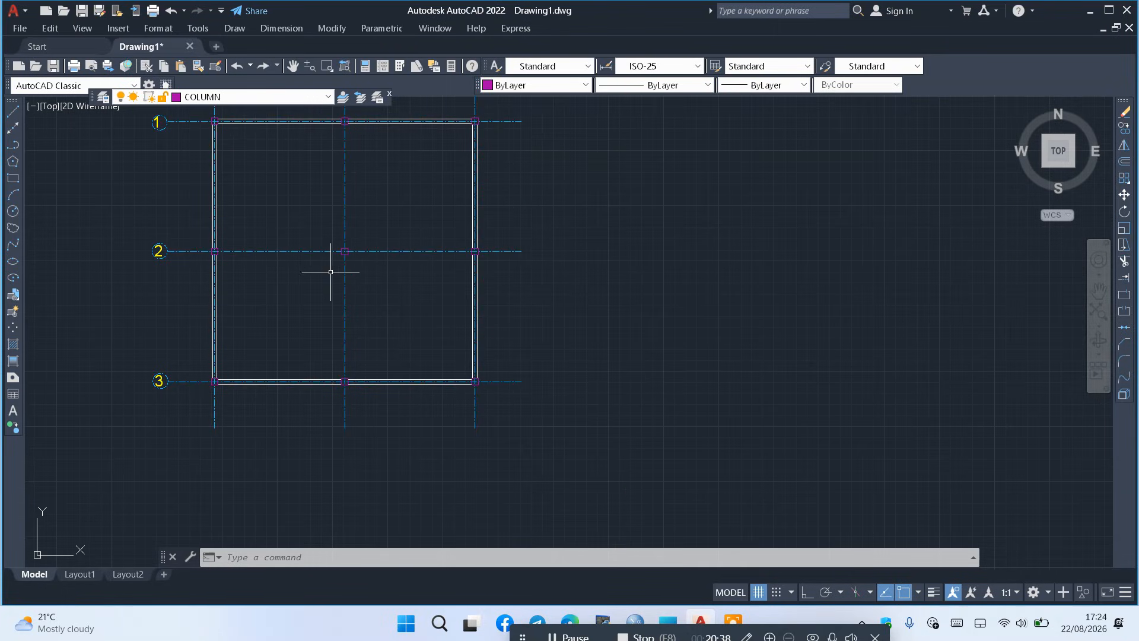
# Move the two wall lines on grid line 3 between A and B to grid line 2, using matching corners of the columns at B-3 and B-2
pyautogui.scroll(4, 277, 379)
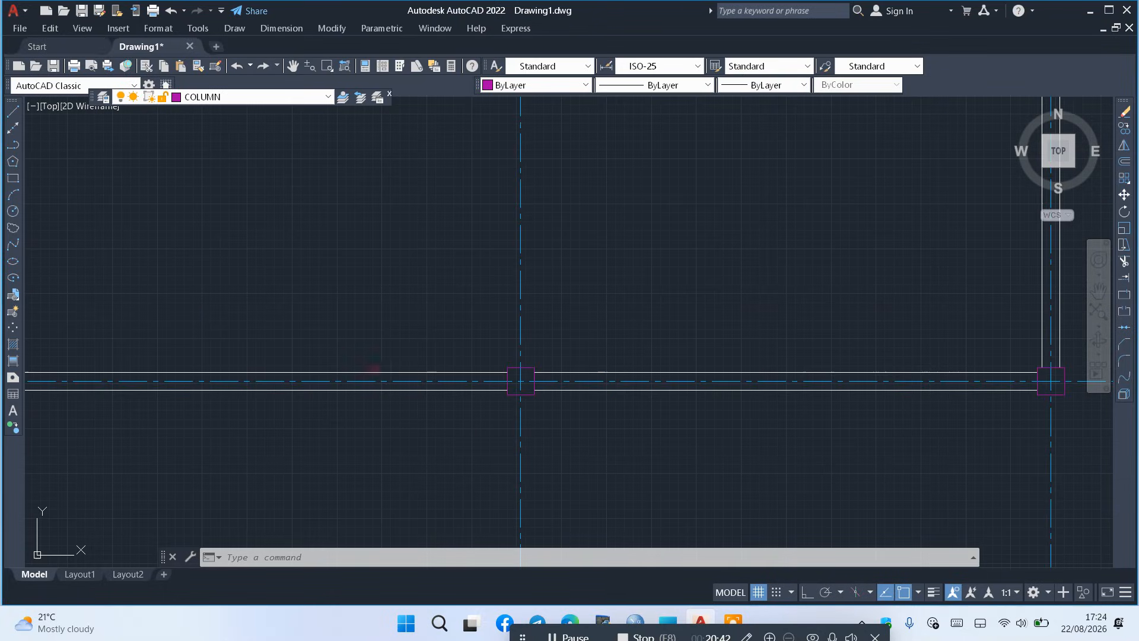
pyautogui.click(376, 368)
pyautogui.click(313, 380)
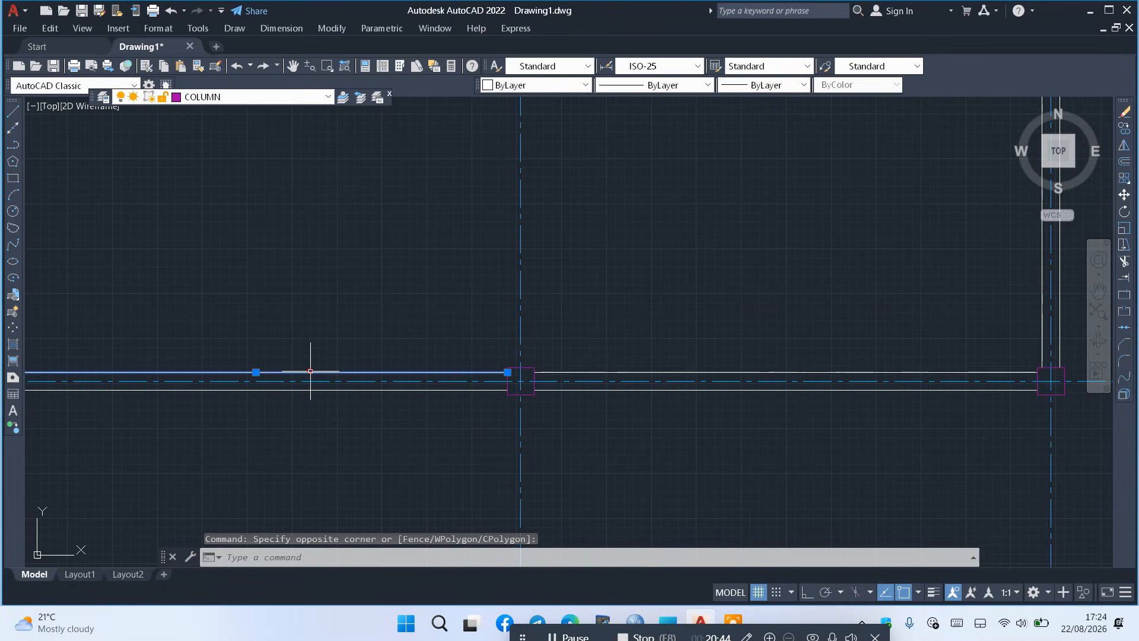
pyautogui.click(344, 387)
pyautogui.click(321, 396)
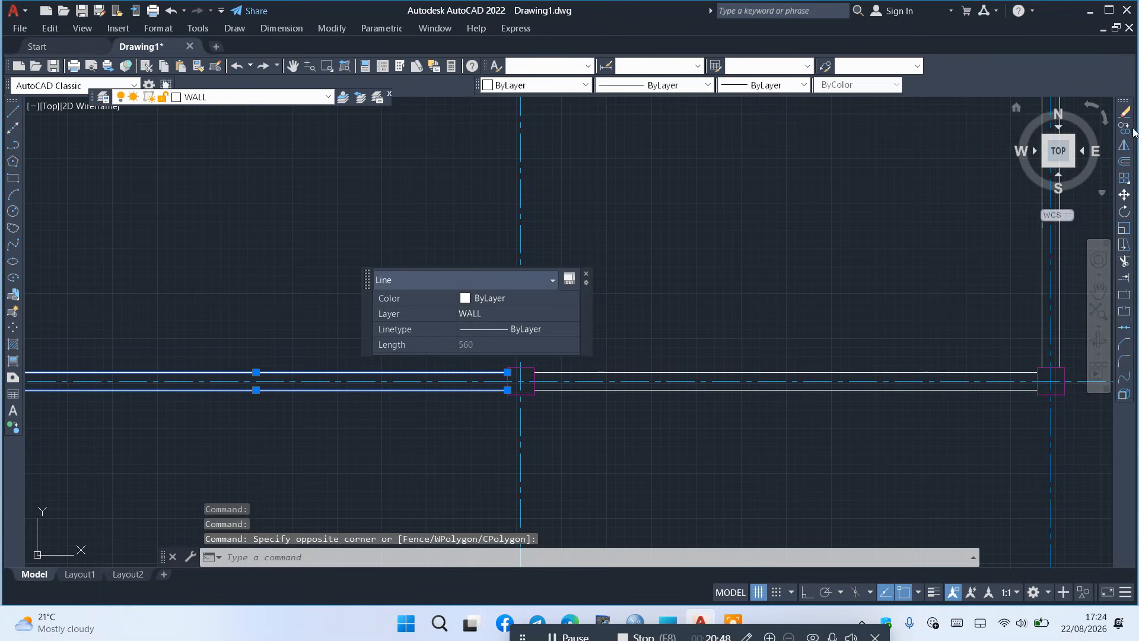
pyautogui.click(1125, 196)
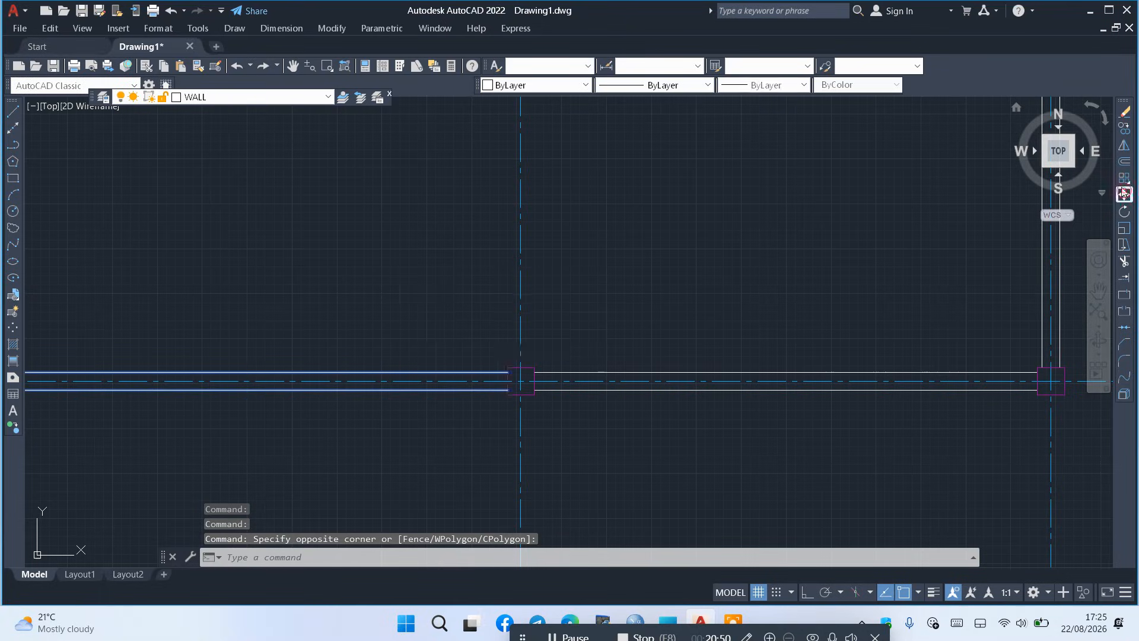
pyautogui.scroll(8, 516, 391)
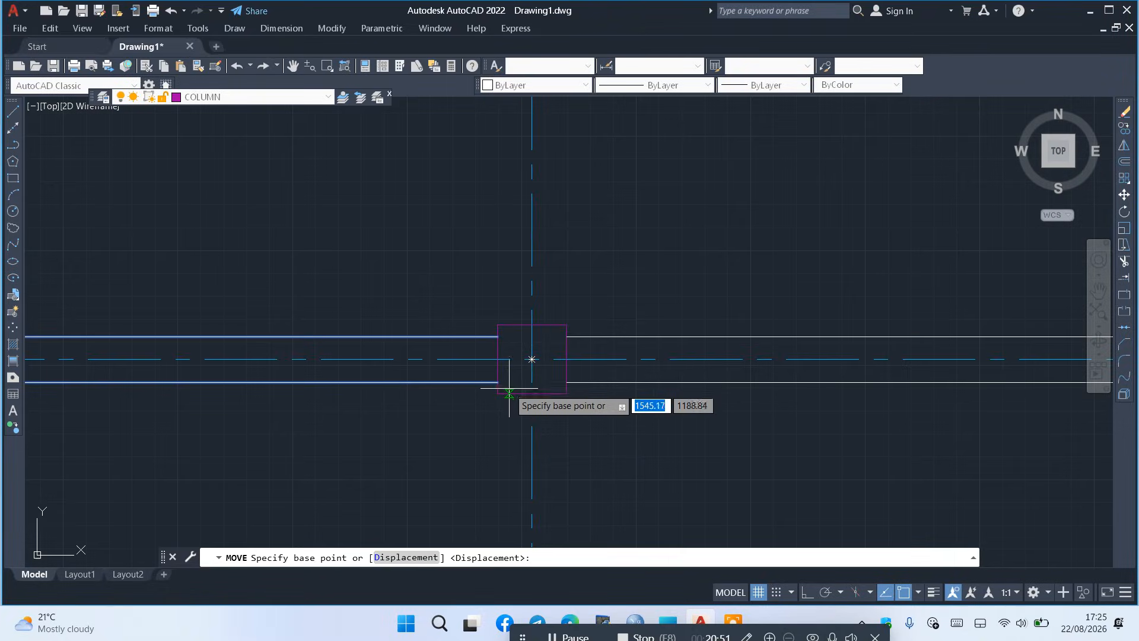
pyautogui.click(466, 403)
pyautogui.scroll(-8, 499, 472)
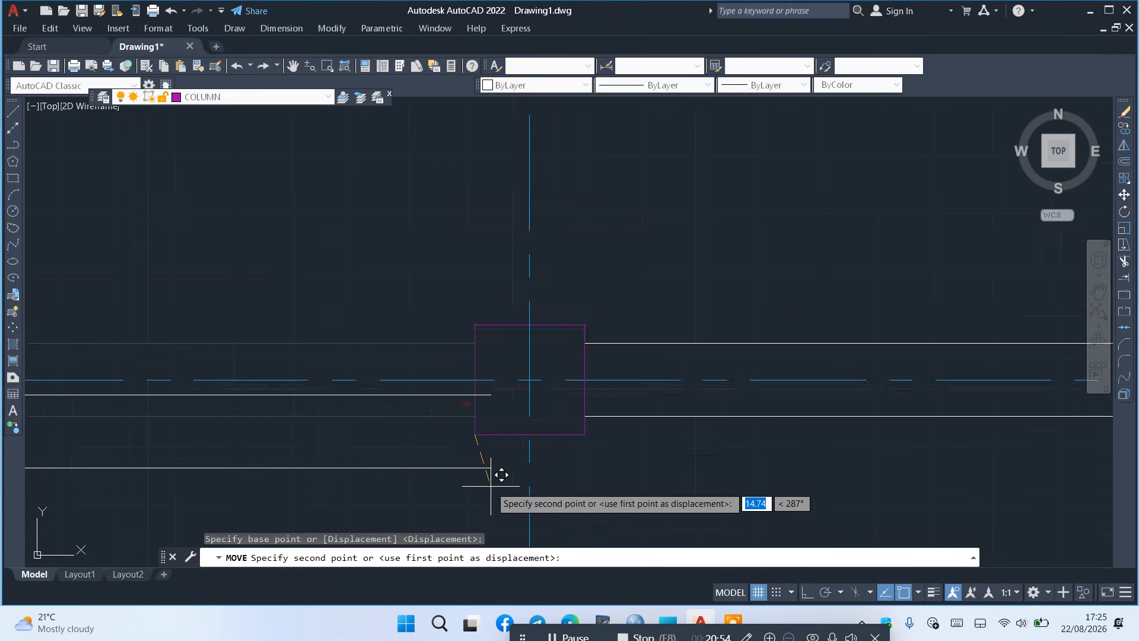
pyautogui.scroll(5, 475, 172)
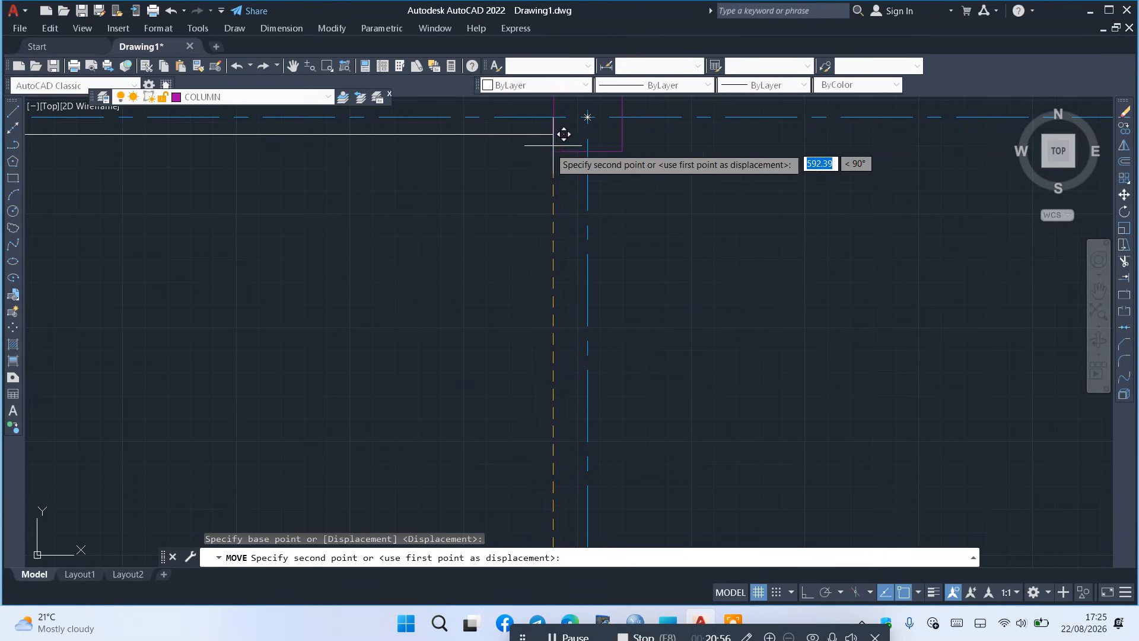
pyautogui.click(556, 156)
pyautogui.scroll(-5, 543, 218)
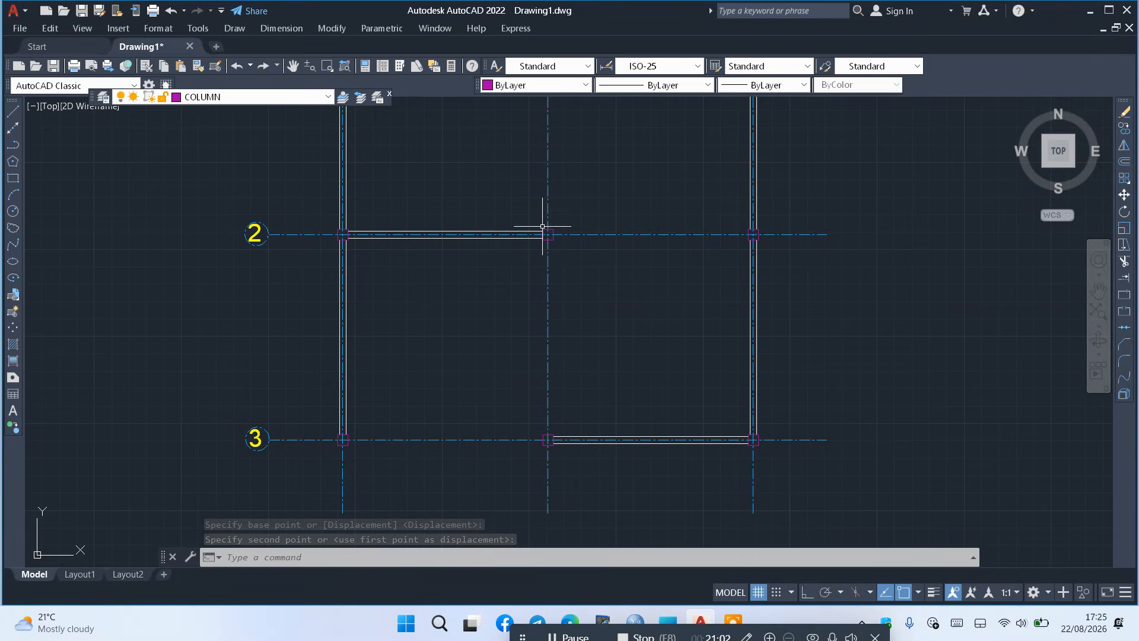
# Copy the two wall lines on grid line C between 2 and 3 onto grid line B, using matching corners of the columns at C-3 and B-3
pyautogui.scroll(4, 748, 371)
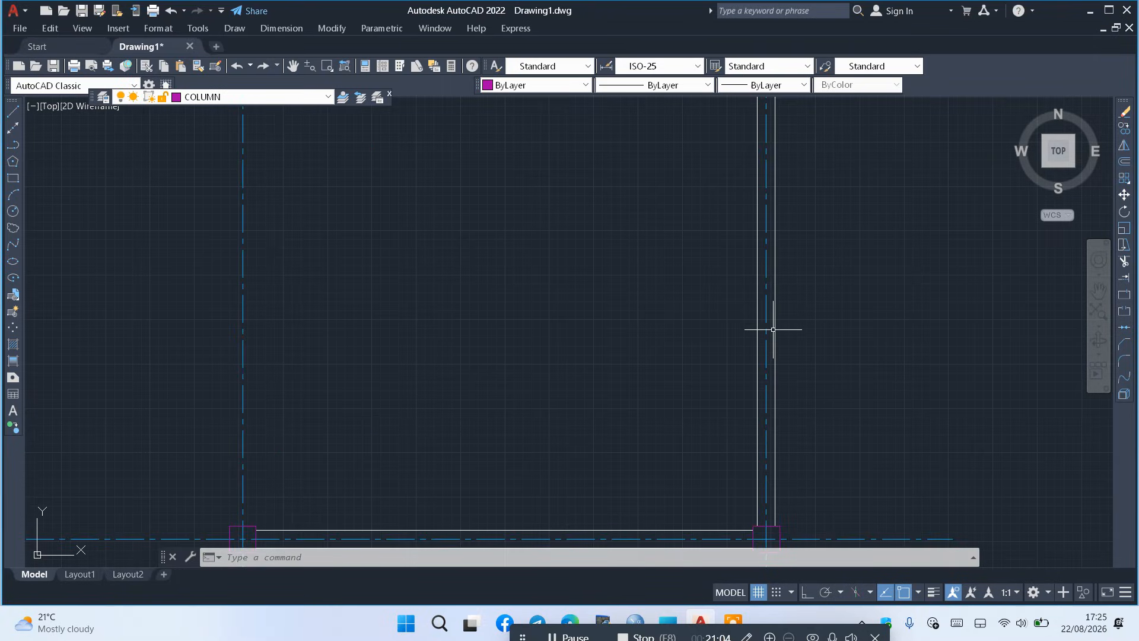
pyautogui.click(806, 301)
pyautogui.click(769, 329)
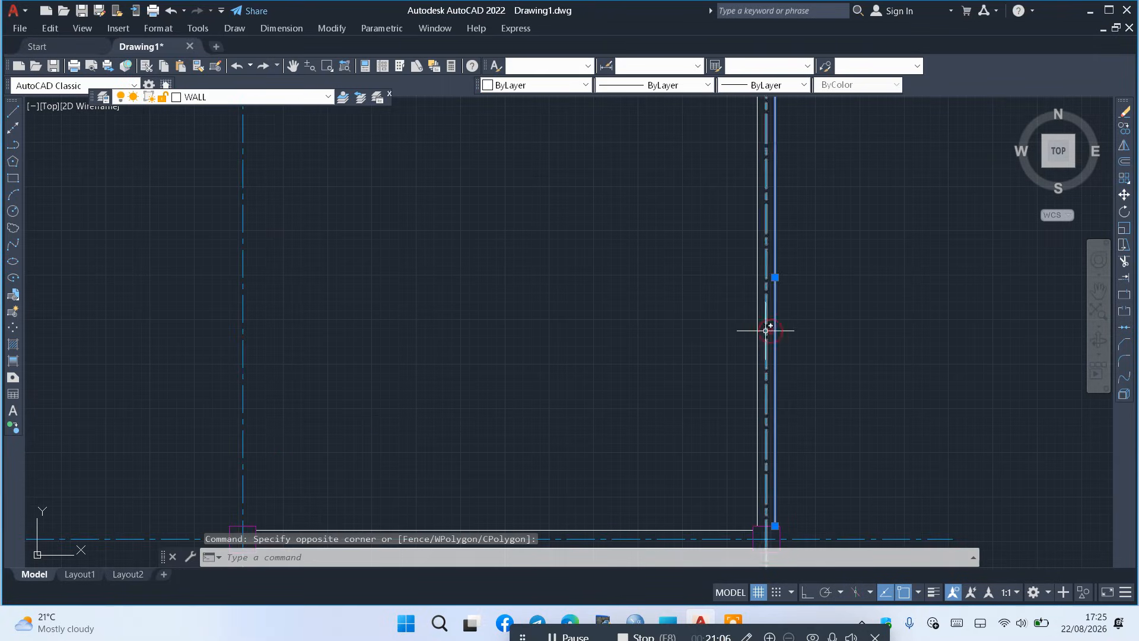
pyautogui.click(762, 330)
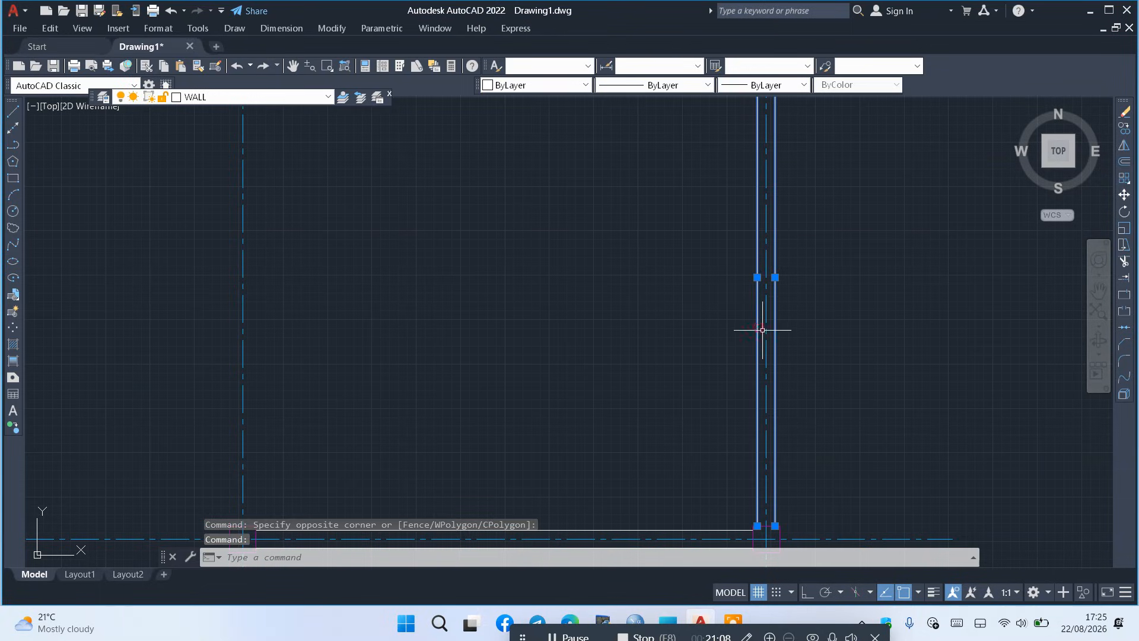
pyautogui.click(1124, 128)
pyautogui.scroll(-3, 915, 331)
pyautogui.scroll(5, 813, 300)
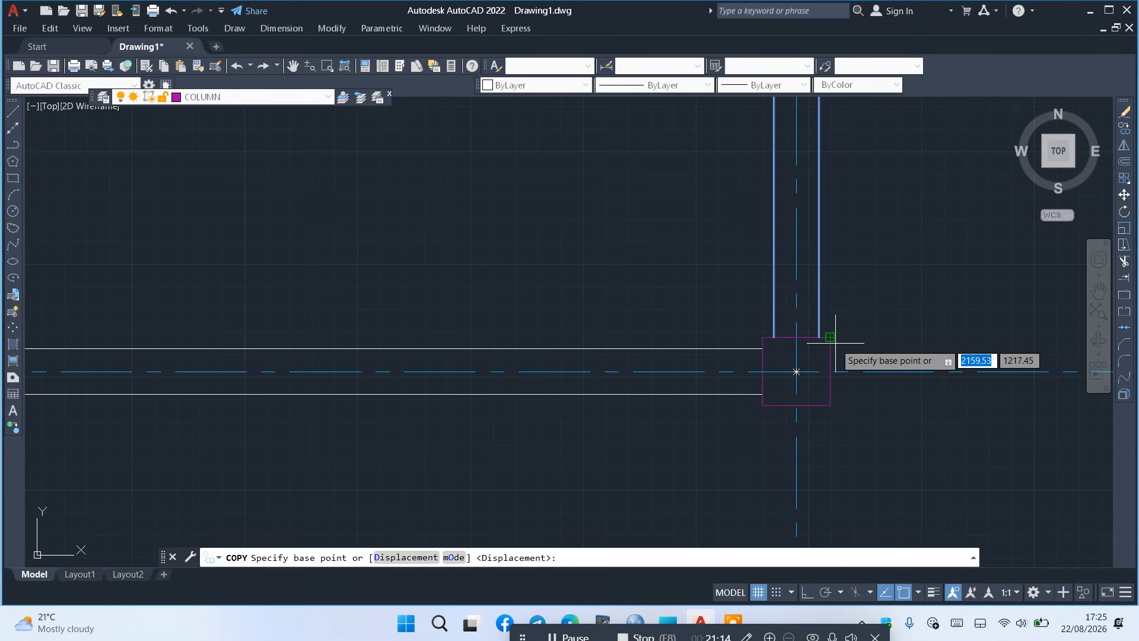
pyautogui.click(835, 341)
pyautogui.scroll(-5, 908, 314)
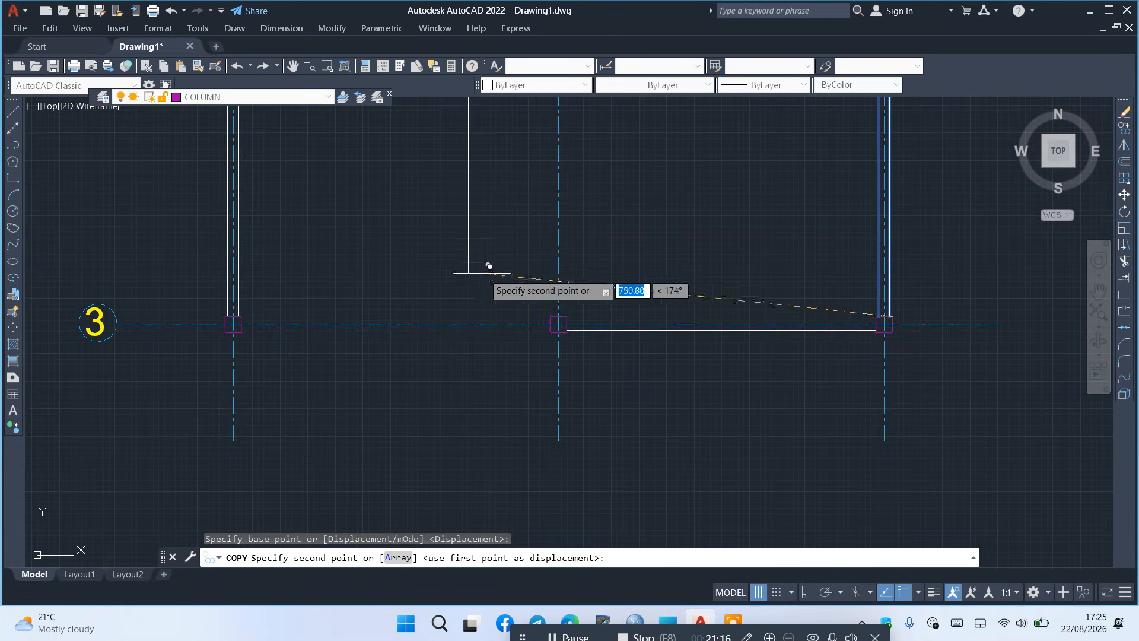
pyautogui.scroll(6, 618, 332)
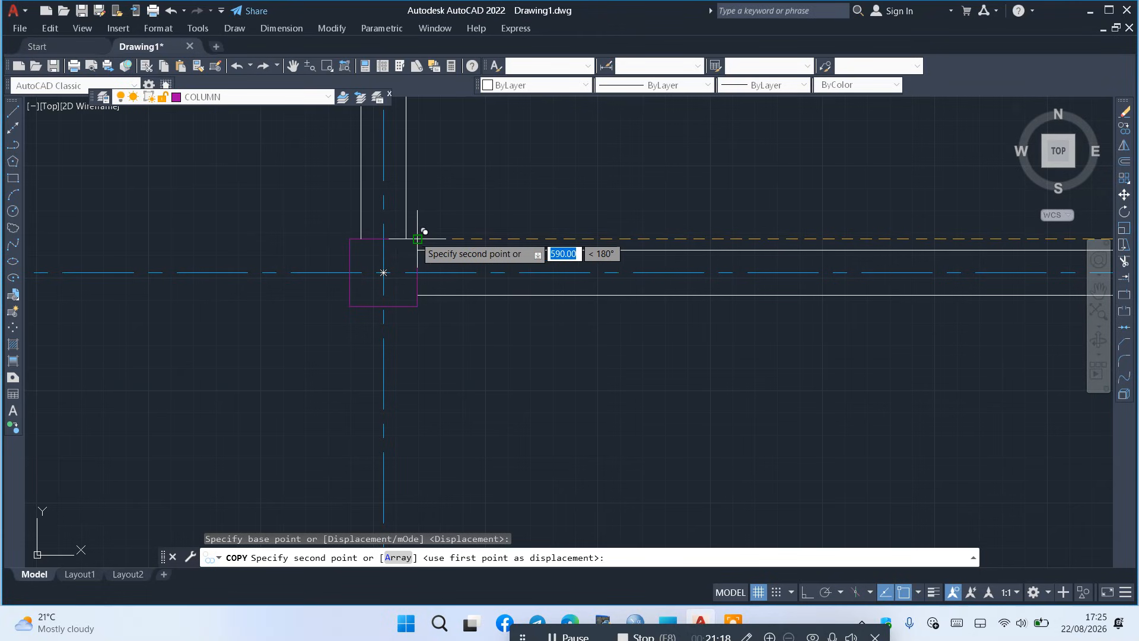
pyautogui.click(467, 250)
pyautogui.rightClick(479, 248)
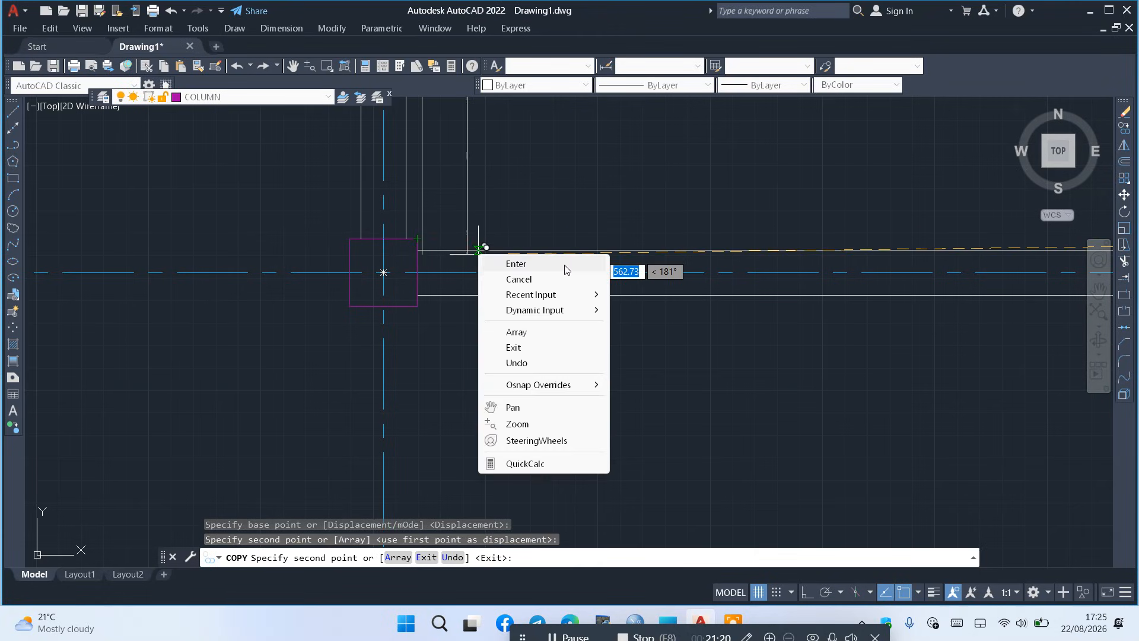
pyautogui.click(565, 270)
pyautogui.scroll(-7, 712, 338)
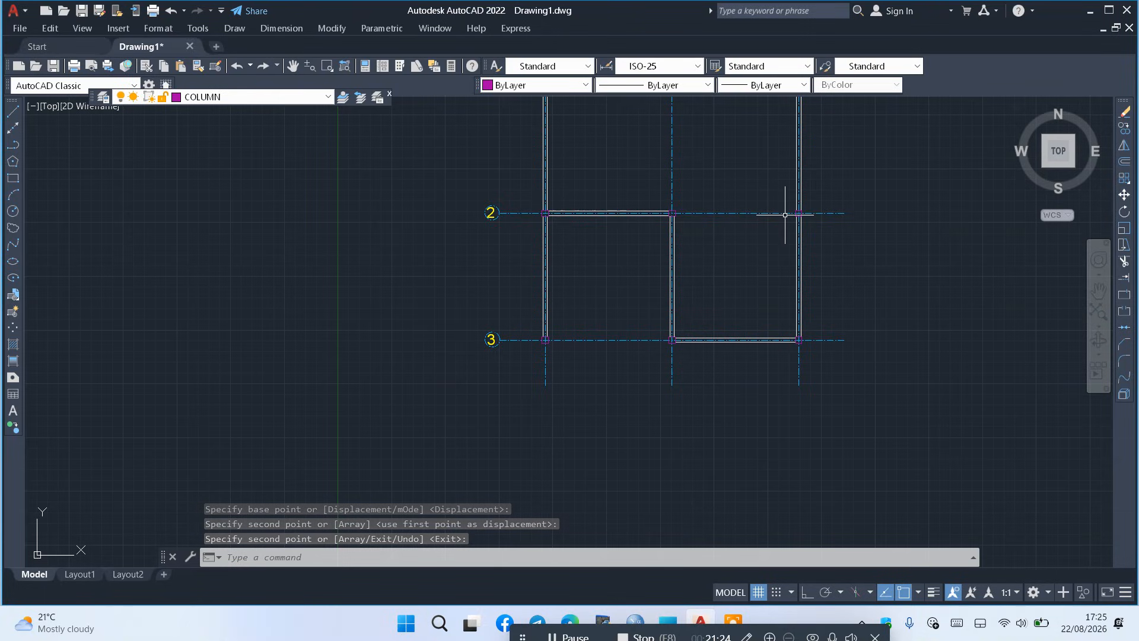
# Offset the outer wall line on grid line 1 between B and C by 300 towards the inside of the plan
pyautogui.scroll(-4, 585, 356)
pyautogui.scroll(5, 595, 305)
pyautogui.scroll(-4, 542, 397)
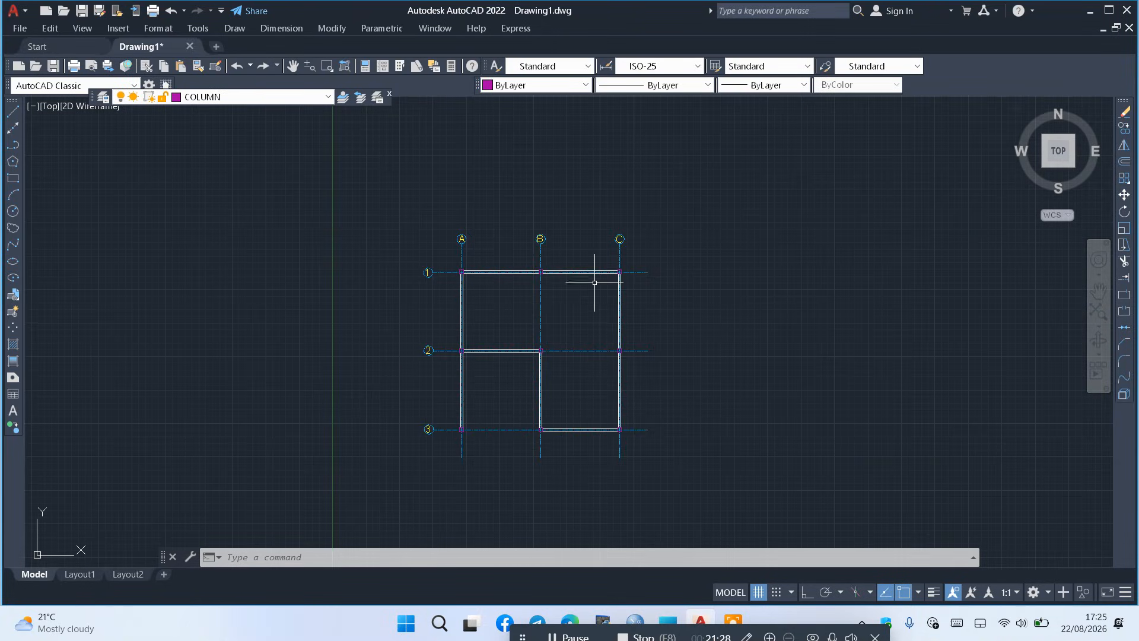
pyautogui.click(1124, 161)
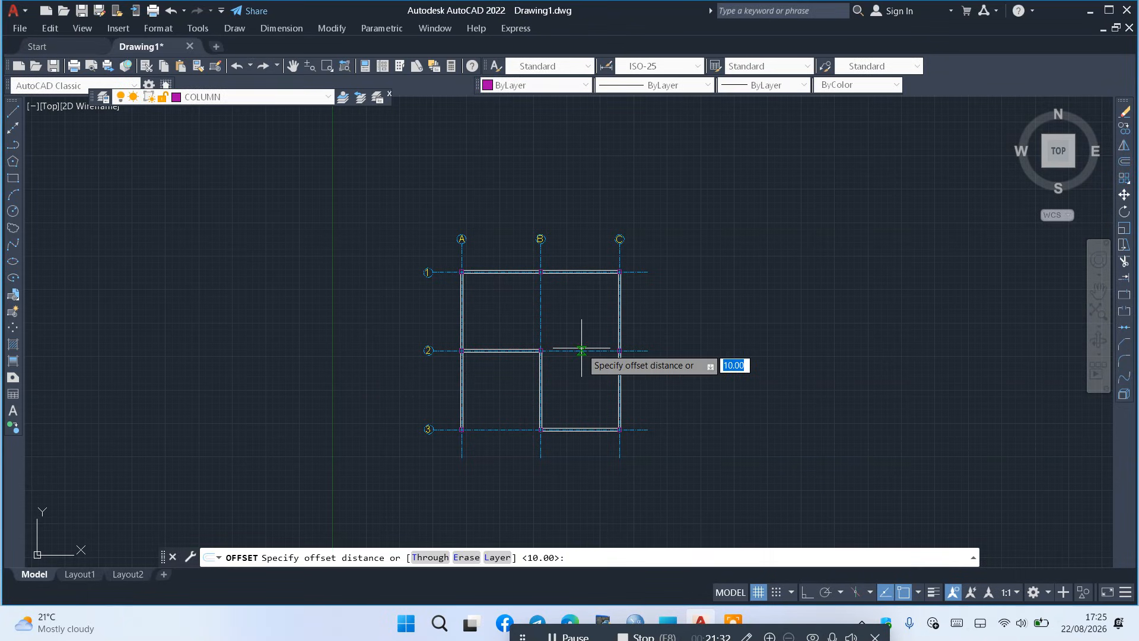
pyautogui.write('3')
pyautogui.press('Return')
pyautogui.scroll(6, 594, 268)
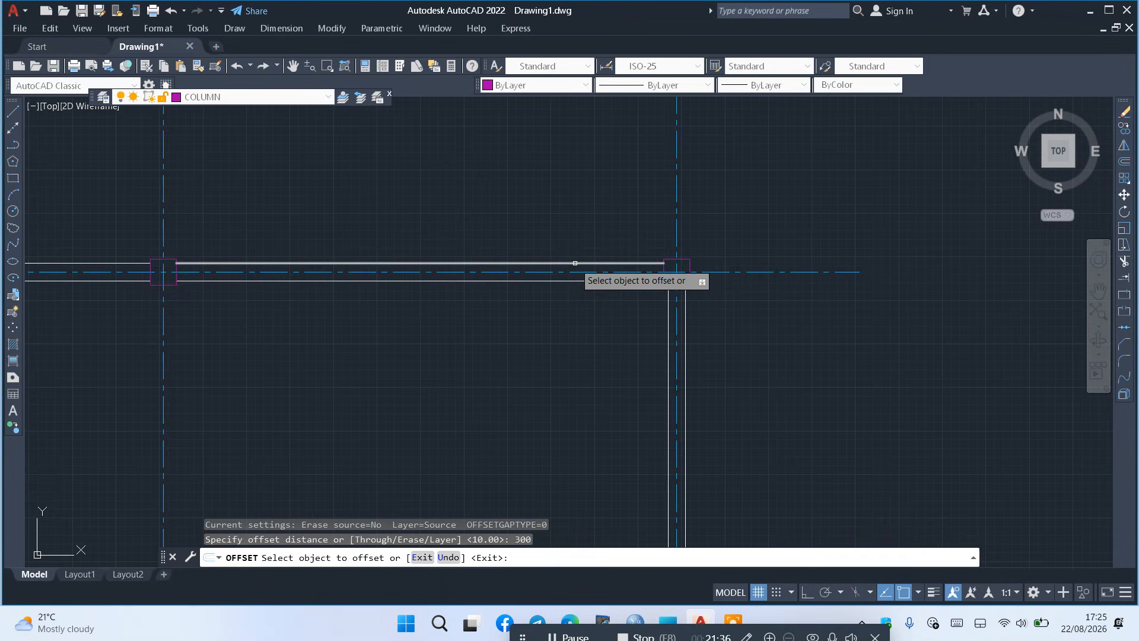
pyautogui.click(577, 261)
pyautogui.click(582, 321)
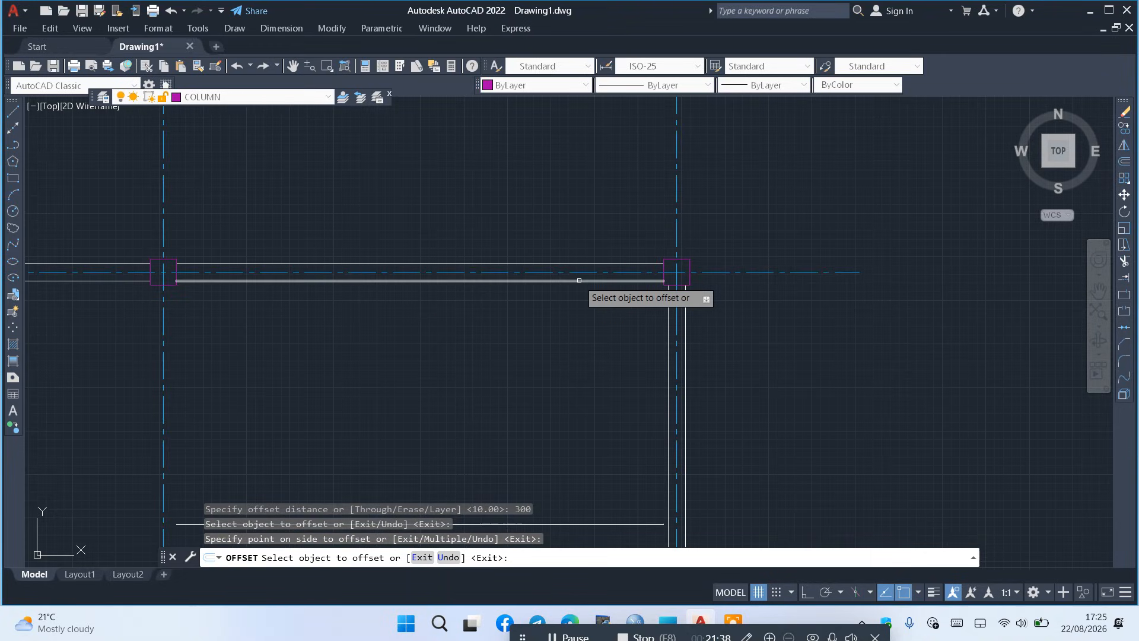
# Offset the inner wall line on grid line 1 between B and C by 300 towards the inside of the plan
pyautogui.click(579, 281)
pyautogui.scroll(-6, 597, 377)
pyautogui.click(594, 377)
pyautogui.scroll(4, 571, 454)
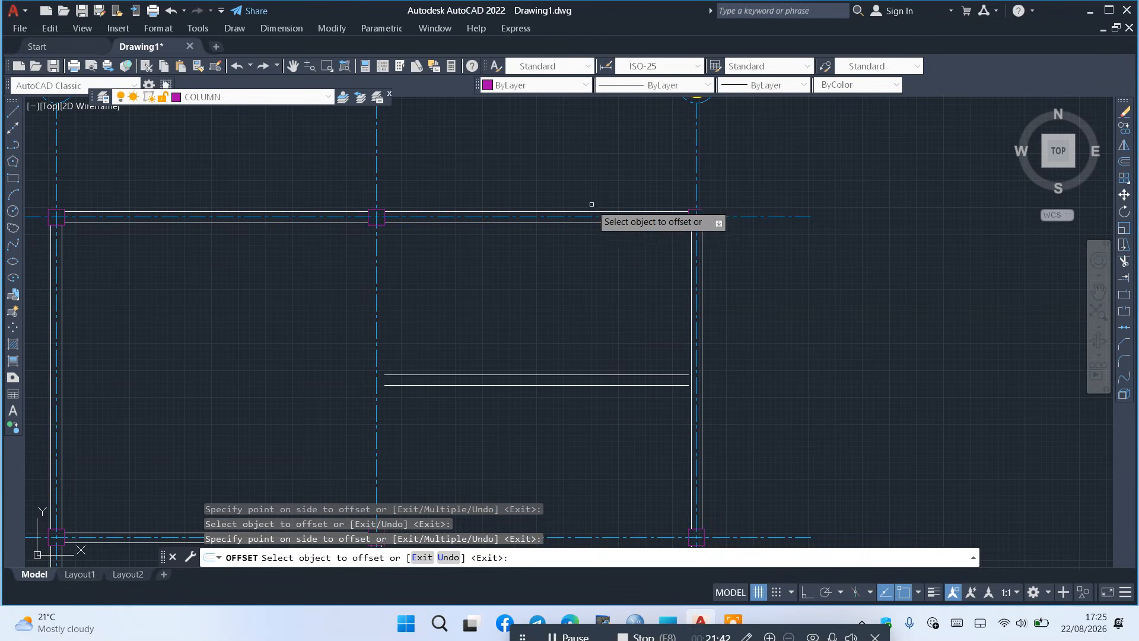
# Offset the lower line of the interior wall between B and C by 300 towards grid line 2
pyautogui.scroll(-2, 515, 201)
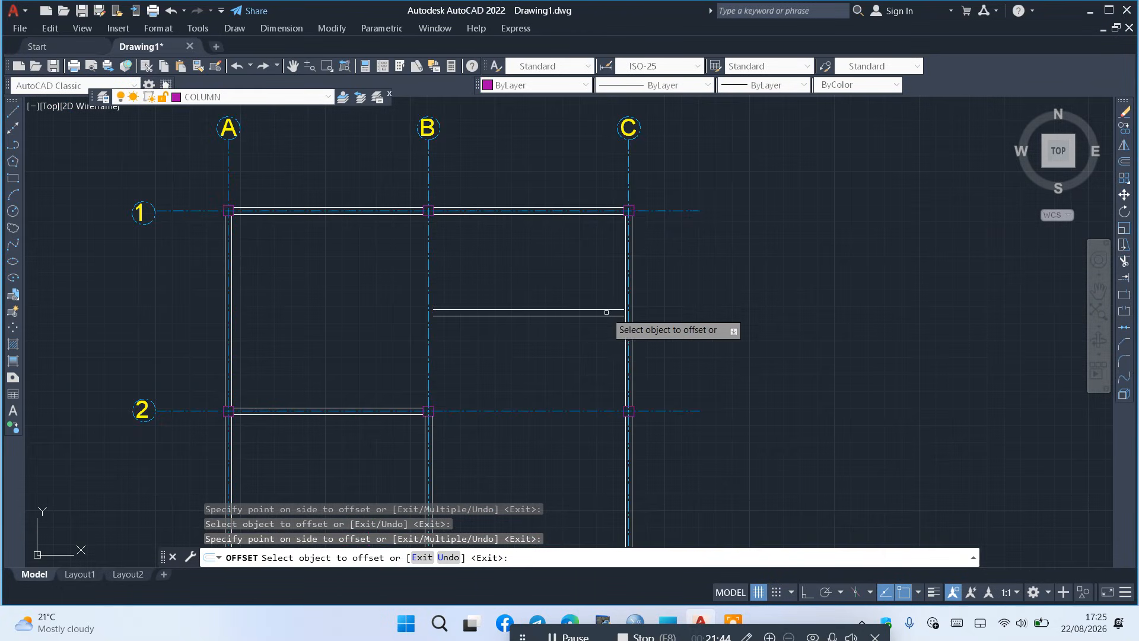
pyautogui.scroll(2, 595, 325)
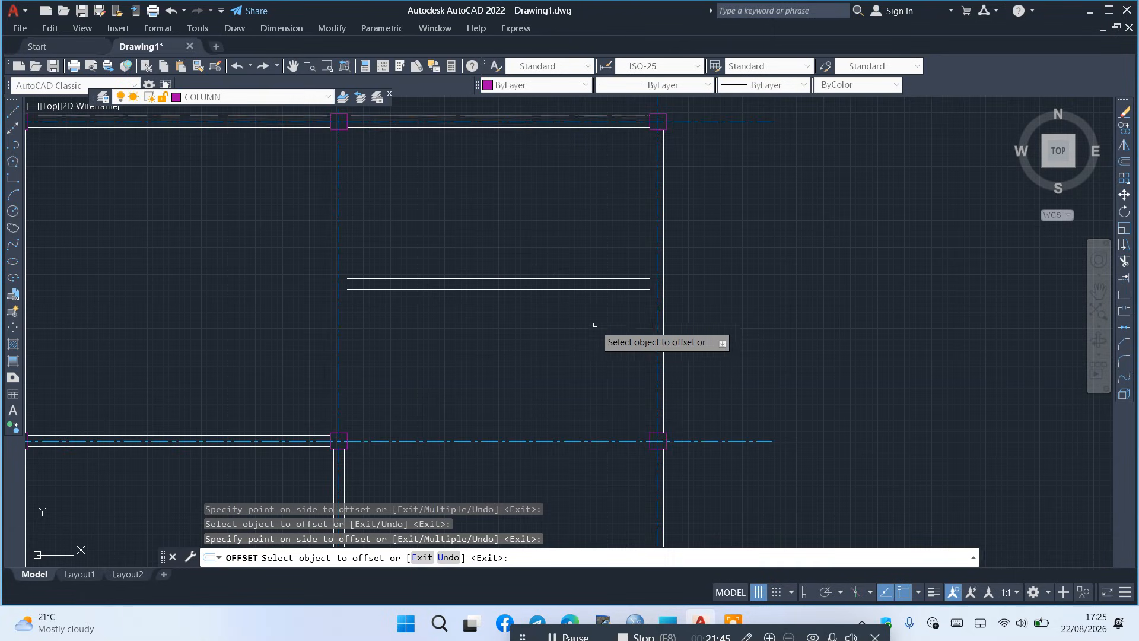
pyautogui.click(607, 284)
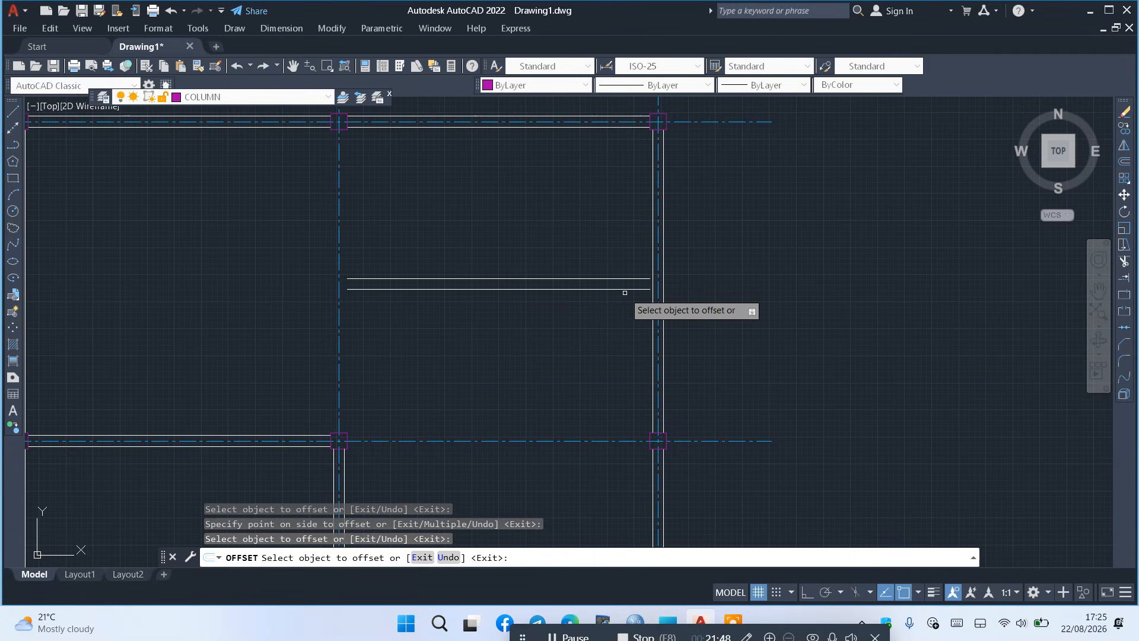
pyautogui.click(645, 288)
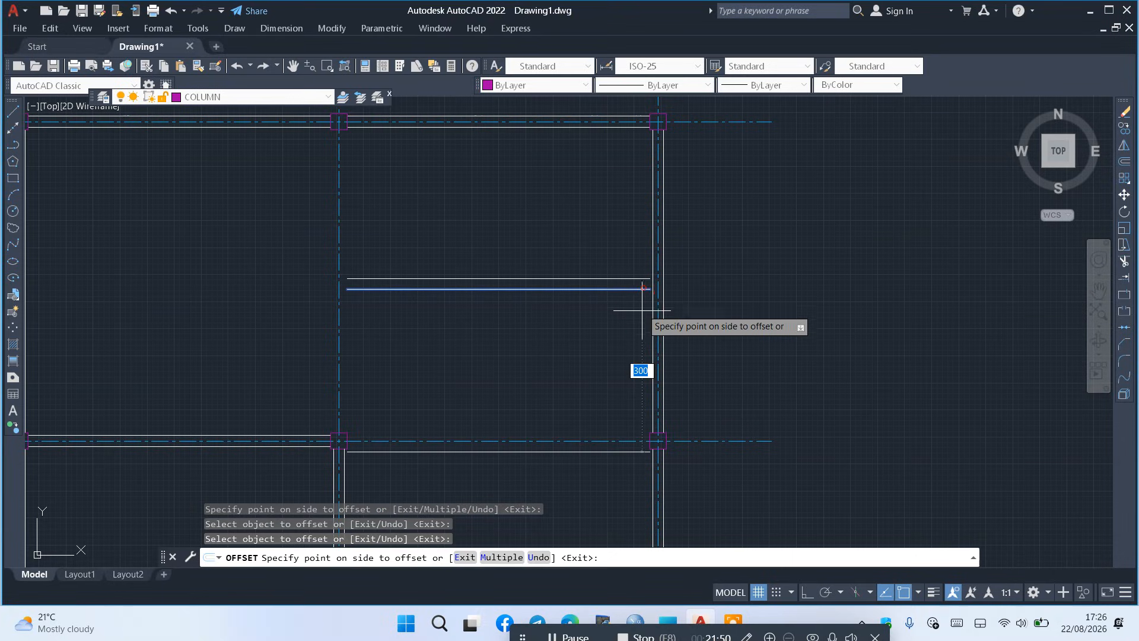
pyautogui.click(643, 317)
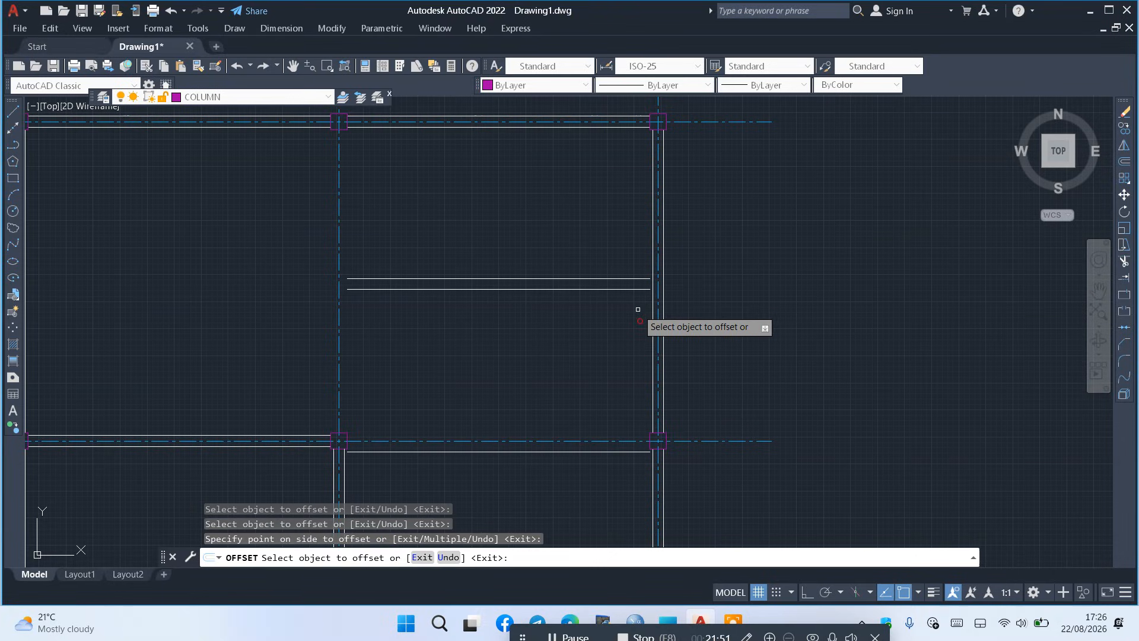
pyautogui.click(612, 278)
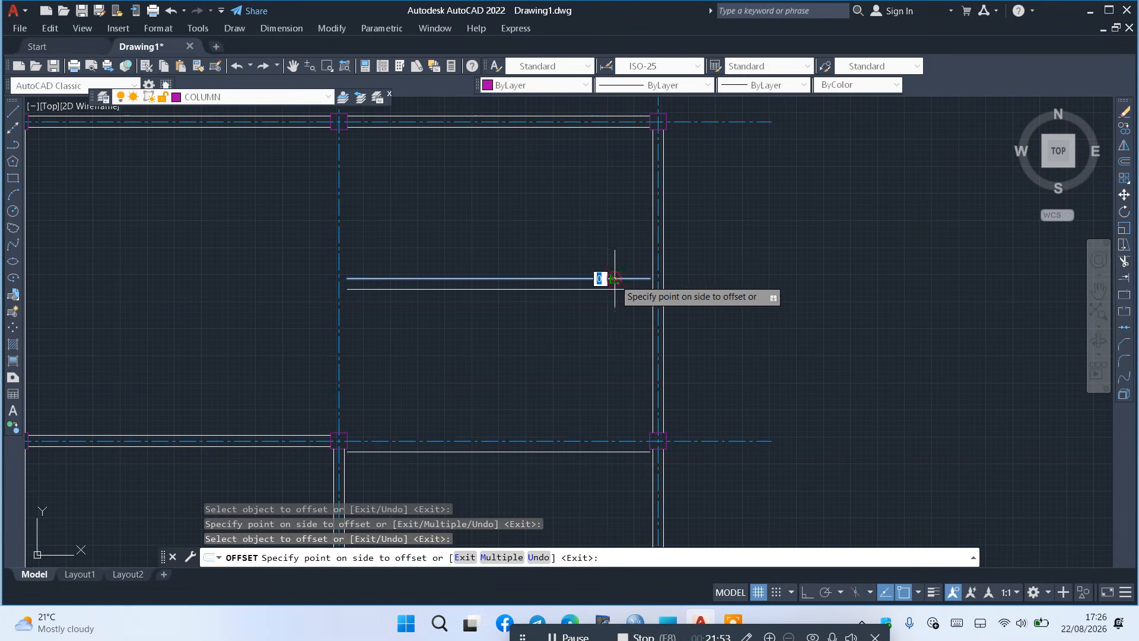
pyautogui.rightClick(702, 369)
pyautogui.click(736, 378)
pyautogui.scroll(-2, 584, 308)
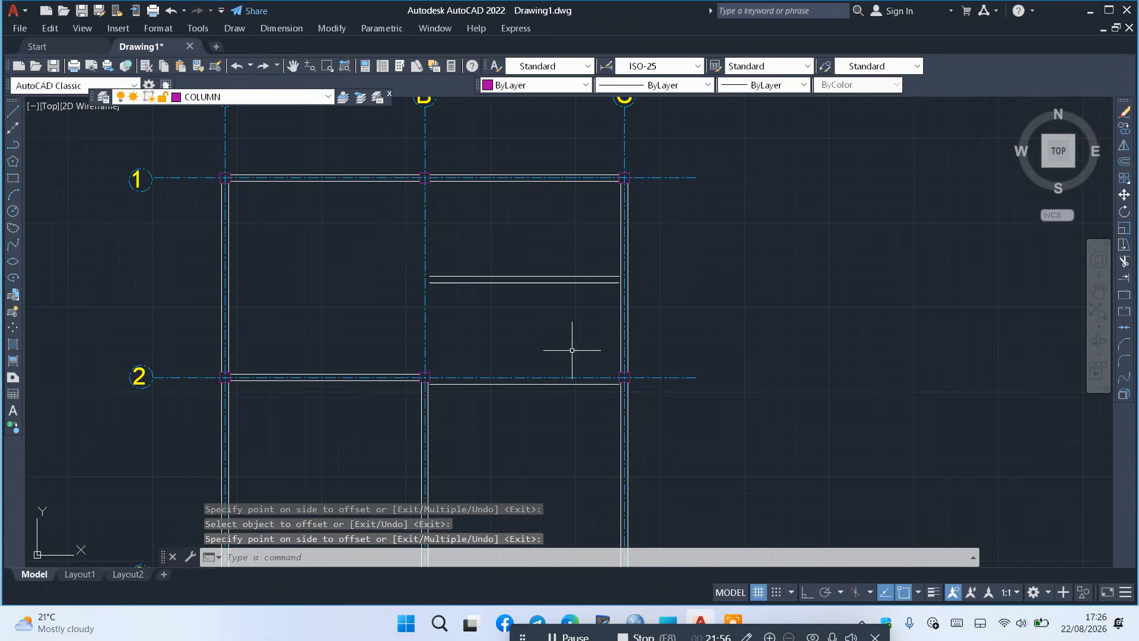
# Offset the single wall line just below grid line 2 between B and C by 15 towards the grid line
pyautogui.scroll(5, 577, 362)
pyautogui.scroll(-3, 607, 379)
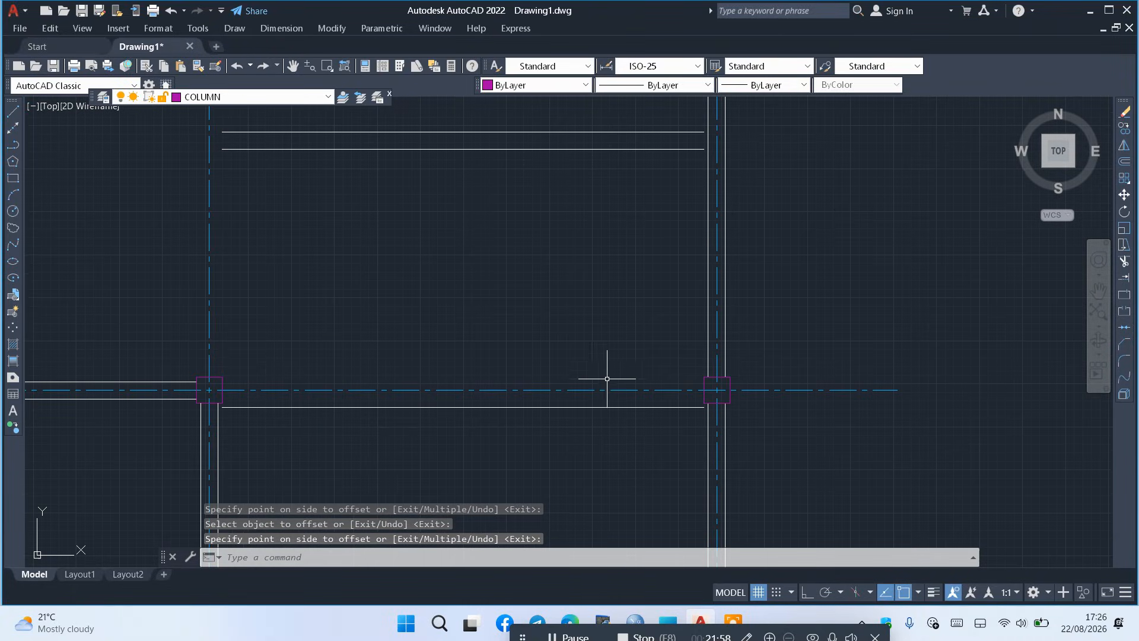
pyautogui.click(1129, 170)
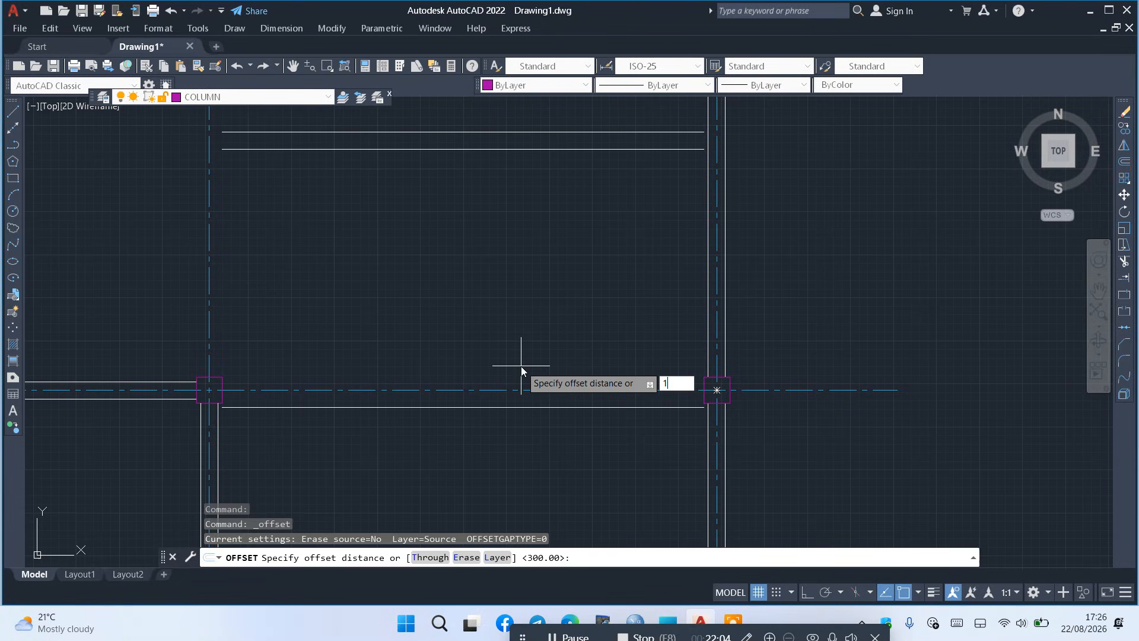
pyautogui.press('Return')
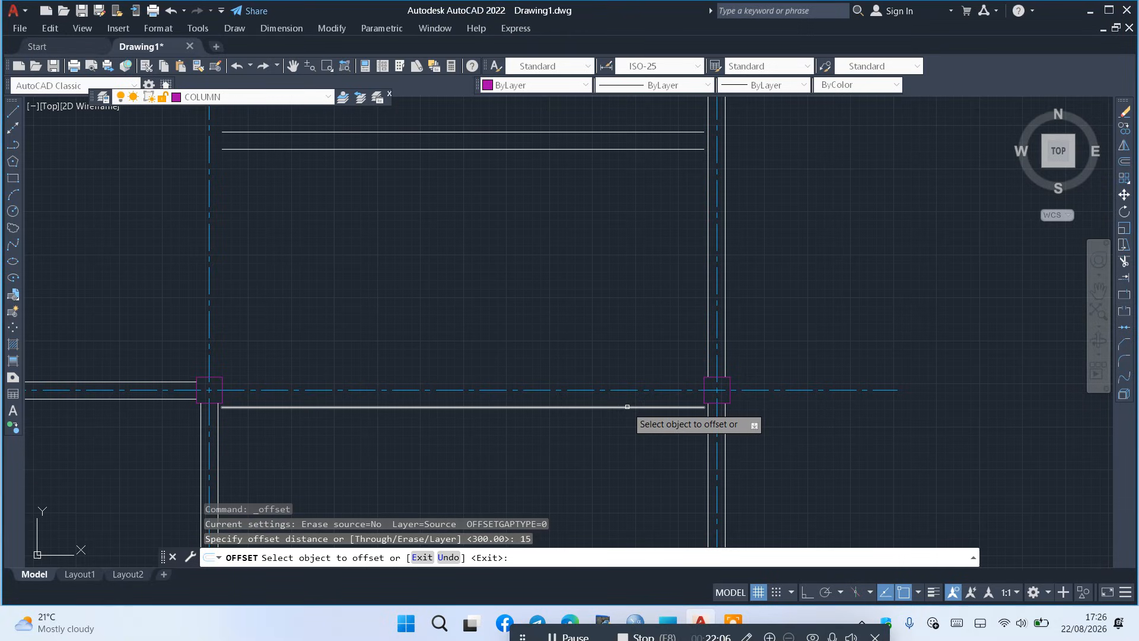
pyautogui.click(627, 407)
pyautogui.click(630, 327)
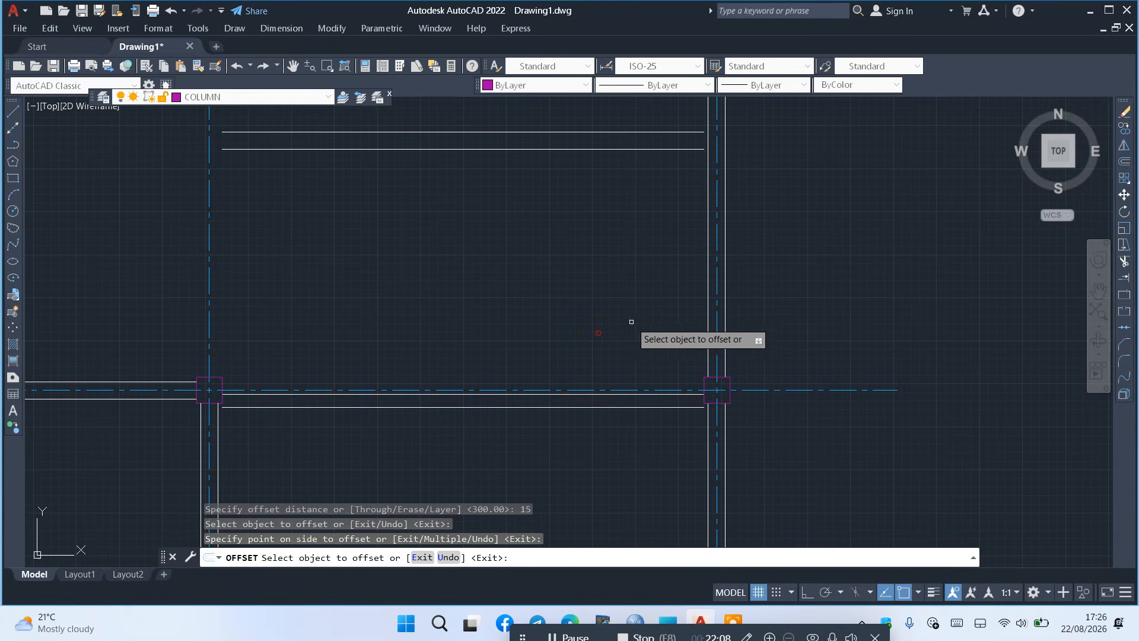
pyautogui.rightClick(786, 409)
pyautogui.click(833, 418)
# Move both horizontal wall pairs between B and C up by 20, from the lowest line's end to the edge midpoint of the column at C-2
pyautogui.scroll(2, 738, 435)
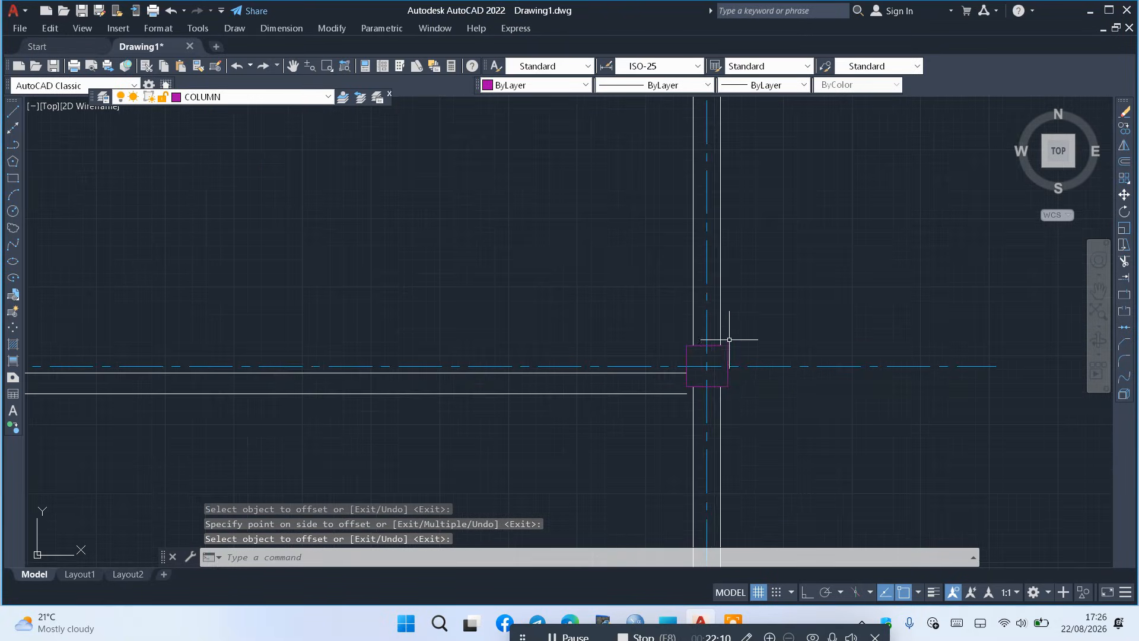
pyautogui.scroll(-2, 728, 338)
pyautogui.scroll(4, 612, 397)
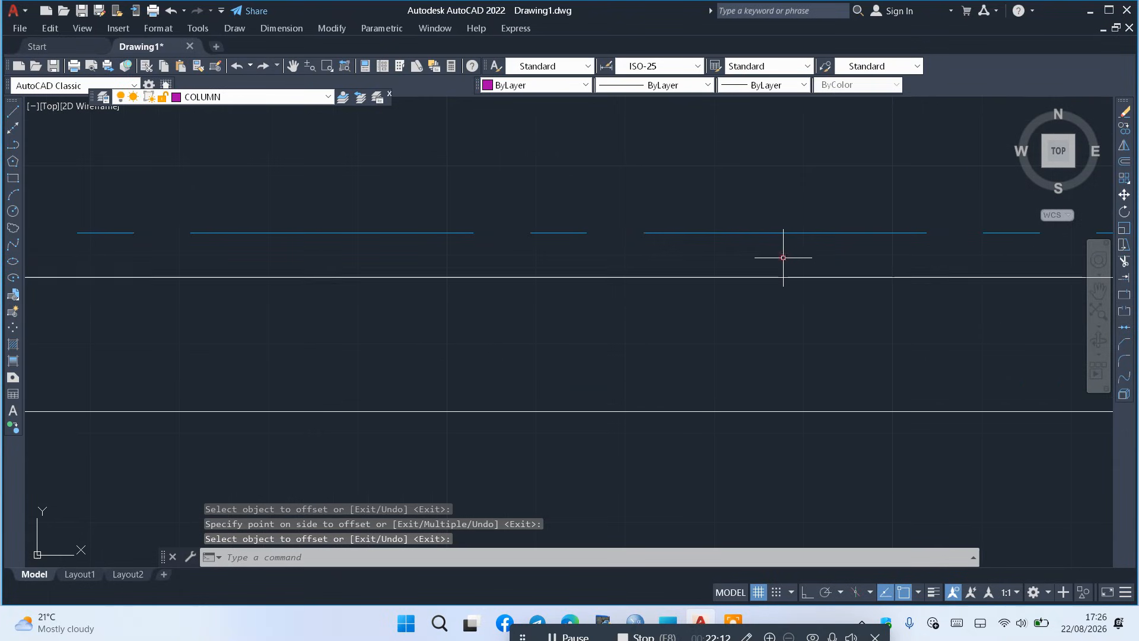
pyautogui.click(783, 258)
pyautogui.click(617, 469)
pyautogui.scroll(-2, 554, 438)
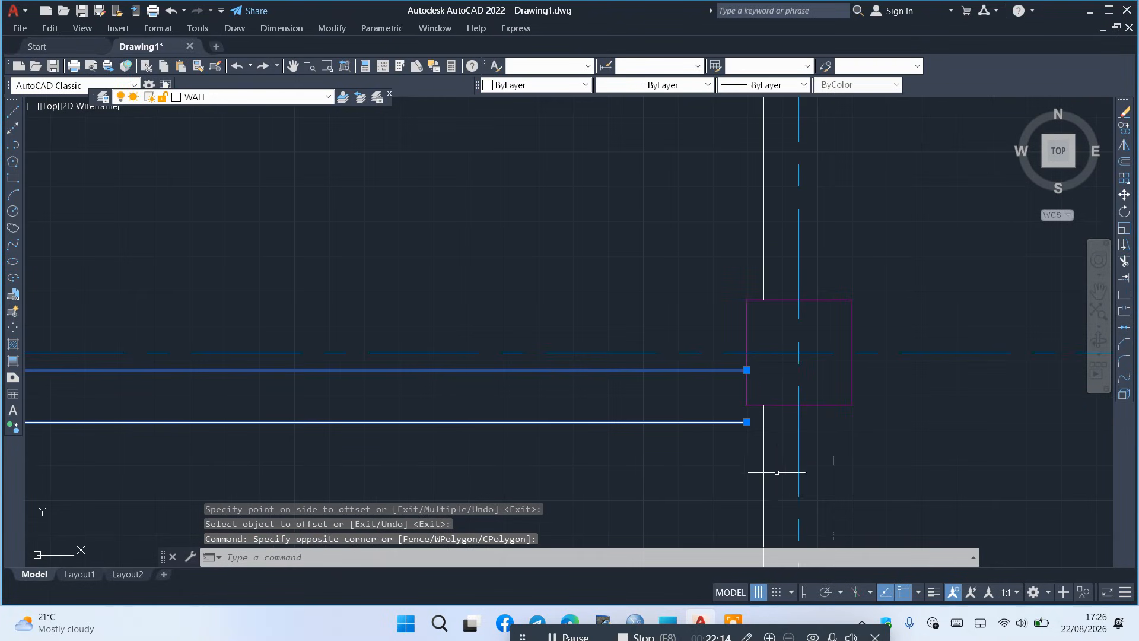
pyautogui.scroll(-5, 730, 392)
pyautogui.click(665, 202)
pyautogui.click(626, 254)
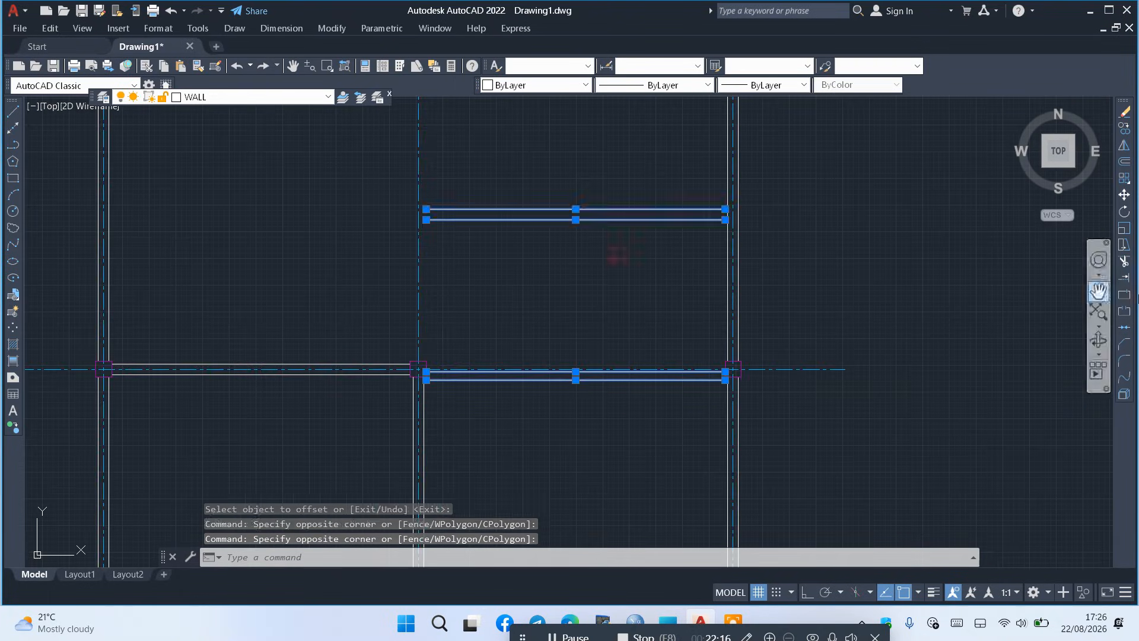
pyautogui.click(1125, 196)
pyautogui.scroll(6, 745, 387)
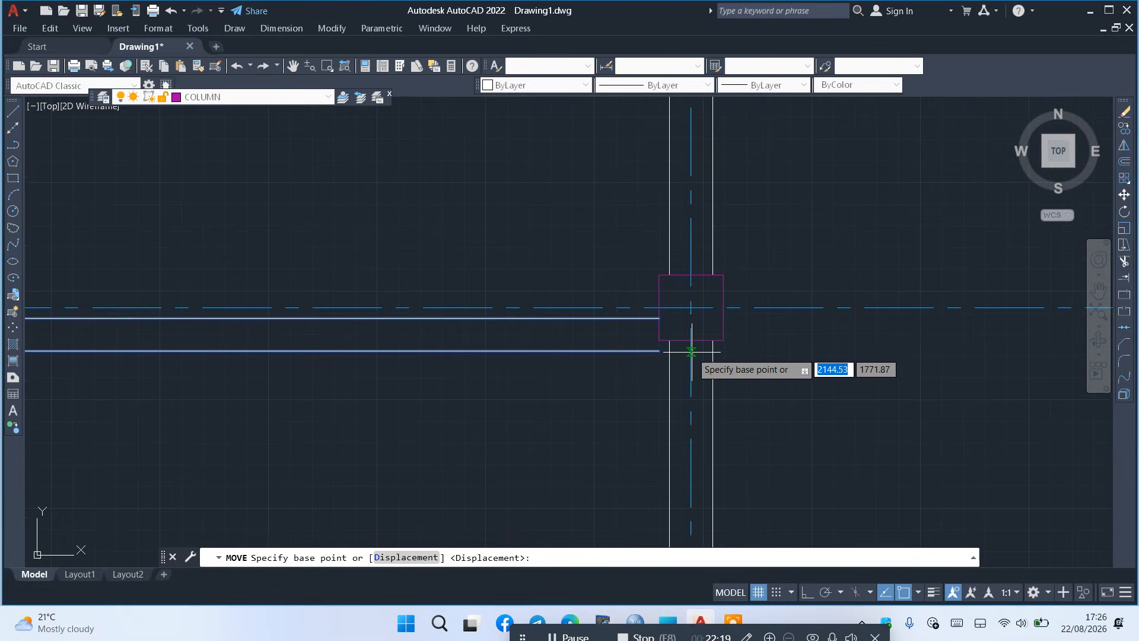
pyautogui.click(658, 351)
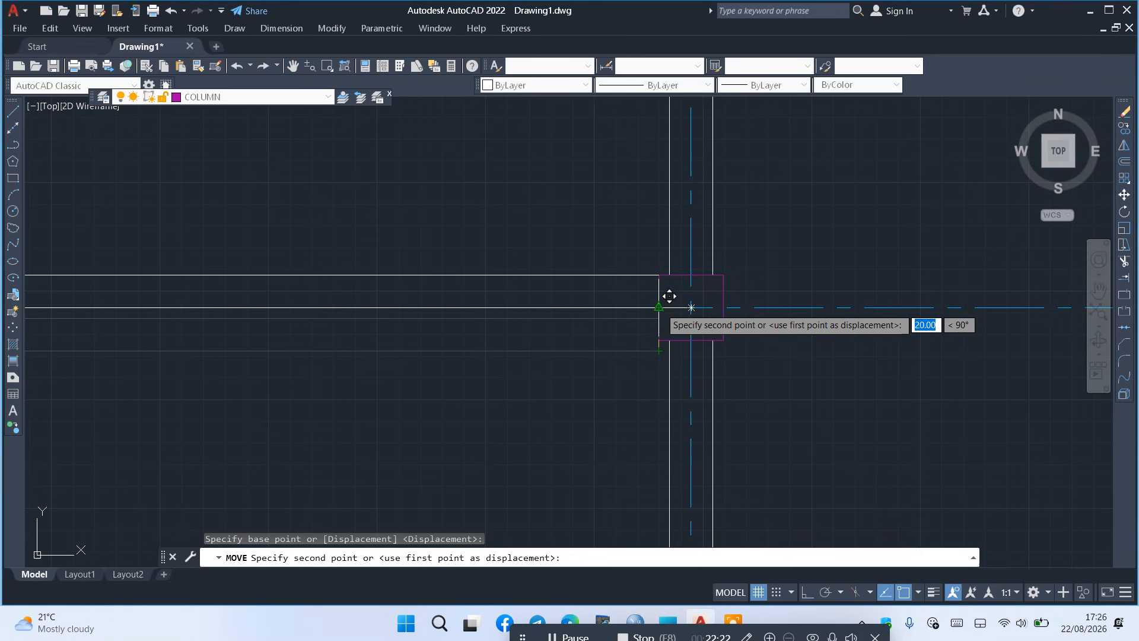
pyautogui.click(692, 307)
pyautogui.scroll(-4, 782, 344)
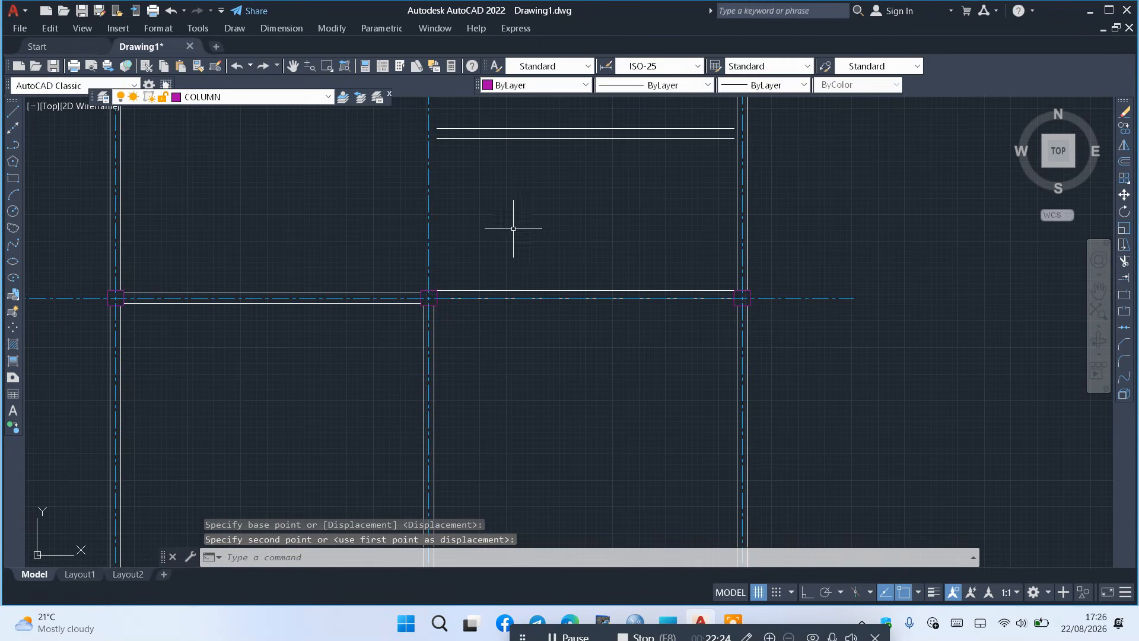
# Offset both wall lines on grid line C between 1 and 2 by 350 towards the inside of the plan
pyautogui.scroll(-2, 644, 204)
pyautogui.scroll(4, 683, 208)
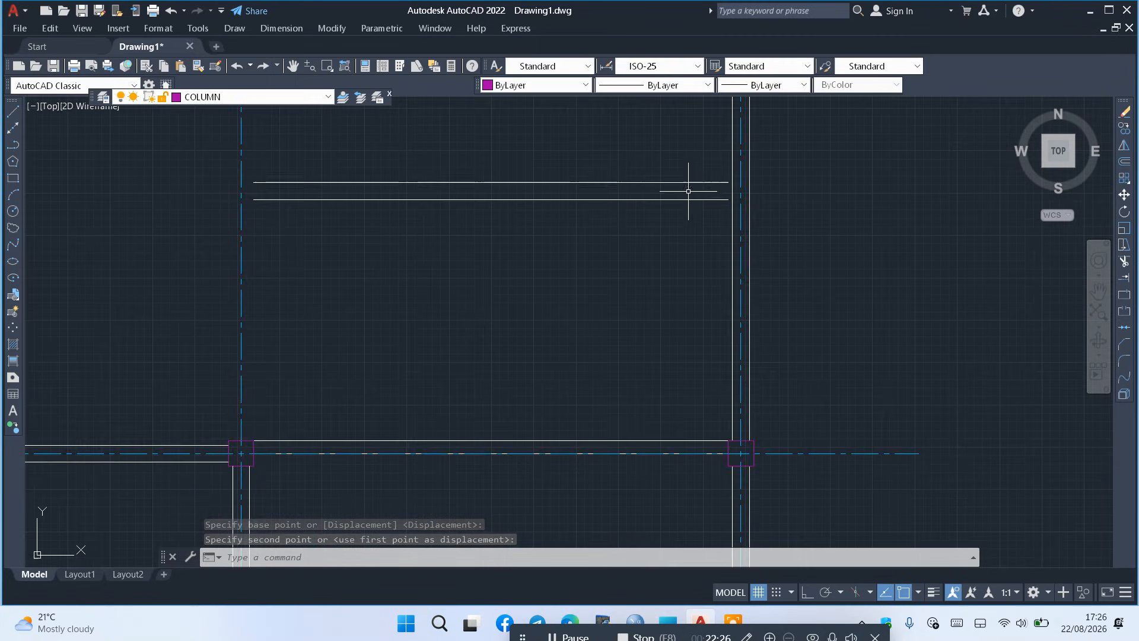
pyautogui.scroll(-5, 687, 179)
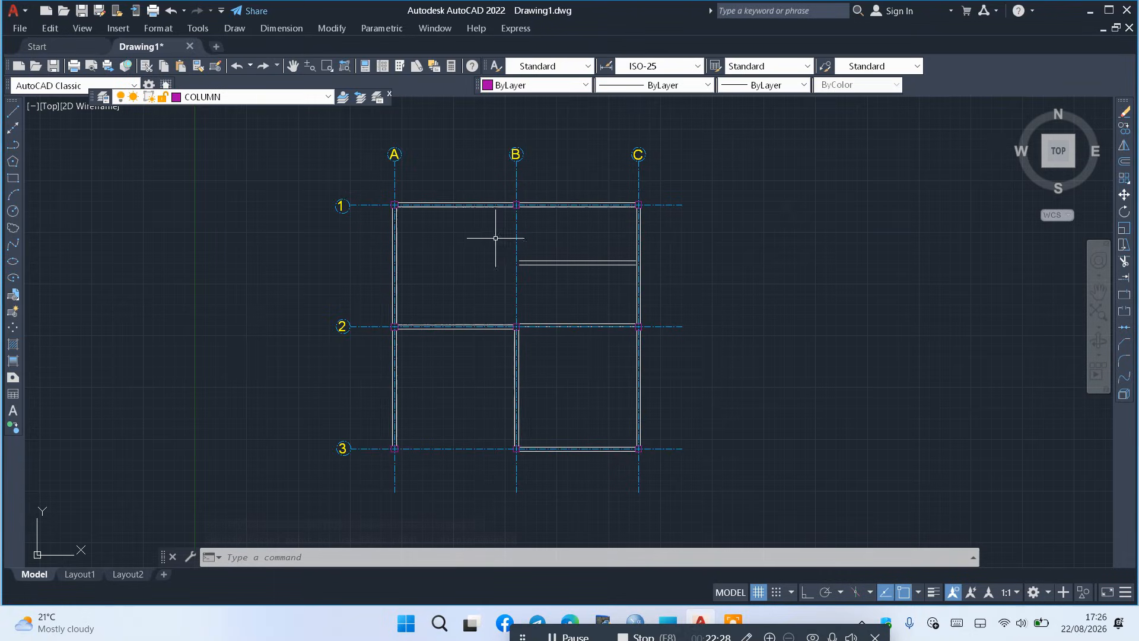
pyautogui.click(1125, 162)
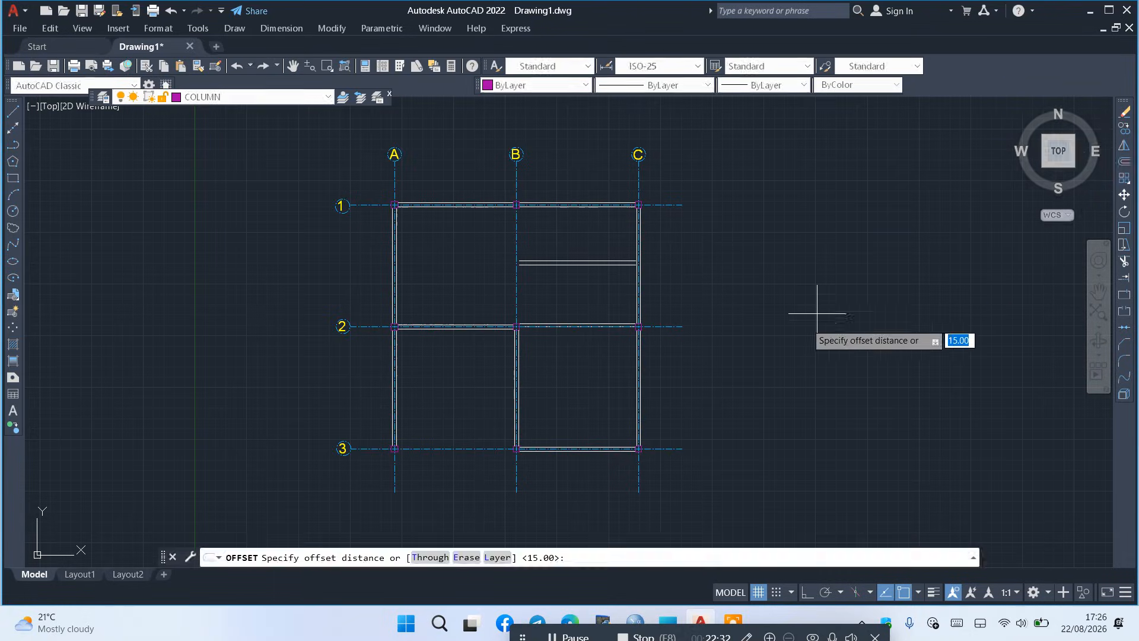
pyautogui.write('35')
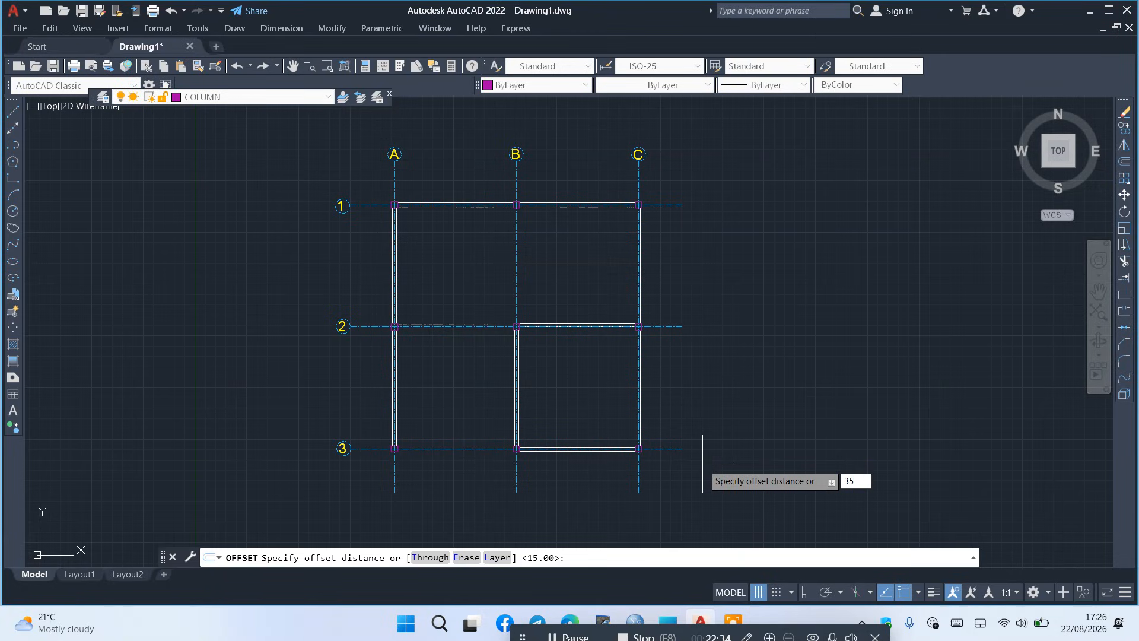
pyautogui.write('0')
pyautogui.press('Return')
pyautogui.scroll(3, 638, 256)
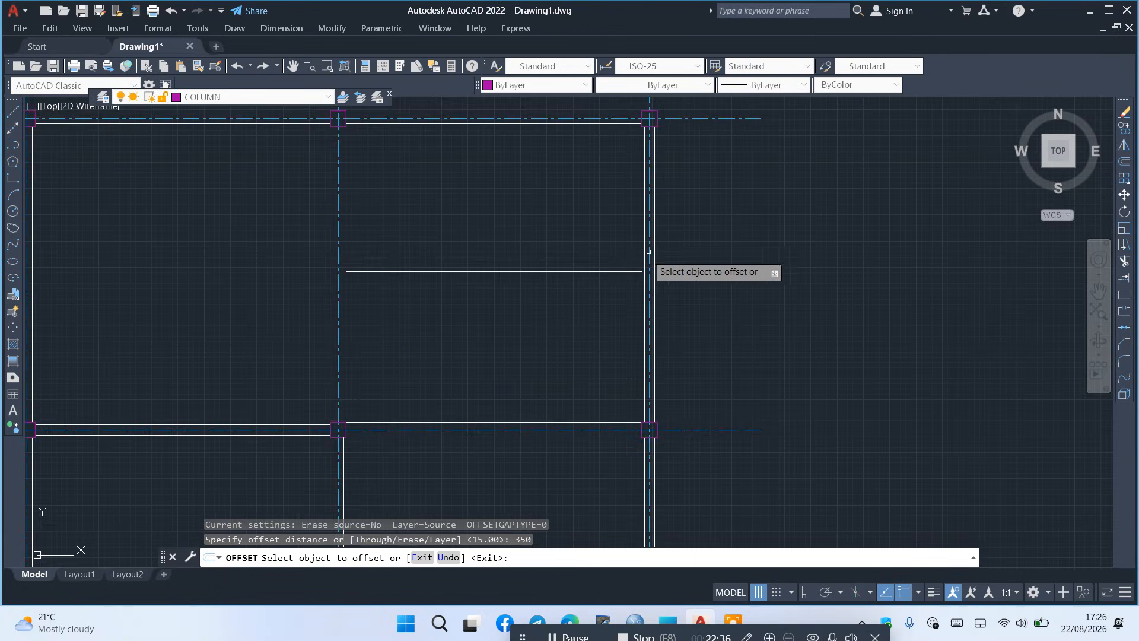
pyautogui.scroll(2, 627, 221)
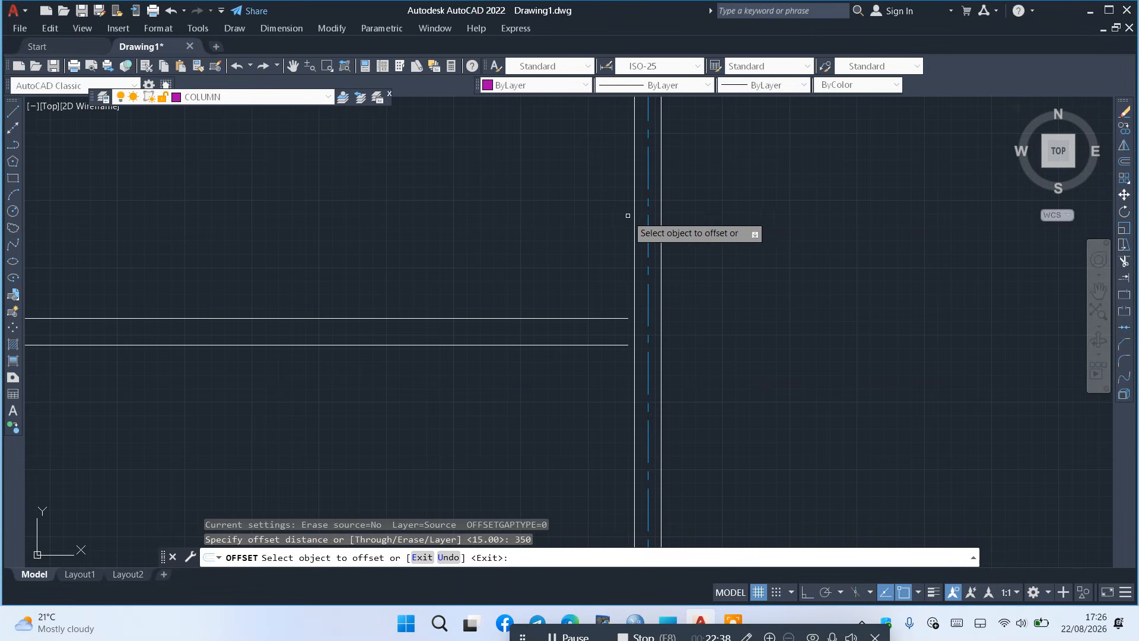
pyautogui.click(634, 215)
pyautogui.click(474, 208)
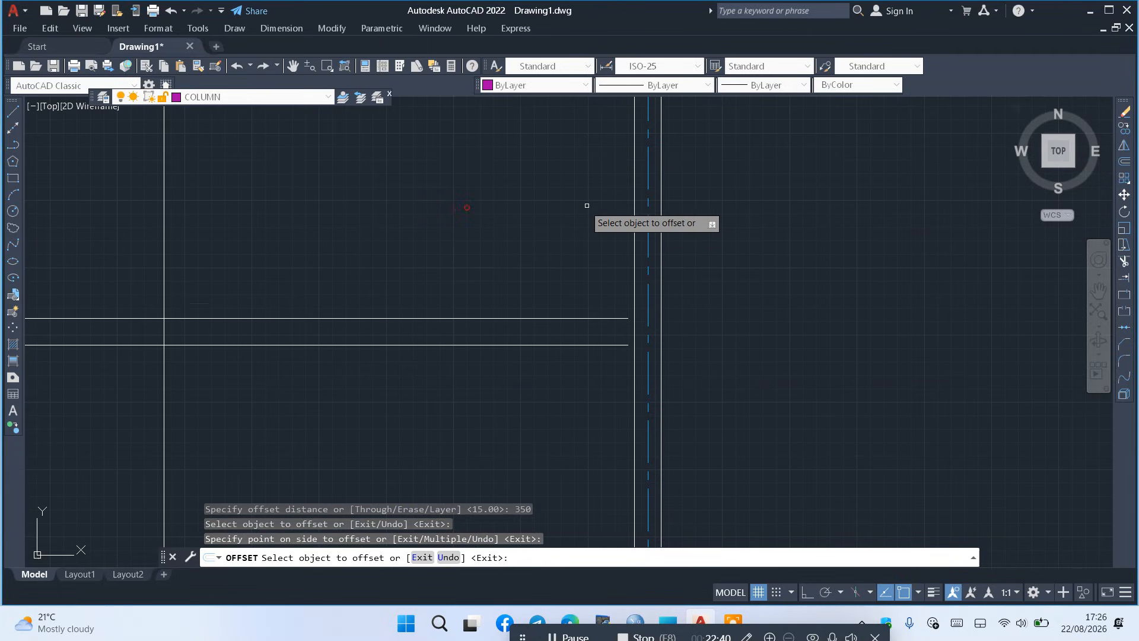
pyautogui.click(662, 194)
pyautogui.click(516, 221)
pyautogui.scroll(-4, 513, 215)
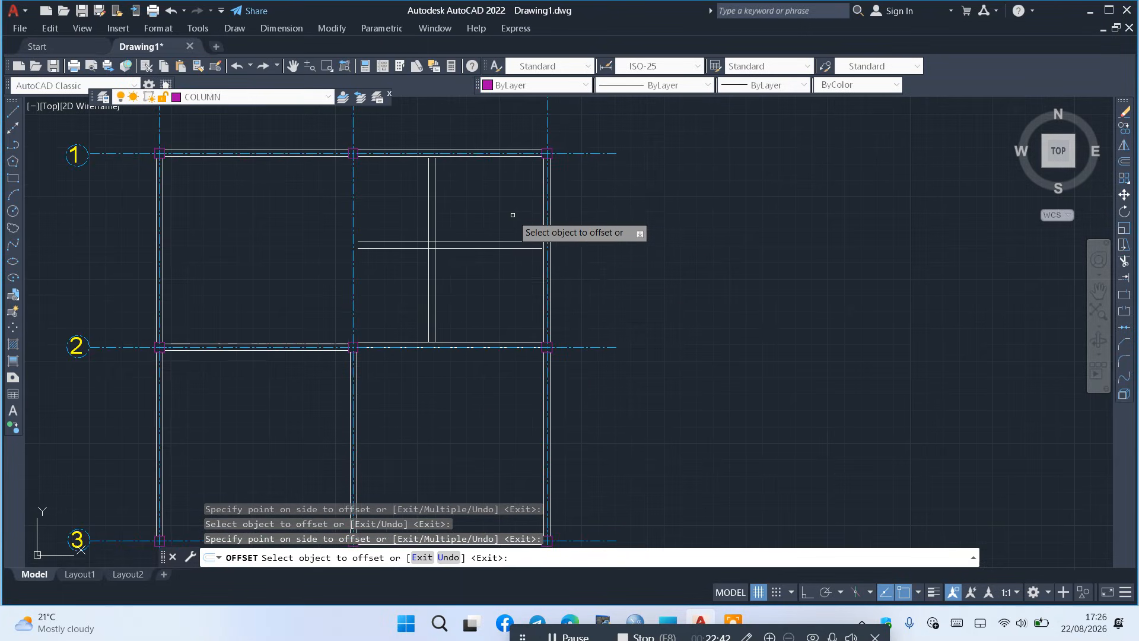
# Trim the horizontal interior wall on the grid line B side of the vertical interior wall and open up the junction between the two walls
pyautogui.click(1124, 261)
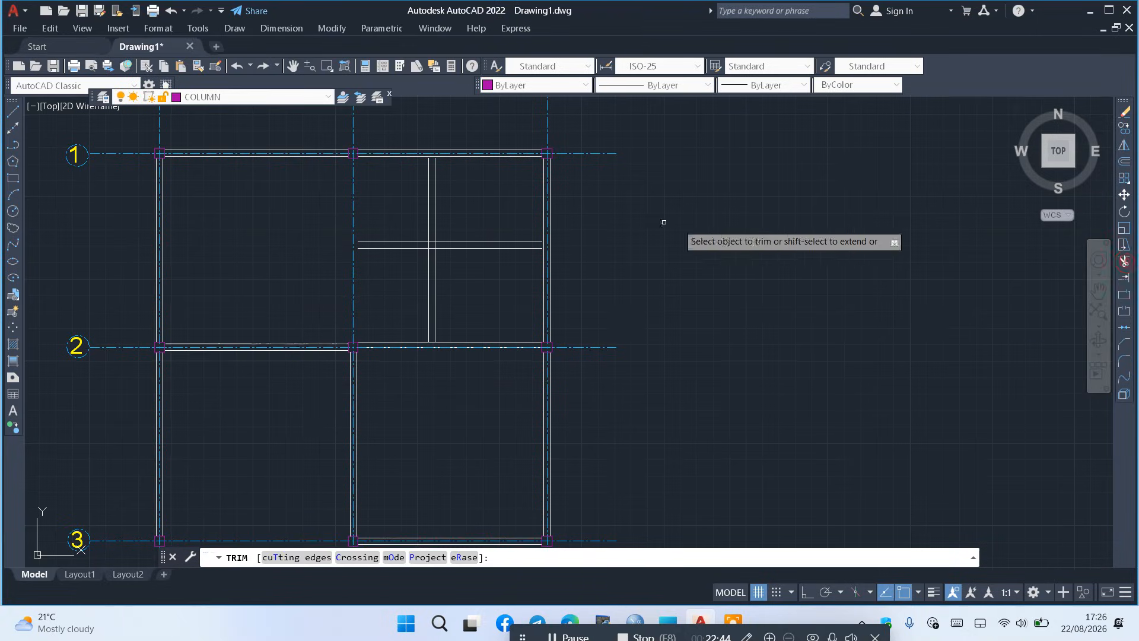
pyautogui.moveTo(394, 222)
pyautogui.mouseDown()
pyautogui.moveTo(404, 285)
pyautogui.moveTo(423, 265)
pyautogui.moveTo(360, 271)
pyautogui.moveTo(364, 226)
pyautogui.moveTo(351, 309)
pyautogui.mouseUp()
pyautogui.scroll(8, 445, 244)
pyautogui.rightClick(472, 366)
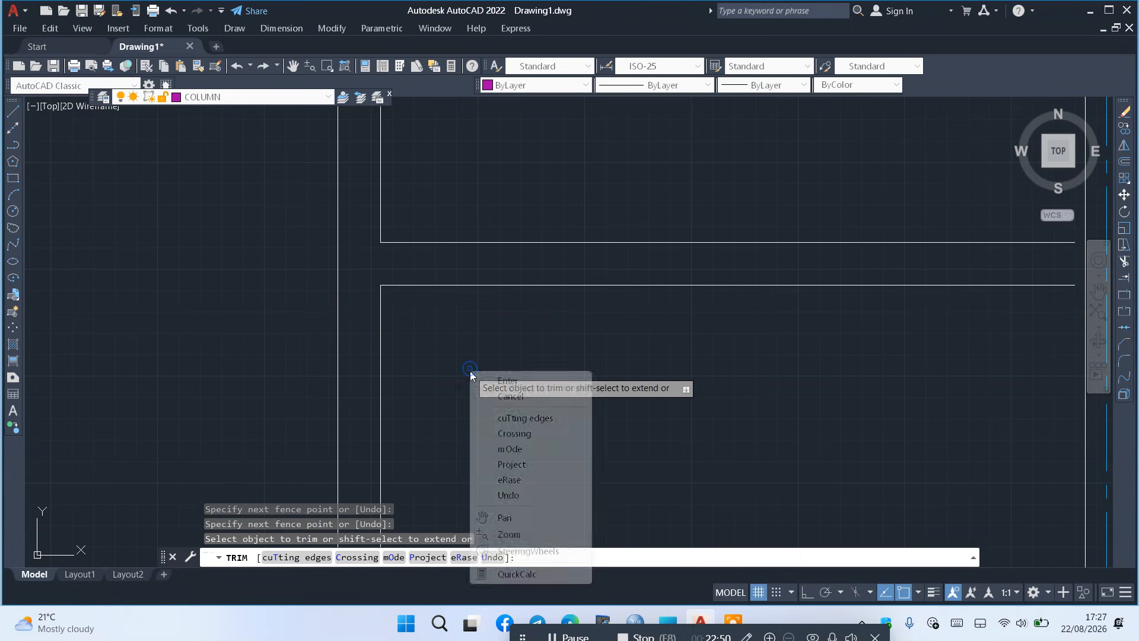
pyautogui.click(497, 378)
pyautogui.scroll(-6, 419, 285)
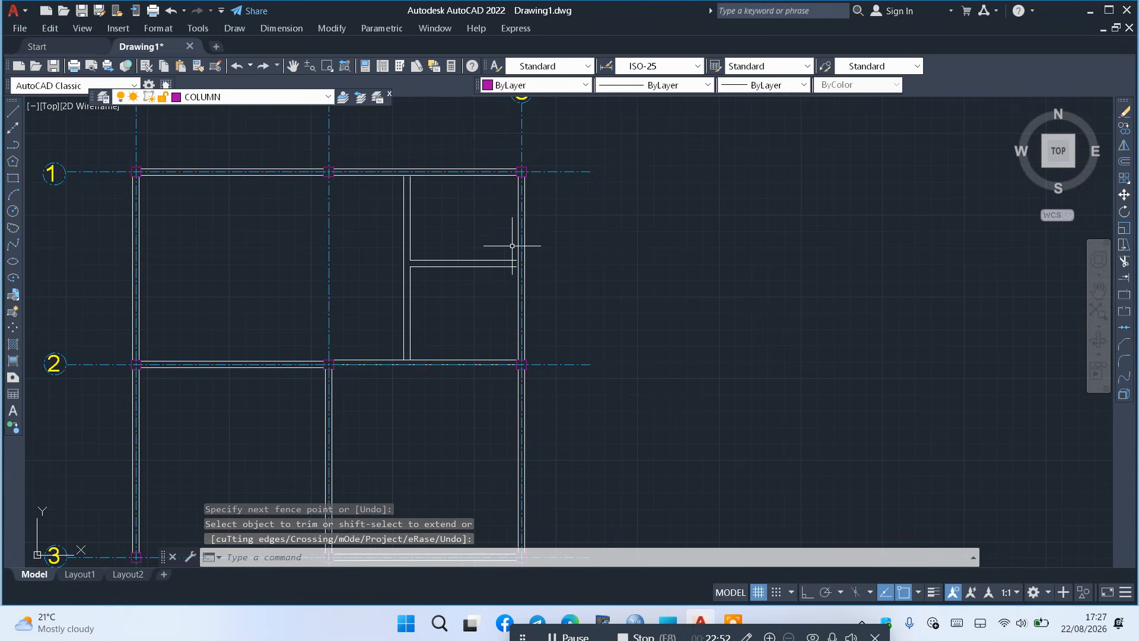
pyautogui.scroll(-2, 490, 230)
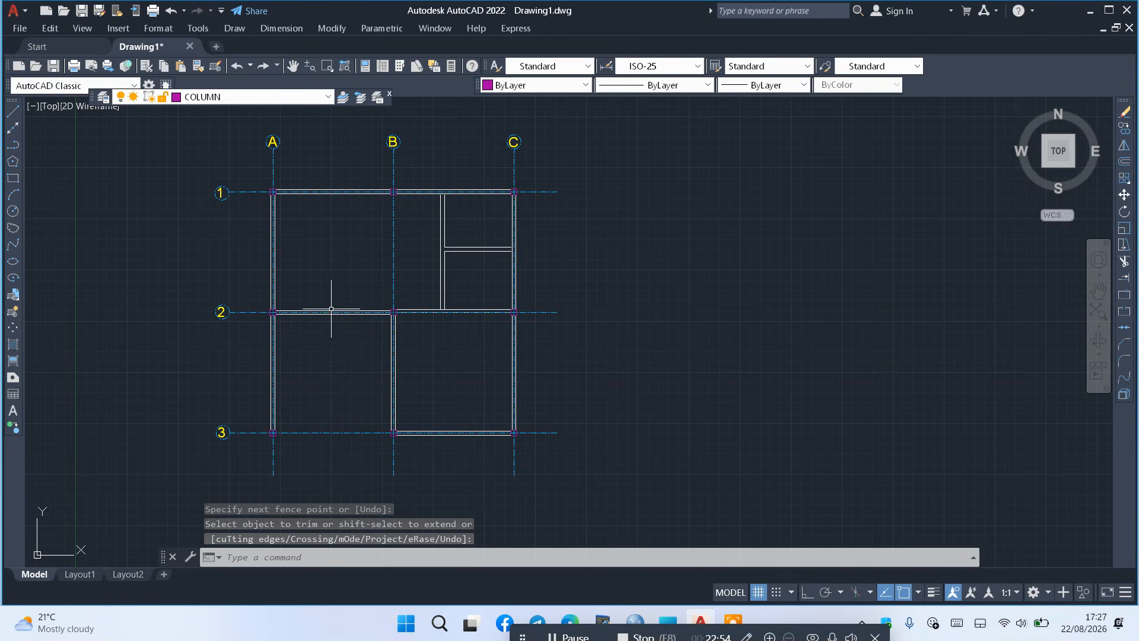
pyautogui.scroll(4, 321, 311)
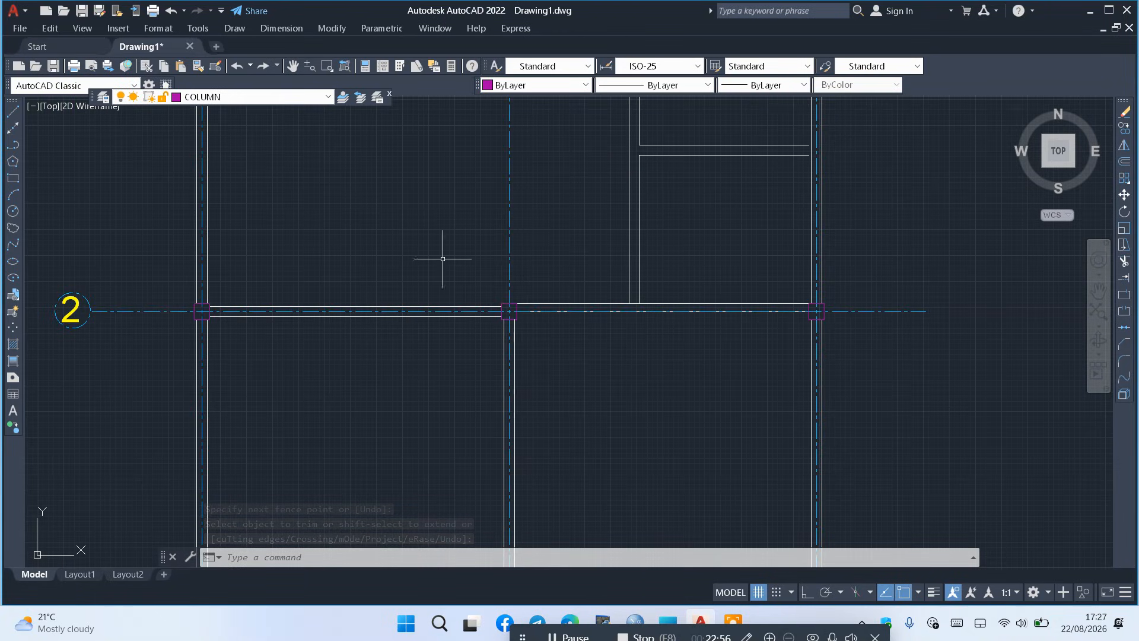
pyautogui.click(1124, 163)
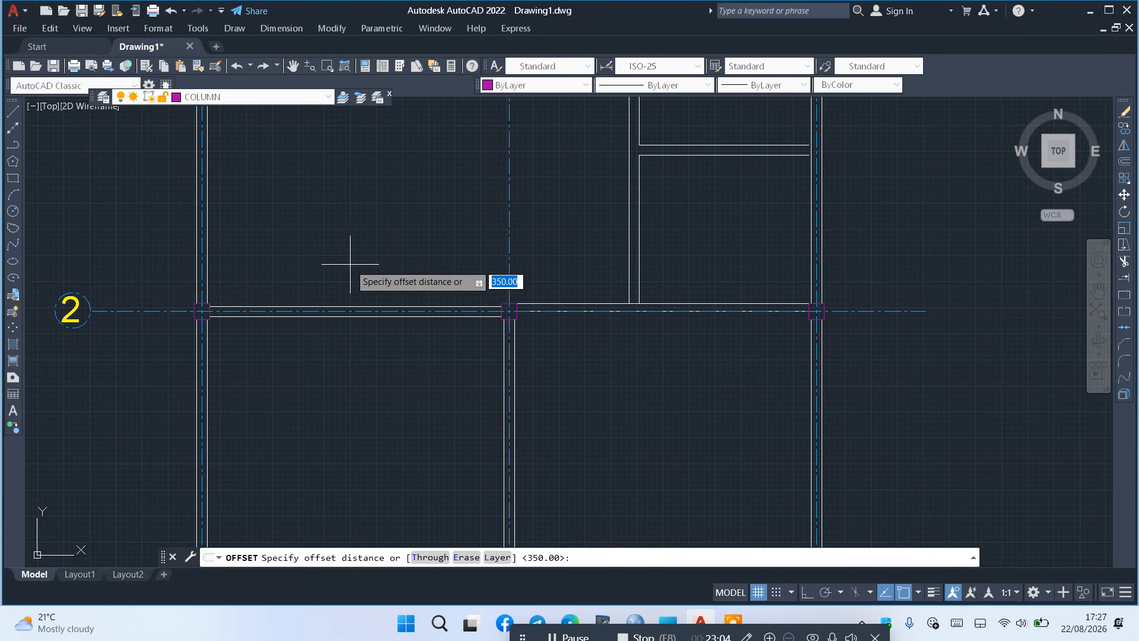
pyautogui.write('22')
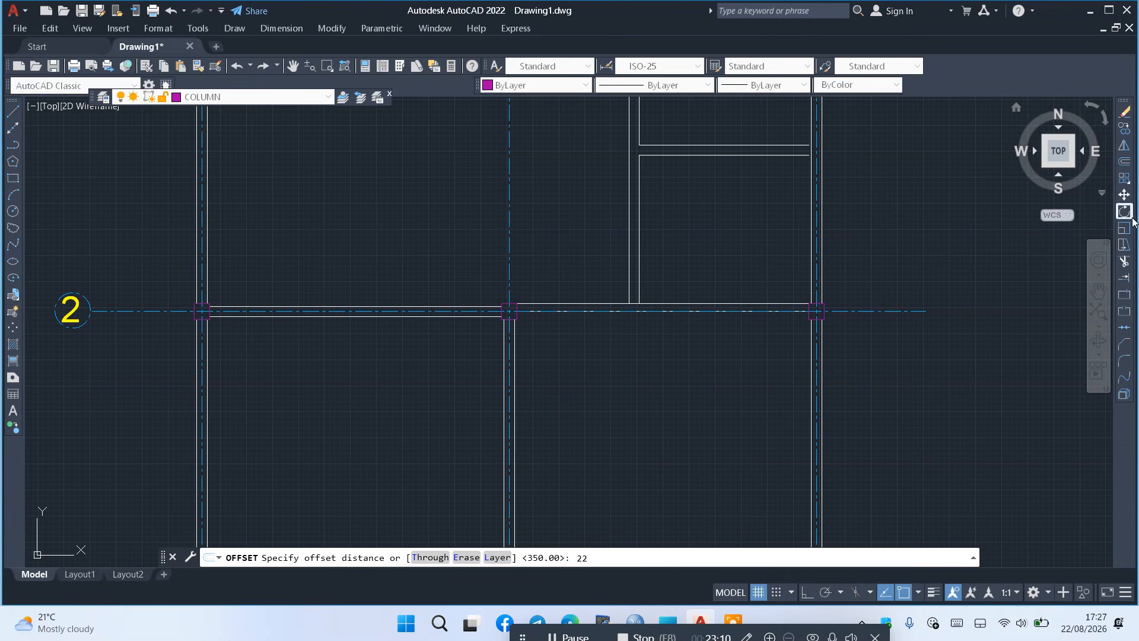
pyautogui.press('Escape')
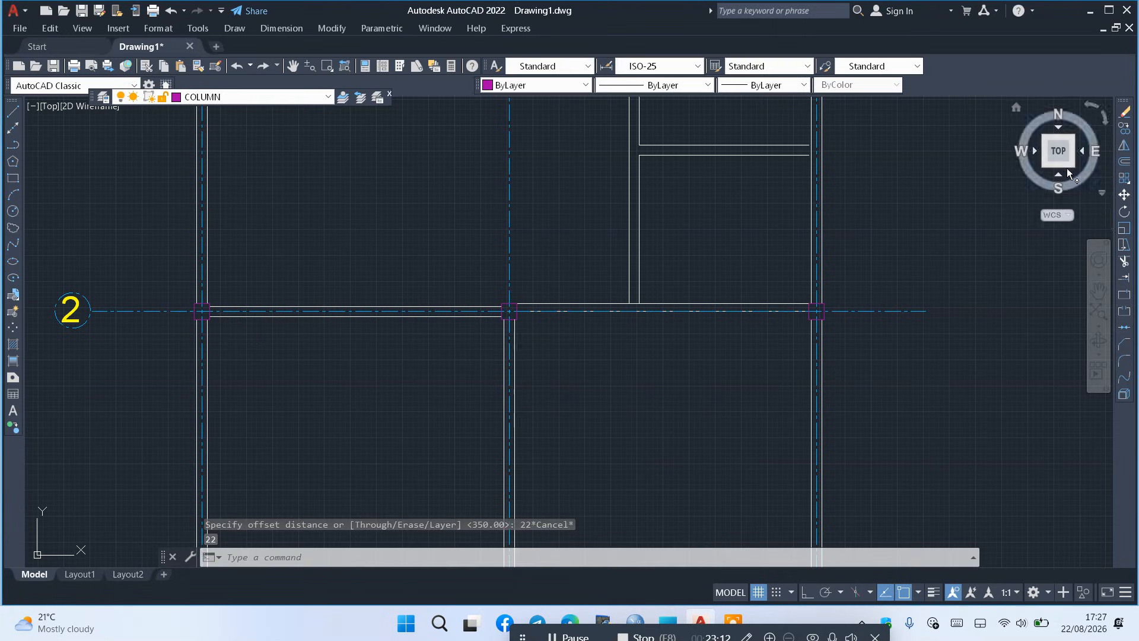
# Offset both wall lines on grid line 2 between A and B by 220 towards grid line 1
pyautogui.click(1125, 167)
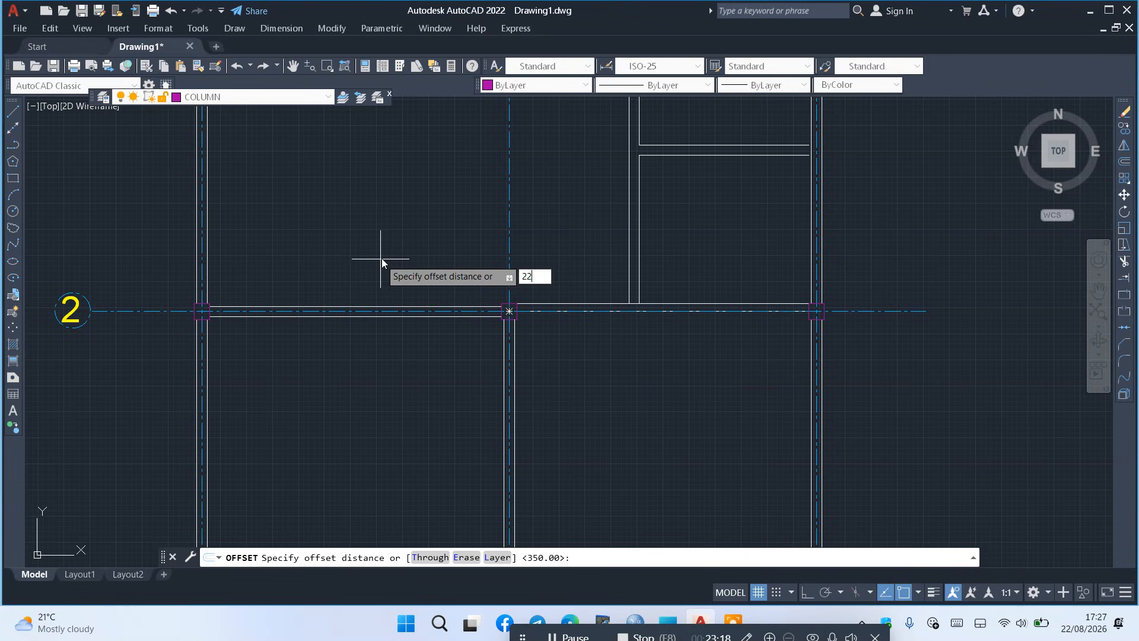
pyautogui.write('220')
pyautogui.press('Return')
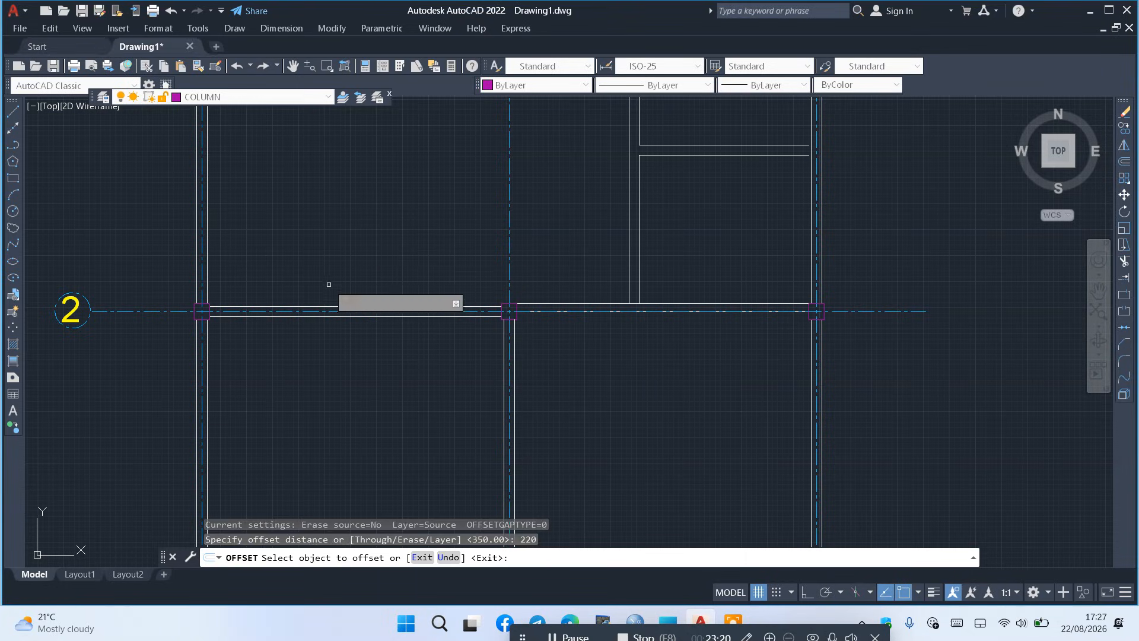
pyautogui.click(322, 306)
pyautogui.click(332, 259)
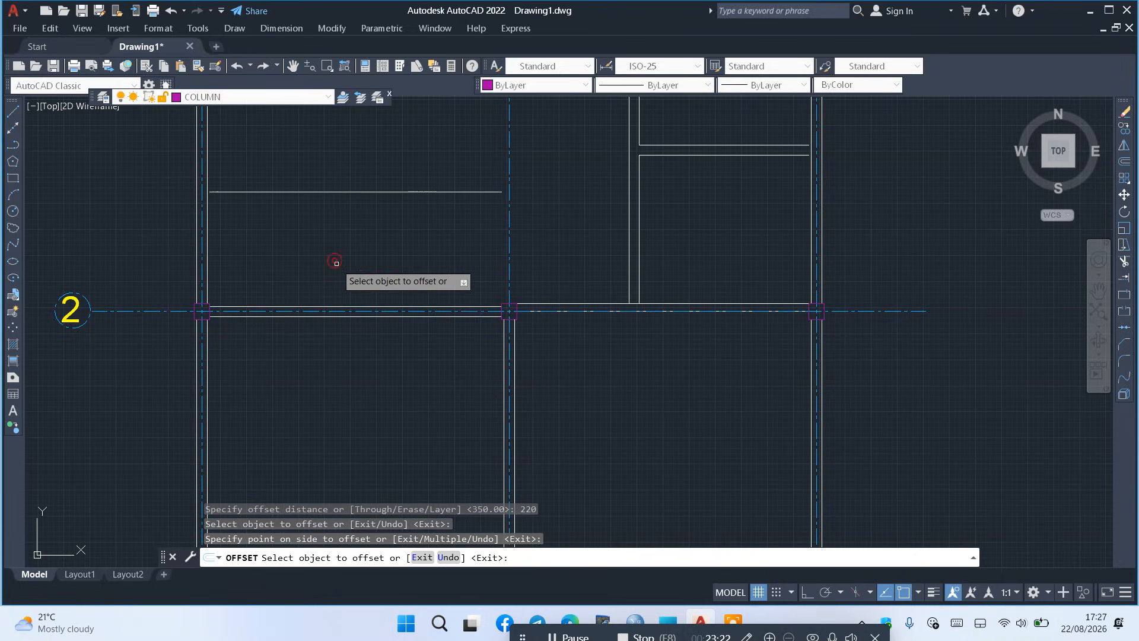
pyautogui.scroll(4, 379, 329)
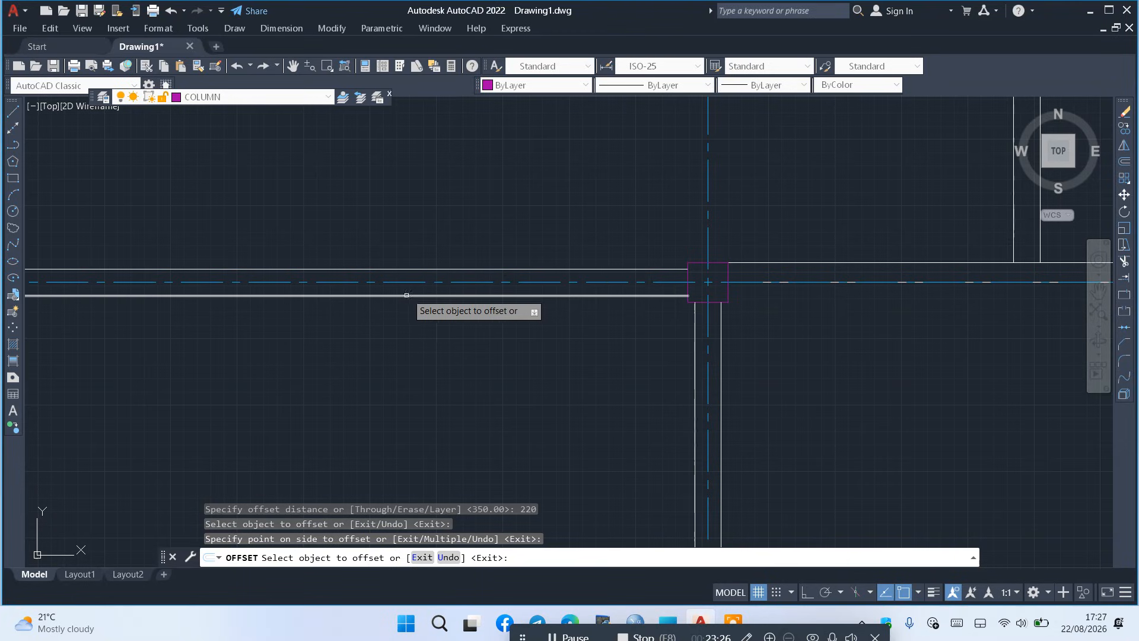
pyautogui.click(407, 296)
pyautogui.click(394, 189)
pyautogui.scroll(-3, 403, 214)
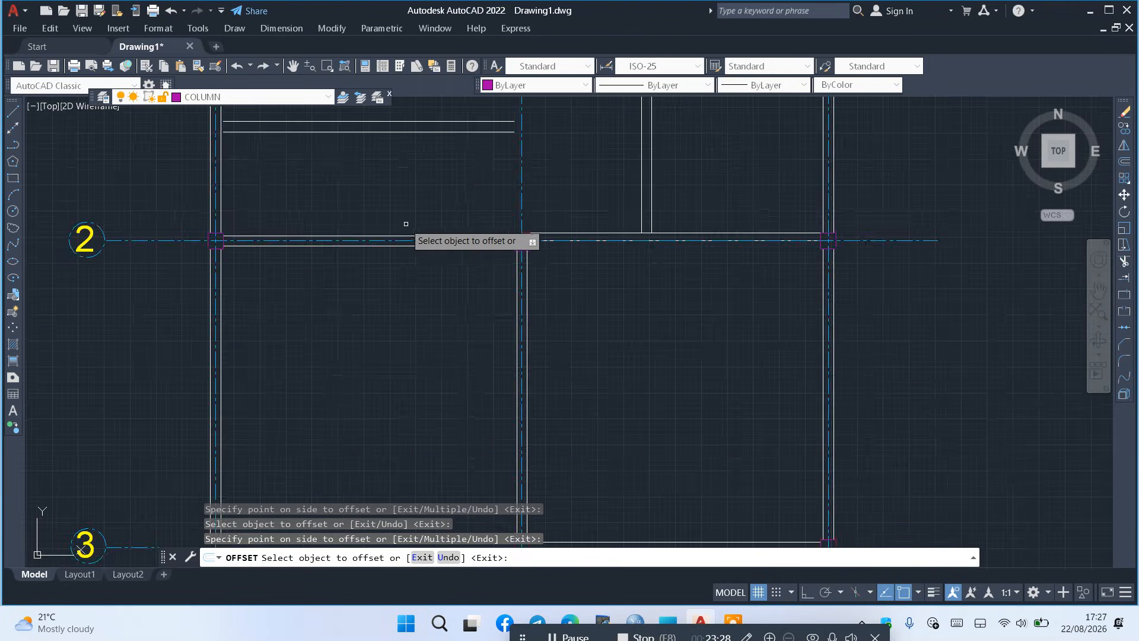
pyautogui.scroll(2, 366, 172)
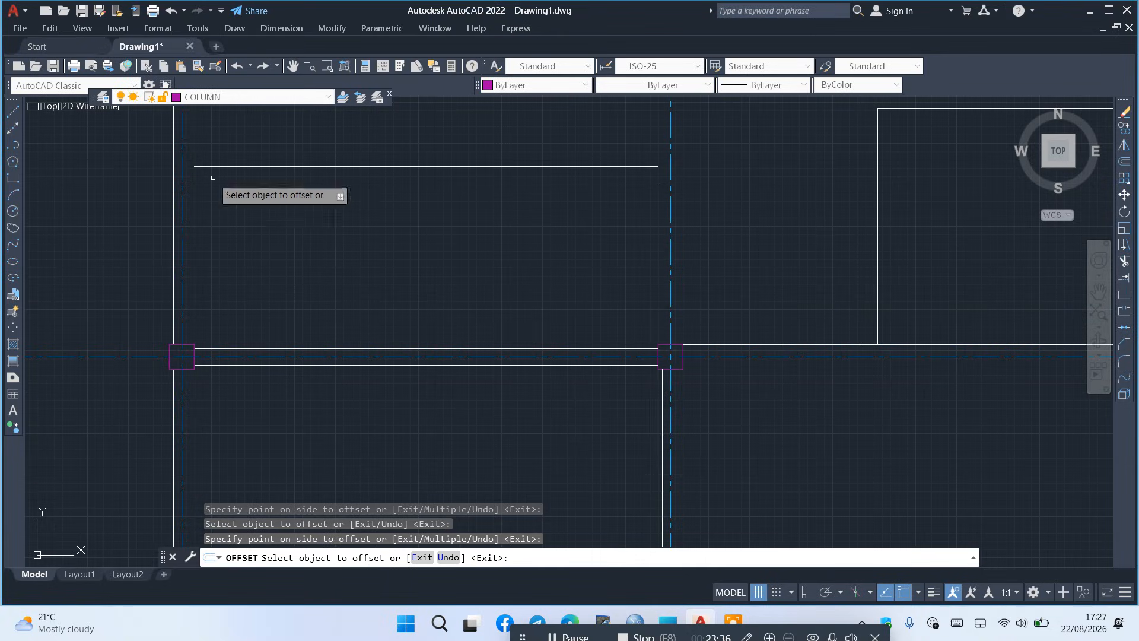
# Extend both new horizontal lines to the inner face of the wall on grid line A
pyautogui.click(1125, 277)
pyautogui.click(240, 147)
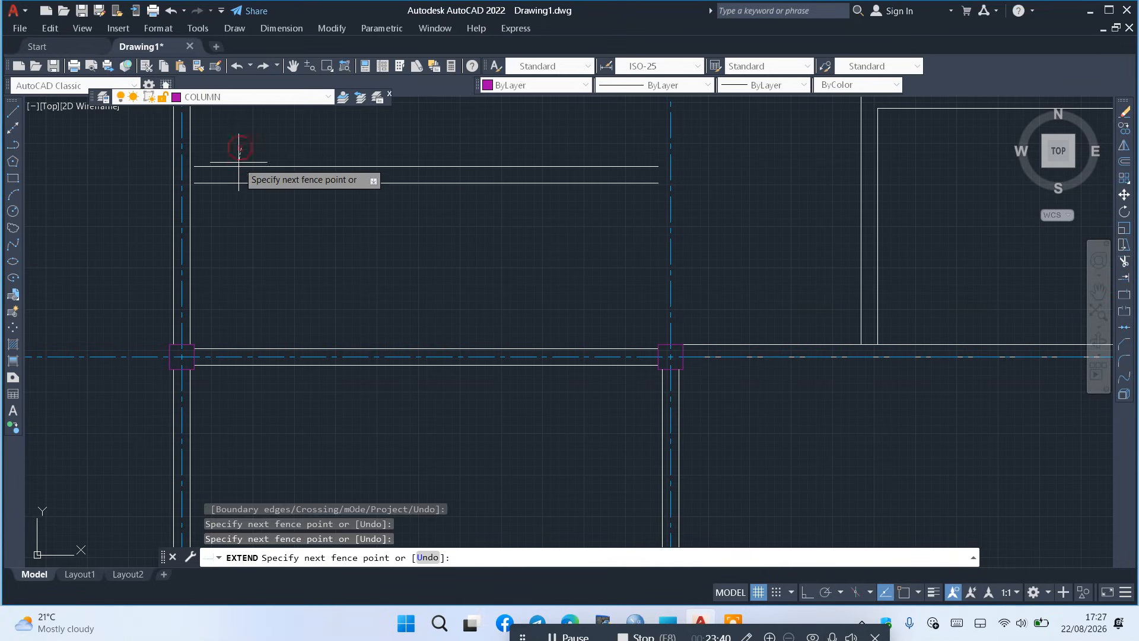
pyautogui.press('Return')
pyautogui.rightClick(288, 274)
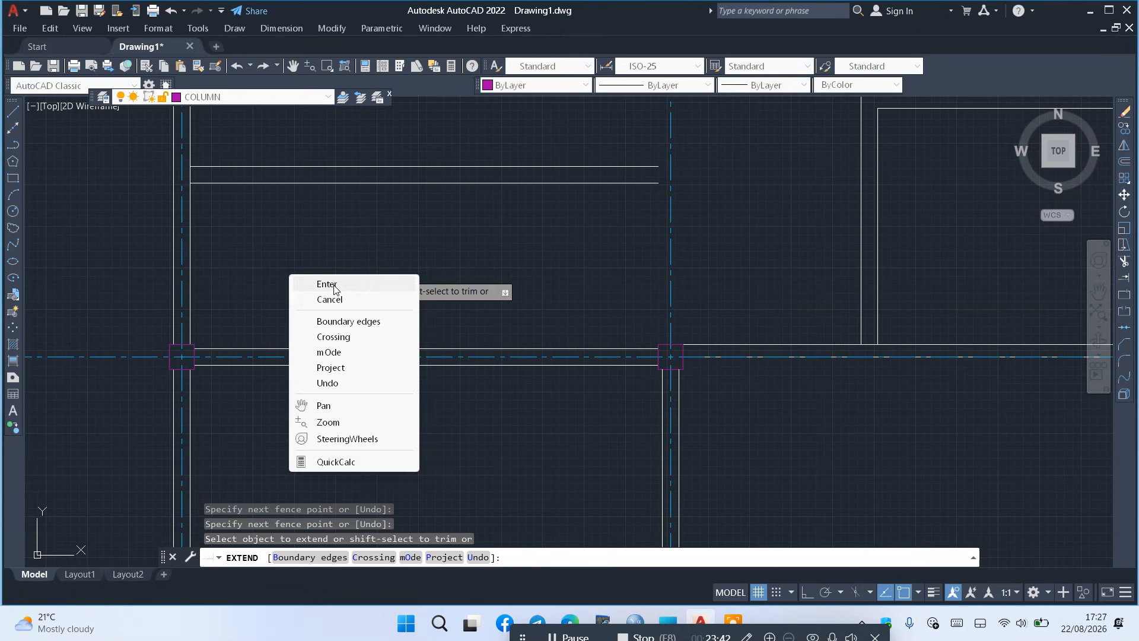
pyautogui.click(327, 284)
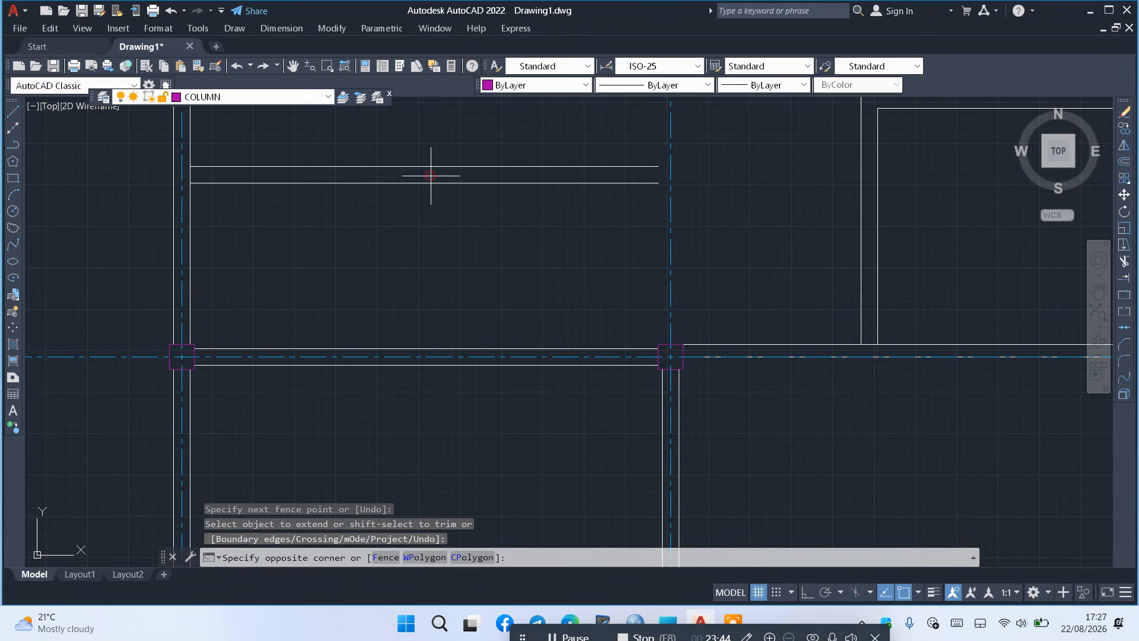
# Erase the lower of the two extended lines and offset the remaining one by 20 towards grid line 1
pyautogui.click(379, 218)
pyautogui.press('Delete')
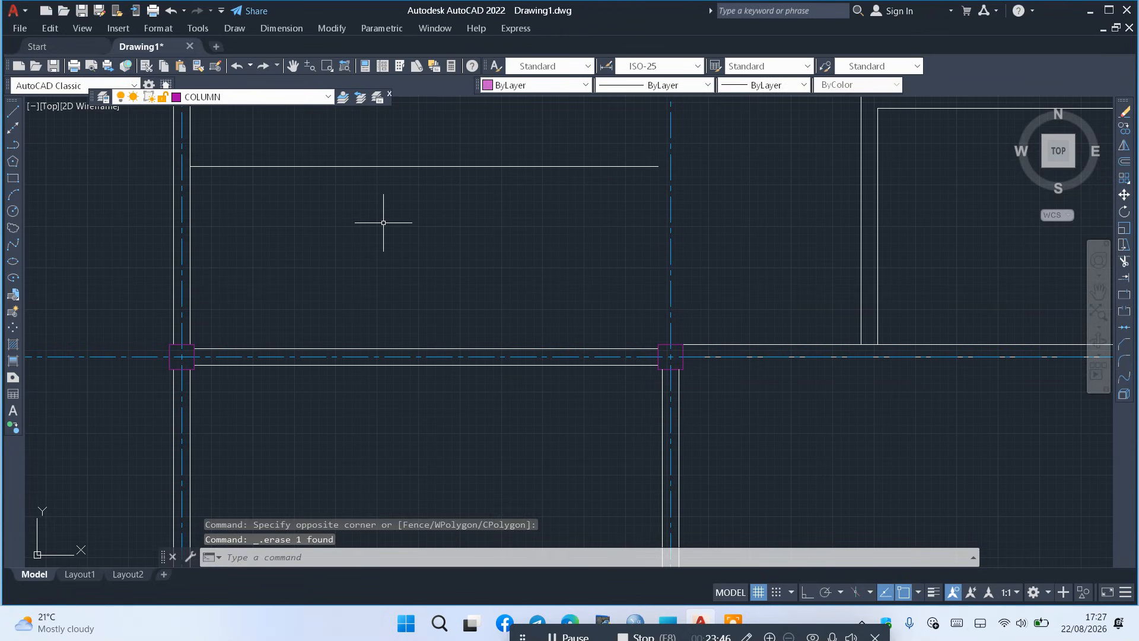
pyautogui.click(1125, 162)
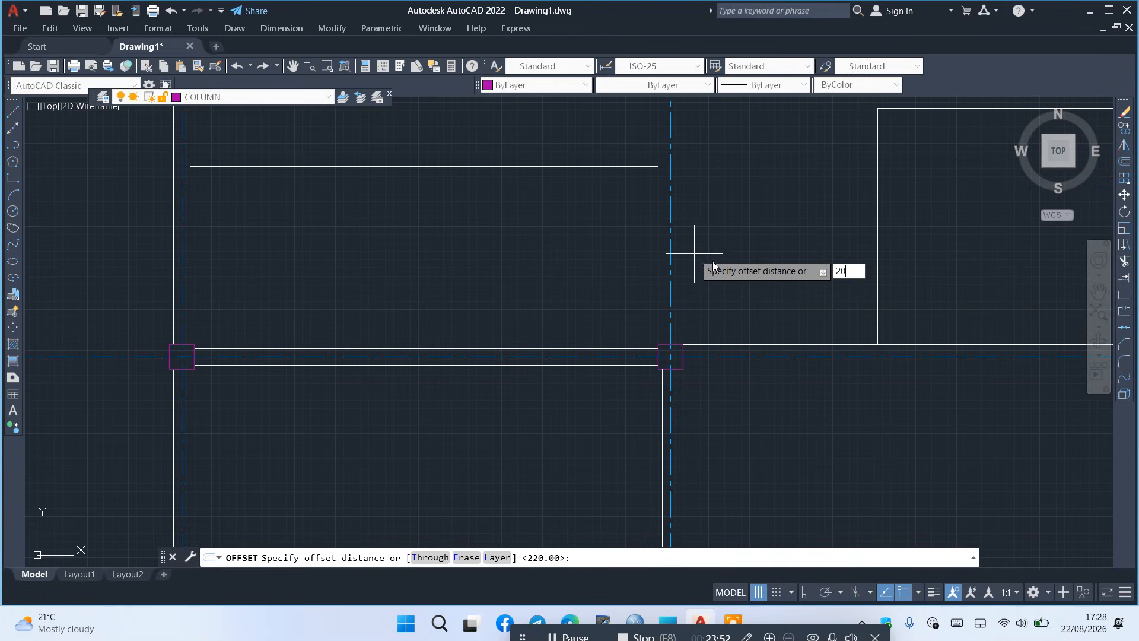
pyautogui.press('Return')
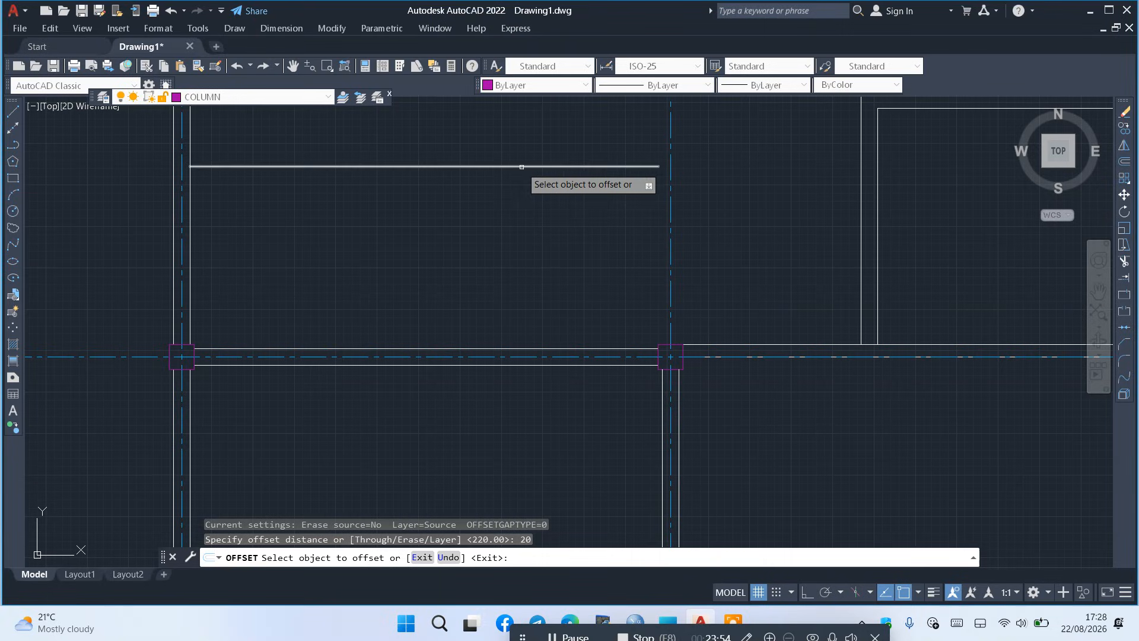
pyautogui.click(501, 167)
pyautogui.click(496, 156)
pyautogui.scroll(-5, 487, 166)
pyautogui.scroll(4, 387, 191)
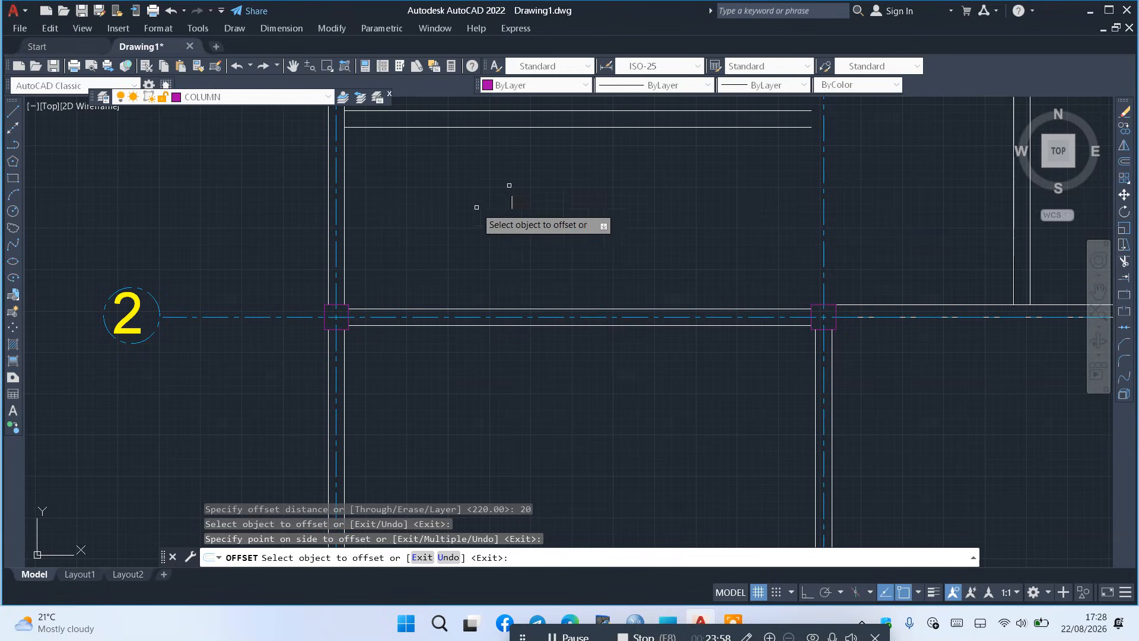
pyautogui.rightClick(456, 241)
pyautogui.click(507, 252)
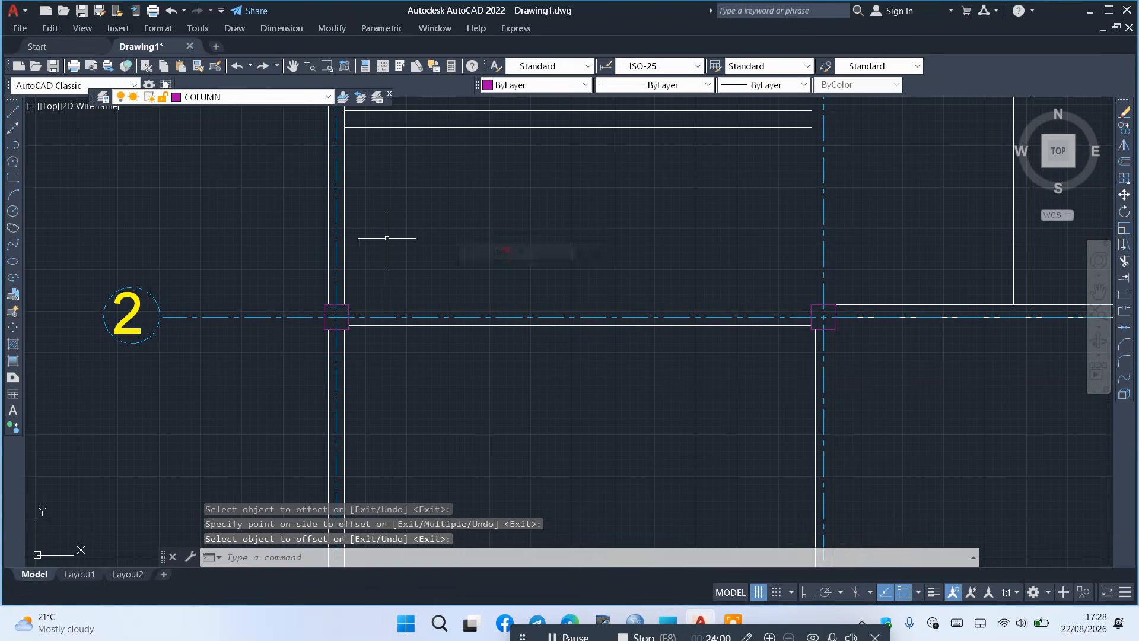
# Offset the inner wall line on grid line A between 1 and 2 by 120 towards the inside of the plan
pyautogui.scroll(-4, 386, 236)
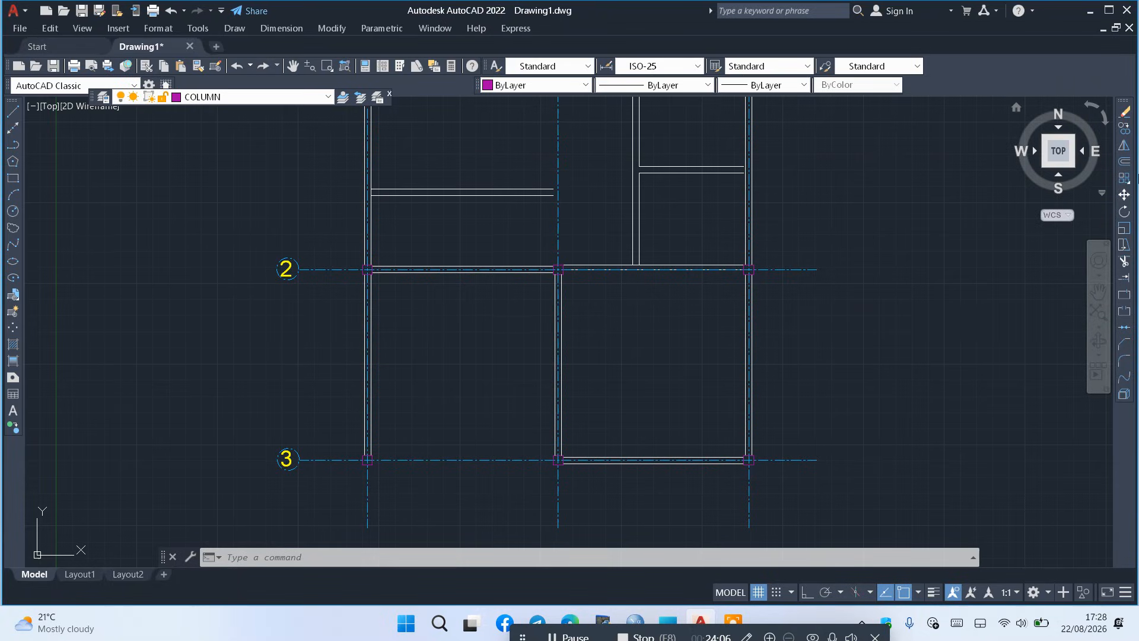
pyautogui.click(1123, 161)
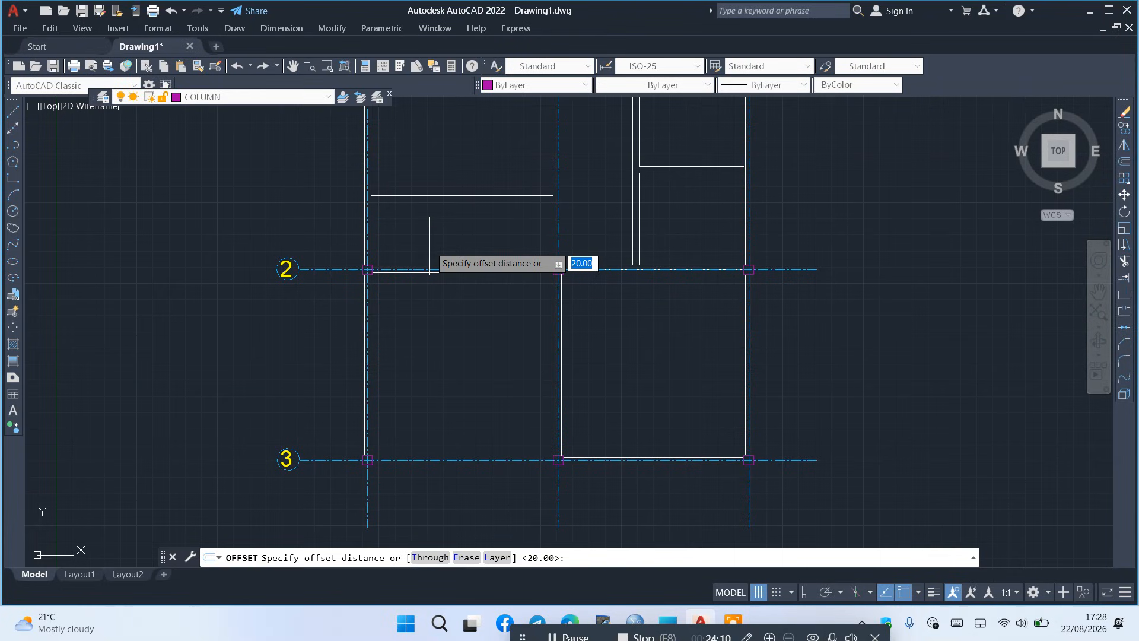
pyautogui.write('120')
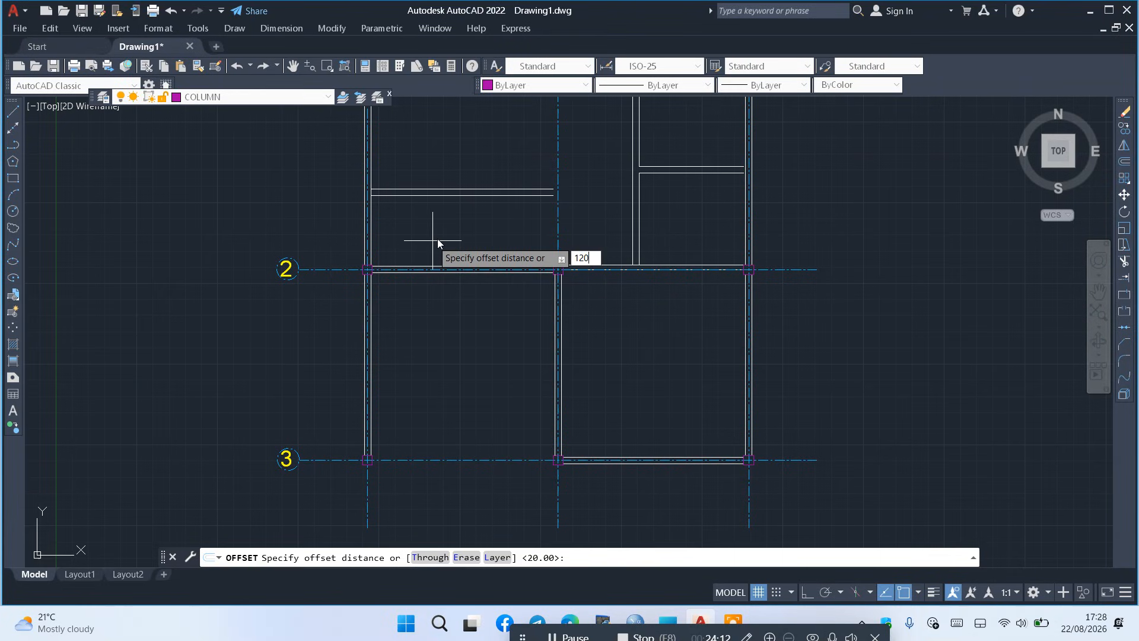
pyautogui.press('Return')
pyautogui.scroll(4, 363, 227)
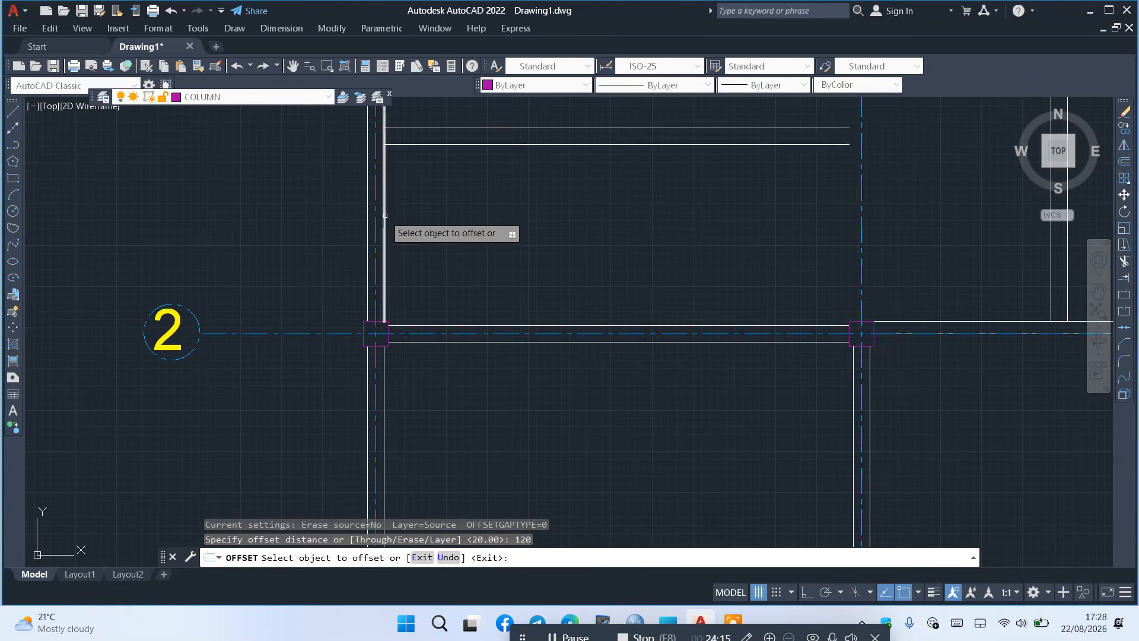
pyautogui.click(385, 215)
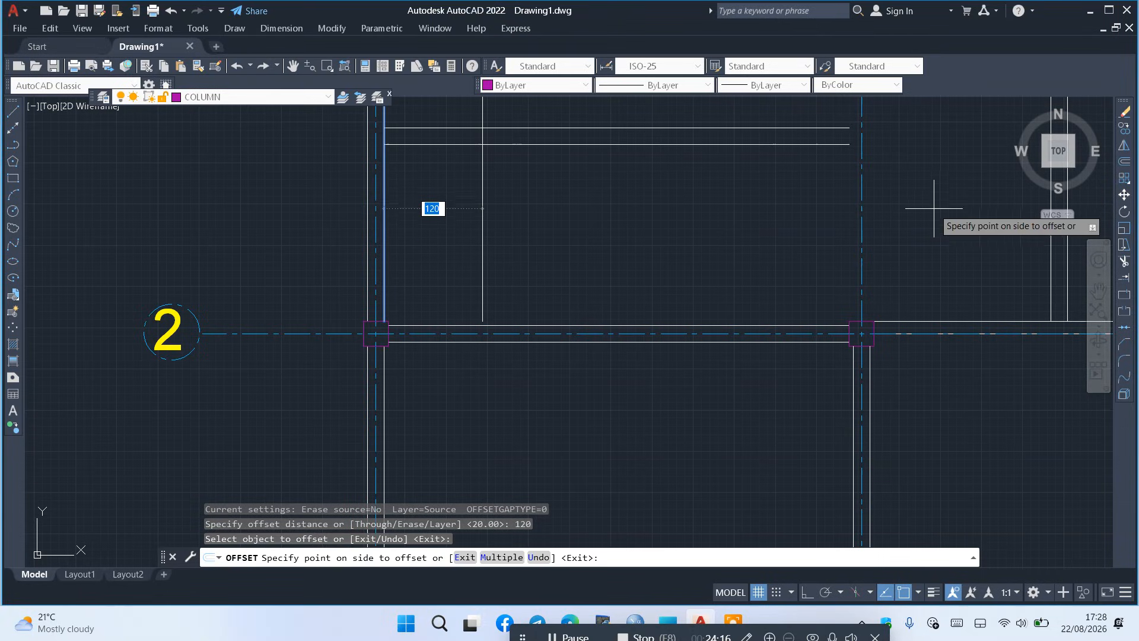
pyautogui.click(616, 235)
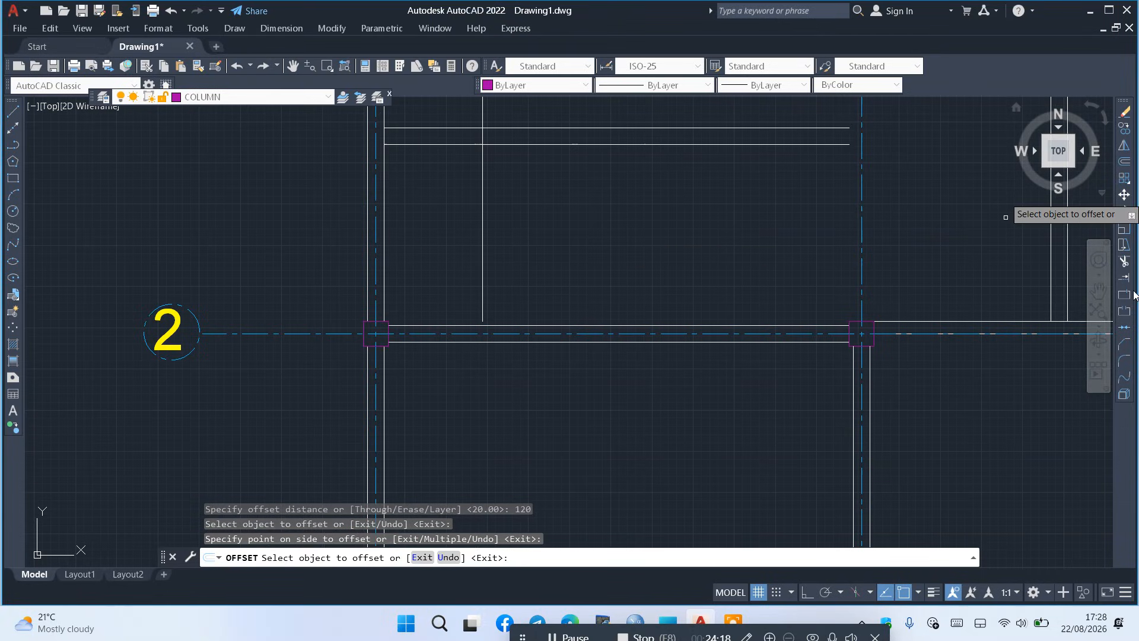
# Trim the new vertical line between grid line 1 and the horizontal interior wall
pyautogui.click(1123, 261)
pyautogui.scroll(-3, 320, 338)
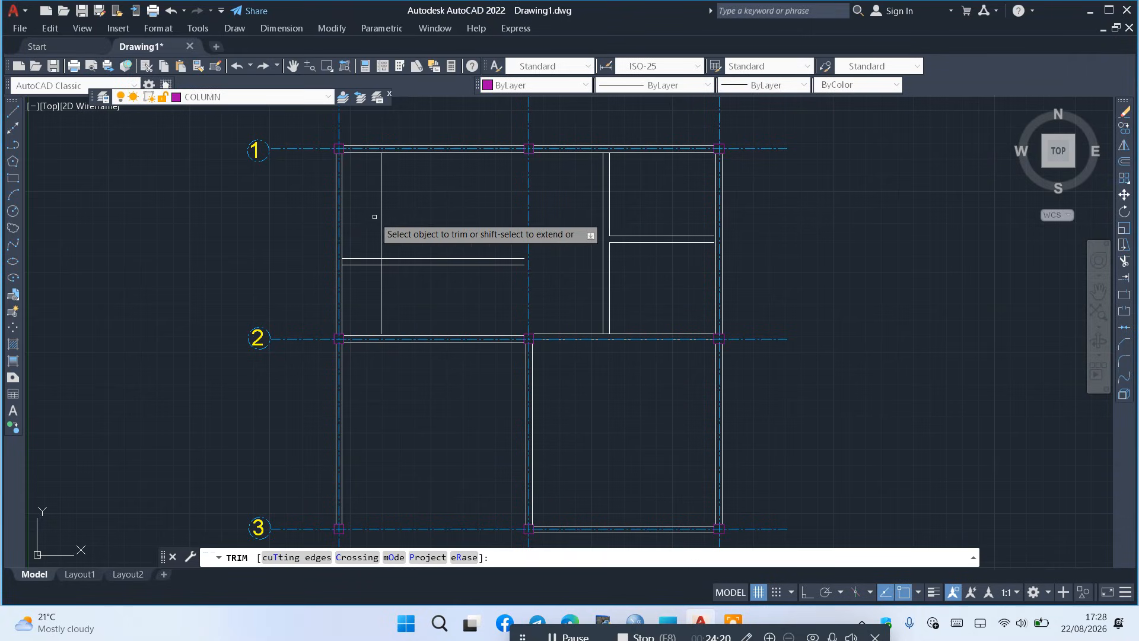
pyautogui.click(414, 206)
pyautogui.click(375, 208)
pyautogui.press('Return')
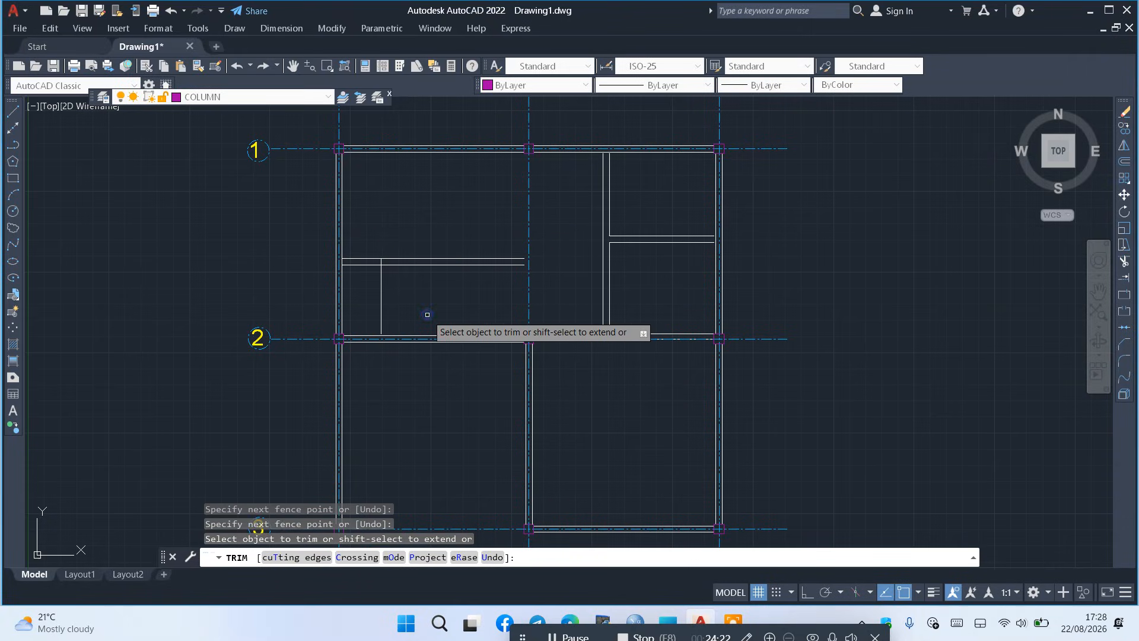
pyautogui.rightClick(428, 316)
pyautogui.click(462, 325)
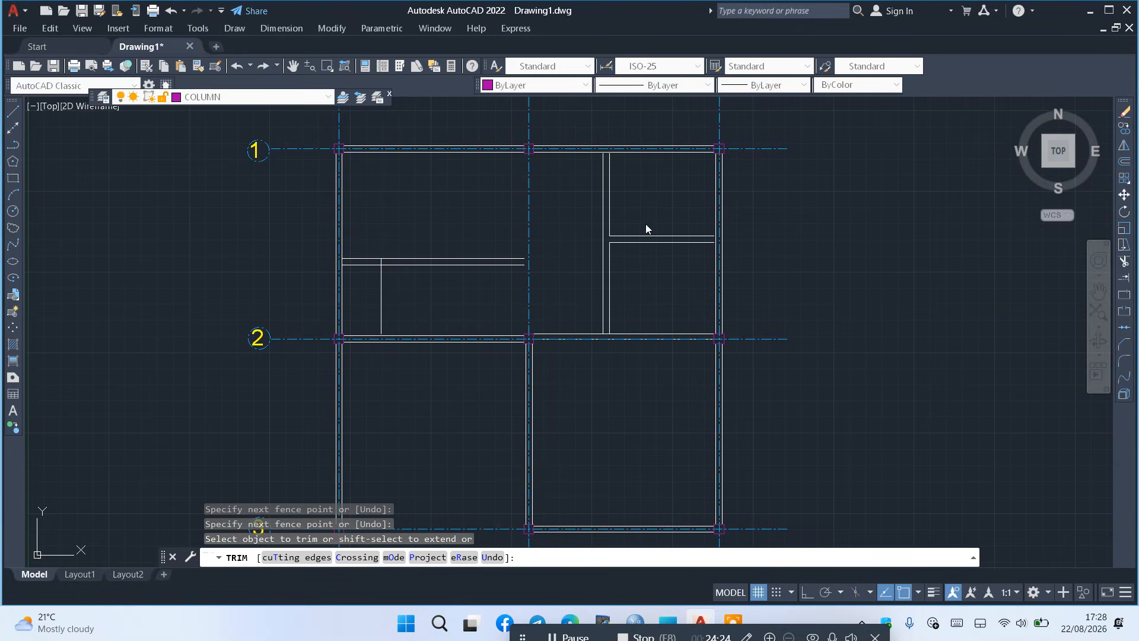
# Offset the interior wall's lower line and the upper wall line on grid line 2 between A and B by 100 towards each other
pyautogui.click(1123, 161)
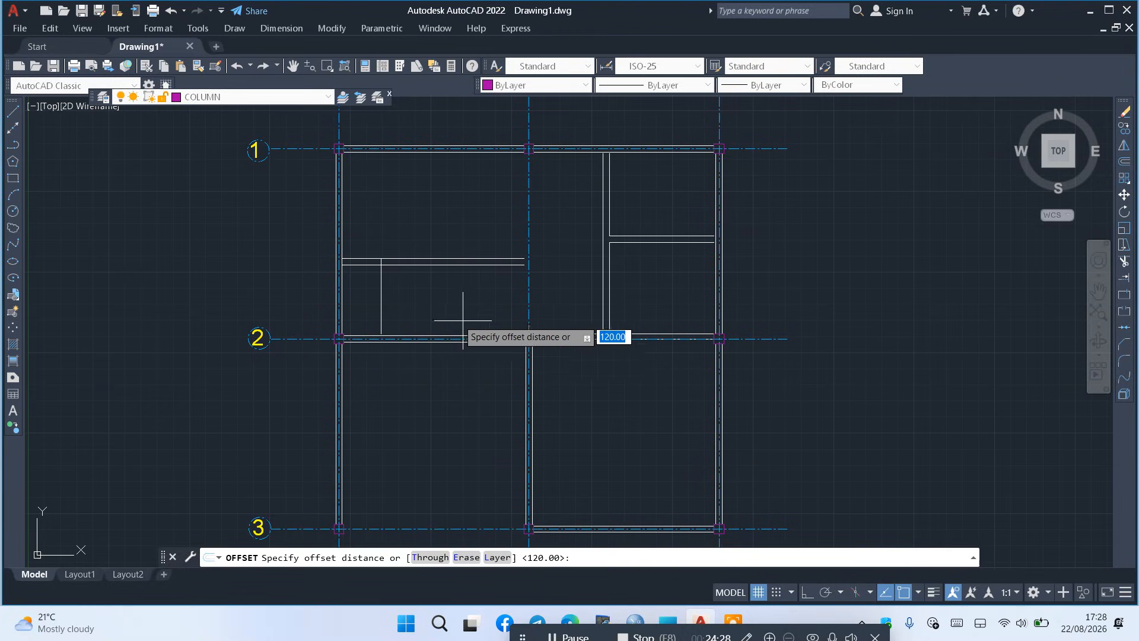
pyautogui.write('100')
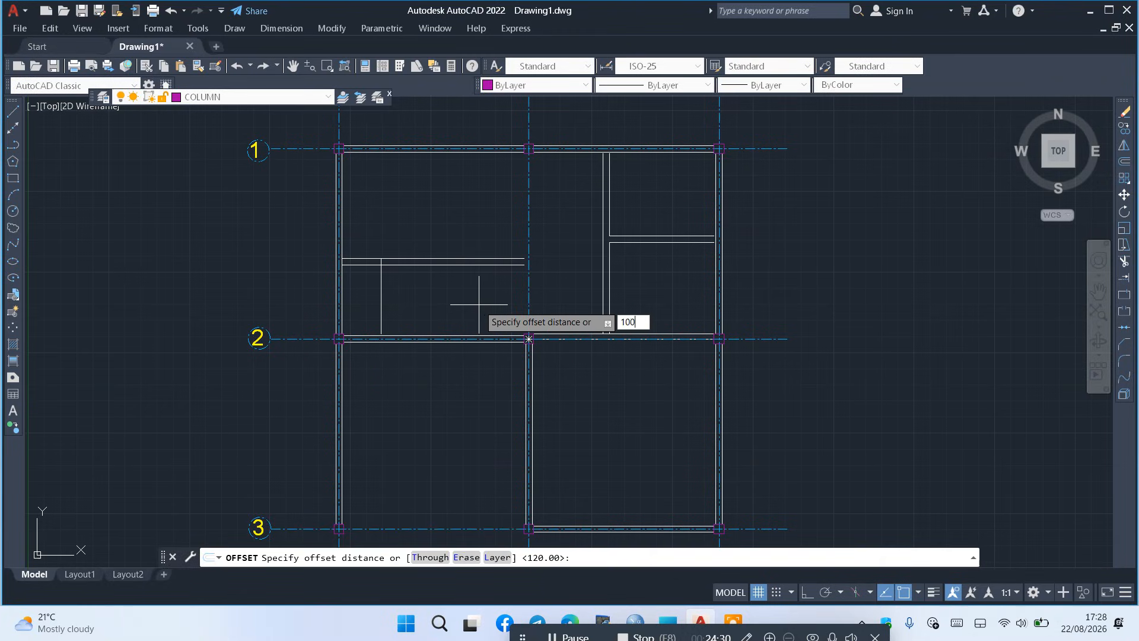
pyautogui.press('Return')
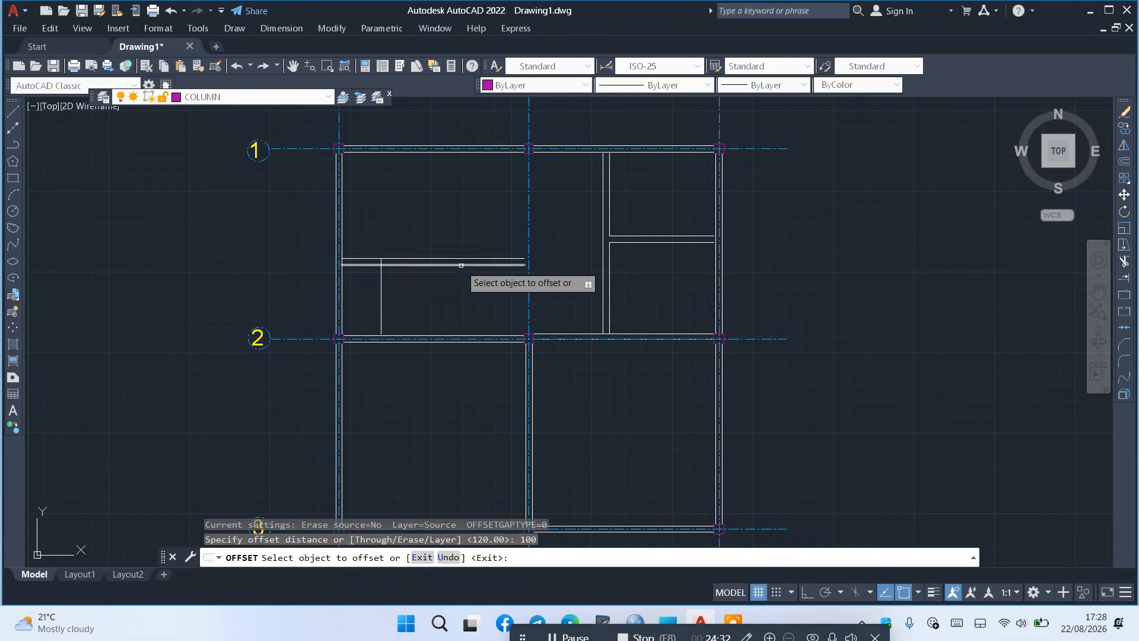
pyautogui.click(461, 263)
pyautogui.click(444, 308)
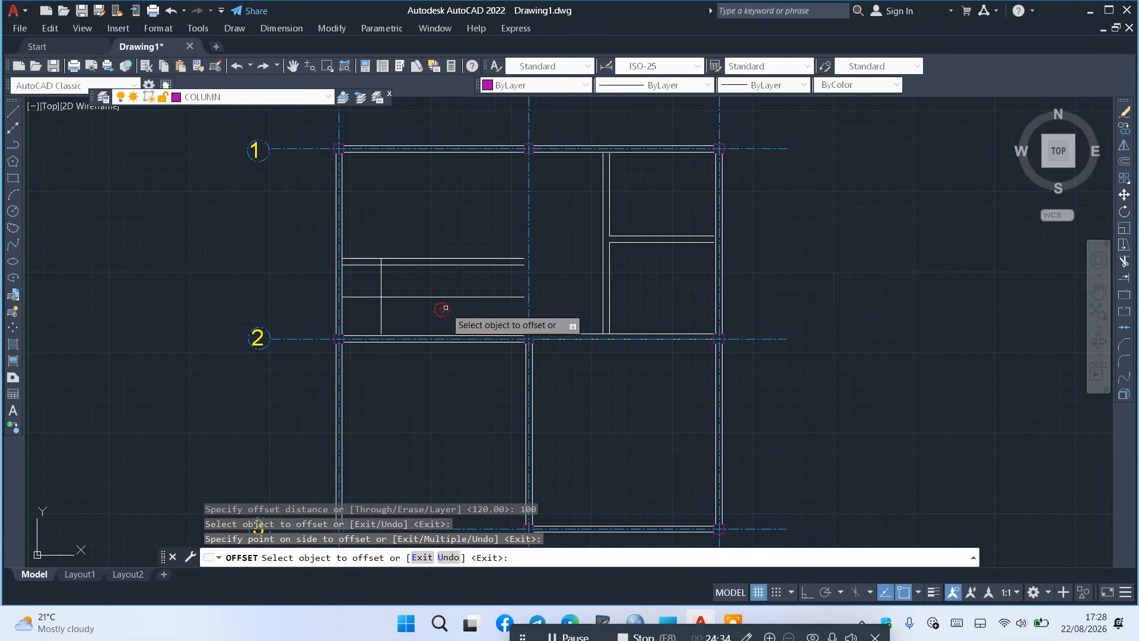
pyautogui.scroll(4, 446, 334)
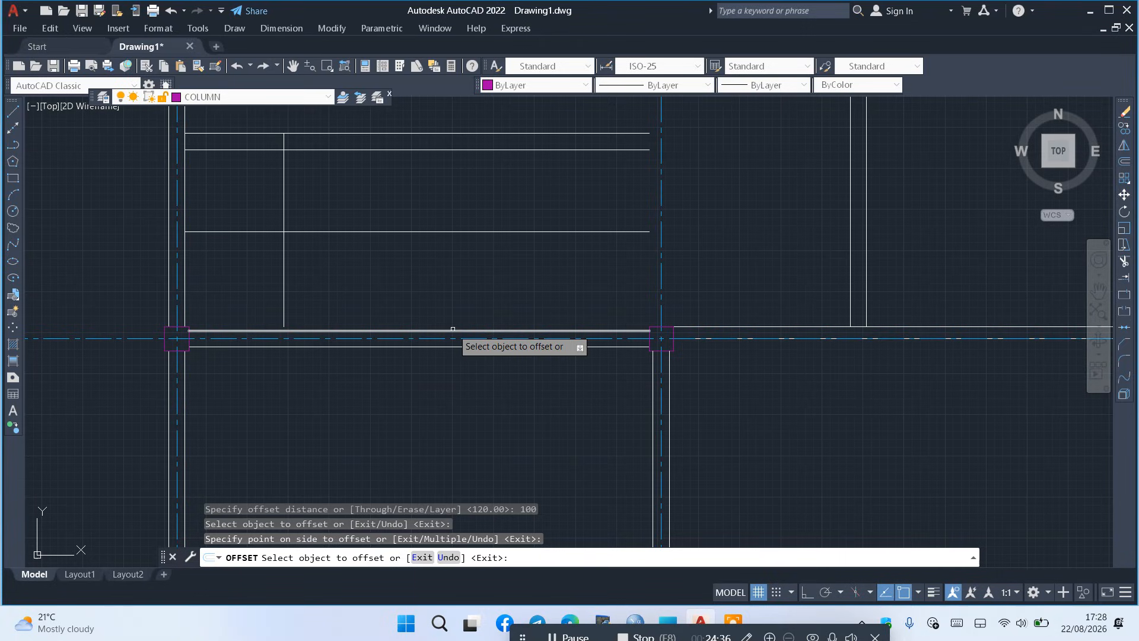
pyautogui.click(453, 329)
pyautogui.click(446, 281)
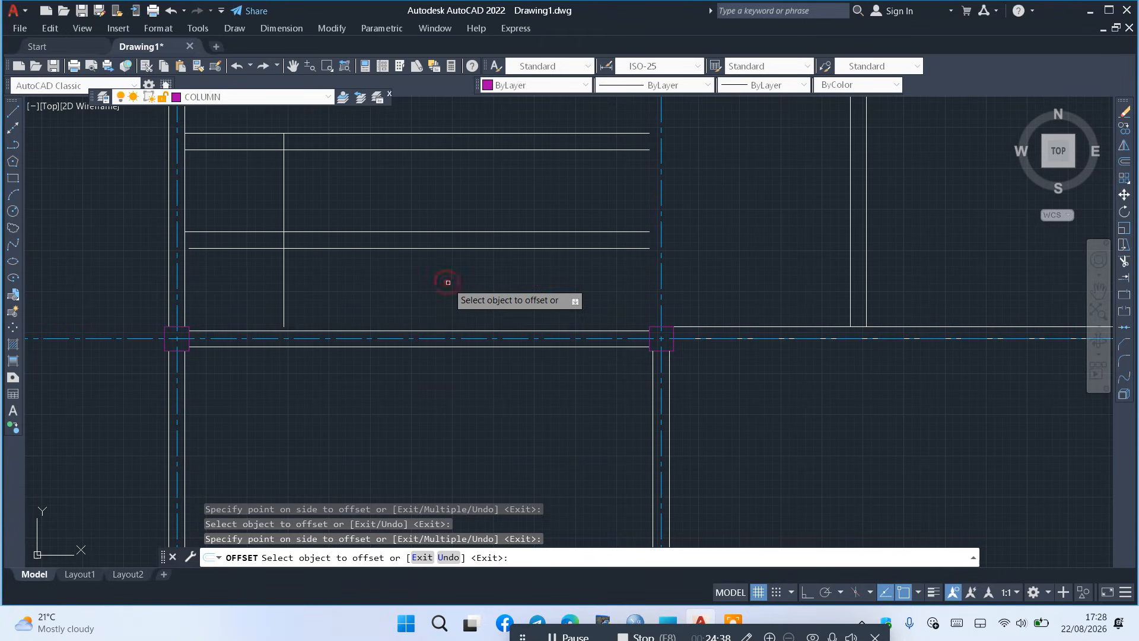
pyautogui.rightClick(377, 305)
pyautogui.click(415, 313)
# Move the lower of the two new horizontal lines up by 5, from the wall line's end at A-2 to the column's corner
pyautogui.click(401, 239)
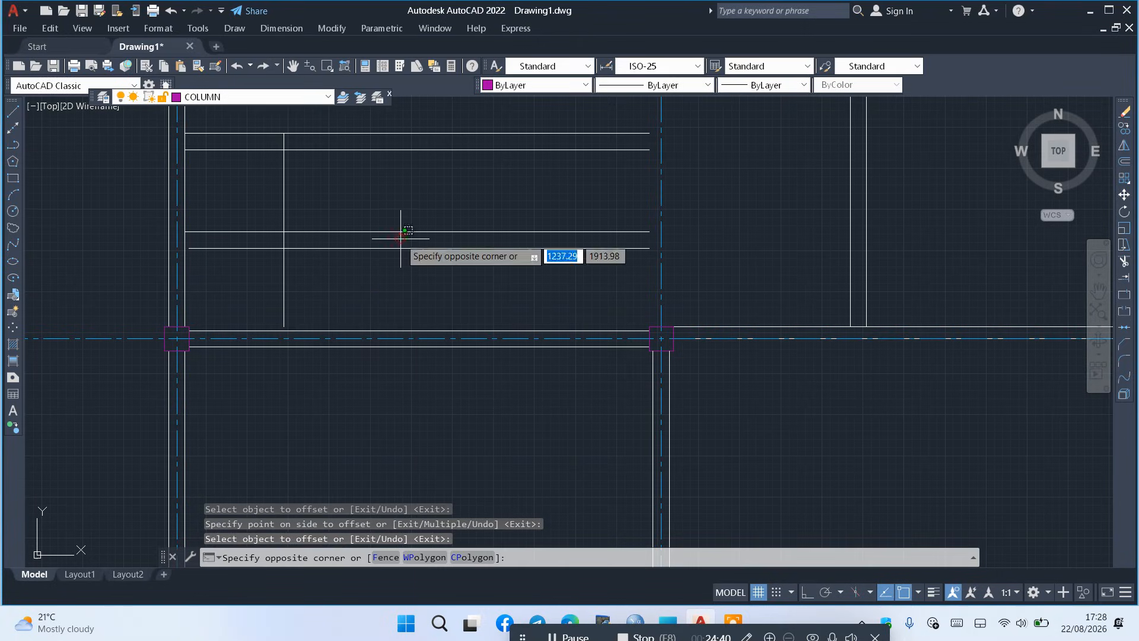
pyautogui.scroll(2, 348, 326)
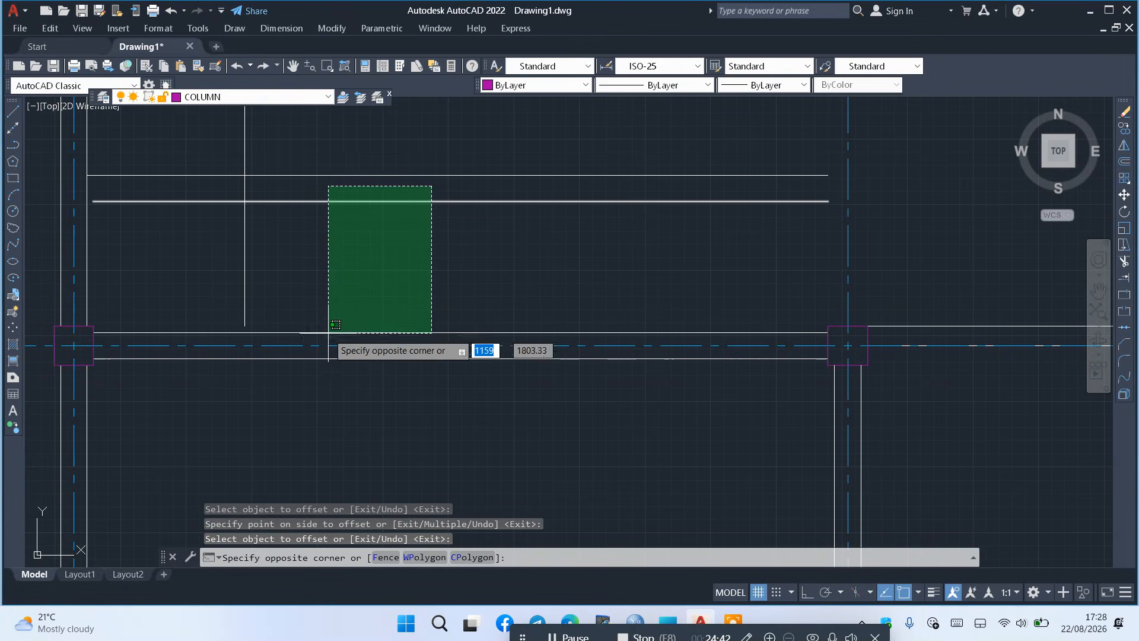
pyautogui.click(340, 315)
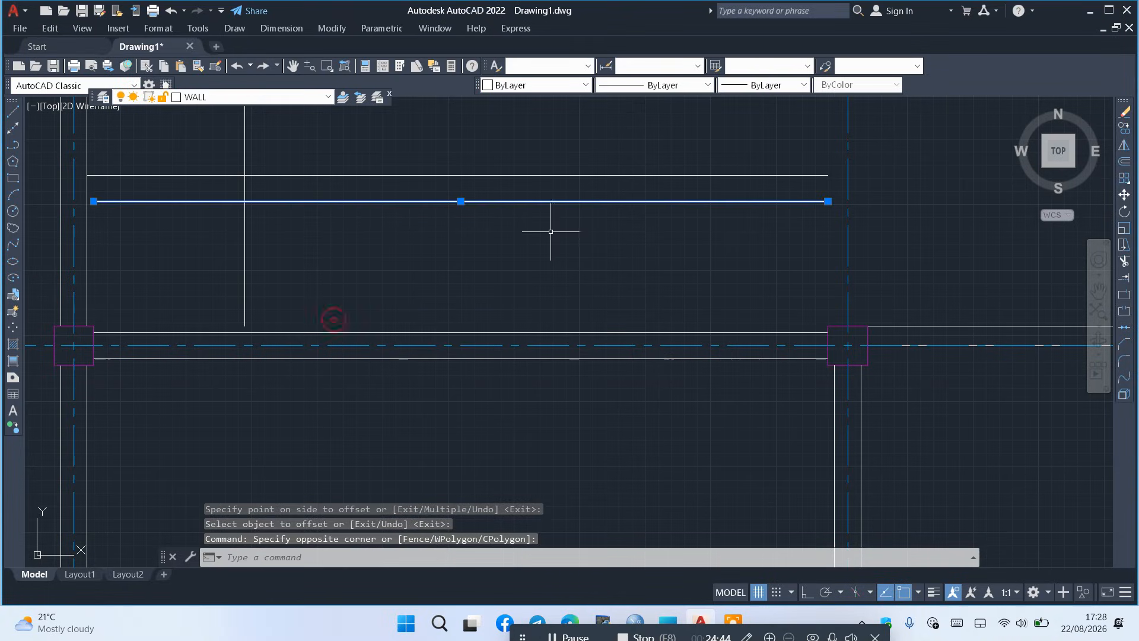
pyautogui.click(1124, 194)
pyautogui.scroll(3, 53, 338)
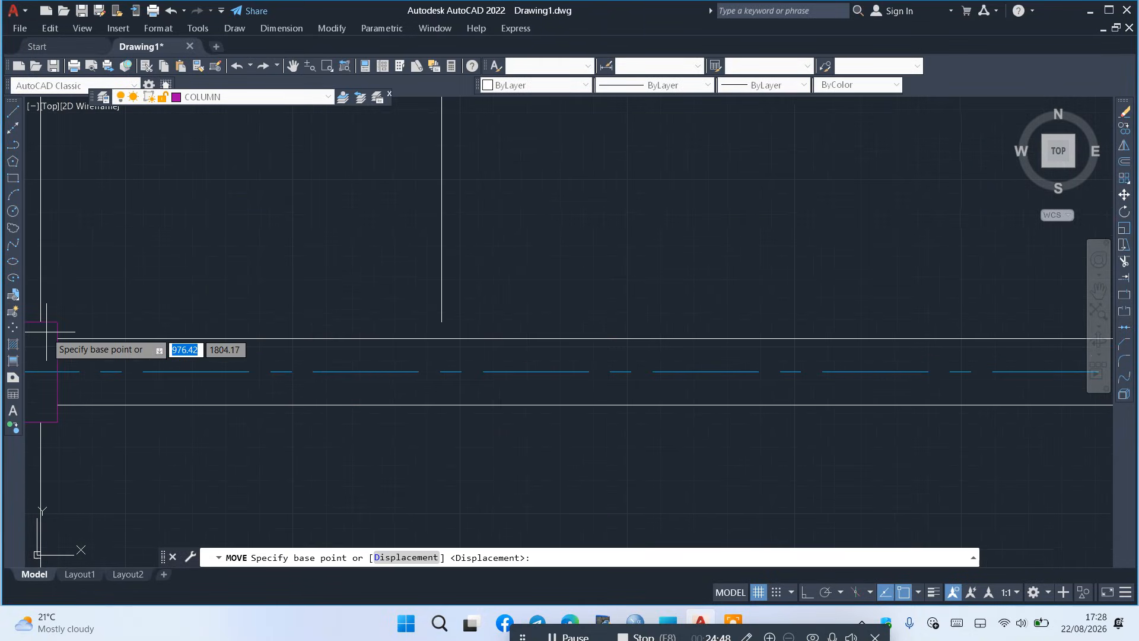
pyautogui.click(57, 338)
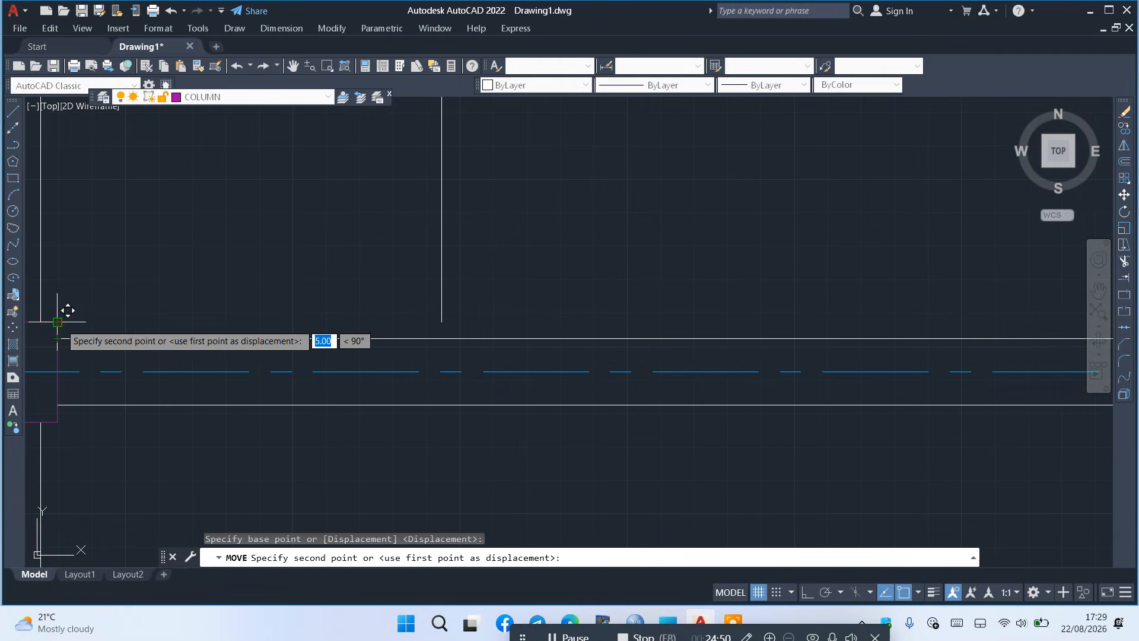
pyautogui.click(65, 306)
pyautogui.scroll(-5, 159, 306)
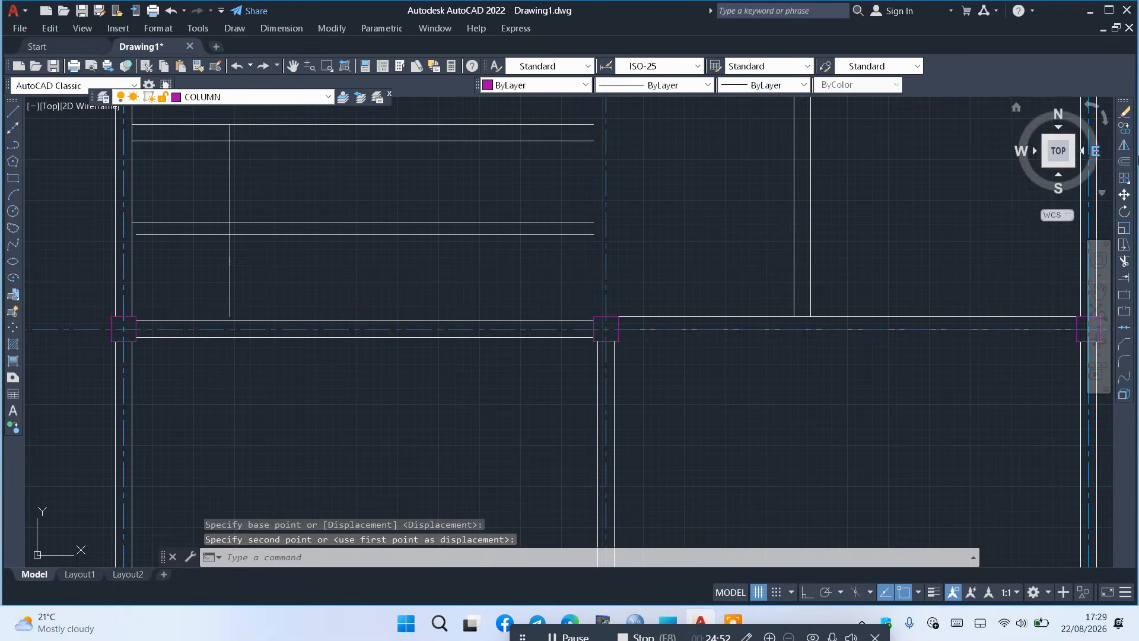
# Trim the two lower horizontal lines between the grid line A wall and the interior vertical line
pyautogui.scroll(8, 138, 326)
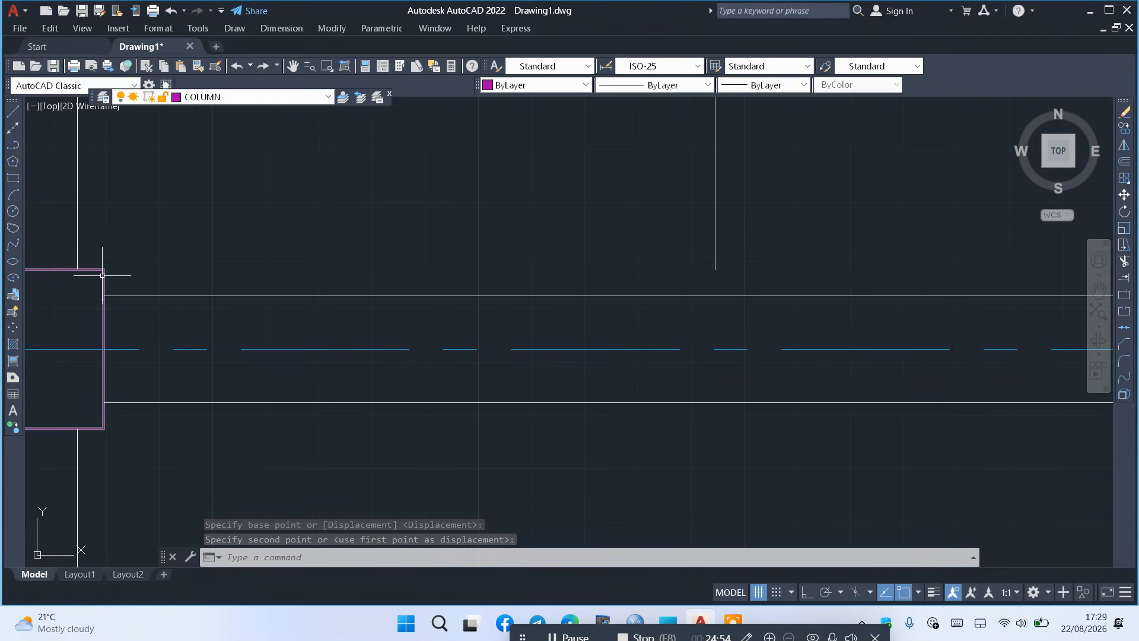
pyautogui.scroll(-4, 275, 380)
pyautogui.scroll(-2, 264, 365)
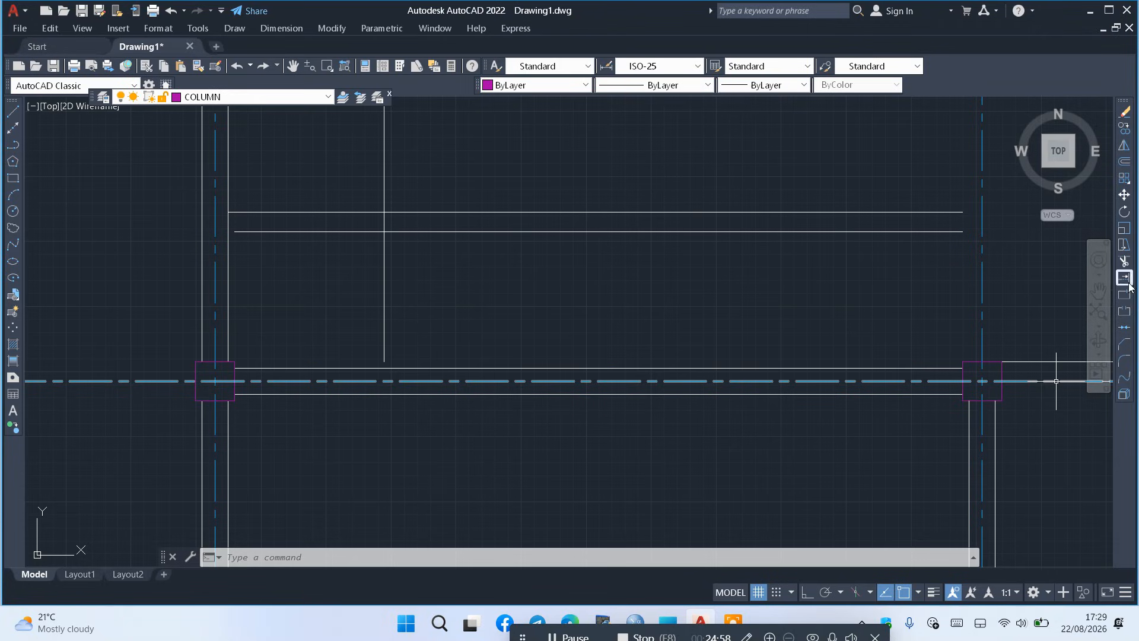
pyautogui.click(1125, 262)
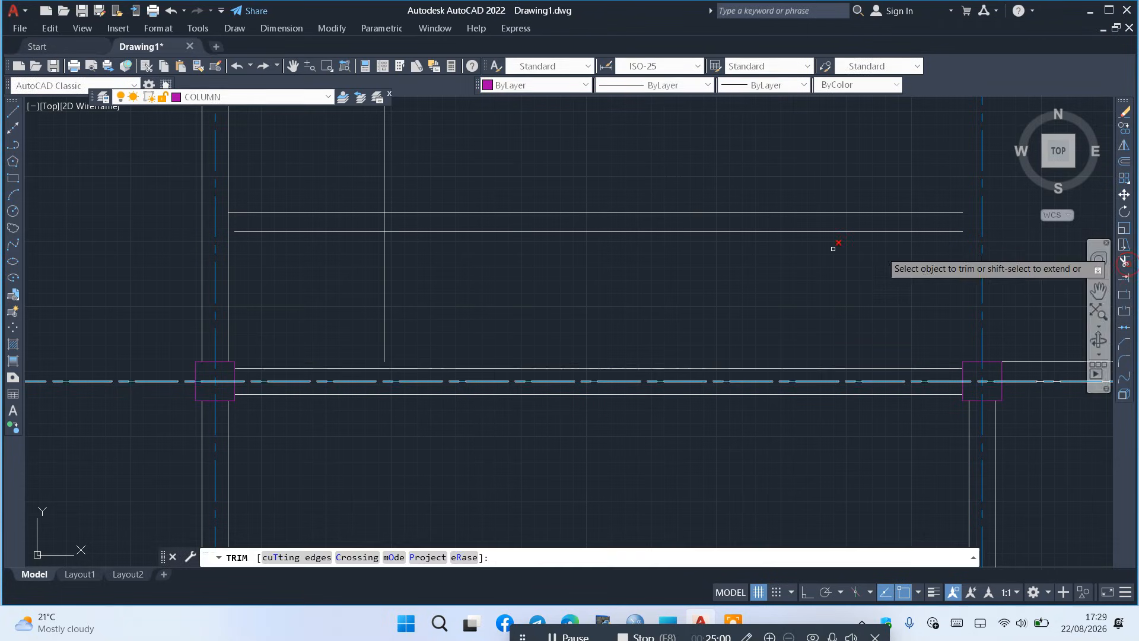
pyautogui.click(353, 175)
pyautogui.click(364, 243)
pyautogui.scroll(-2, 346, 279)
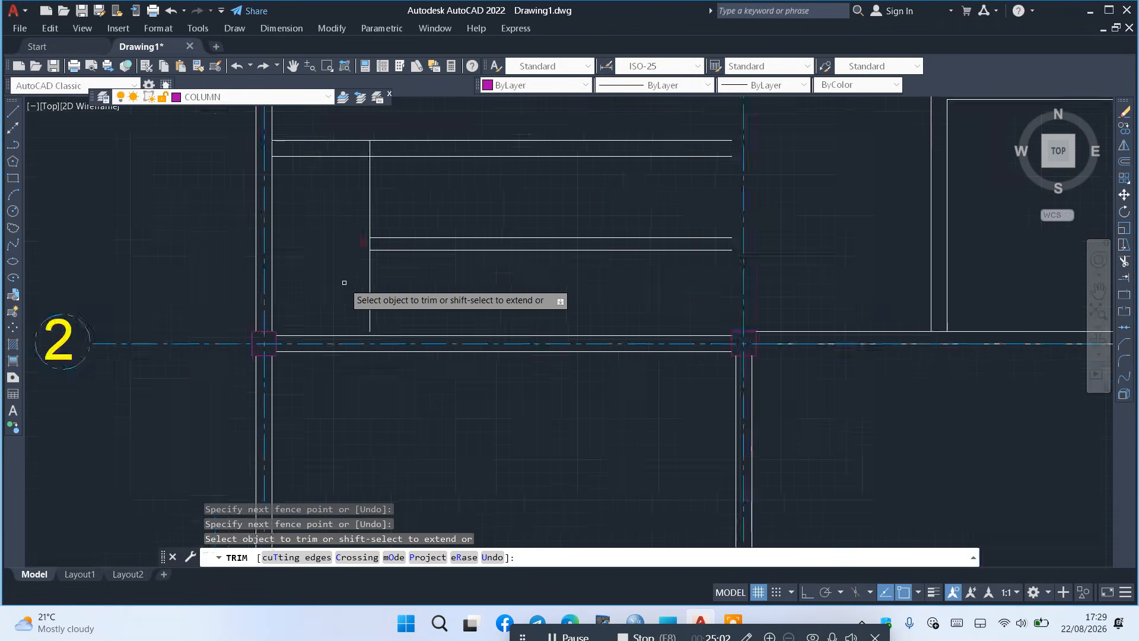
# Trim the interior vertical line's short piece between the two lines of the horizontal interior wall
pyautogui.scroll(2, 369, 214)
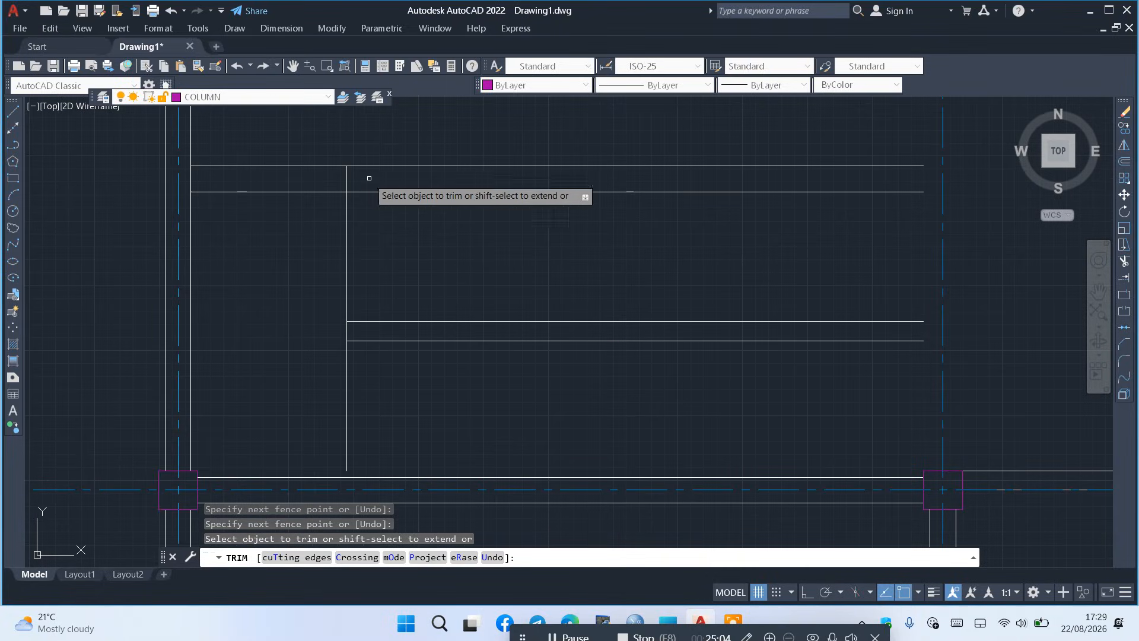
pyautogui.click(329, 173)
pyautogui.click(377, 214)
pyautogui.scroll(-2, 446, 247)
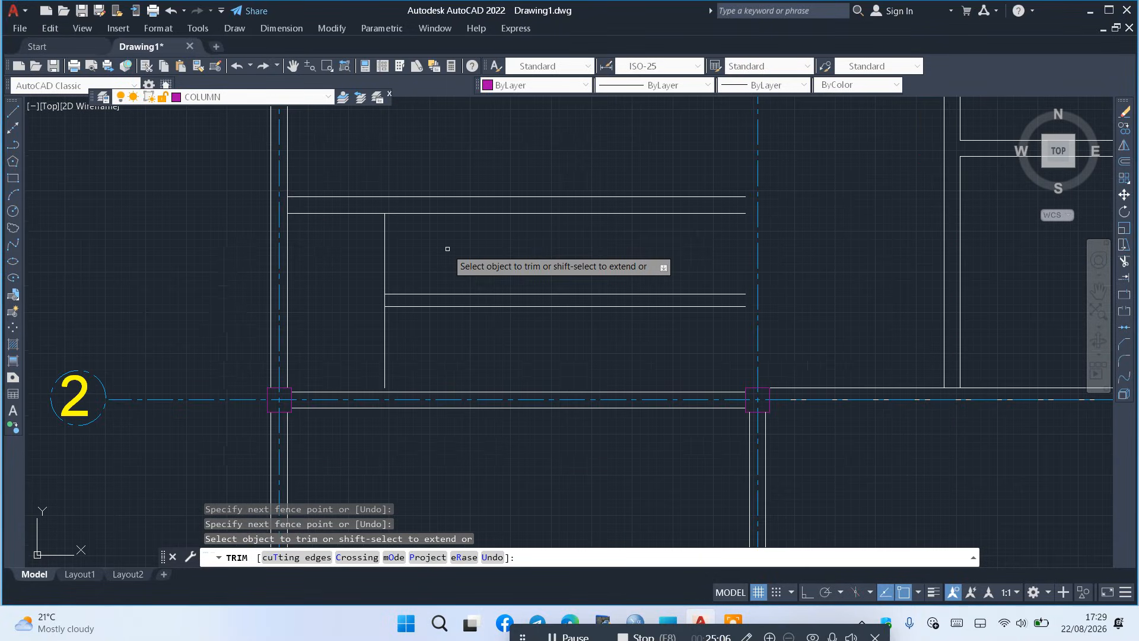
pyautogui.rightClick(519, 356)
pyautogui.click(568, 370)
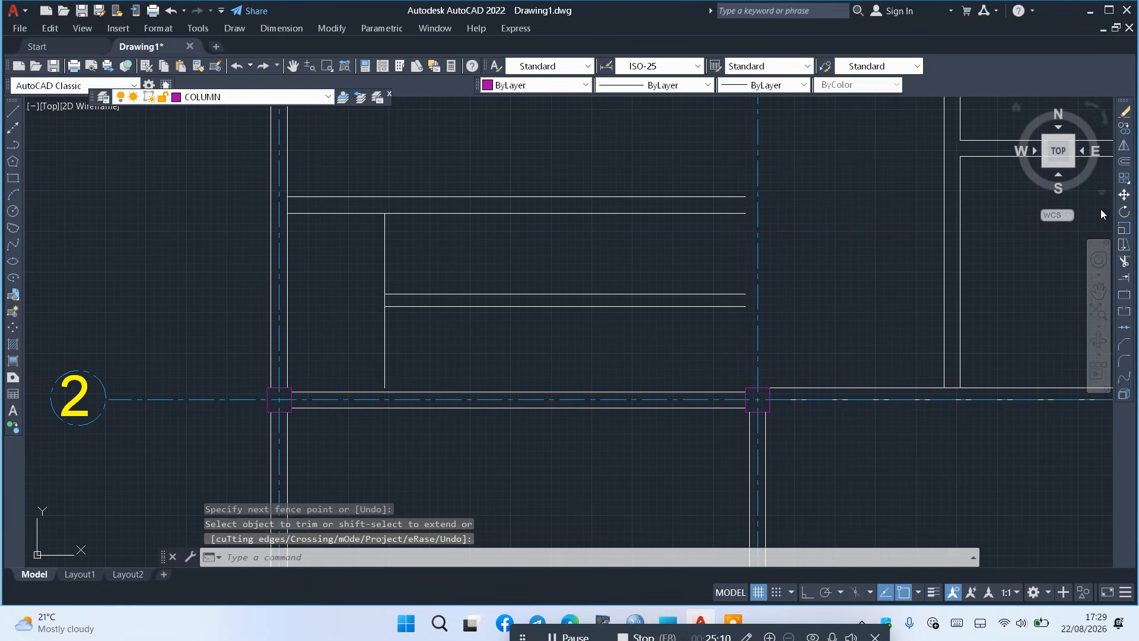
# Offset the interior vertical line by 30 towards grid line B nine times in succession to form the stair treads
pyautogui.click(1125, 162)
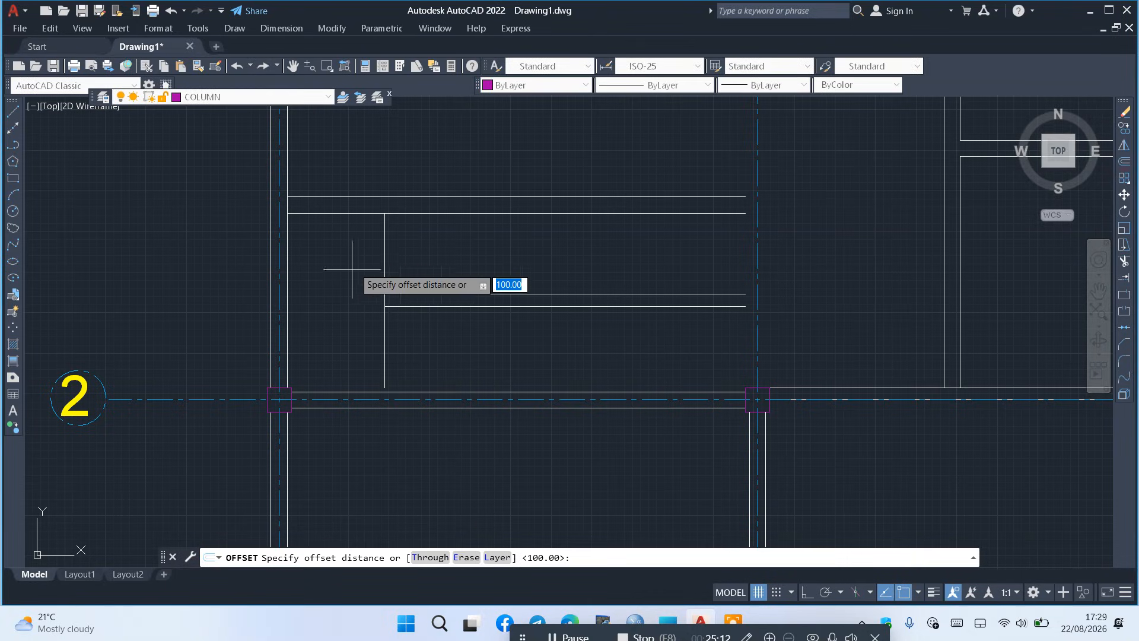
pyautogui.write('30')
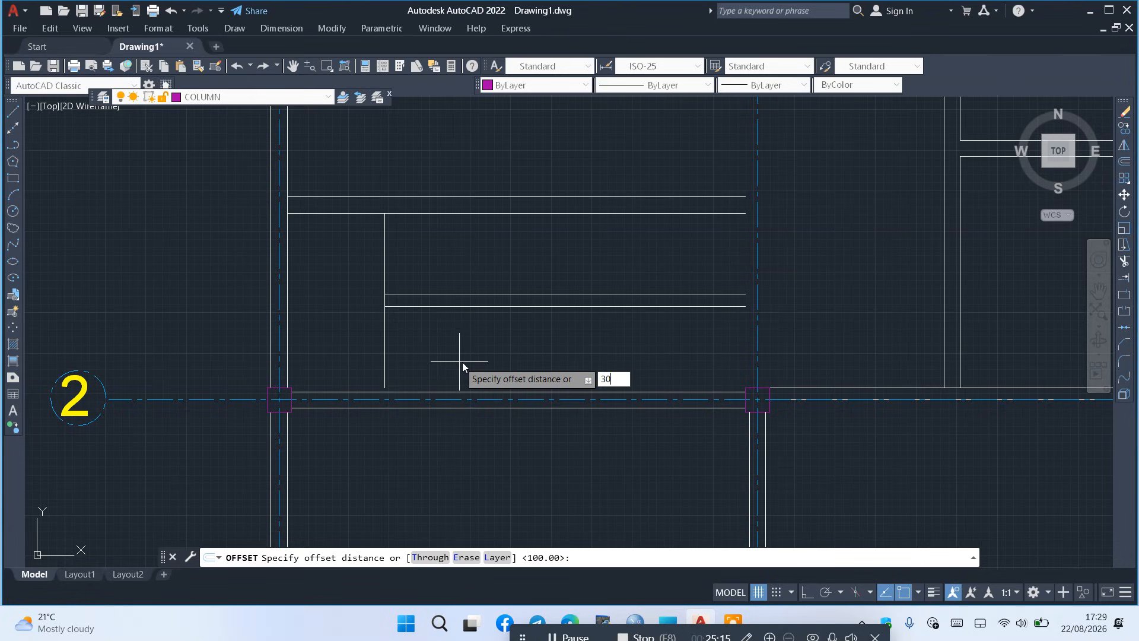
pyautogui.press('Return')
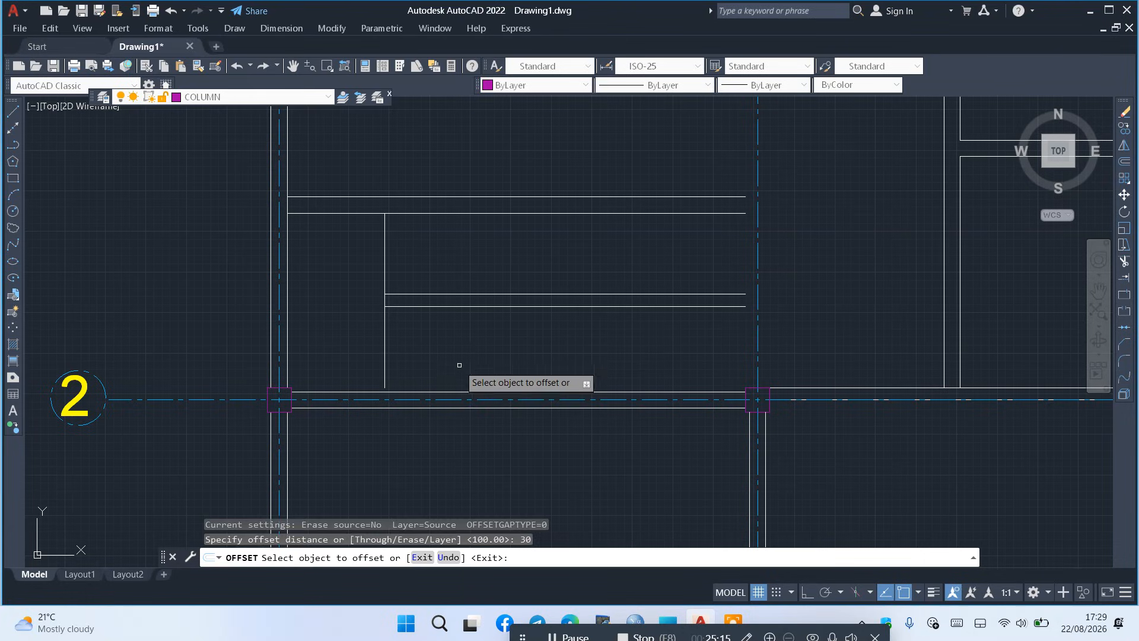
pyautogui.click(384, 265)
pyautogui.click(435, 256)
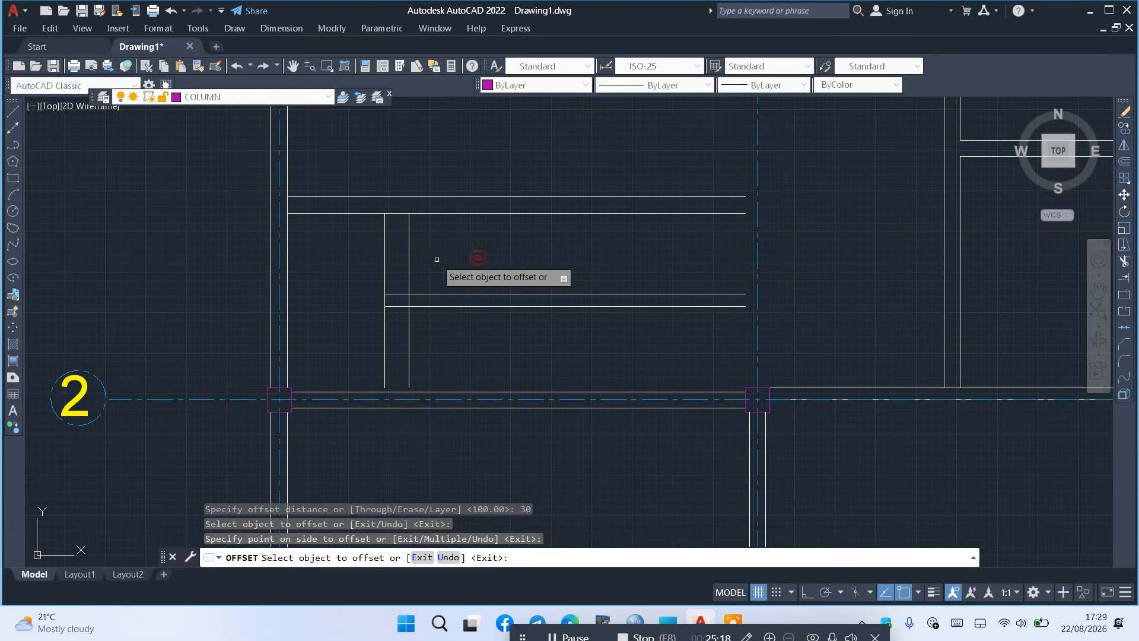
pyautogui.click(409, 245)
pyautogui.click(439, 248)
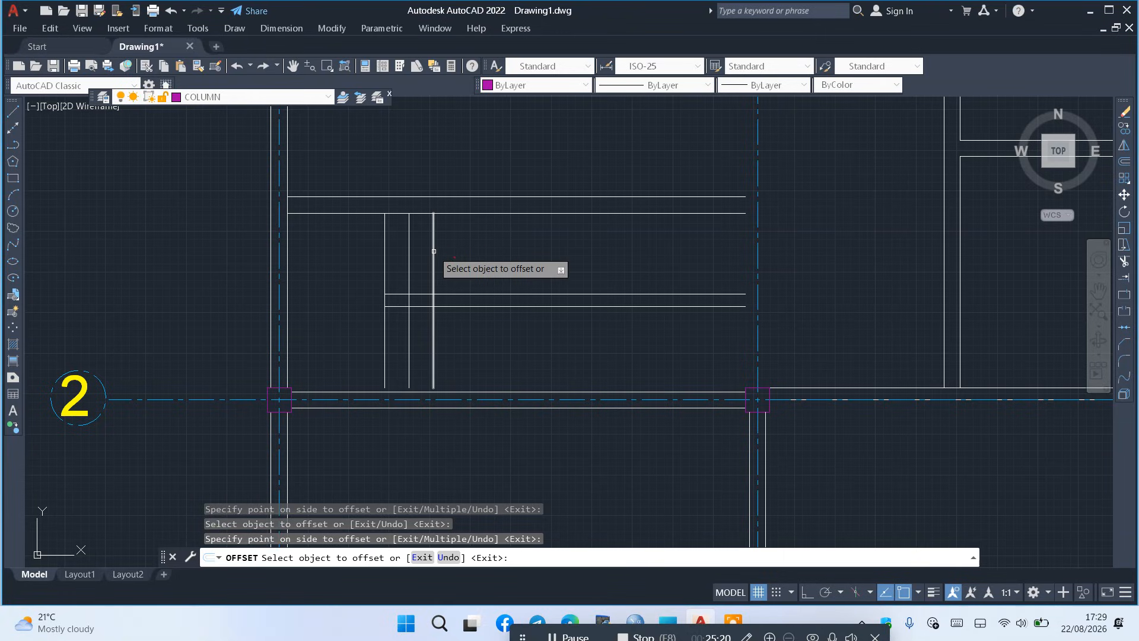
pyautogui.click(434, 247)
pyautogui.click(468, 247)
pyautogui.click(458, 246)
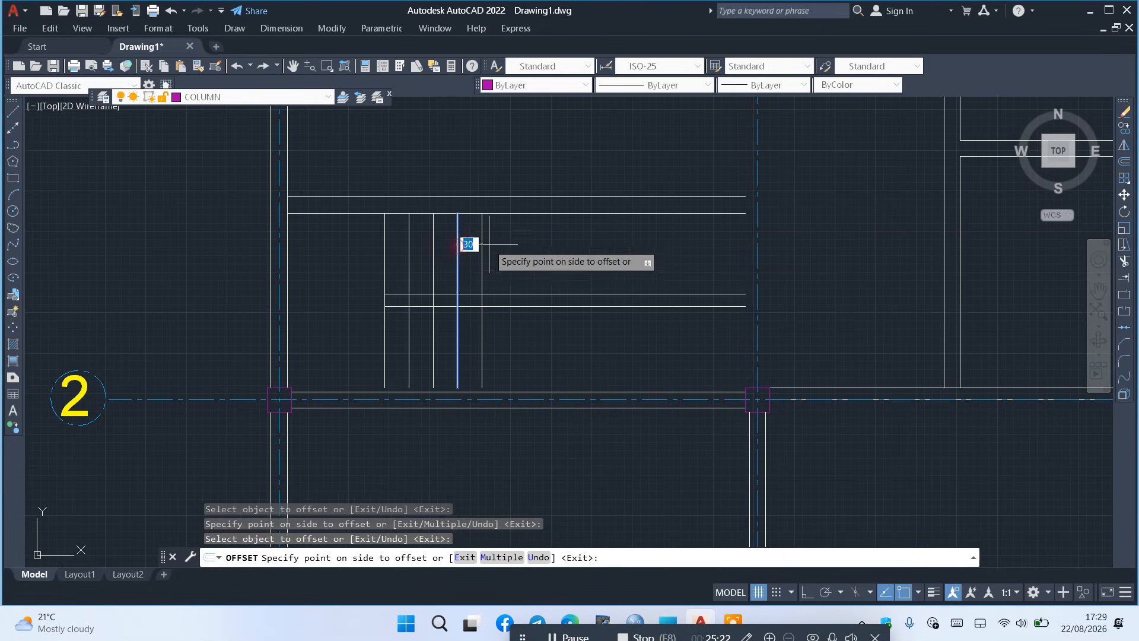
pyautogui.click(479, 243)
pyautogui.click(480, 244)
pyautogui.click(512, 242)
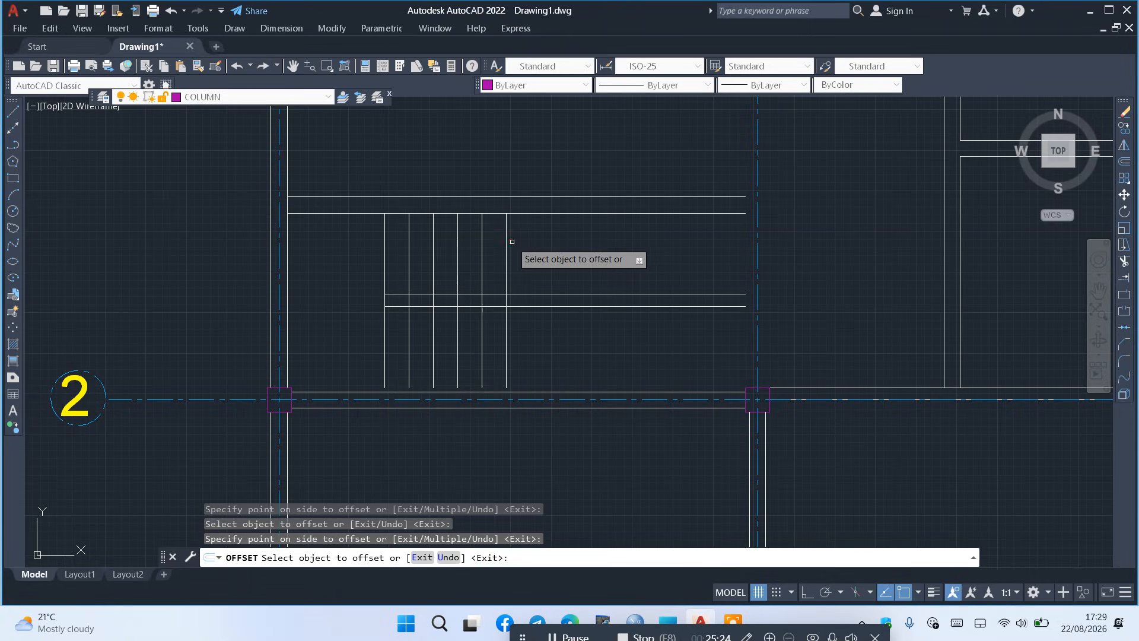
pyautogui.click(506, 244)
pyautogui.click(525, 246)
pyautogui.click(530, 245)
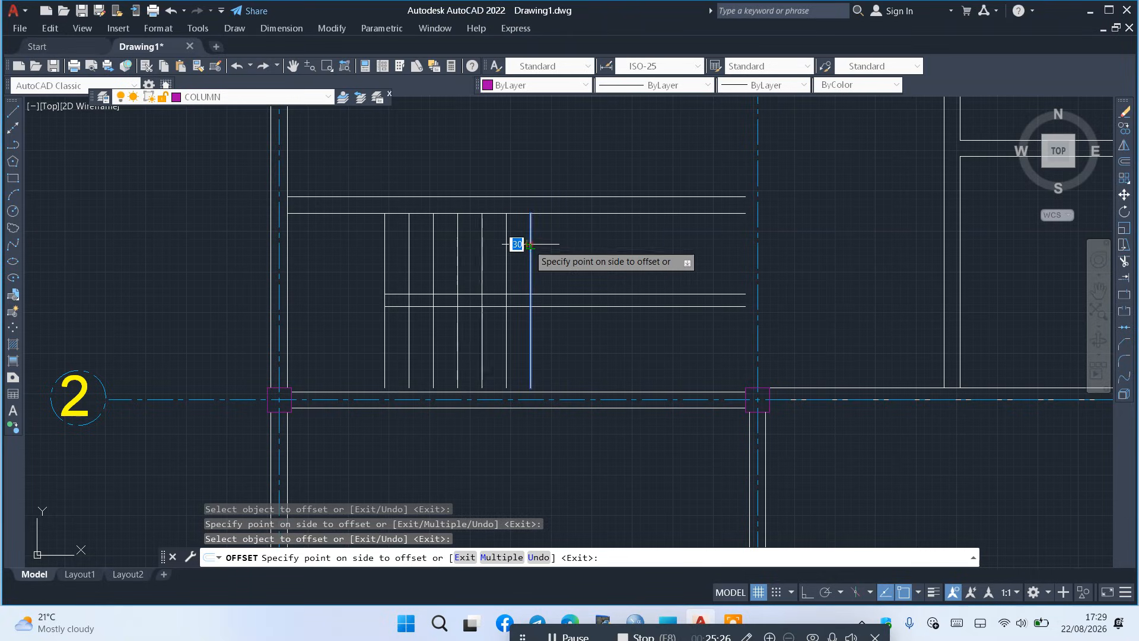
pyautogui.click(581, 242)
pyautogui.click(556, 245)
pyautogui.click(582, 244)
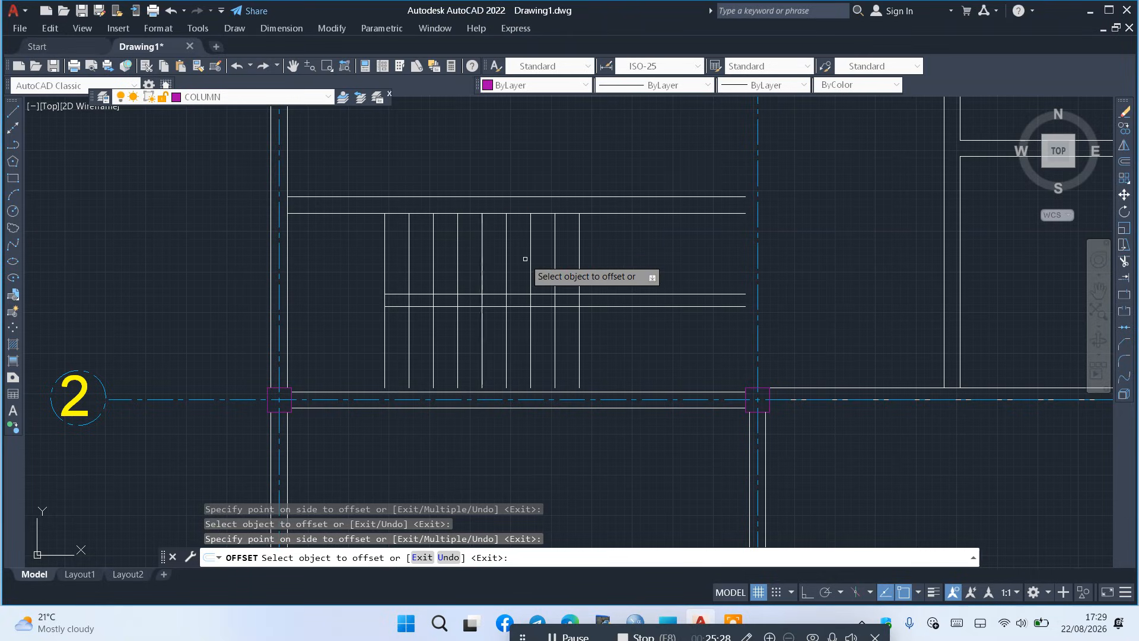
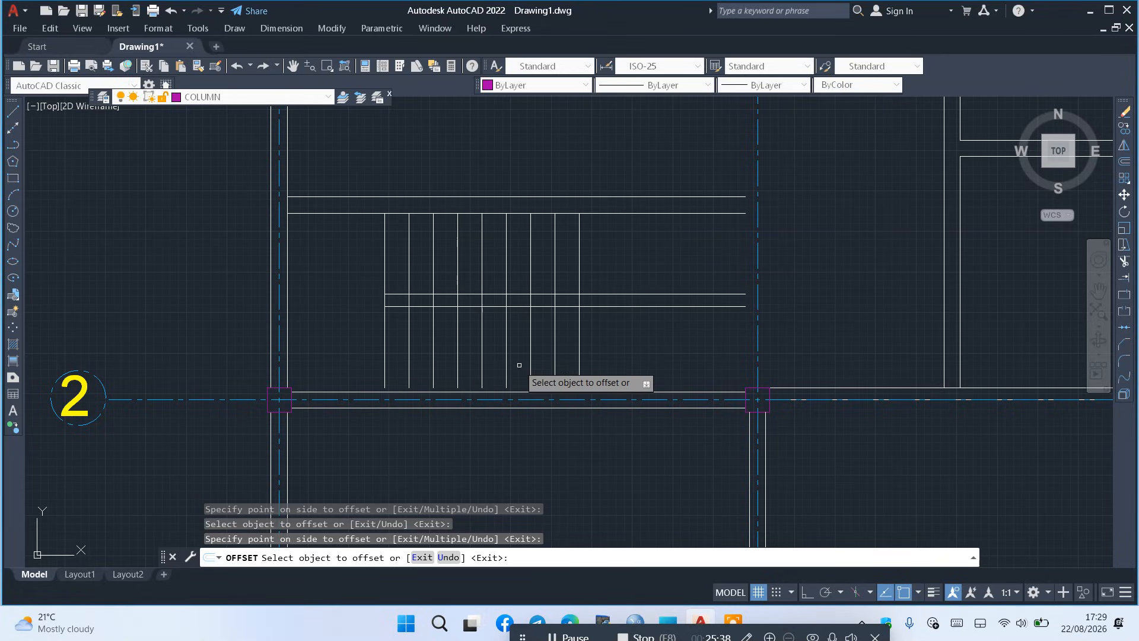
pyautogui.click(580, 347)
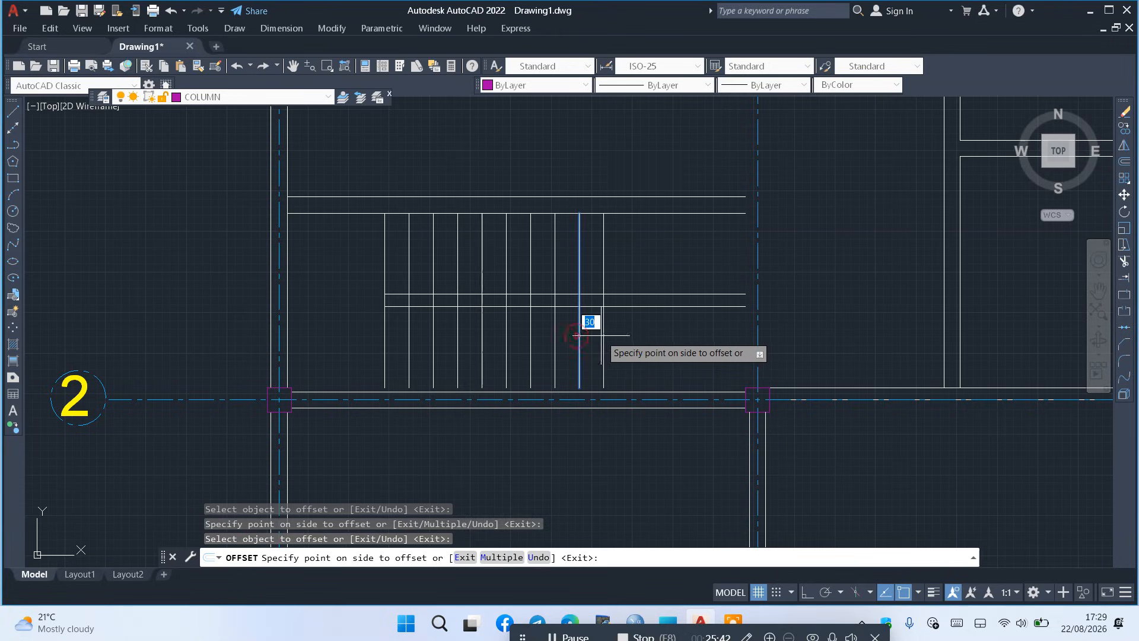
pyautogui.click(597, 334)
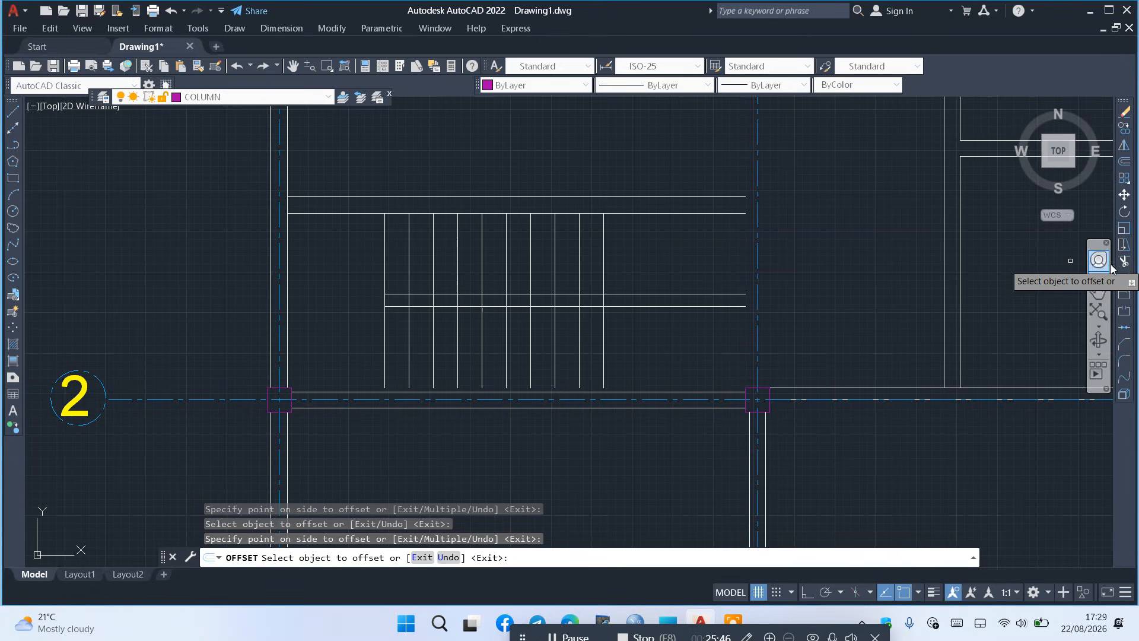
# Trim the two middle horizontal stair lines beyond the last tread line towards grid line B
pyautogui.click(1124, 262)
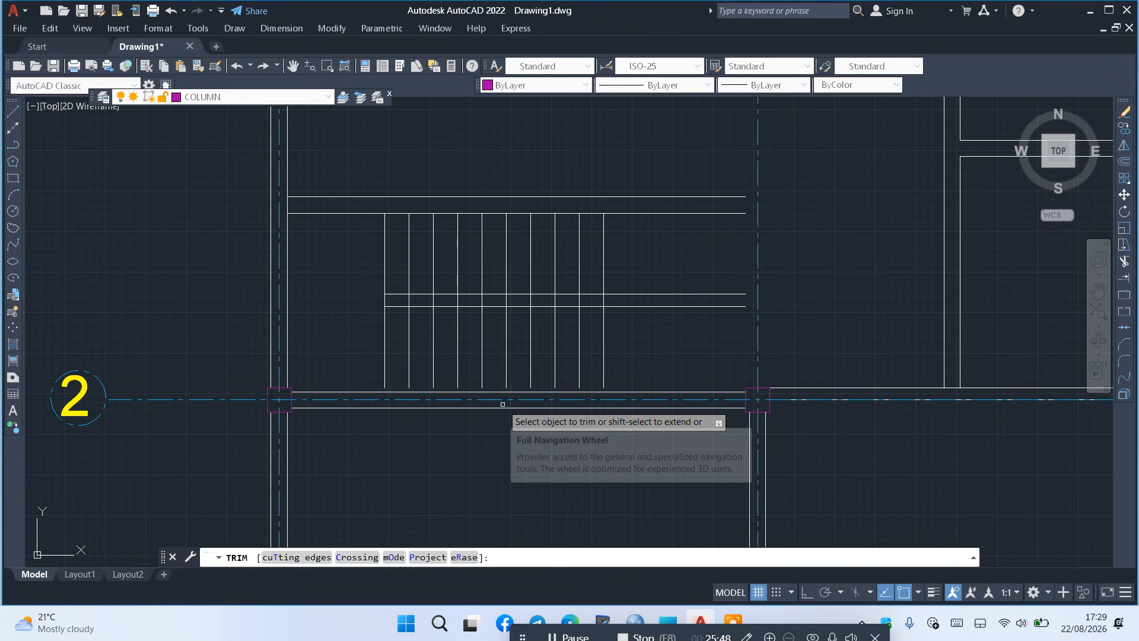
pyautogui.moveTo(633, 345); pyautogui.dragTo(516, 352)
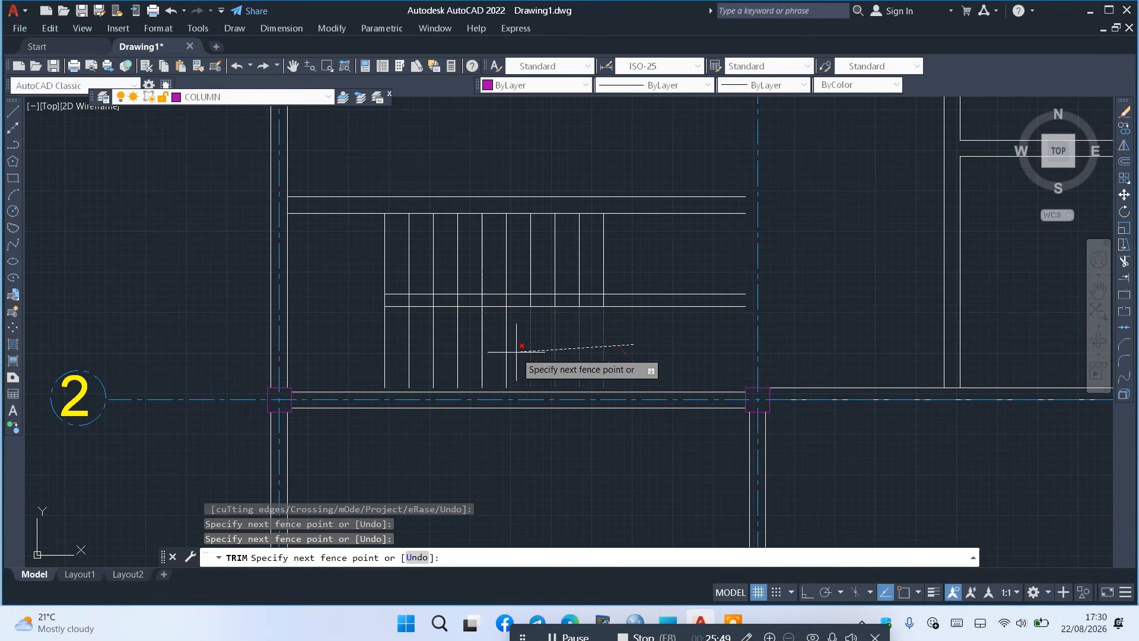
pyautogui.click(638, 290)
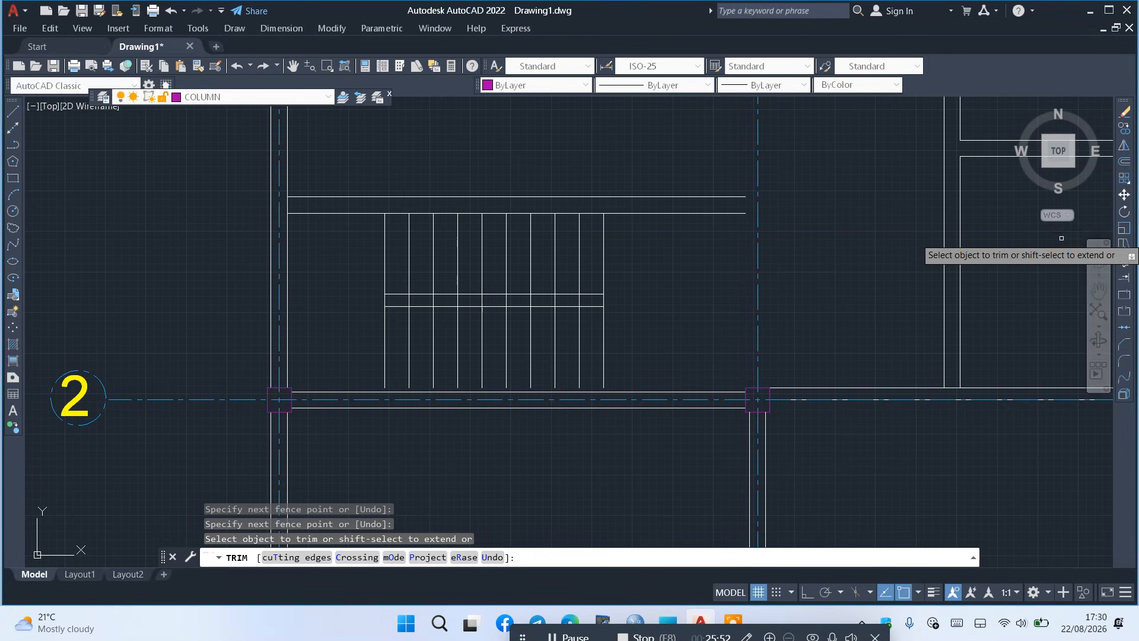
# Extend all tread lines down to the grid line 2 wall, and the last one up to the interior wall's upper line
pyautogui.click(1123, 279)
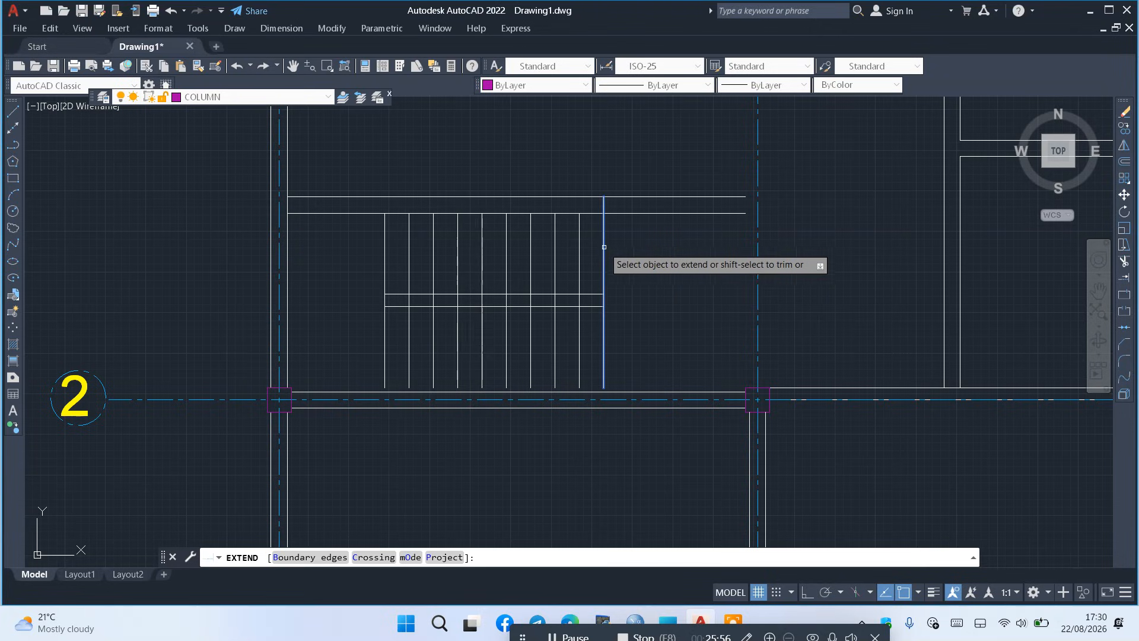
pyautogui.click(635, 345)
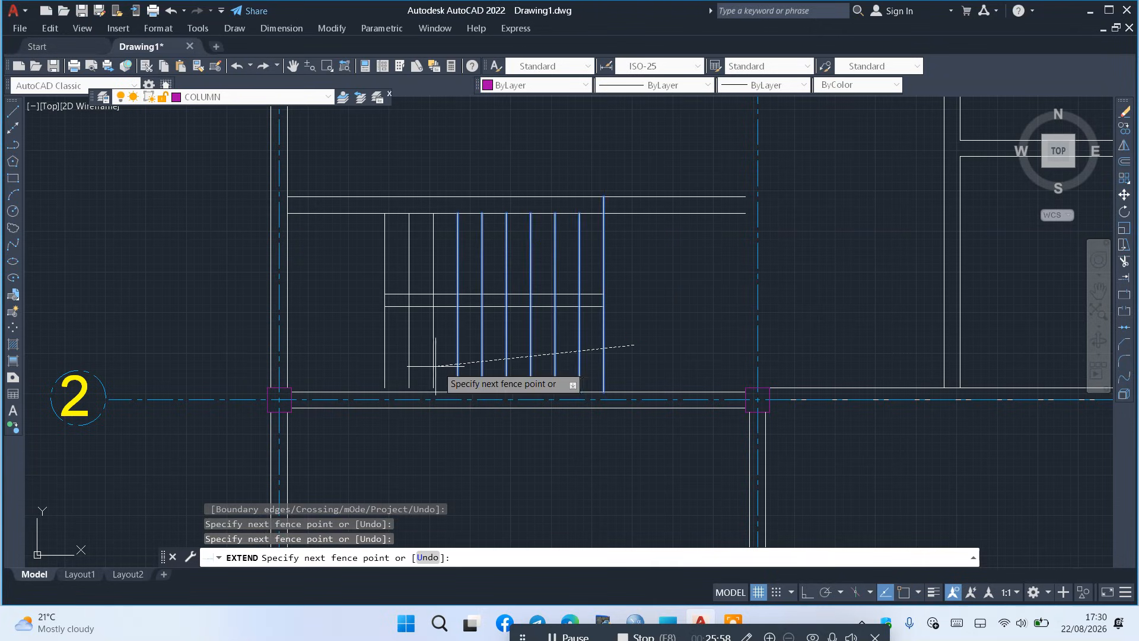
pyautogui.click(377, 369)
pyautogui.press('Return')
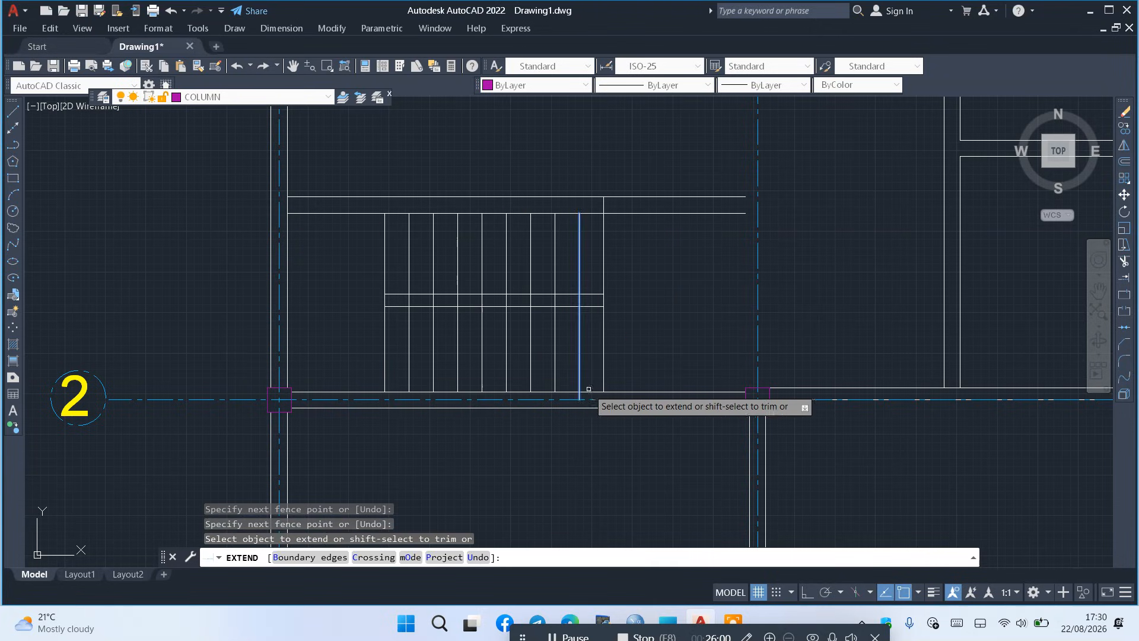
# Trim both lines of the horizontal interior wall beyond the last tread line towards grid line B
pyautogui.click(1120, 261)
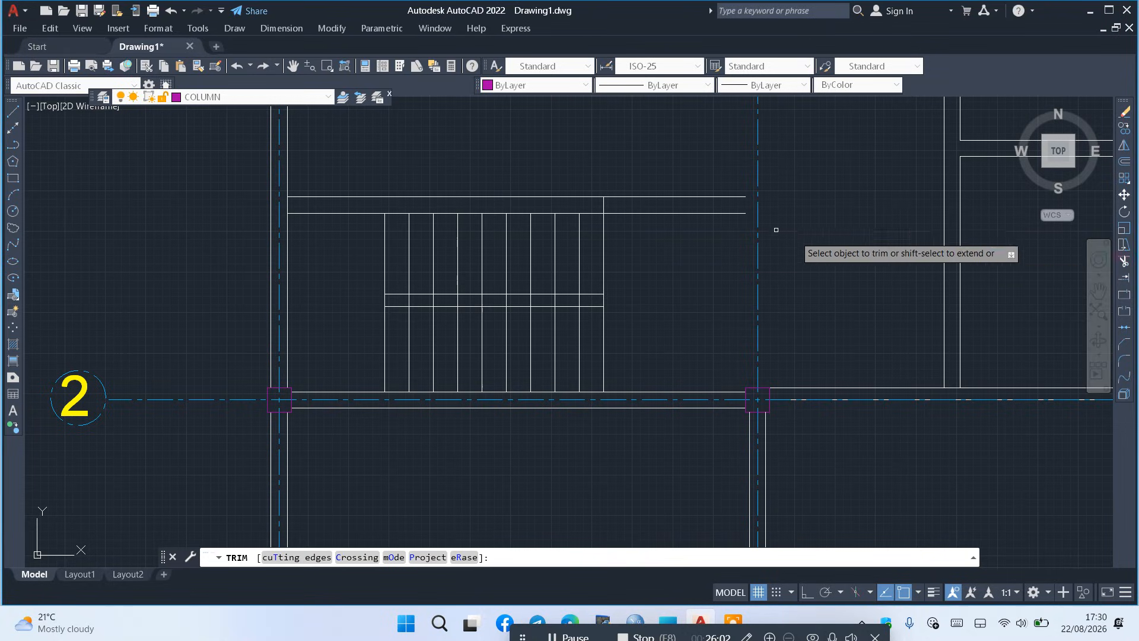
pyautogui.moveTo(684, 163); pyautogui.dragTo(673, 232)
pyautogui.scroll(-1, 630, 283)
pyautogui.scroll(-3, 629, 282)
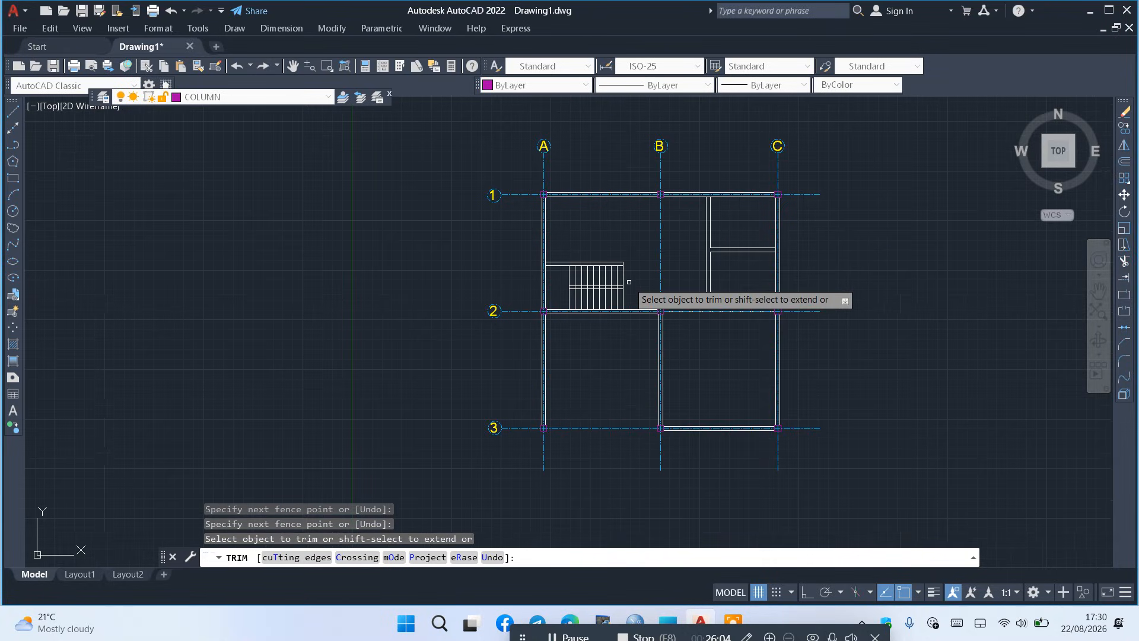
pyautogui.rightClick(632, 286)
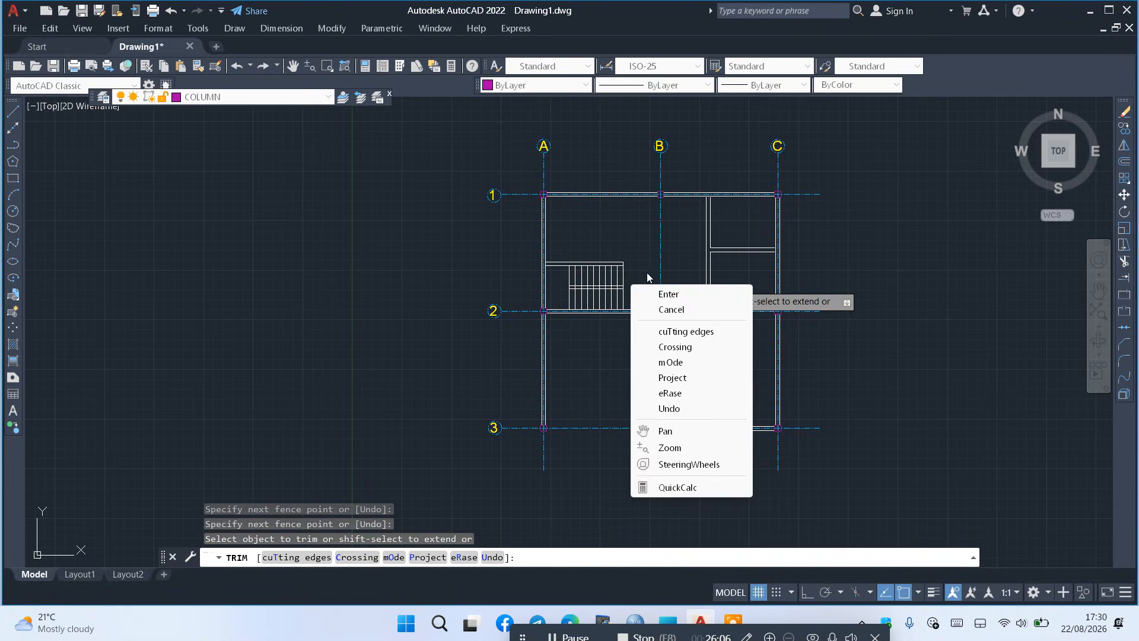
pyautogui.click(647, 278)
# Trim the tread lines inside the gap between the two middle horizontal lines, separating the two stair flights
pyautogui.scroll(2, 641, 272)
pyautogui.click(641, 273)
pyautogui.scroll(2, 611, 281)
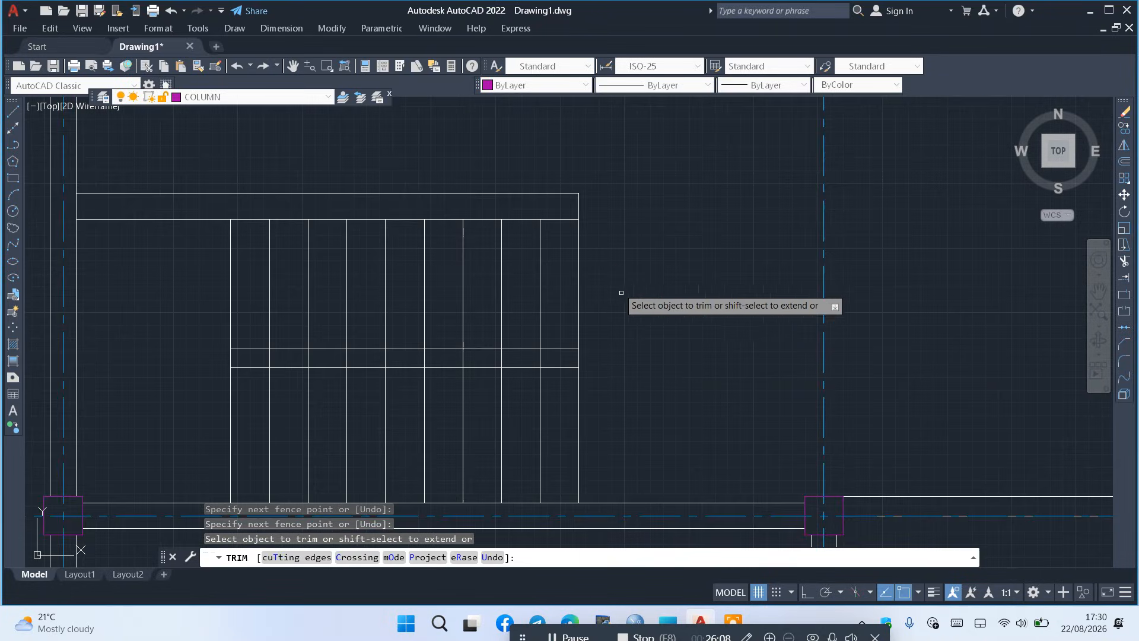
pyautogui.click(593, 352)
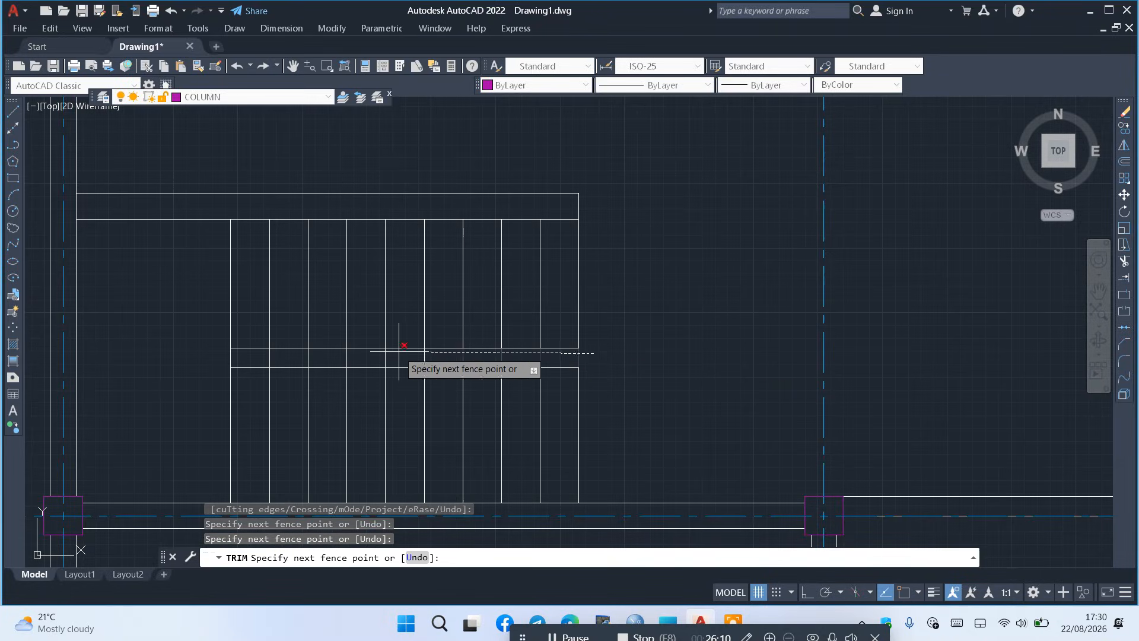
pyautogui.click(262, 355)
pyautogui.press('Return')
pyautogui.scroll(-2, 651, 299)
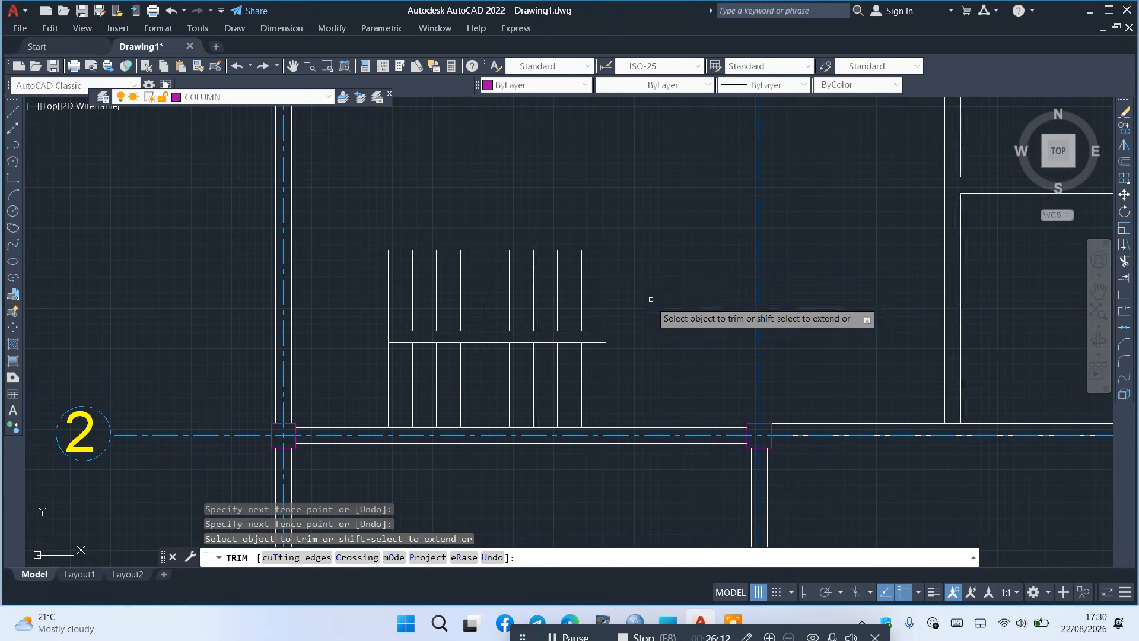
pyautogui.rightClick(650, 299)
pyautogui.click(671, 302)
pyautogui.scroll(-4, 541, 341)
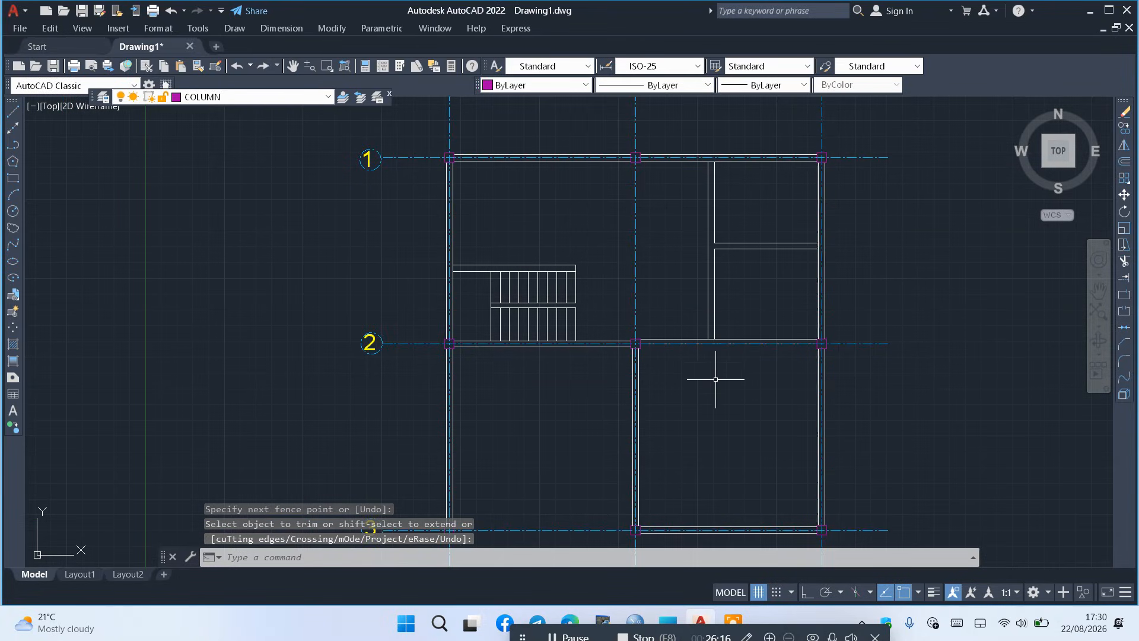
# Extend the two vertical partition lines between grid lines B and C down to grid line 2
pyautogui.scroll(2, 716, 379)
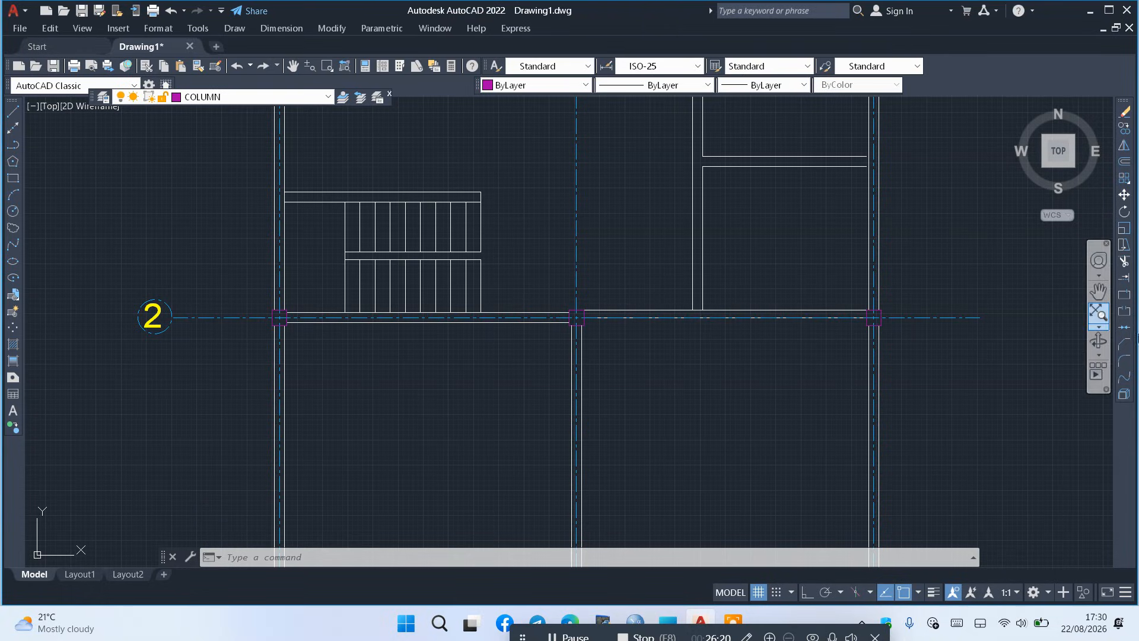
pyautogui.click(1122, 278)
pyautogui.moveTo(732, 275); pyautogui.dragTo(670, 298)
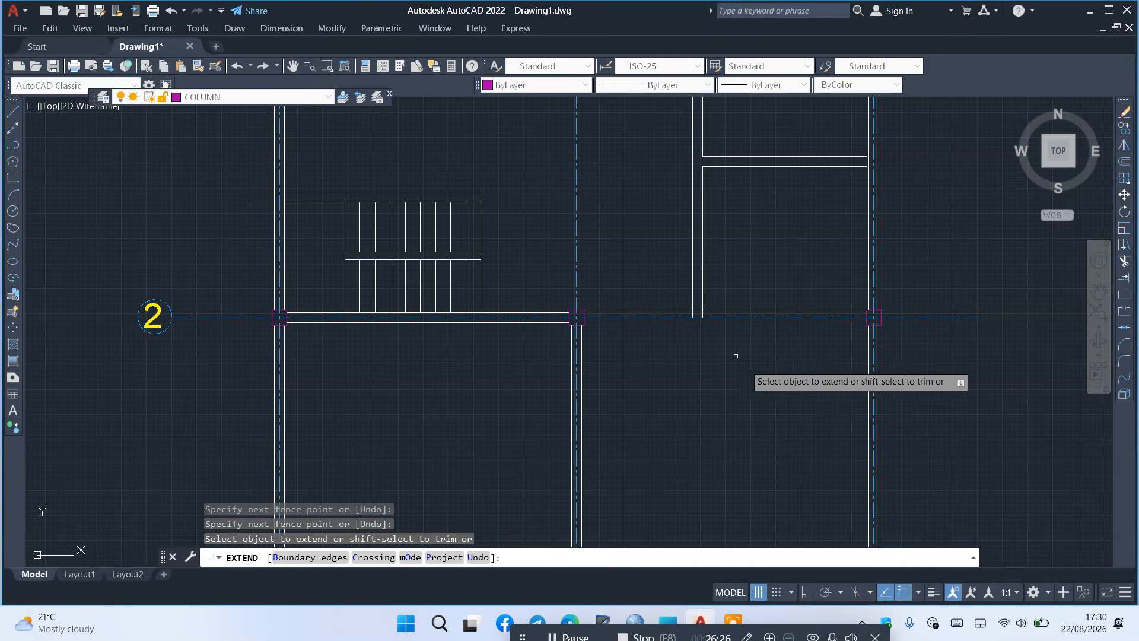
pyautogui.click(657, 309)
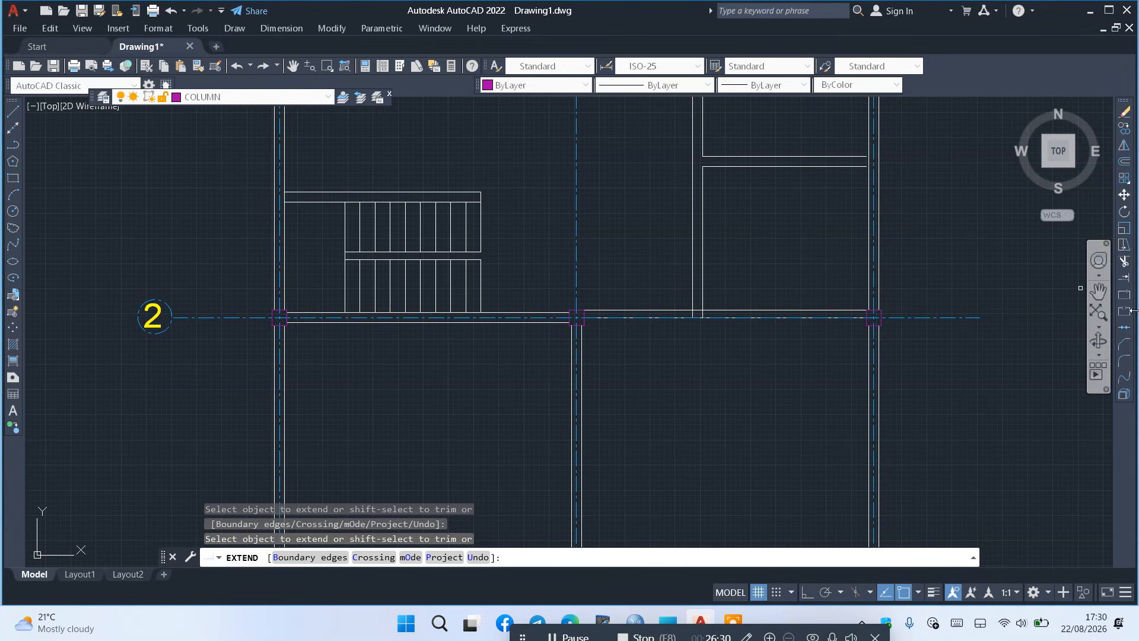
# Trim the upper wall line along grid line 2 between the grid line B column and the vertical partition
pyautogui.click(1130, 258)
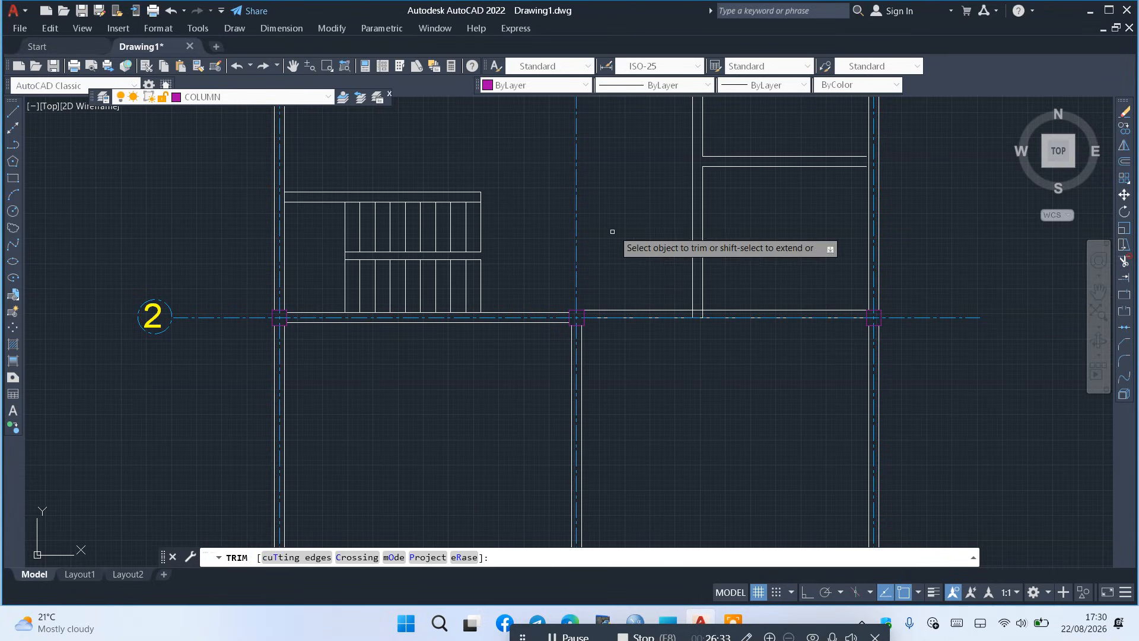
pyautogui.click(656, 308)
pyautogui.scroll(8, 652, 326)
pyautogui.scroll(-6, 652, 328)
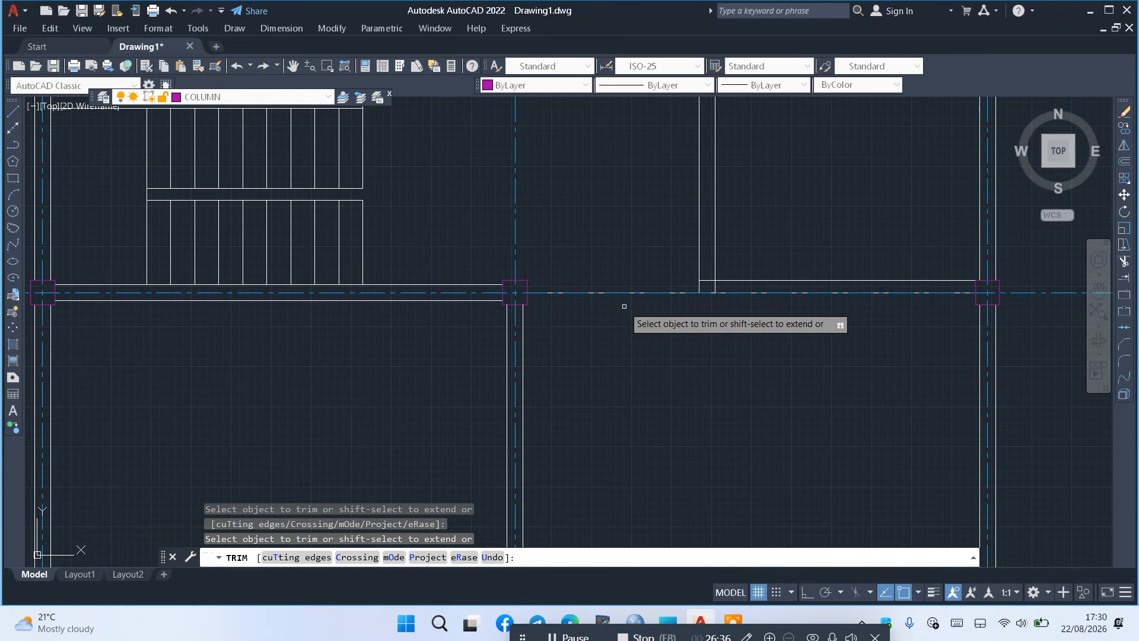
pyautogui.scroll(-2, 666, 382)
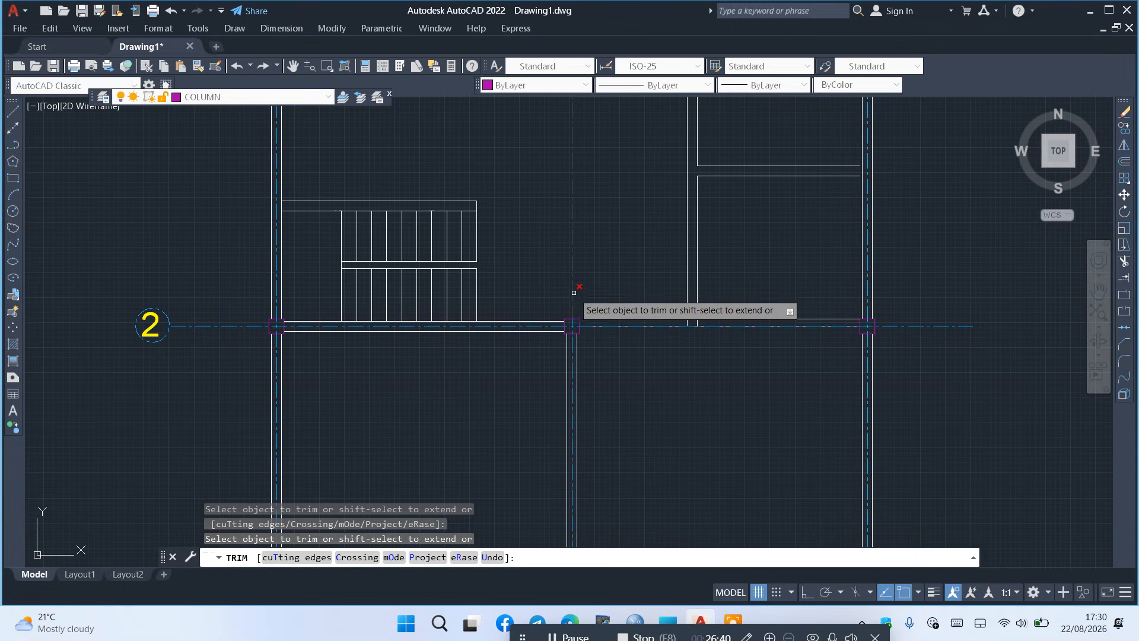
pyautogui.press('Escape')
# Turn off the CENTERLINE layer and trim the remaining grid line 2 wall line between the middle column and the vertical partition
pyautogui.click(285, 96)
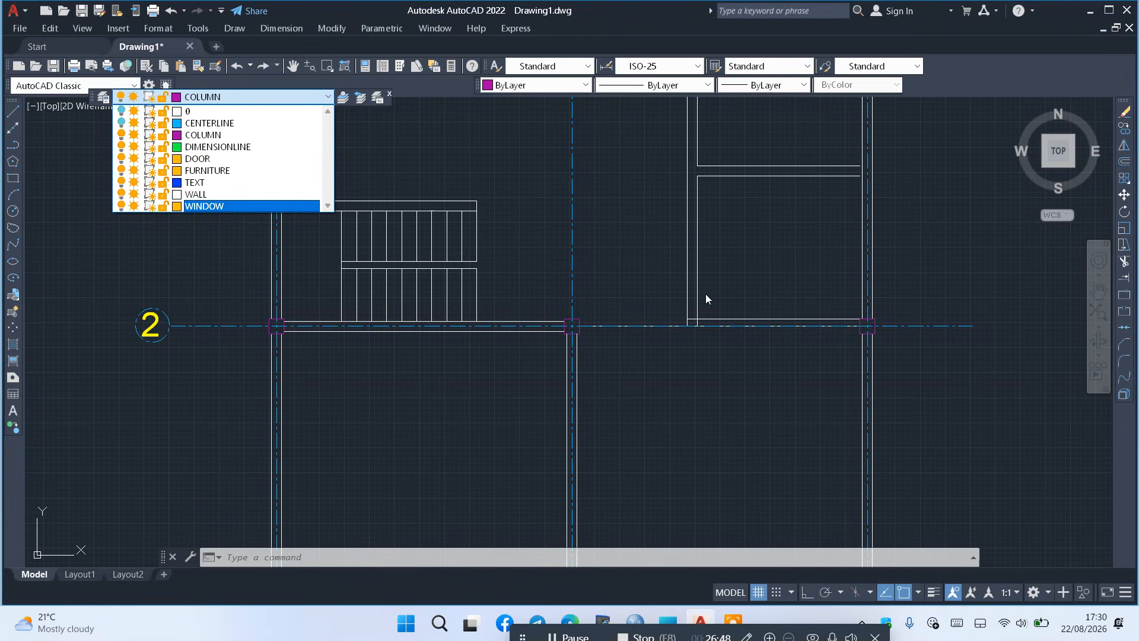
pyautogui.click(522, 255)
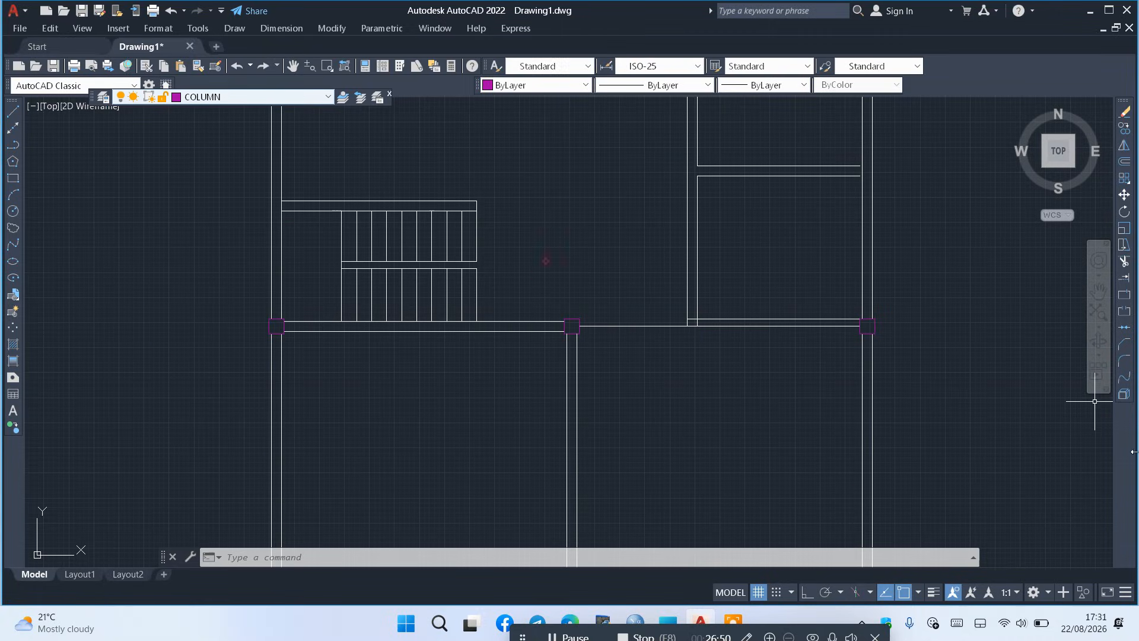
pyautogui.click(1124, 264)
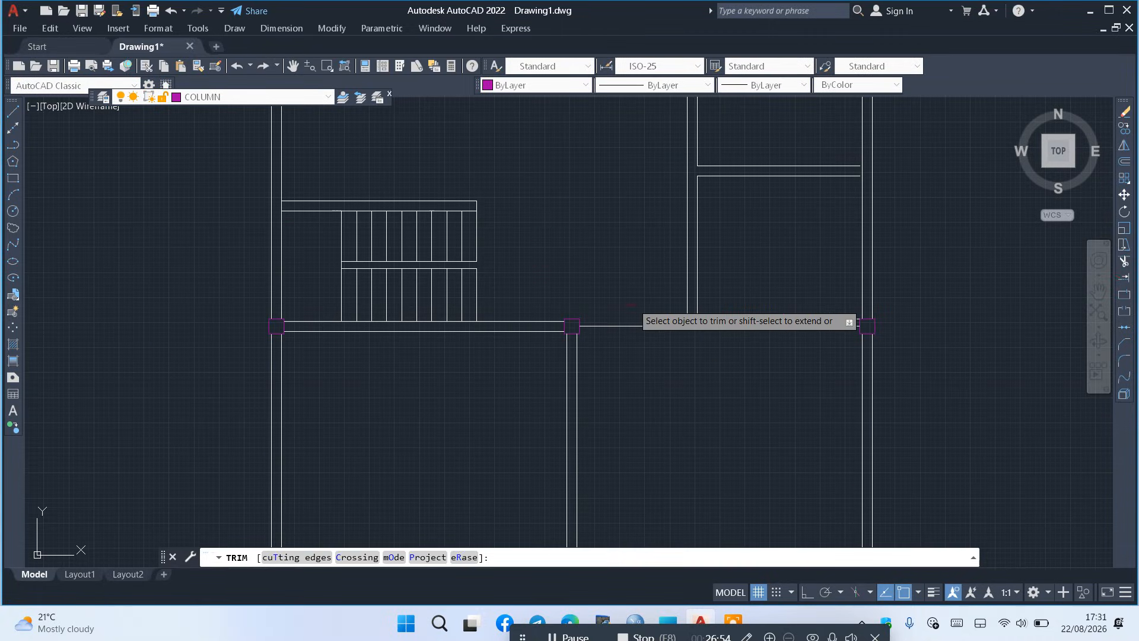
pyautogui.click(634, 304)
pyautogui.click(657, 415)
pyautogui.scroll(-5, 712, 456)
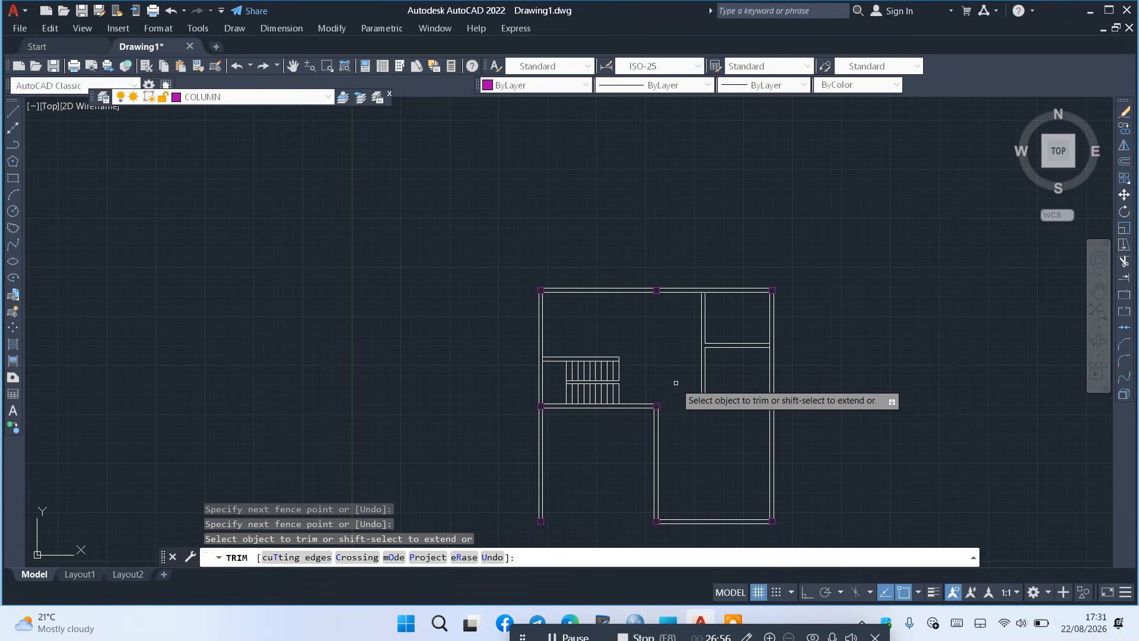
pyautogui.rightClick(802, 373)
pyautogui.click(845, 365)
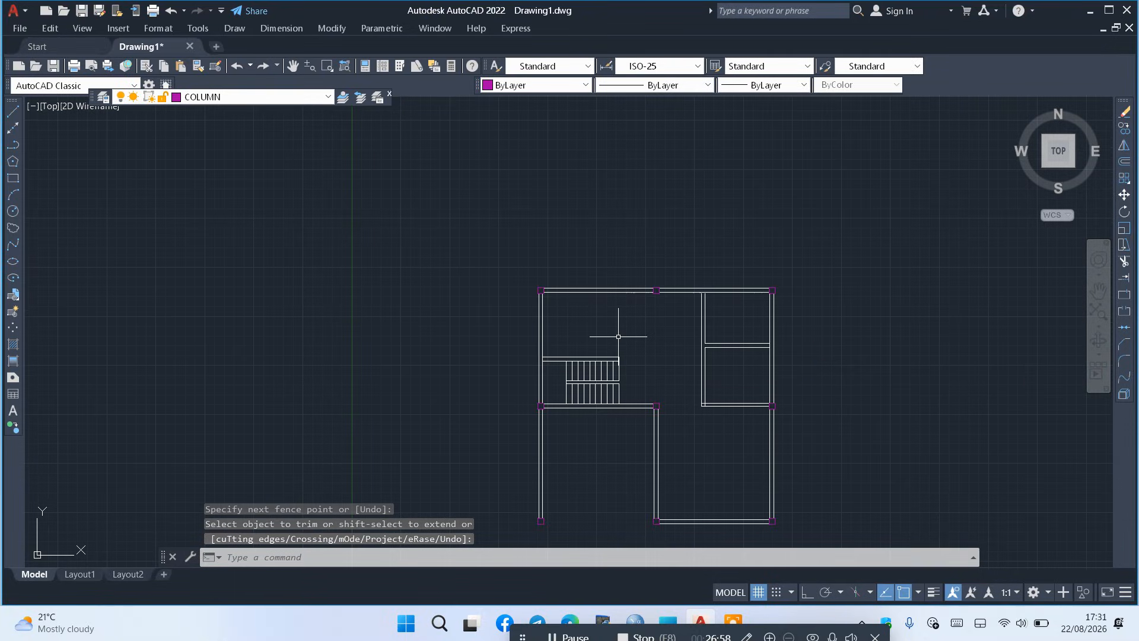
# Try offsetting the left exterior wall's inner line 350 into the upper room, and undo the offset
pyautogui.scroll(4, 606, 324)
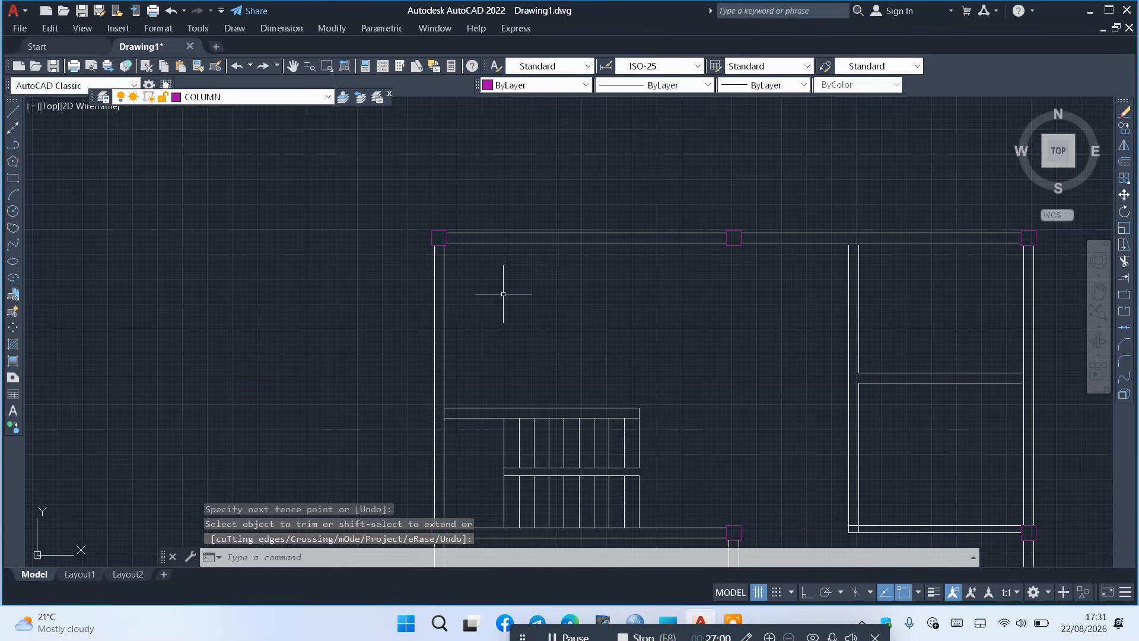
pyautogui.click(1123, 166)
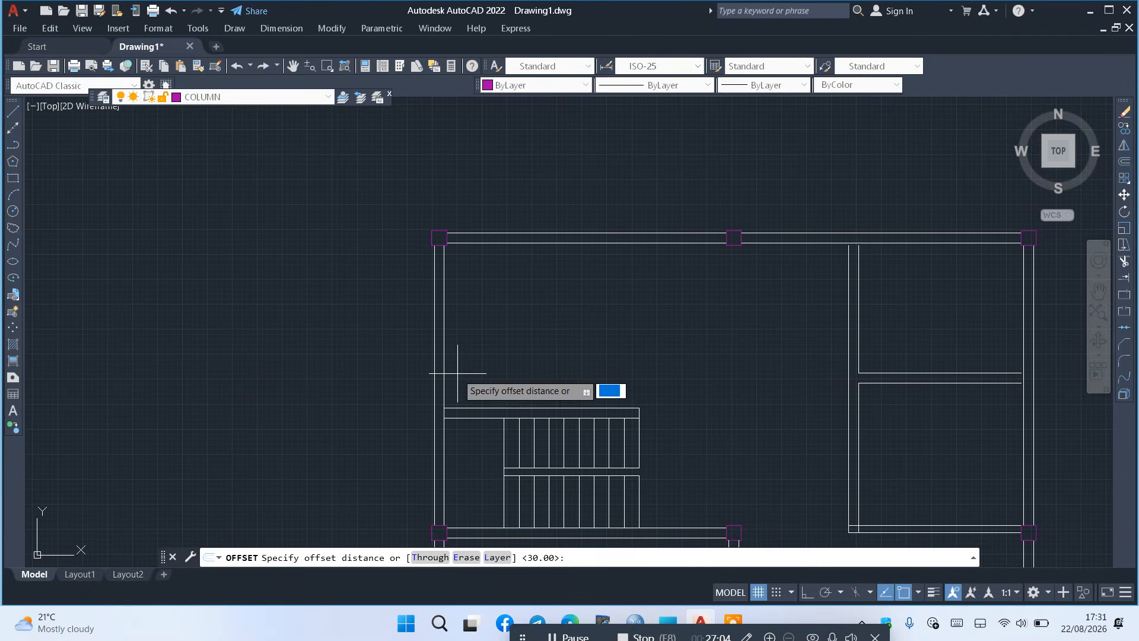
pyautogui.write('350')
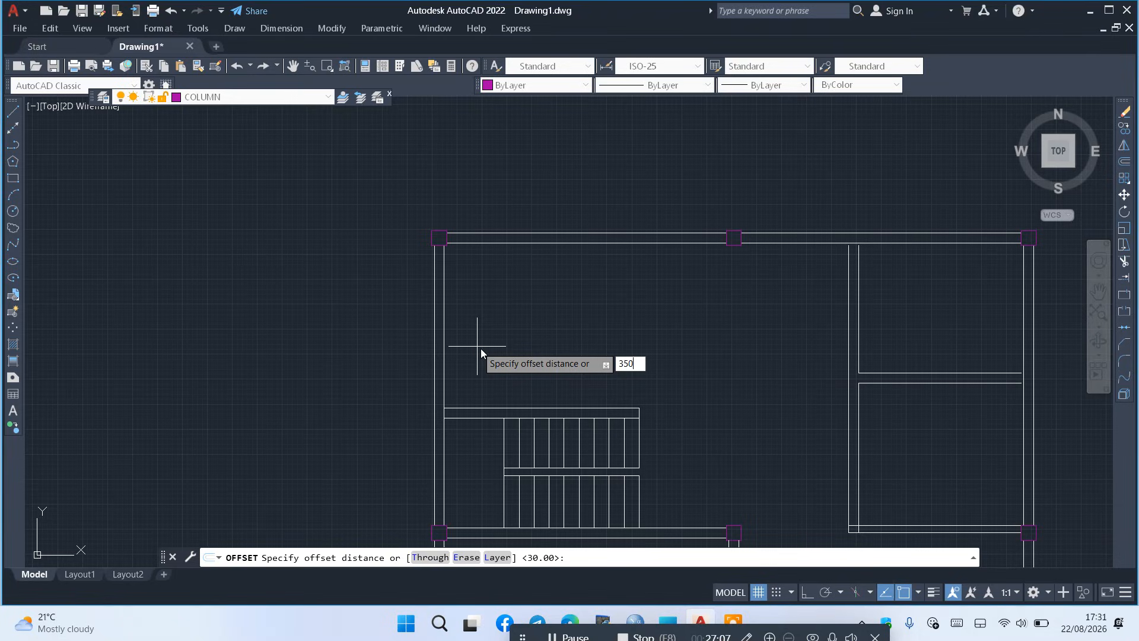
pyautogui.press('Return')
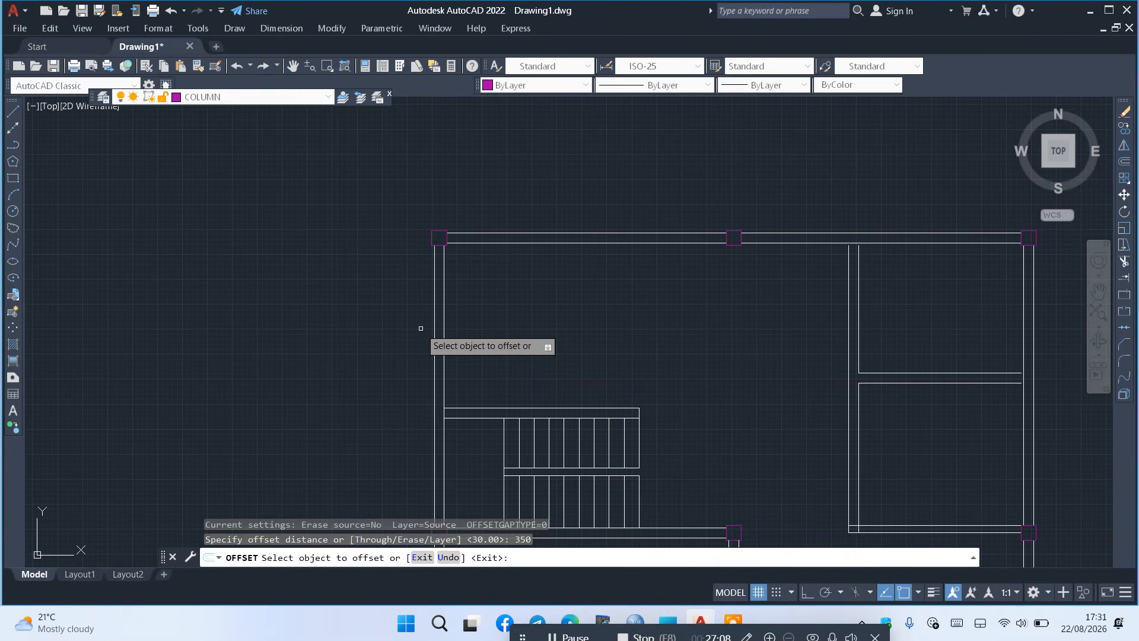
pyautogui.click(445, 304)
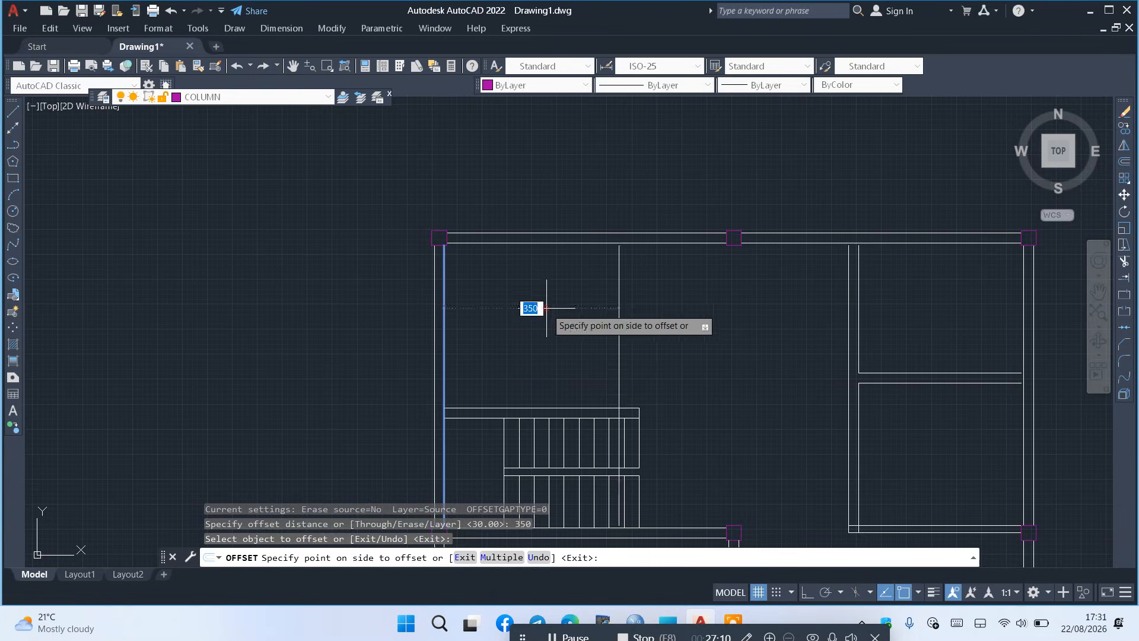
pyautogui.click(623, 311)
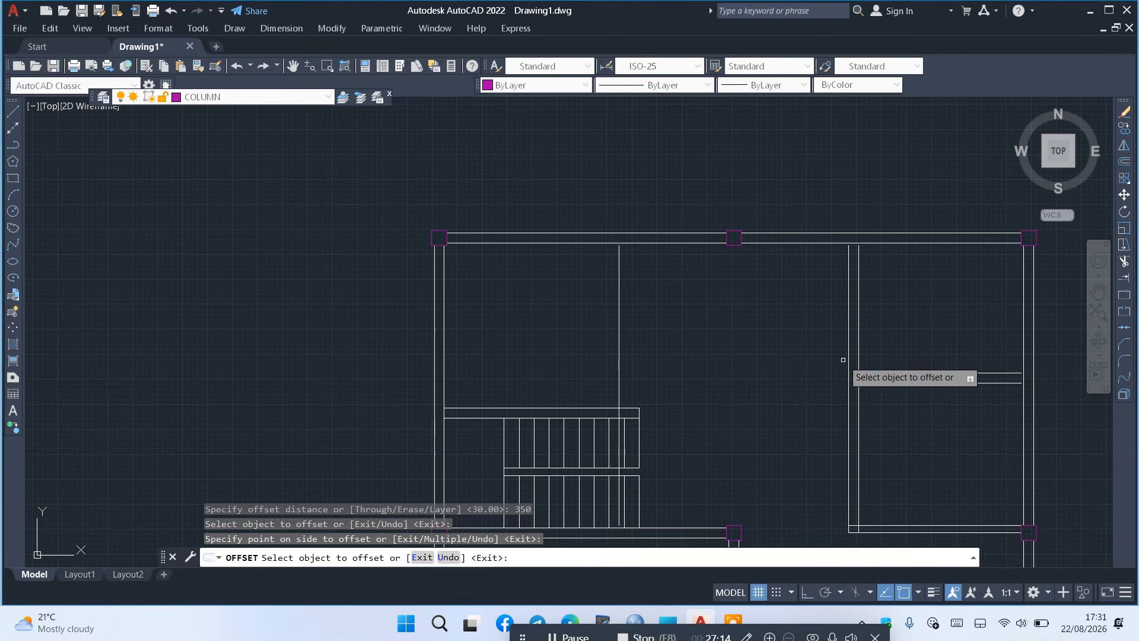
pyautogui.hotkey('ctrl', 'z')
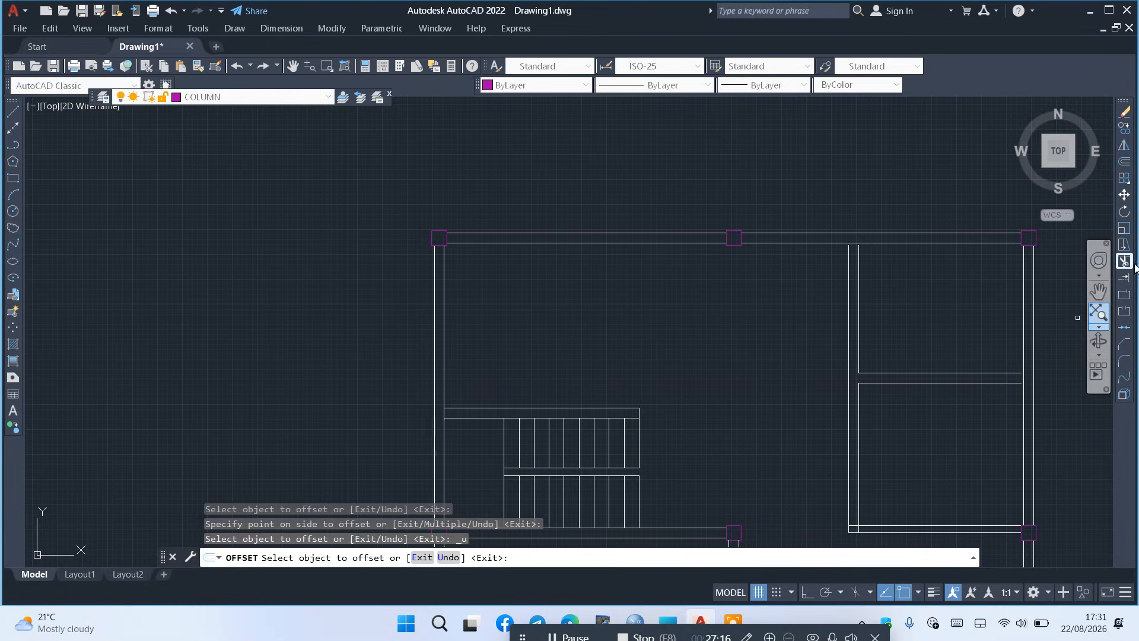
# Offset the inner line of the left exterior wall above the stairs 300 into the room
pyautogui.click(1123, 160)
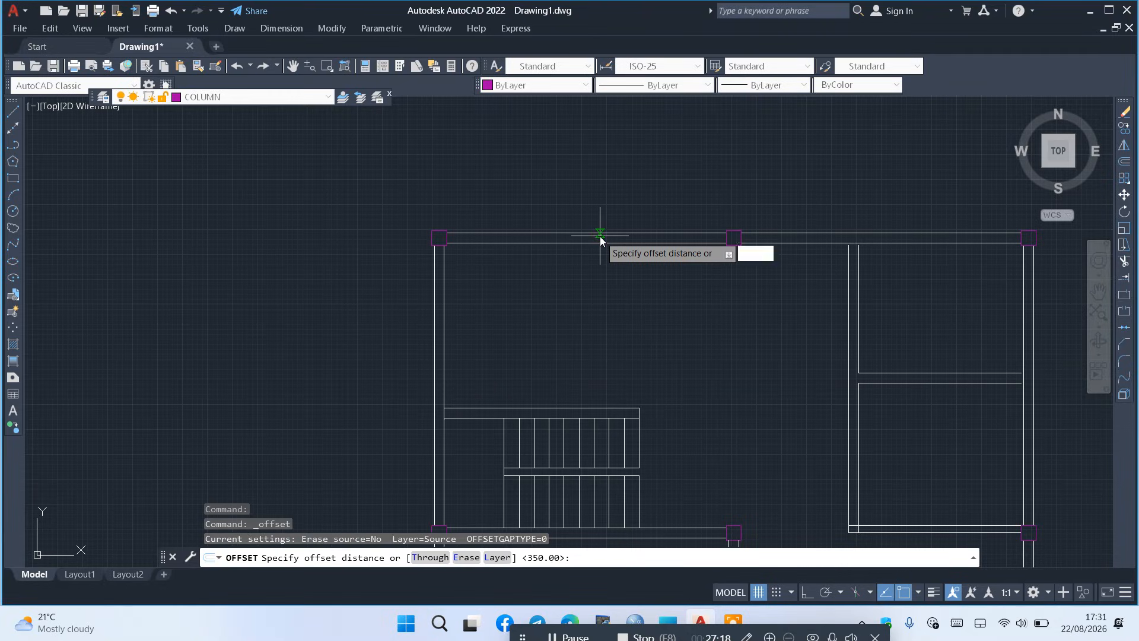
pyautogui.write('300')
pyautogui.press('Return')
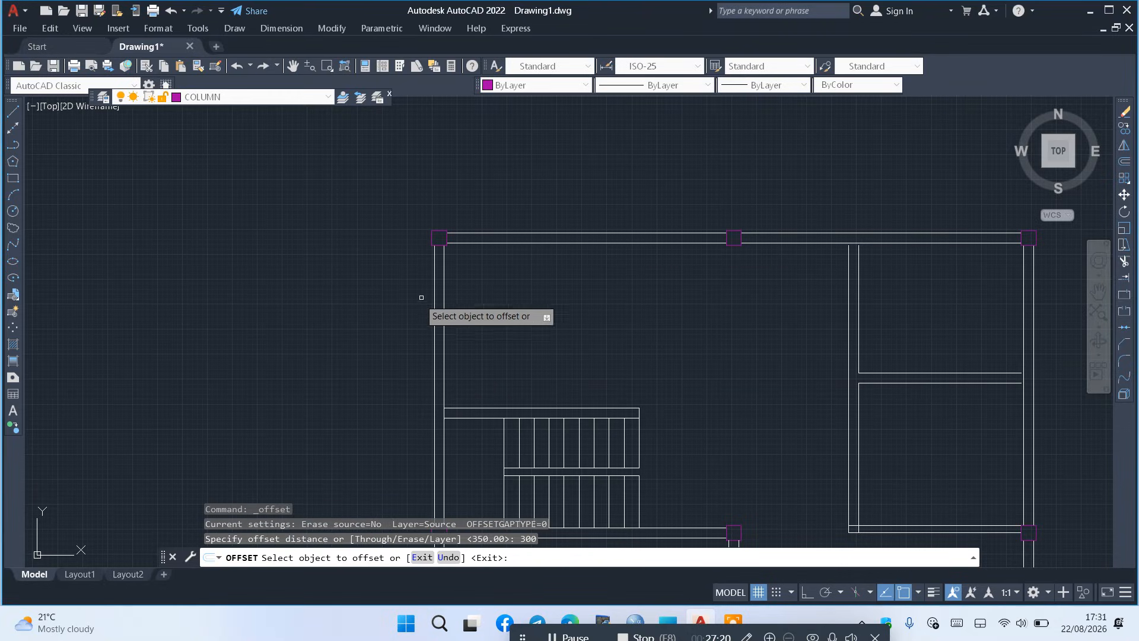
pyautogui.click(440, 286)
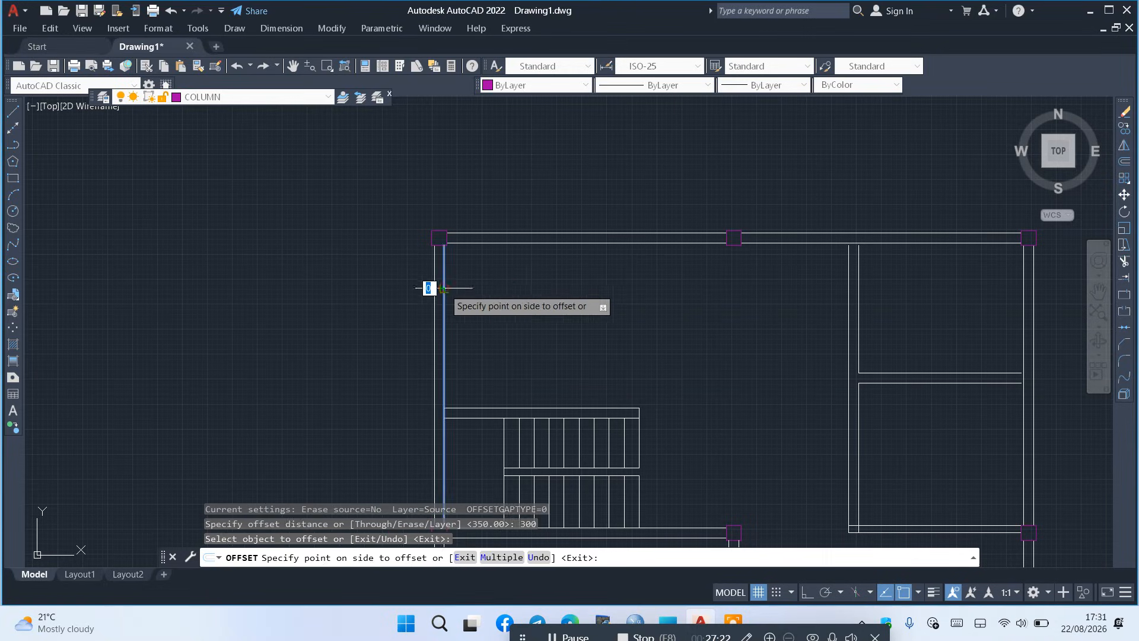
pyautogui.click(754, 296)
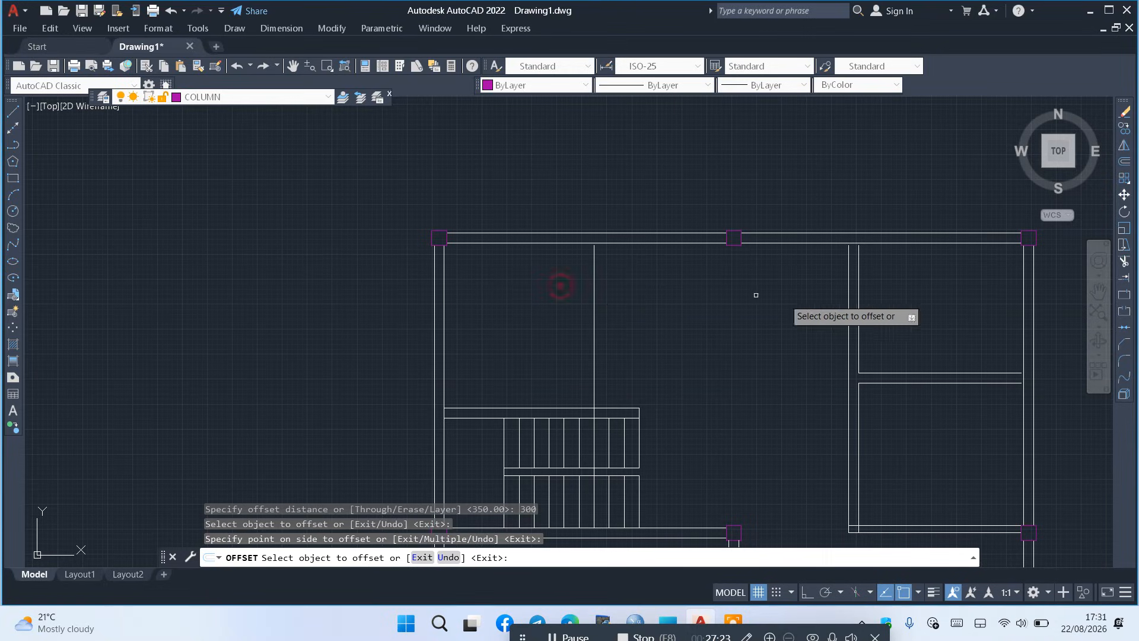
# Trim the new vertical line where it crosses the horizontal wall above the stairs
pyautogui.click(1124, 262)
pyautogui.scroll(4, 669, 448)
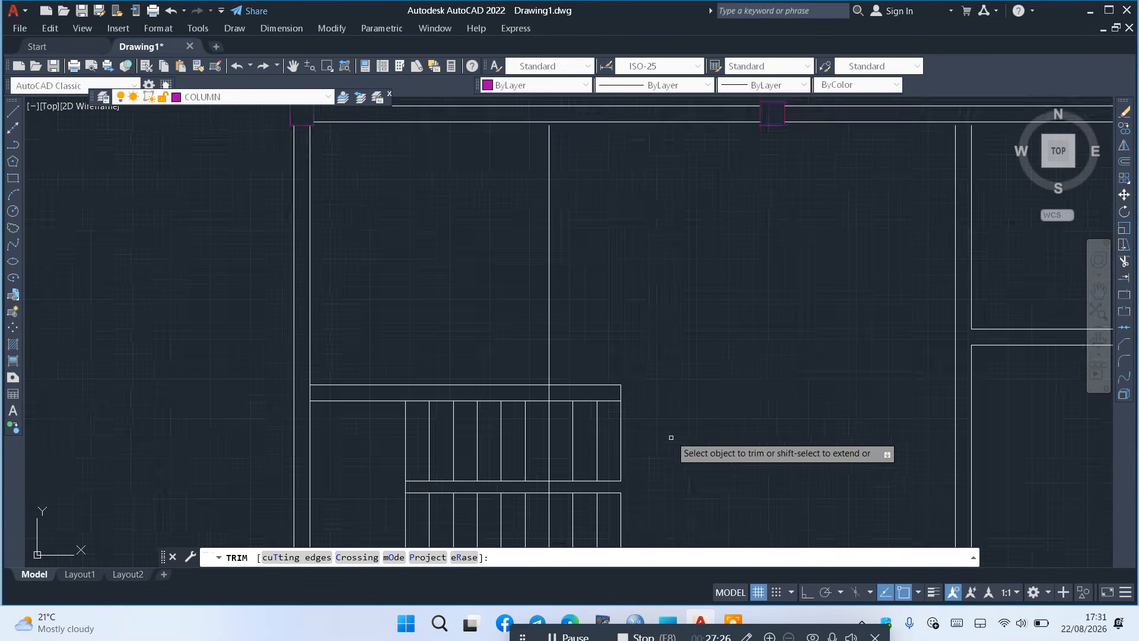
pyautogui.click(479, 383)
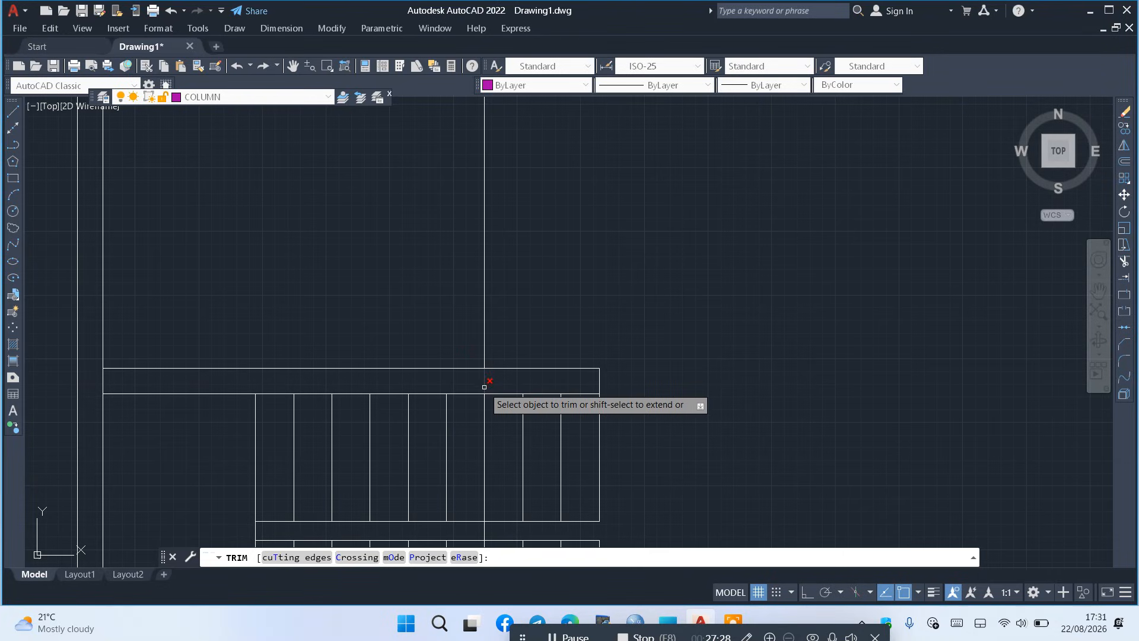
pyautogui.press('Return')
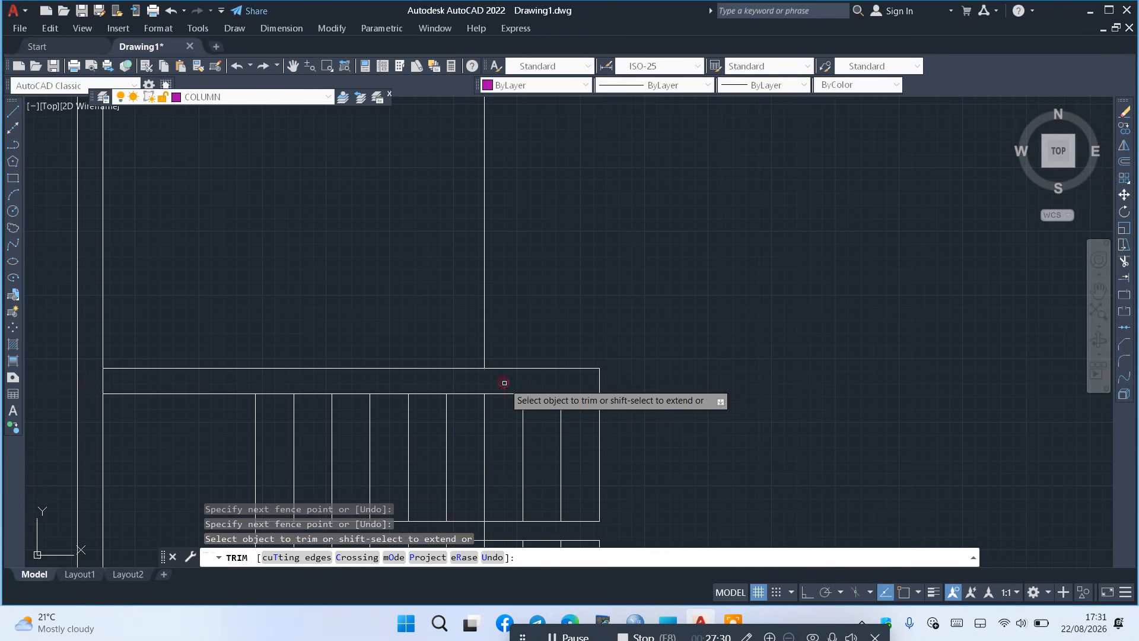
pyautogui.rightClick(528, 351)
pyautogui.click(546, 357)
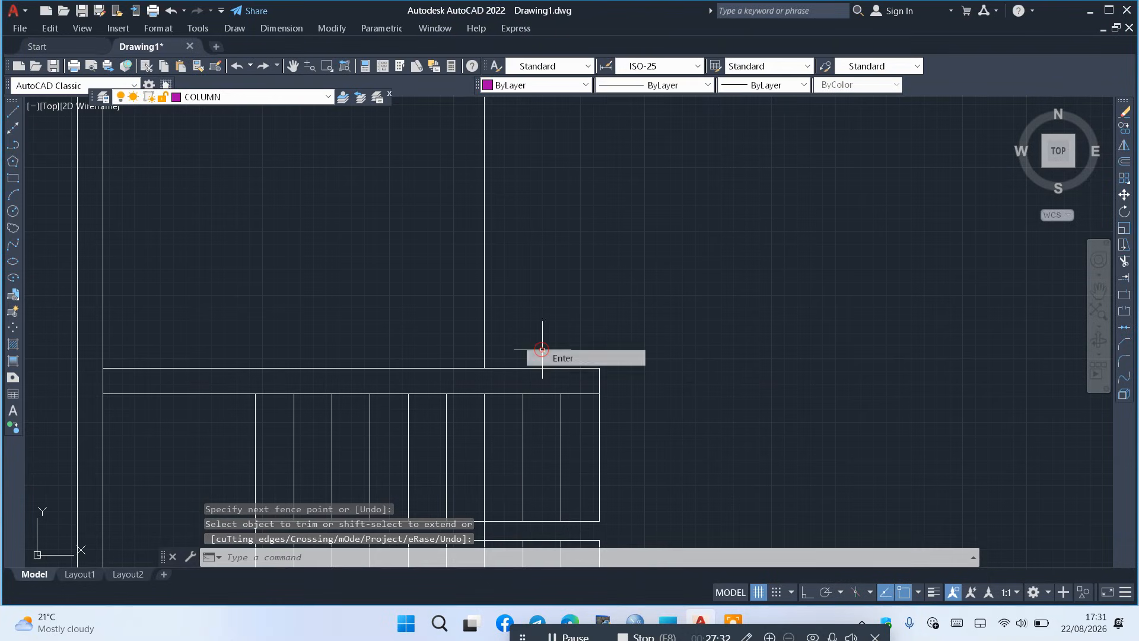
# Offset the new vertical partition line 15 towards the left exterior wall to give the partition its thickness
pyautogui.click(1123, 161)
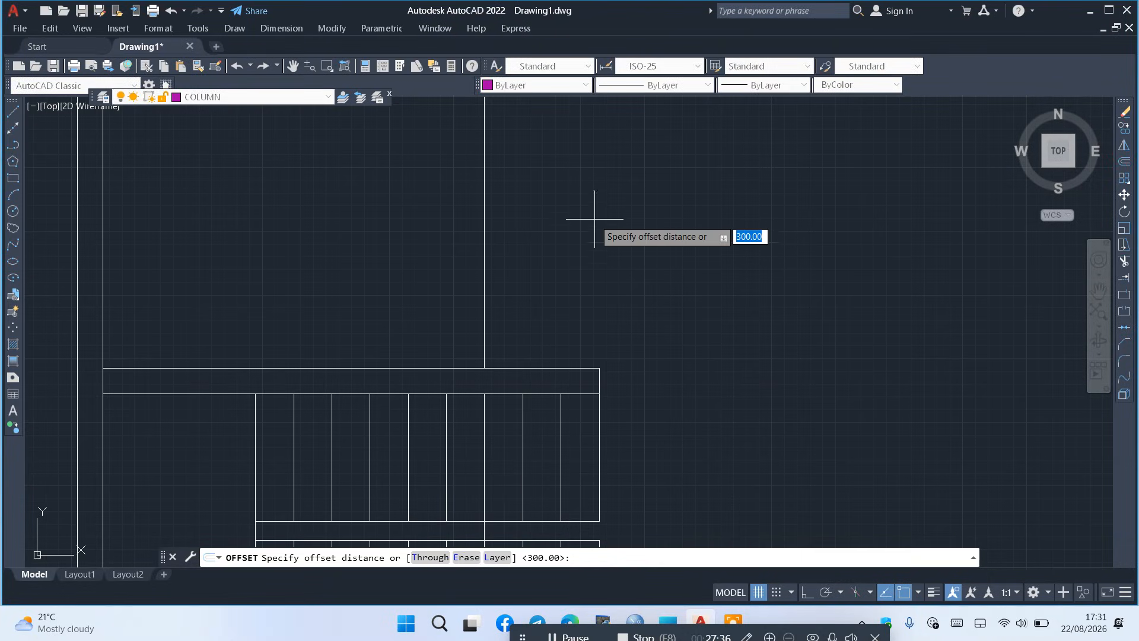
pyautogui.write('15')
pyautogui.press('Return')
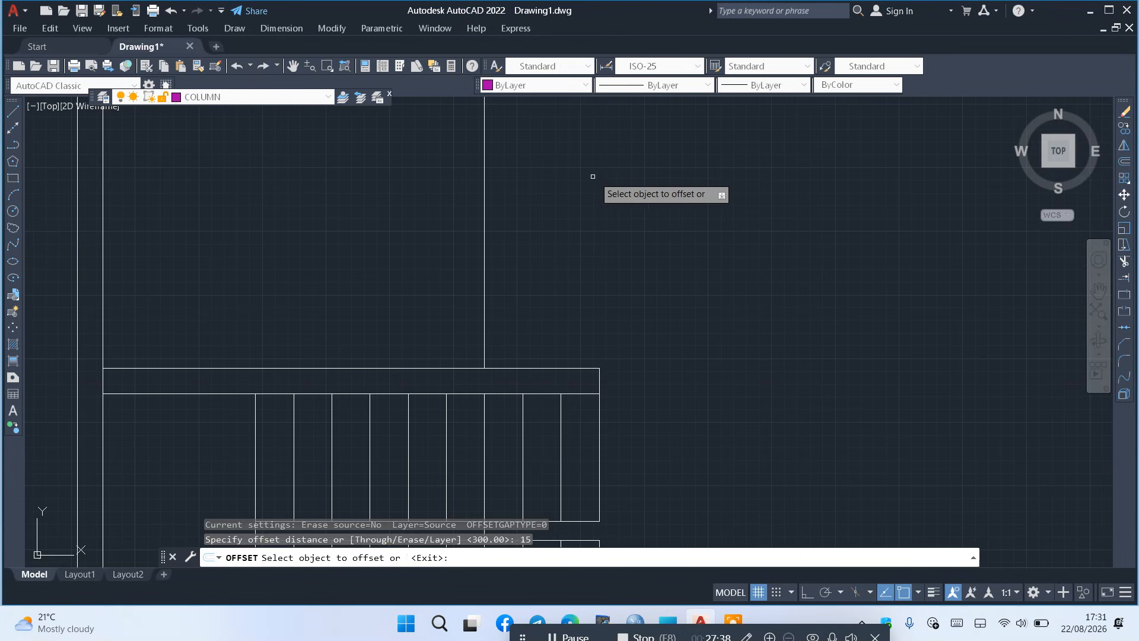
pyautogui.scroll(-5, 611, 353)
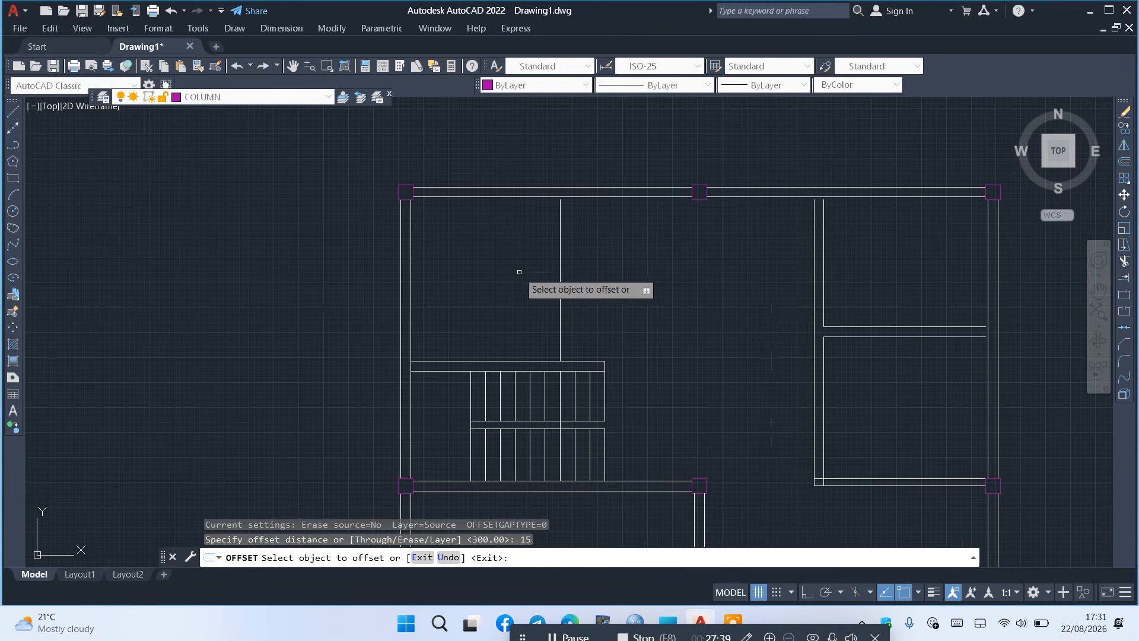
pyautogui.click(561, 252)
pyautogui.click(541, 247)
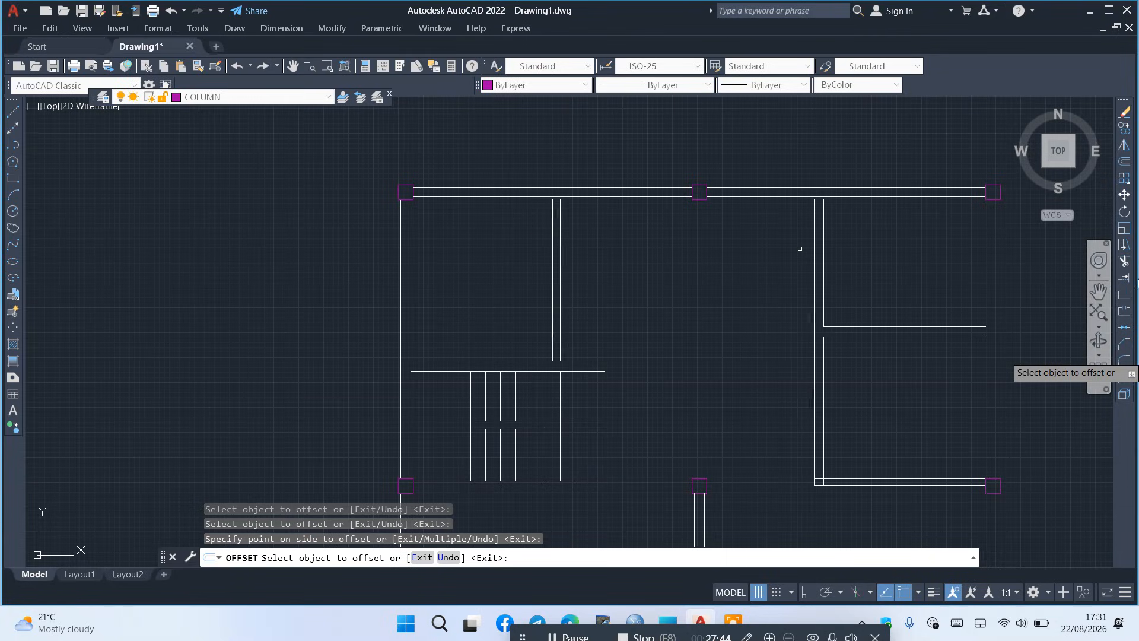
# Extend both lines of the new vertical partition up to the inner line of the top exterior wall
pyautogui.click(1125, 278)
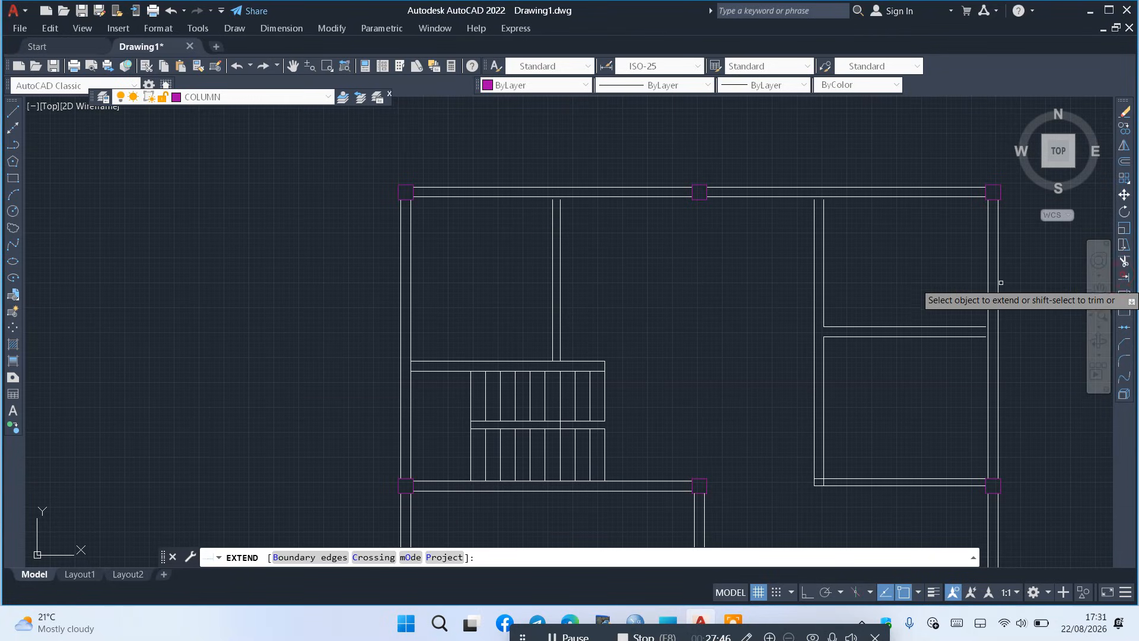
pyautogui.click(561, 249)
pyautogui.click(542, 247)
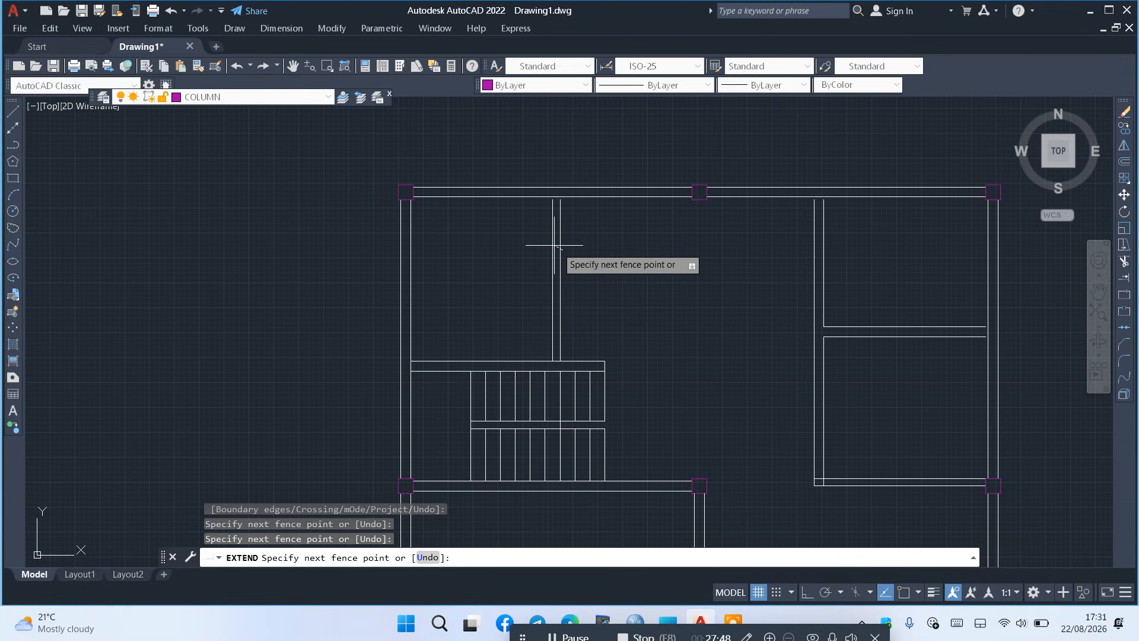
pyautogui.press('Return')
pyautogui.press('Escape')
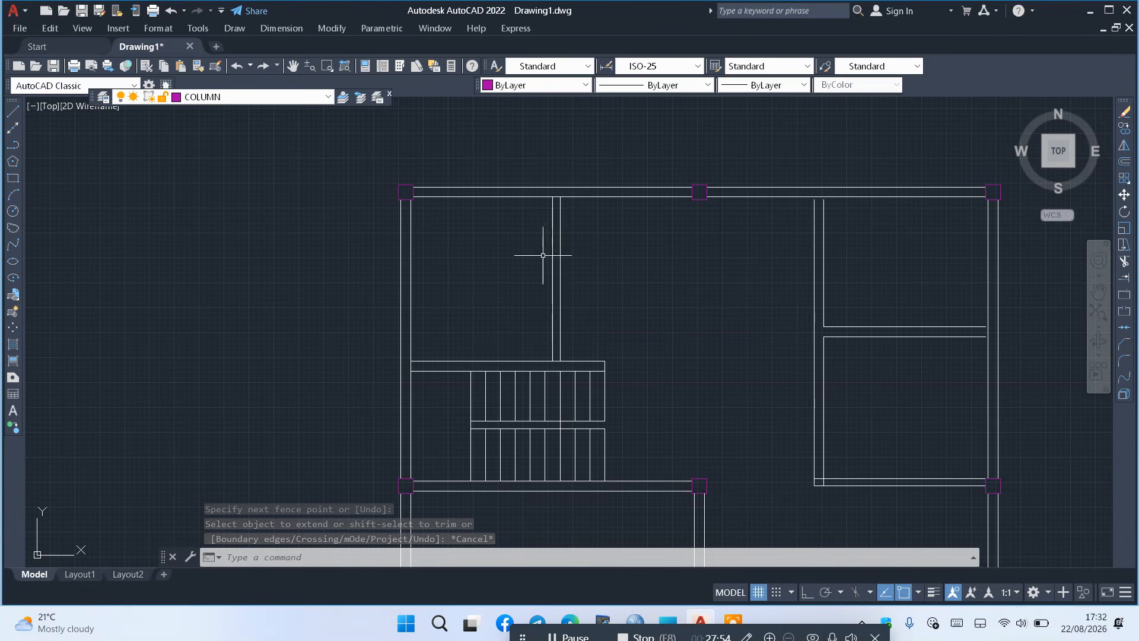
# Offset both lines of the vertical partition above the stairs 250 to the right to form a second partition
pyautogui.click(1122, 162)
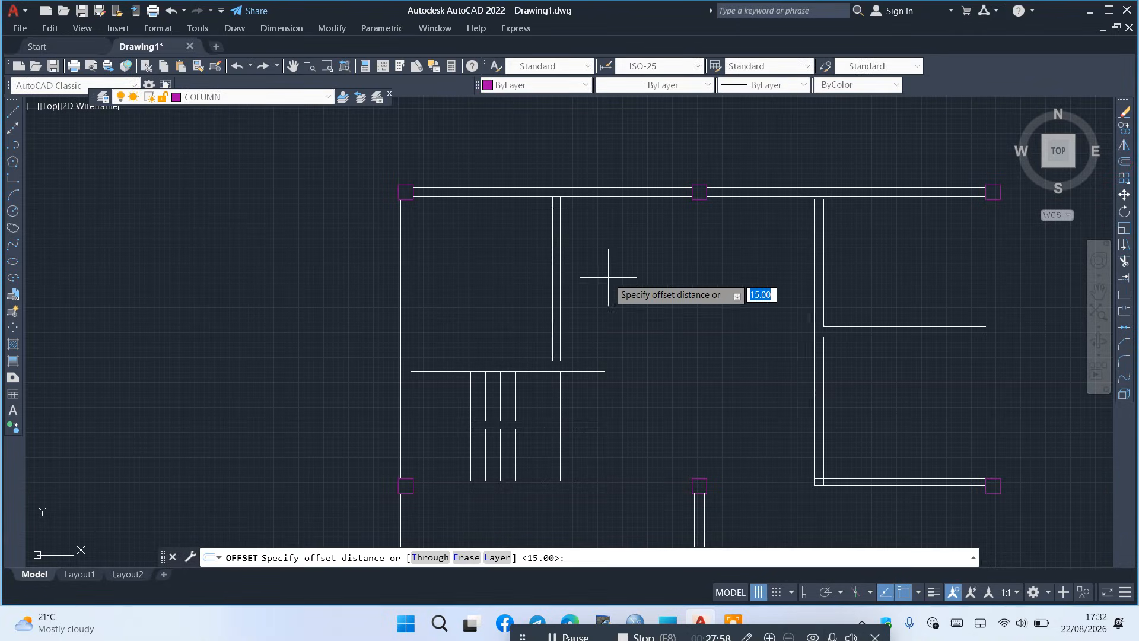
pyautogui.write('250')
pyautogui.press('Return')
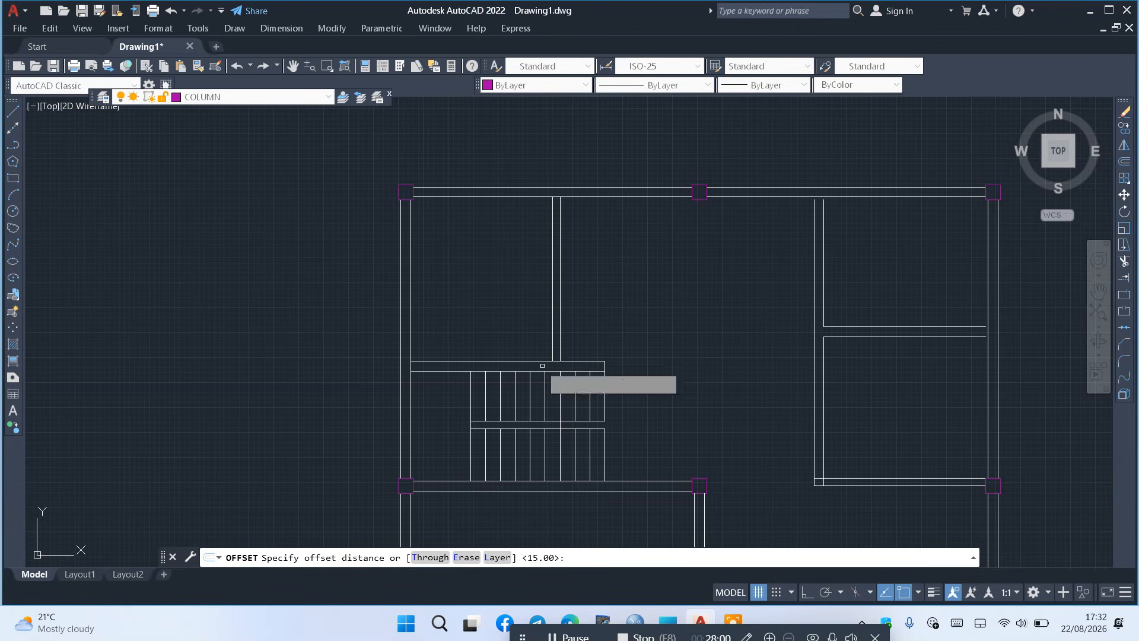
pyautogui.click(561, 264)
pyautogui.click(622, 253)
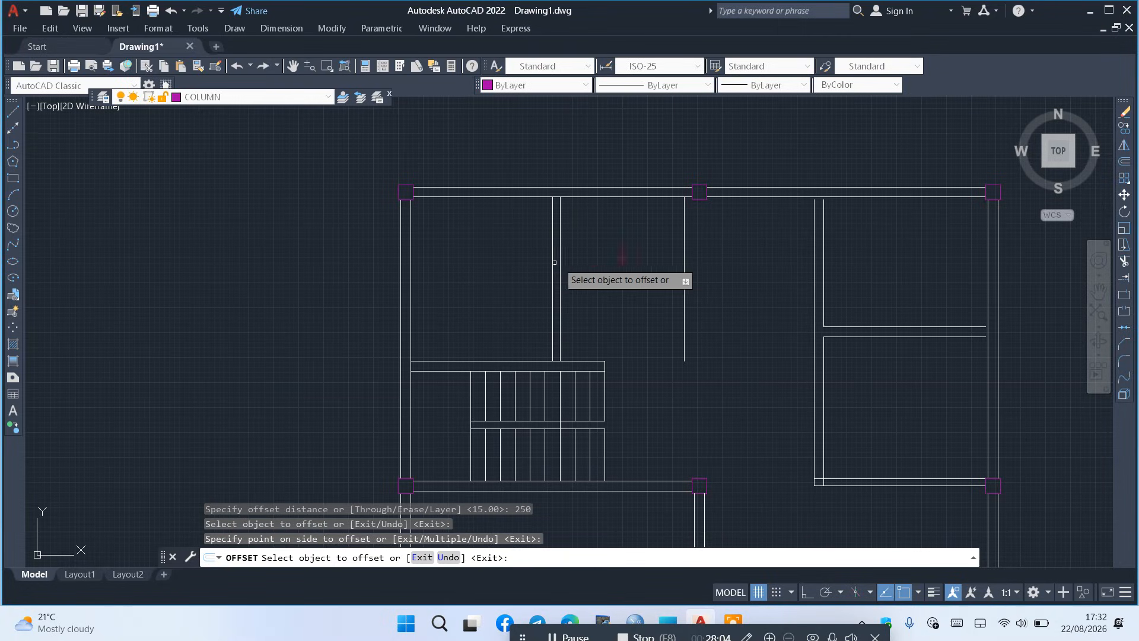
pyautogui.click(544, 262)
pyautogui.click(605, 258)
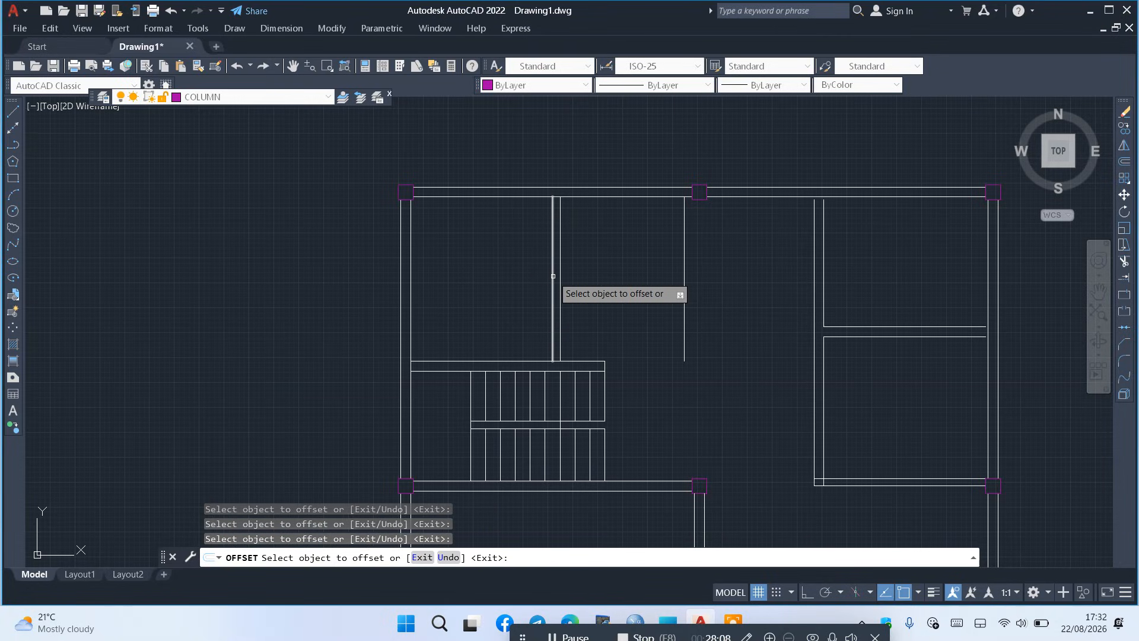
pyautogui.click(552, 276)
pyautogui.click(632, 280)
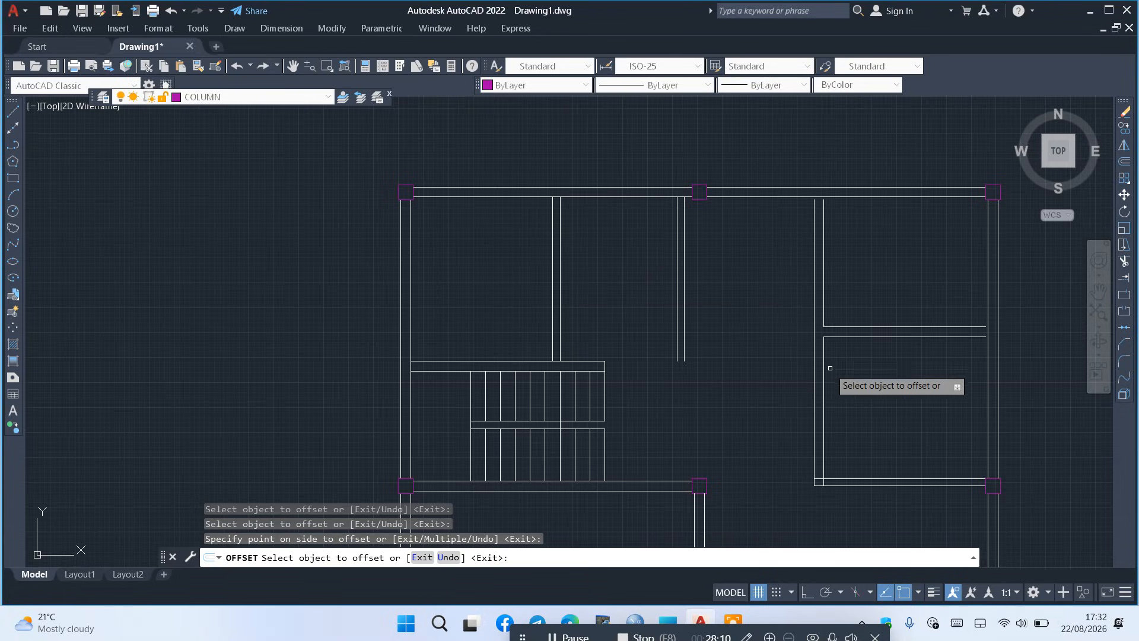
# Offset the top exterior wall's inner line 250 downward and the resulting line 15 upward to form a horizontal partition
pyautogui.click(624, 195)
pyautogui.click(638, 236)
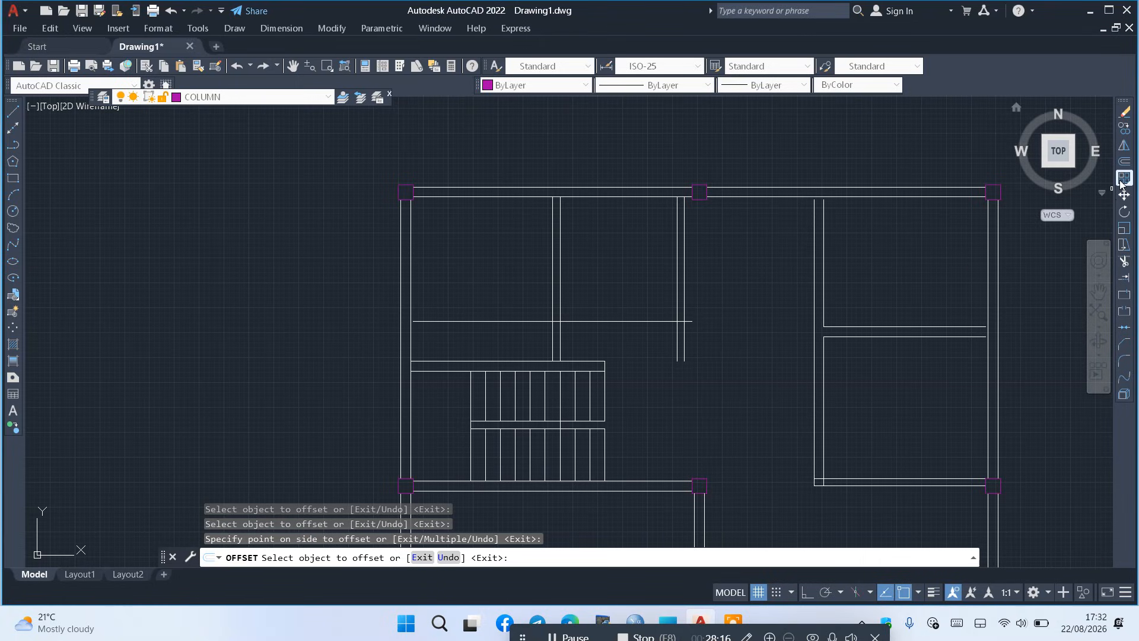
pyautogui.click(1126, 164)
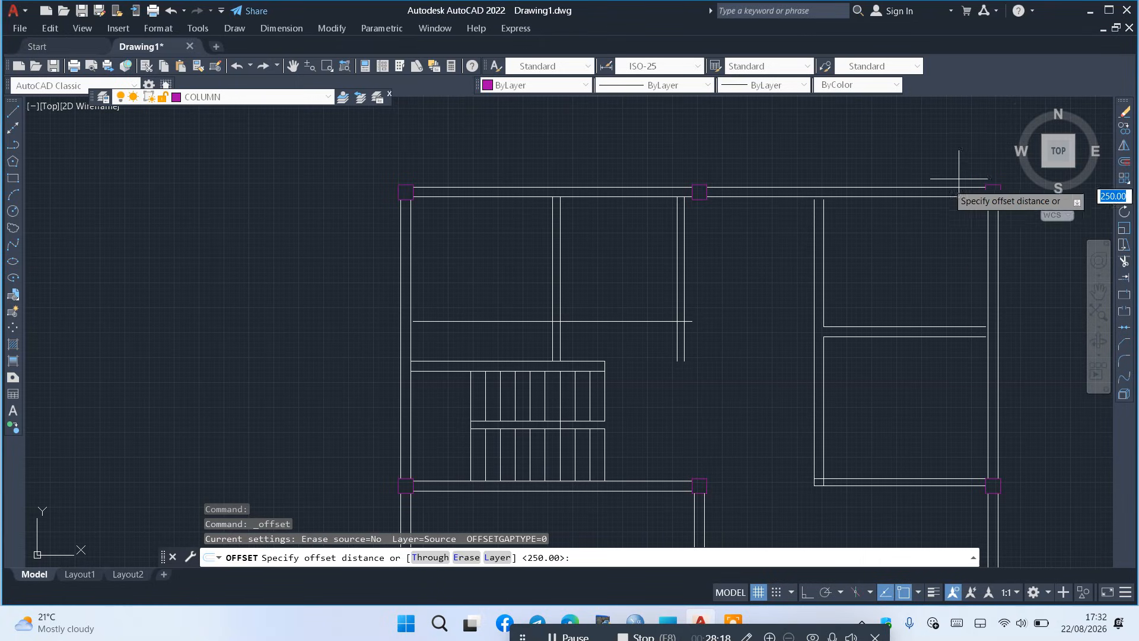
pyautogui.write('1')
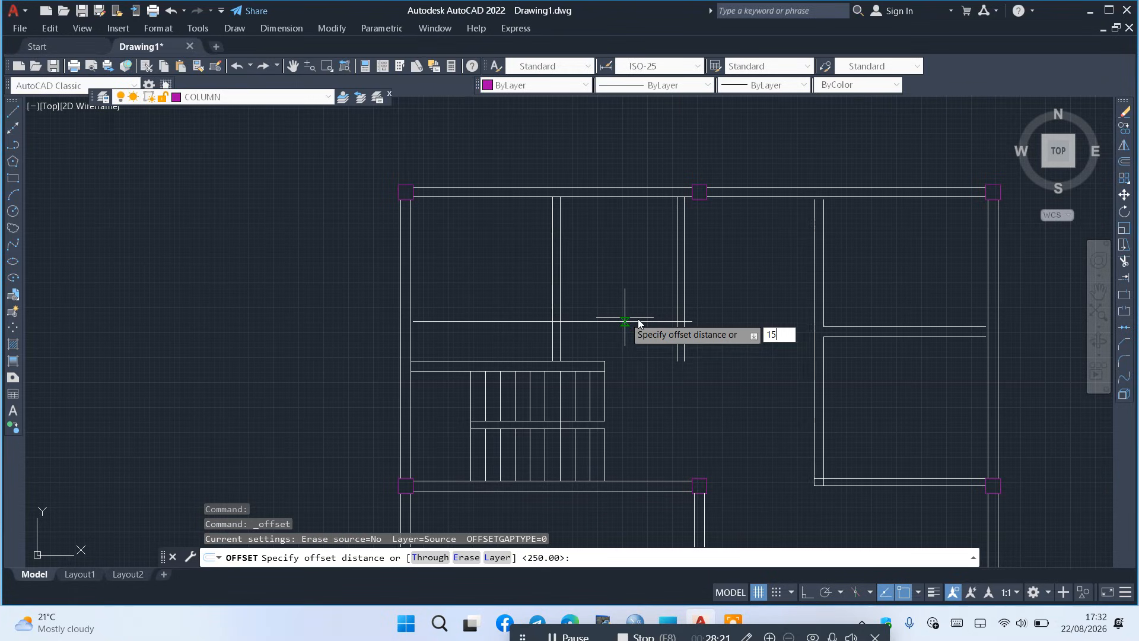
pyautogui.write('5')
pyautogui.press('Return')
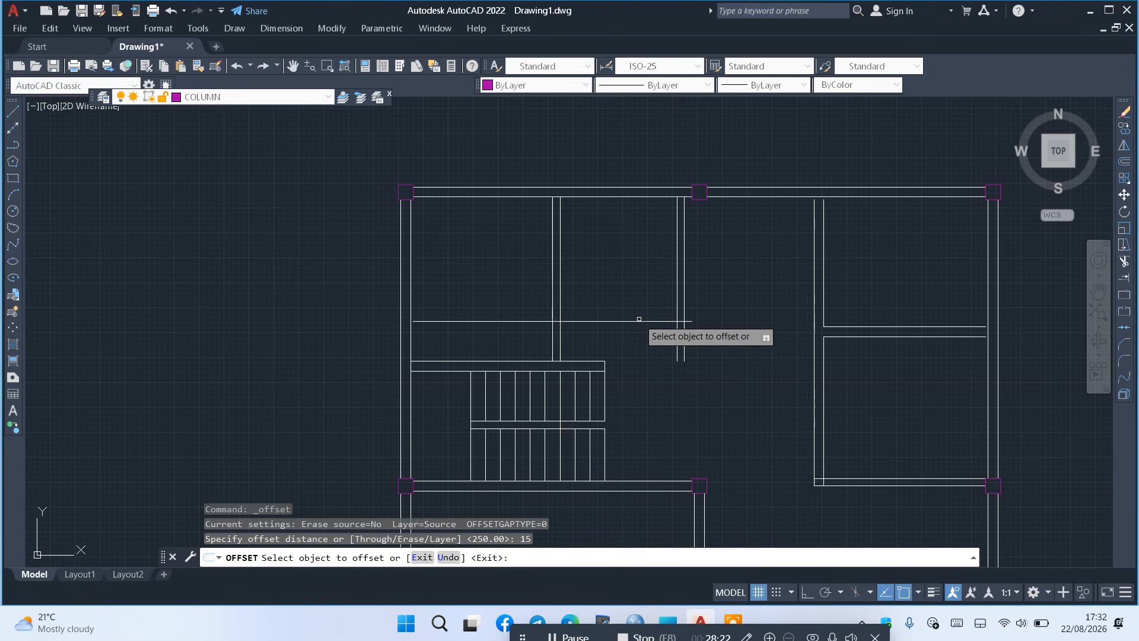
pyautogui.click(639, 320)
pyautogui.click(657, 274)
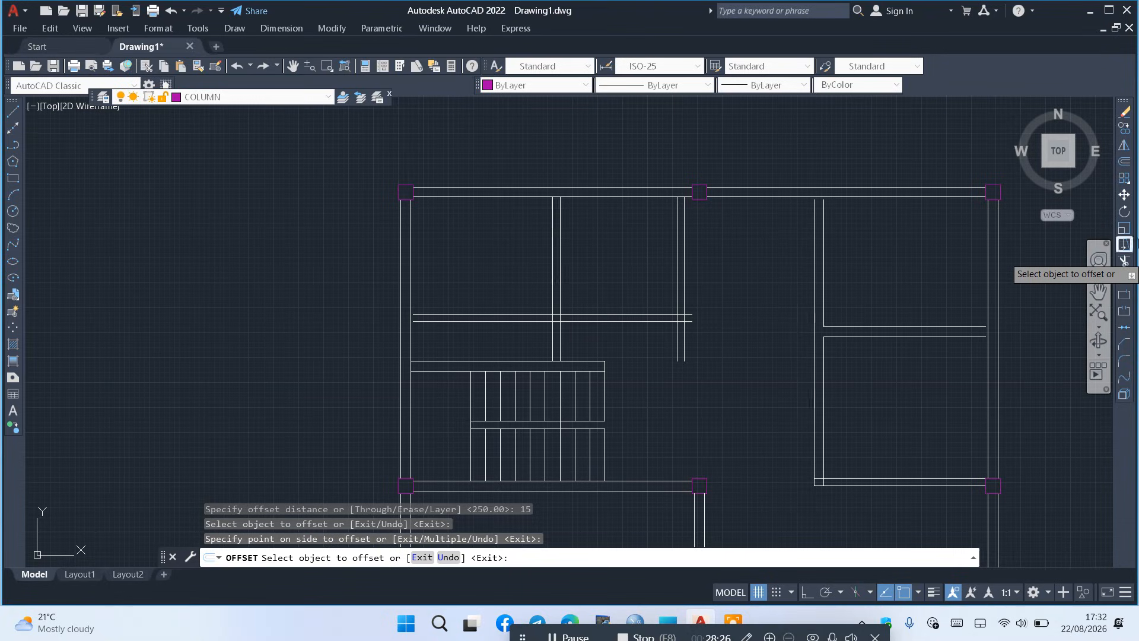
# Trim both lines of the horizontal partition between the left exterior wall and the first vertical partition
pyautogui.click(1124, 261)
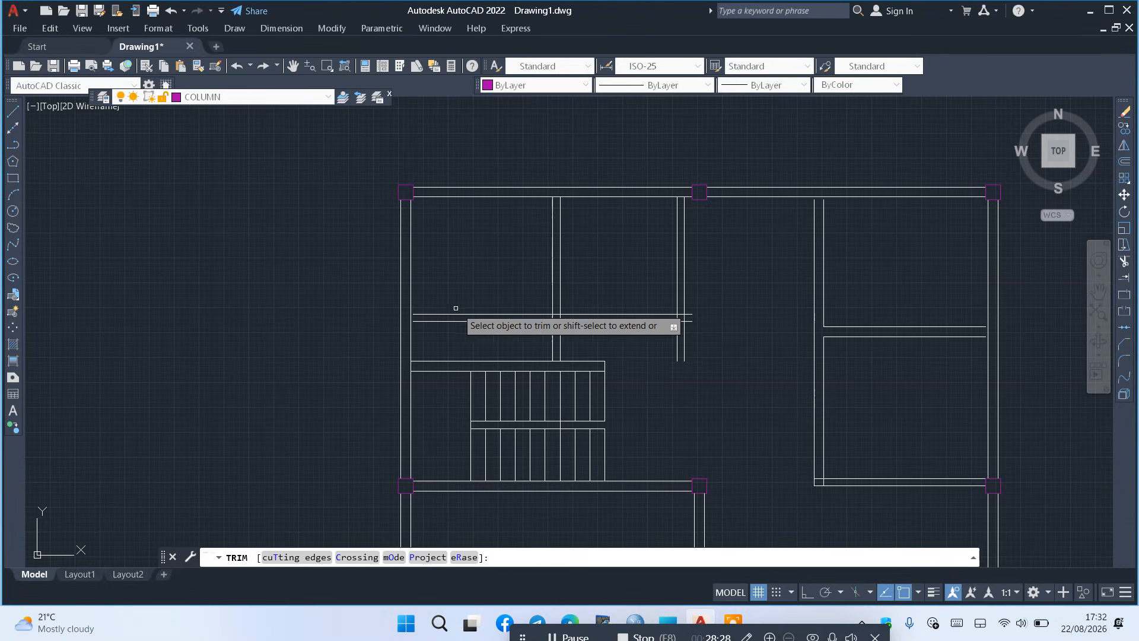
pyautogui.click(508, 289)
pyautogui.click(469, 345)
pyautogui.press('Return')
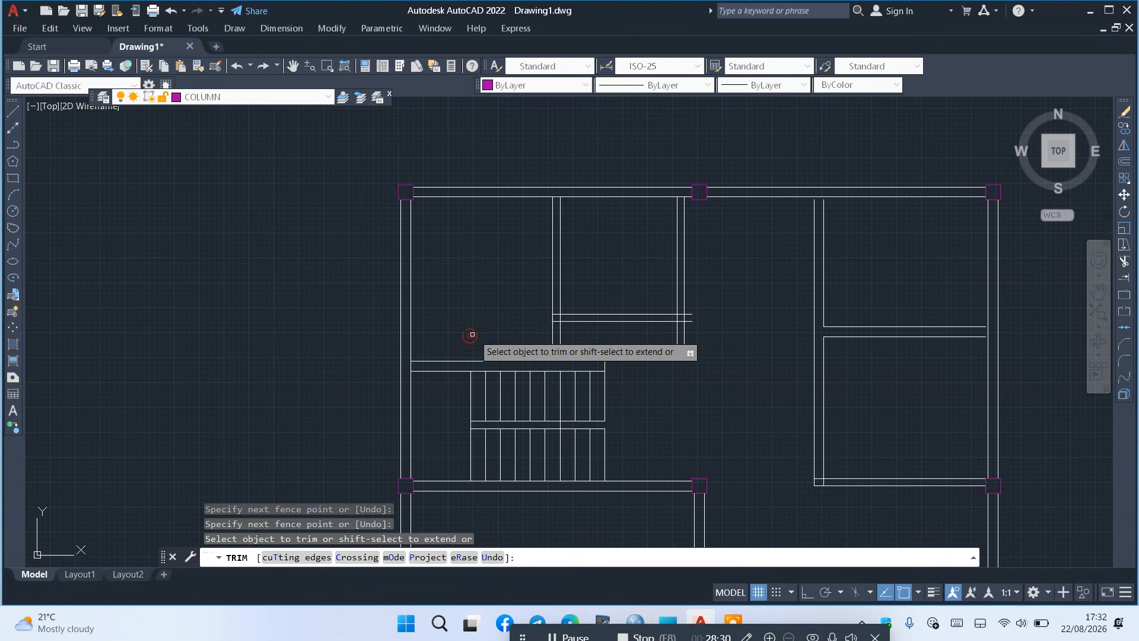
# Trim the lower ends of the second vertical partition below the horizontal partition
pyautogui.click(729, 355)
pyautogui.click(667, 347)
pyautogui.press('Return')
pyautogui.scroll(4, 706, 328)
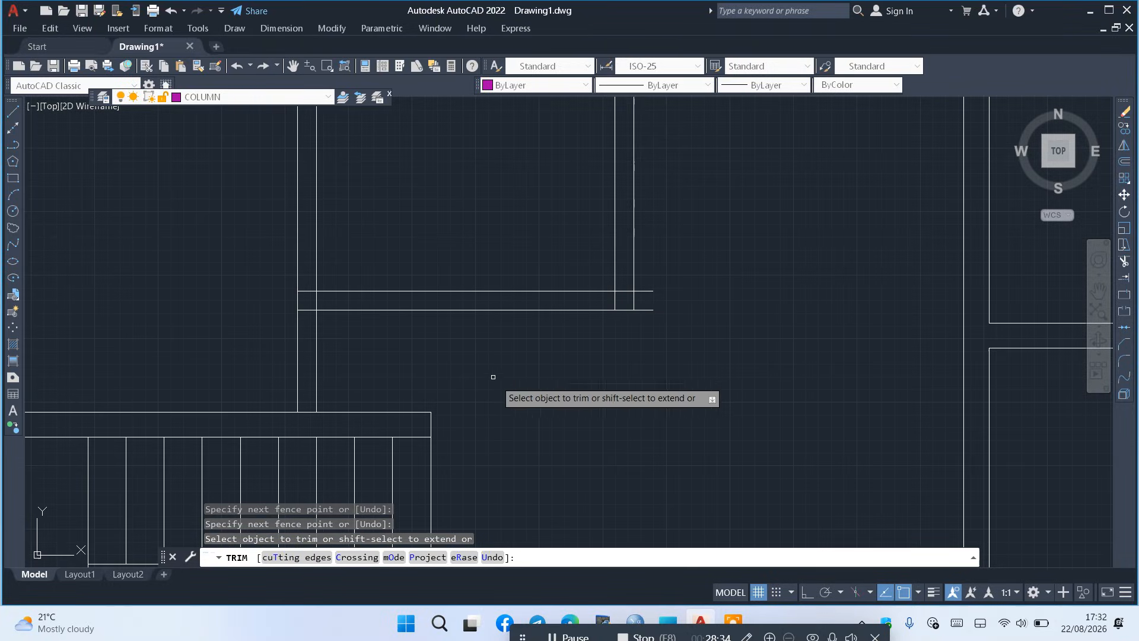
pyautogui.rightClick(517, 367)
pyautogui.click(552, 374)
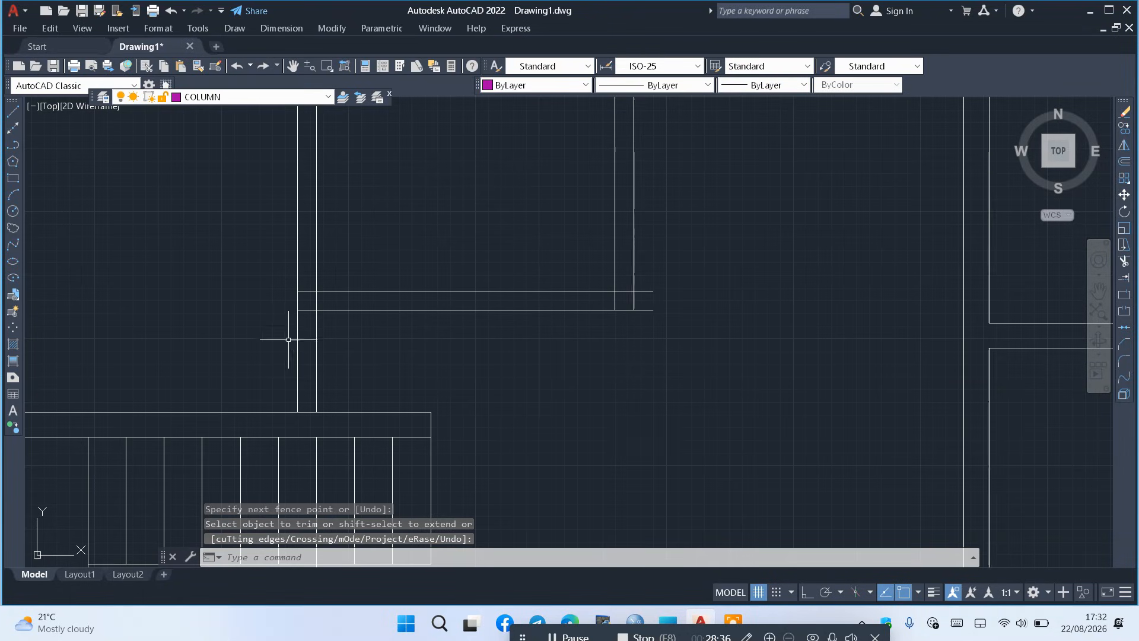
# Move both horizontal partition lines straight up by 15, using the lower line's left endpoint as the base point
pyautogui.scroll(-1, 419, 341)
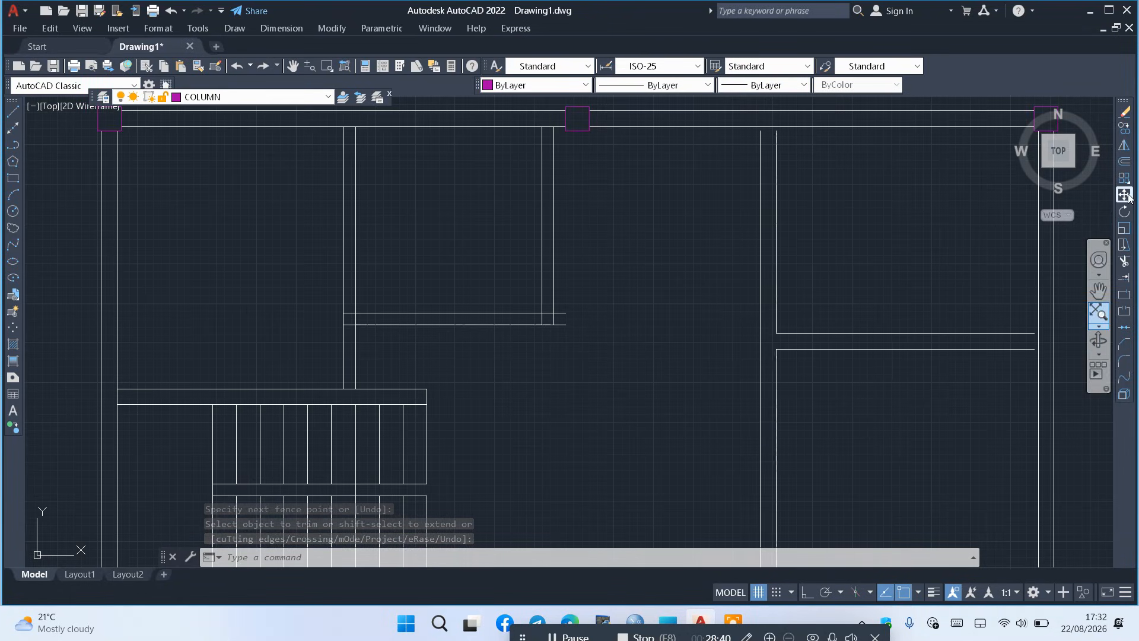
pyautogui.click(472, 264)
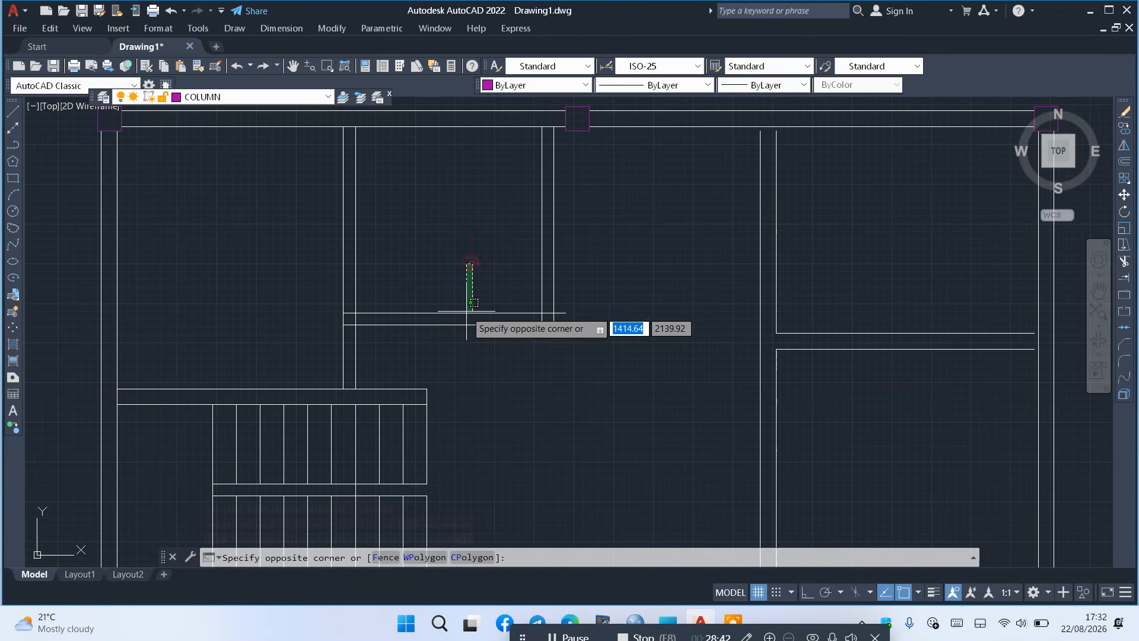
pyautogui.click(439, 327)
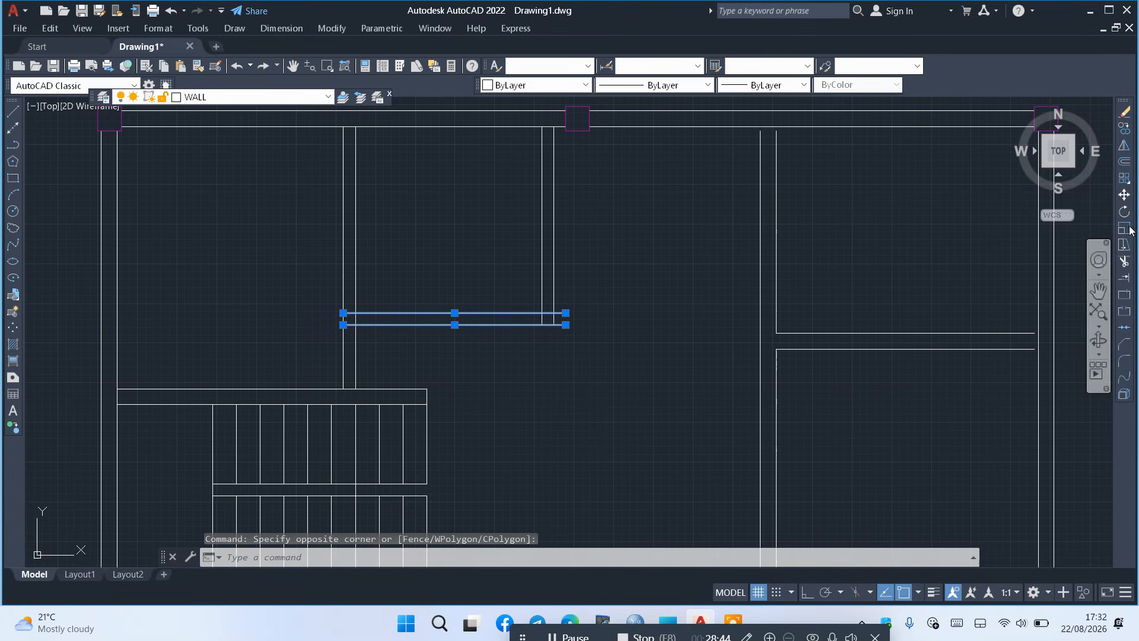
pyautogui.click(1124, 195)
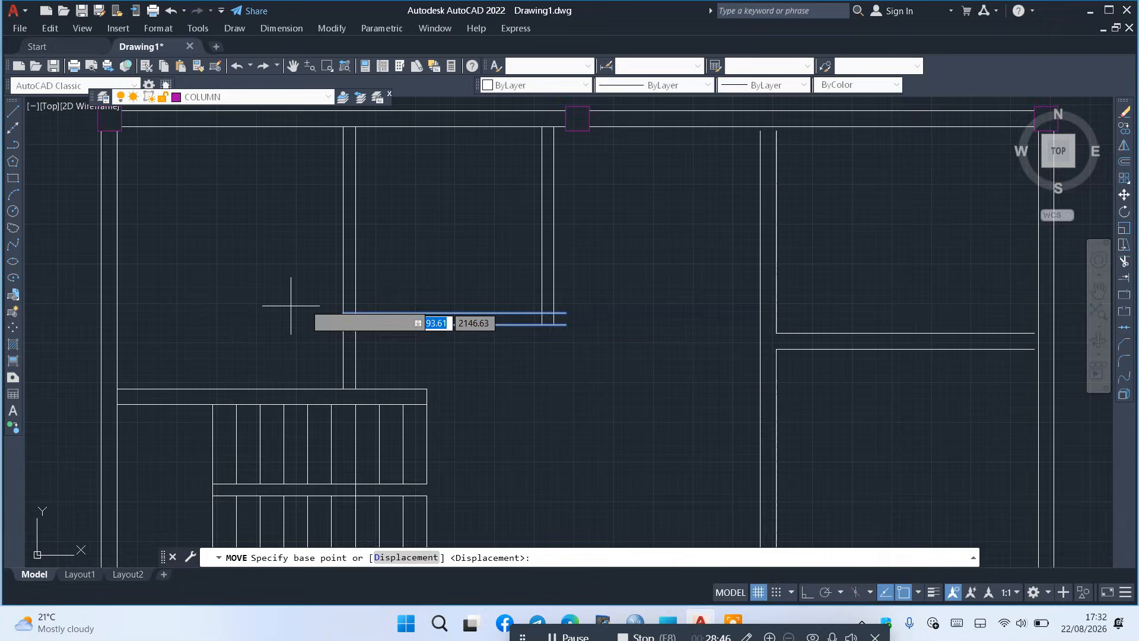
pyautogui.scroll(5, 315, 309)
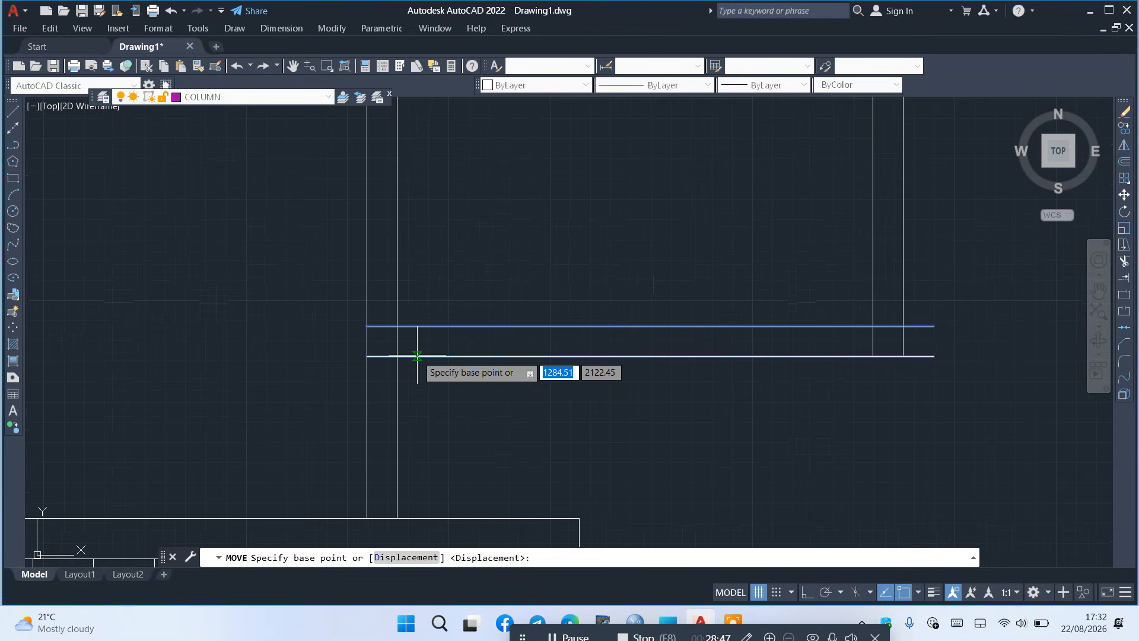
pyautogui.click(366, 356)
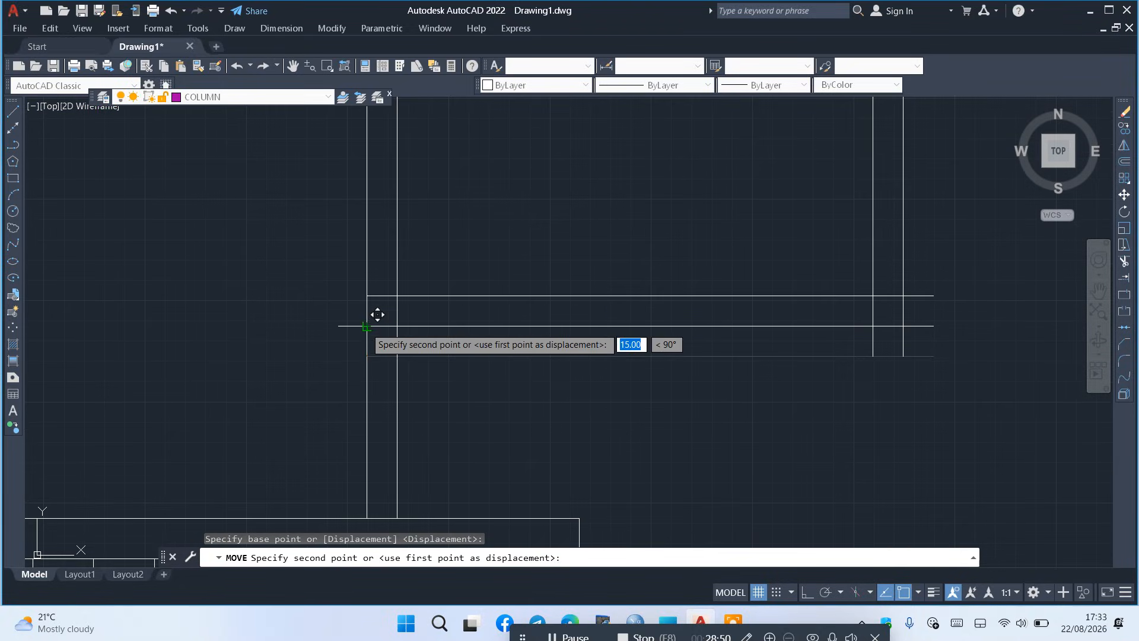
pyautogui.click(377, 315)
pyautogui.scroll(-3, 428, 343)
pyautogui.scroll(2, 416, 347)
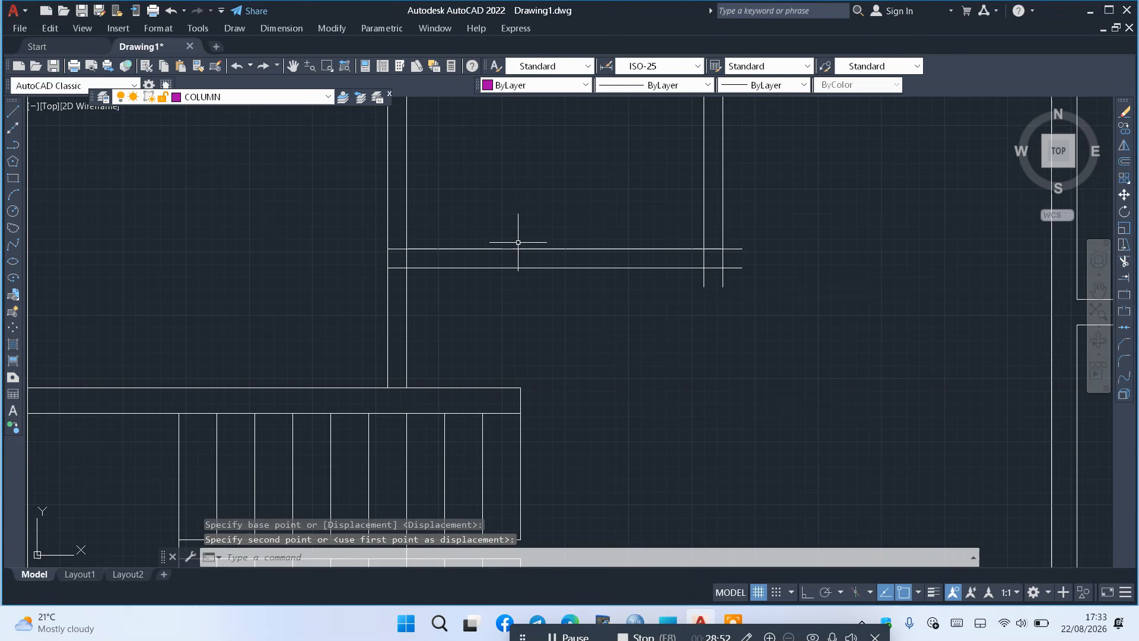
# Move the two horizontal partition lines up by one more wall thickness, from the lower line's intersection with the first vertical partition
pyautogui.scroll(-4, 608, 254)
pyautogui.click(590, 241)
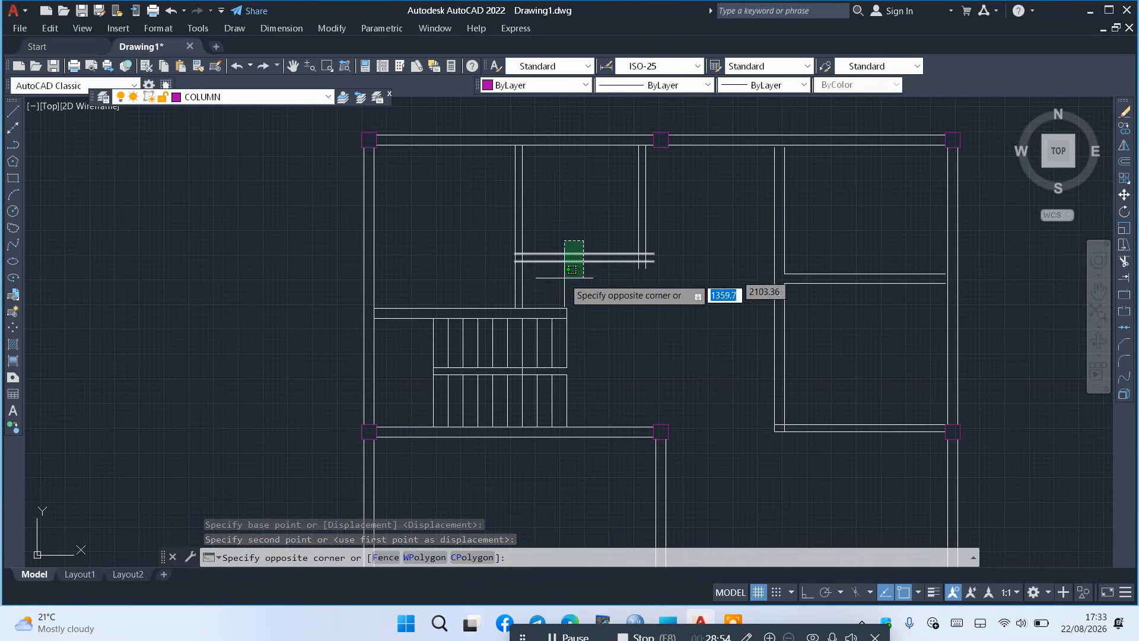
pyautogui.click(567, 276)
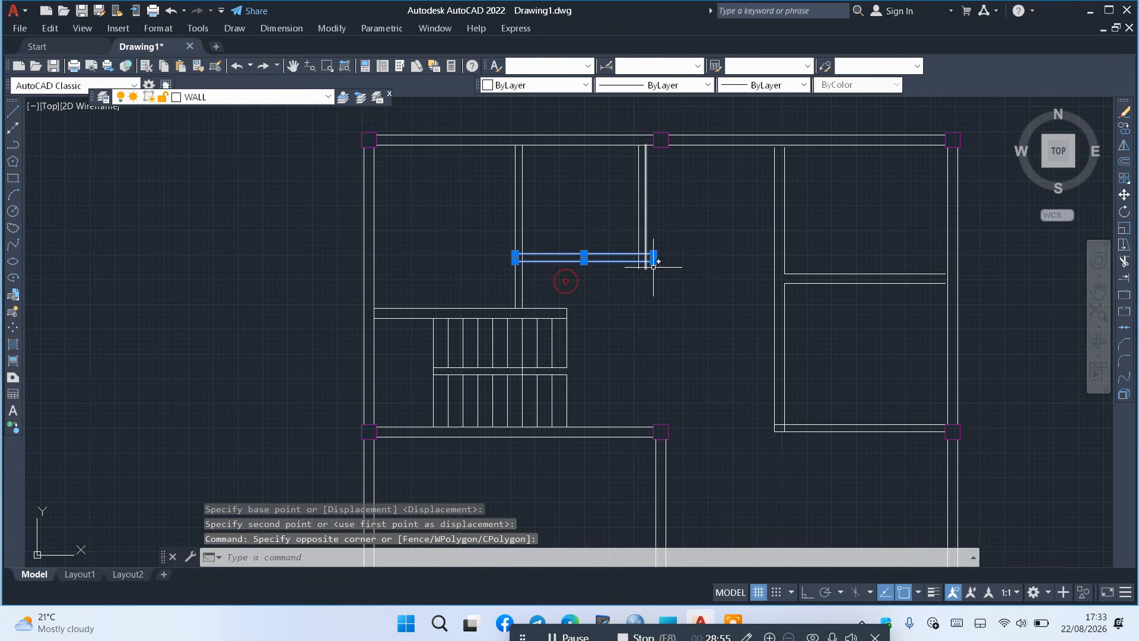
pyautogui.click(1125, 195)
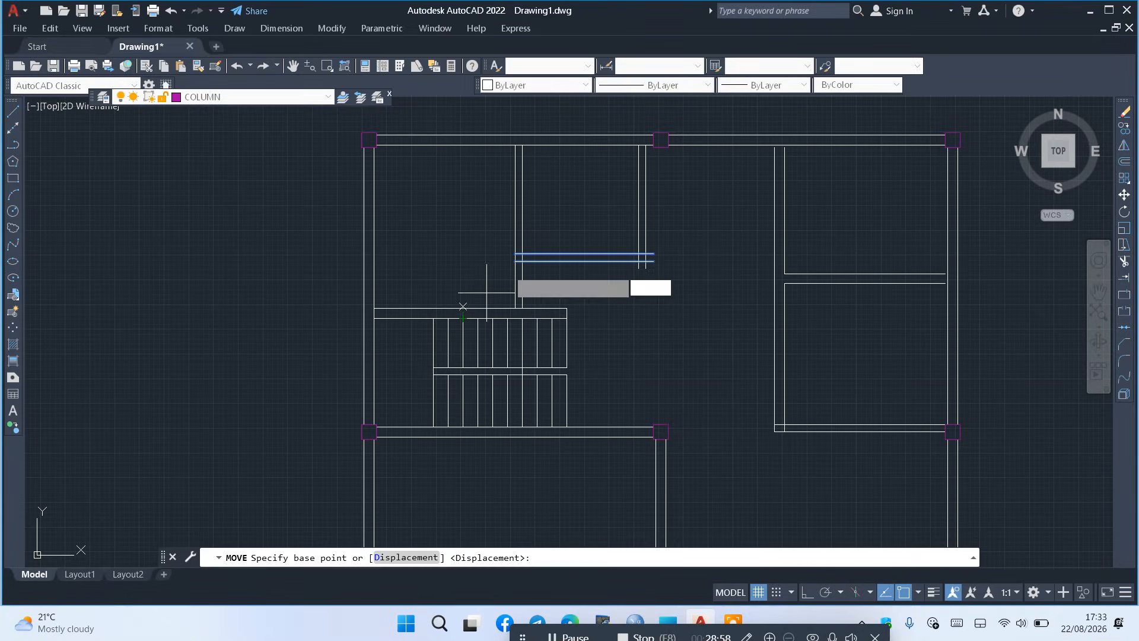
pyautogui.scroll(8, 537, 258)
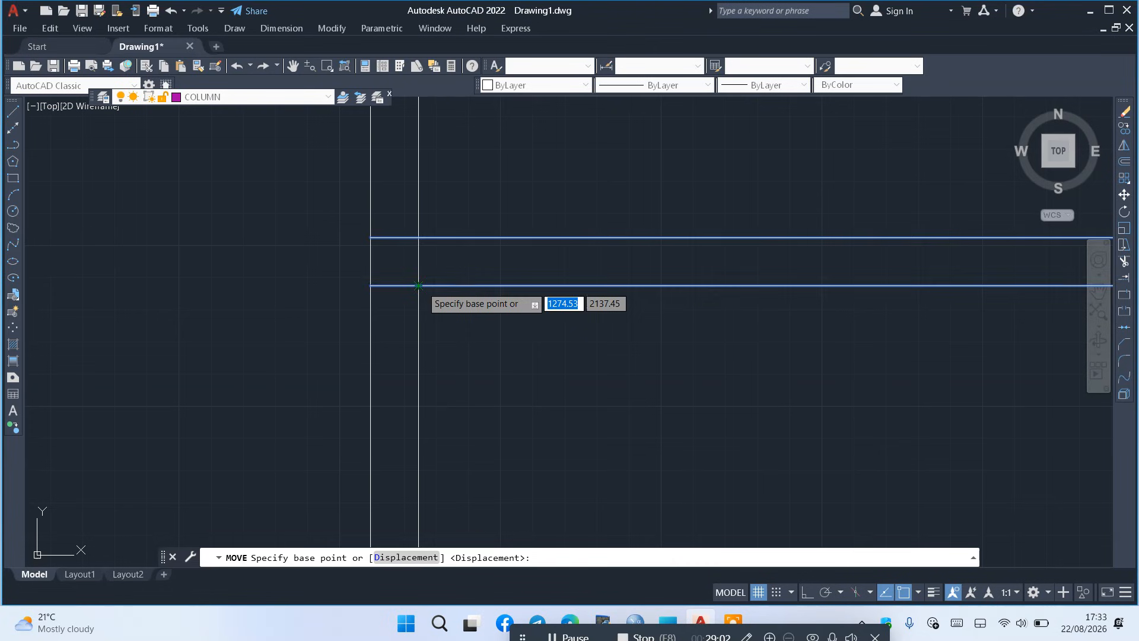
pyautogui.click(419, 286)
pyautogui.click(429, 226)
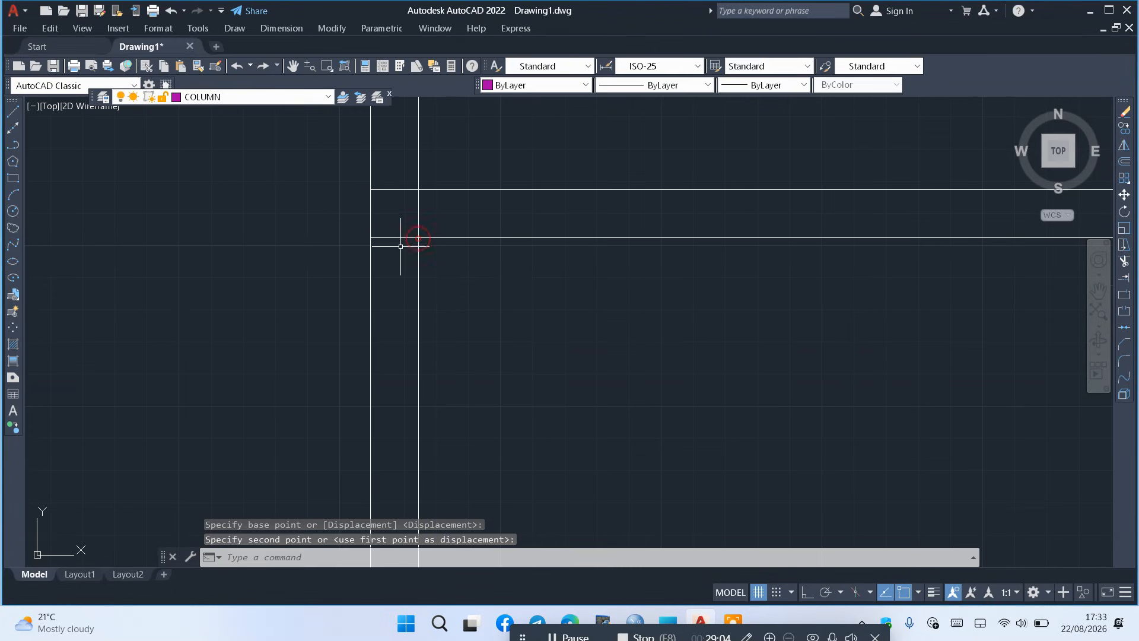
# Offset the left line of the right-hand rooms' vertical wall 100 to the left
pyautogui.scroll(-8, 341, 197)
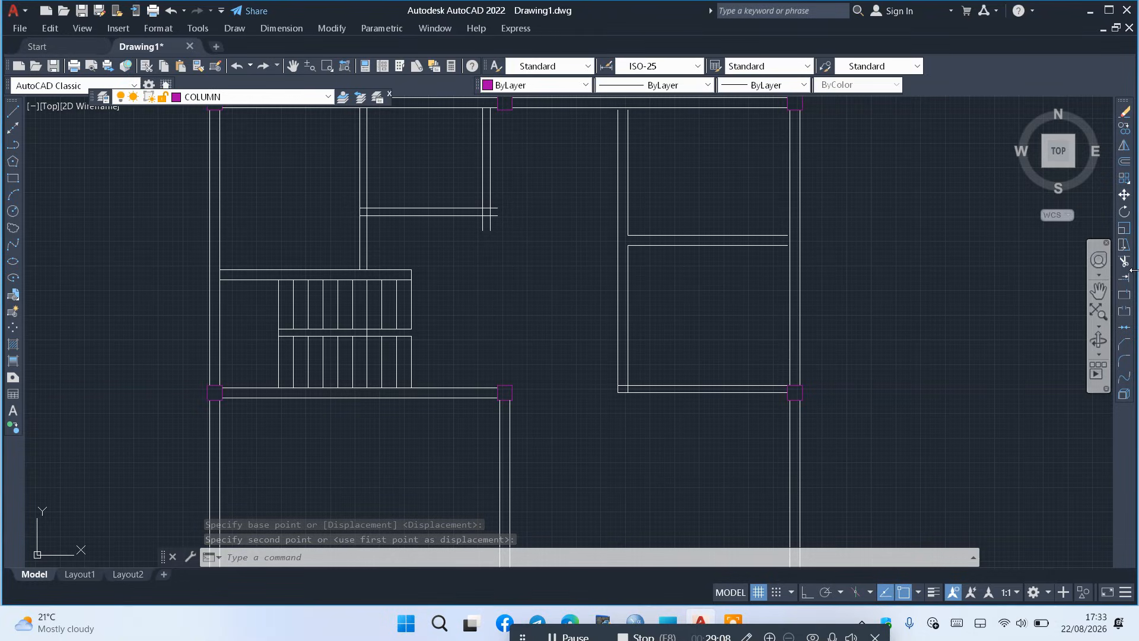
pyautogui.scroll(-2, 478, 330)
pyautogui.scroll(2, 517, 226)
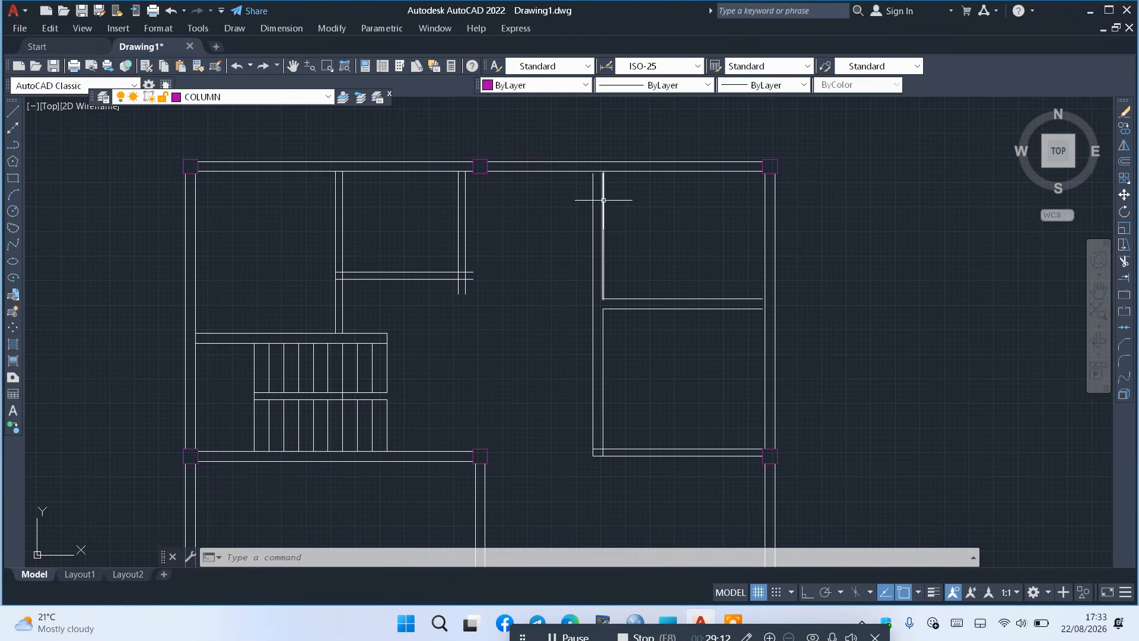
pyautogui.click(1123, 163)
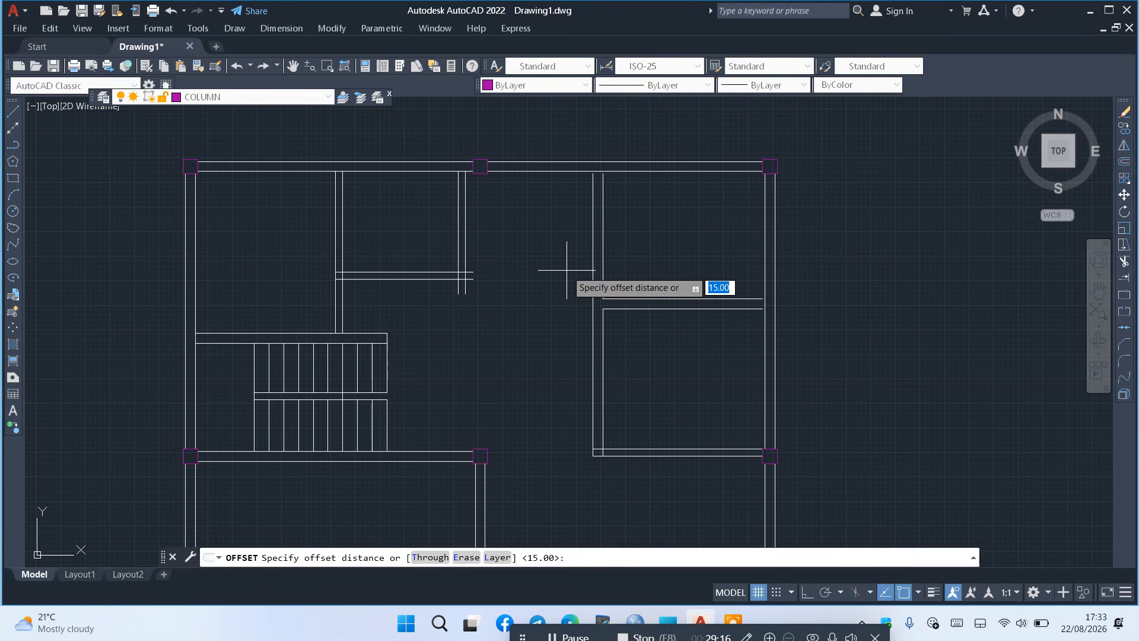
pyautogui.write('100')
pyautogui.press('Return')
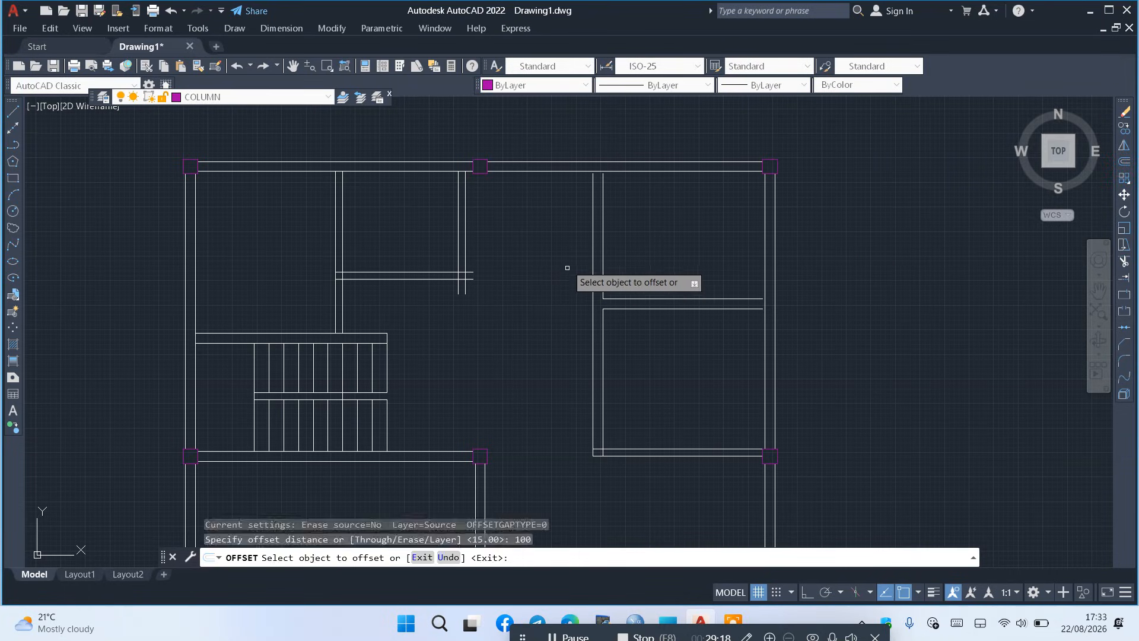
pyautogui.click(595, 224)
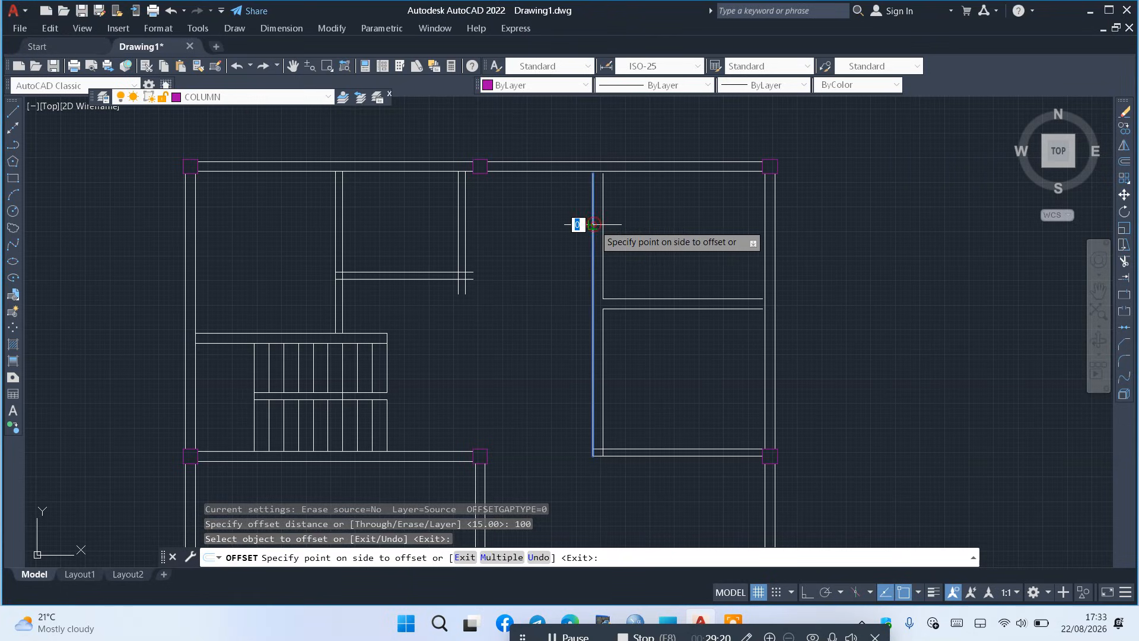
pyautogui.click(564, 230)
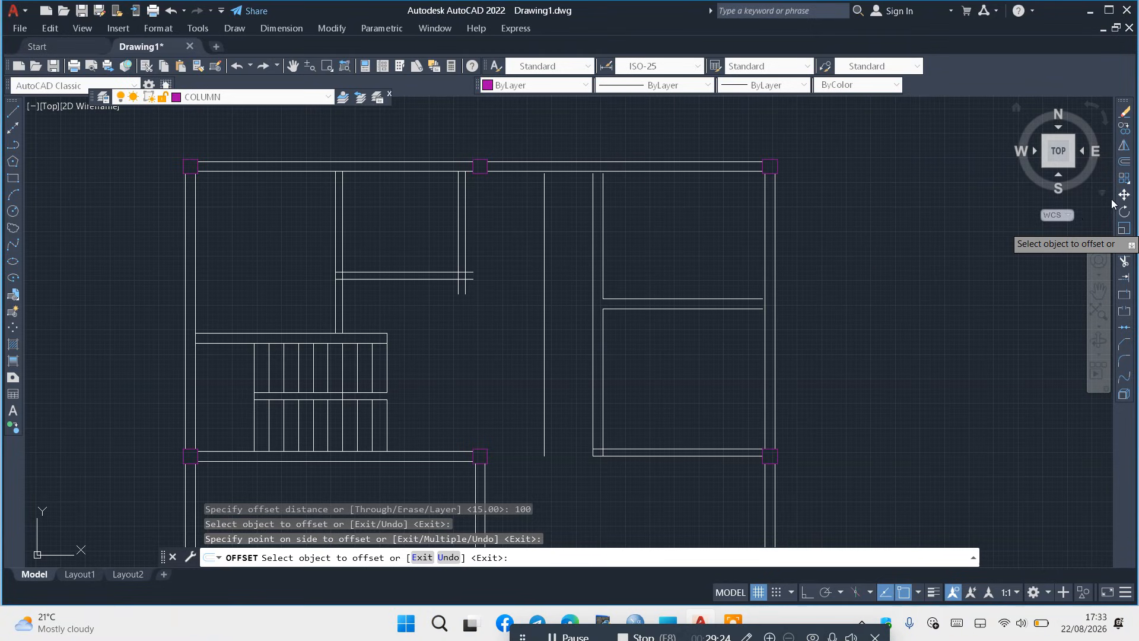
# Offset the new vertical line 10 to the left to give the partition its thickness
pyautogui.click(1123, 160)
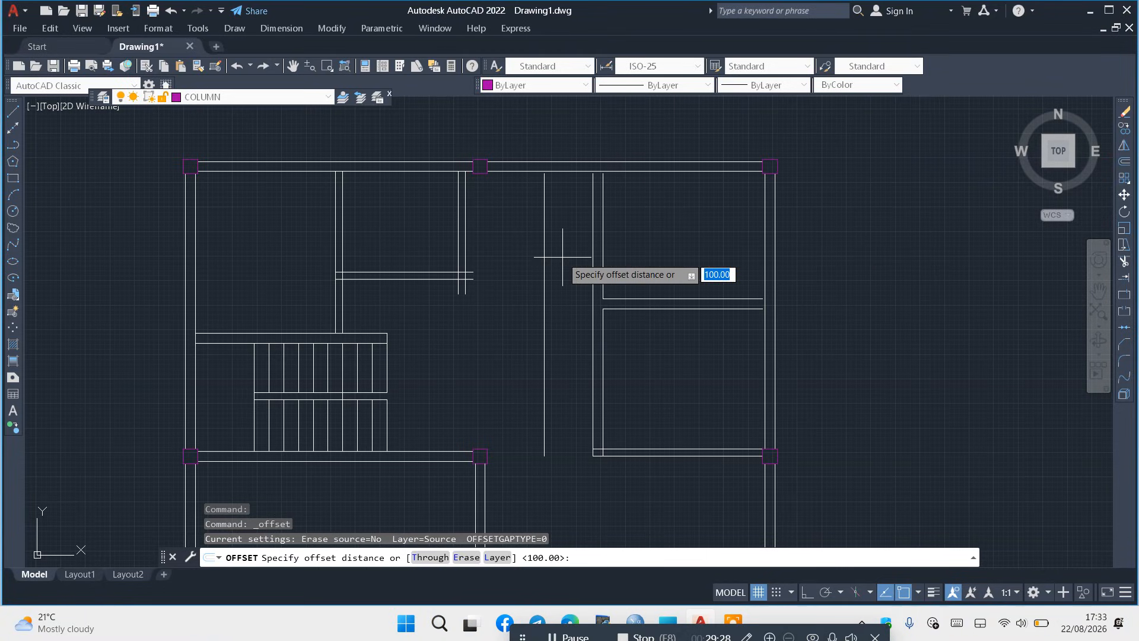
pyautogui.write('10')
pyautogui.press('Return')
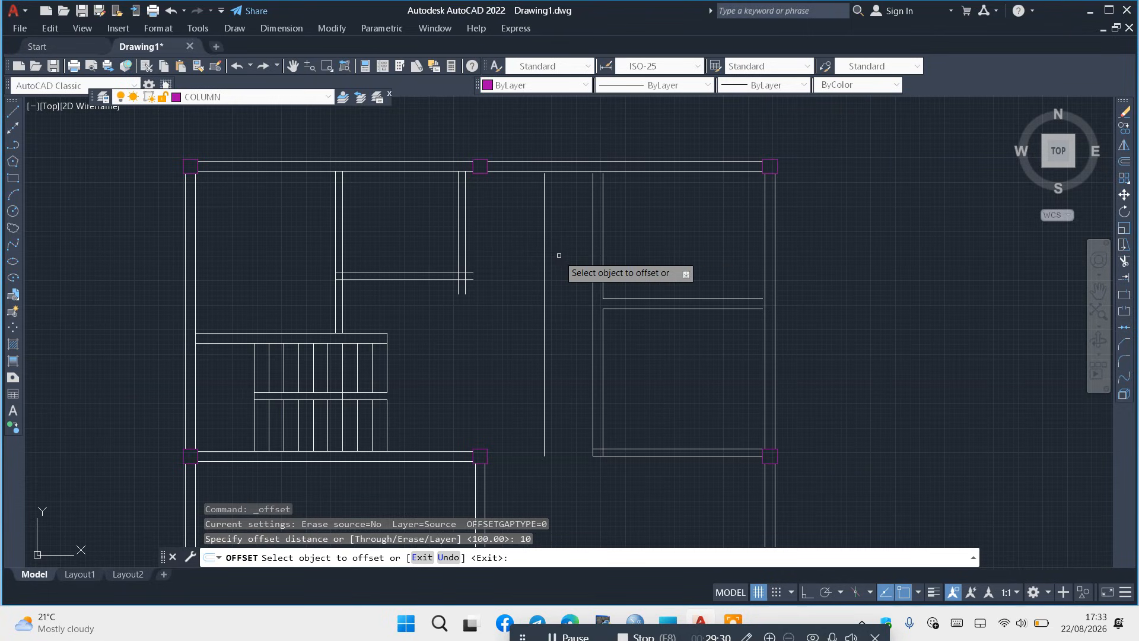
pyautogui.click(544, 227)
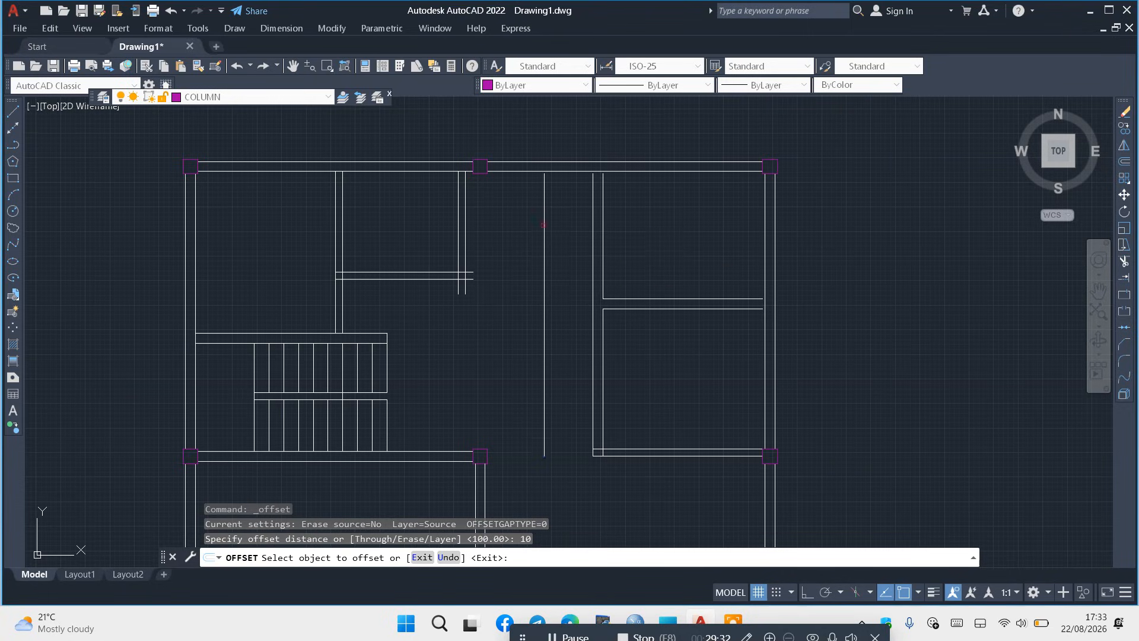
pyautogui.click(517, 228)
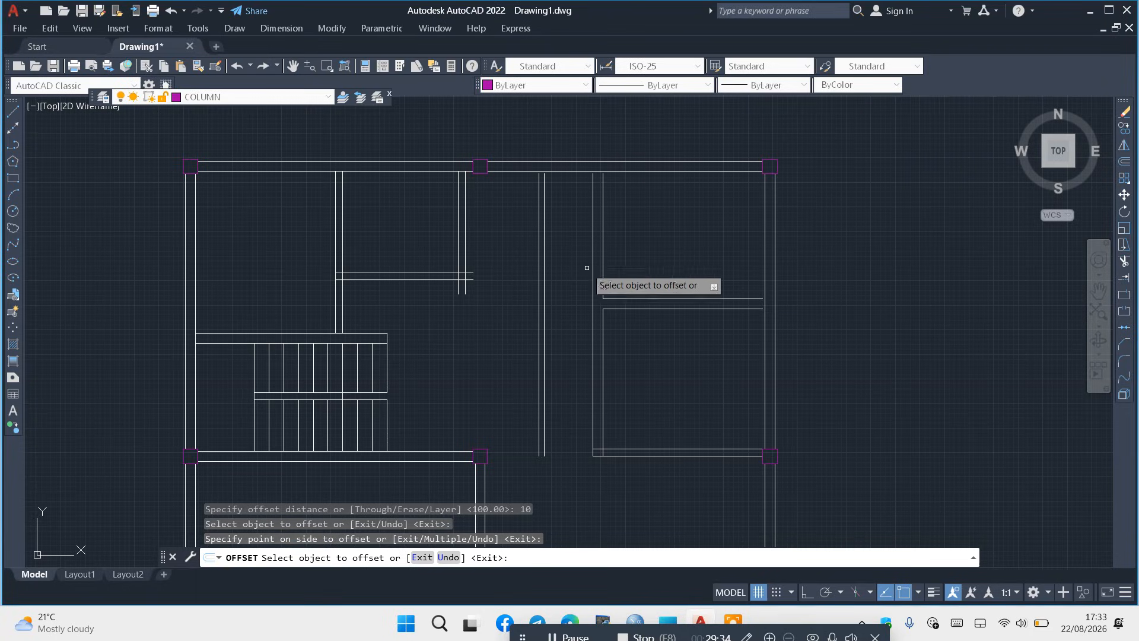
# Extend both horizontal partition lines right to the new vertical partition
pyautogui.click(1123, 278)
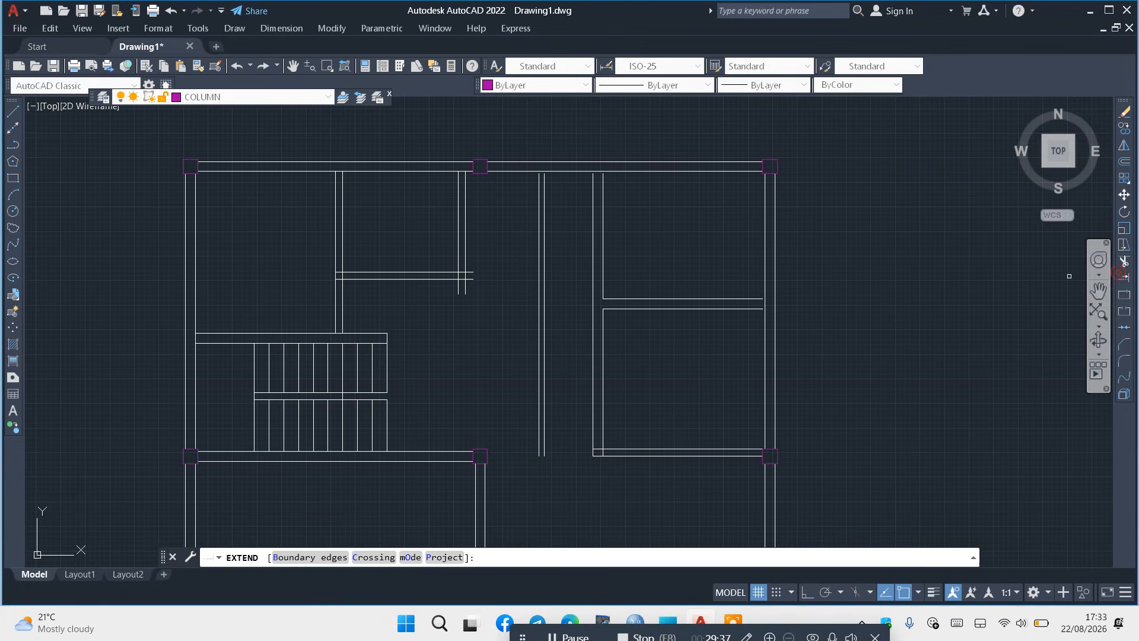
pyautogui.click(410, 250)
pyautogui.click(432, 297)
pyautogui.press('Return')
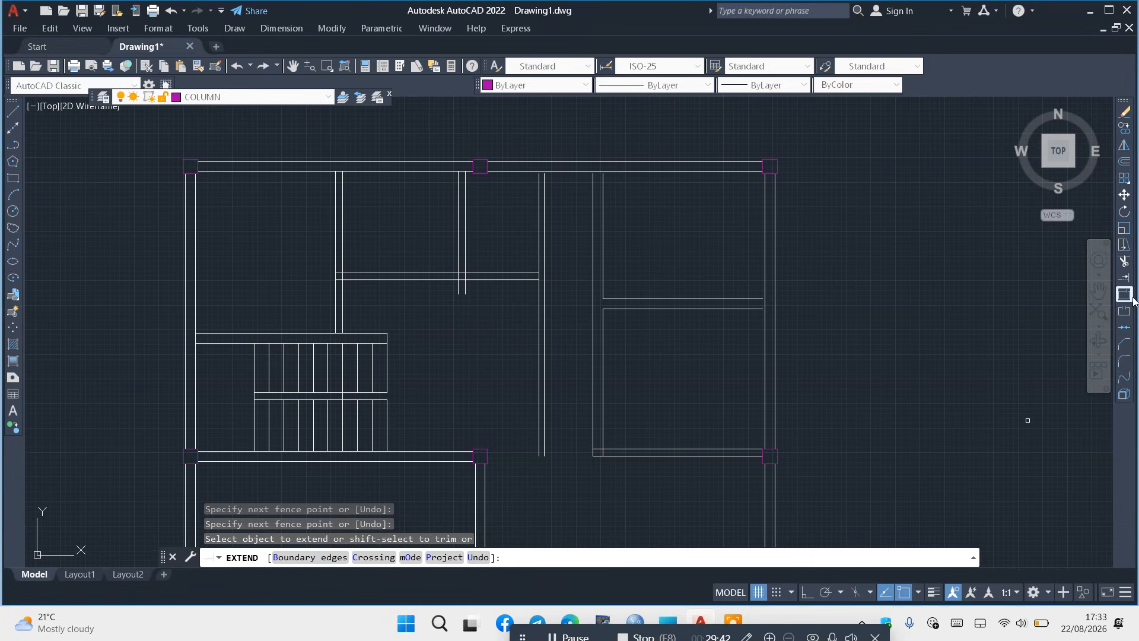
# Trim the middle and right-hand vertical partition lines where they run below the horizontal partition
pyautogui.click(1125, 261)
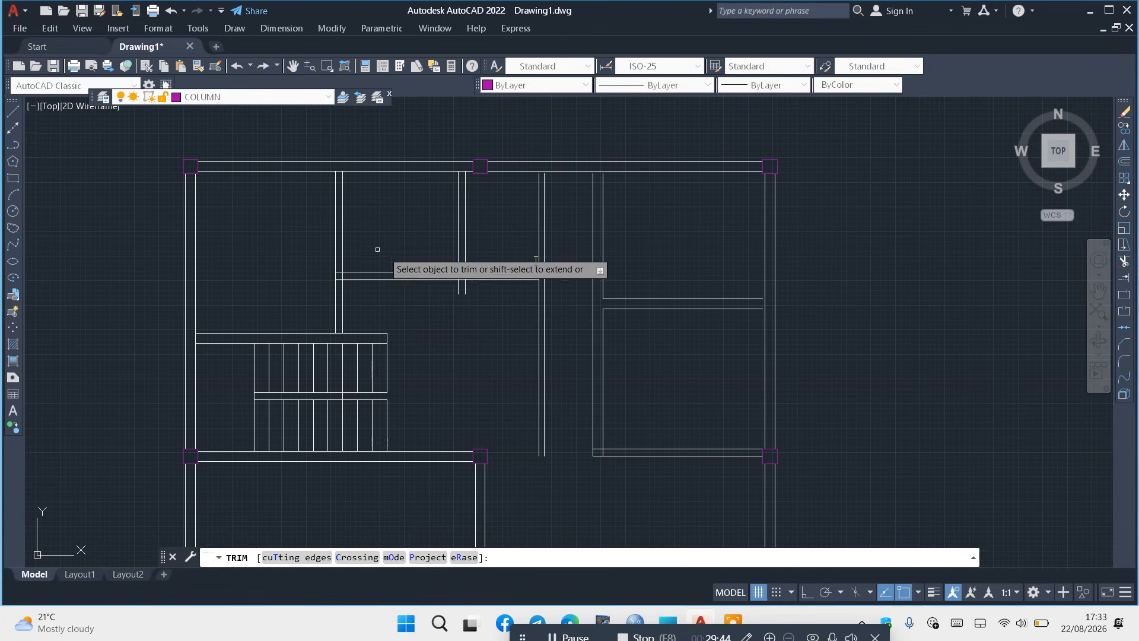
pyautogui.scroll(3, 541, 315)
pyautogui.click(618, 310)
pyautogui.click(523, 354)
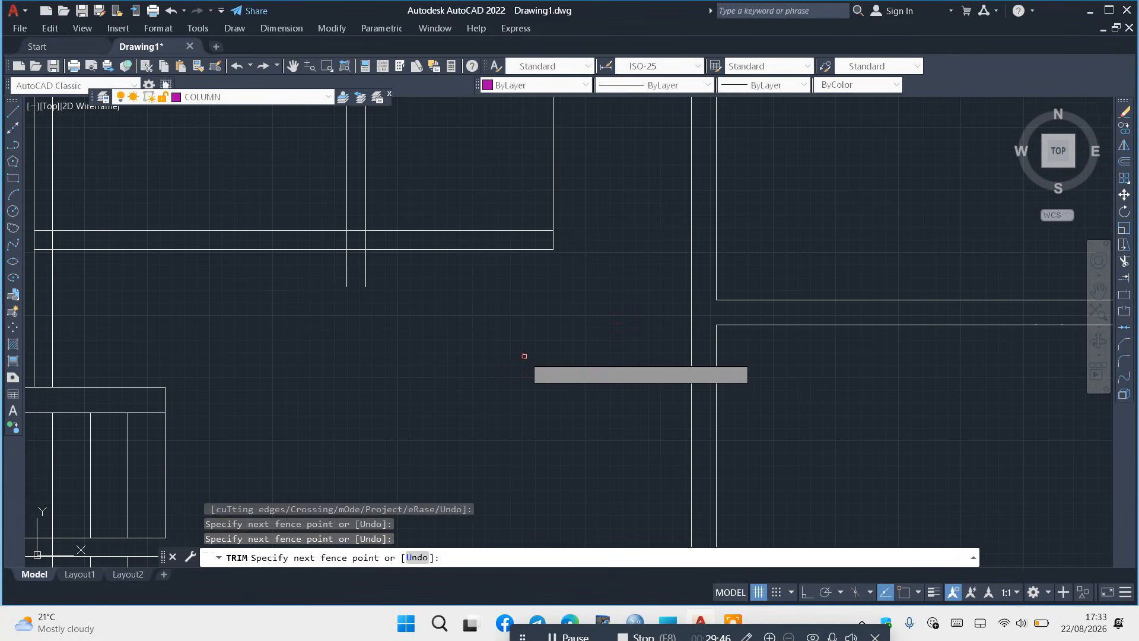
pyautogui.press('Return')
pyautogui.click(400, 269)
pyautogui.click(334, 273)
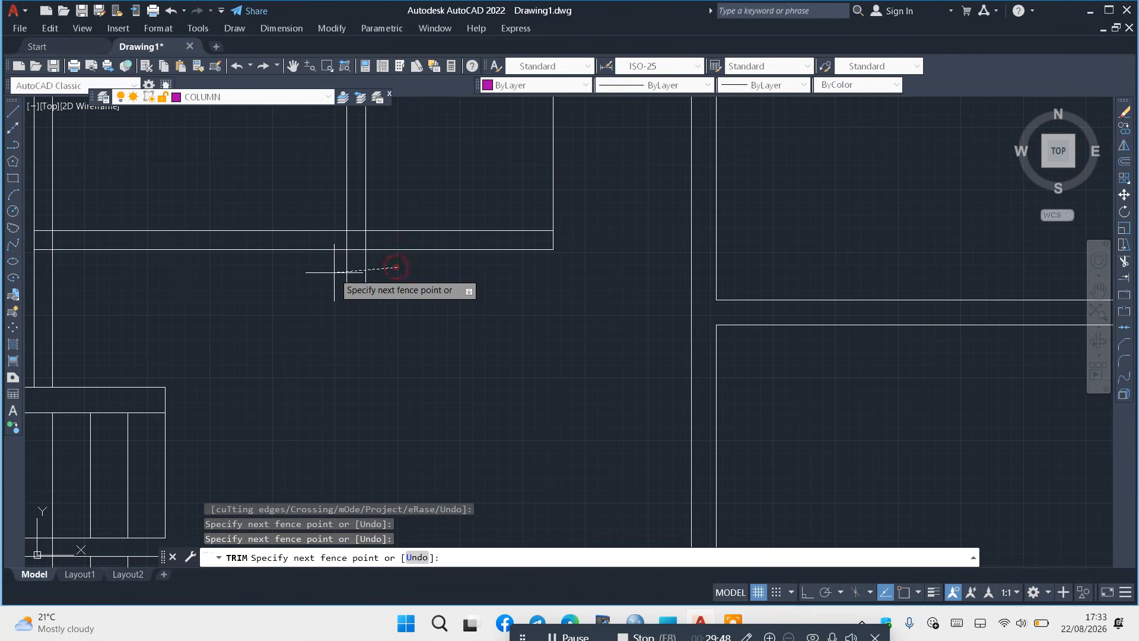
pyautogui.scroll(-2, 465, 297)
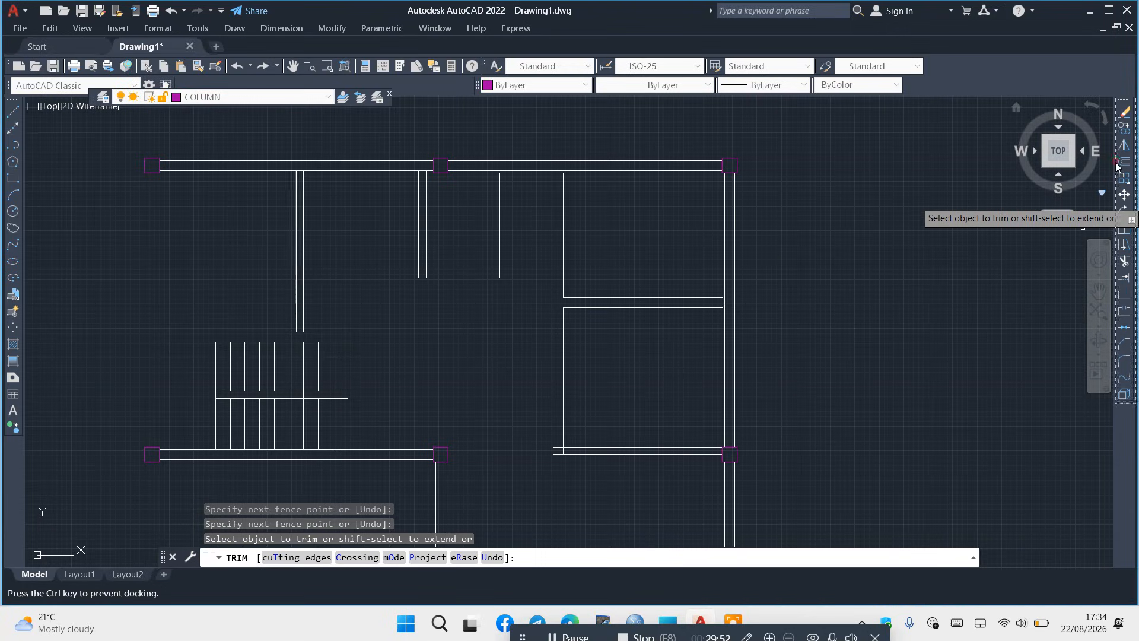
pyautogui.write('10')
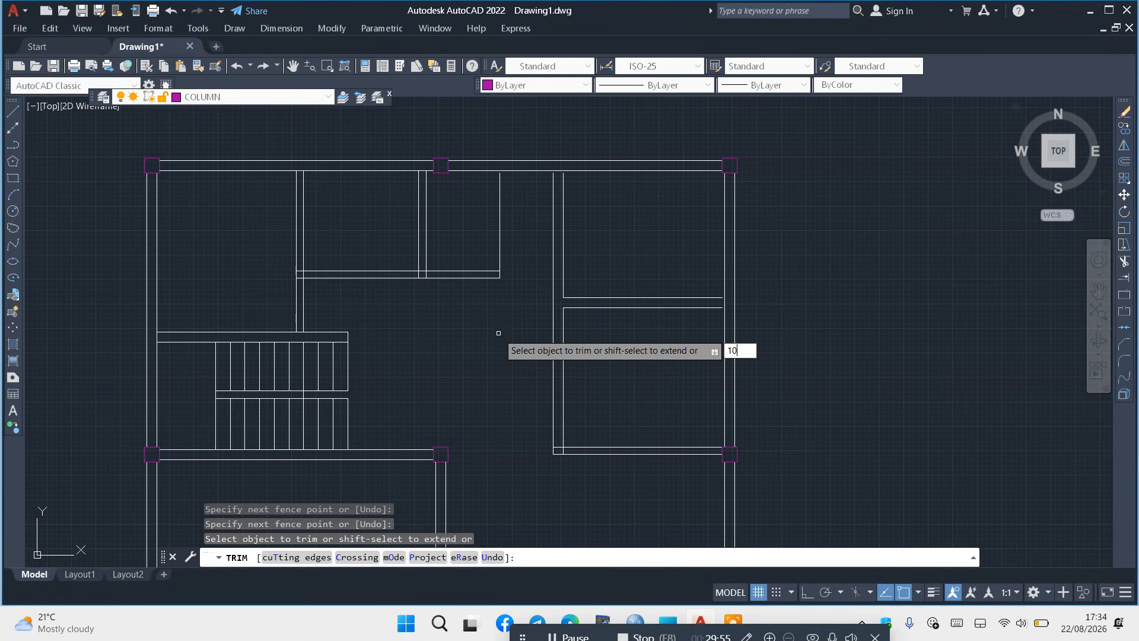
pyautogui.click(442, 289)
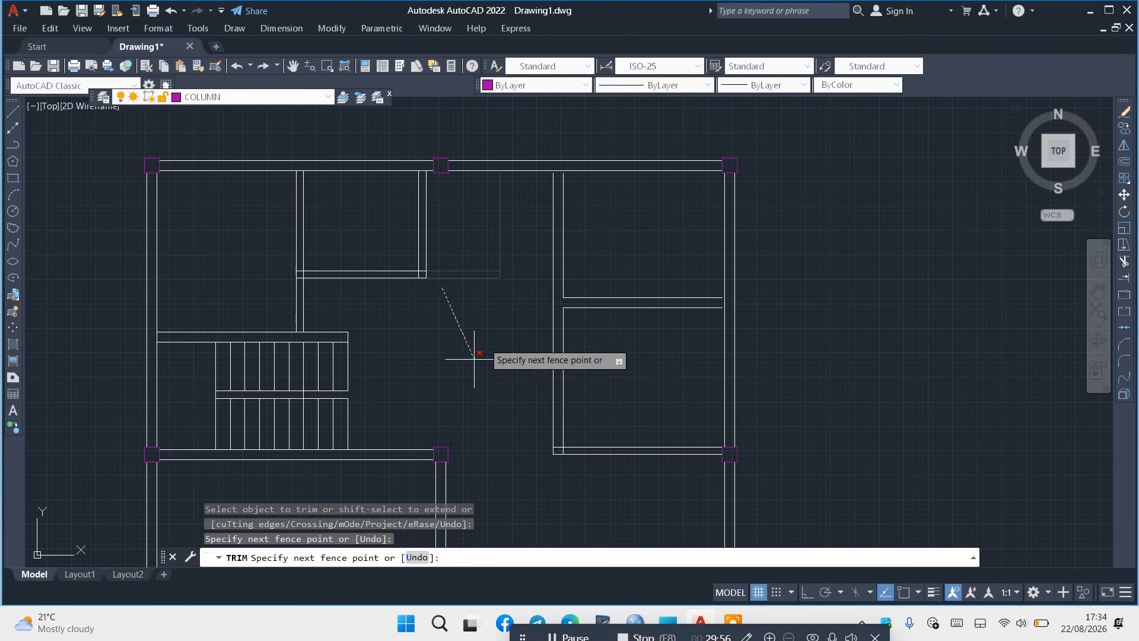
pyautogui.press('Escape')
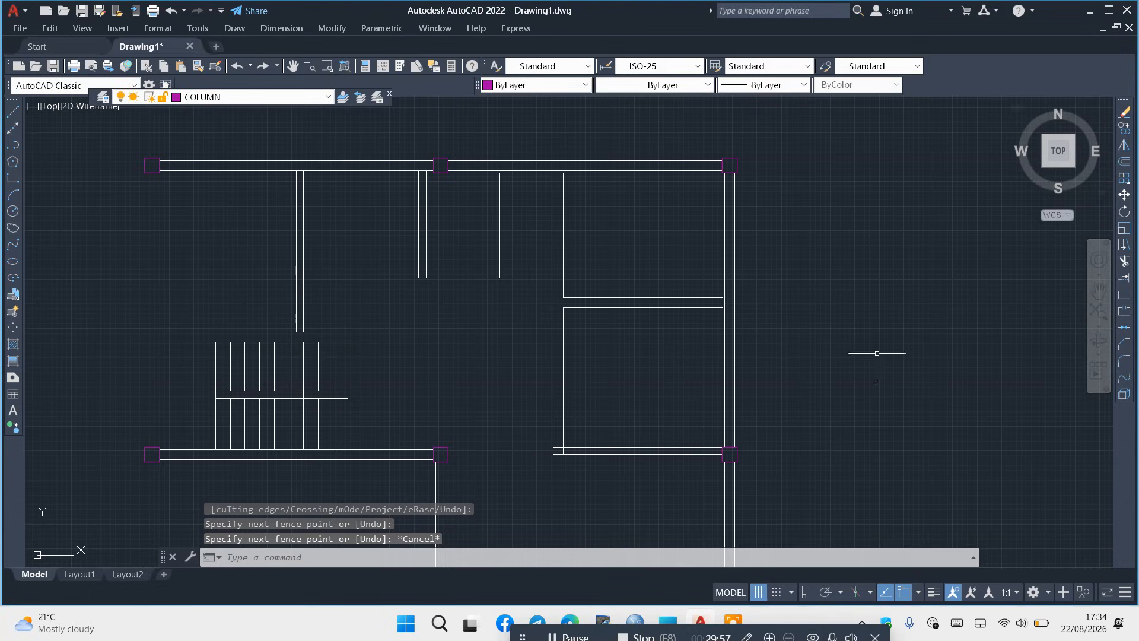
# Offset the remaining vertical line at the horizontal partition's right end 10 to the right
pyautogui.click(1123, 161)
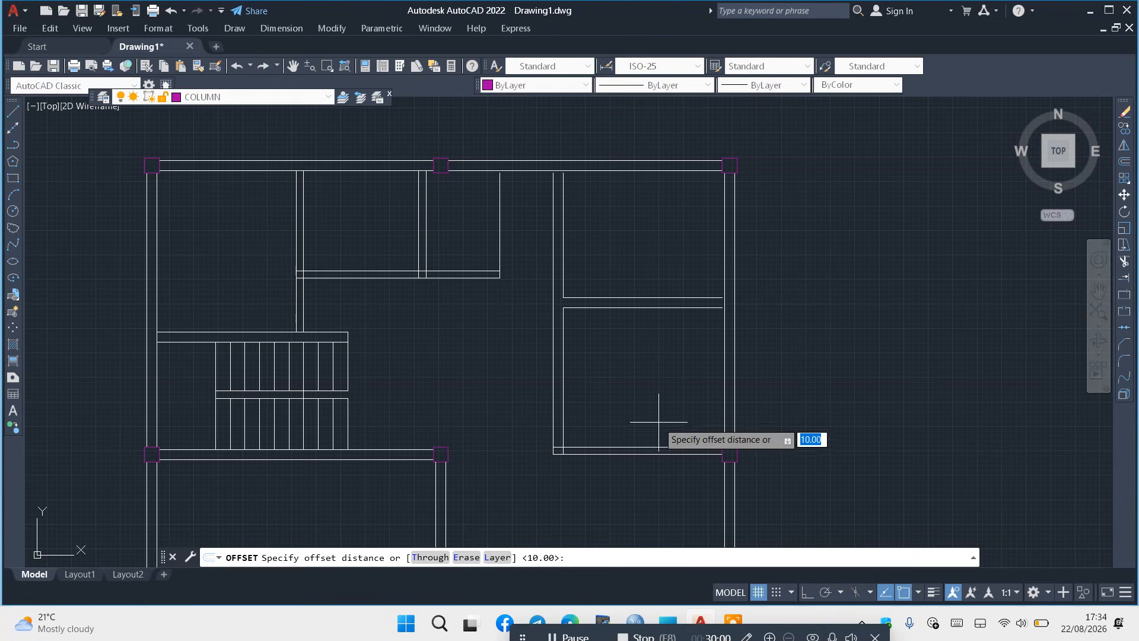
pyautogui.press('Return')
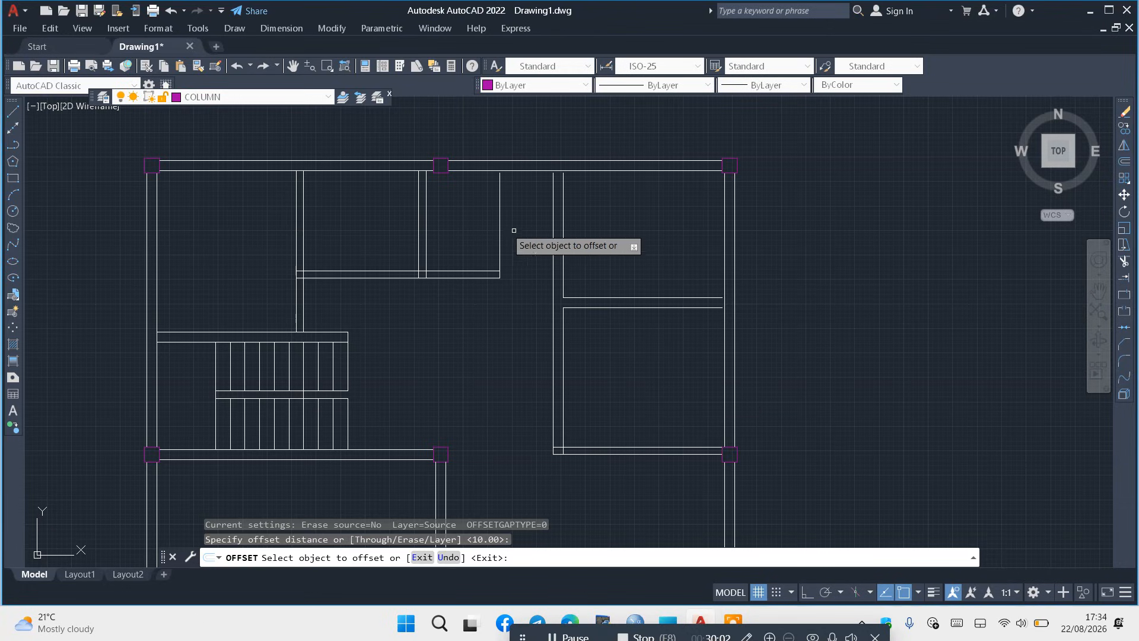
pyautogui.click(498, 223)
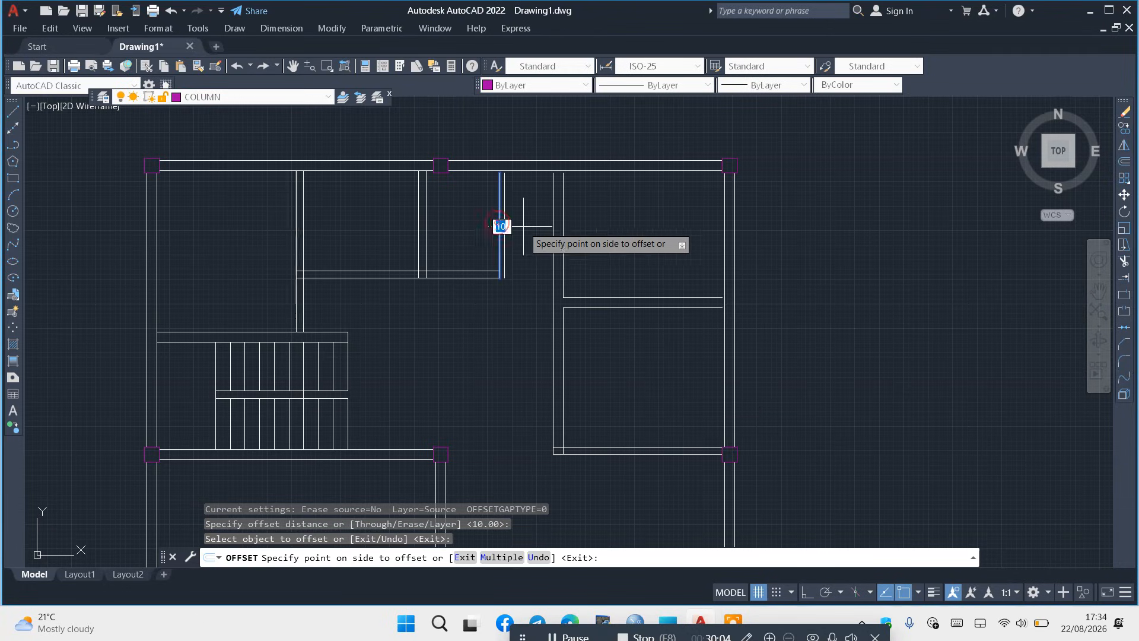
pyautogui.click(552, 232)
pyautogui.scroll(2, 574, 196)
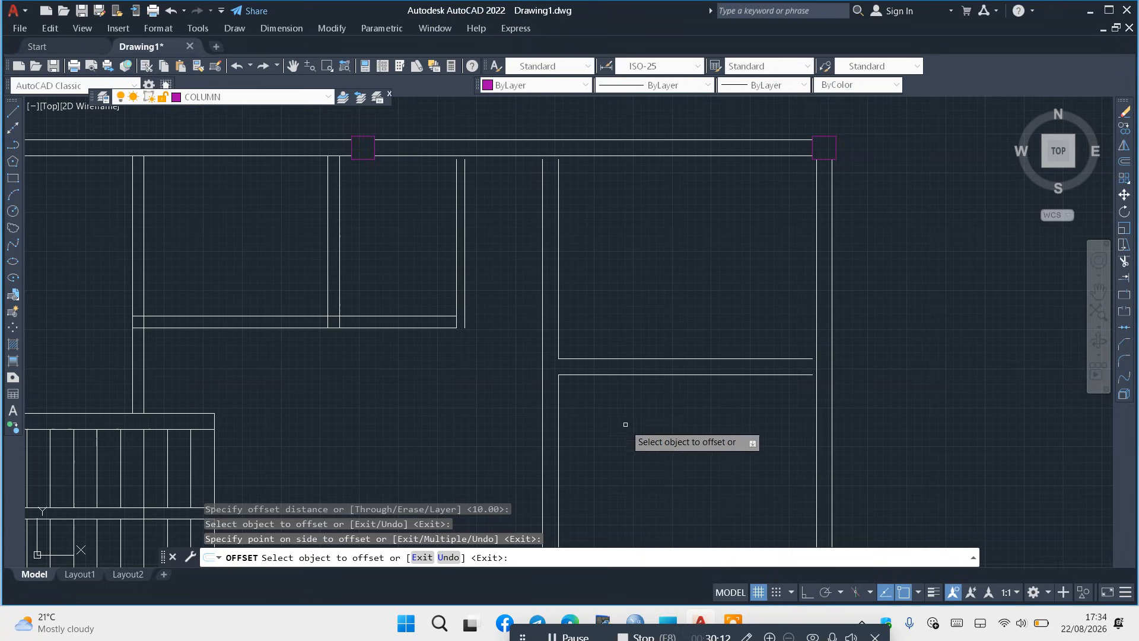
# Offset the inner line of the upper exterior wall 150 downward, east of the middle column
pyautogui.click(1123, 166)
pyautogui.write('150')
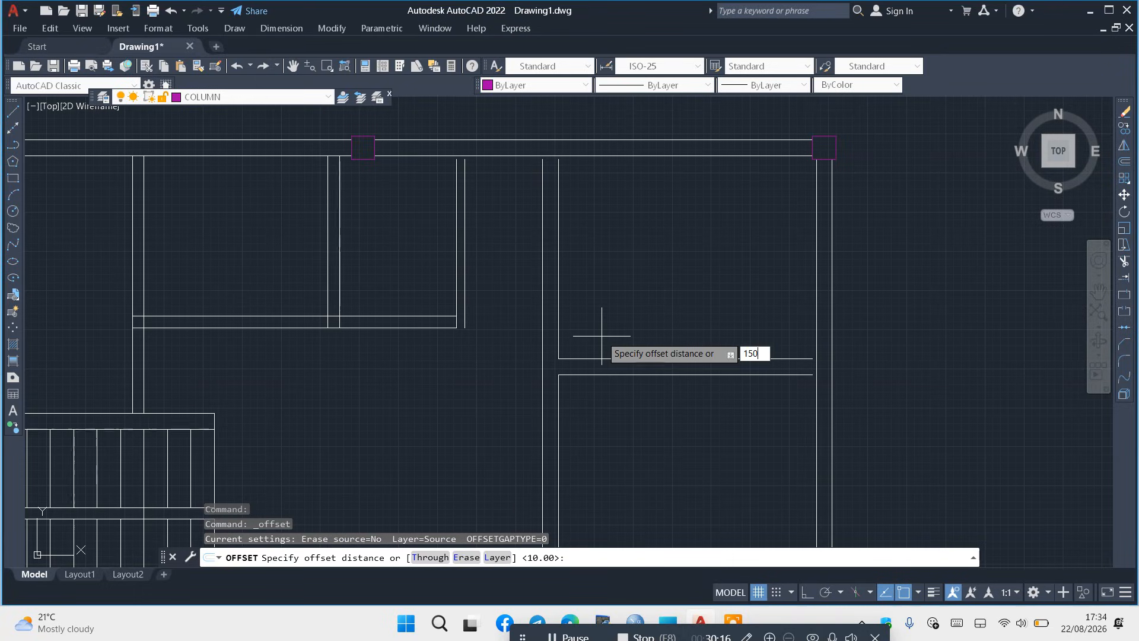
pyautogui.press('Return')
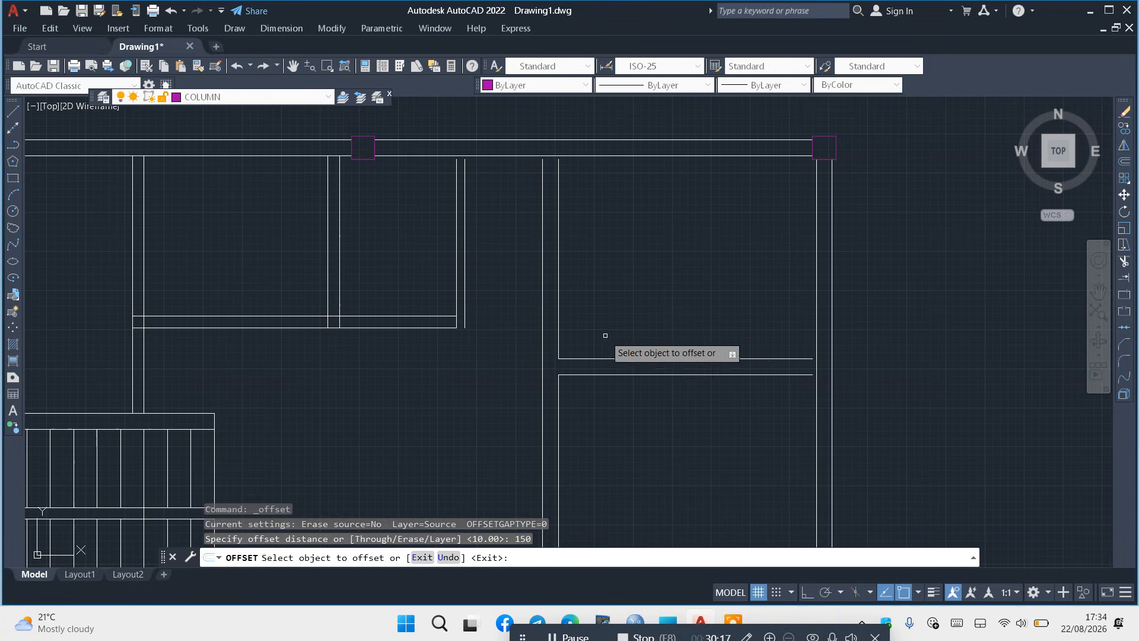
pyautogui.click(512, 156)
pyautogui.click(516, 207)
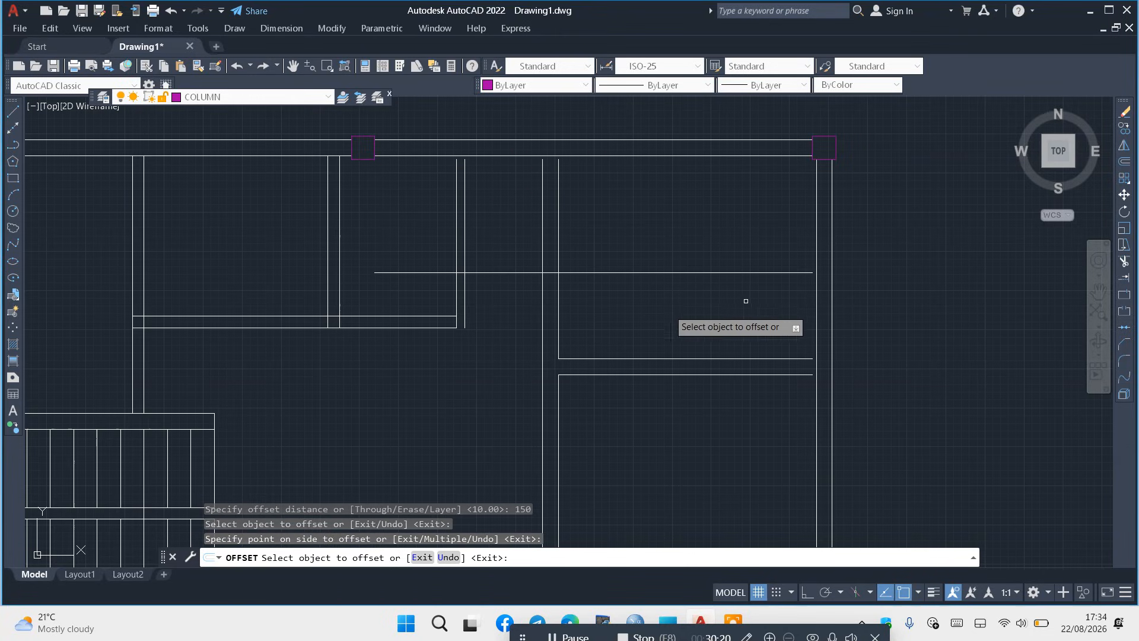
# Trim both ends of the new horizontal line so it spans from the narrow vertical partition to the right-hand rooms' wall
pyautogui.click(1129, 266)
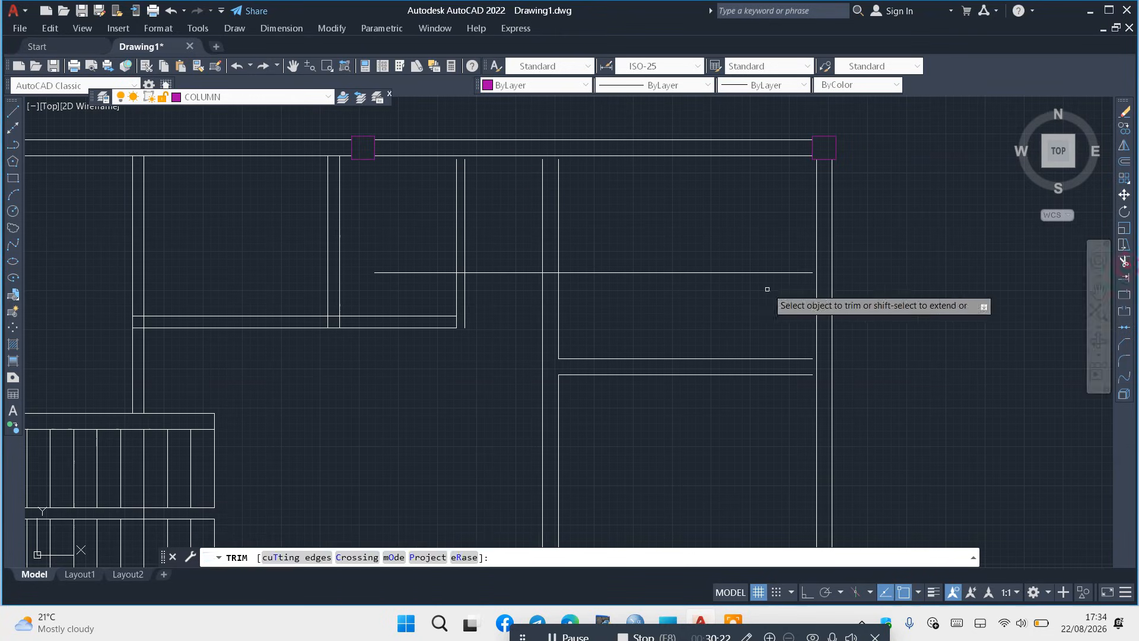
pyautogui.moveTo(633, 242); pyautogui.dragTo(638, 287)
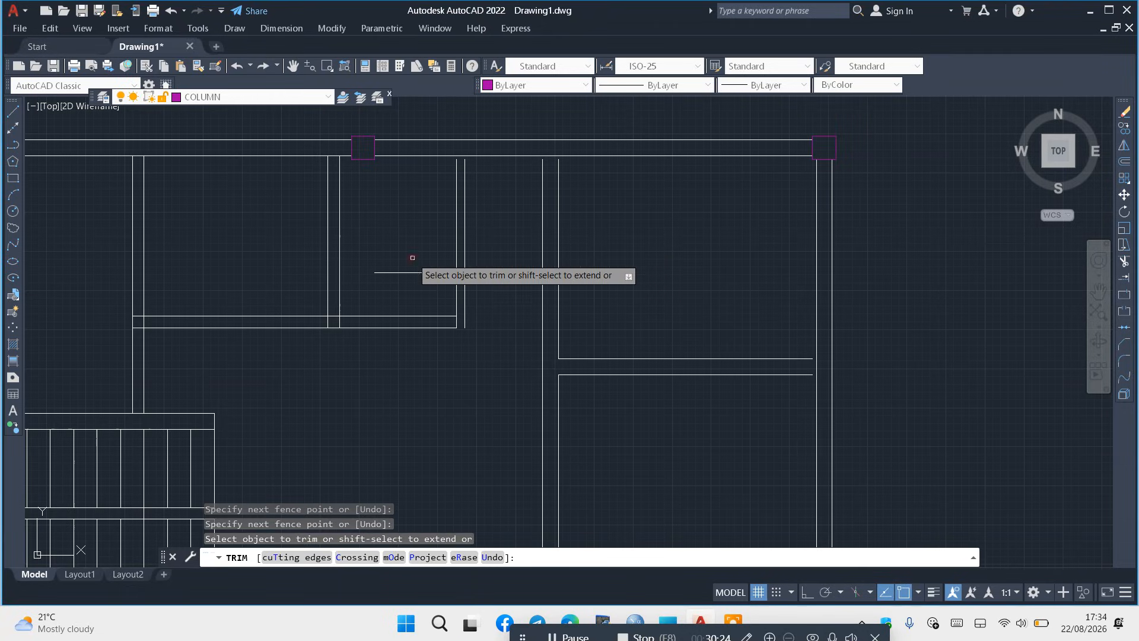
pyautogui.moveTo(412, 257)
pyautogui.mouseDown()
pyautogui.moveTo(394, 287)
pyautogui.moveTo(412, 287)
pyautogui.mouseUp()
pyautogui.scroll(2, 528, 280)
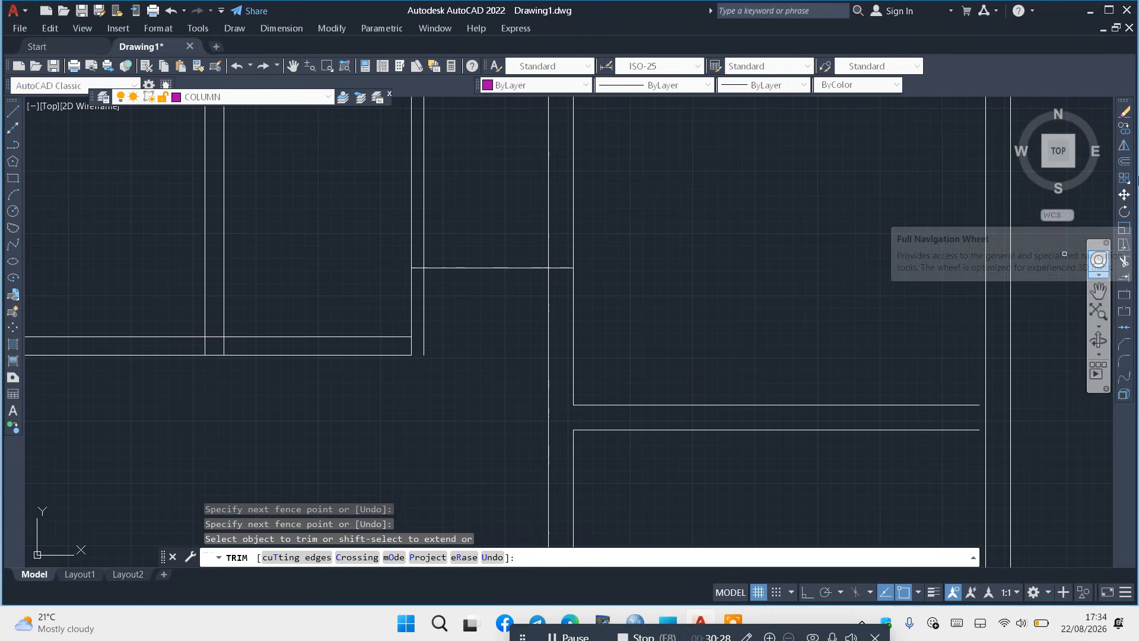
# Try offsetting the short horizontal line 15 upward and undo the offset
pyautogui.click(1126, 162)
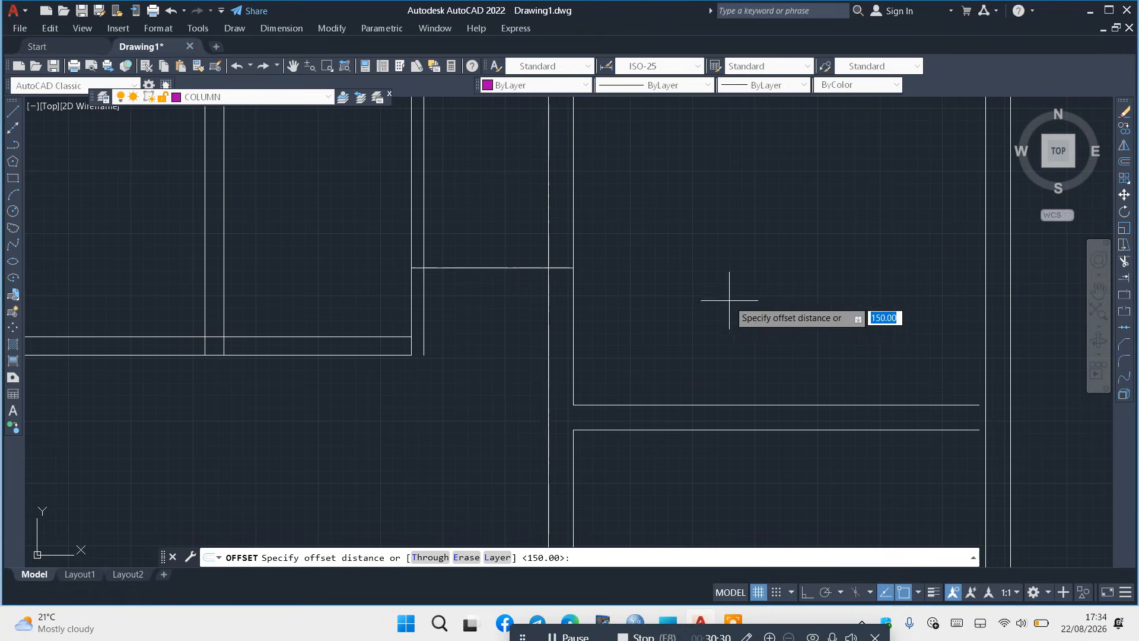
pyautogui.write('15')
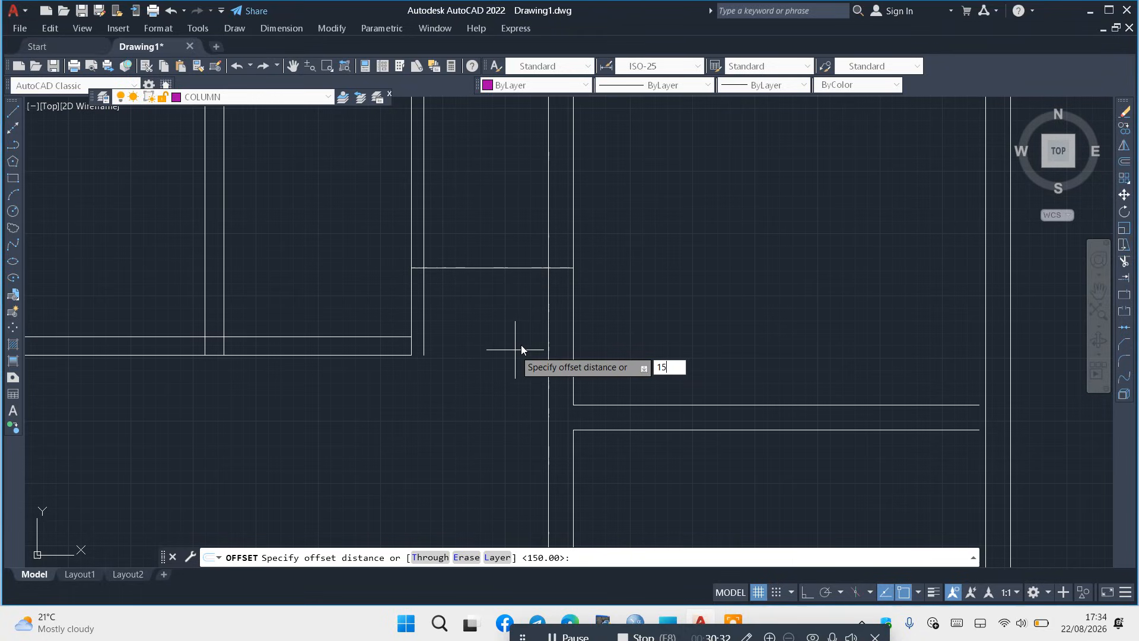
pyautogui.press('Return')
pyautogui.click(506, 266)
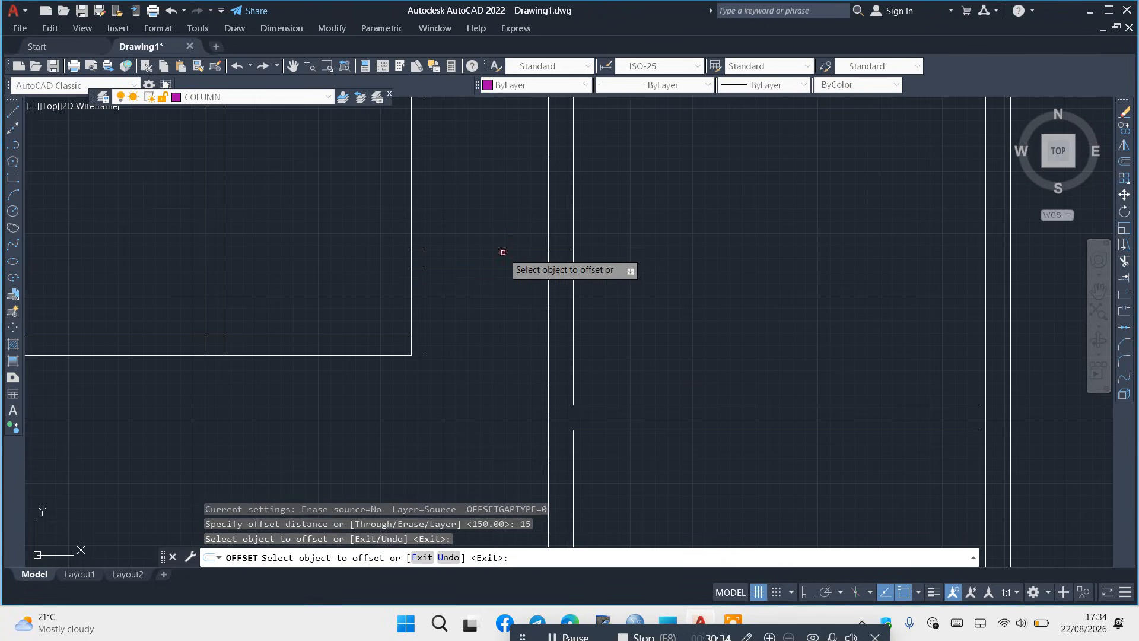
pyautogui.click(501, 250)
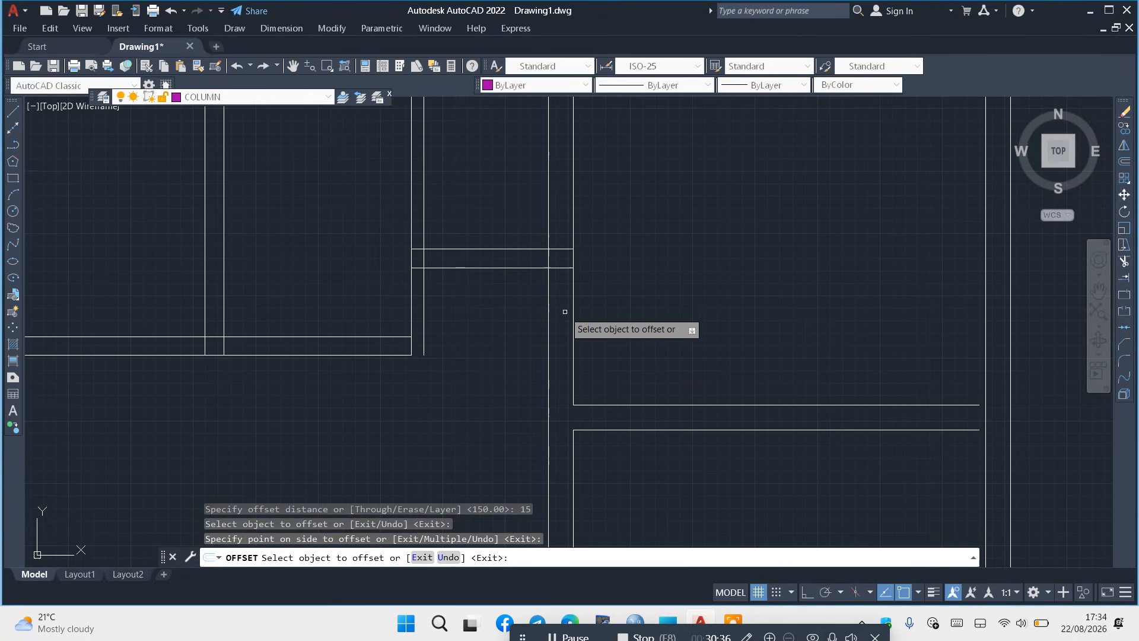
pyautogui.hotkey('ctrl', 'z')
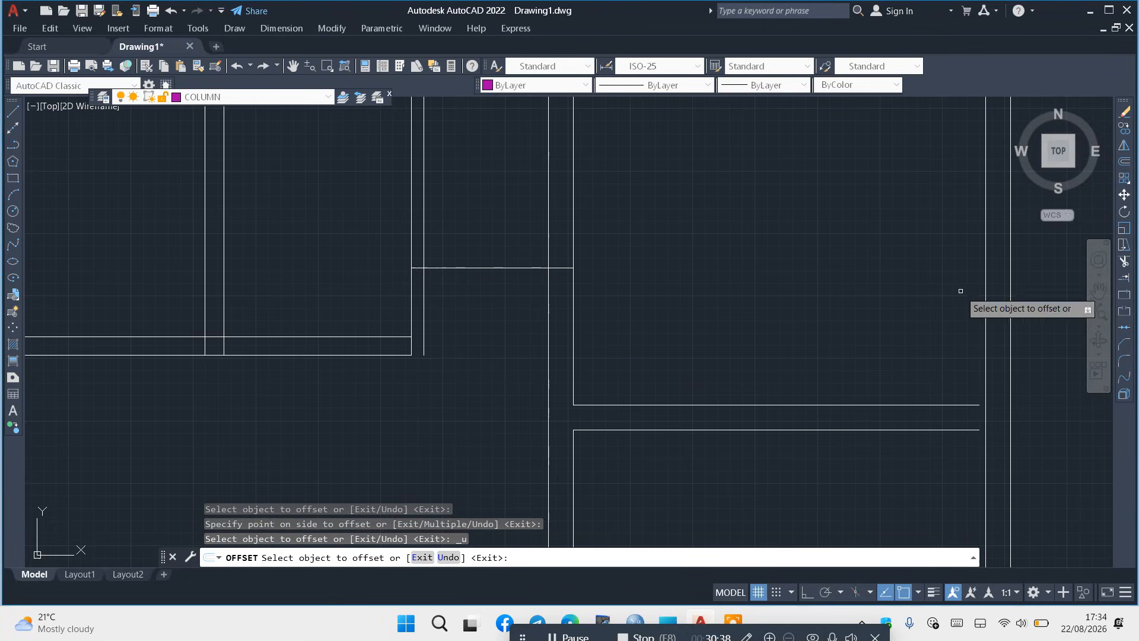
# Offset the short horizontal line 10 upward to give the partition its thickness
pyautogui.click(1123, 163)
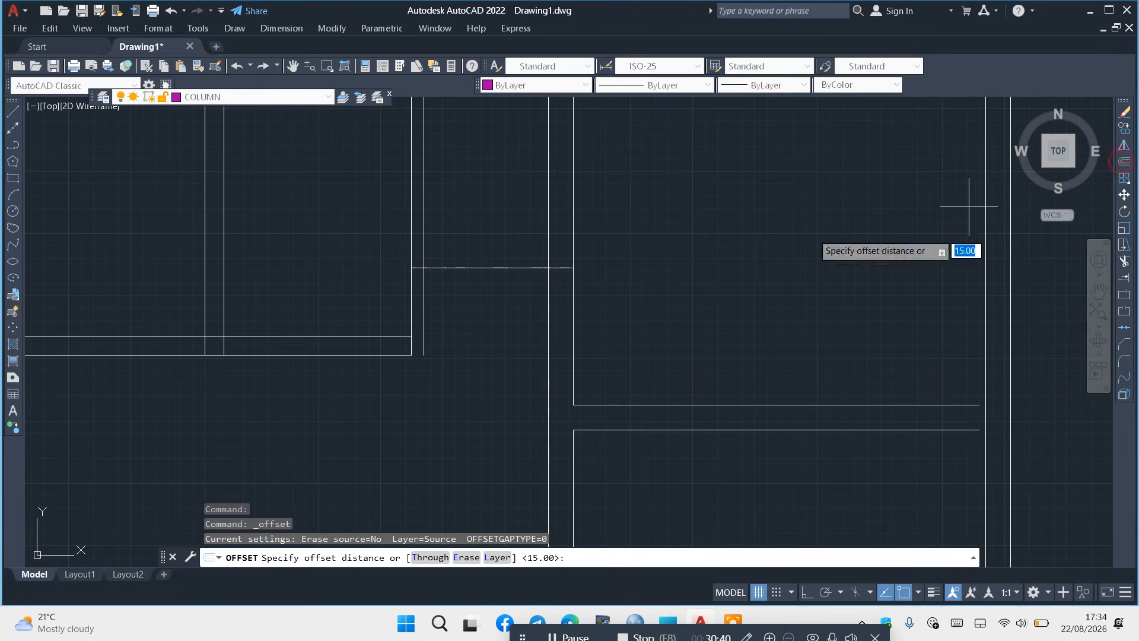
pyautogui.press('Return')
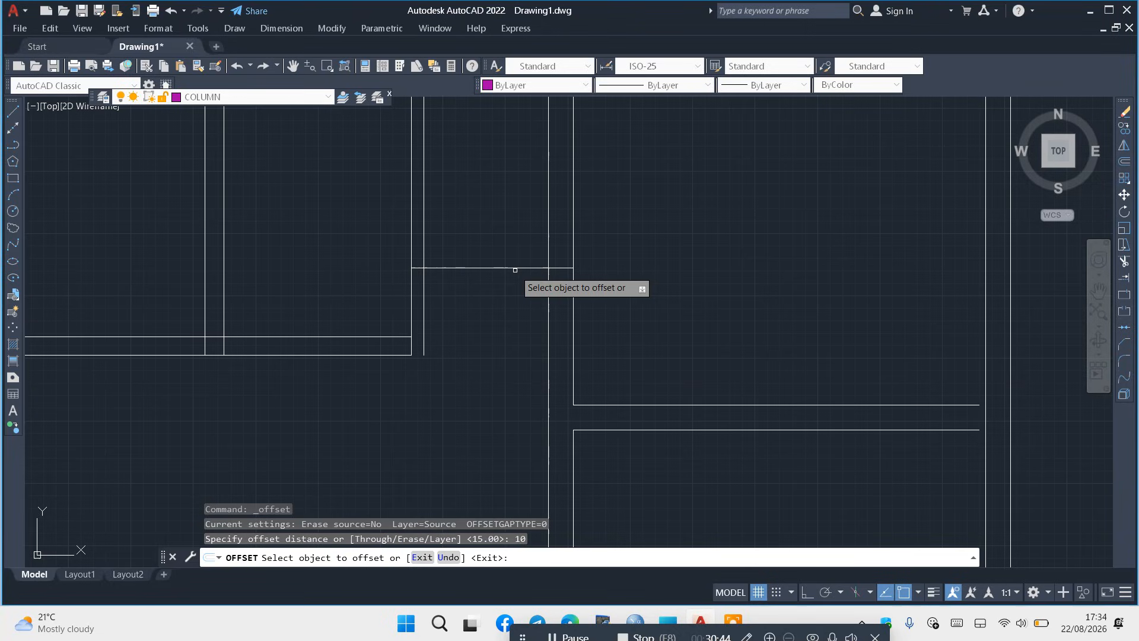
pyautogui.click(516, 268)
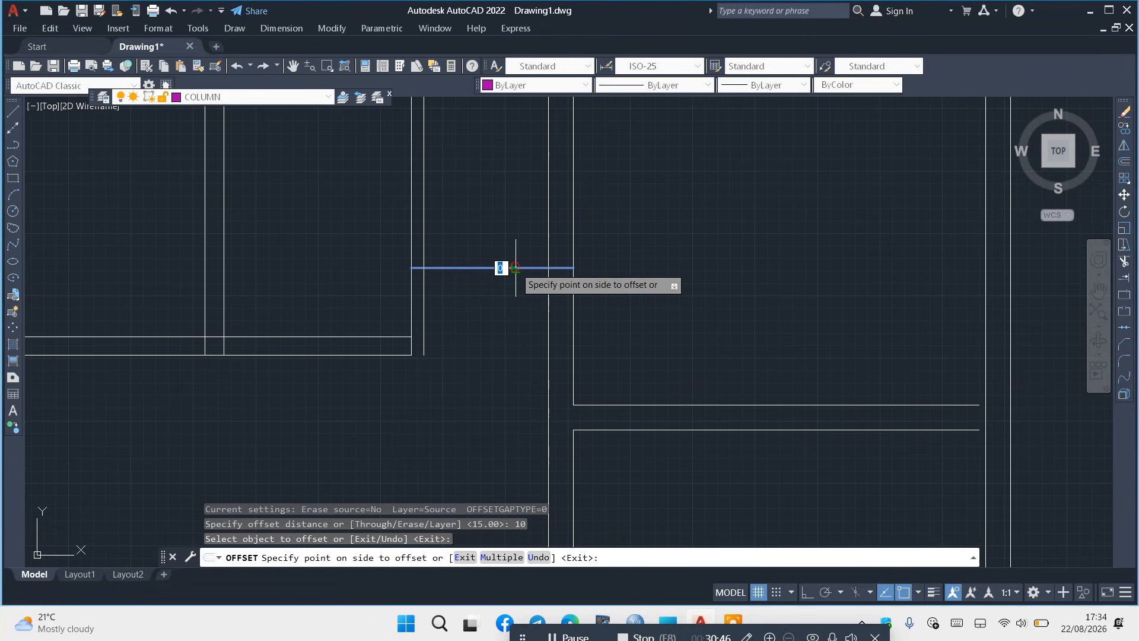
pyautogui.click(458, 251)
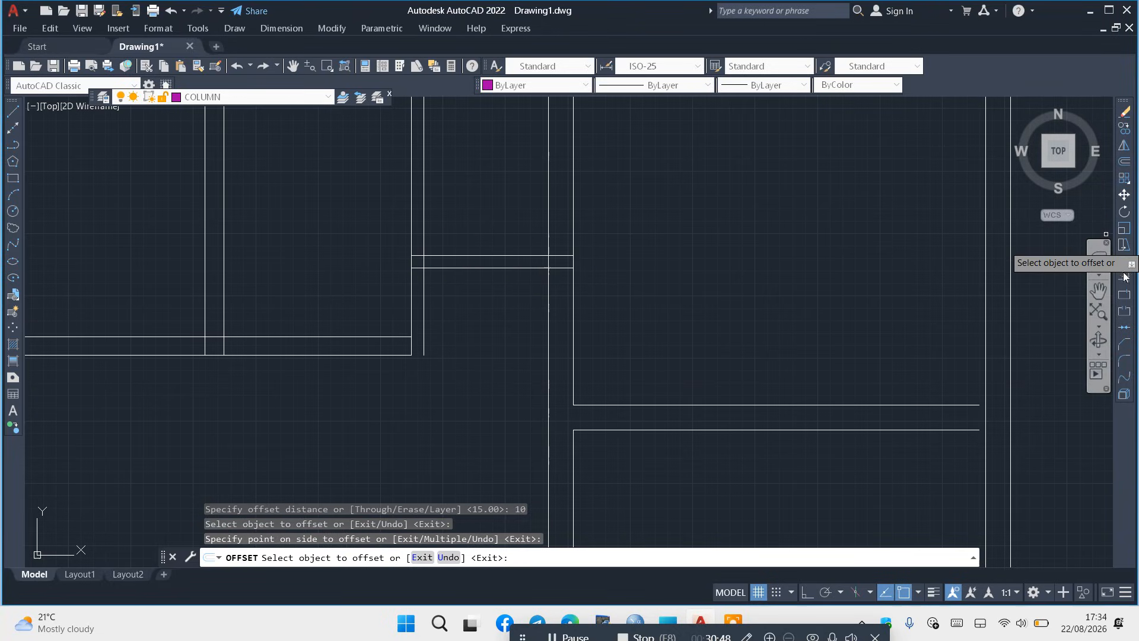
pyautogui.click(561, 242)
pyautogui.click(562, 268)
pyautogui.click(562, 268)
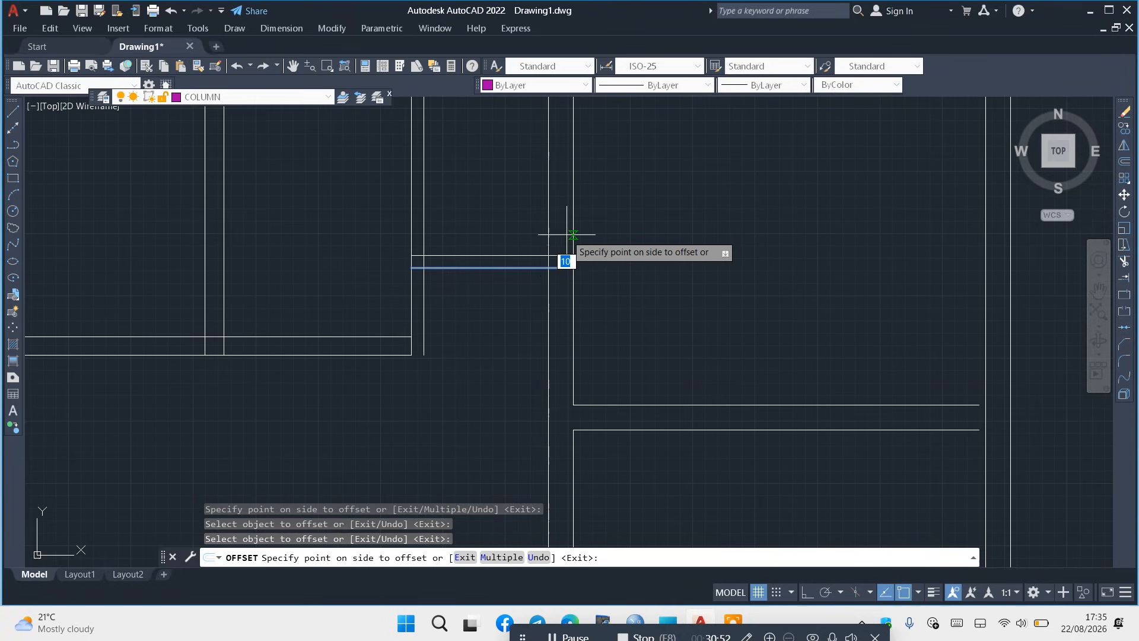
pyautogui.press('Escape')
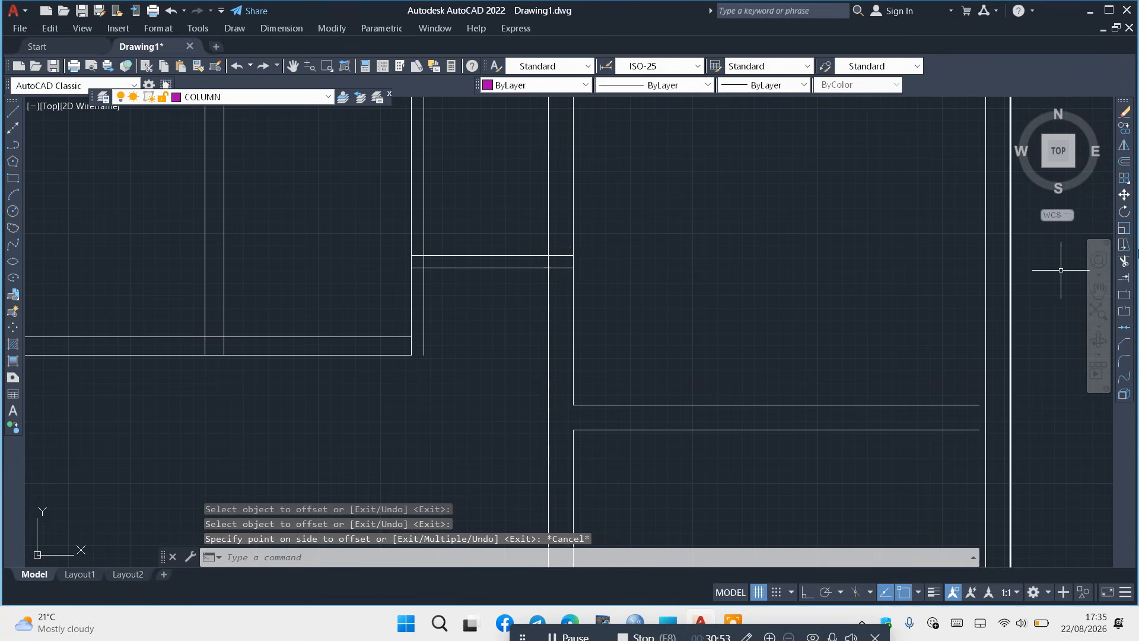
# Trim the short partition's line ends inside both adjoining walls and open the left wall's face between the two lines
pyautogui.click(1119, 264)
pyautogui.scroll(2, 573, 267)
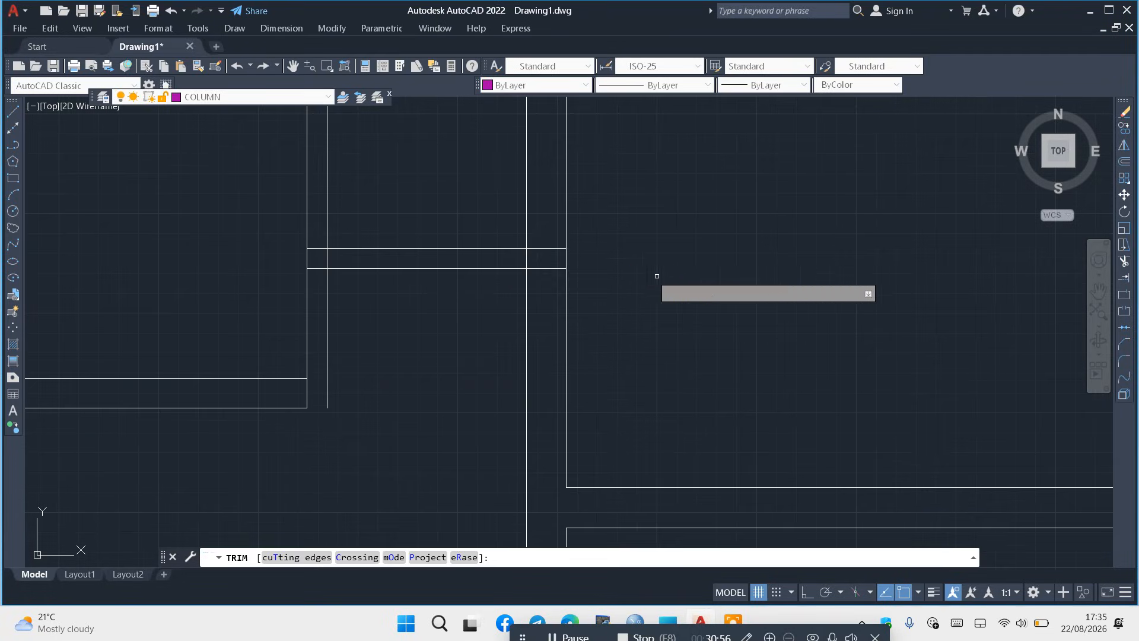
pyautogui.click(555, 231)
pyautogui.press('Return')
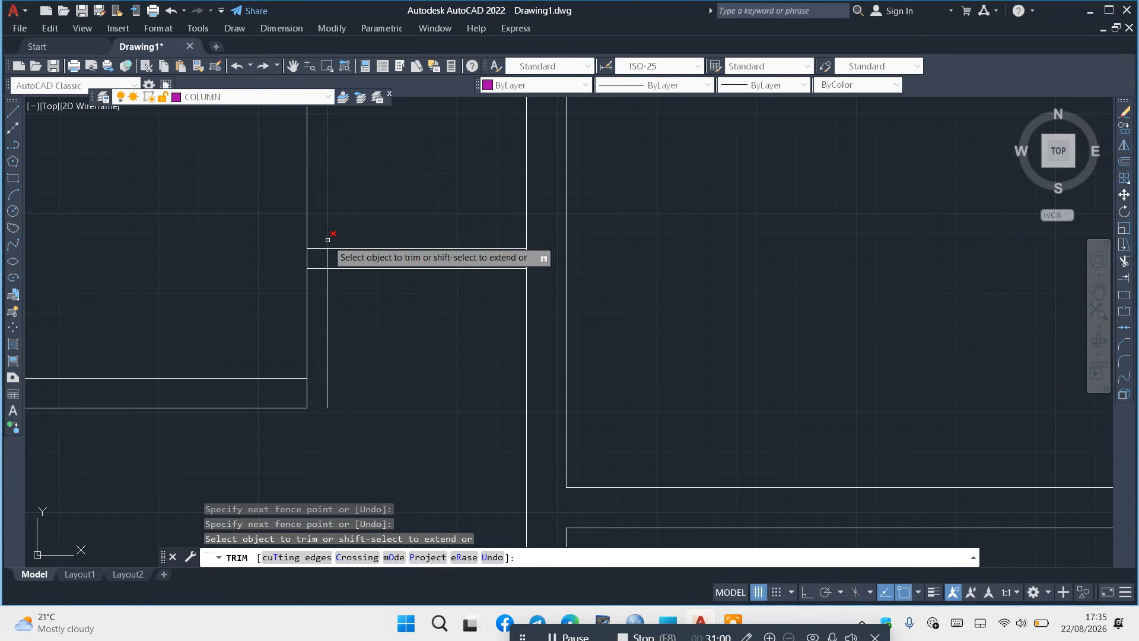
pyautogui.moveTo(315, 236)
pyautogui.mouseDown()
pyautogui.moveTo(319, 292)
pyautogui.moveTo(337, 253)
pyautogui.moveTo(466, 270)
pyautogui.mouseUp()
# Extend the long horizontal partition right to the outer line of the narrow vertical partition, closing the corner
pyautogui.scroll(-3, 527, 318)
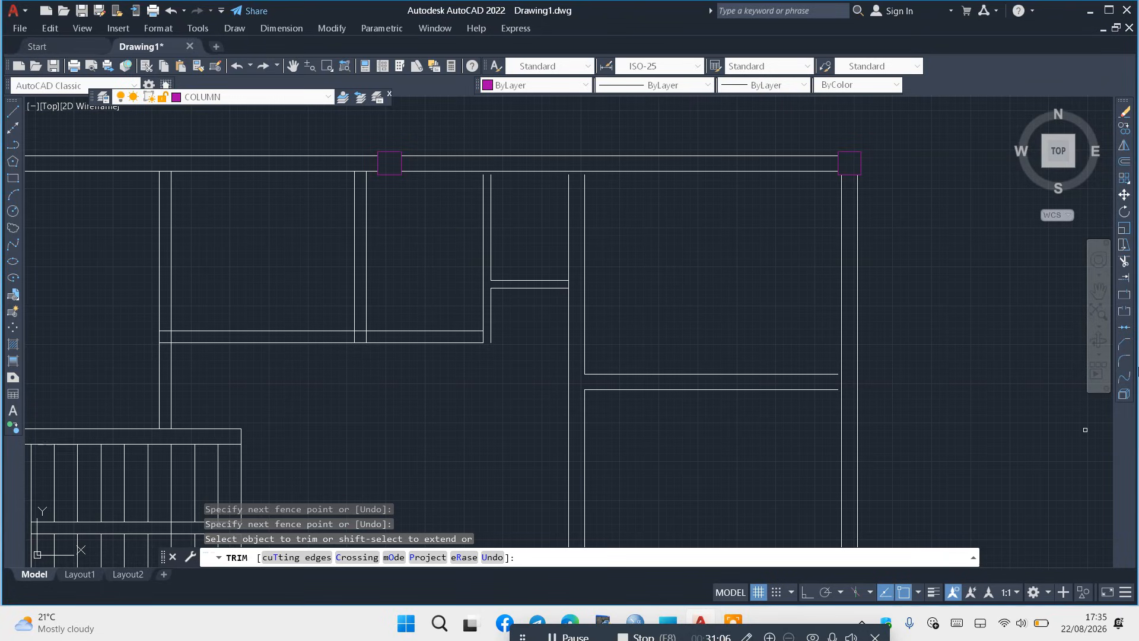
pyautogui.click(1129, 278)
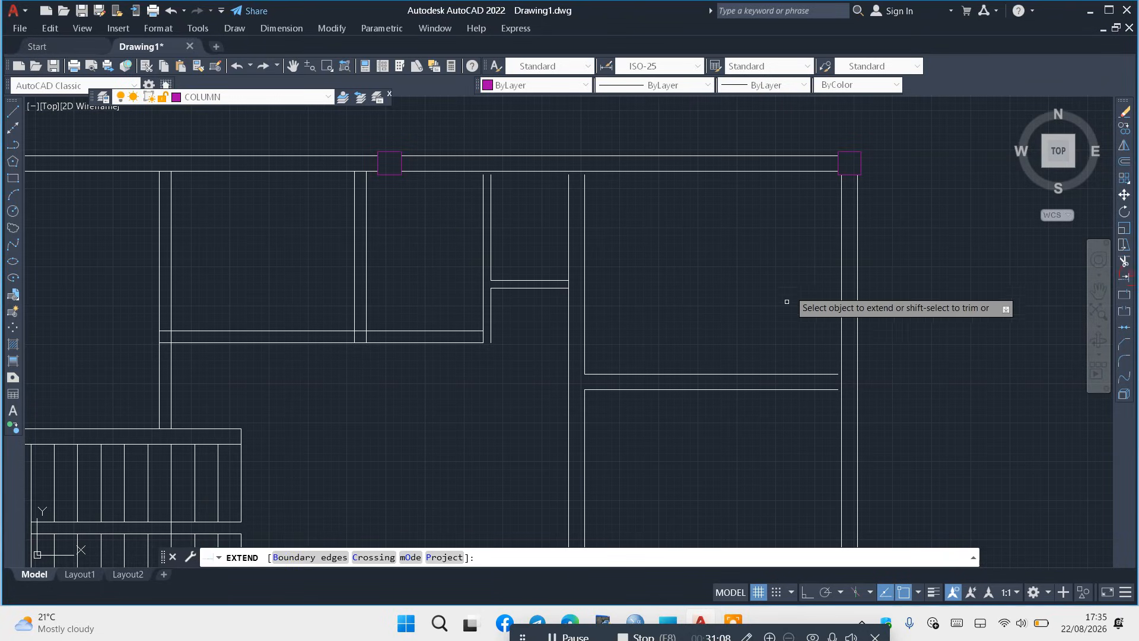
pyautogui.moveTo(435, 310)
pyautogui.mouseDown()
pyautogui.moveTo(439, 348)
pyautogui.moveTo(462, 299)
pyautogui.mouseUp()
pyautogui.scroll(-2, 405, 307)
pyautogui.scroll(-4, 405, 308)
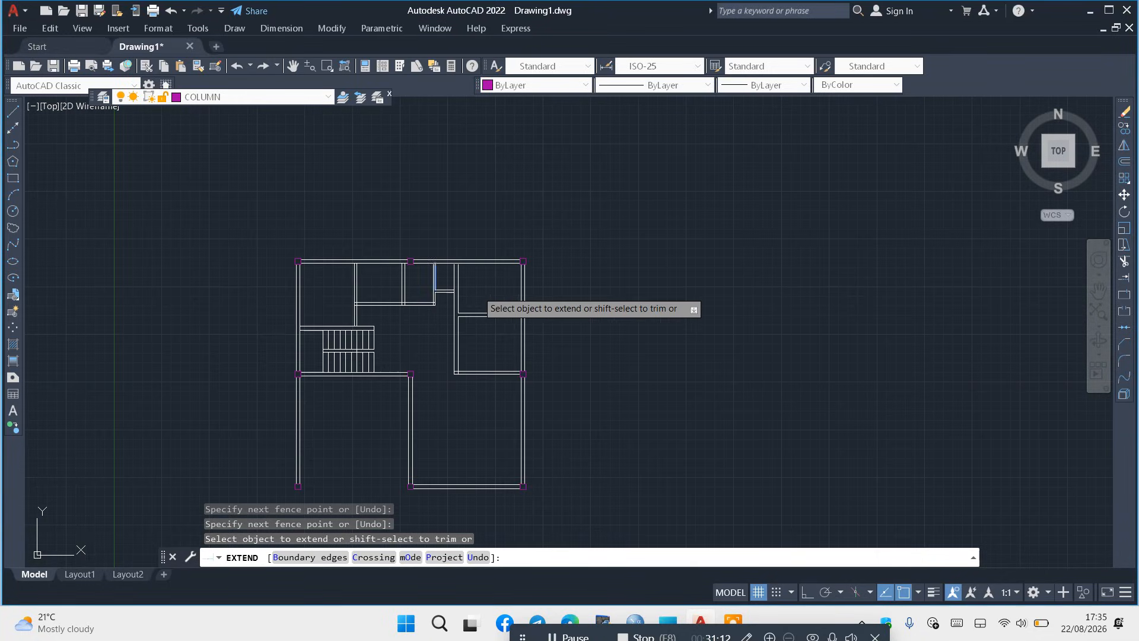
pyautogui.rightClick(777, 353)
pyautogui.click(810, 360)
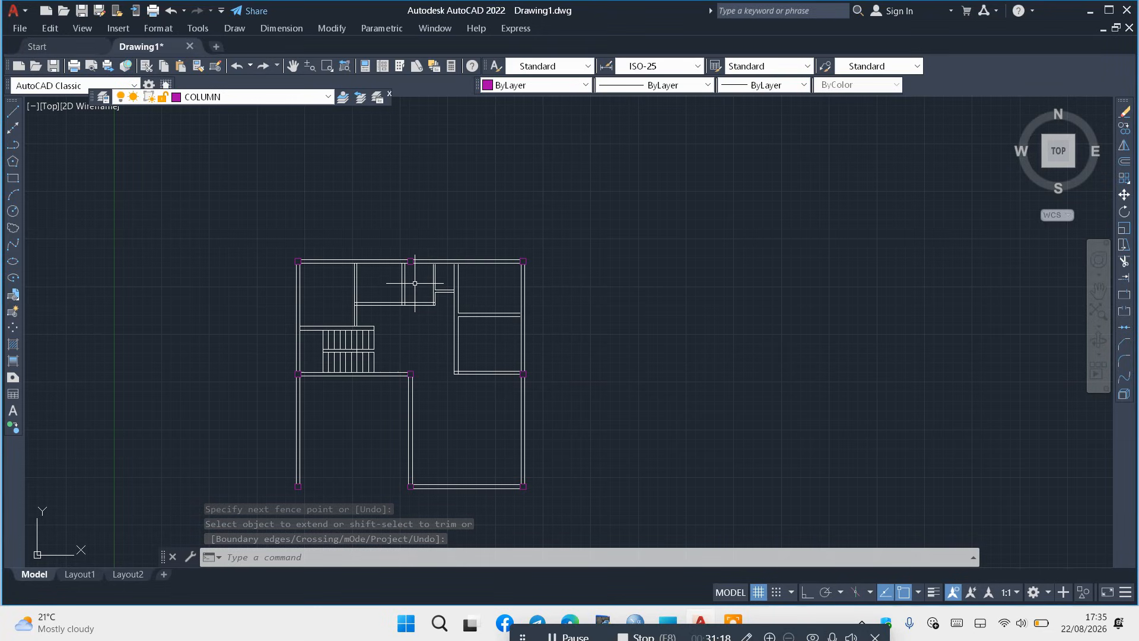
# Turn the CENTERLINE layer with the labelled grid lines back on
pyautogui.scroll(2, 321, 300)
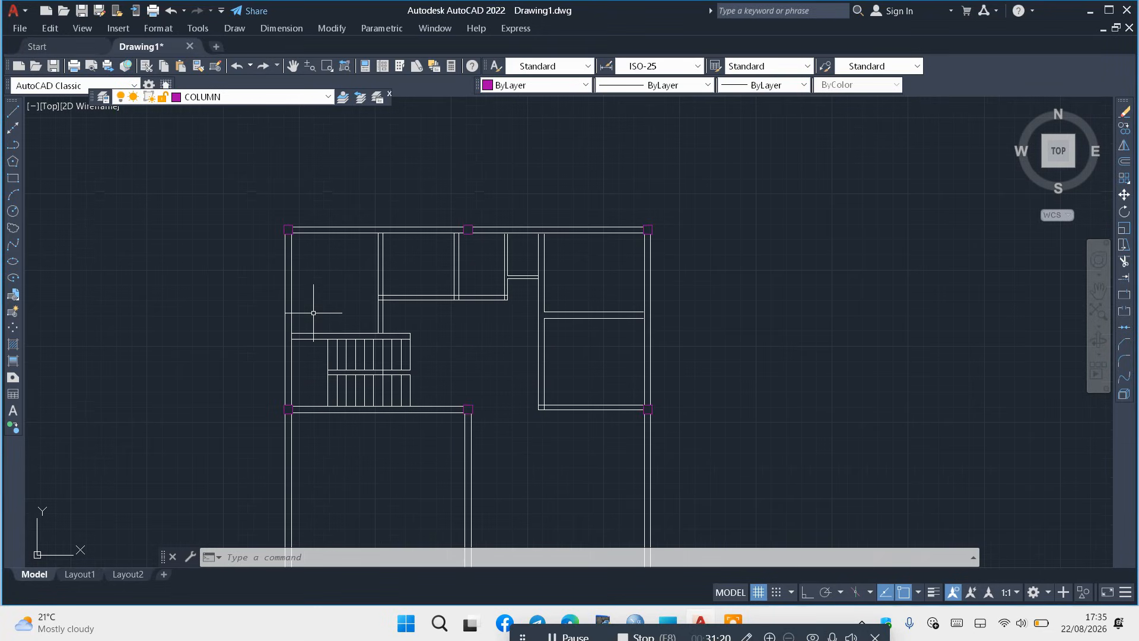
pyautogui.scroll(-2, 329, 340)
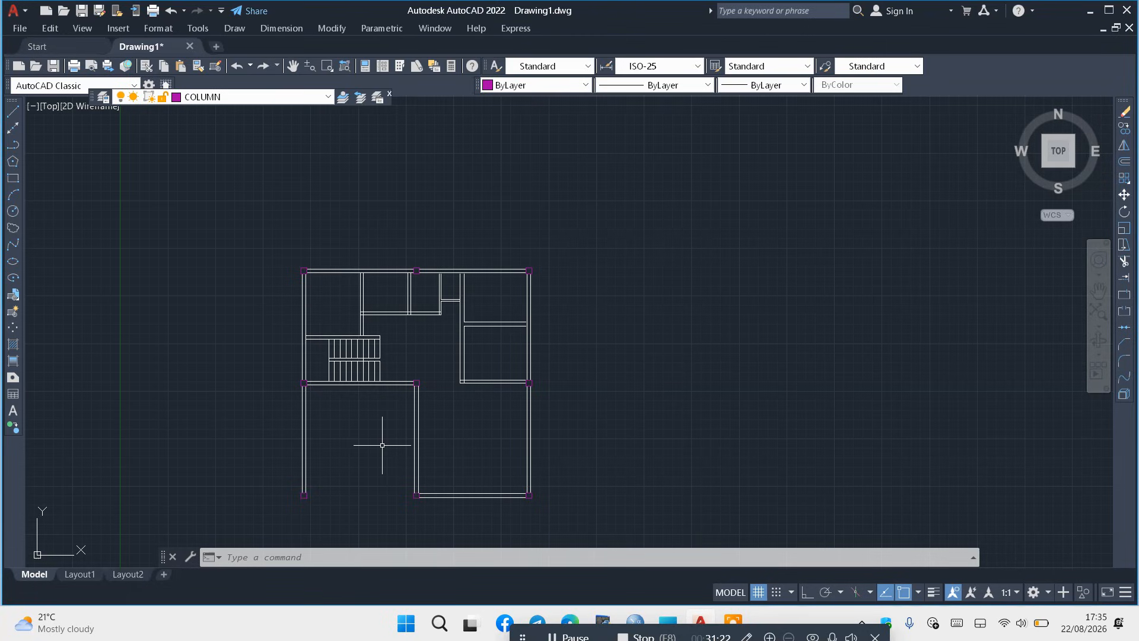
pyautogui.click(209, 97)
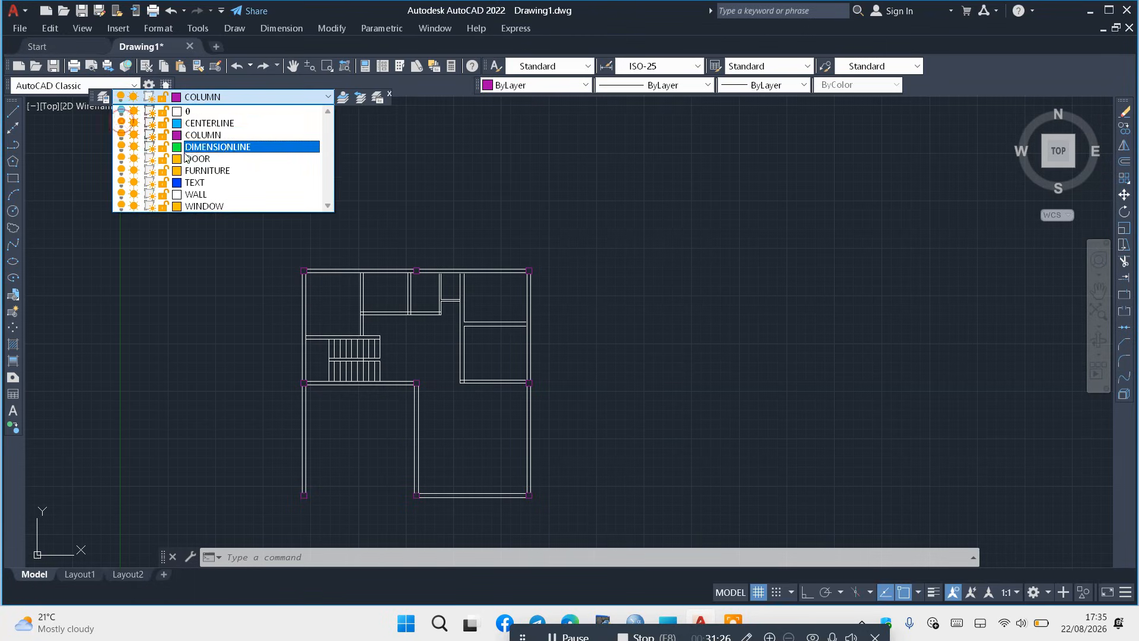
pyautogui.click(681, 355)
pyautogui.scroll(4, 501, 358)
pyautogui.scroll(-2, 514, 307)
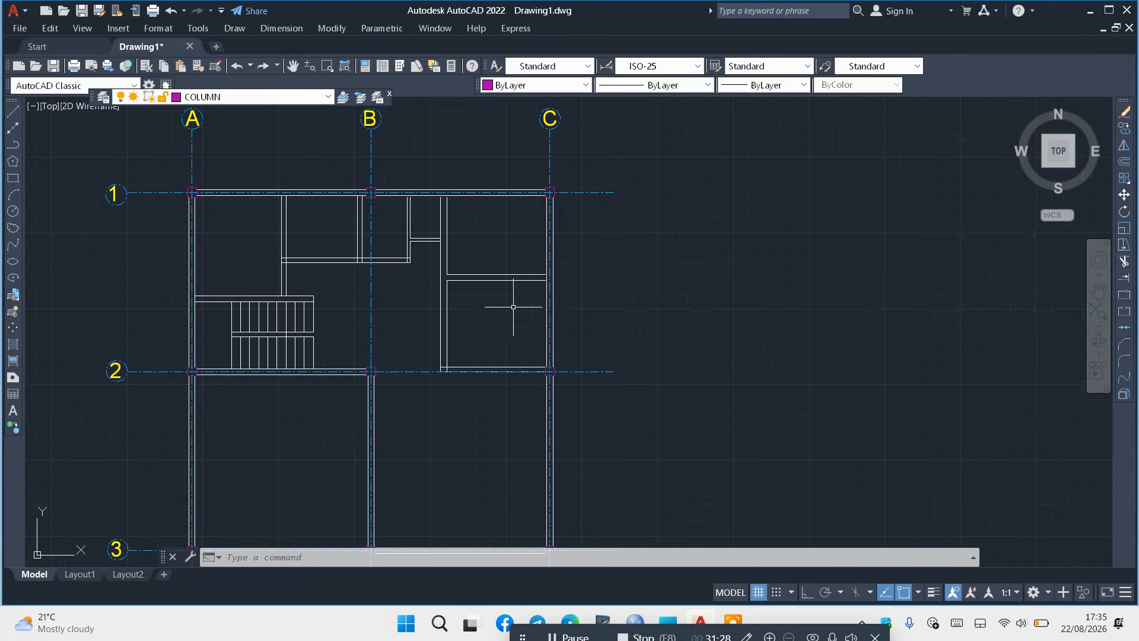
pyautogui.scroll(-2, 593, 367)
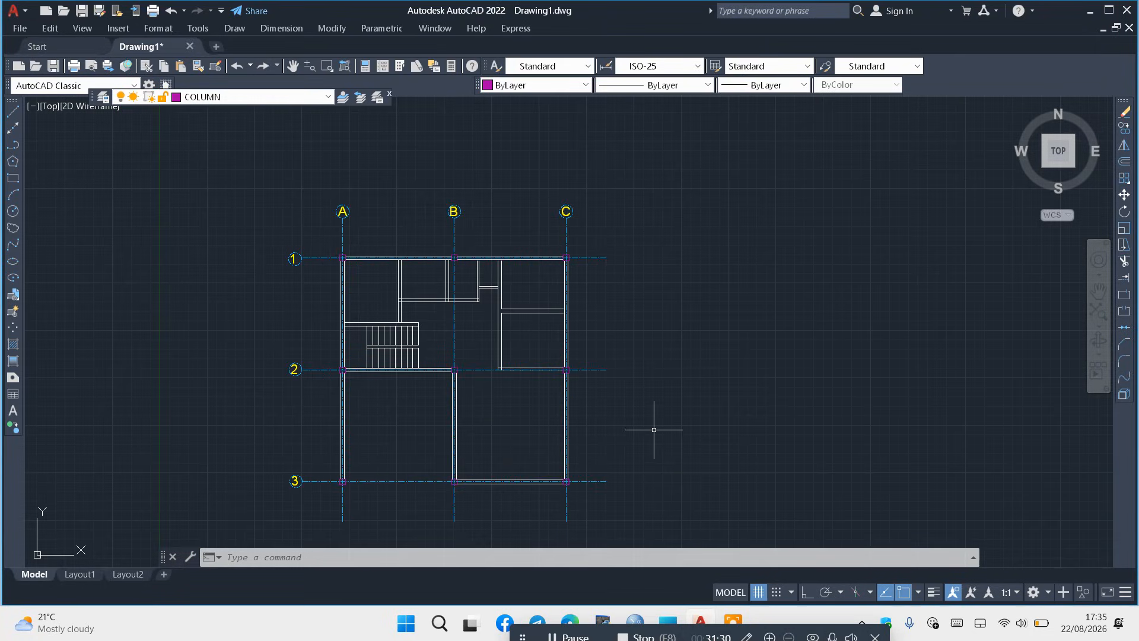